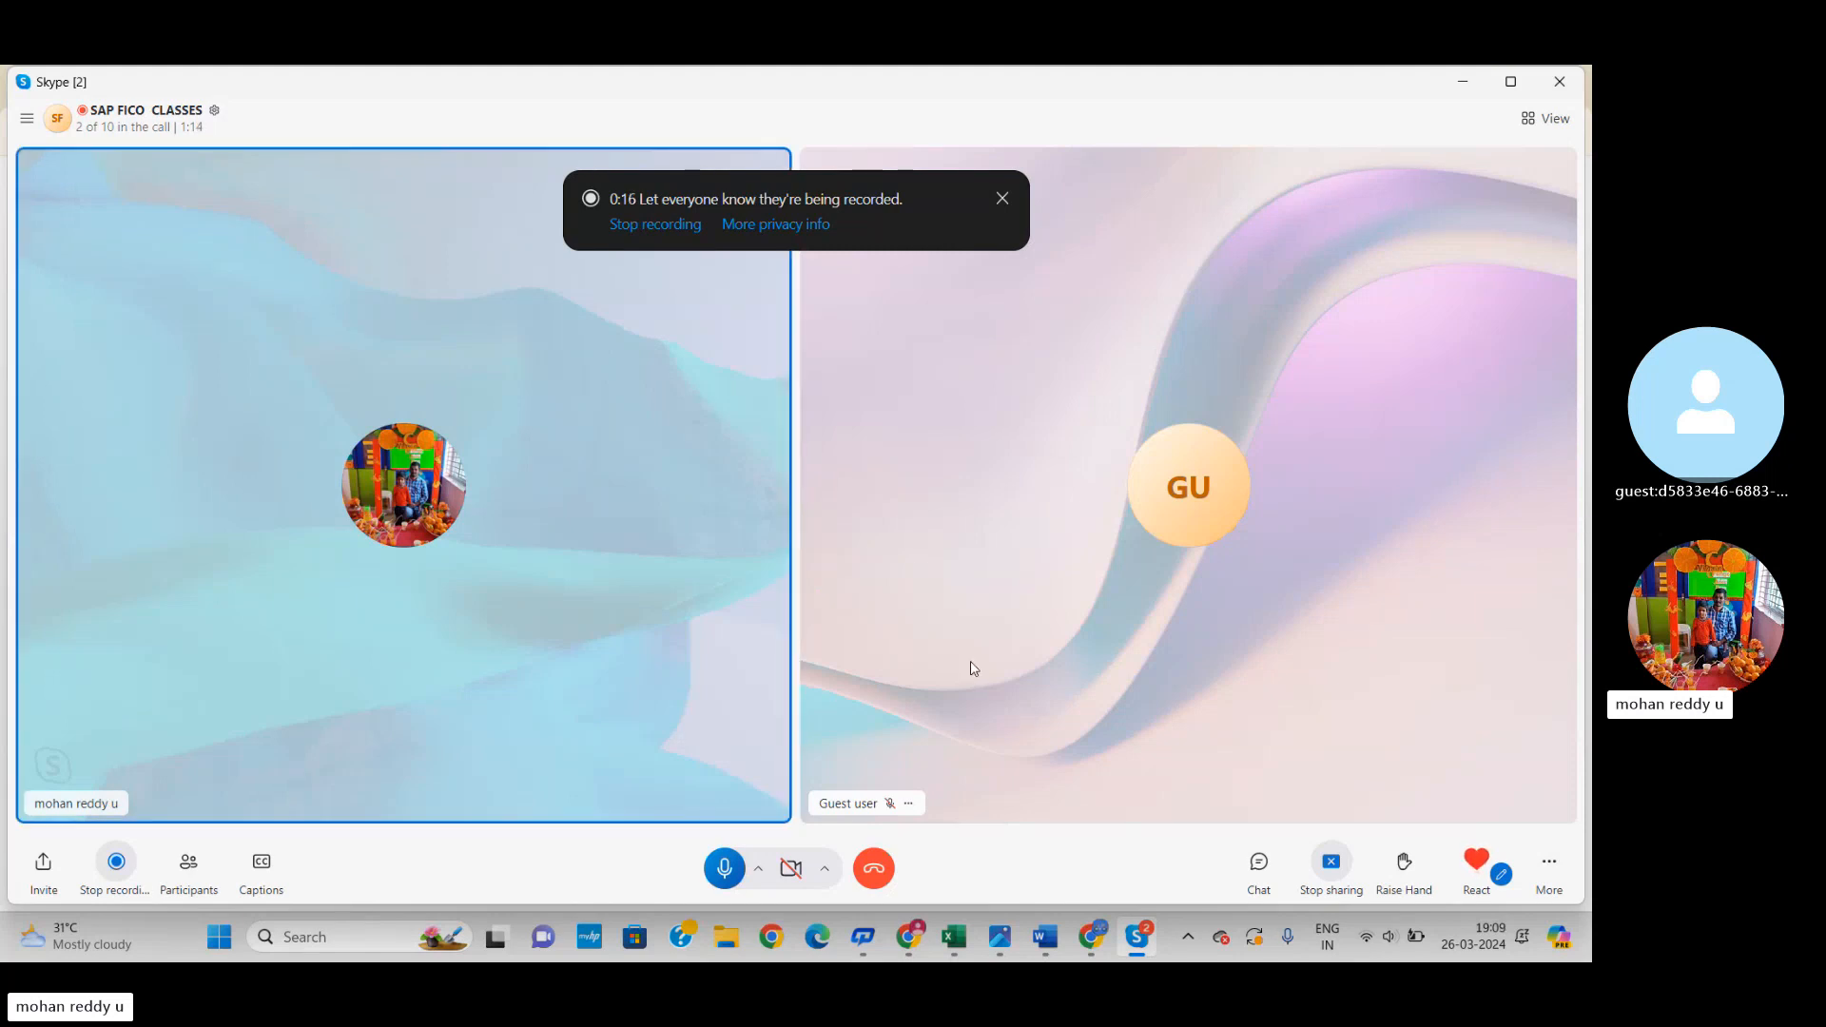
Step: Switch from the Skype call to the Word document containing the customer and vendor definitions
mouse_move(1045, 936)
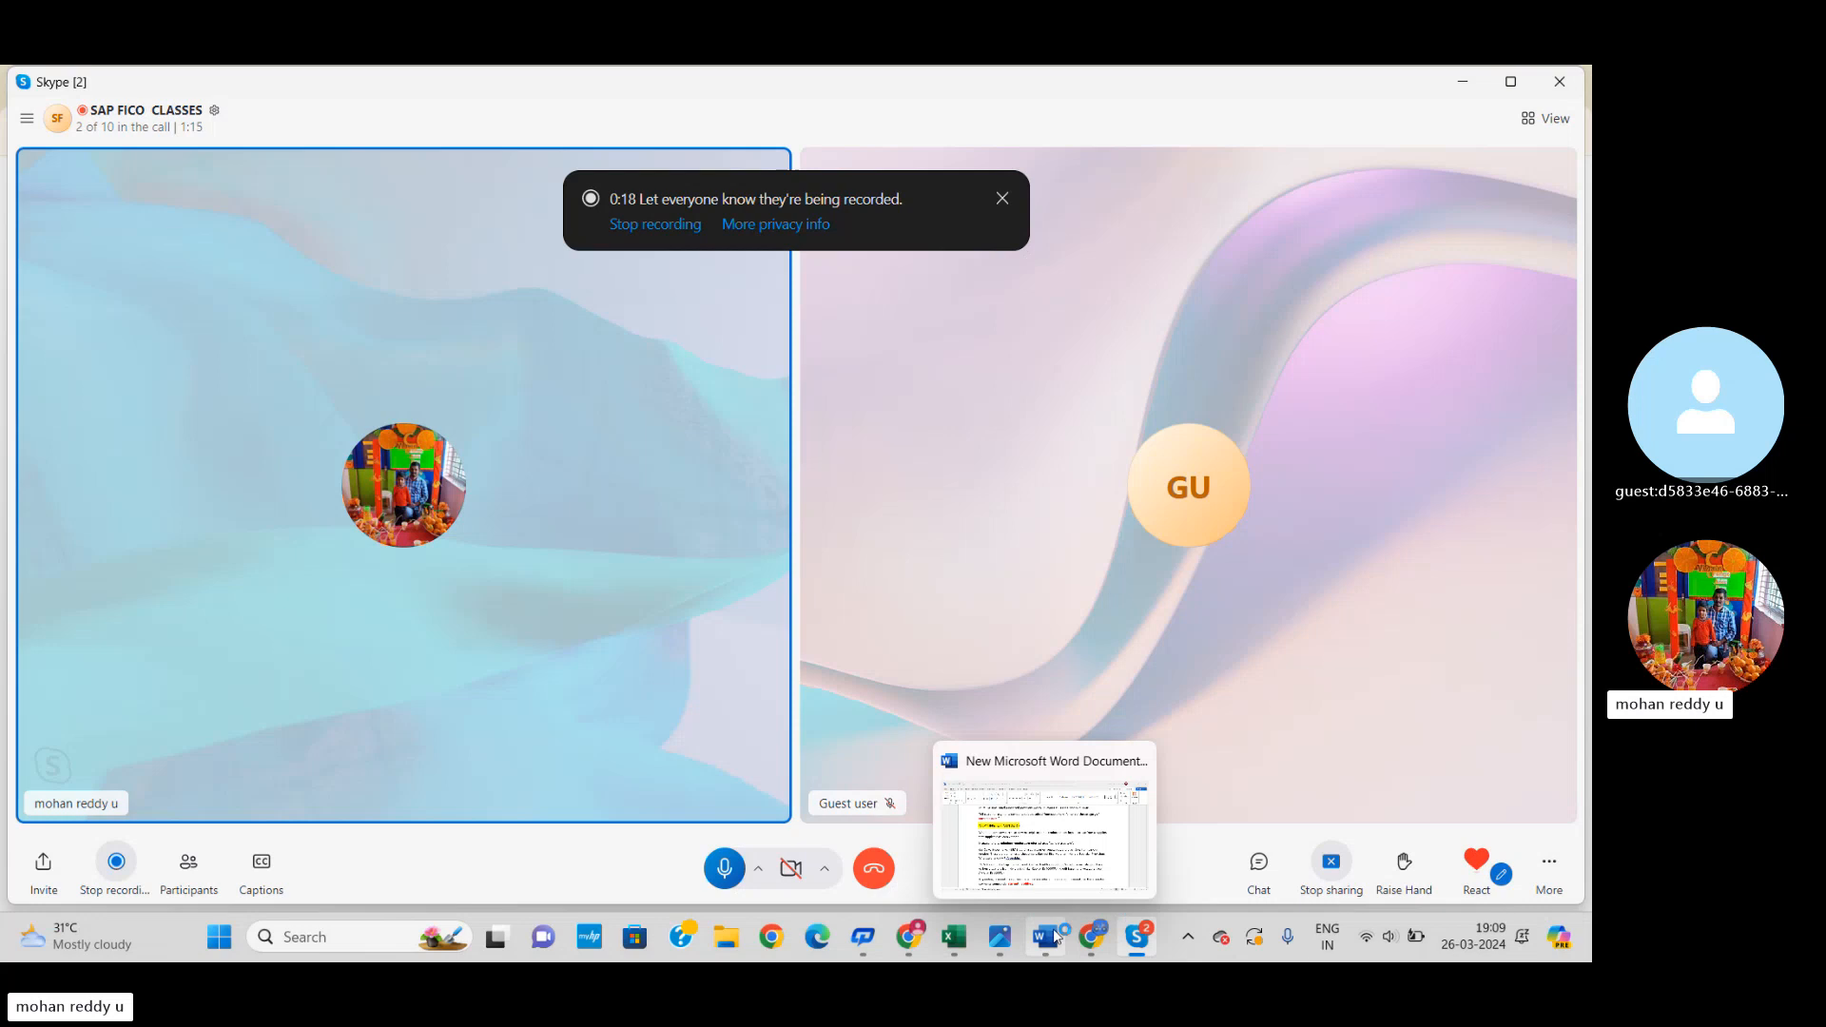
left_click(1052, 866)
left_click(1000, 937)
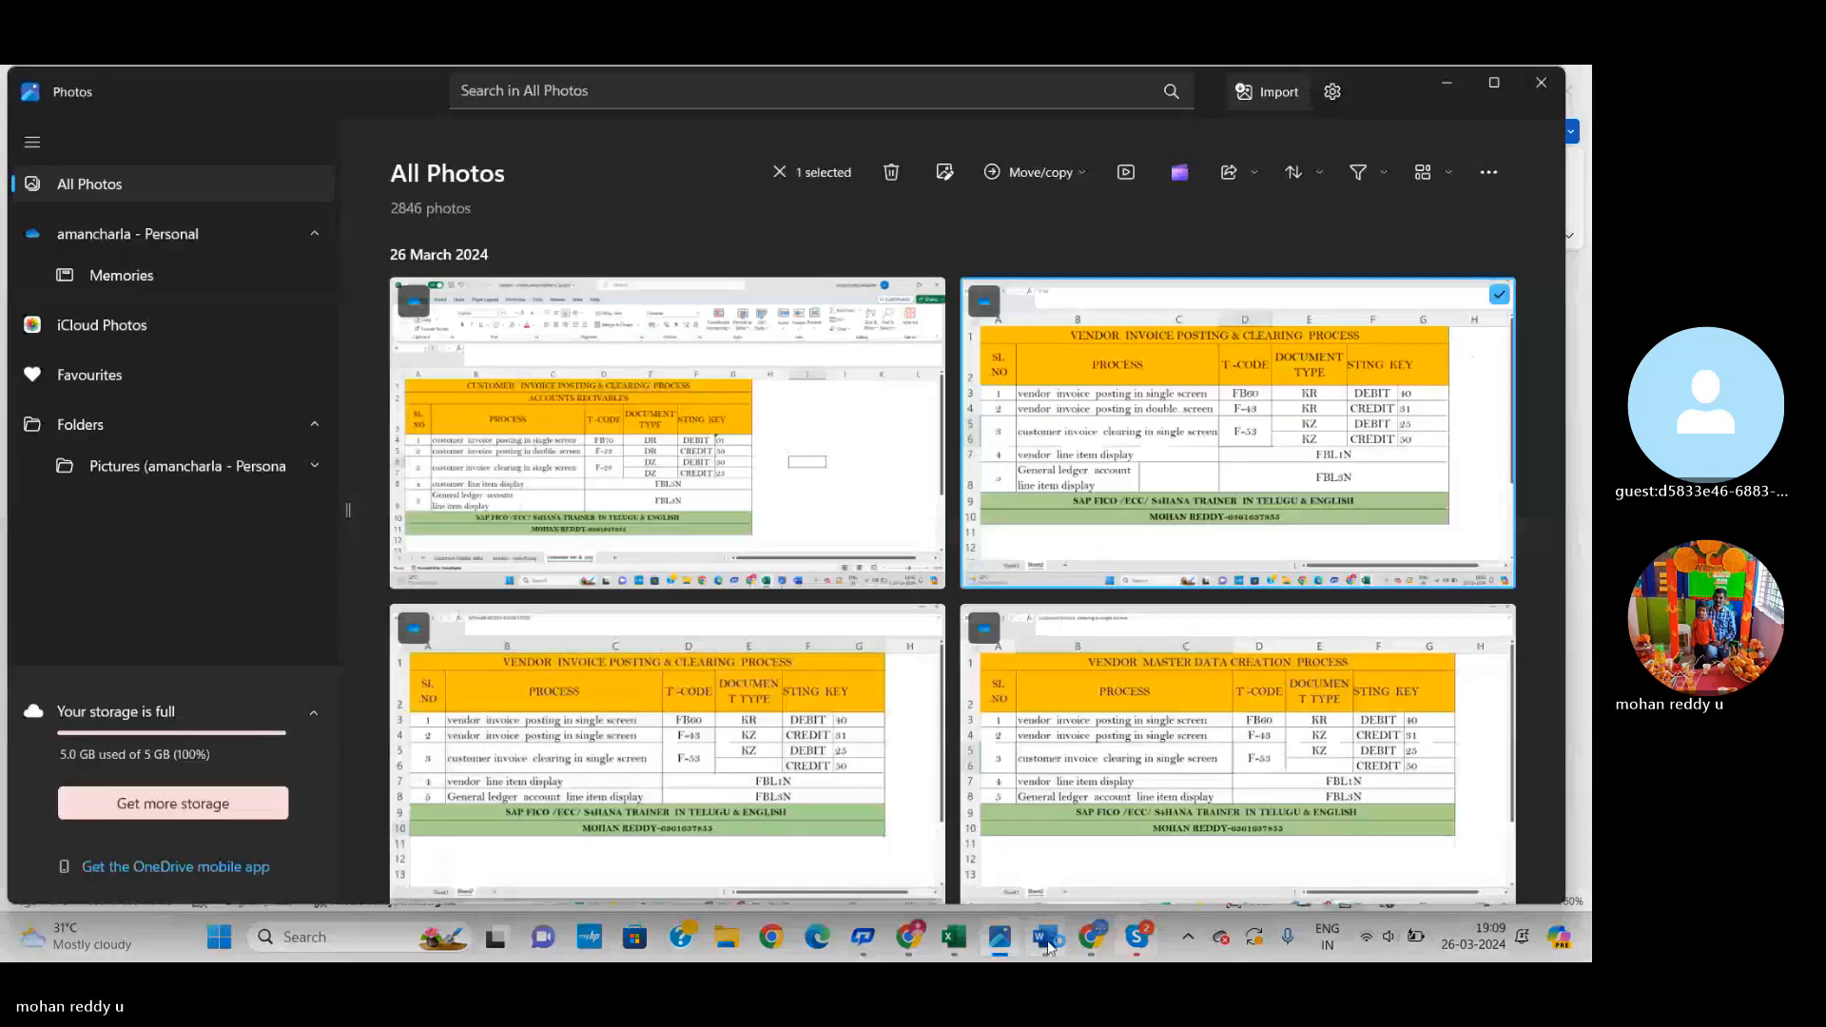
mouse_move(1045, 937)
left_click(1045, 837)
key("ctrl+a")
left_click(1283, 776)
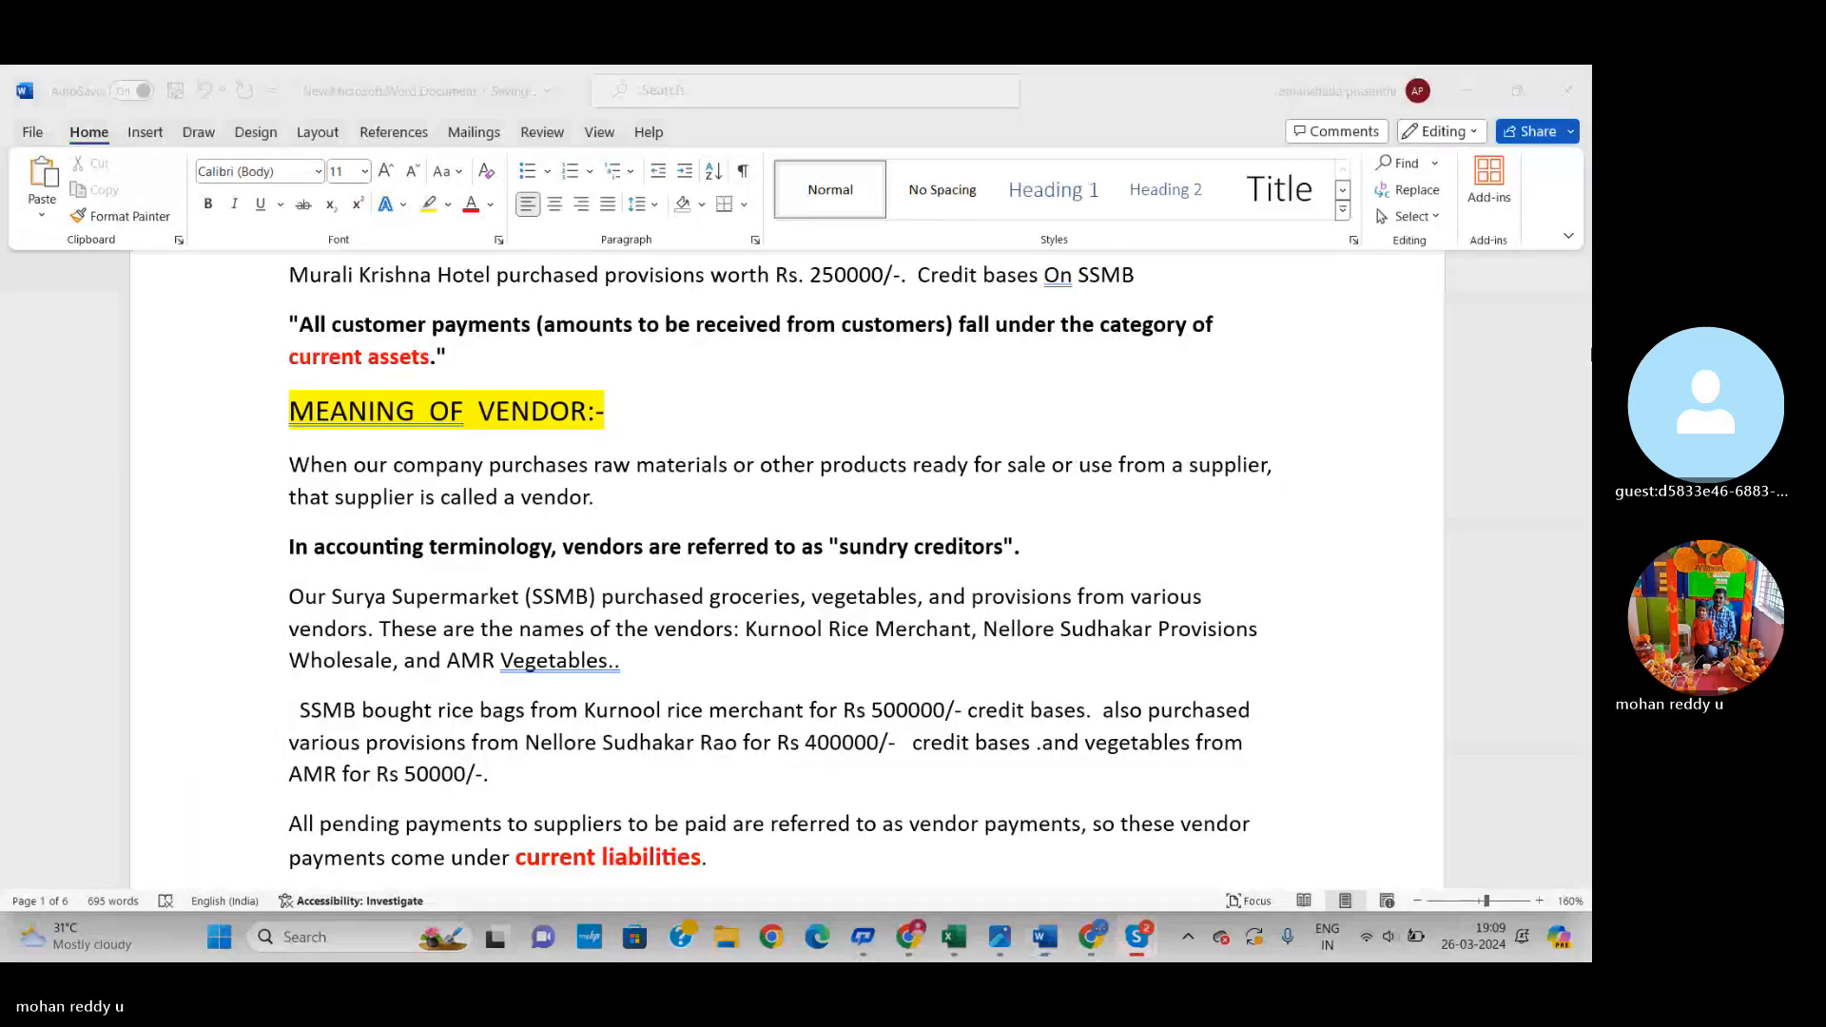
Step: Examine the meaning of customer, the example customers and their credit purchases from SSMB in the document
scroll(54, 351, "up", 3)
scroll(55, 352, "up", 3)
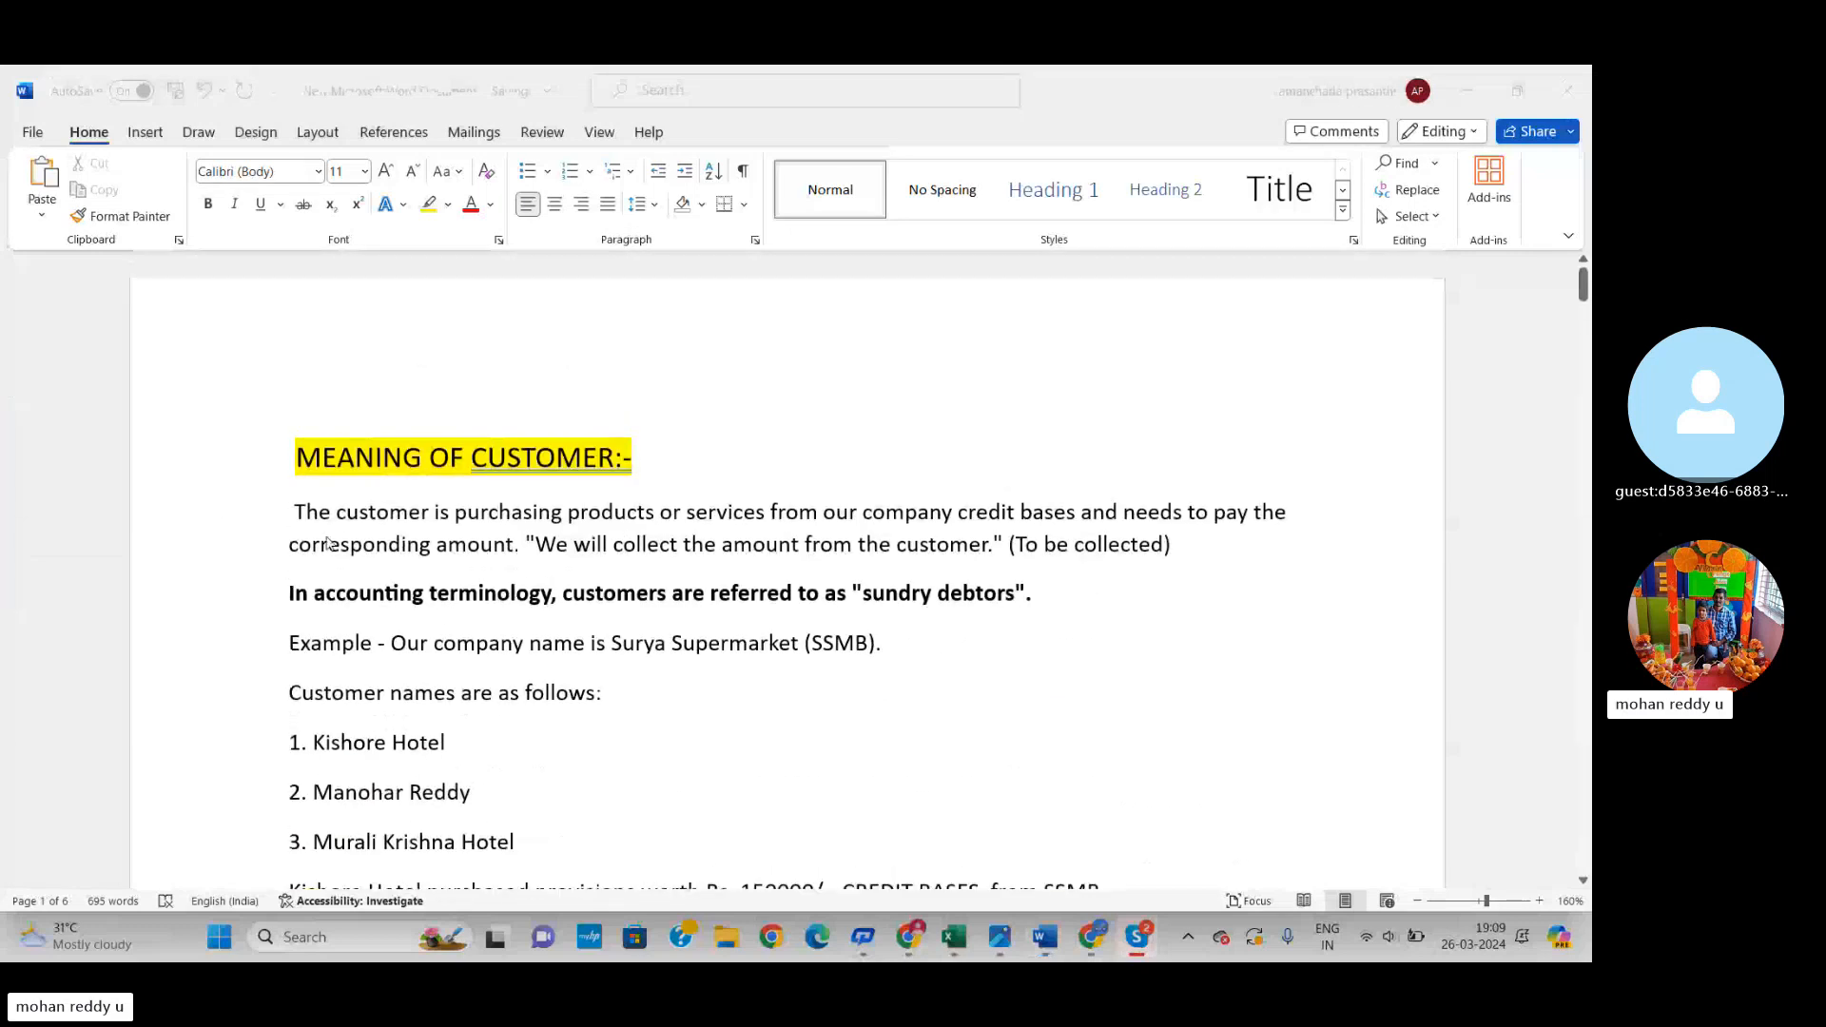
scroll(552, 569, "down", 5)
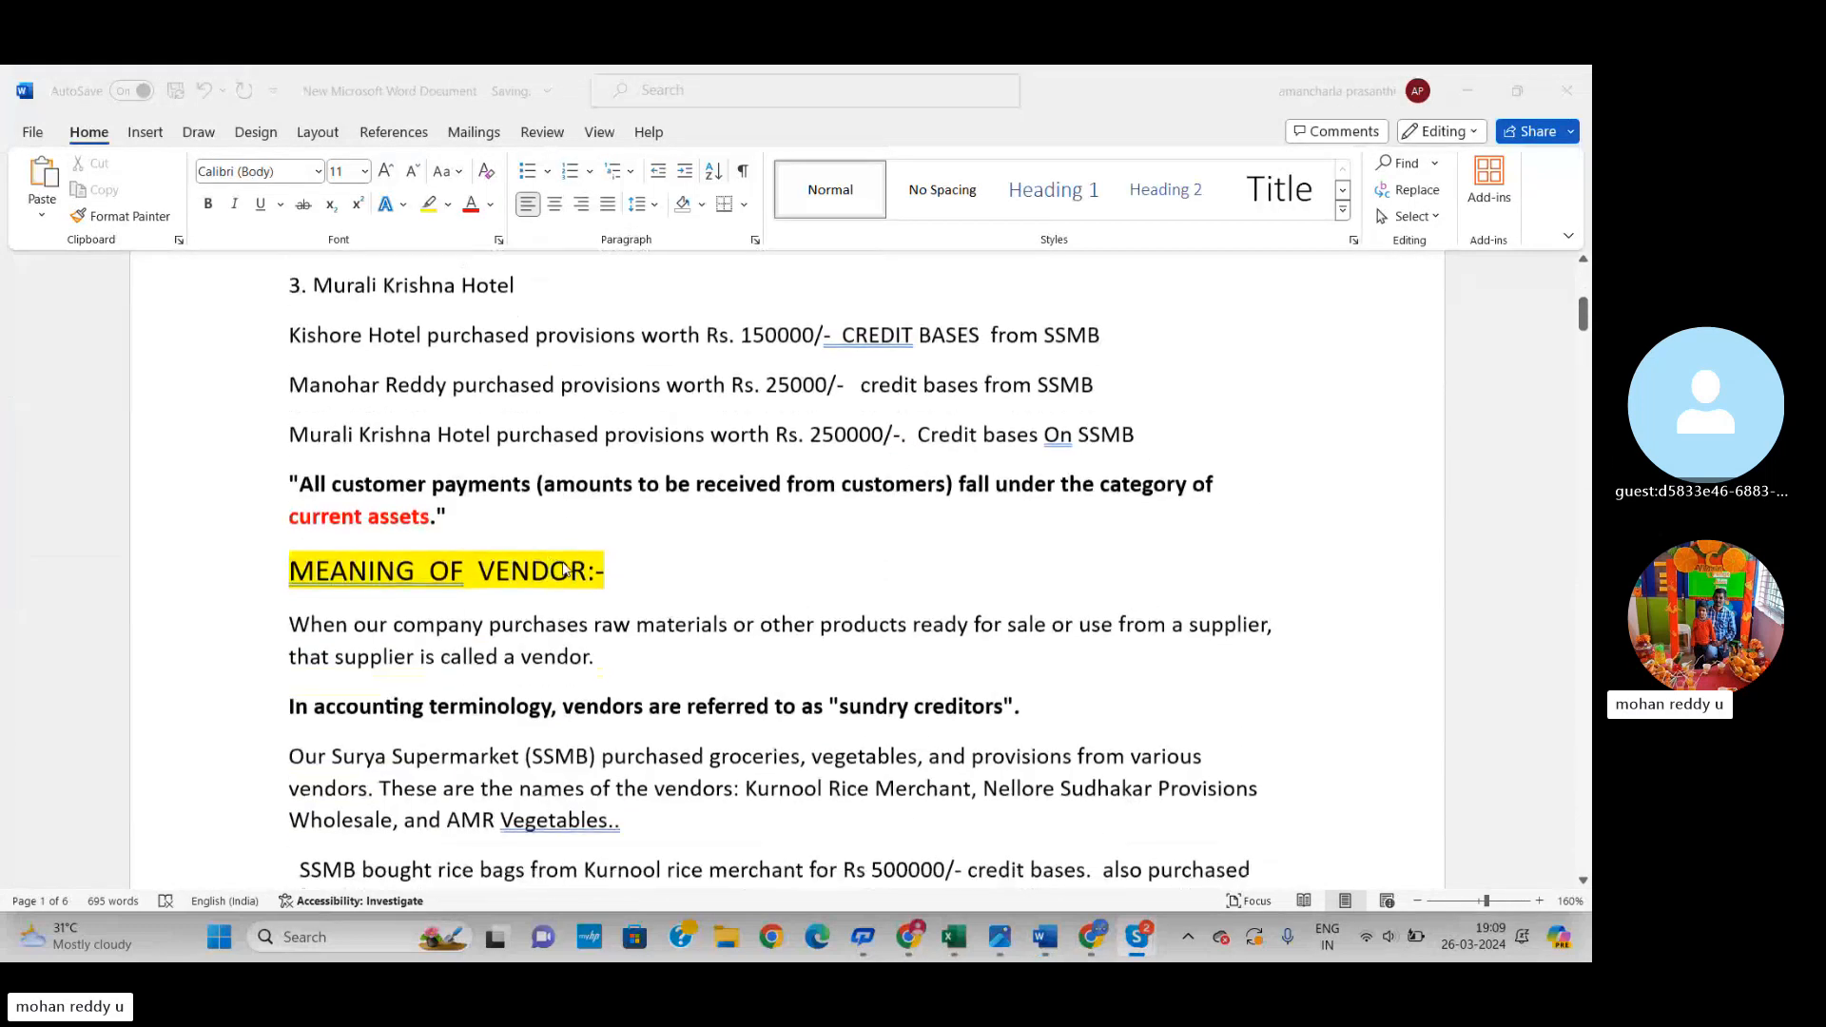
scroll(656, 609, "up", 3)
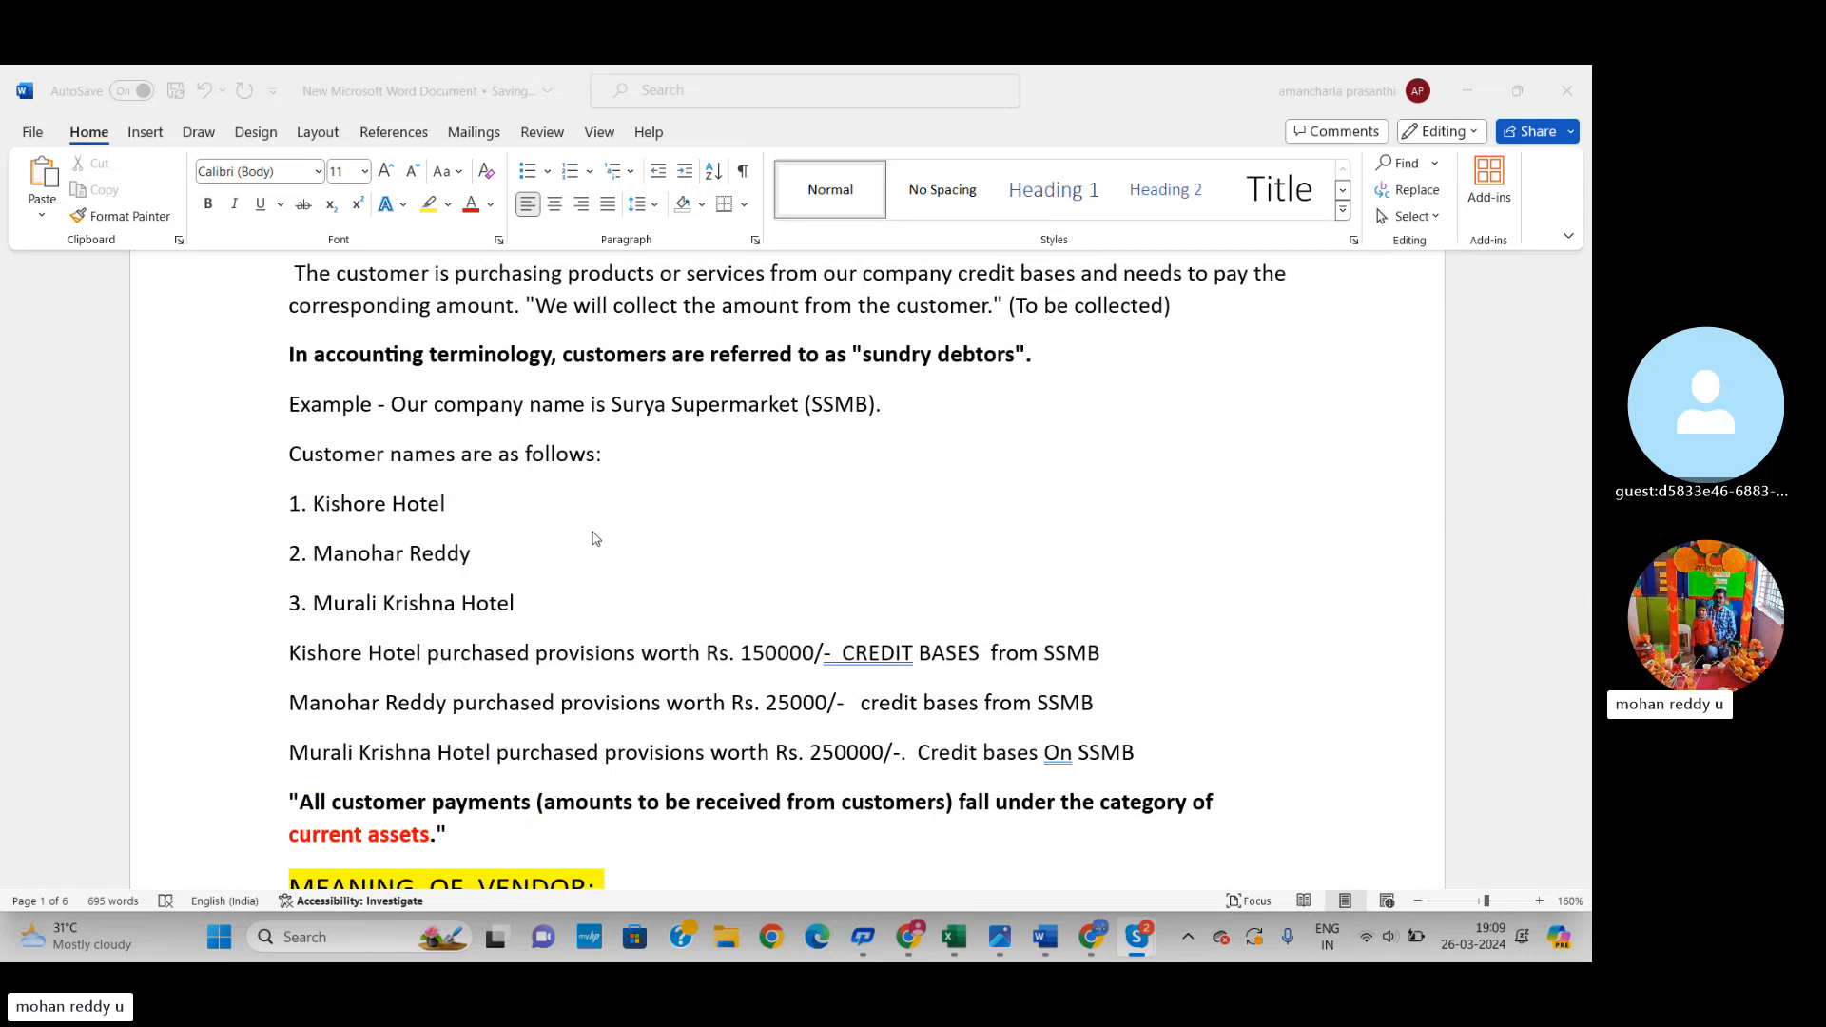
scroll(571, 576, "up", 3)
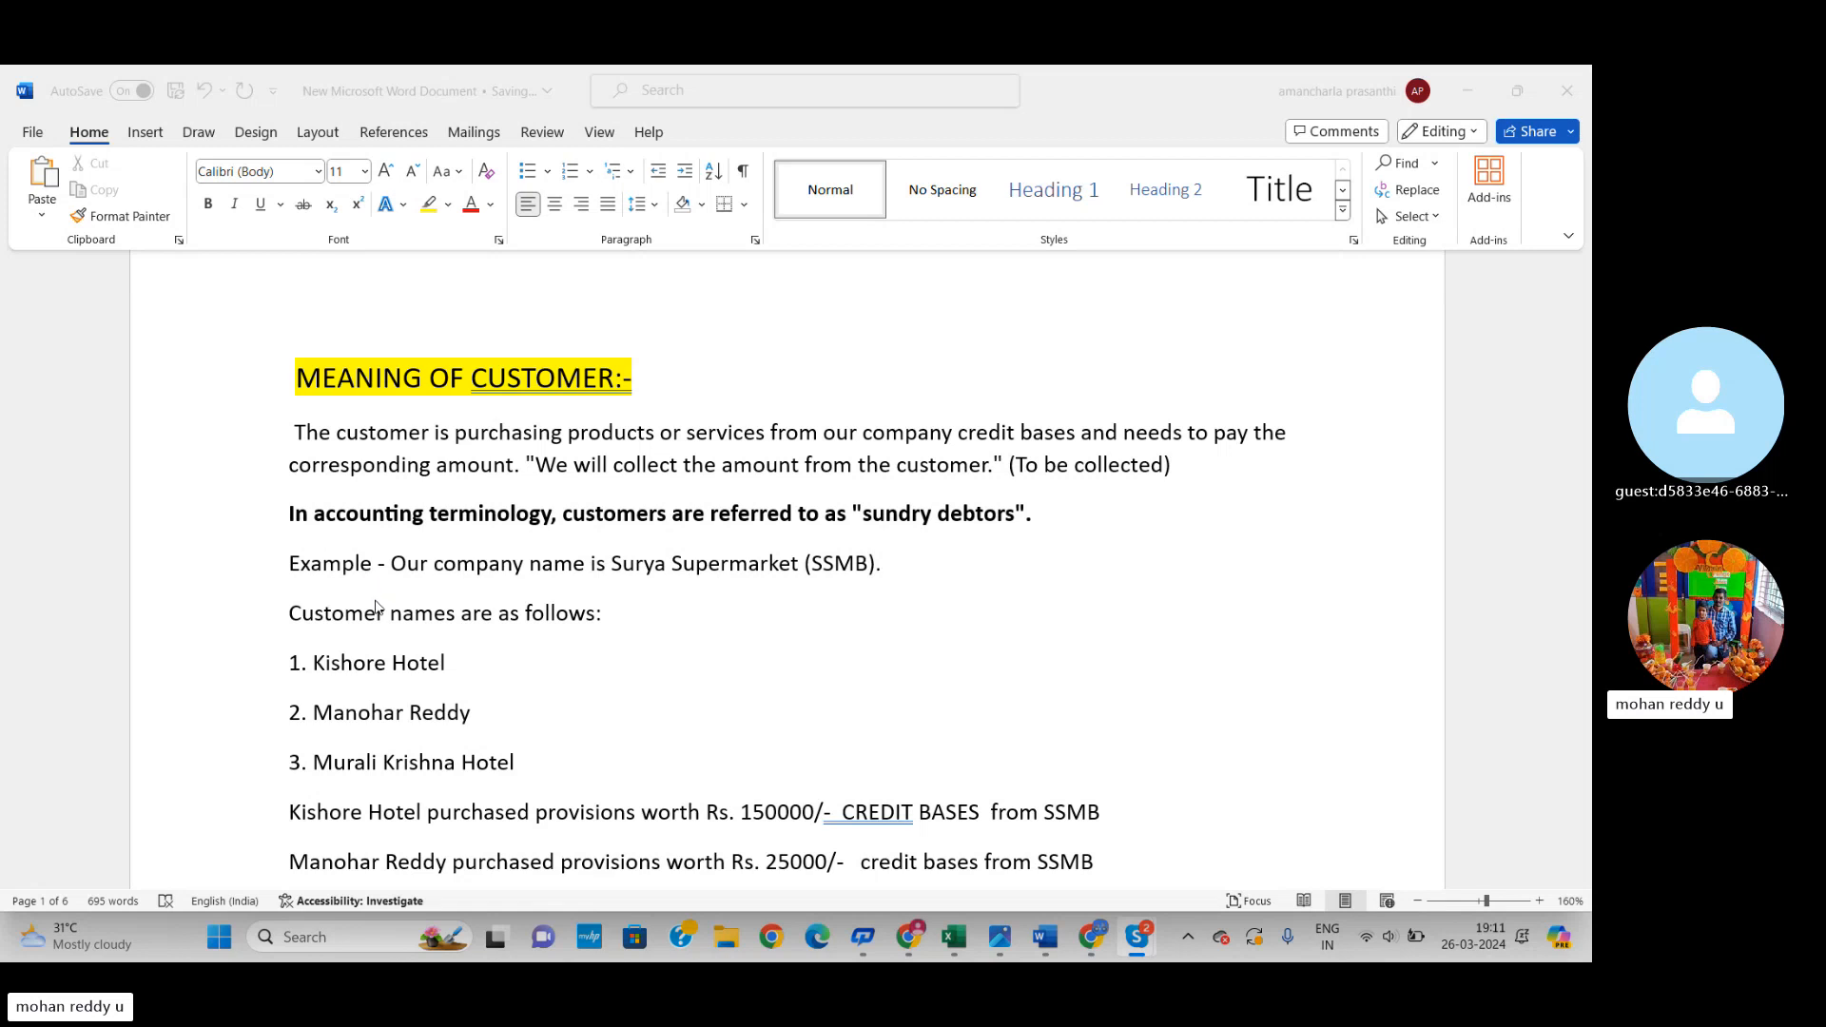
scroll(381, 606, "down", 1)
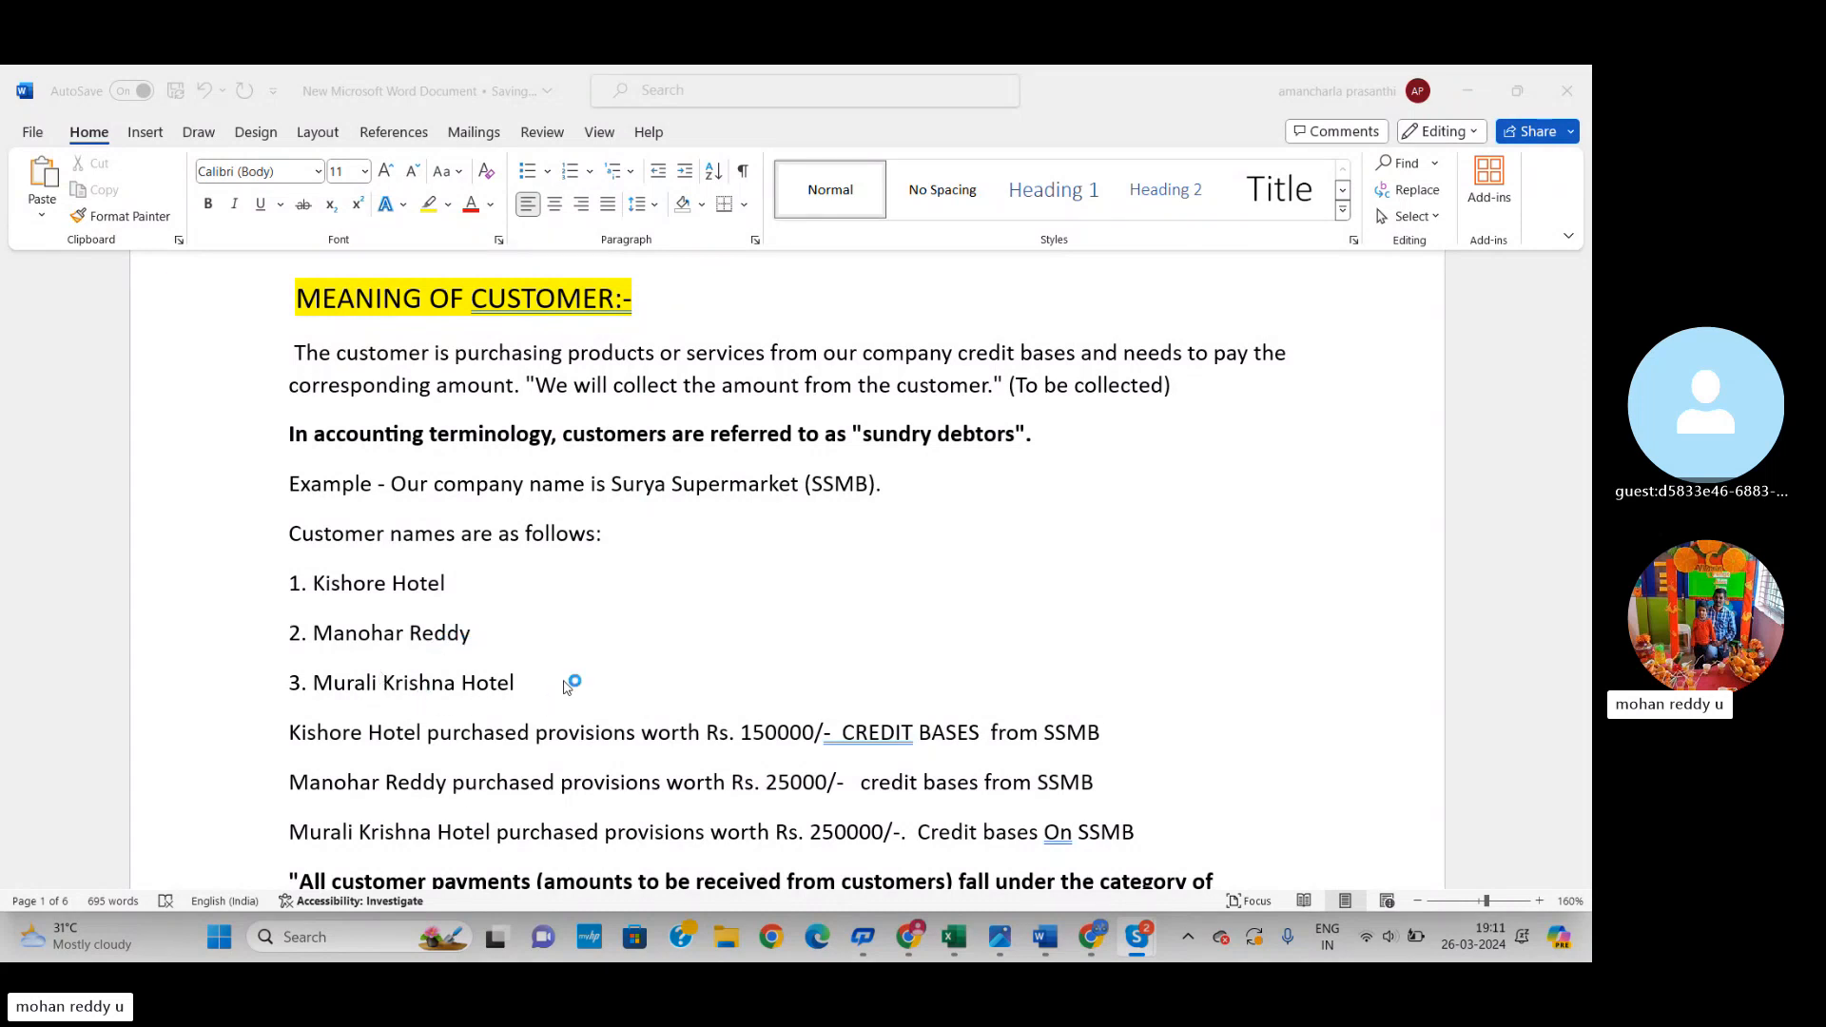
scroll(547, 666, "down", 2)
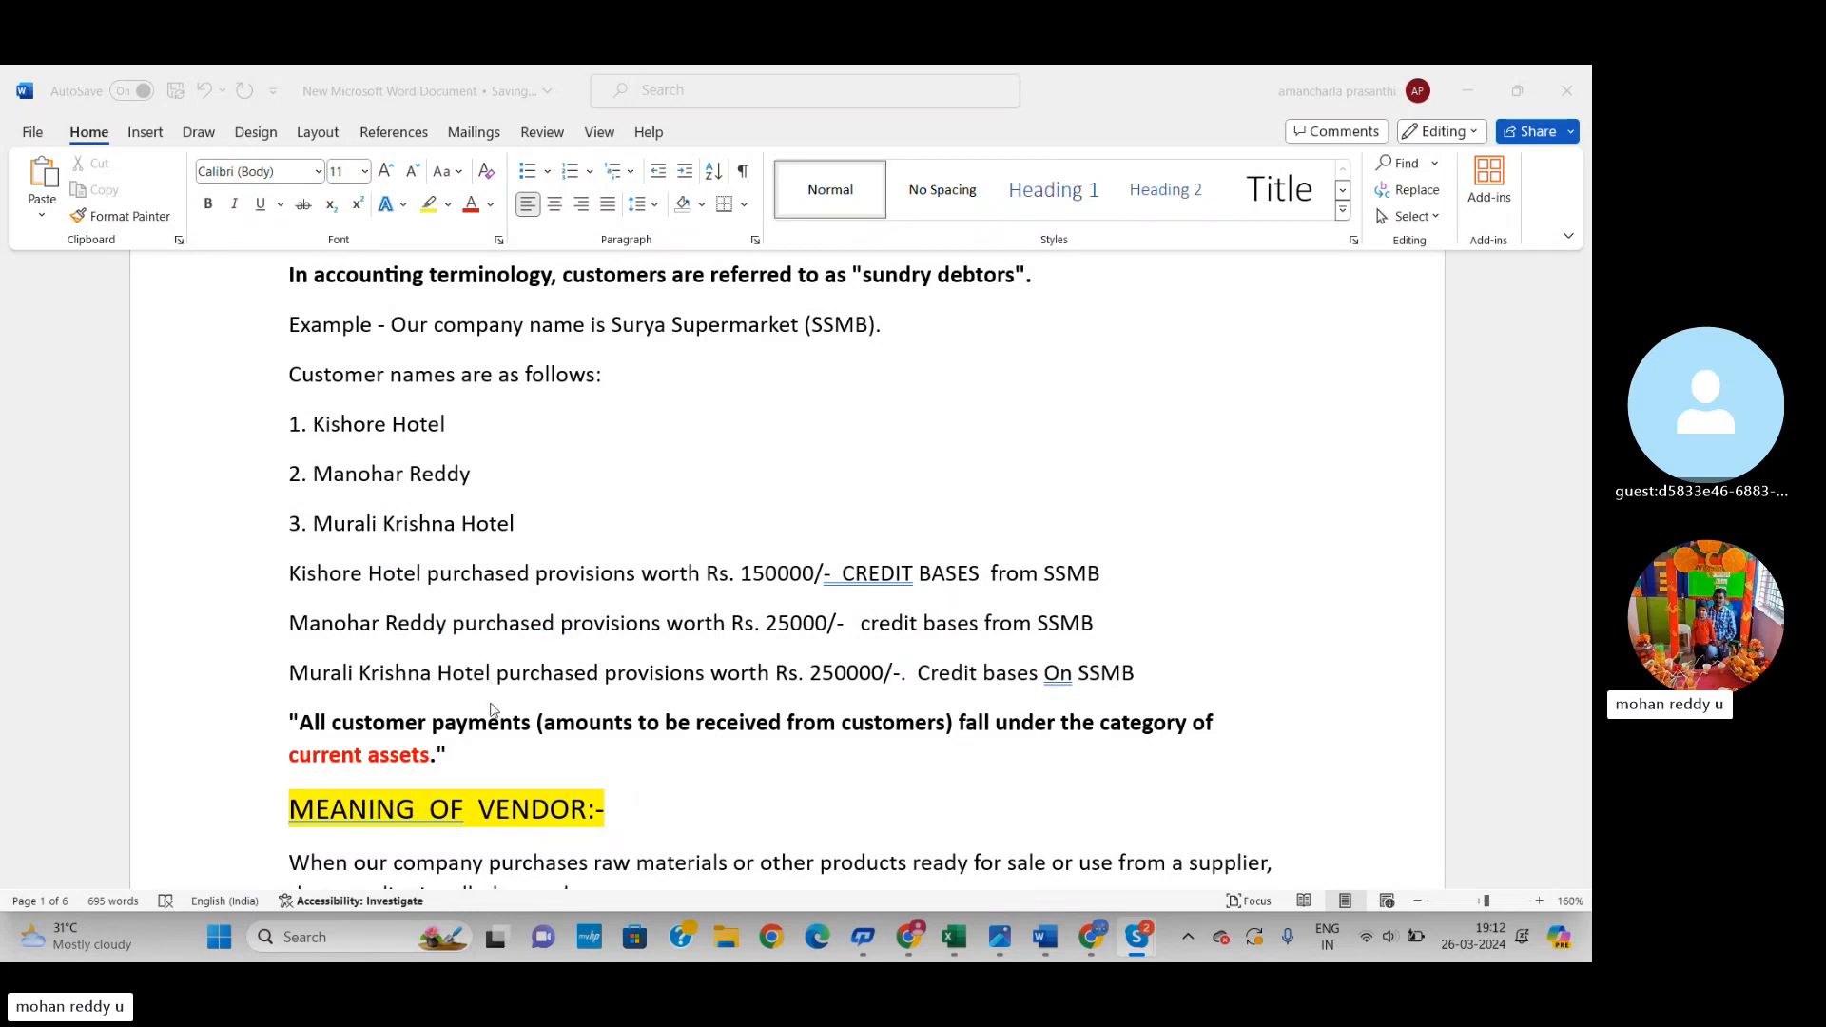
scroll(492, 709, "down", 1)
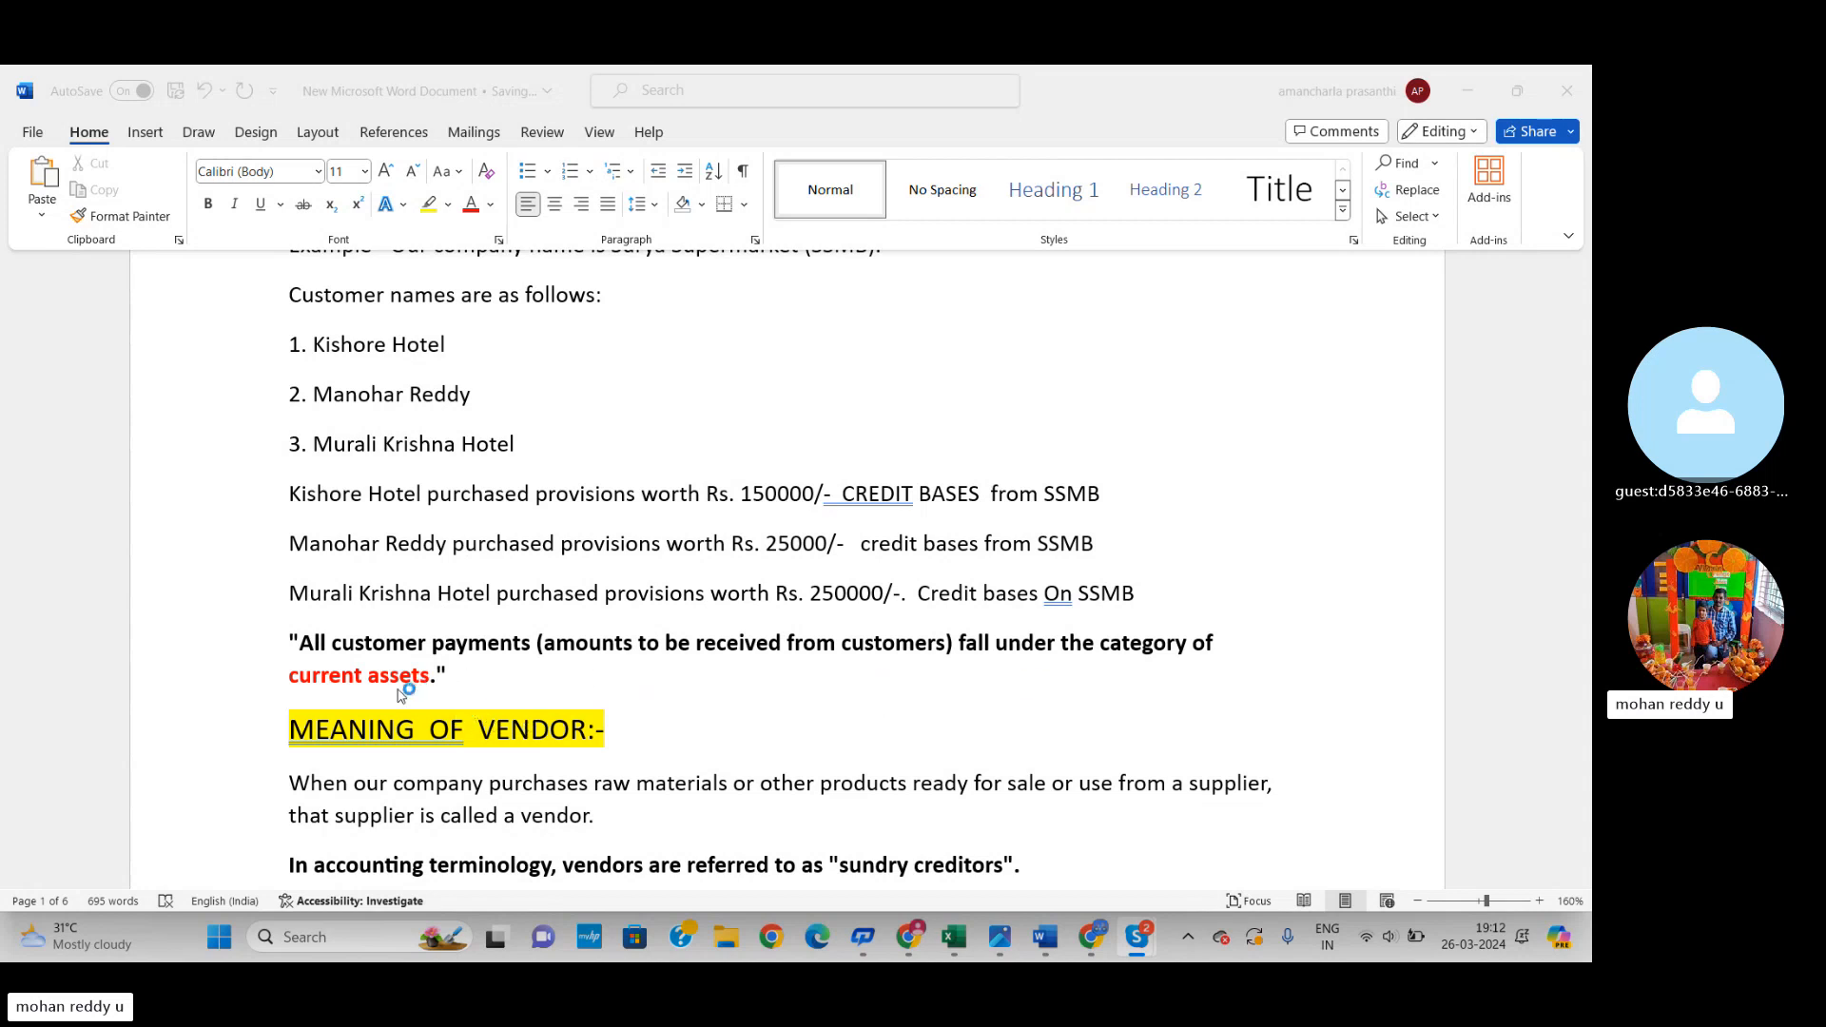
scroll(456, 570, "up", 3)
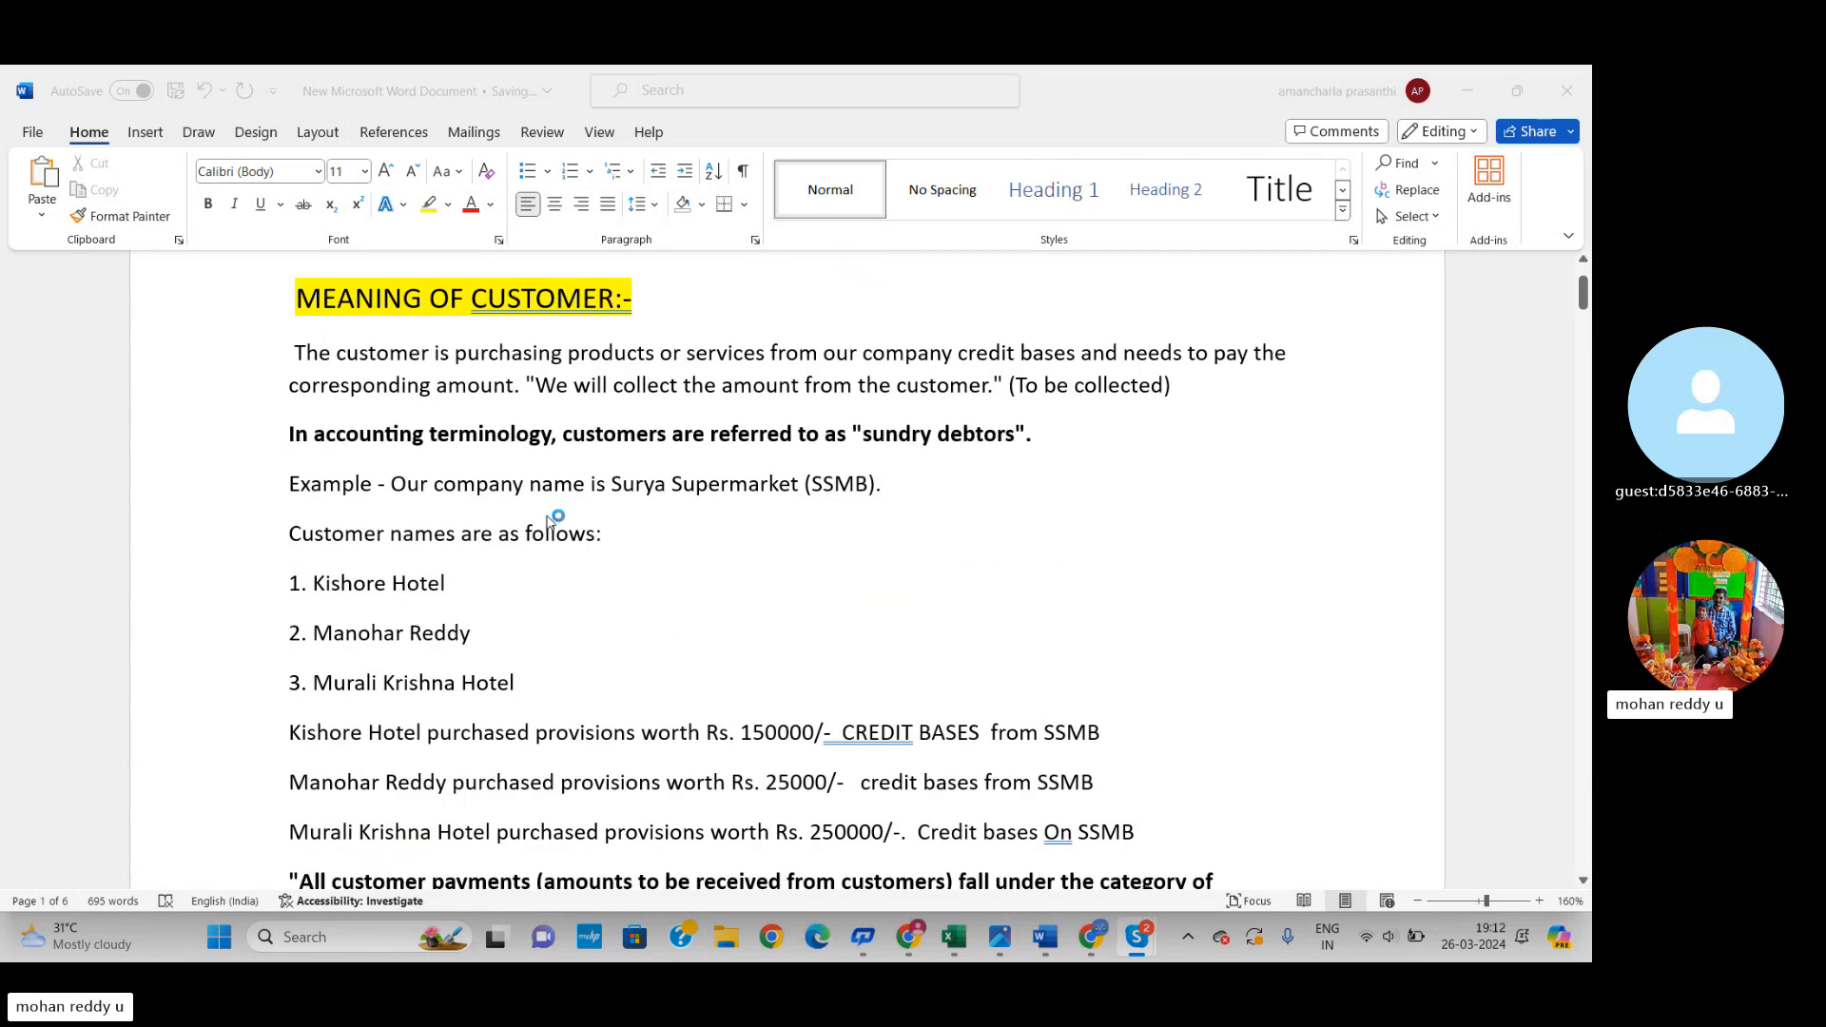
scroll(692, 560, "down", 1)
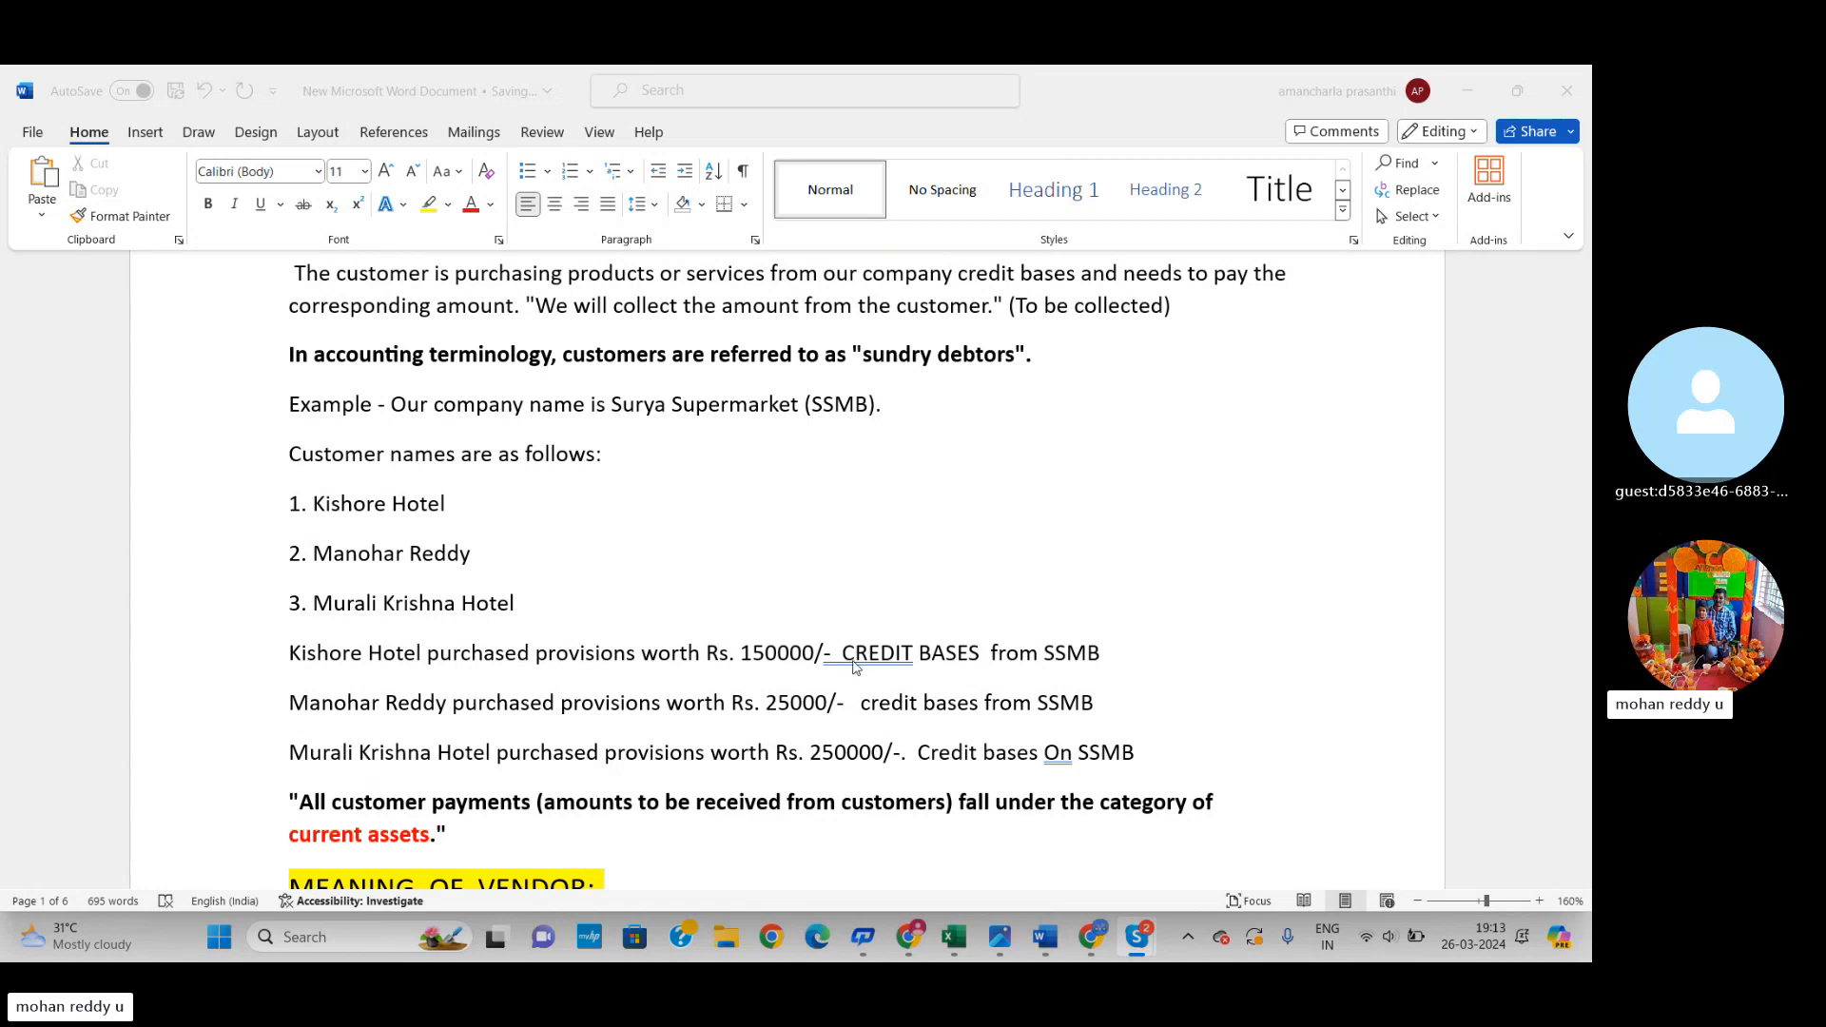
scroll(853, 668, "up", 1)
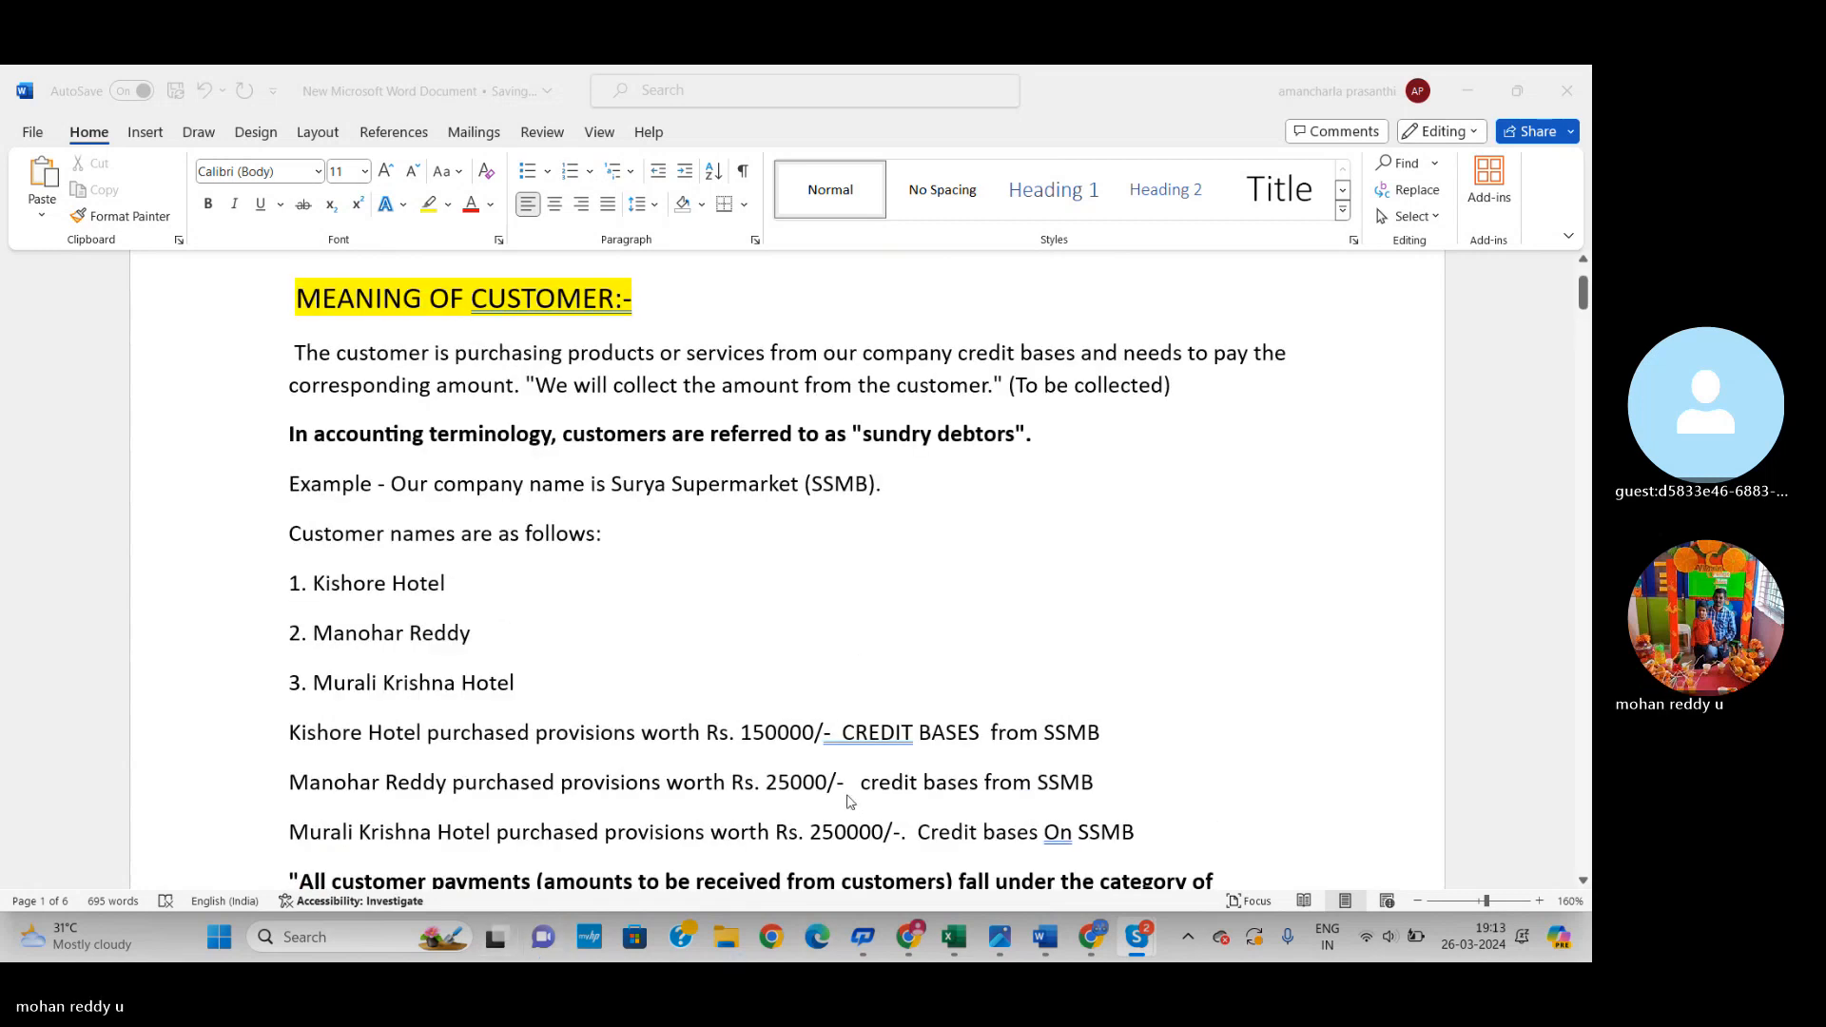
scroll(828, 758, "down", 1)
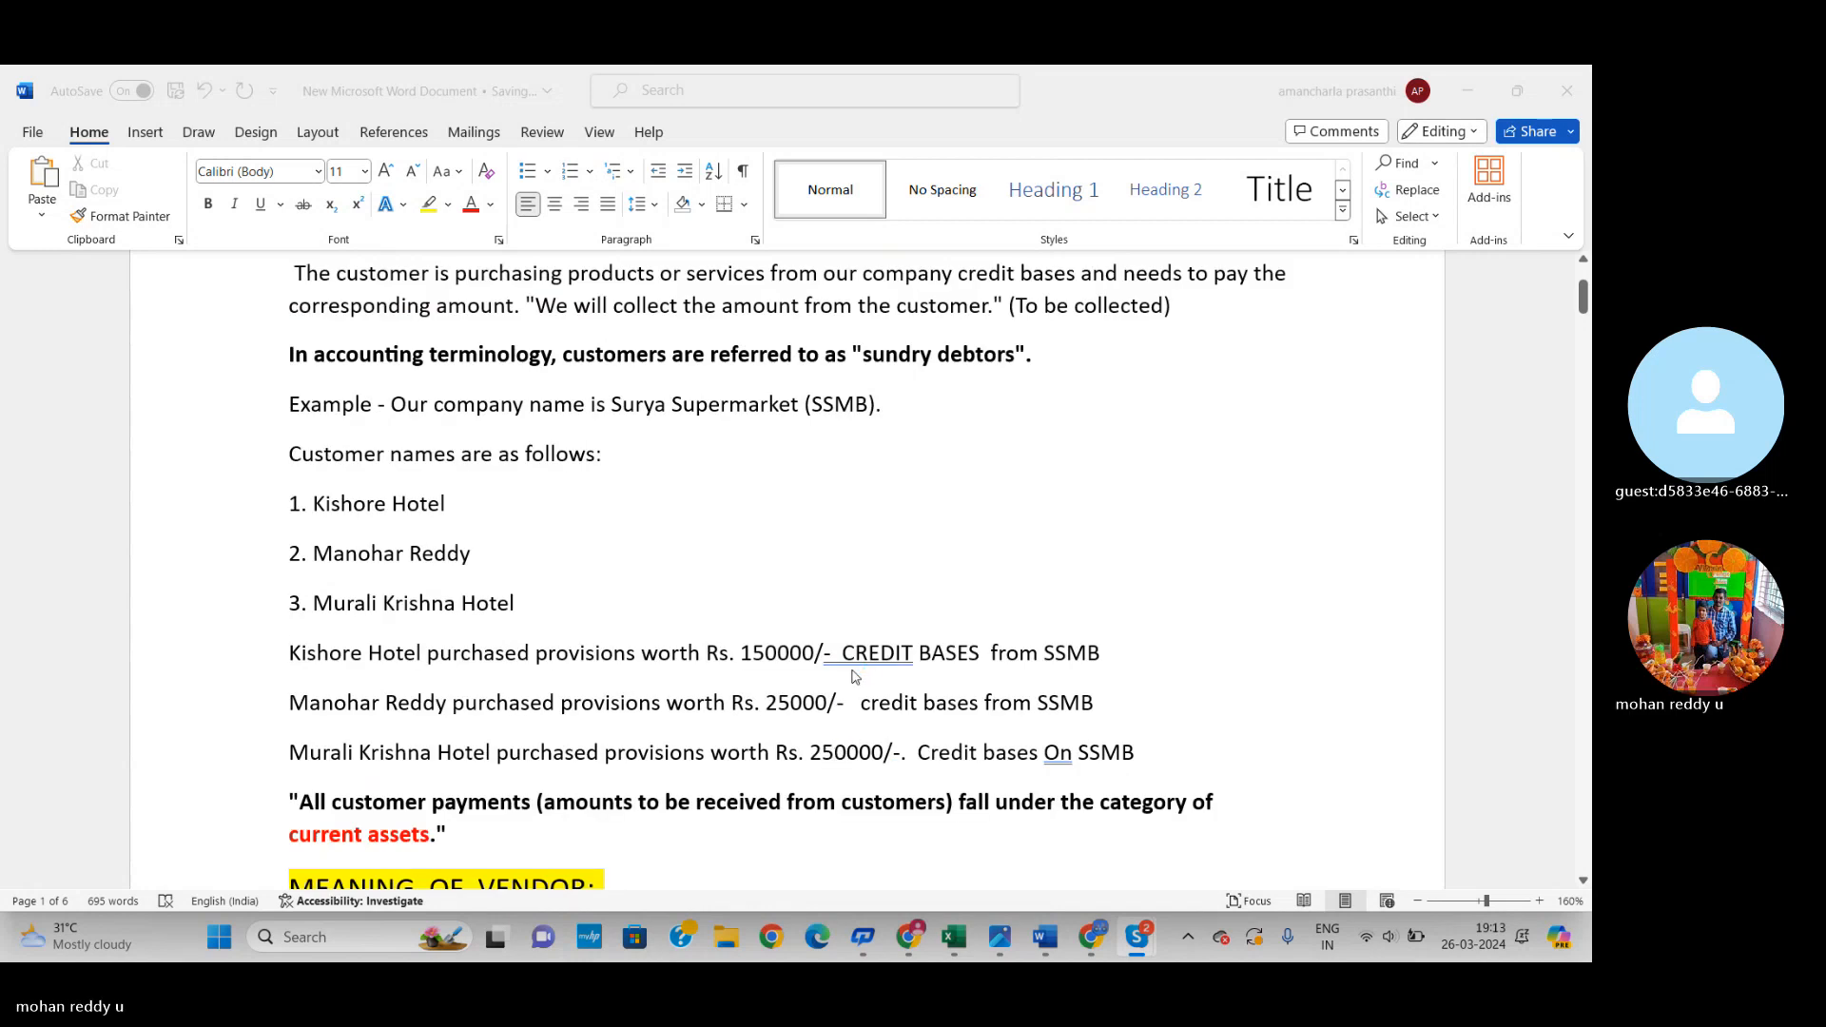
scroll(837, 715, "down", 3)
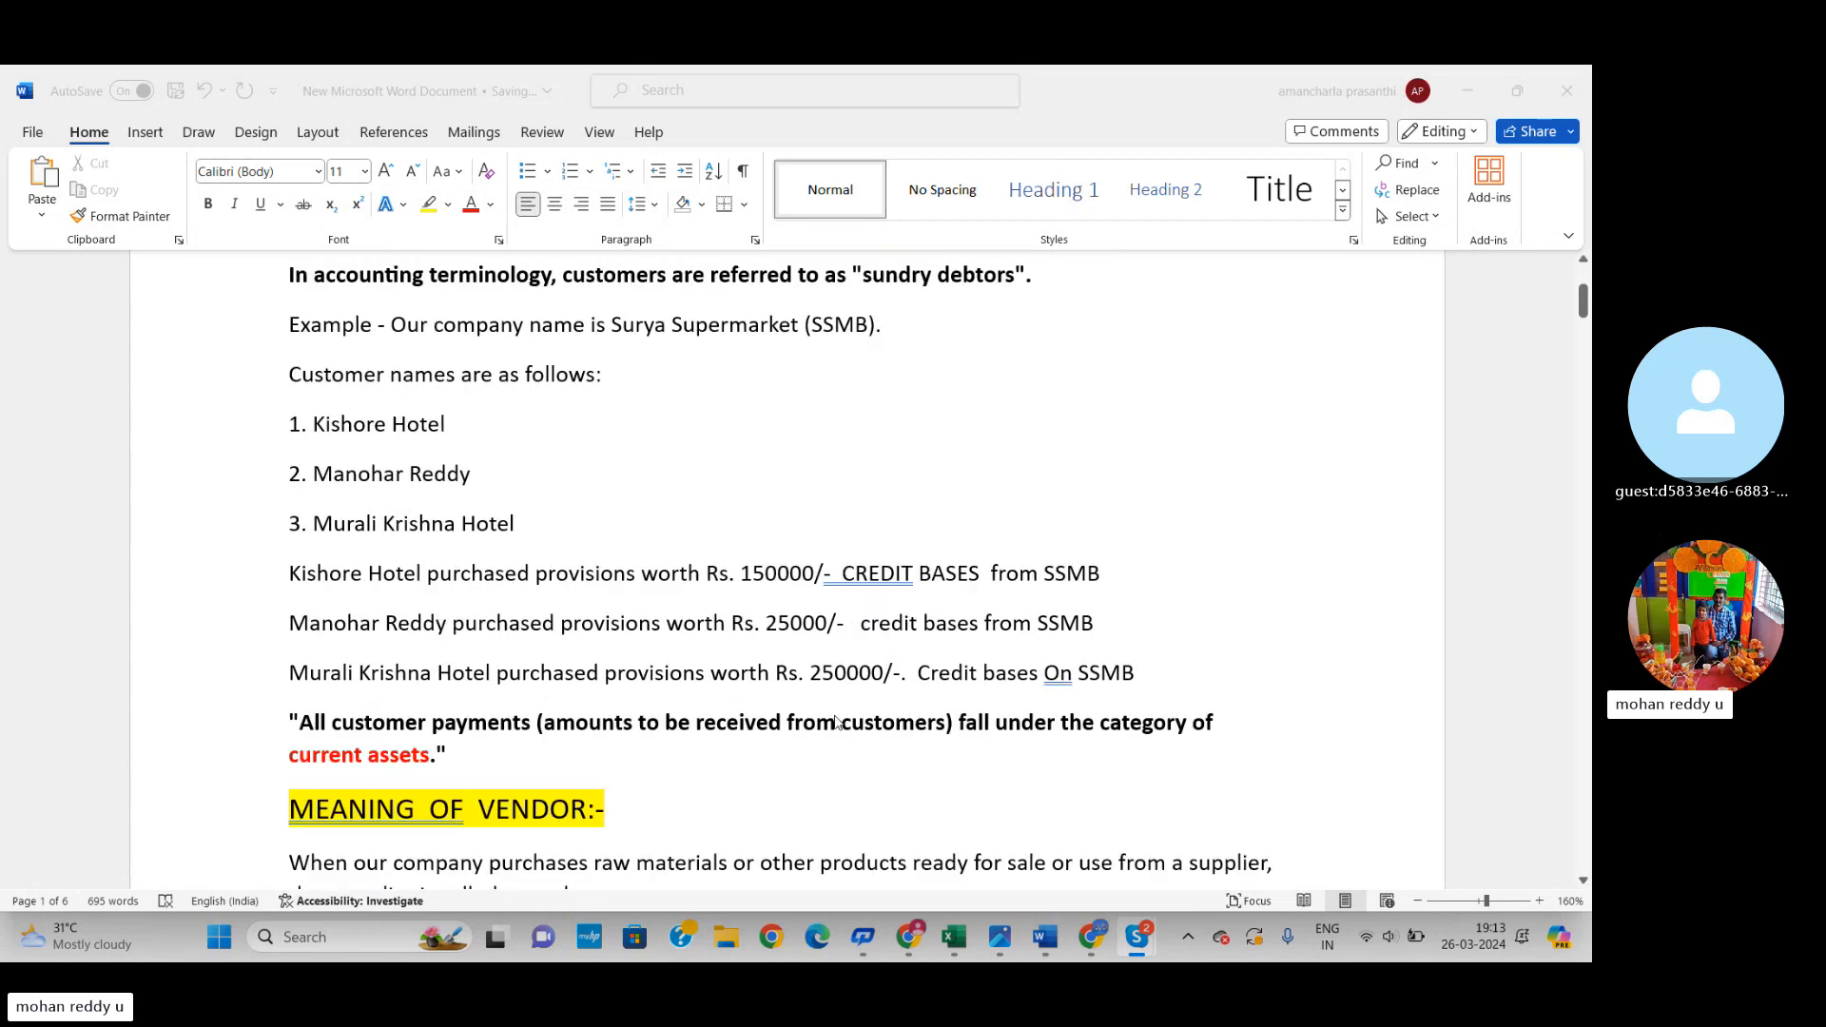
Step: Review the vendor master data creation steps, from defining account groups to creating the reconciliation account with FS00
scroll(837, 725, "down", 8)
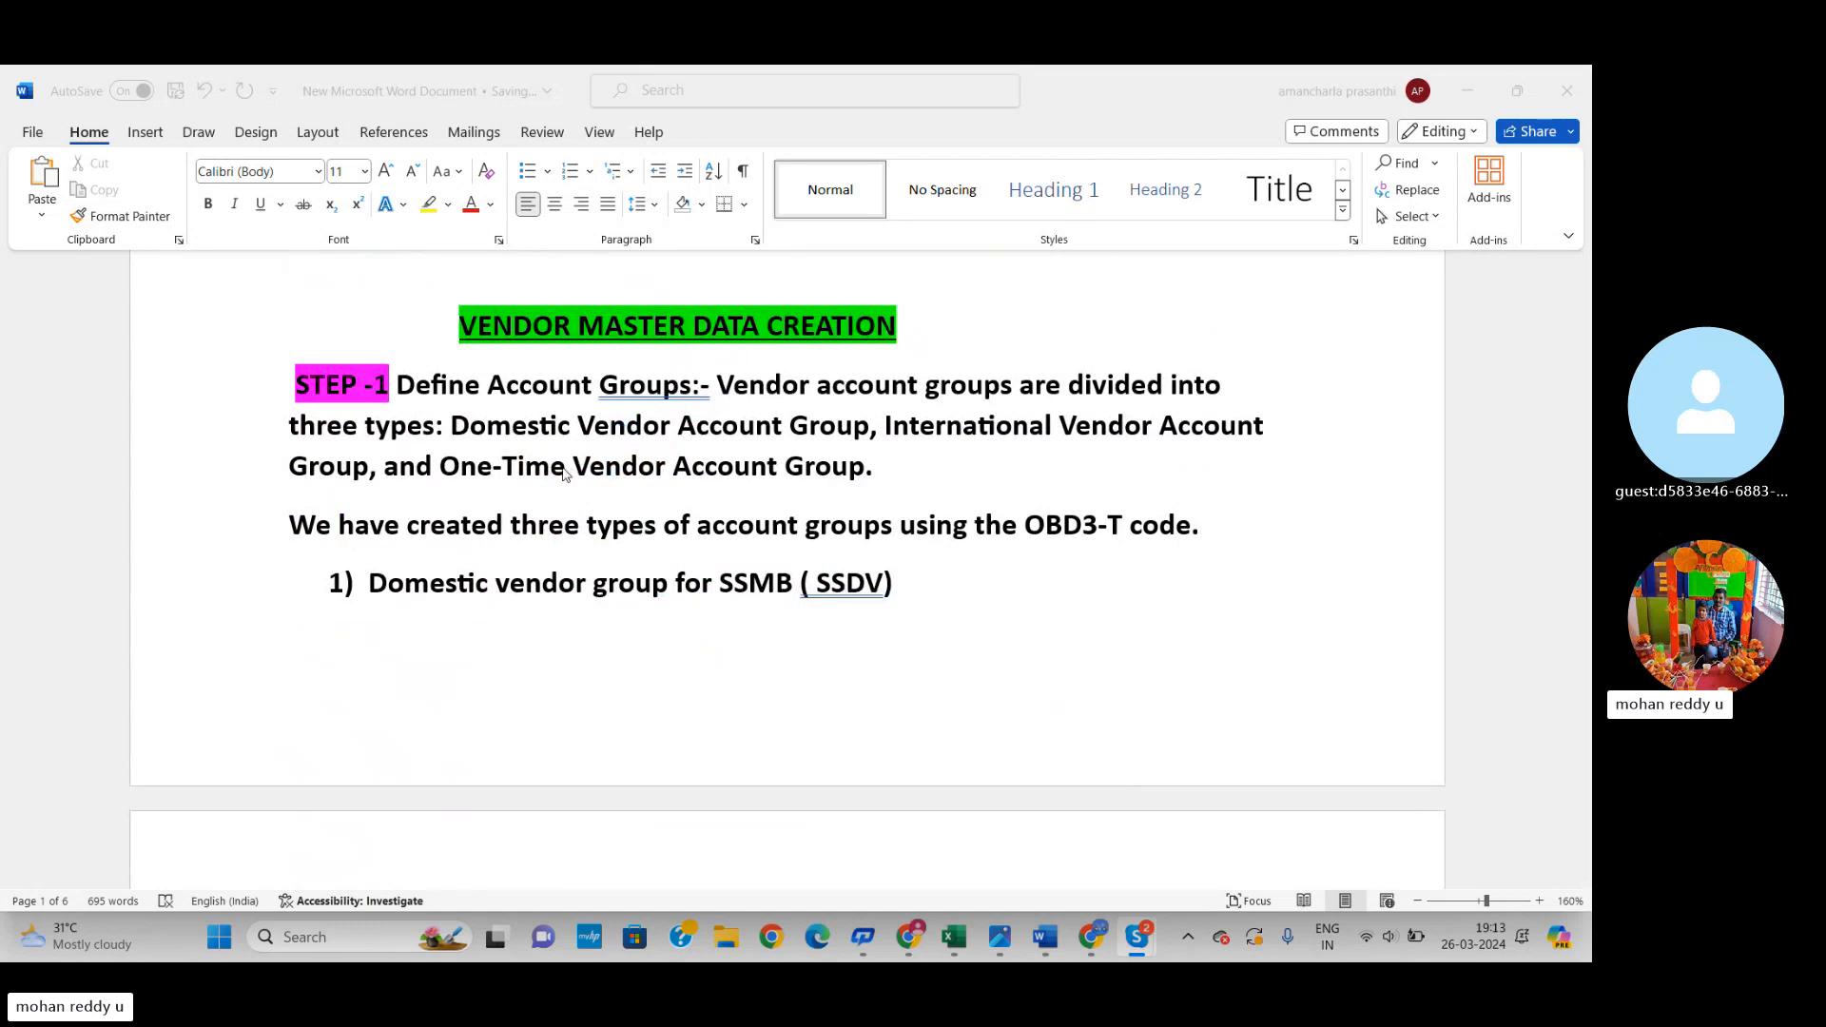
scroll(532, 476, "down", 5)
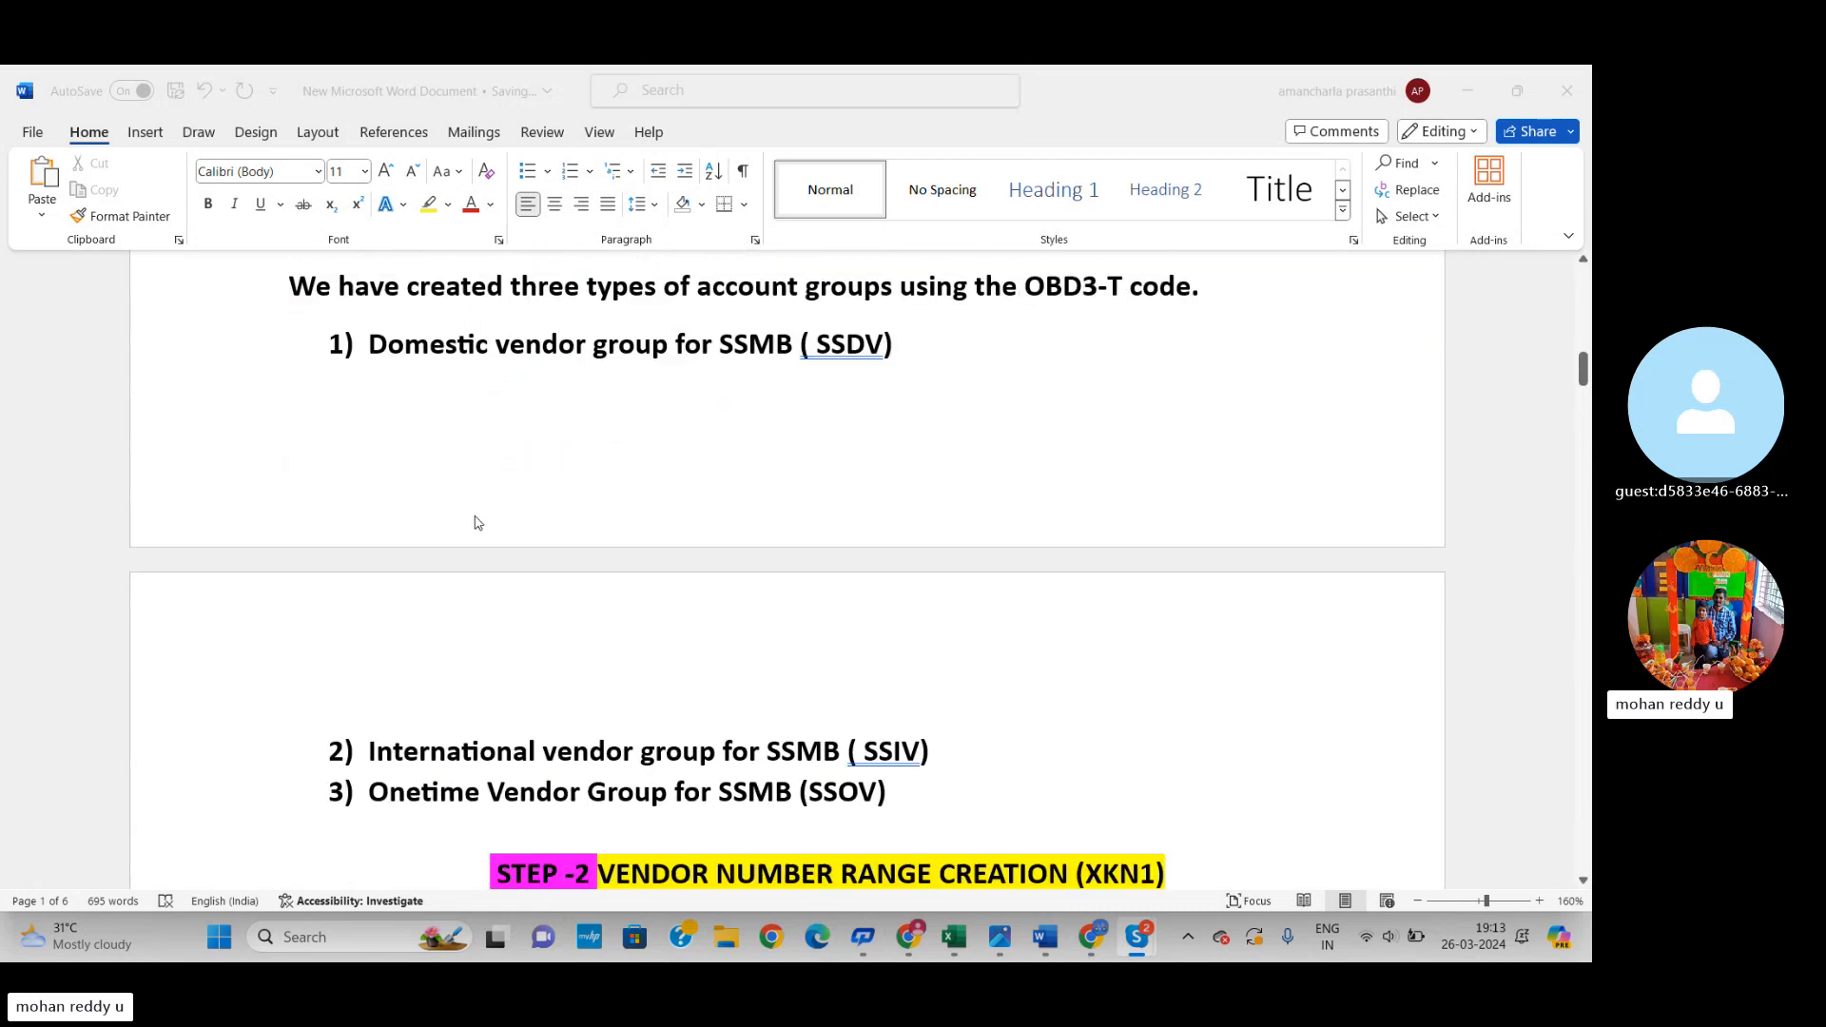
scroll(561, 609, "down", 2)
scroll(613, 584, "down", 2)
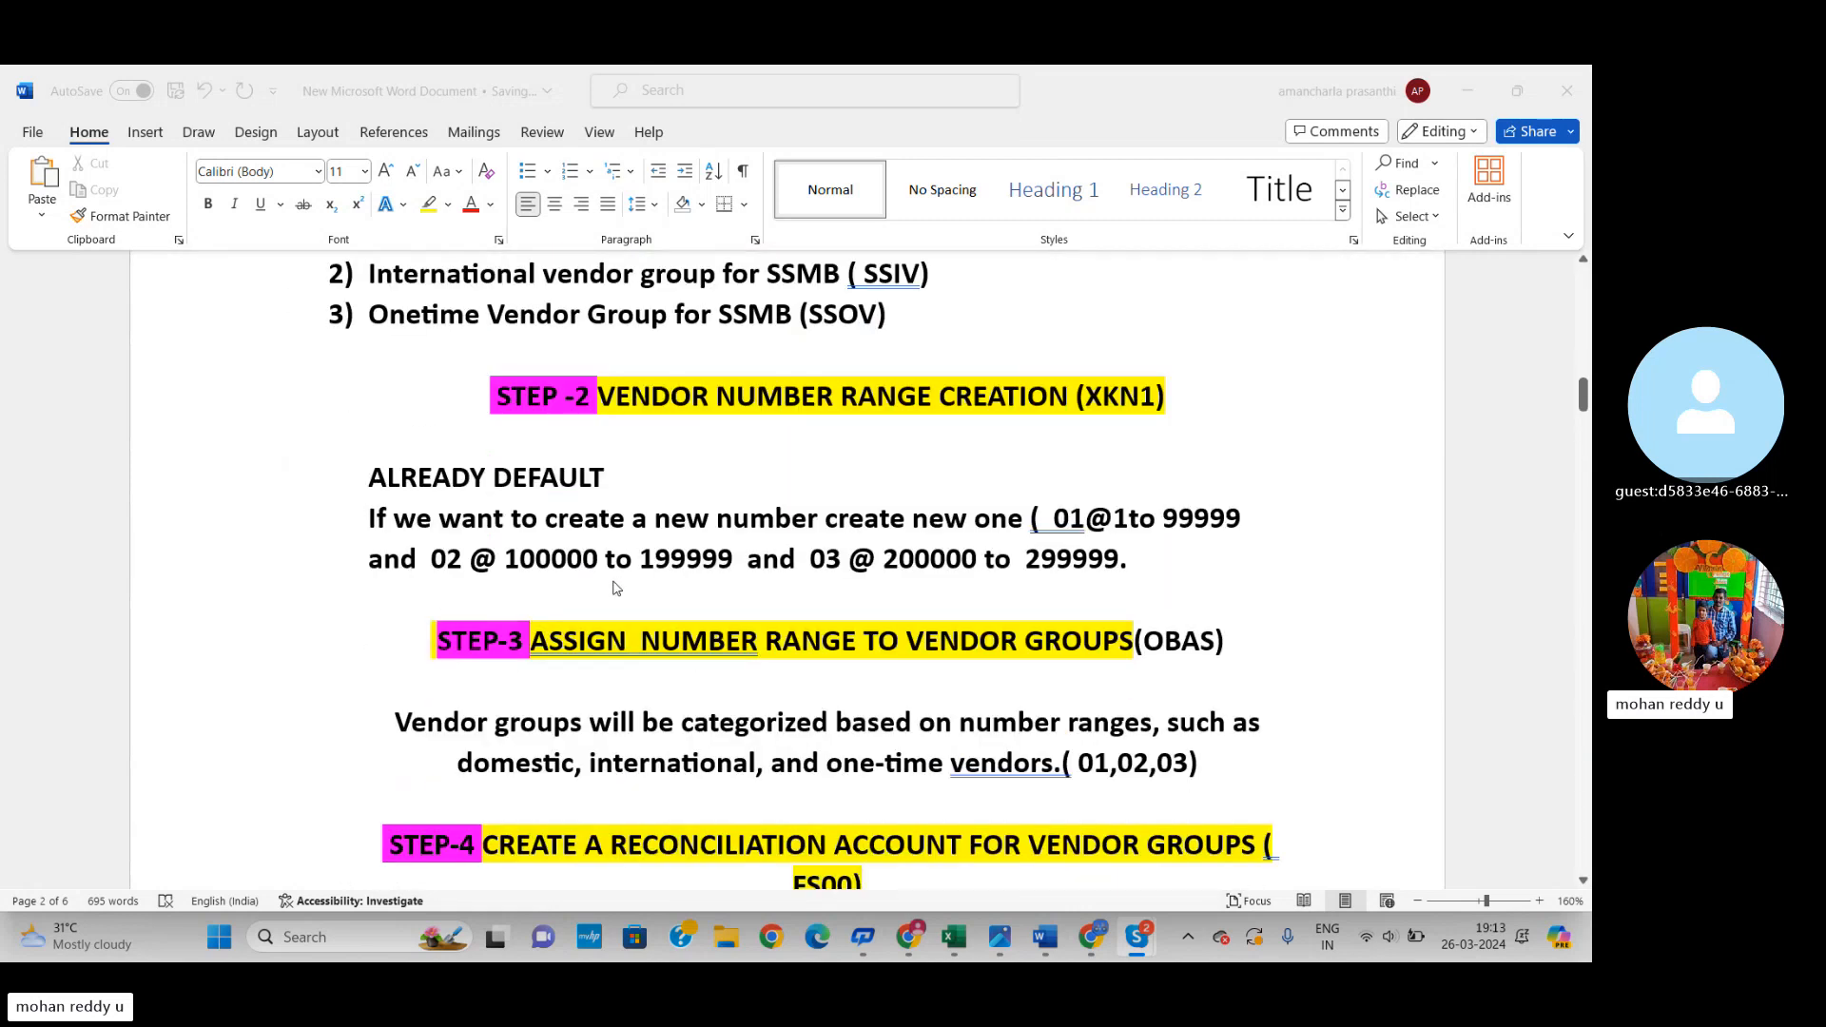
scroll(620, 585, "down", 8)
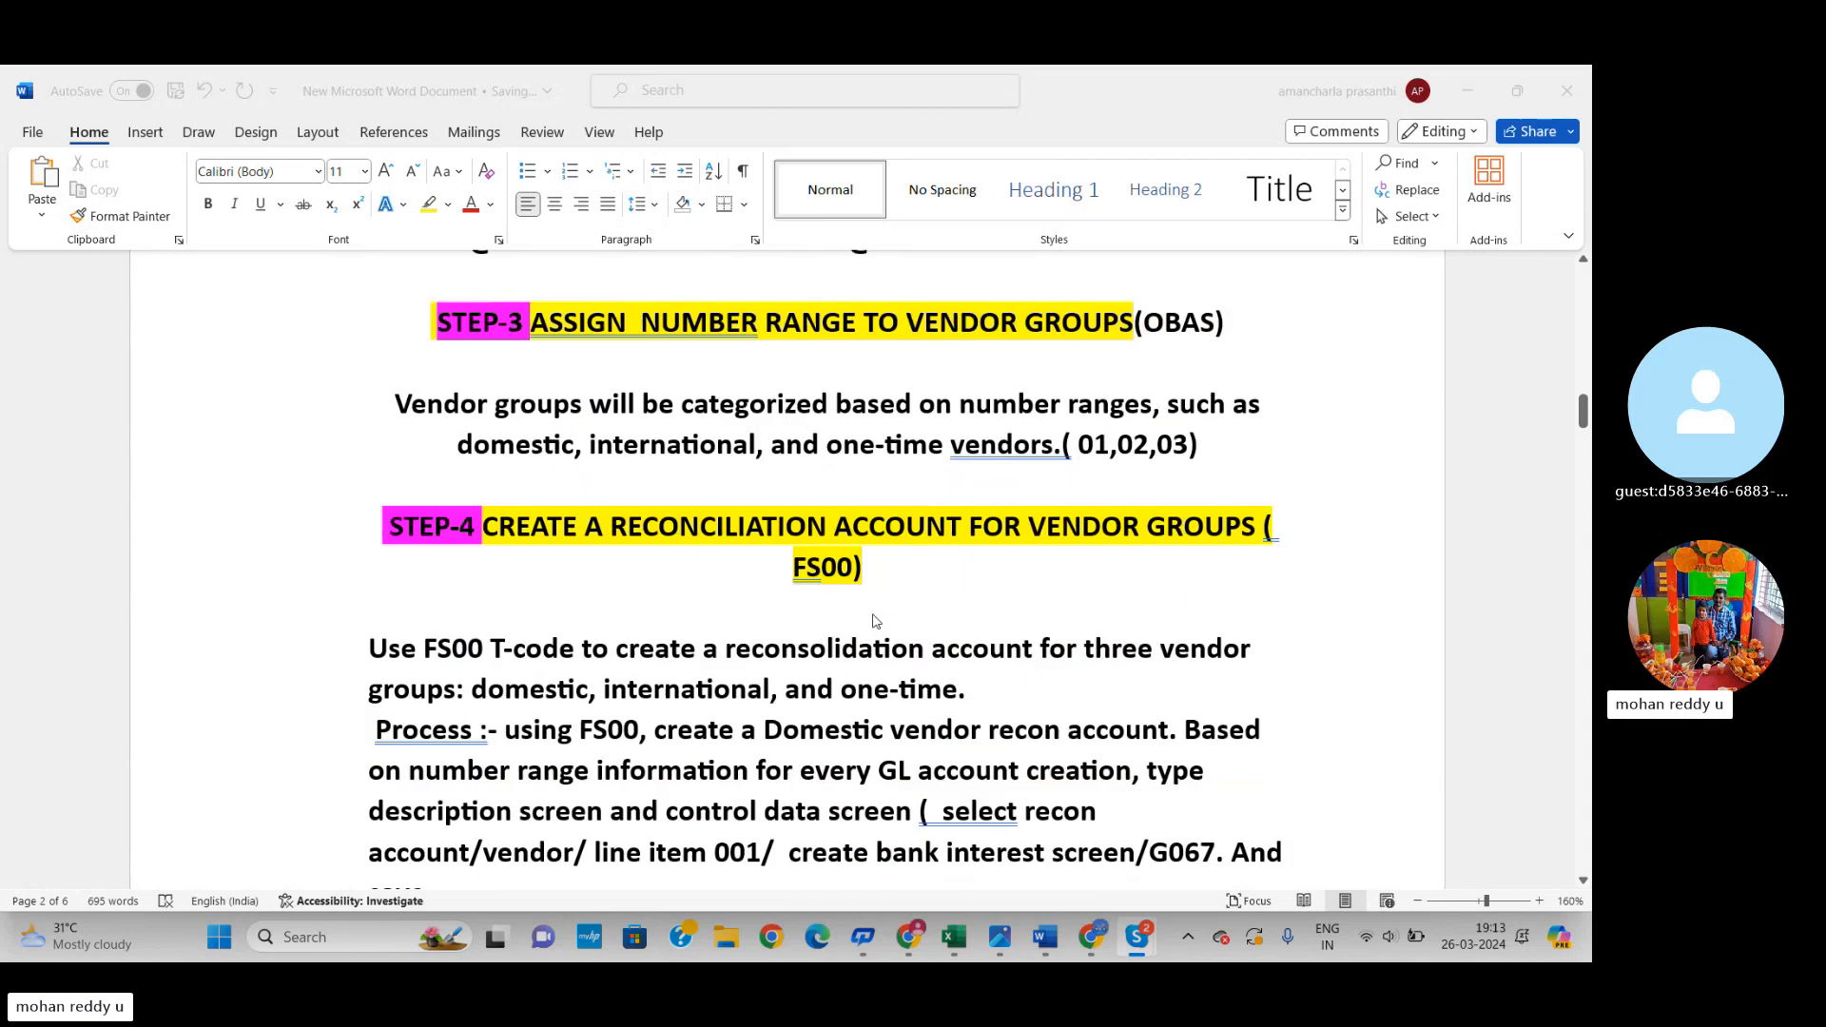
scroll(979, 694, "up", 5)
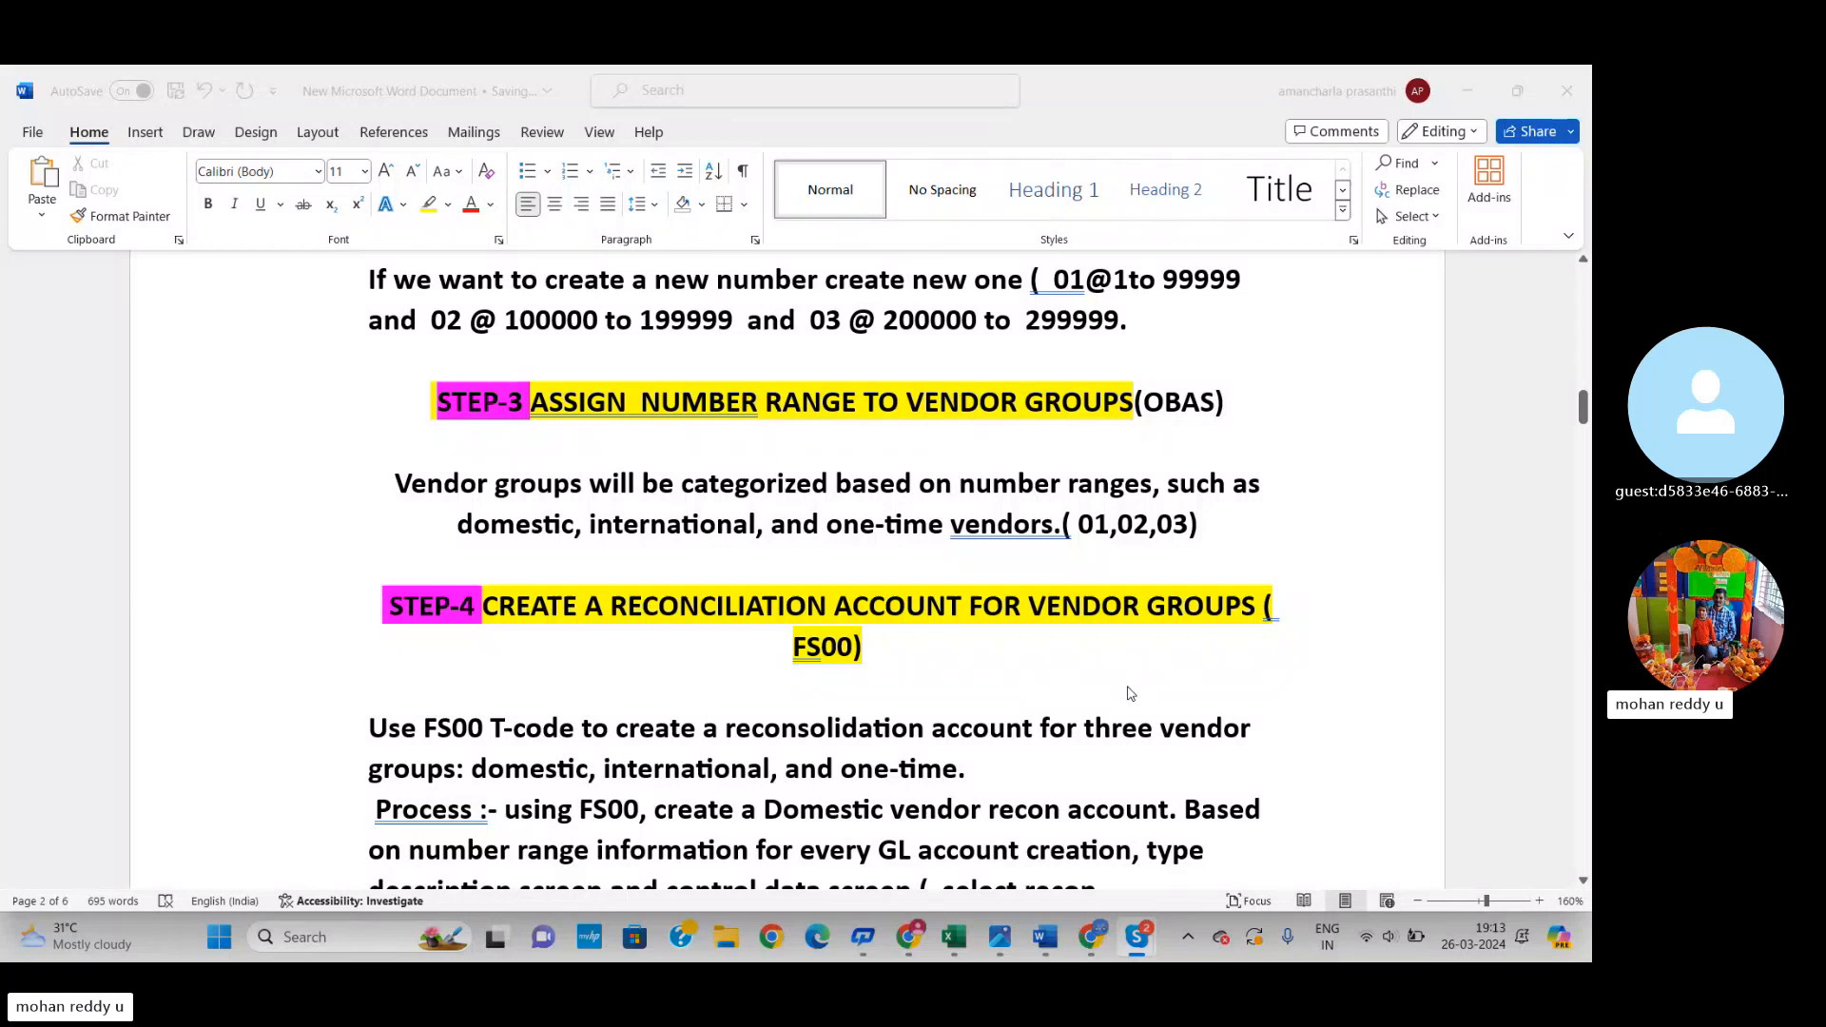
Step: Switch to the vendor master data workbook in Excel and open the customer master data sheet
left_click(959, 944)
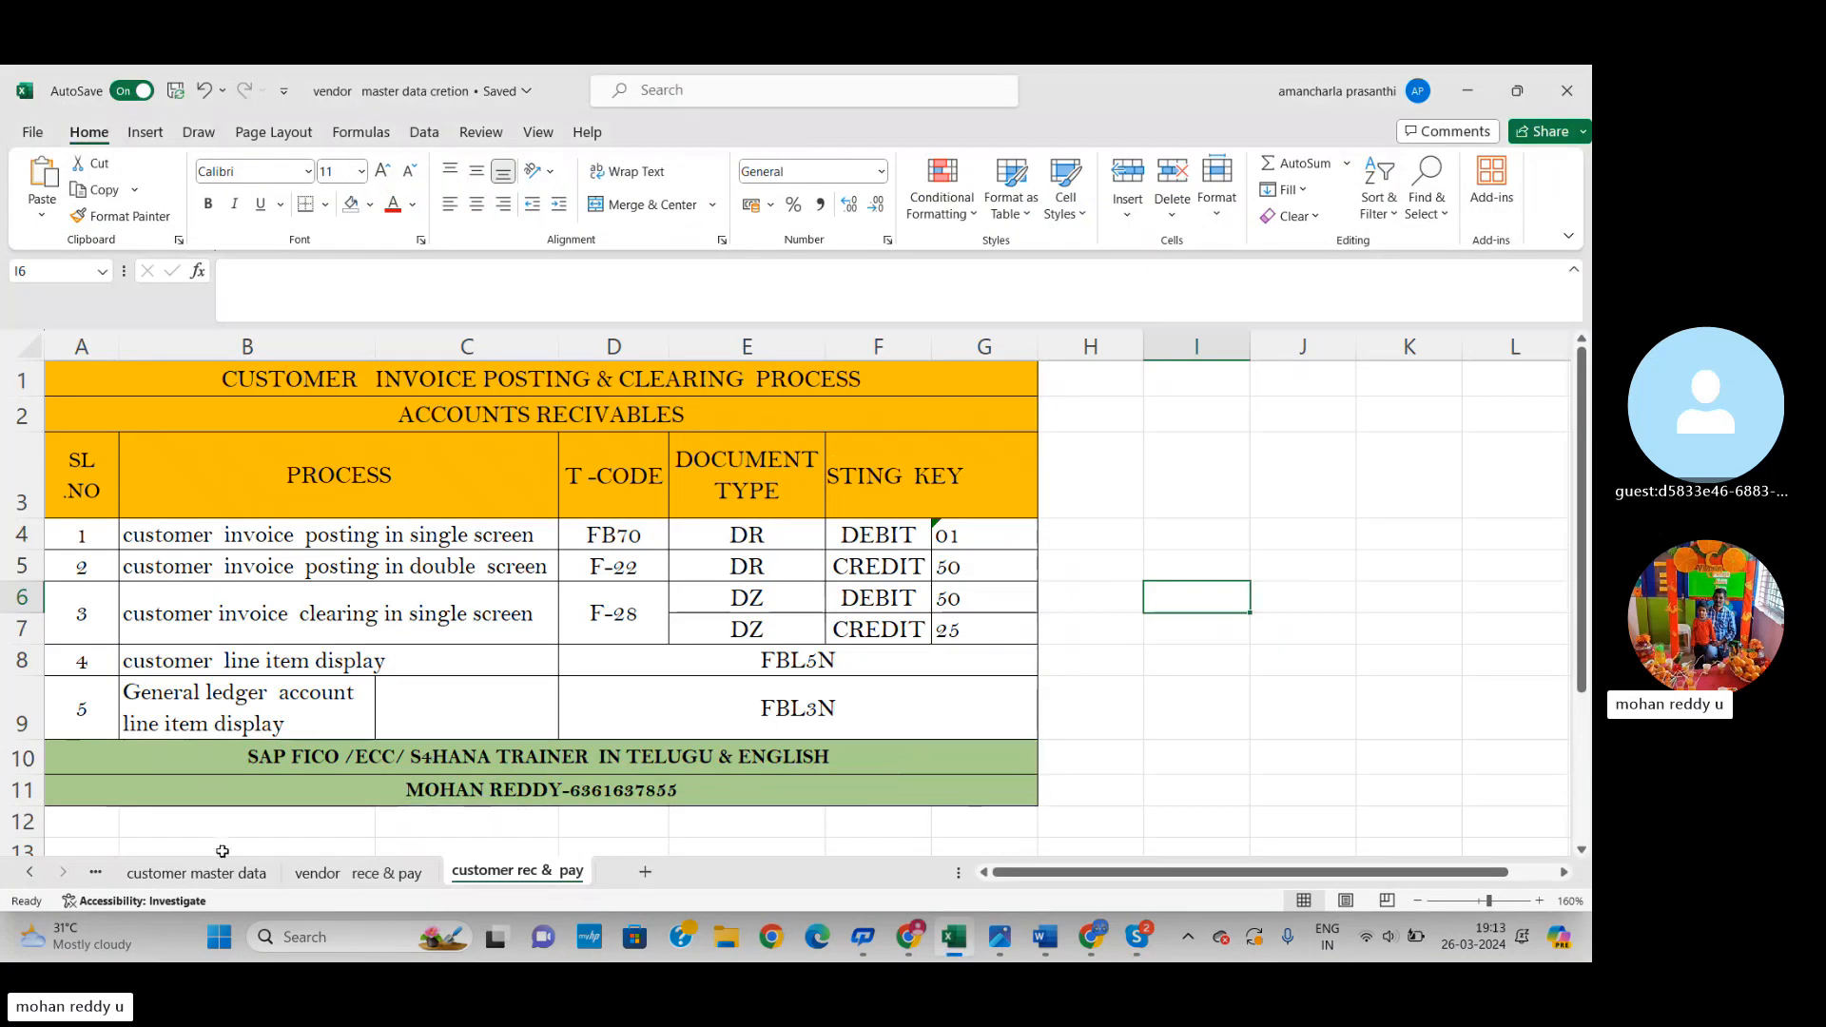
left_click(197, 873)
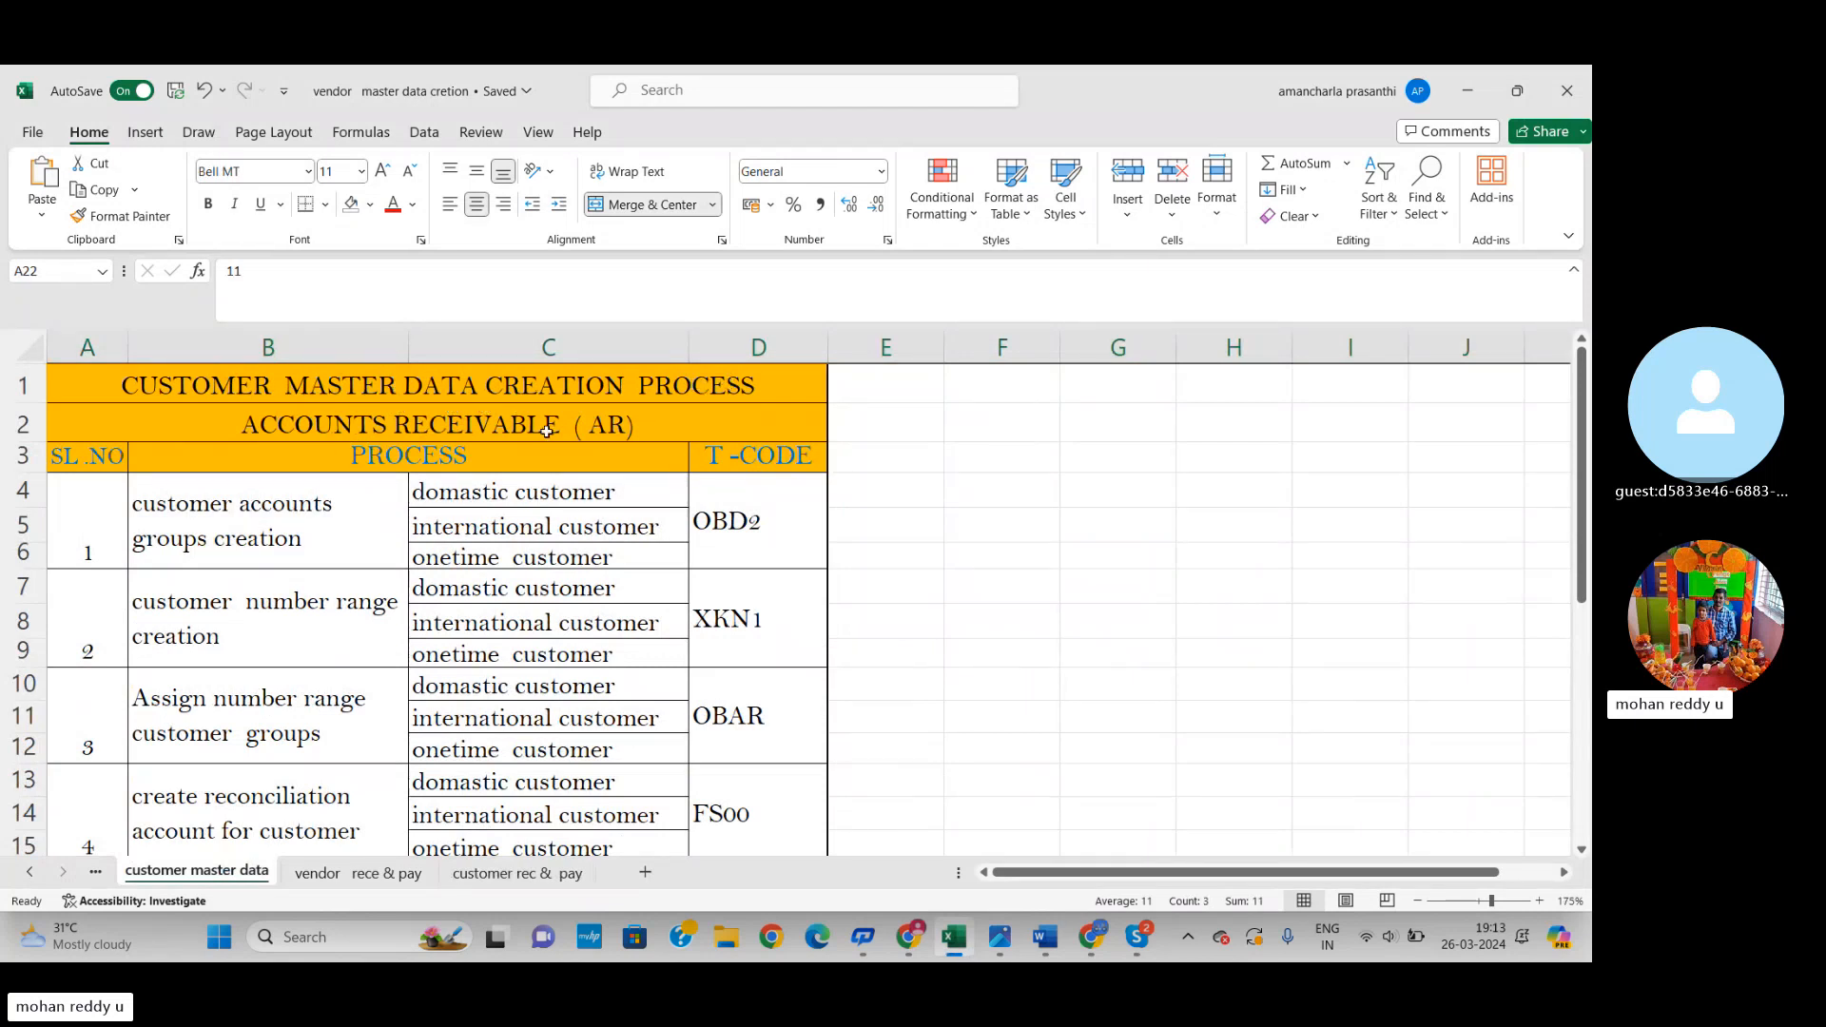
mouse_move(1136, 951)
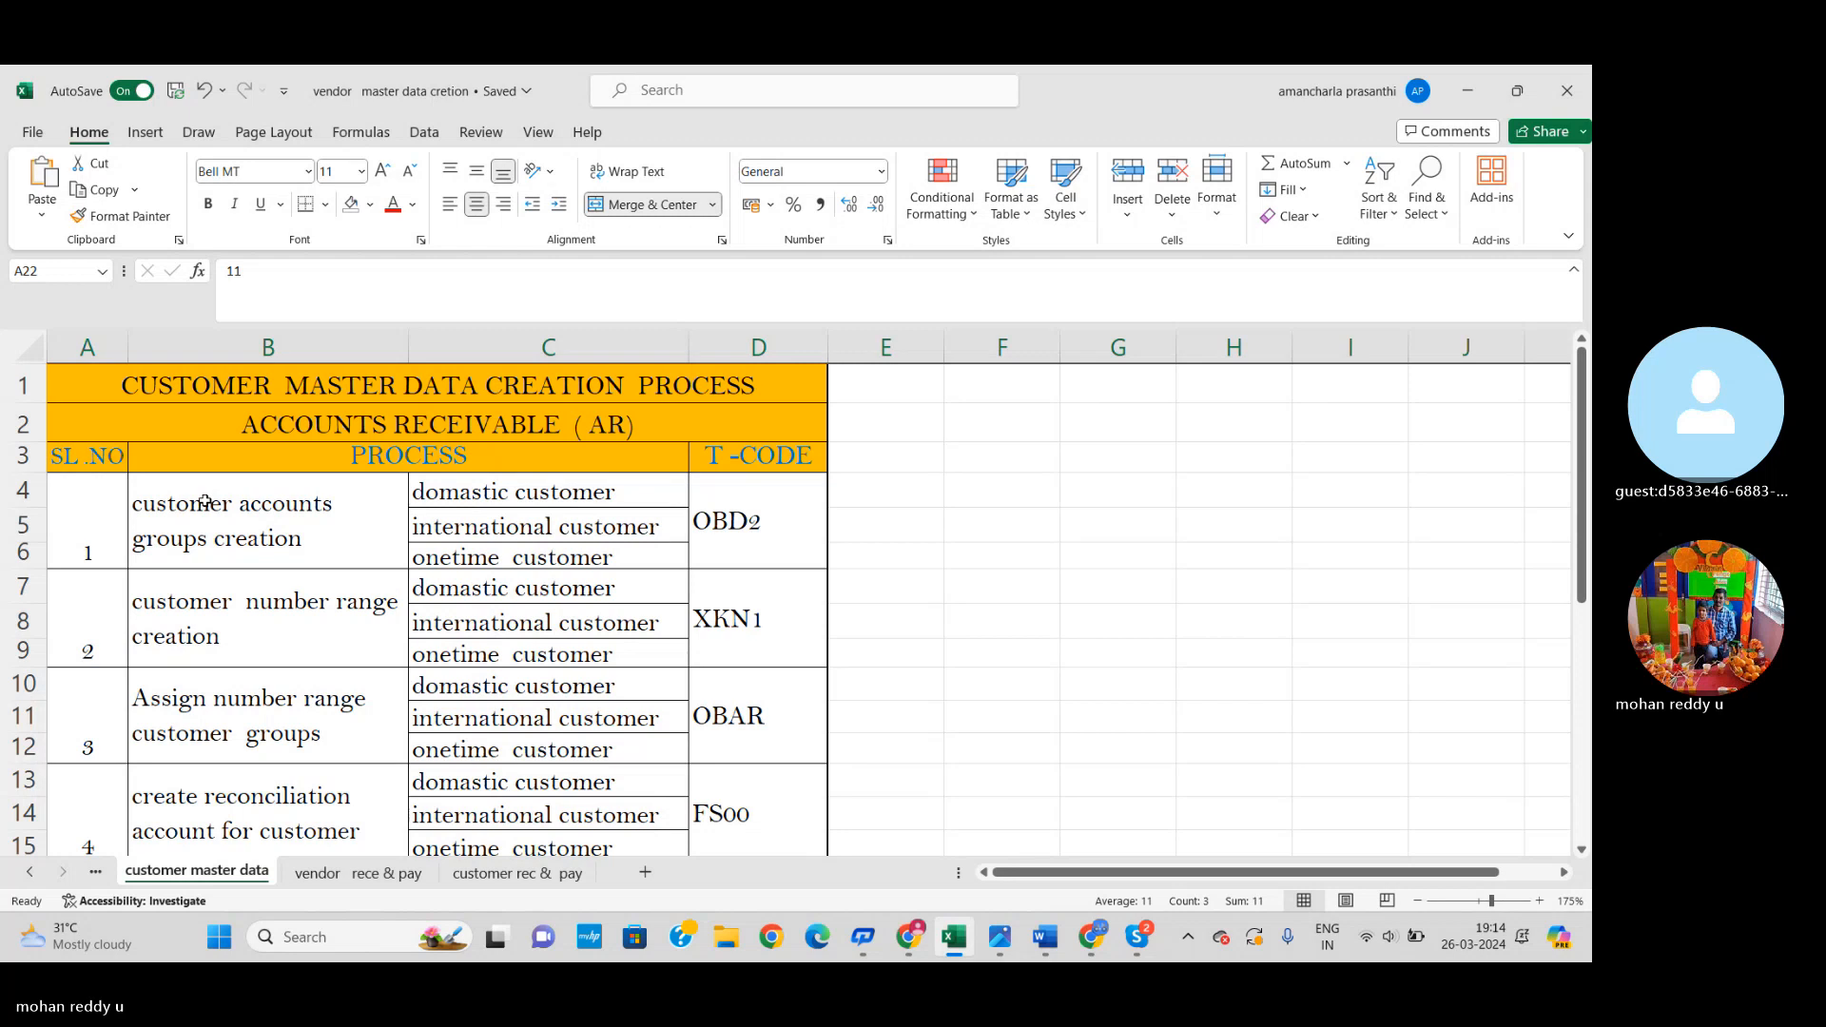
Step: Review the customer master data creation processes and select the international customer entry under customer accounts groups creation
scroll(429, 461, "down", 1)
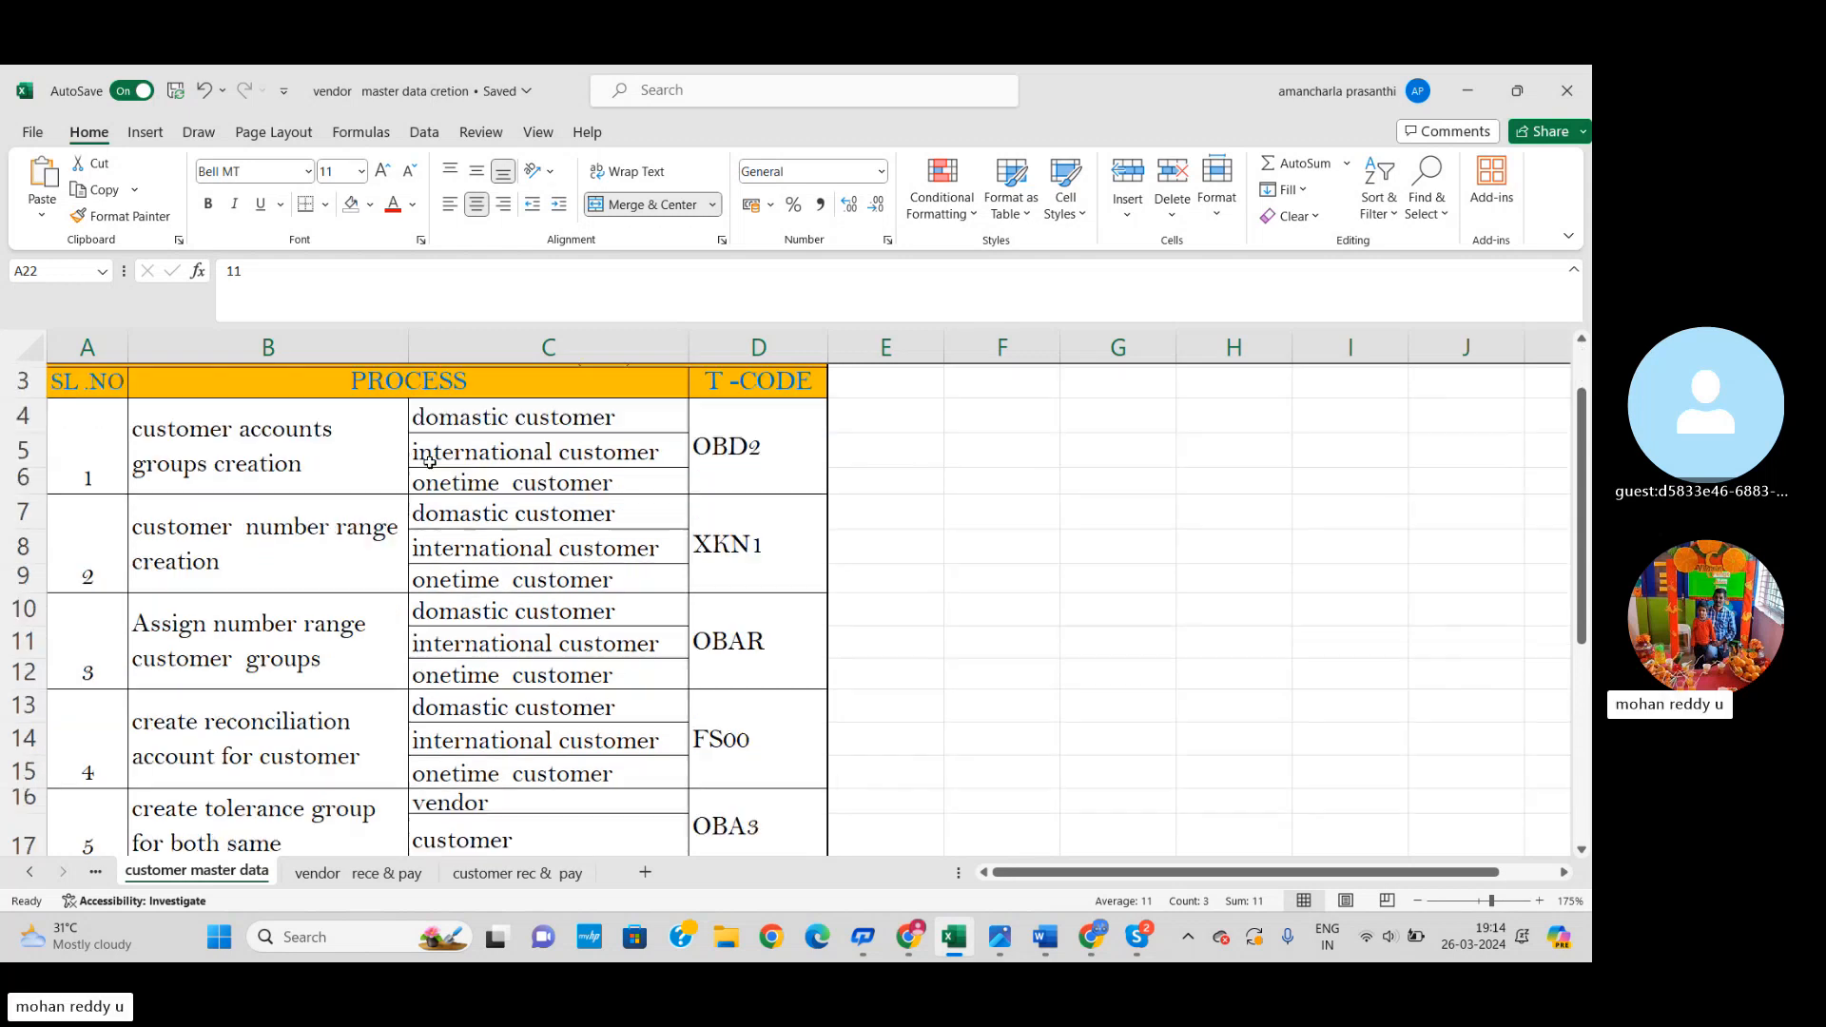
scroll(429, 462, "down", 1)
scroll(429, 466, "up", 2)
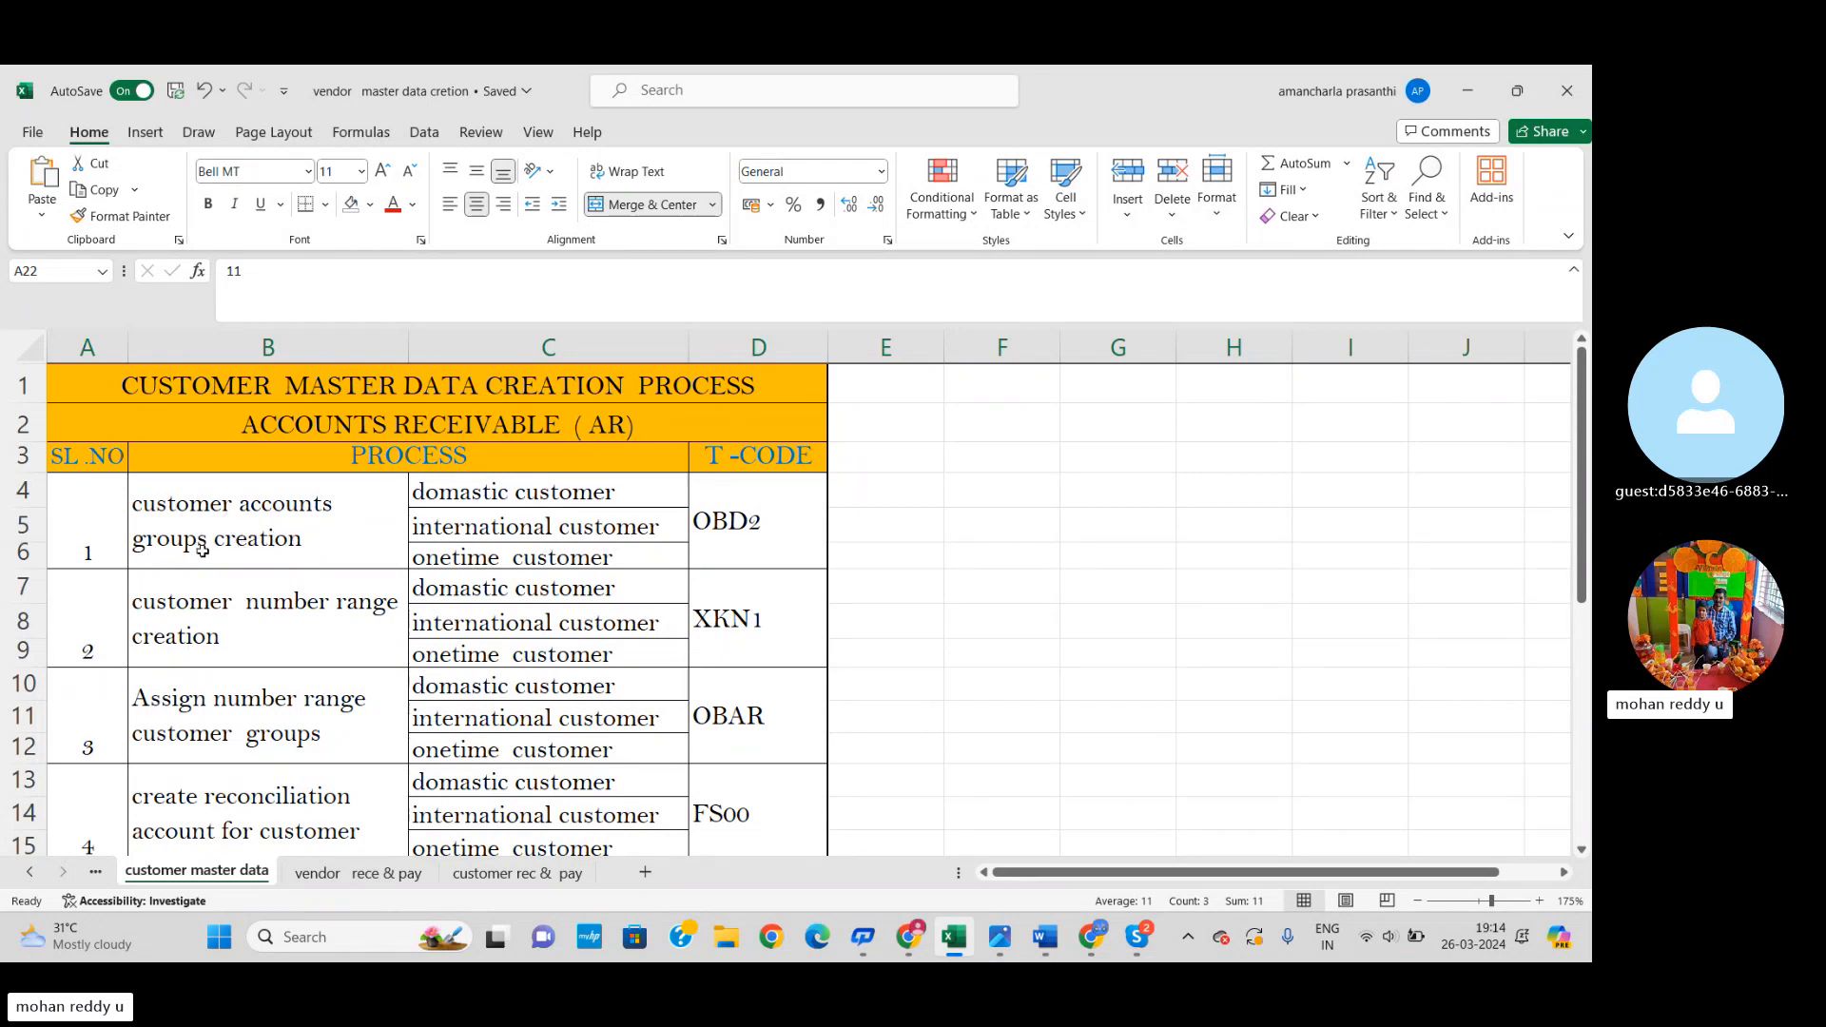
left_click(4, 529)
left_click(507, 535)
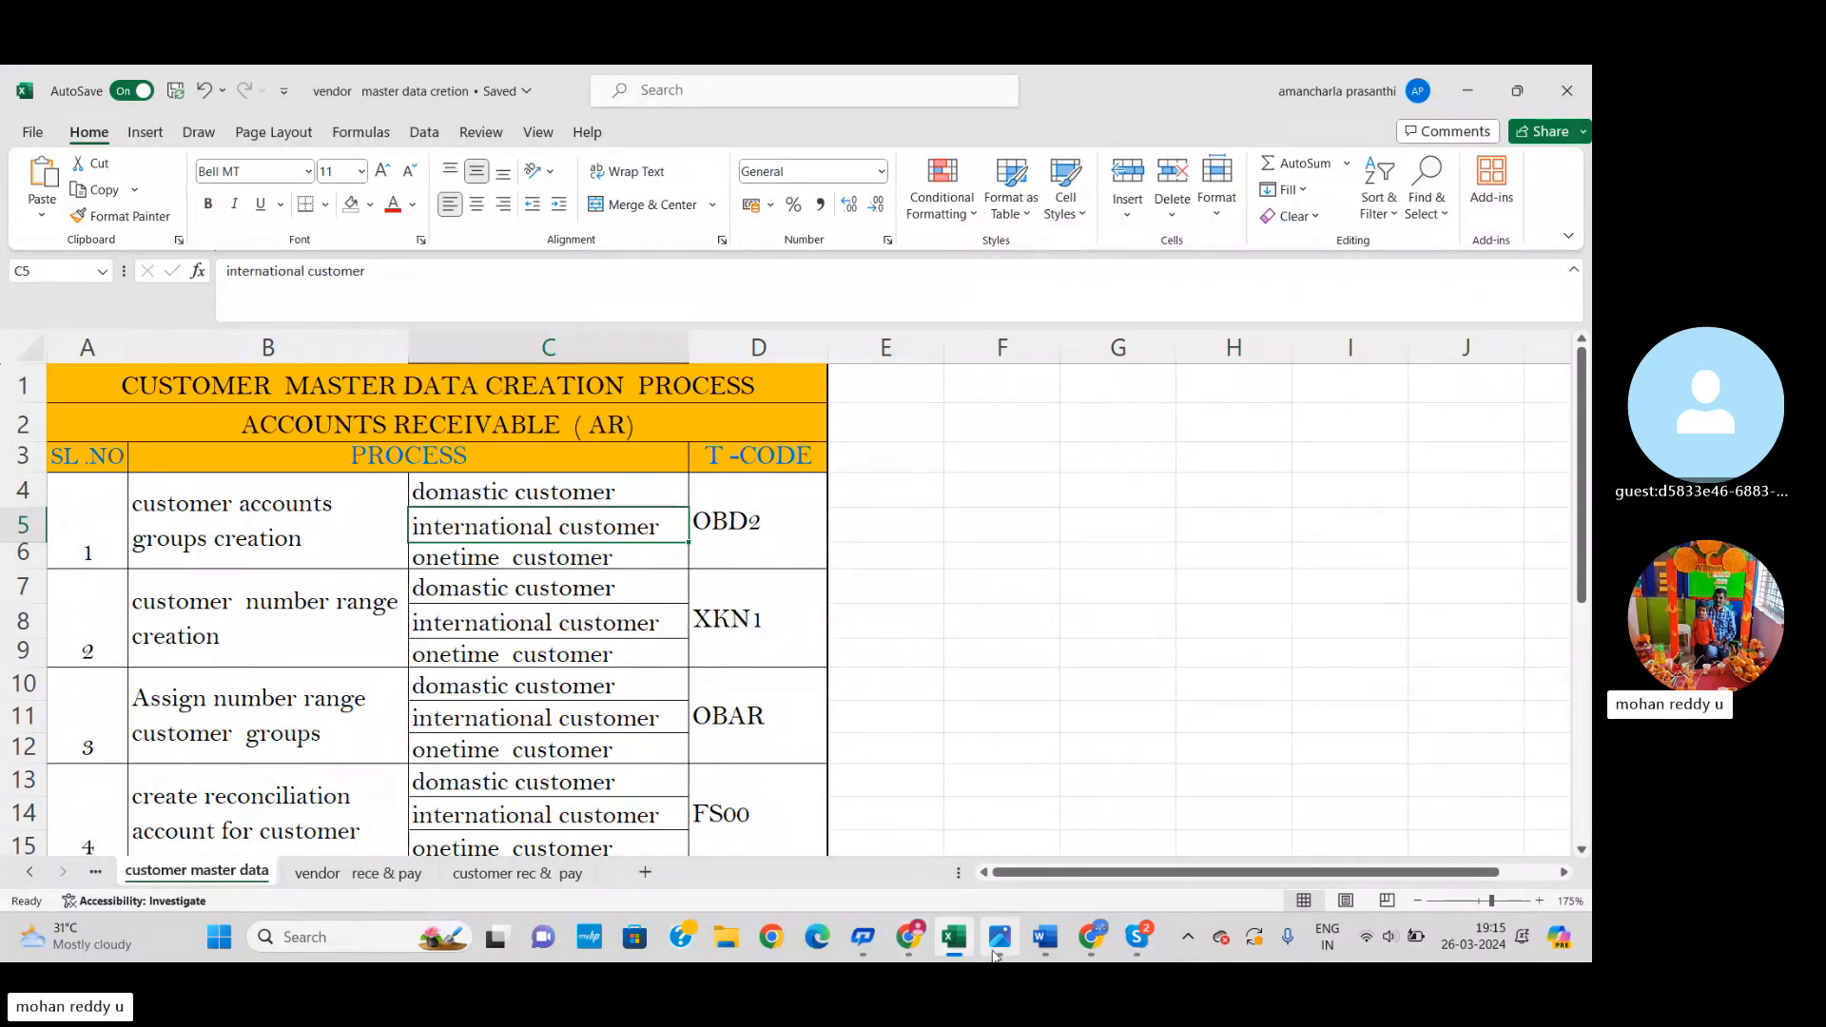
Step: Switch to the Skype call, mute the microphone and unmute it again
mouse_move(1003, 949)
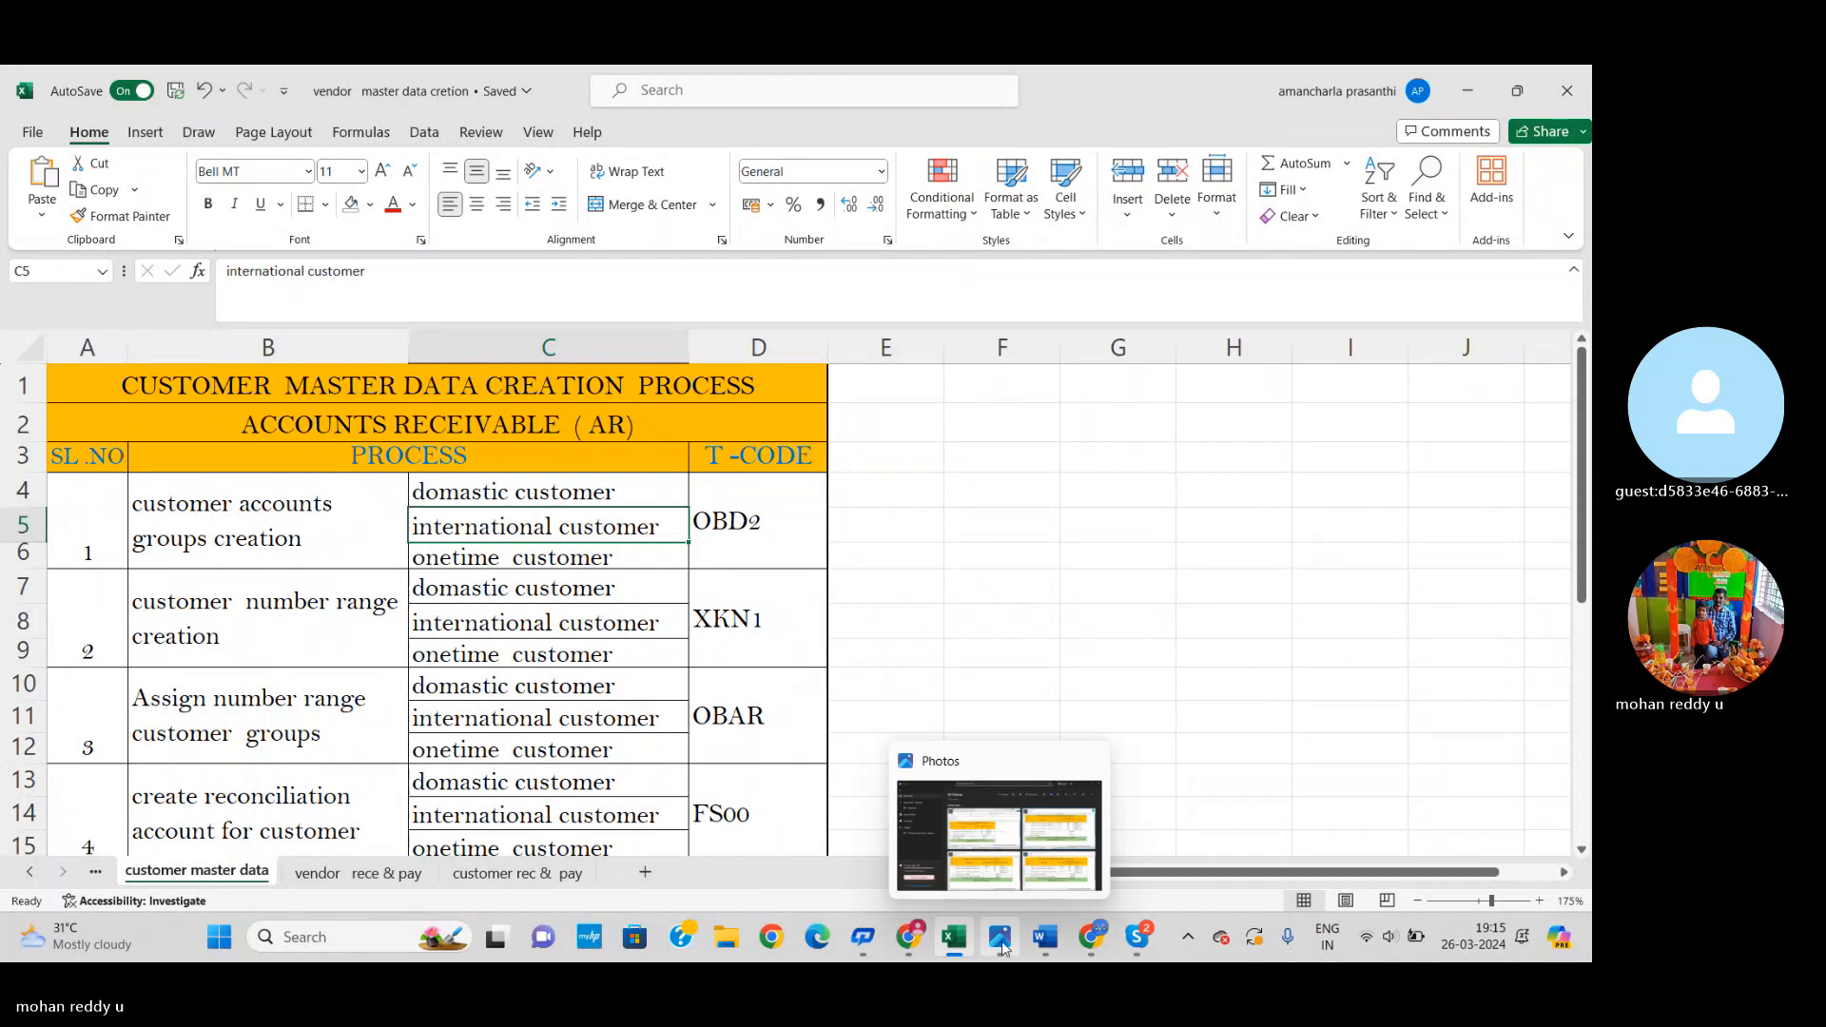
left_click(1240, 714)
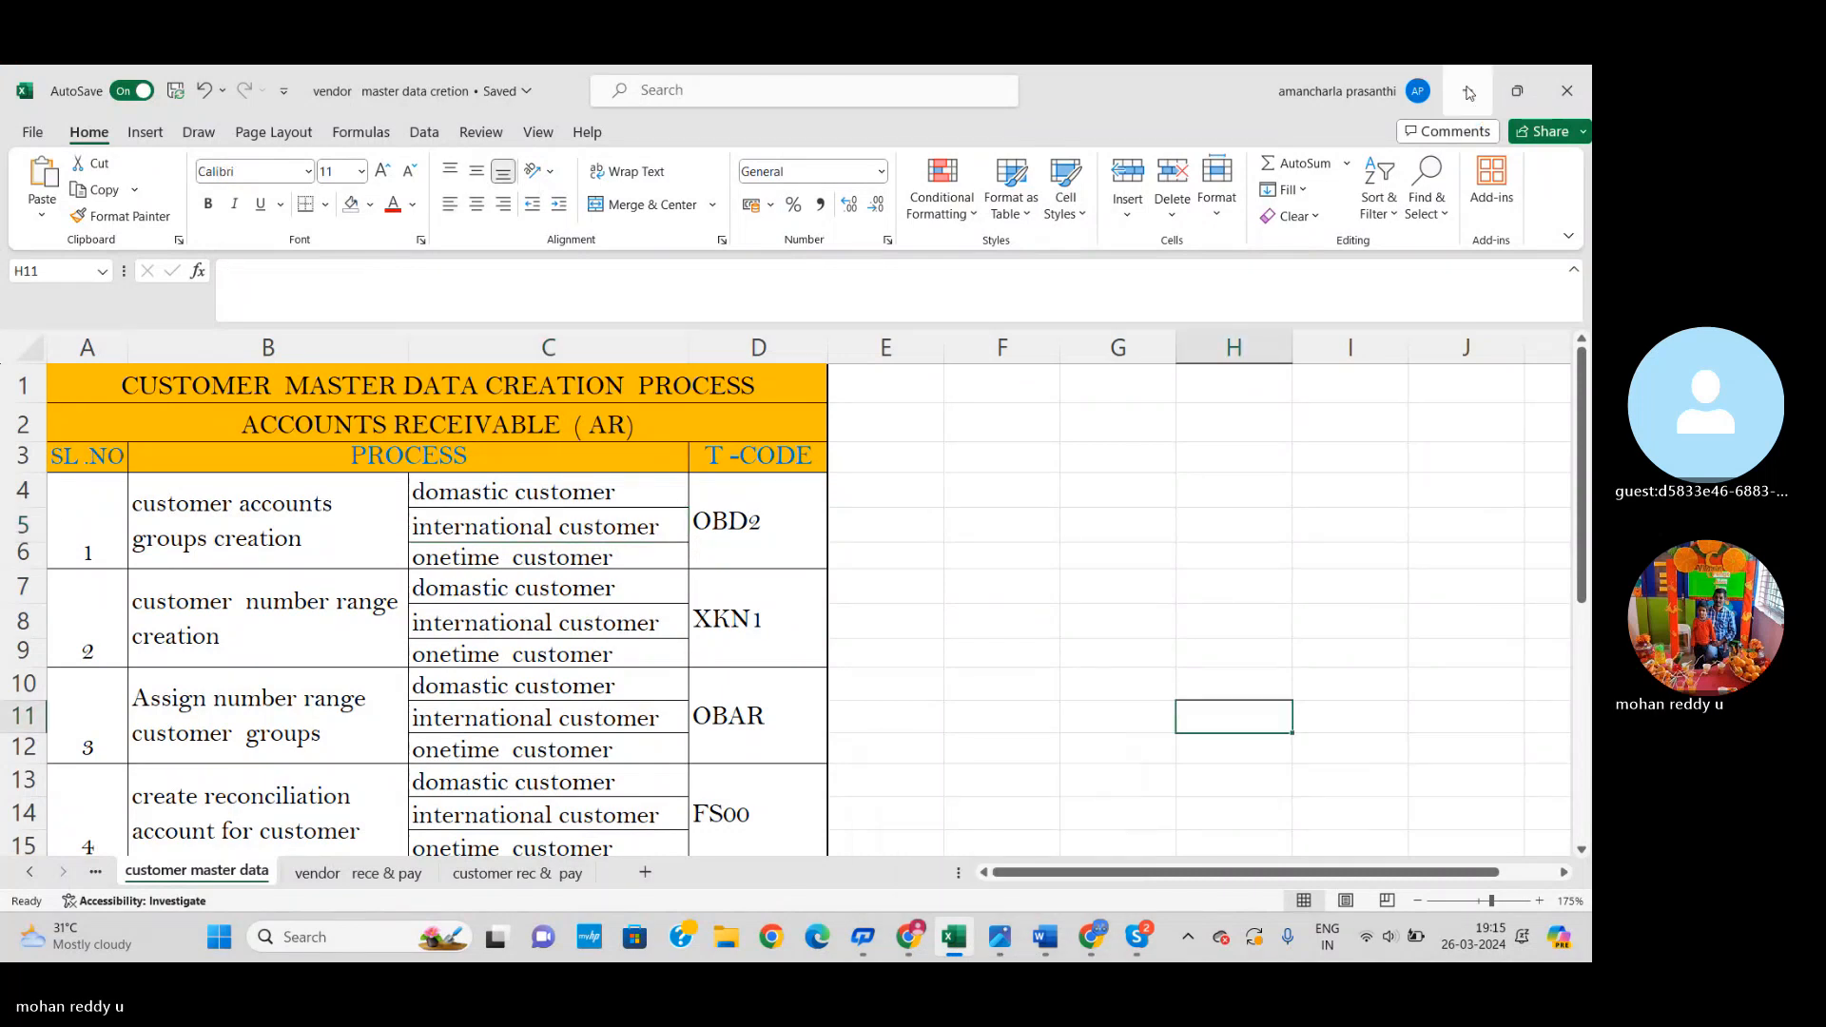
mouse_move(1141, 940)
left_click(1090, 878)
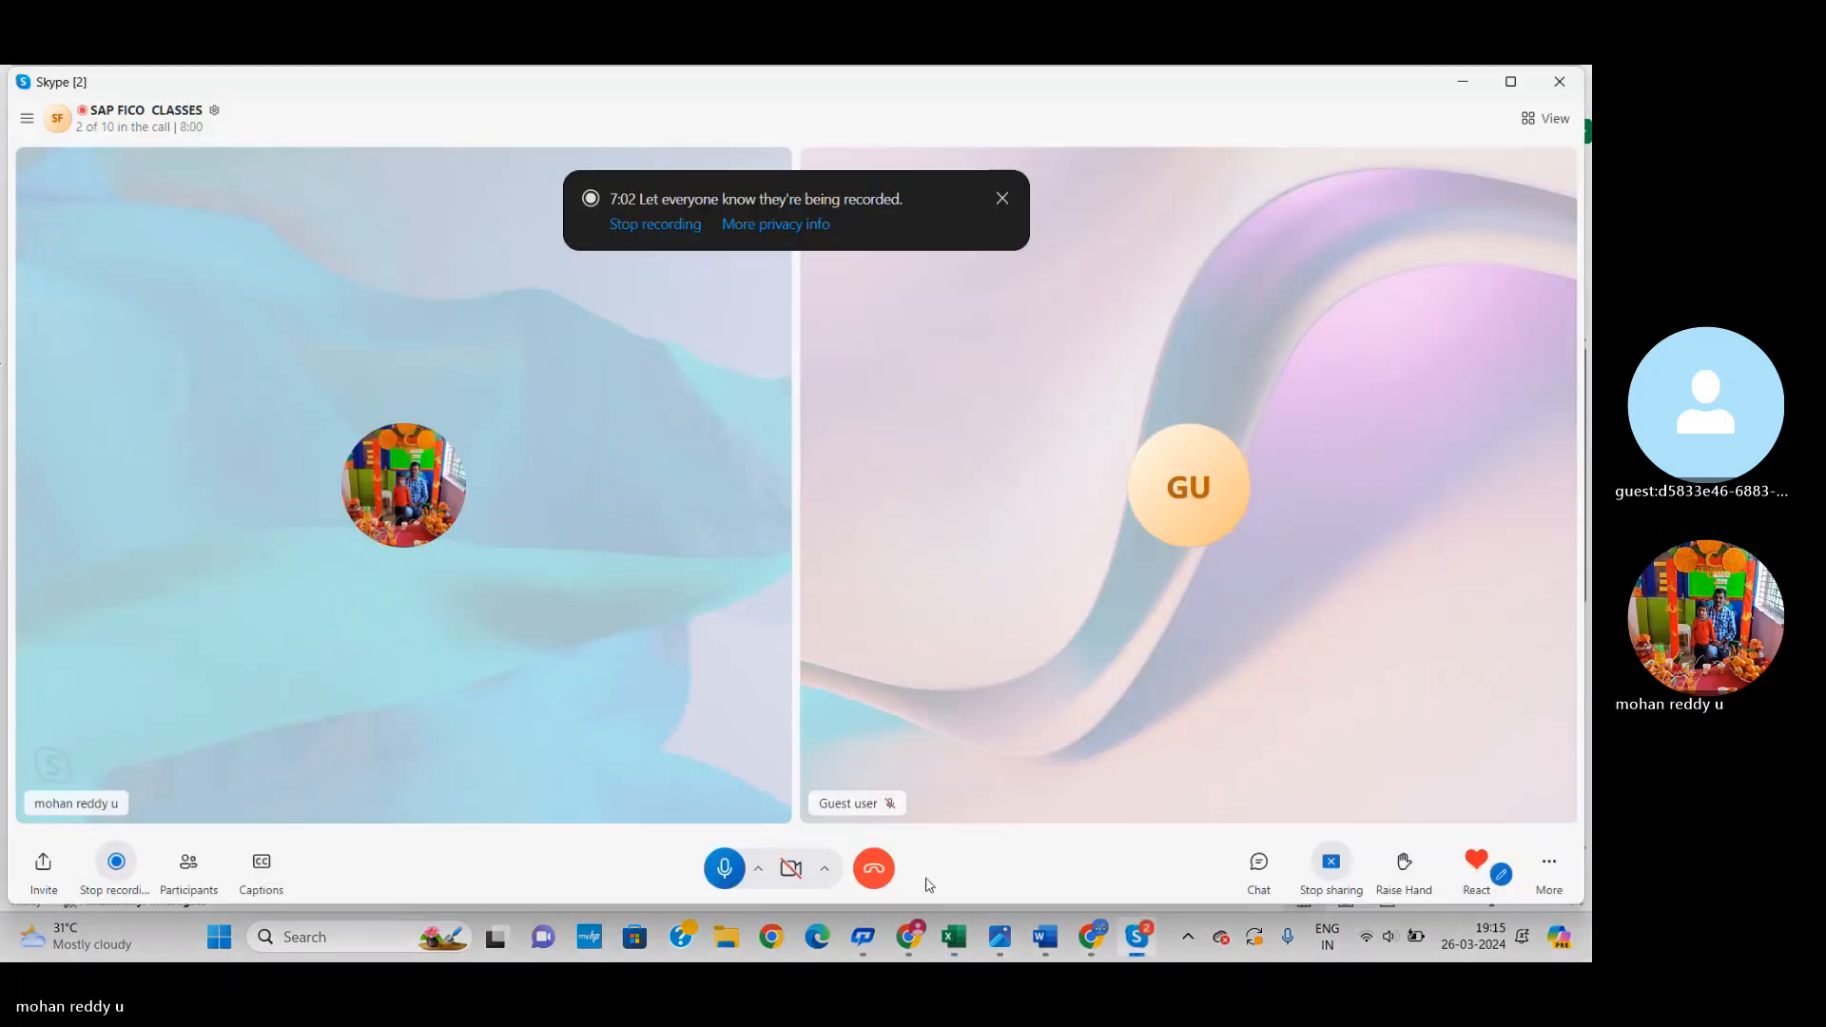
left_click(726, 873)
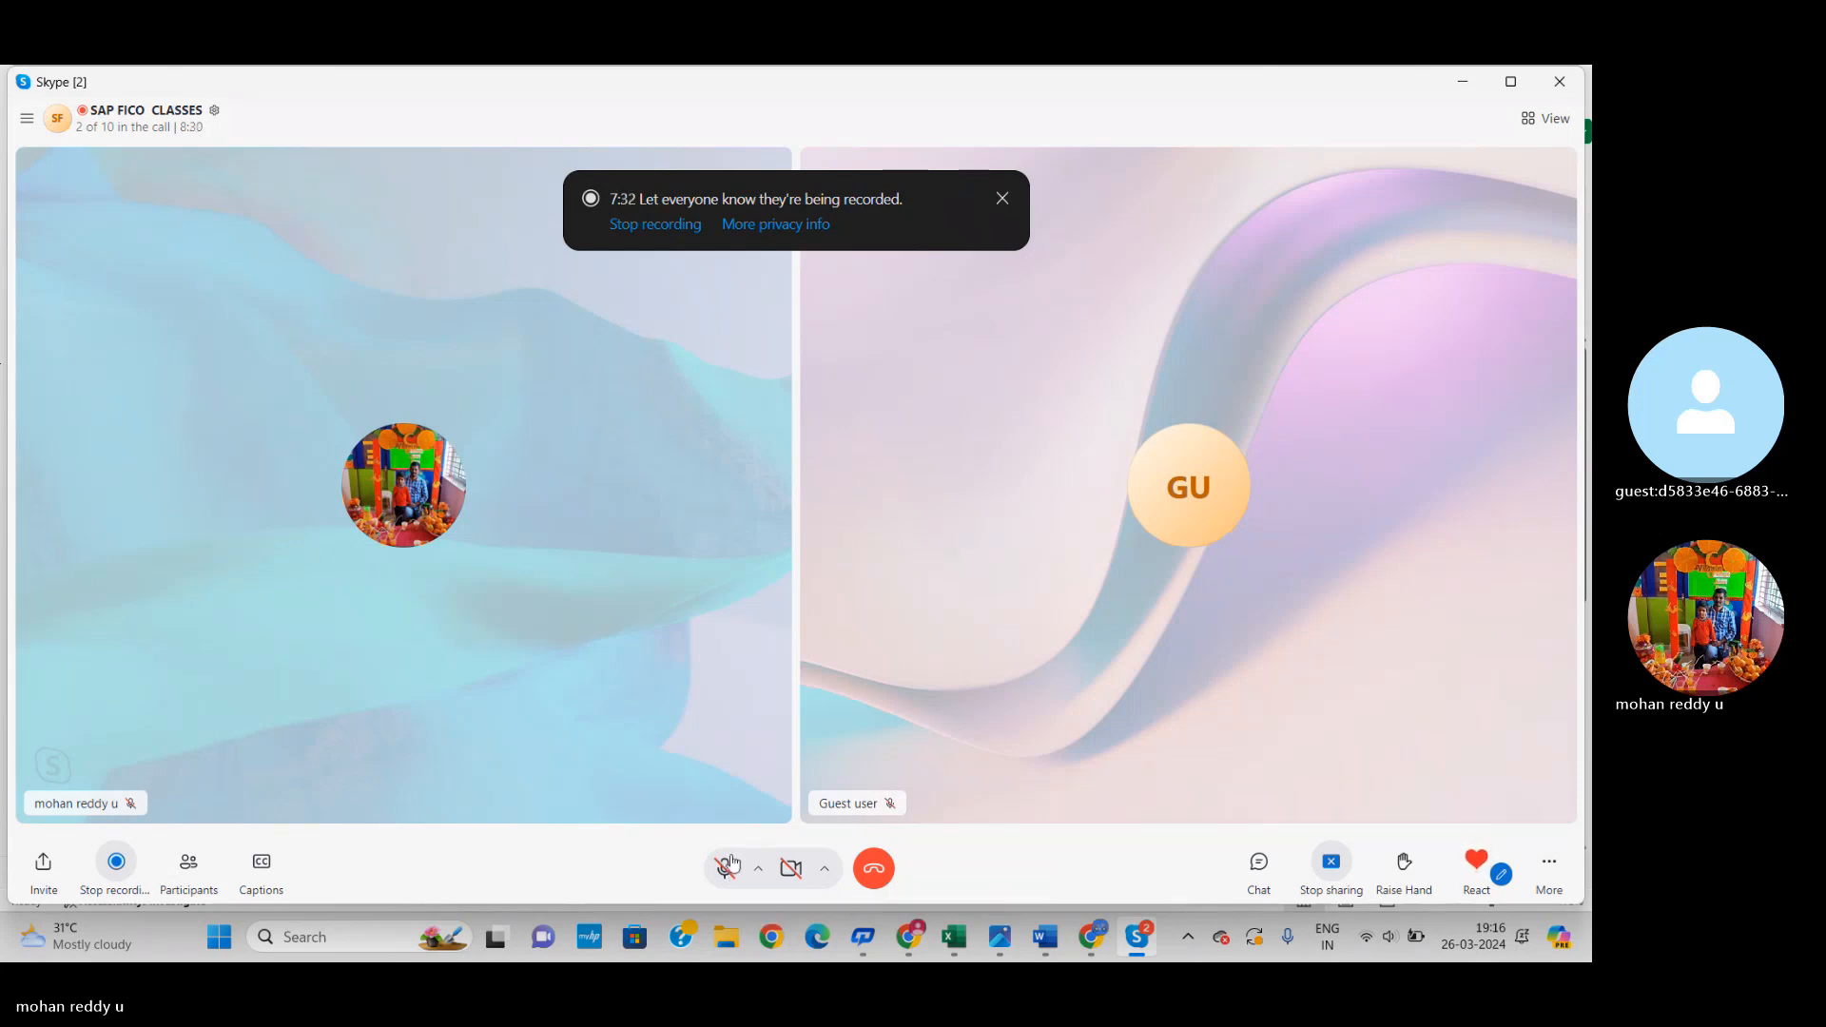
left_click(725, 868)
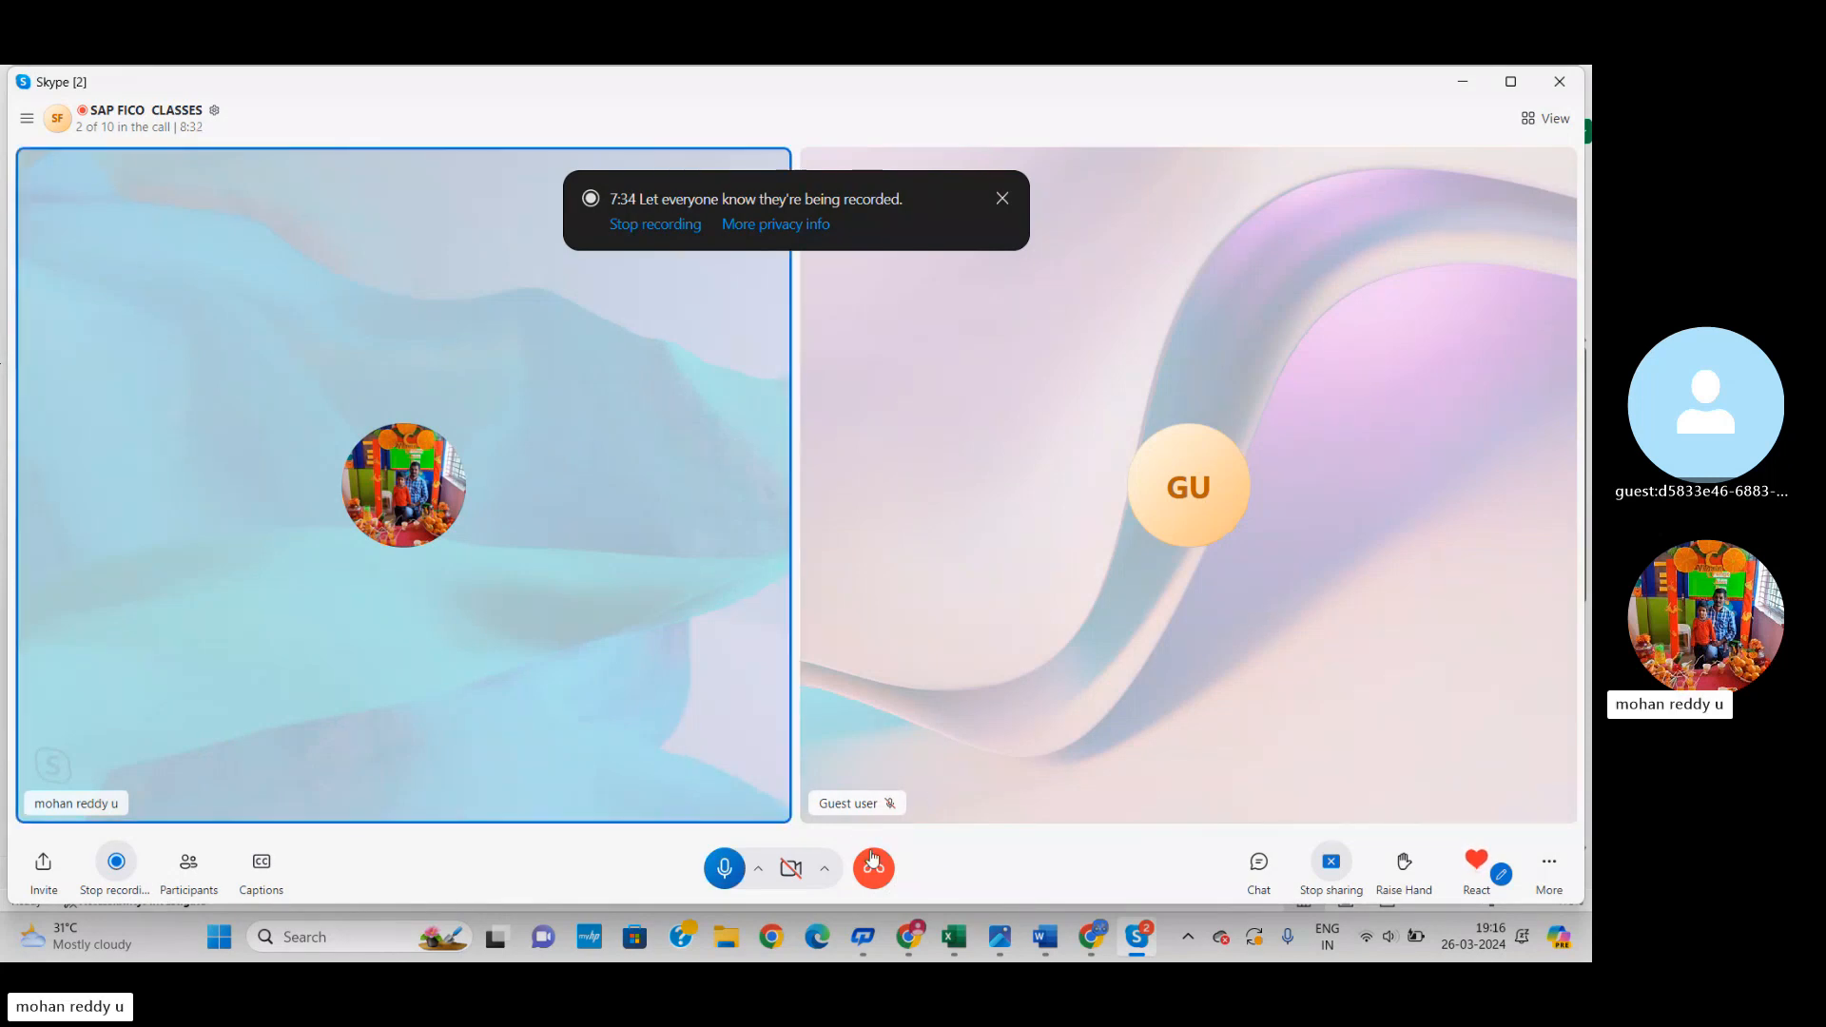
Step: Minimise the Excel workbook and the Skype call window to return to the Word document
mouse_move(1045, 937)
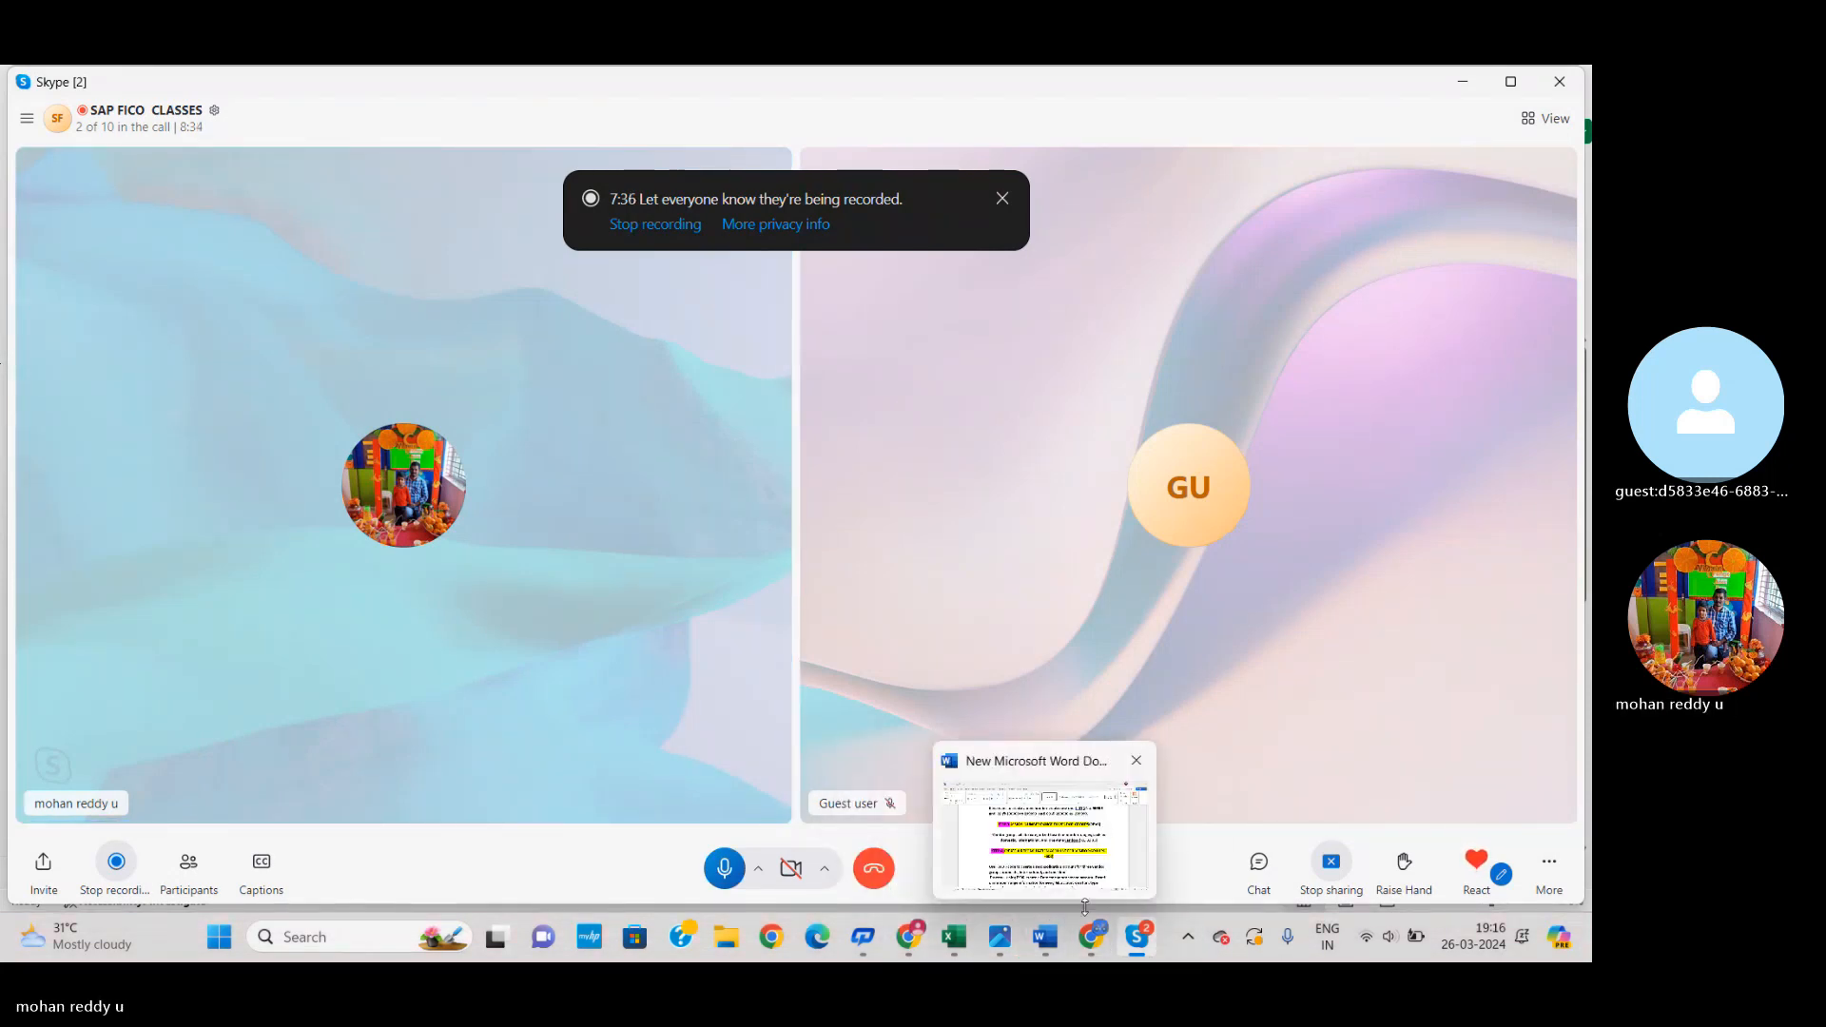
left_click(959, 942)
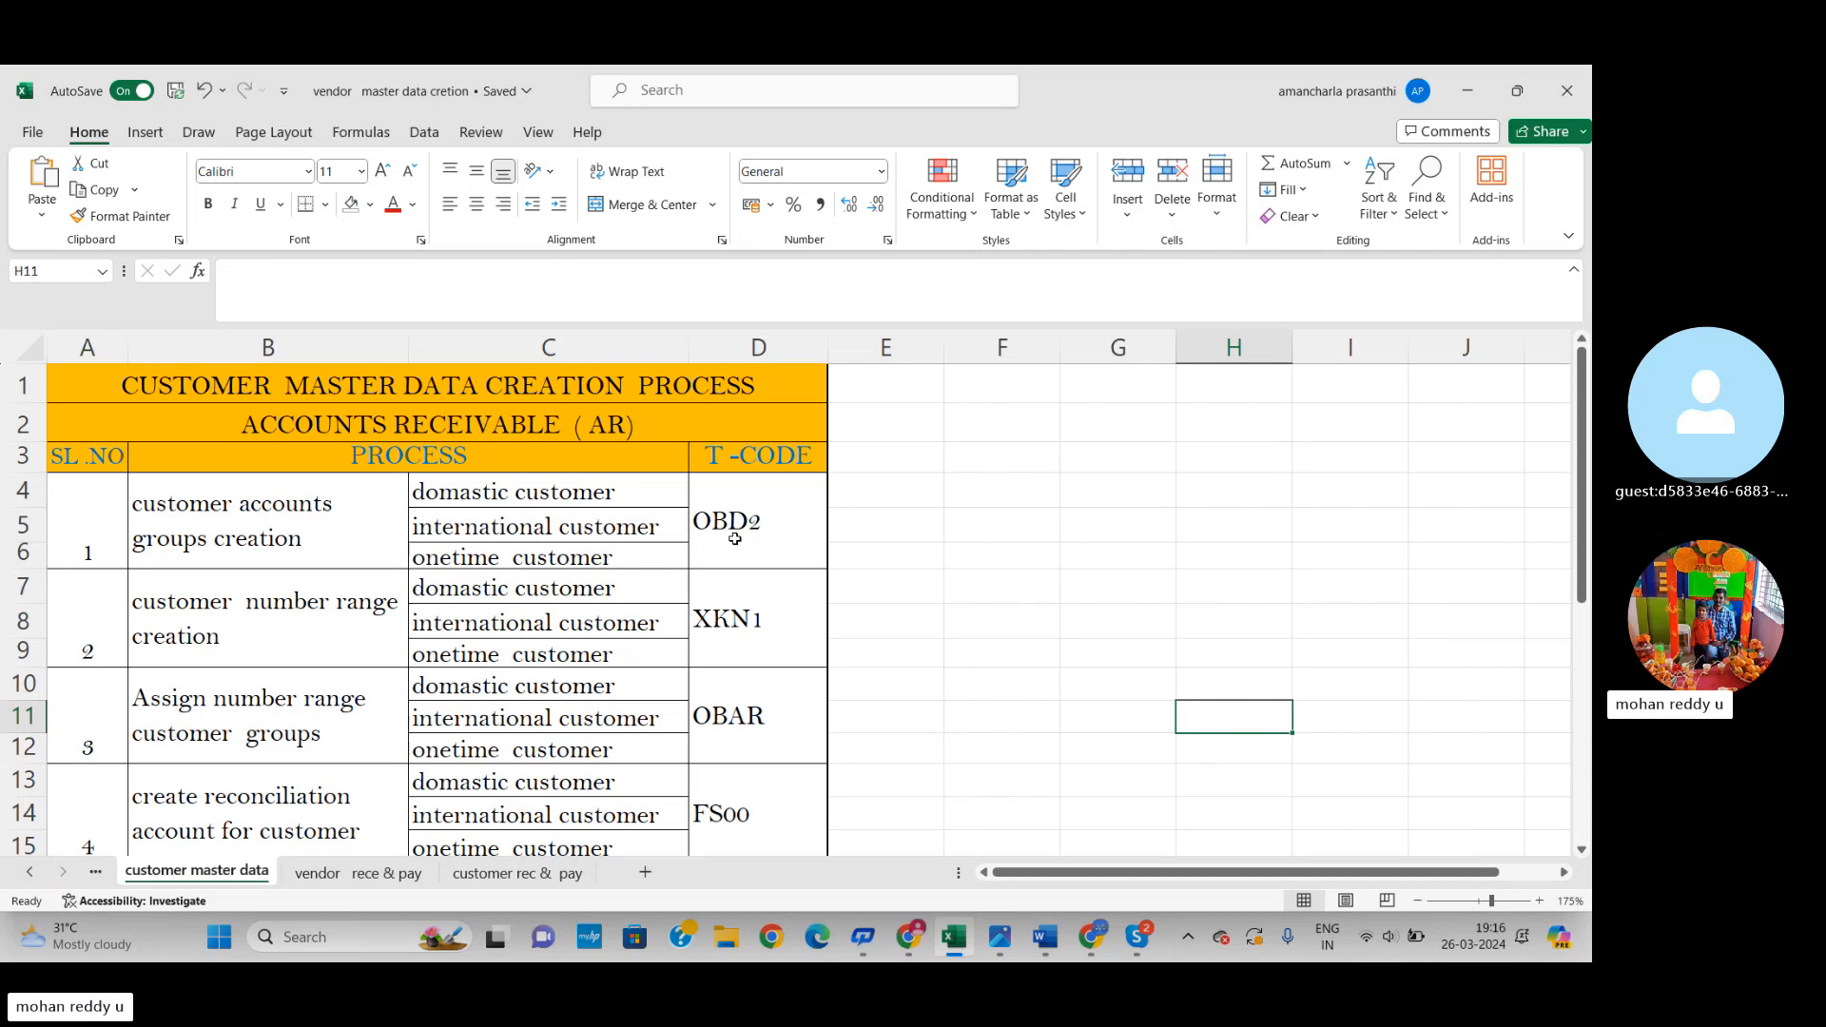
left_click(1467, 92)
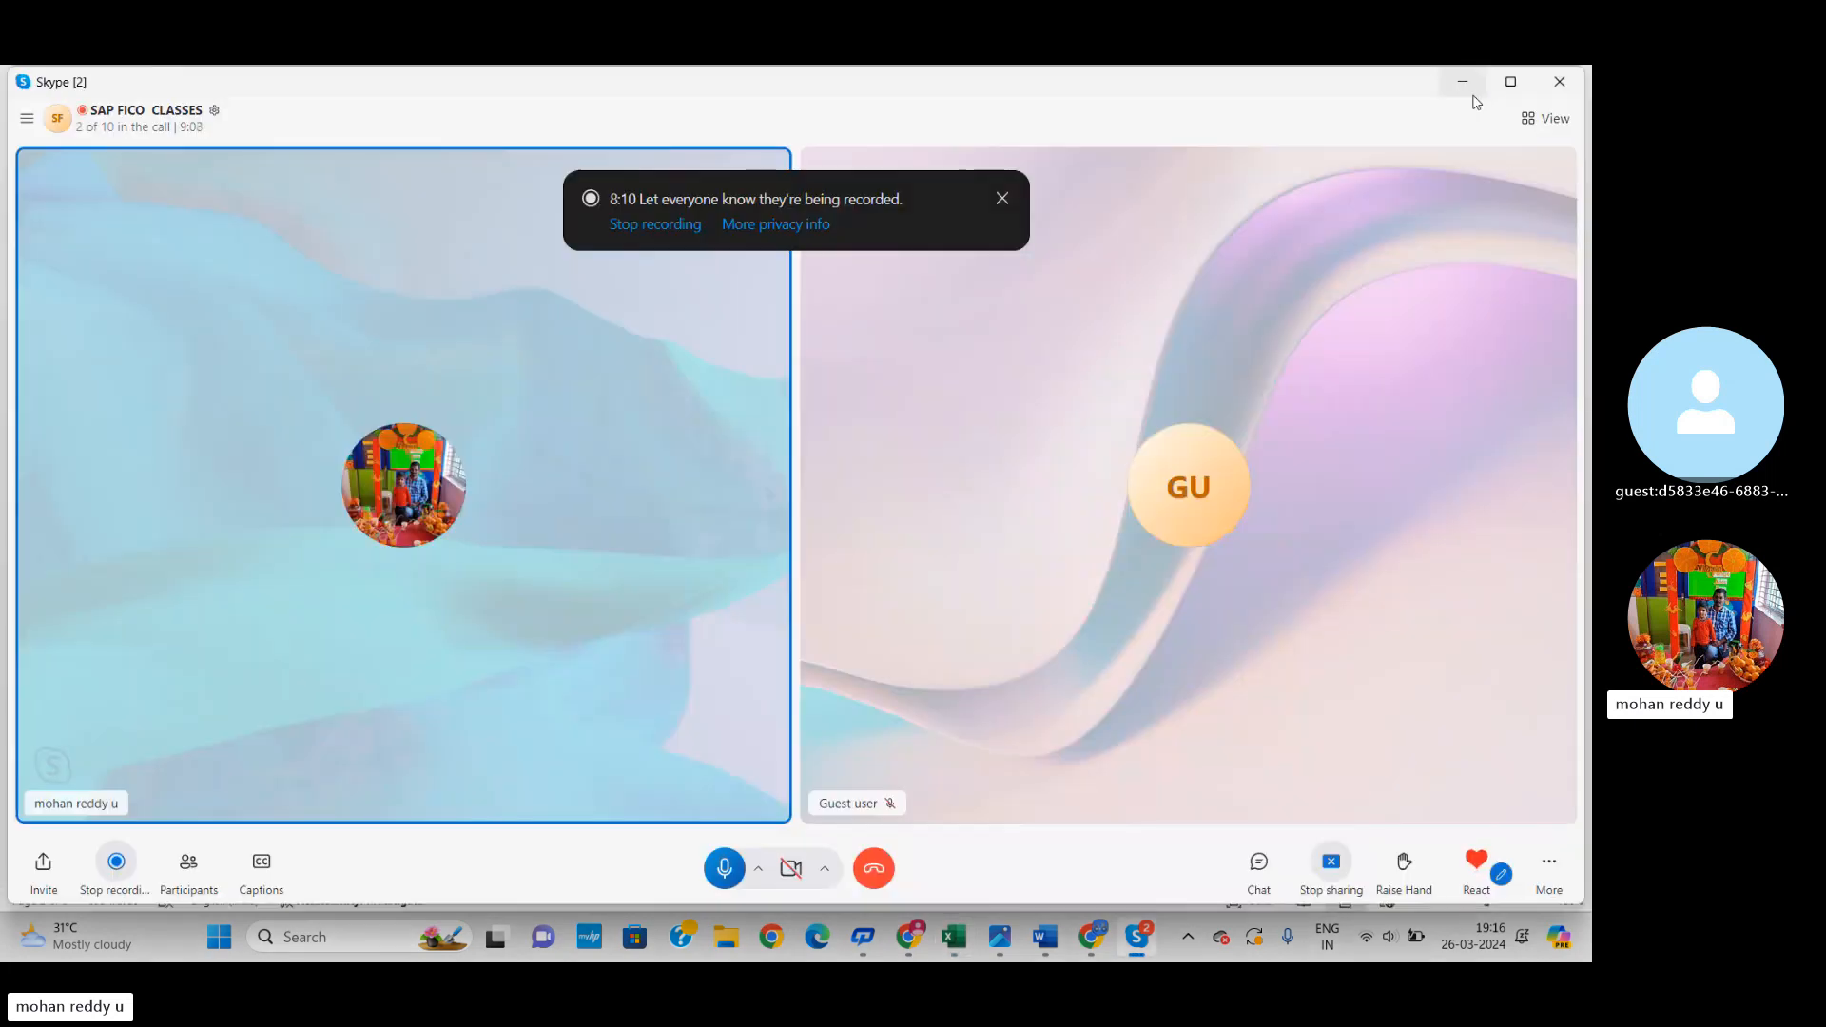
left_click(1465, 83)
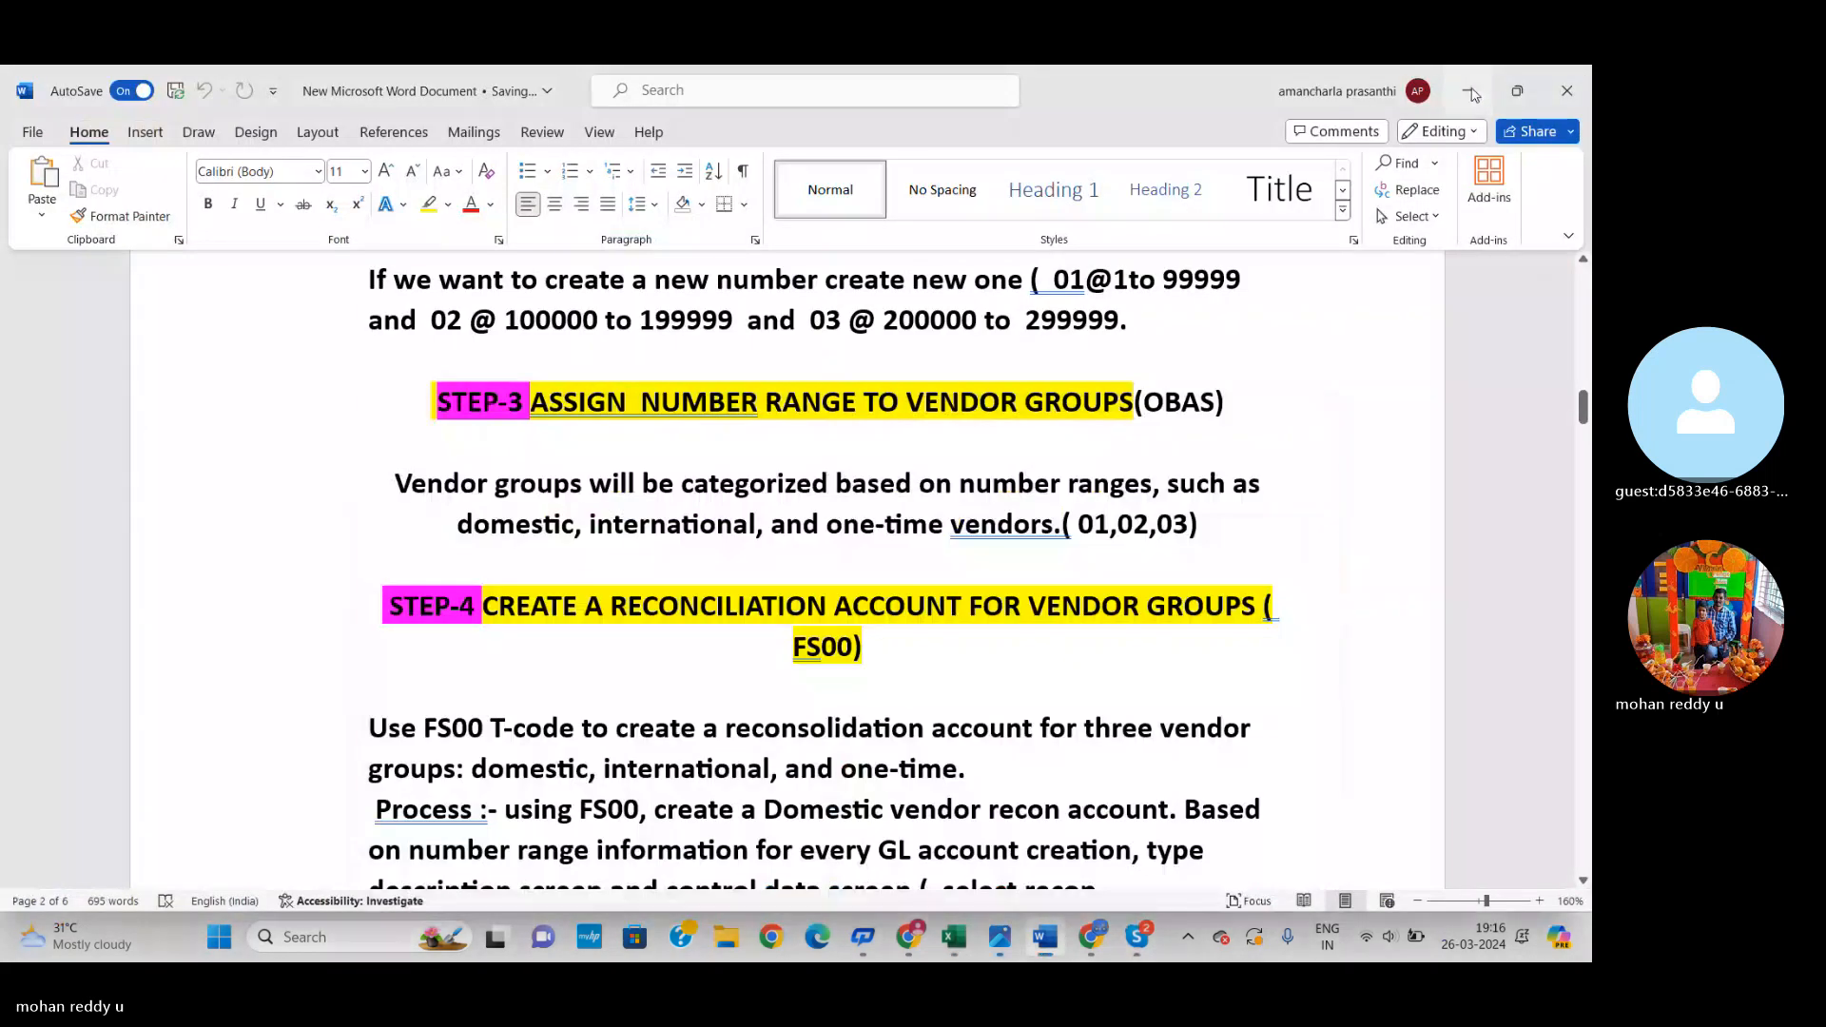
Step: Minimise the open windows, launch SAP Logon from the desktop and open the fico connection
left_click(1470, 92)
left_click(1465, 86)
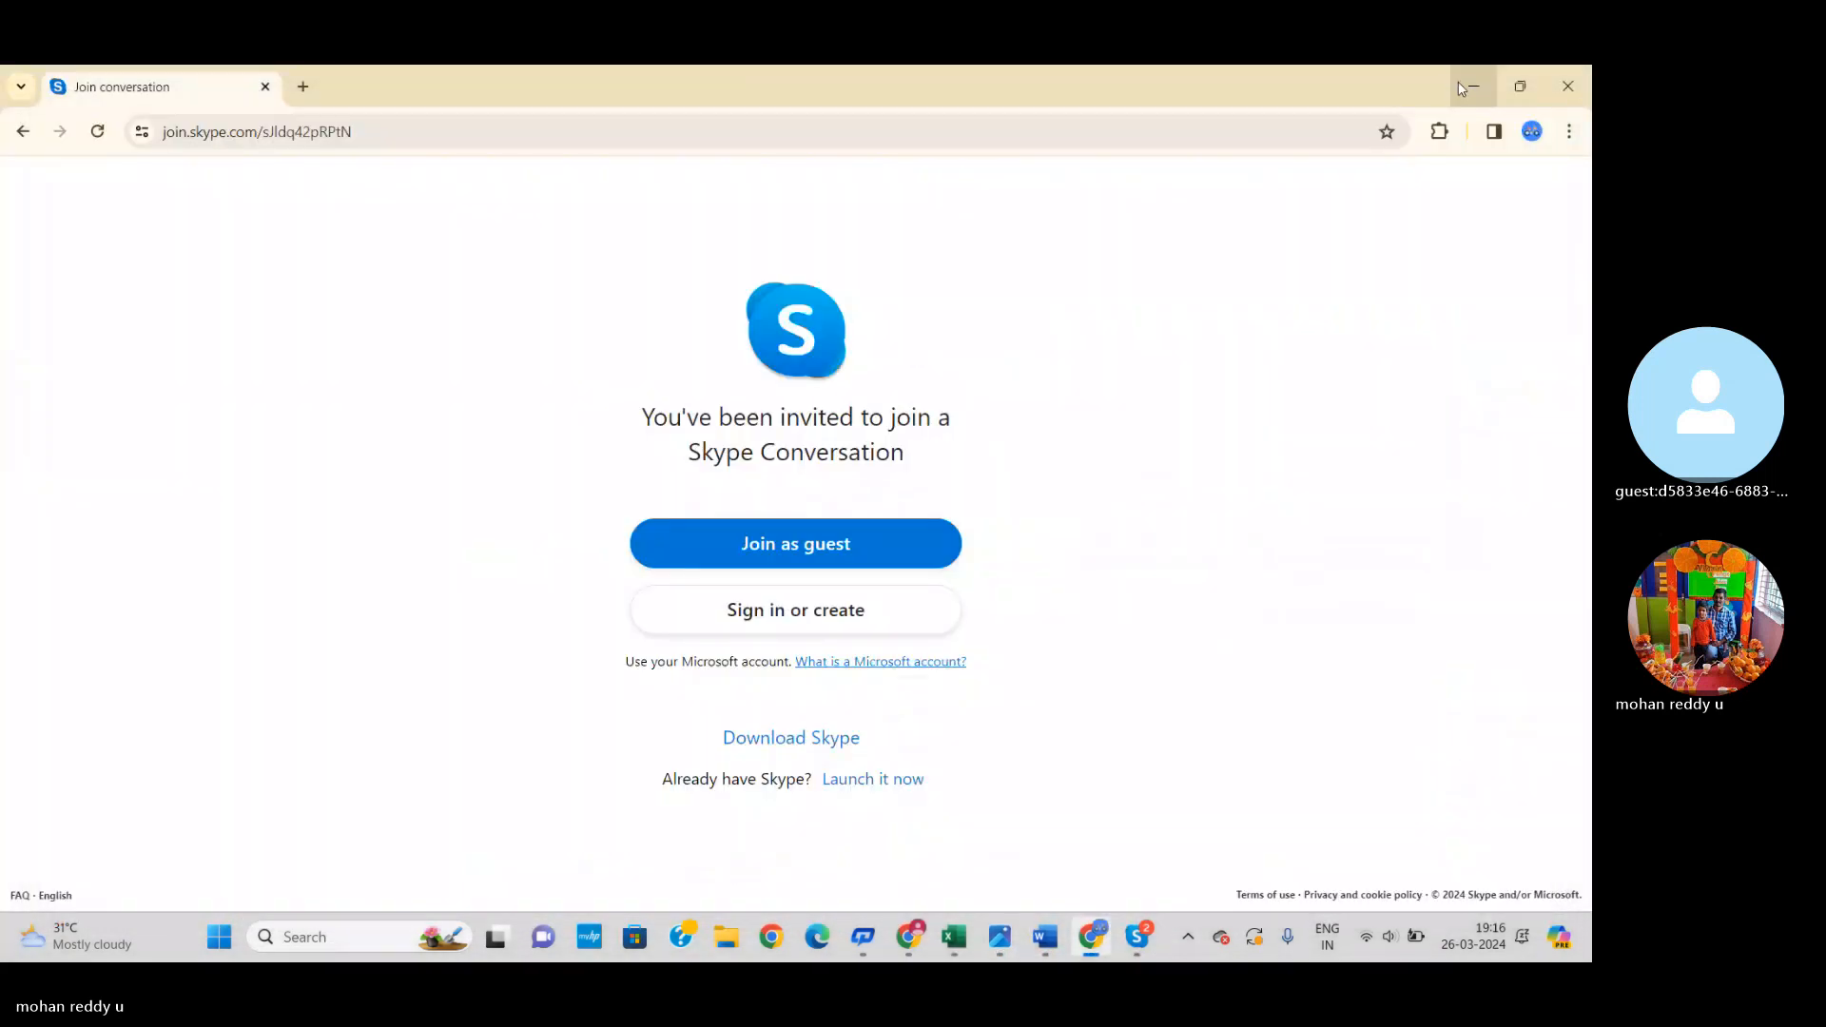
left_click(1460, 84)
left_click(1460, 84)
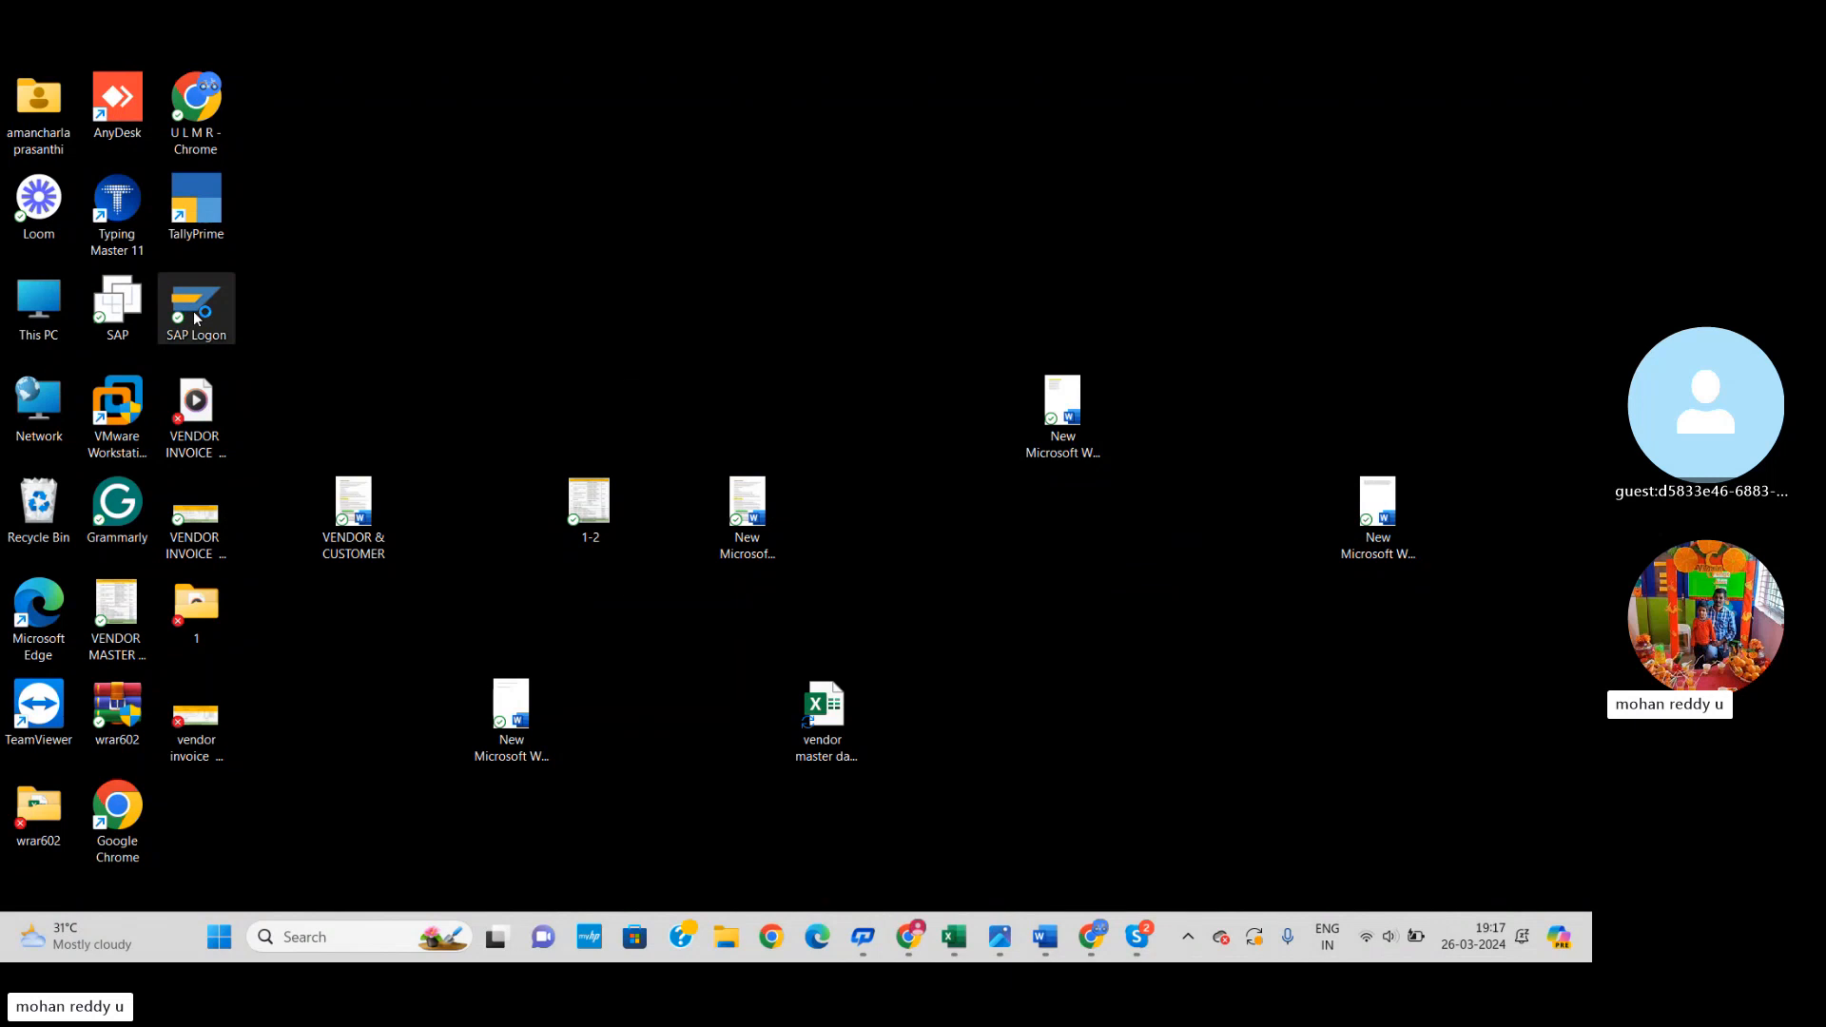
double_click(195, 306)
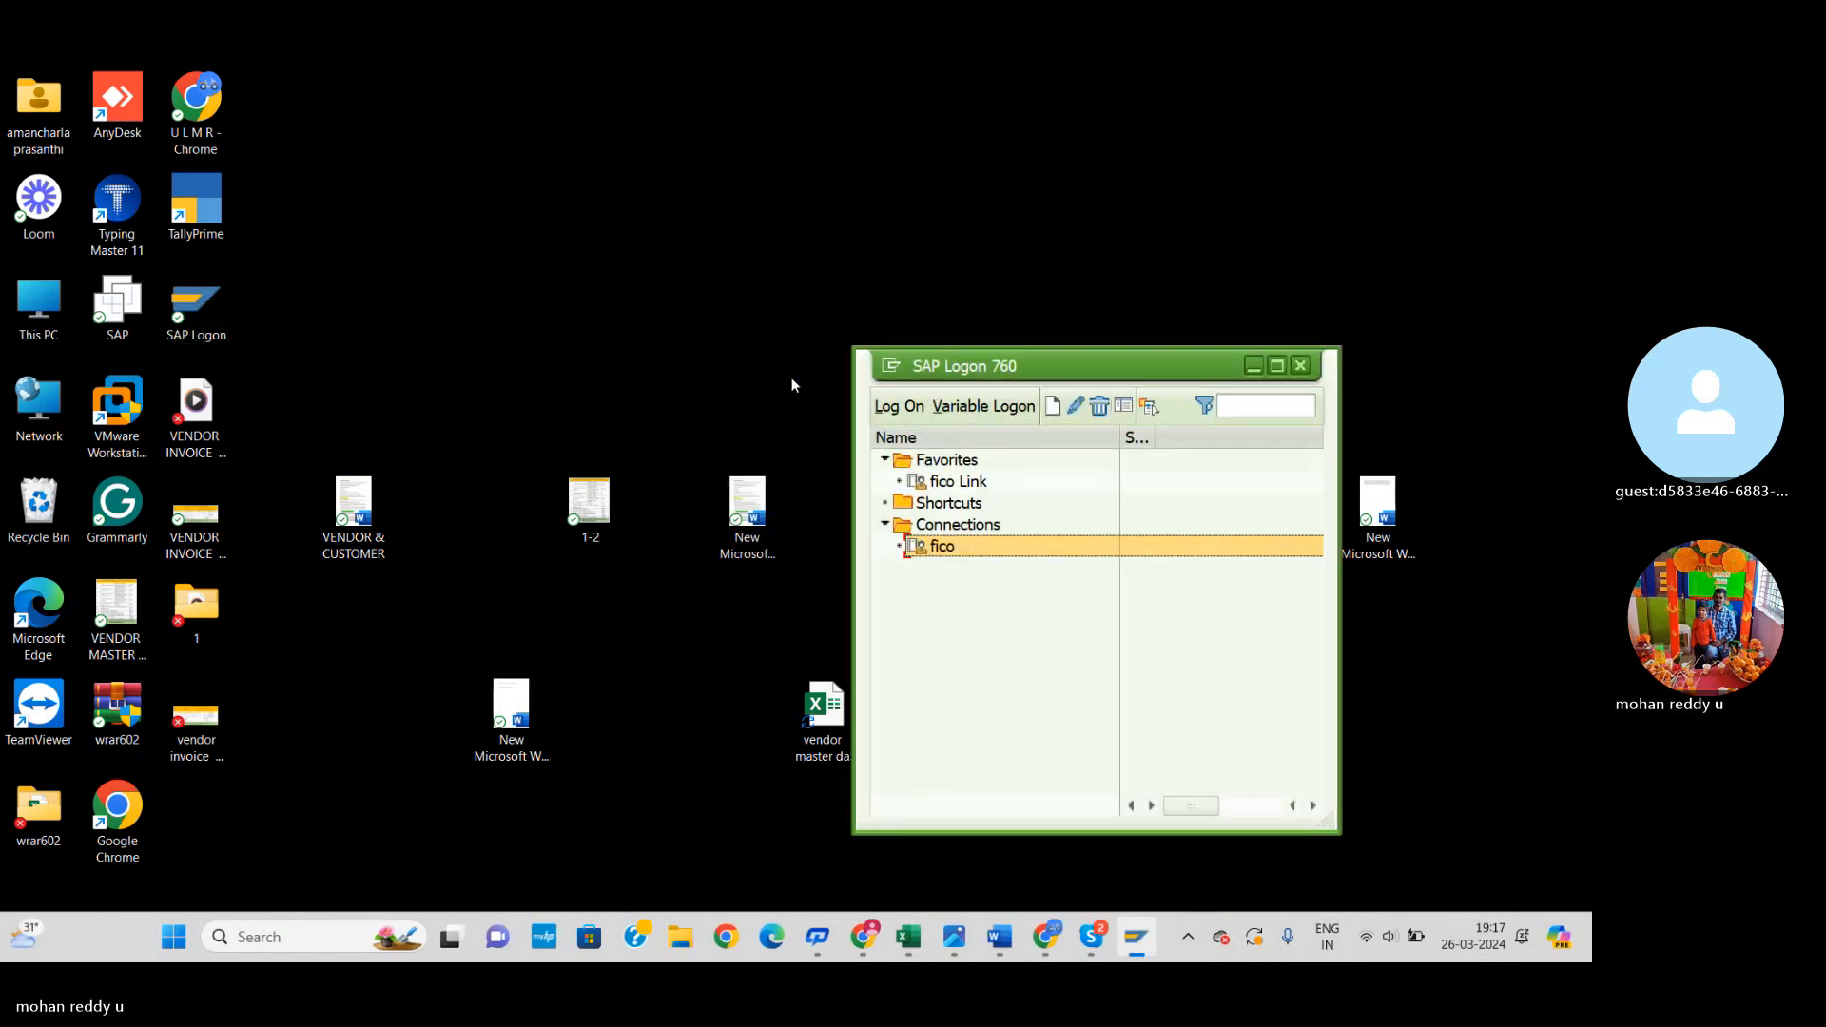
left_click(898, 406)
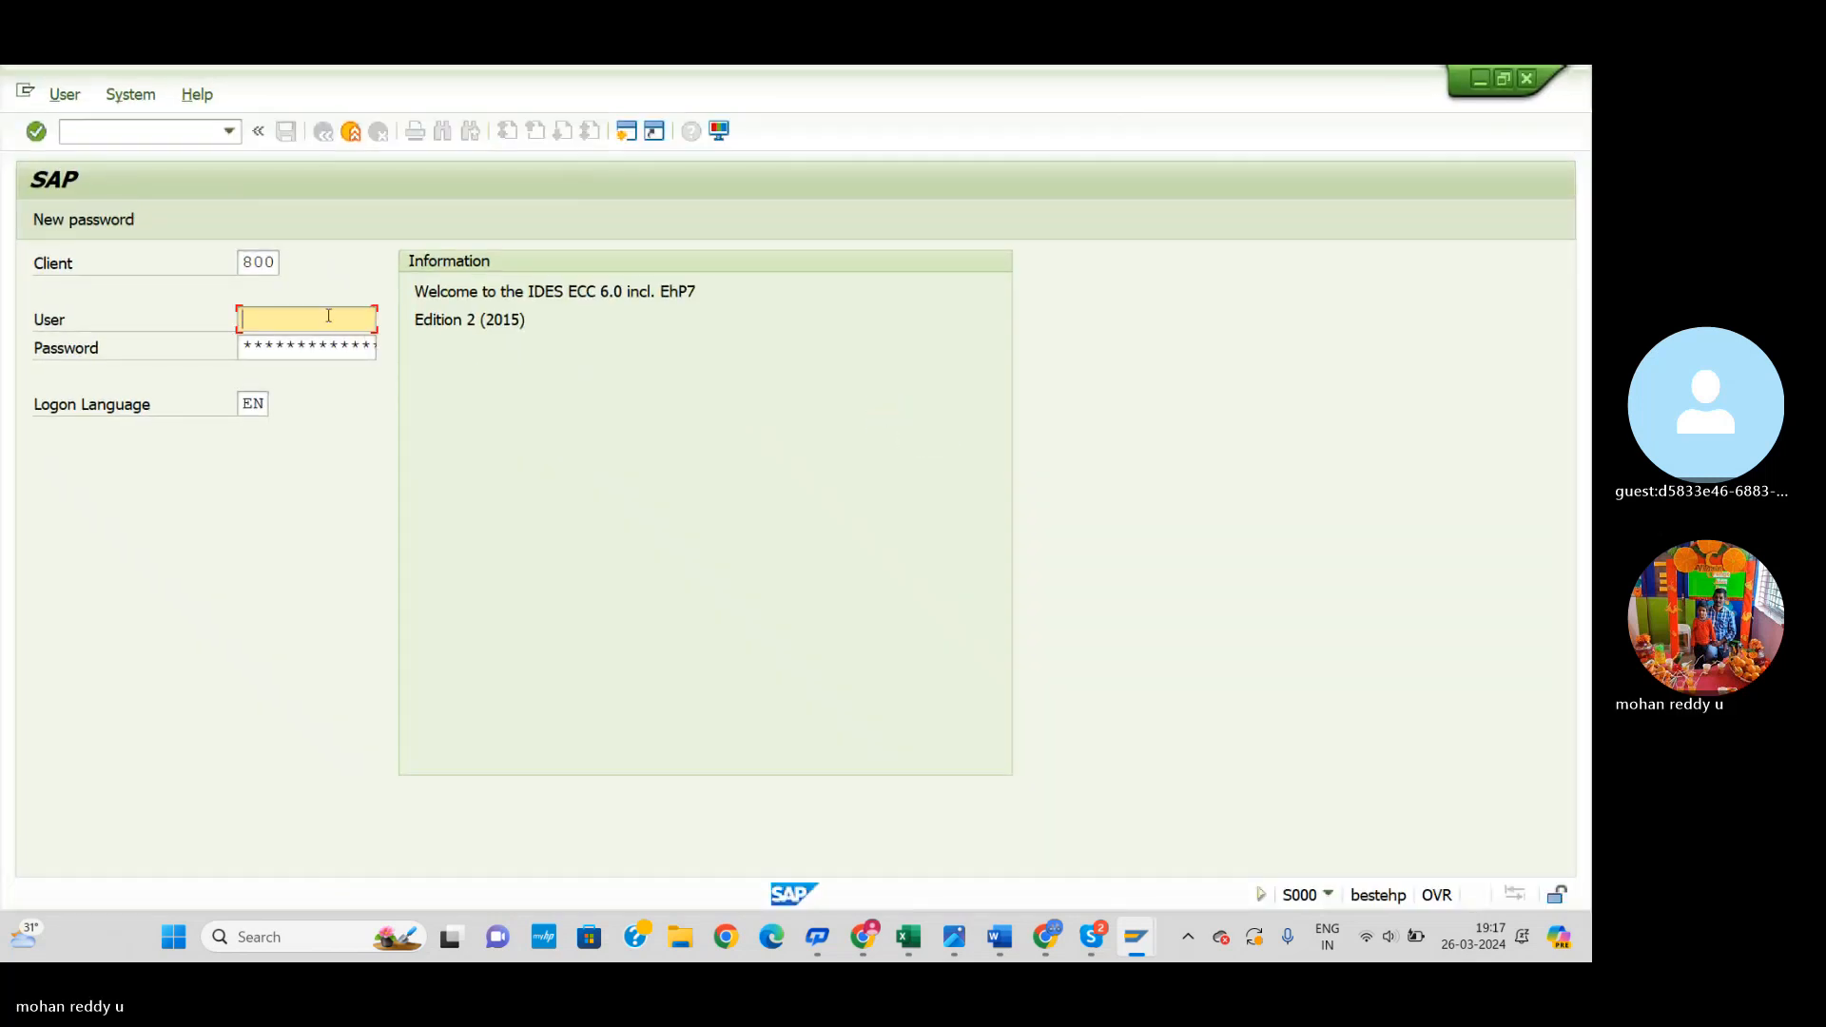
Step: Log on to SAP client 800 with the first saved user ID and the prefilled password
left_click(329, 320)
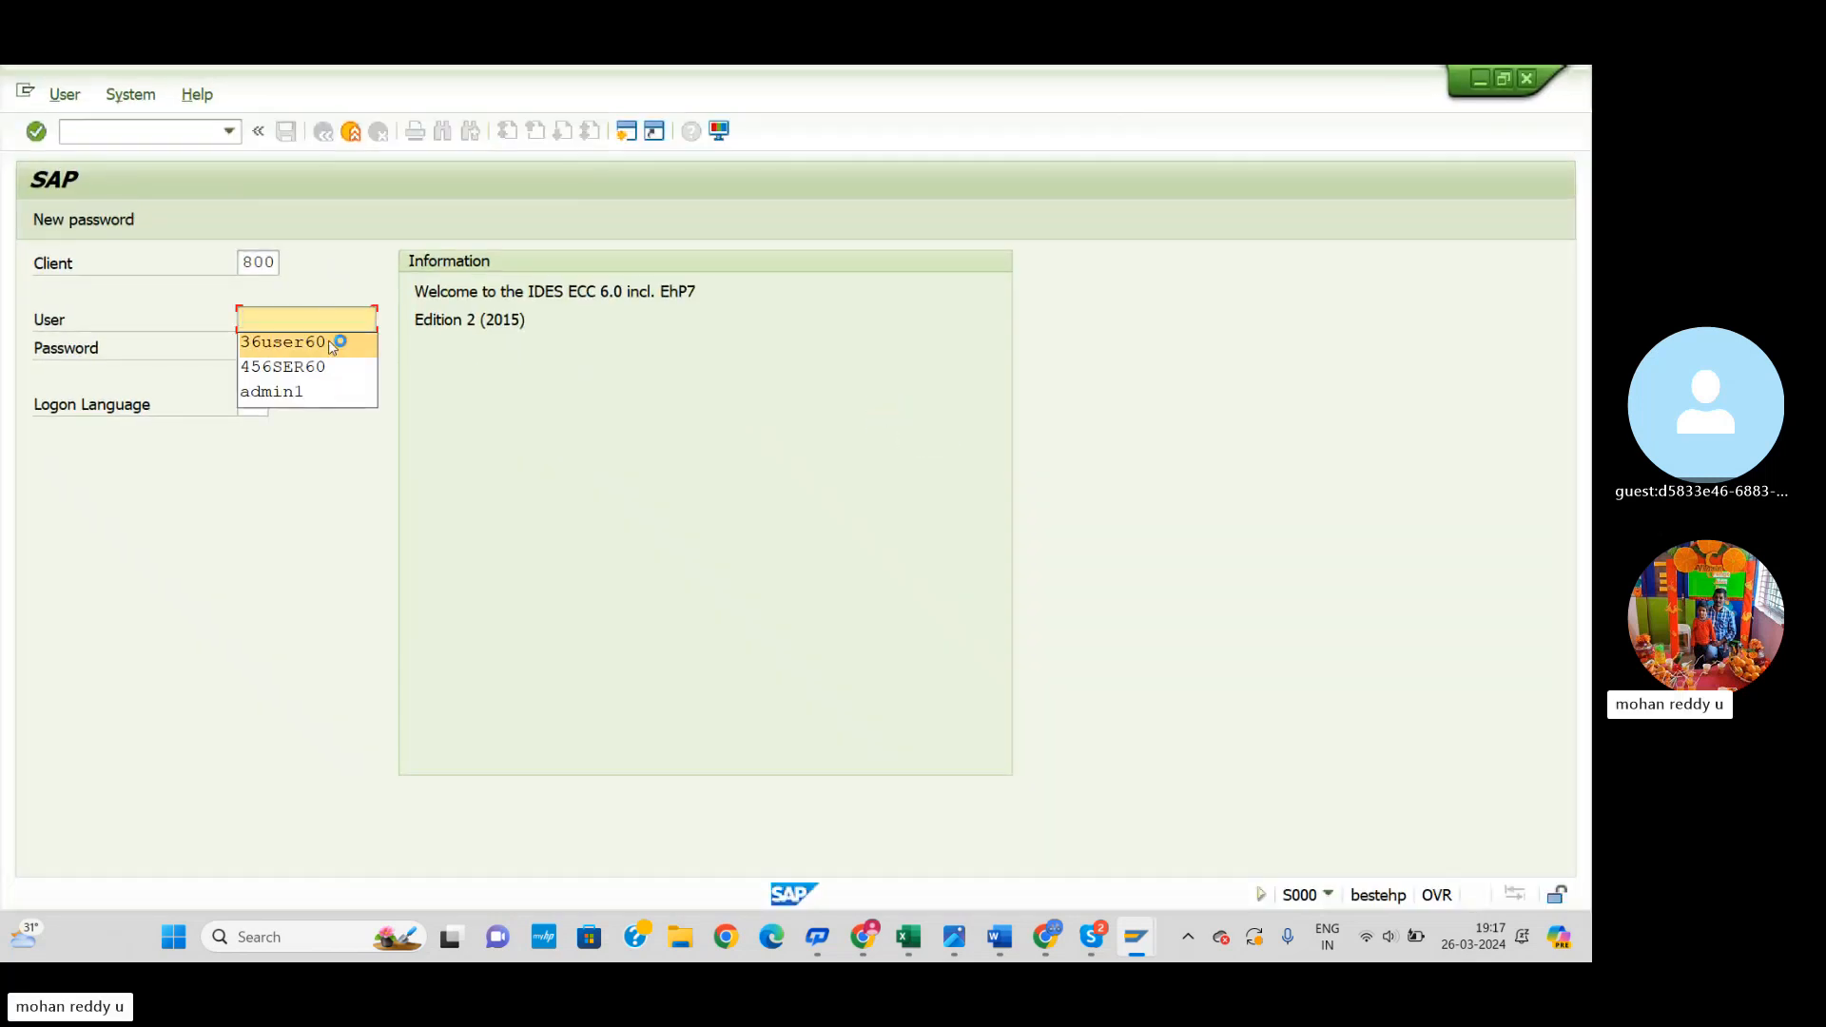
left_click(331, 343)
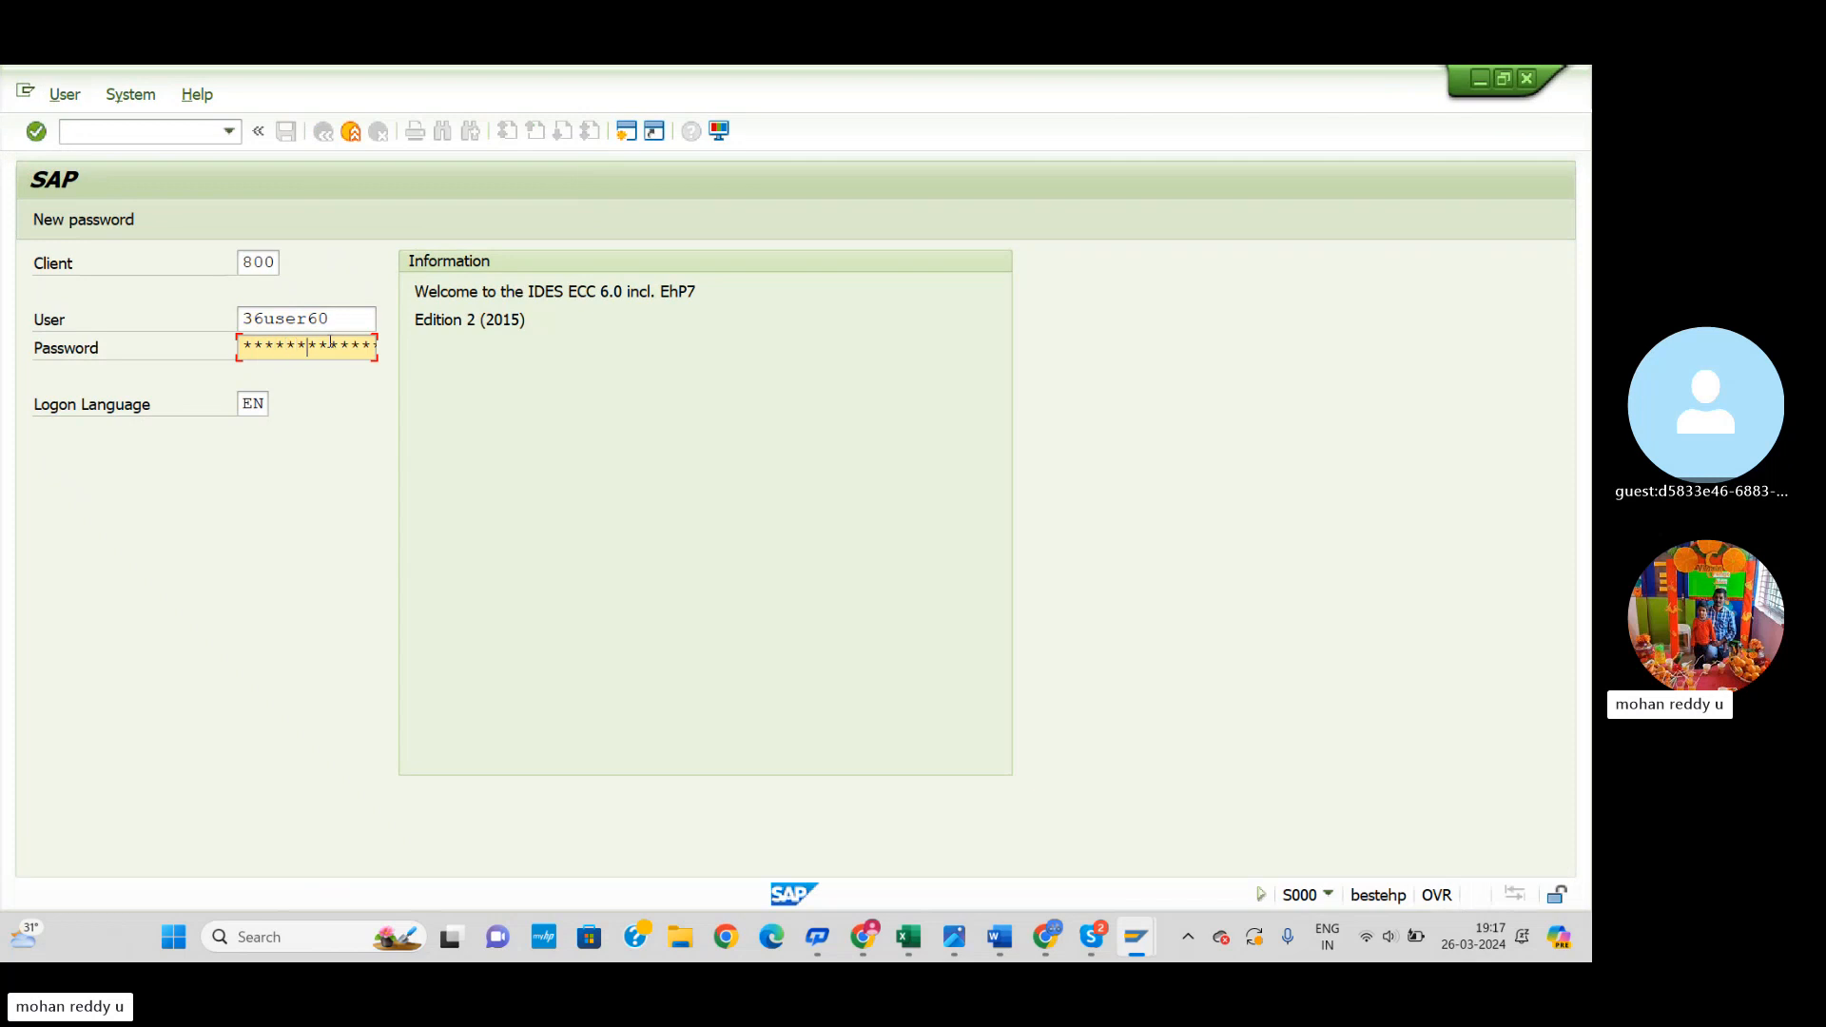
key("Return")
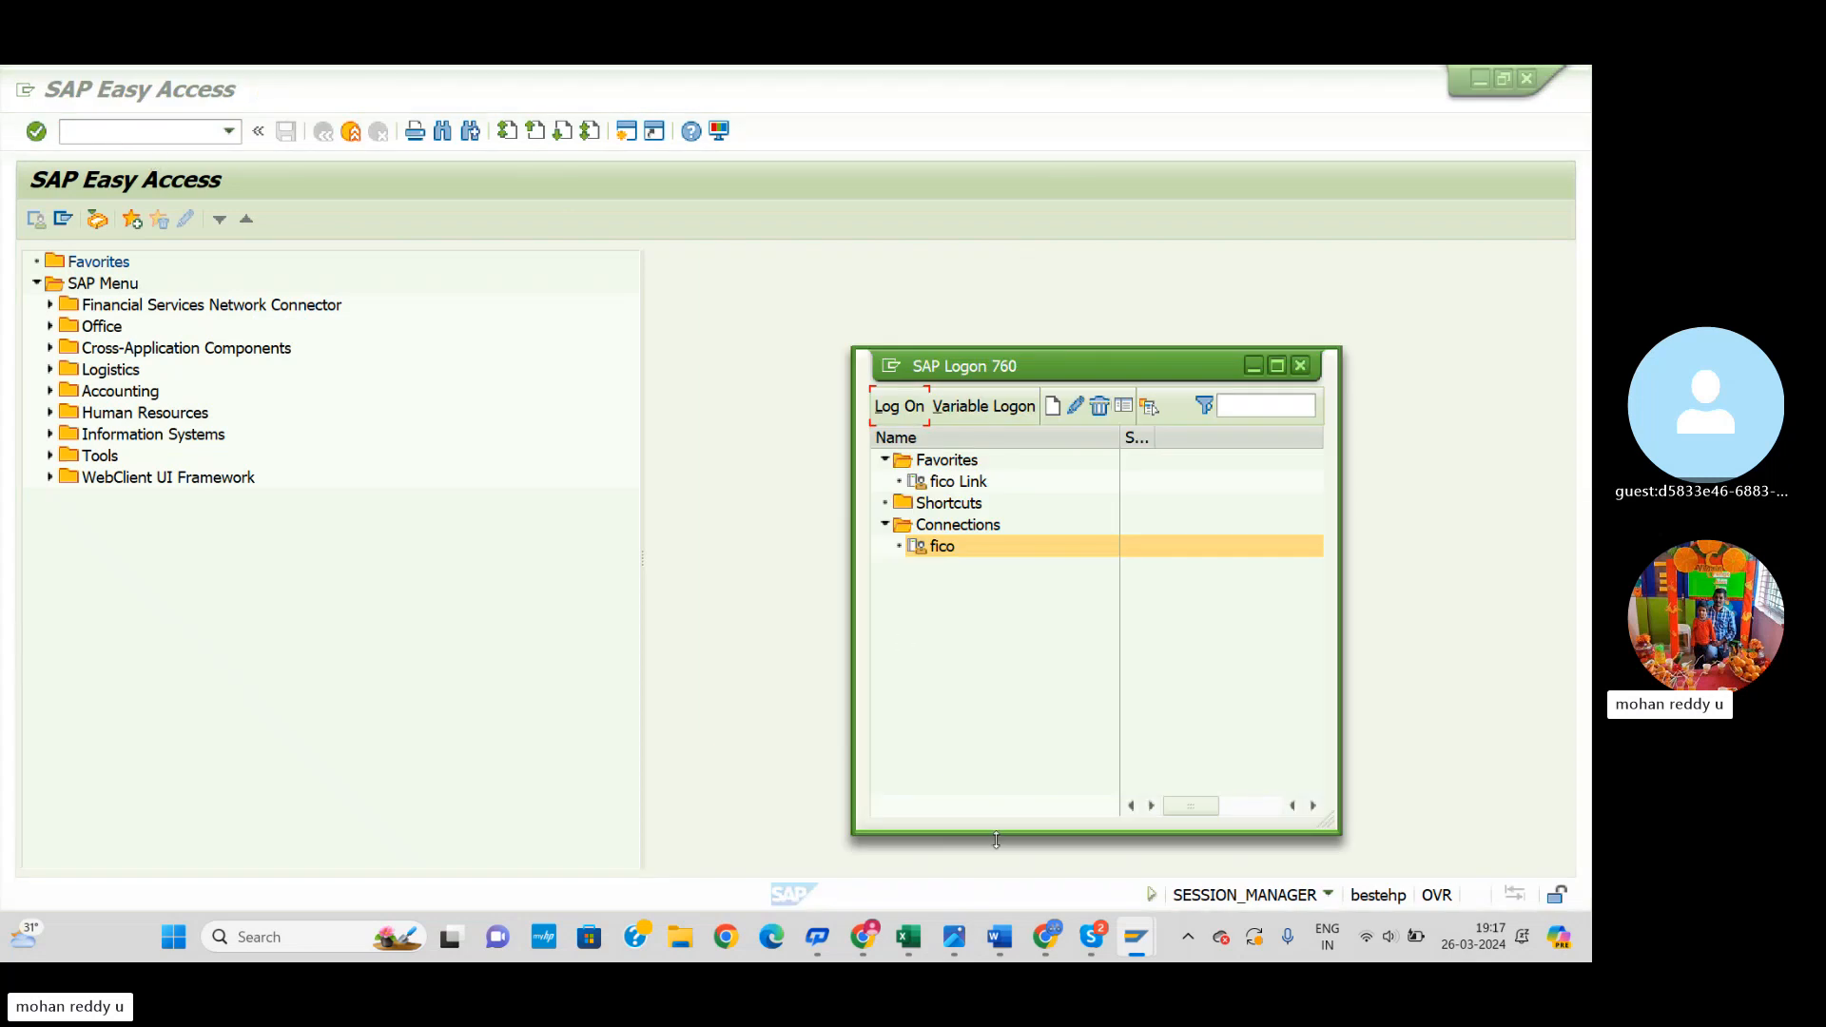
Step: Switch to the Excel customer master data sheet and look up the T-code for customer accounts groups creation
left_click(998, 942)
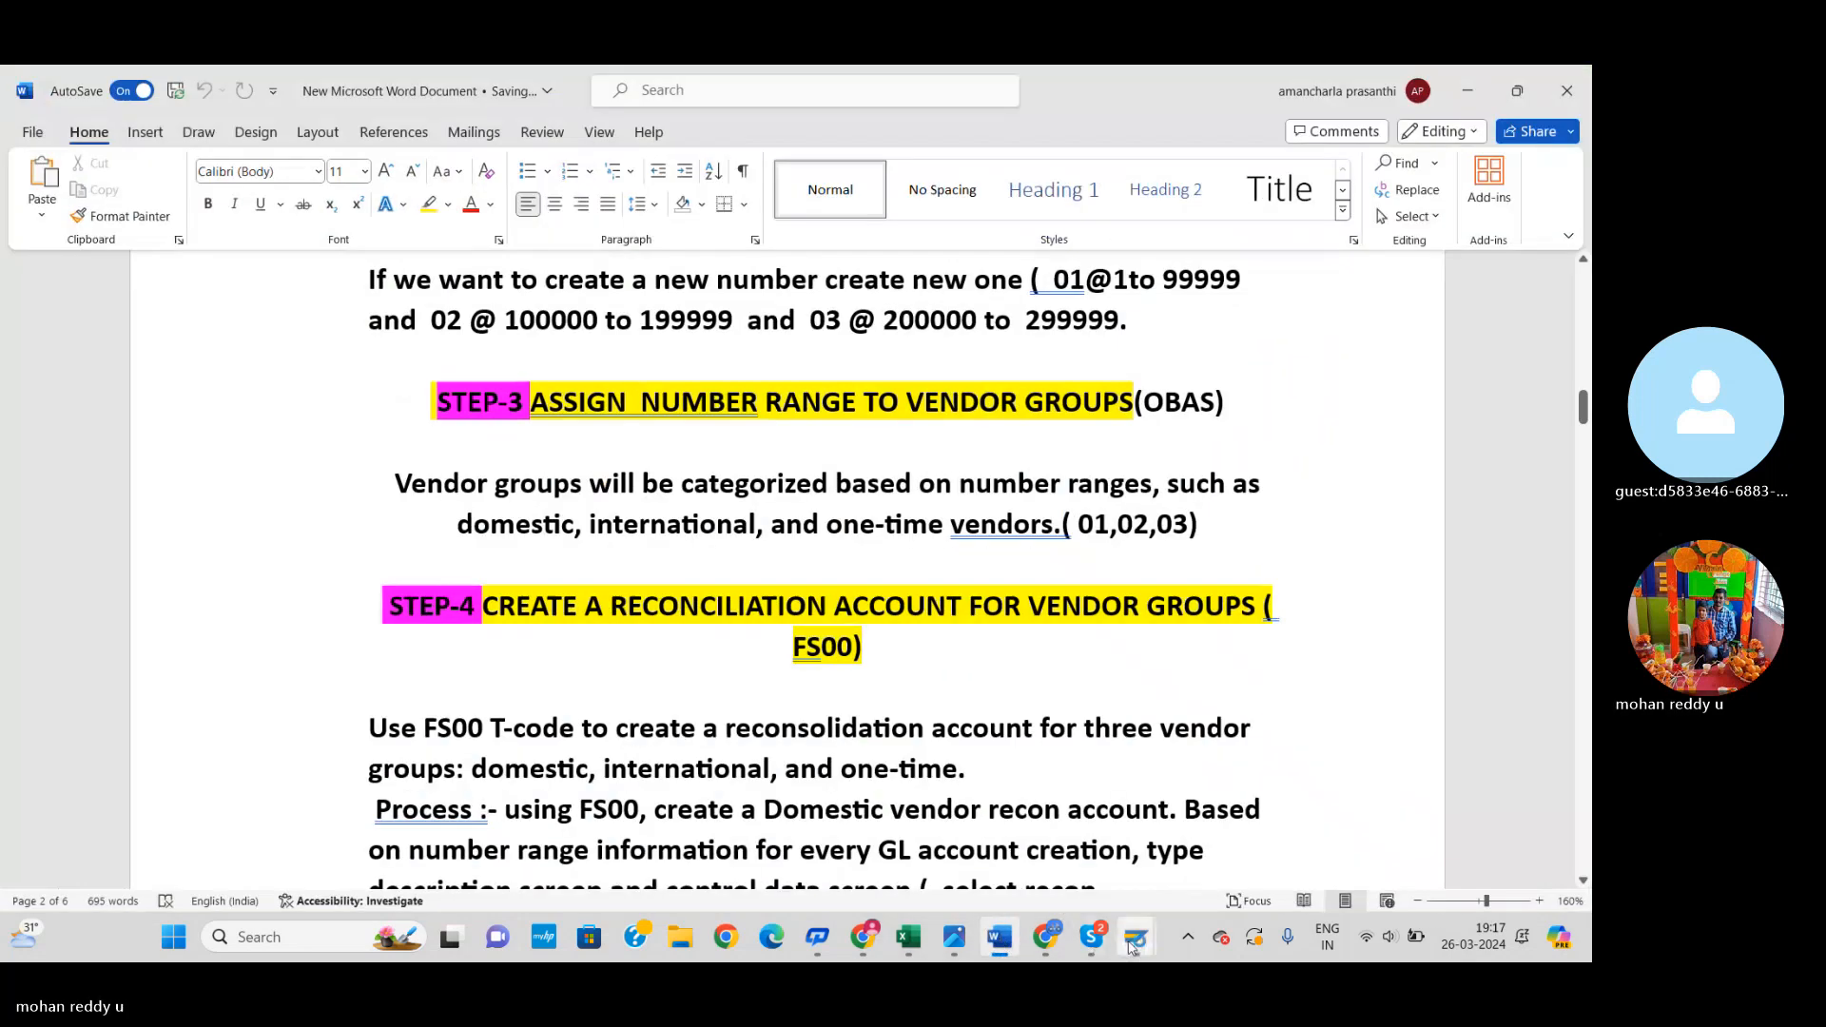
left_click(908, 938)
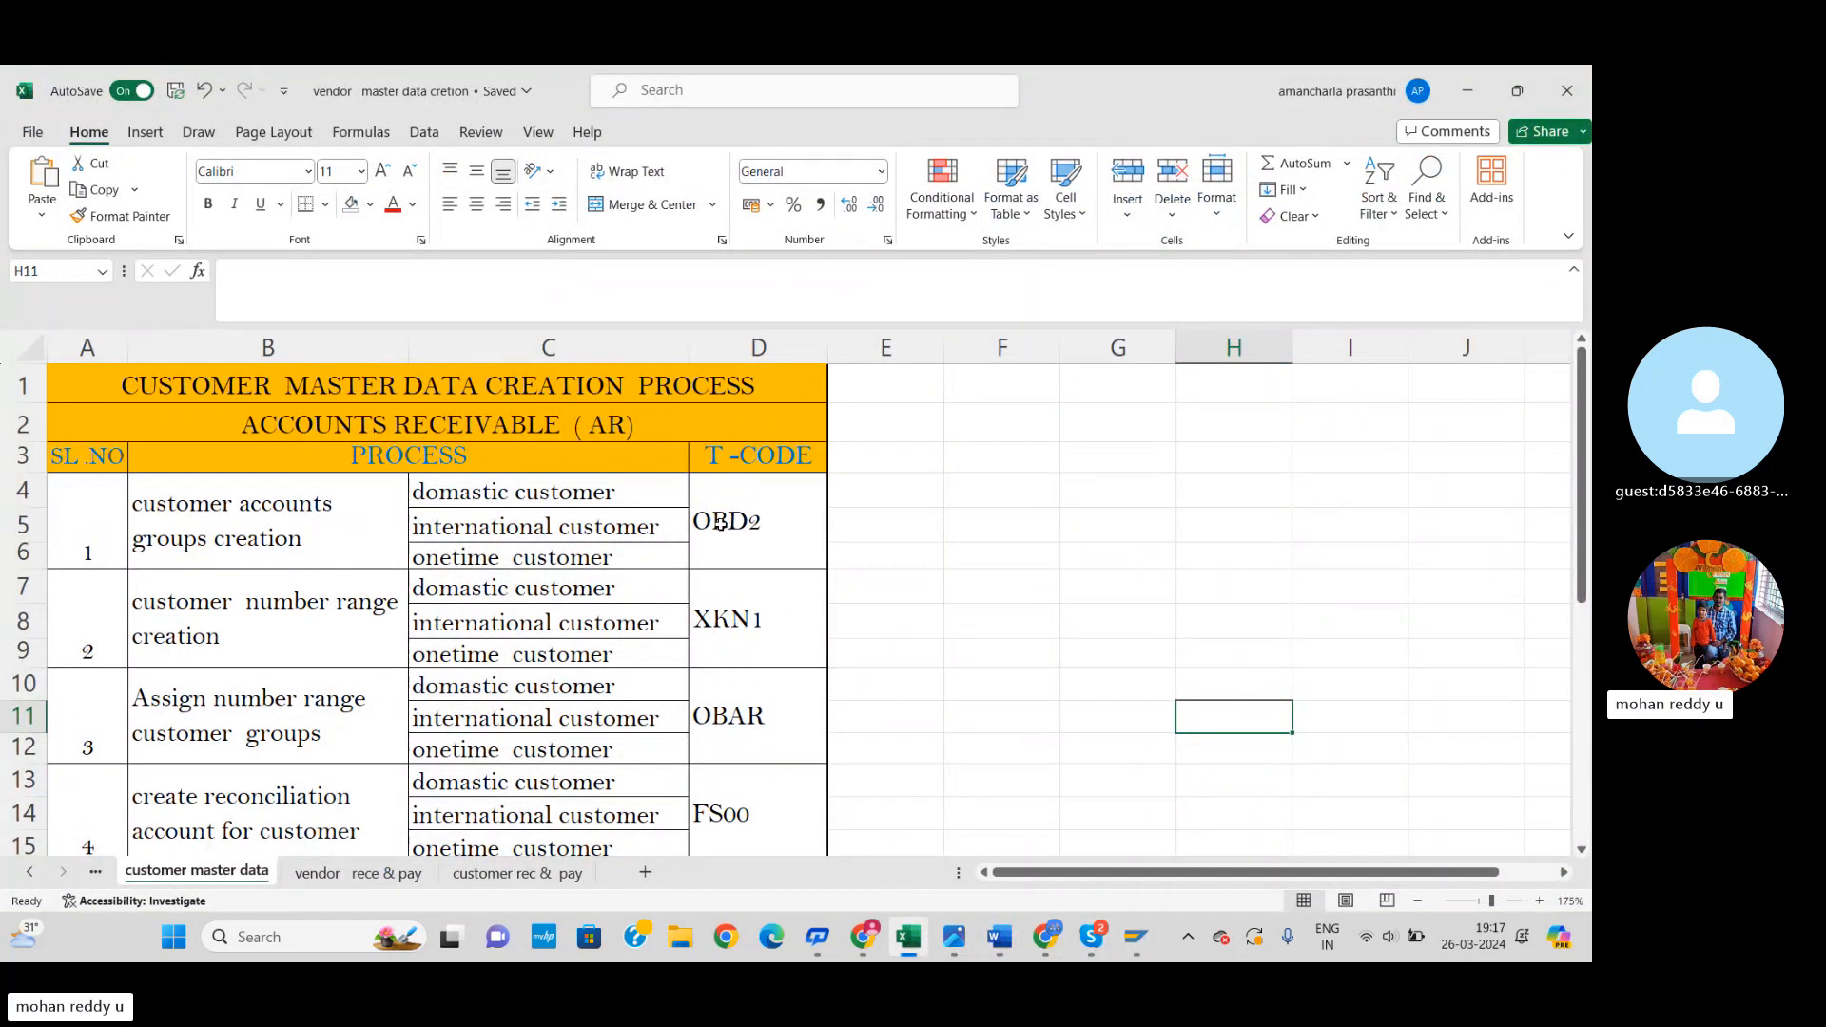
key("alt+Tab")
key("alt+Tab")
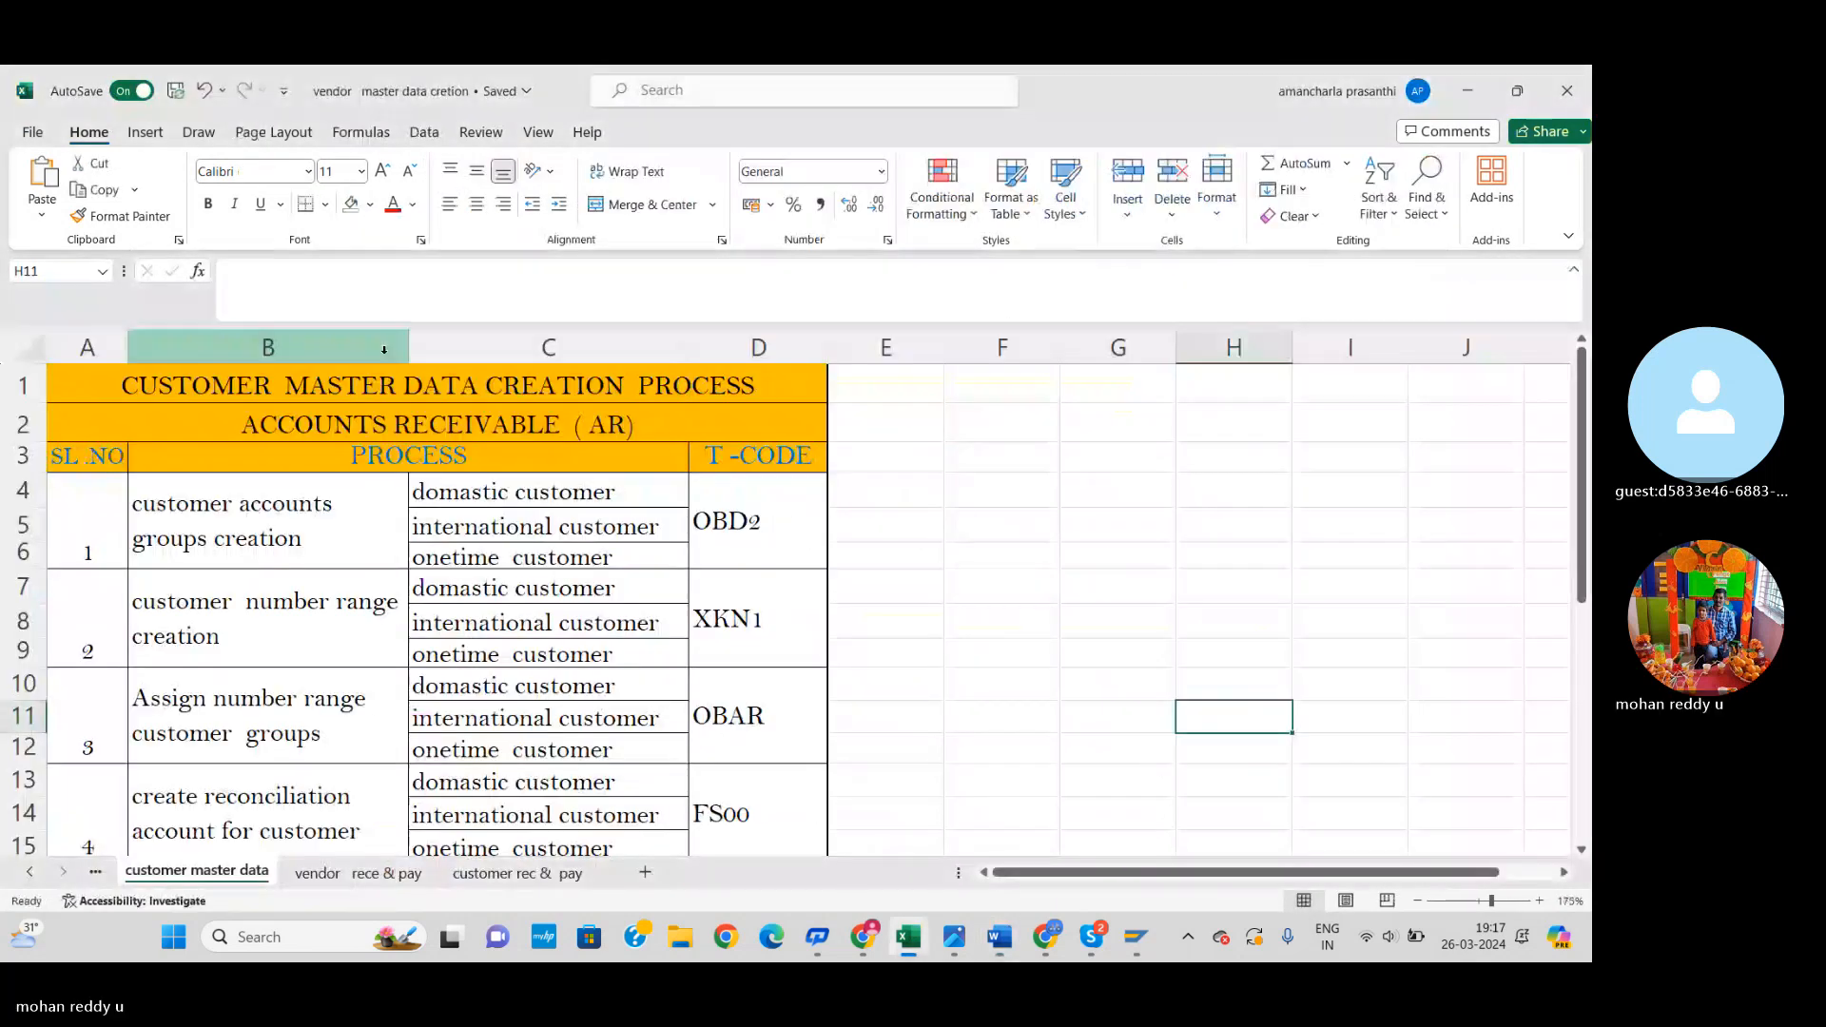
Step: Switch to SAP Easy Access, run transaction OBD2 and start a new entry in the customer account groups overview
left_click(1136, 937)
left_click(1135, 875)
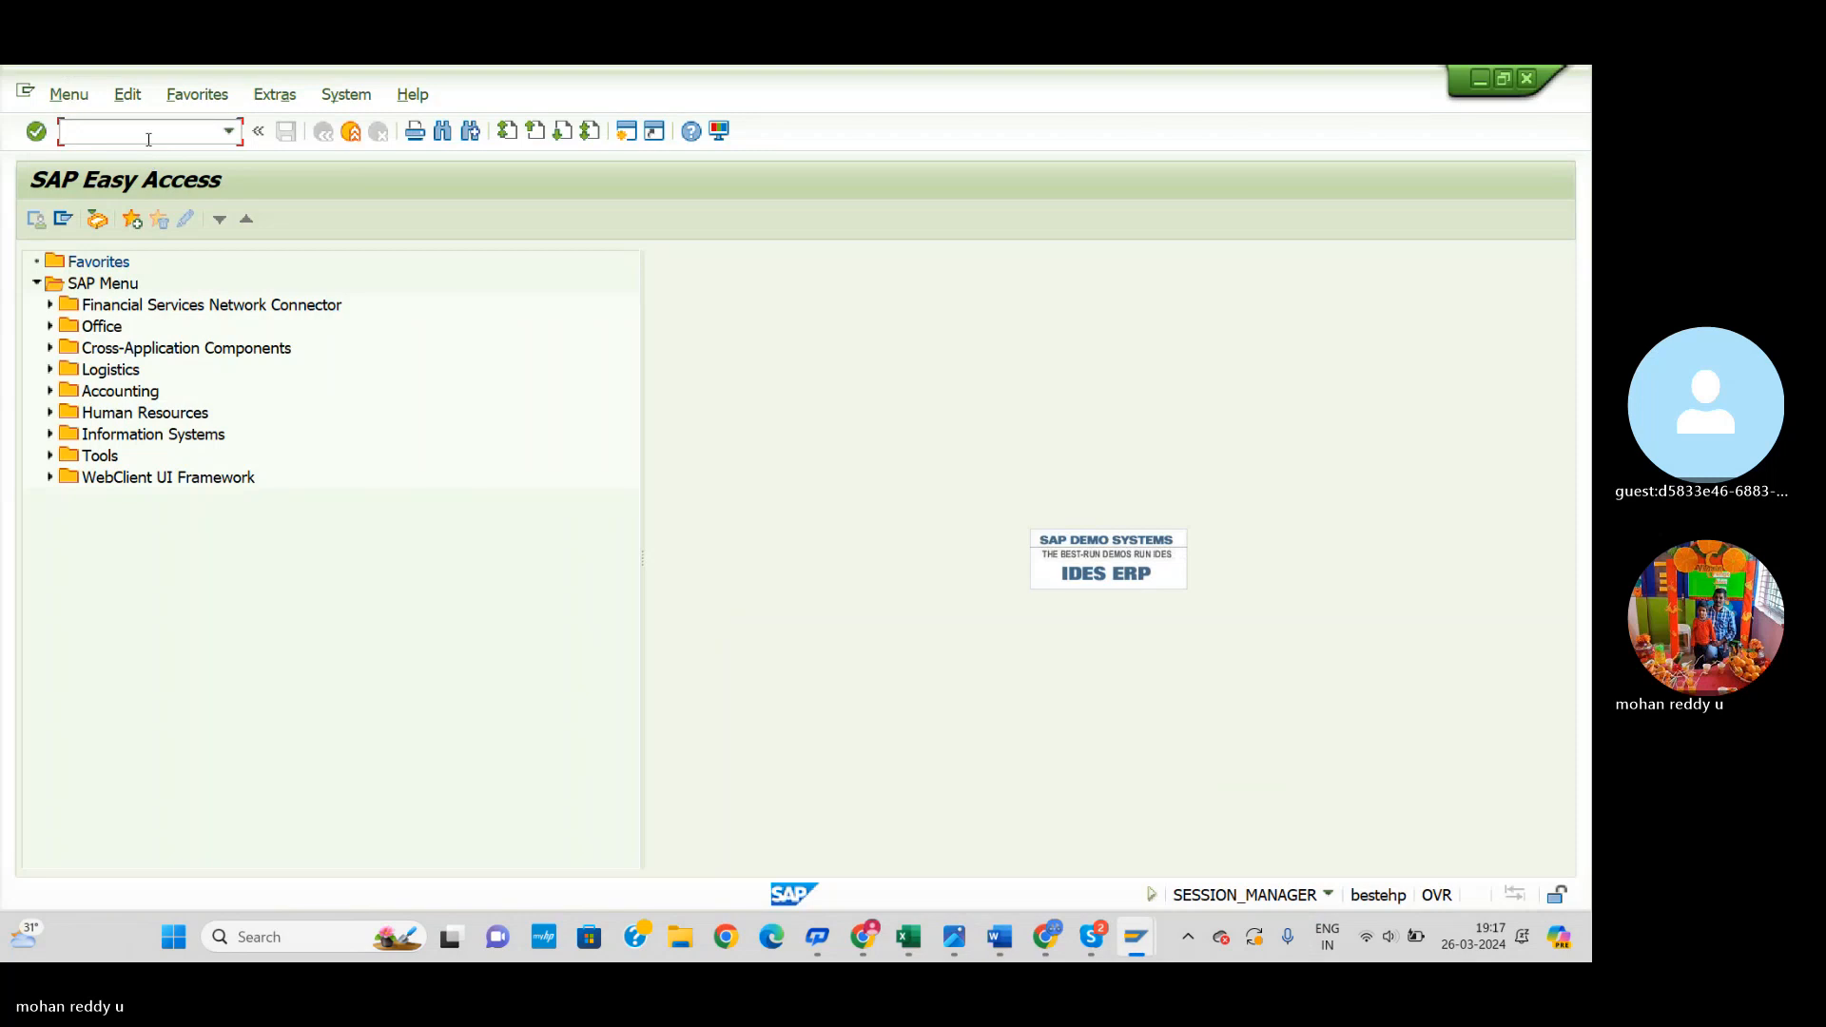
type("obdv")
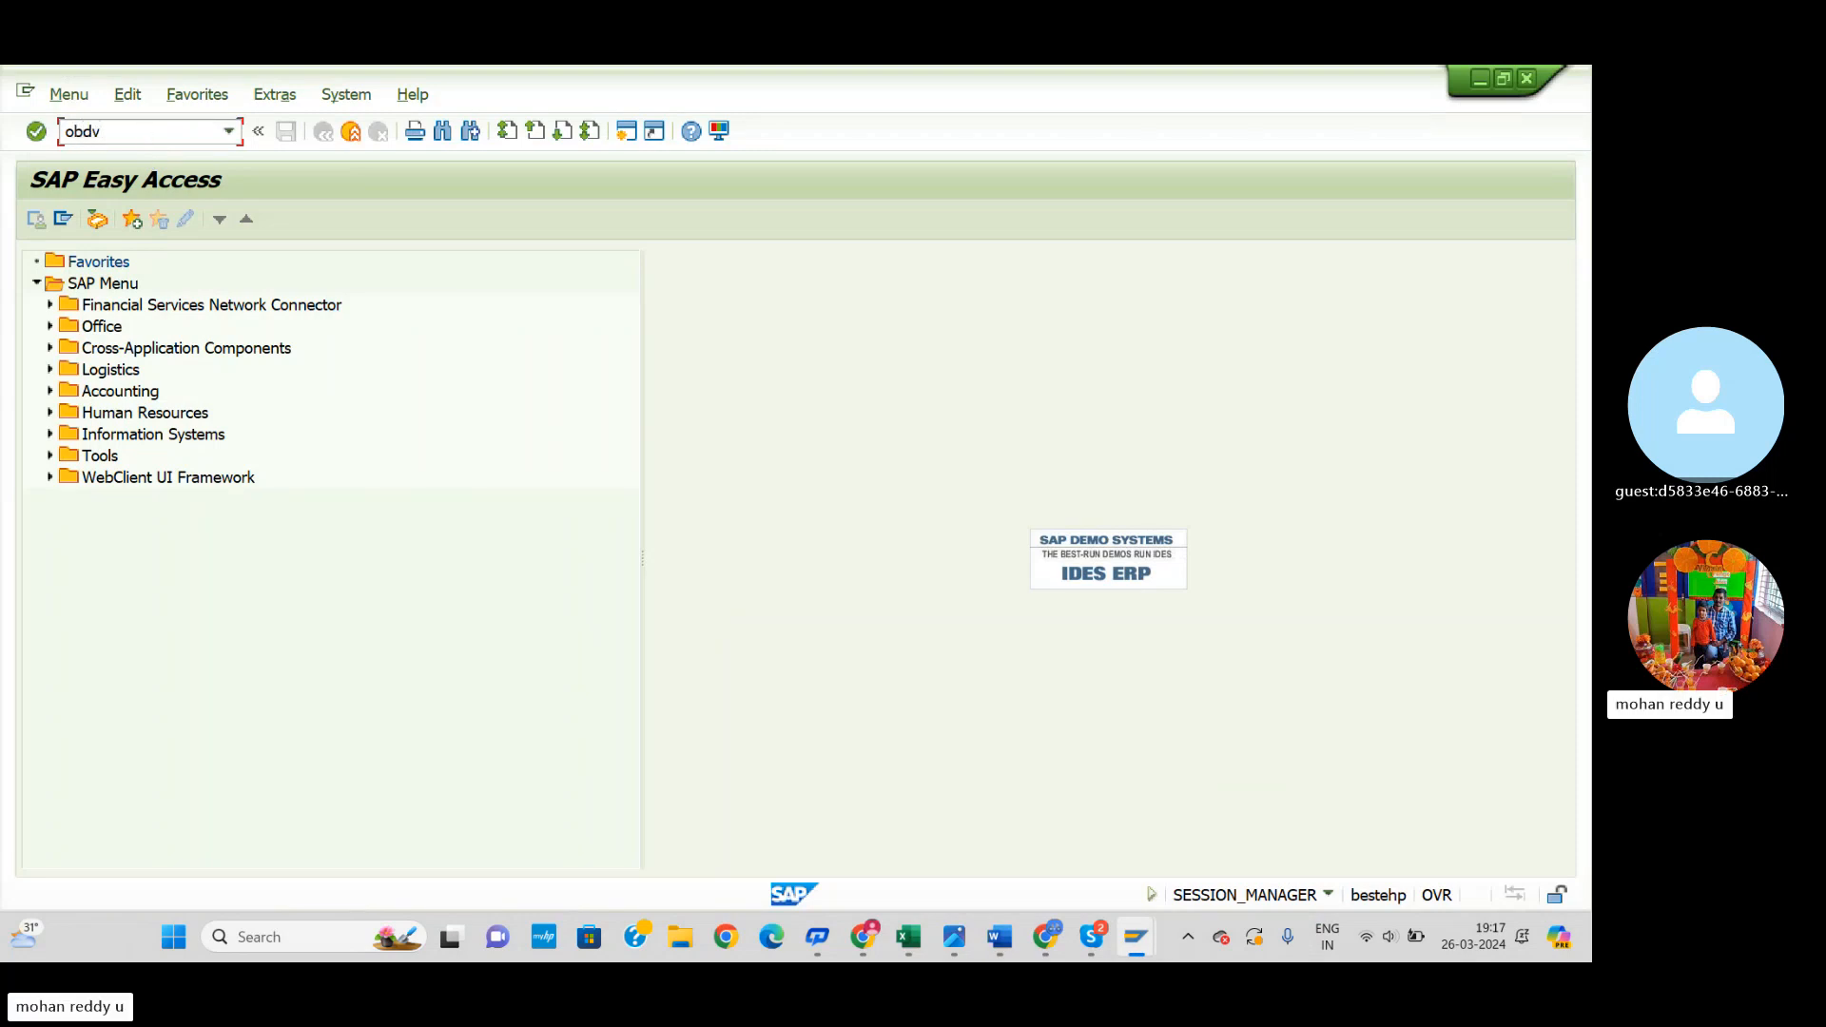
key("BackSpace")
type("2")
key("Return")
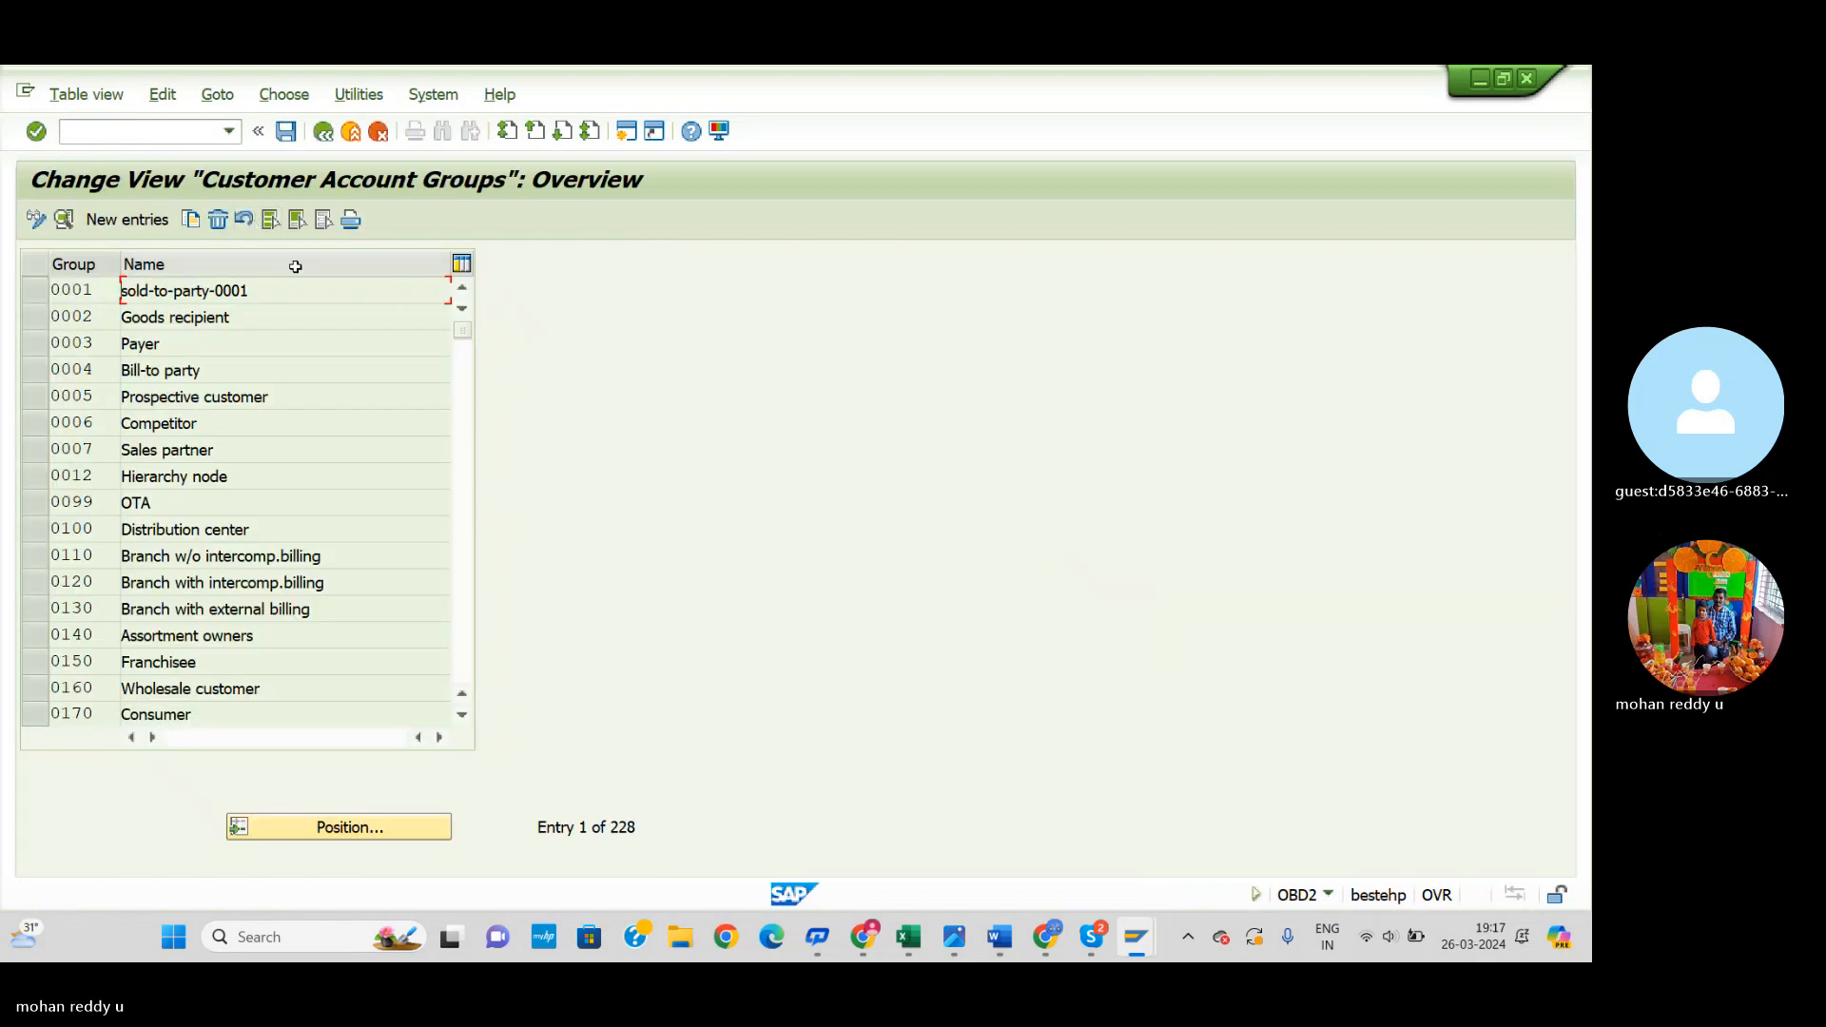
left_click(150, 221)
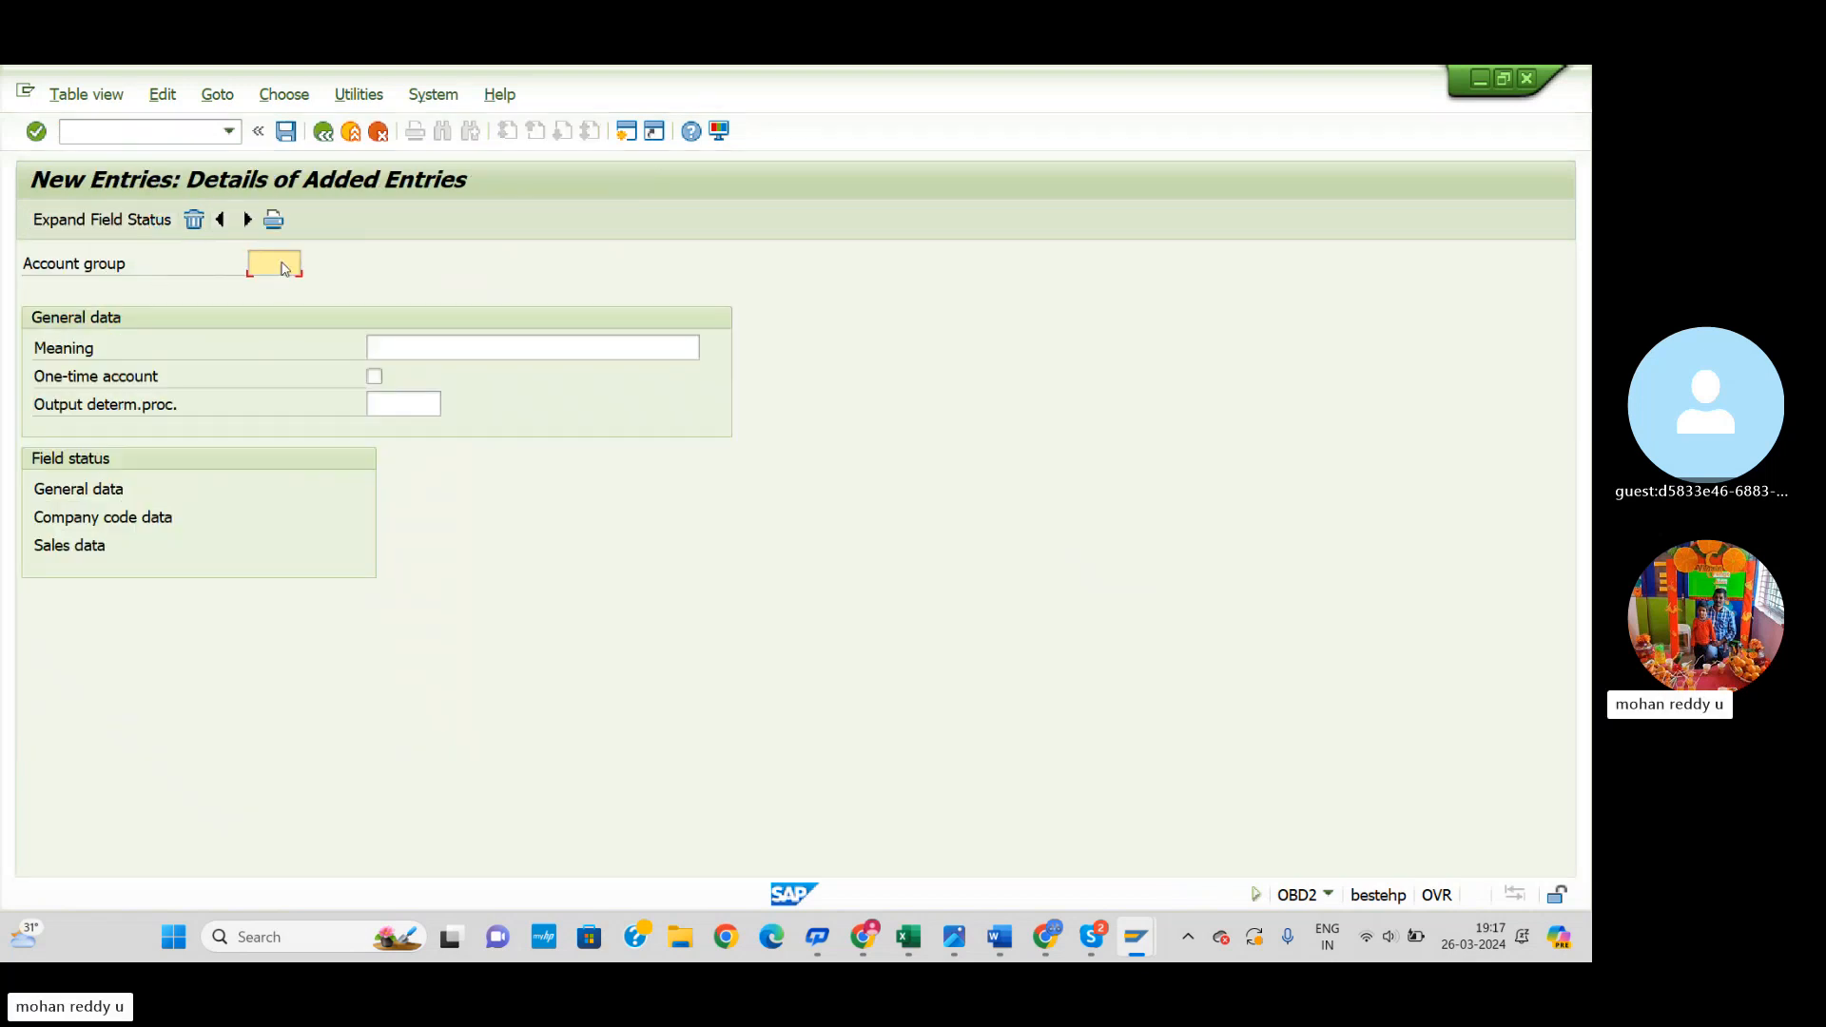
Step: Switch to the Excel sheet and append SSMB to the ACCOUNTS RECEIVABLE ( AR) heading in A2
key("alt+Tab")
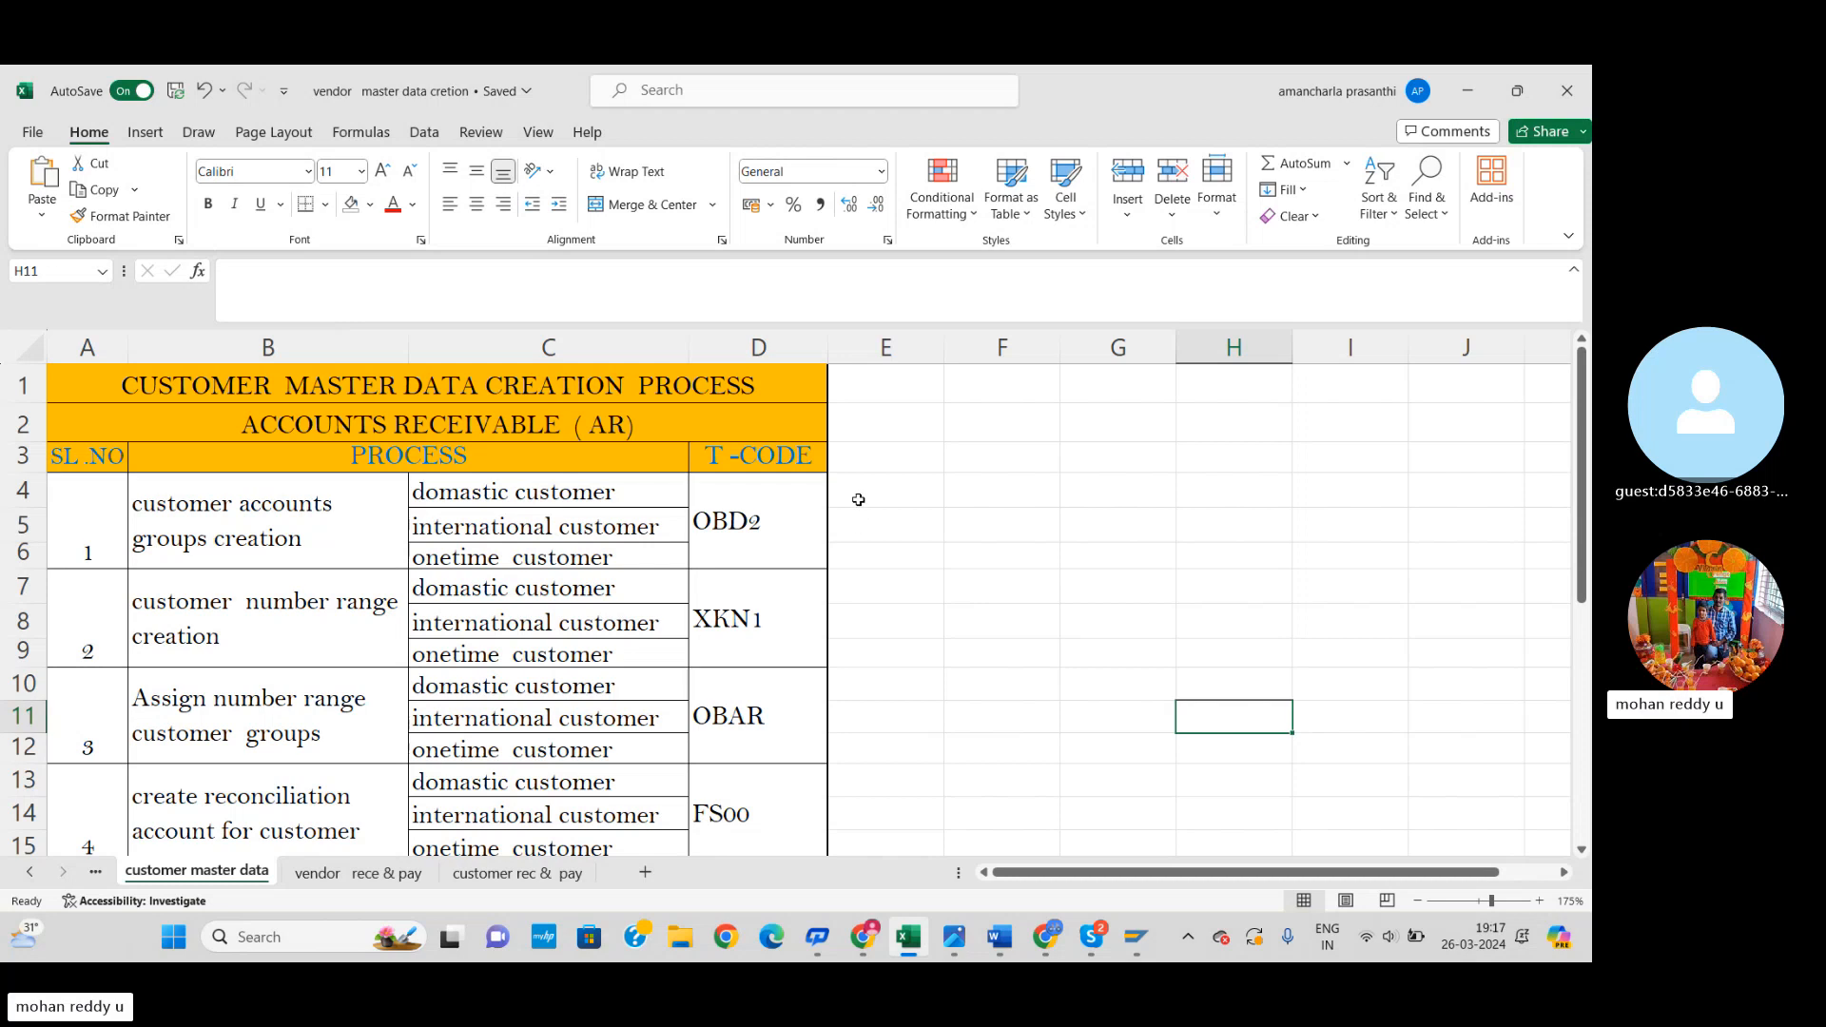
double_click(675, 419)
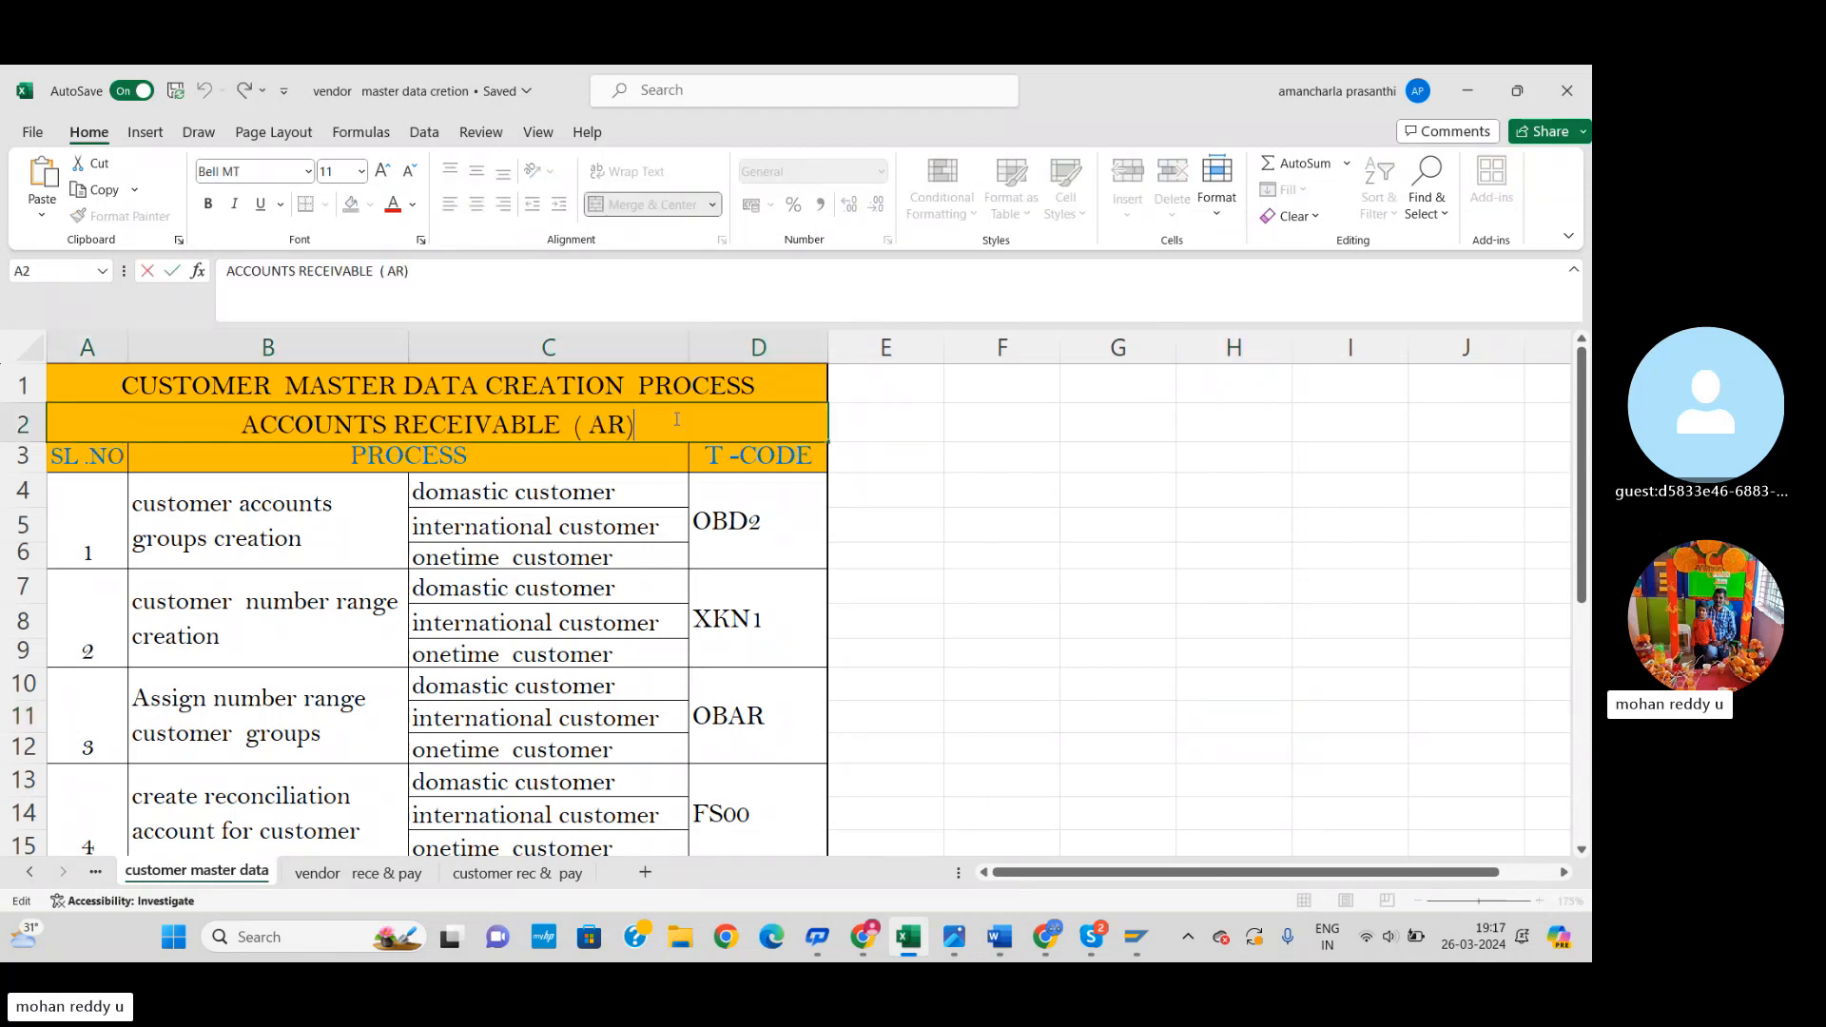
type("ssmb")
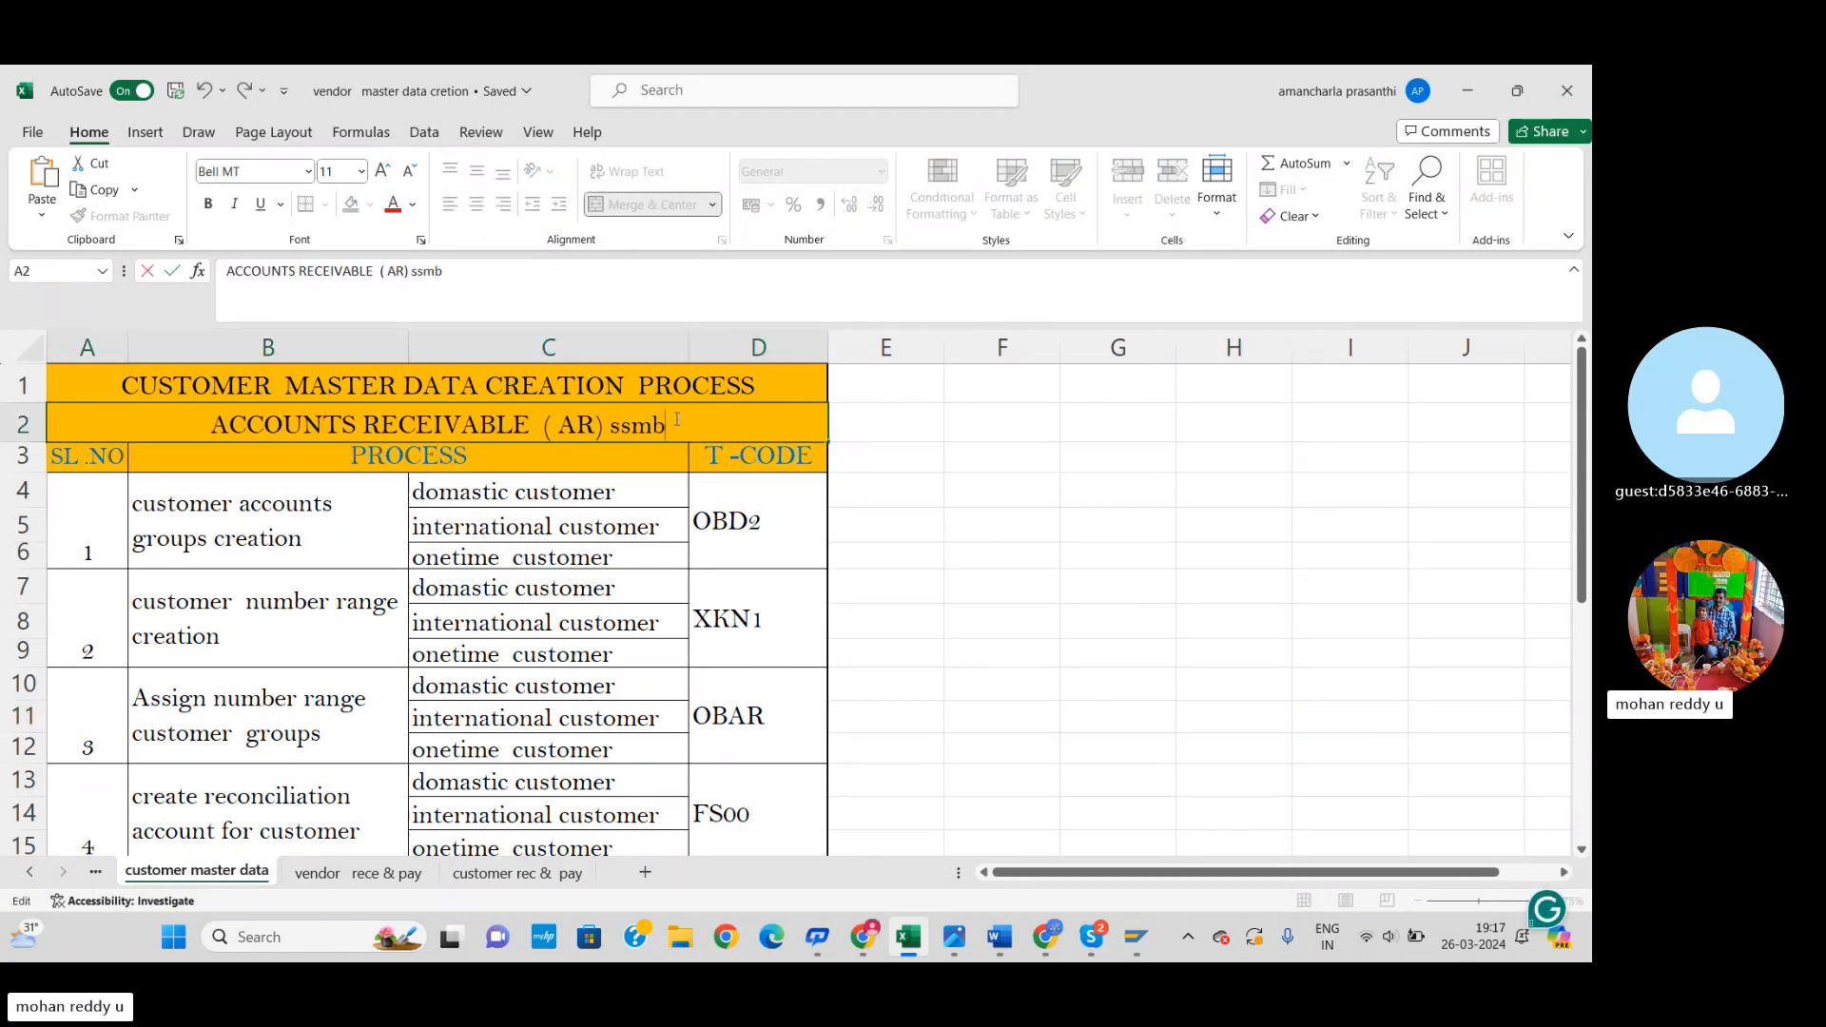
key("BackSpace")
key("BackSpace")
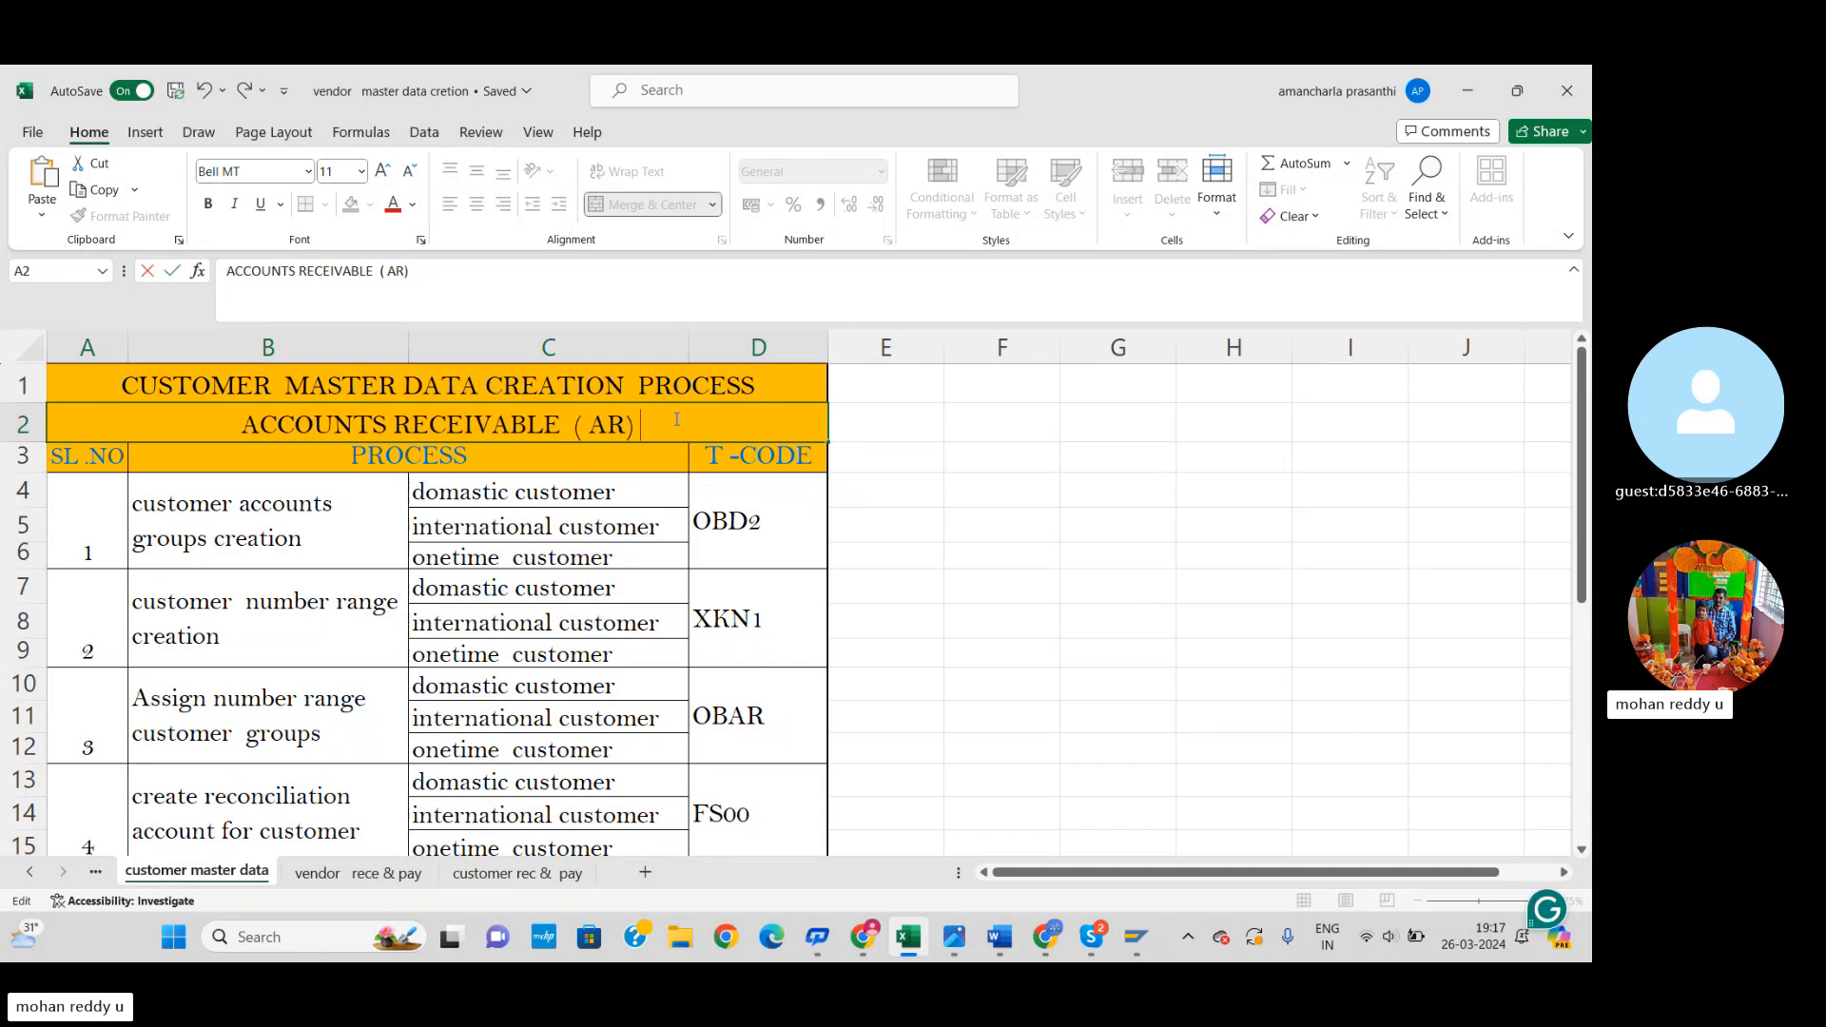
type("SSMB")
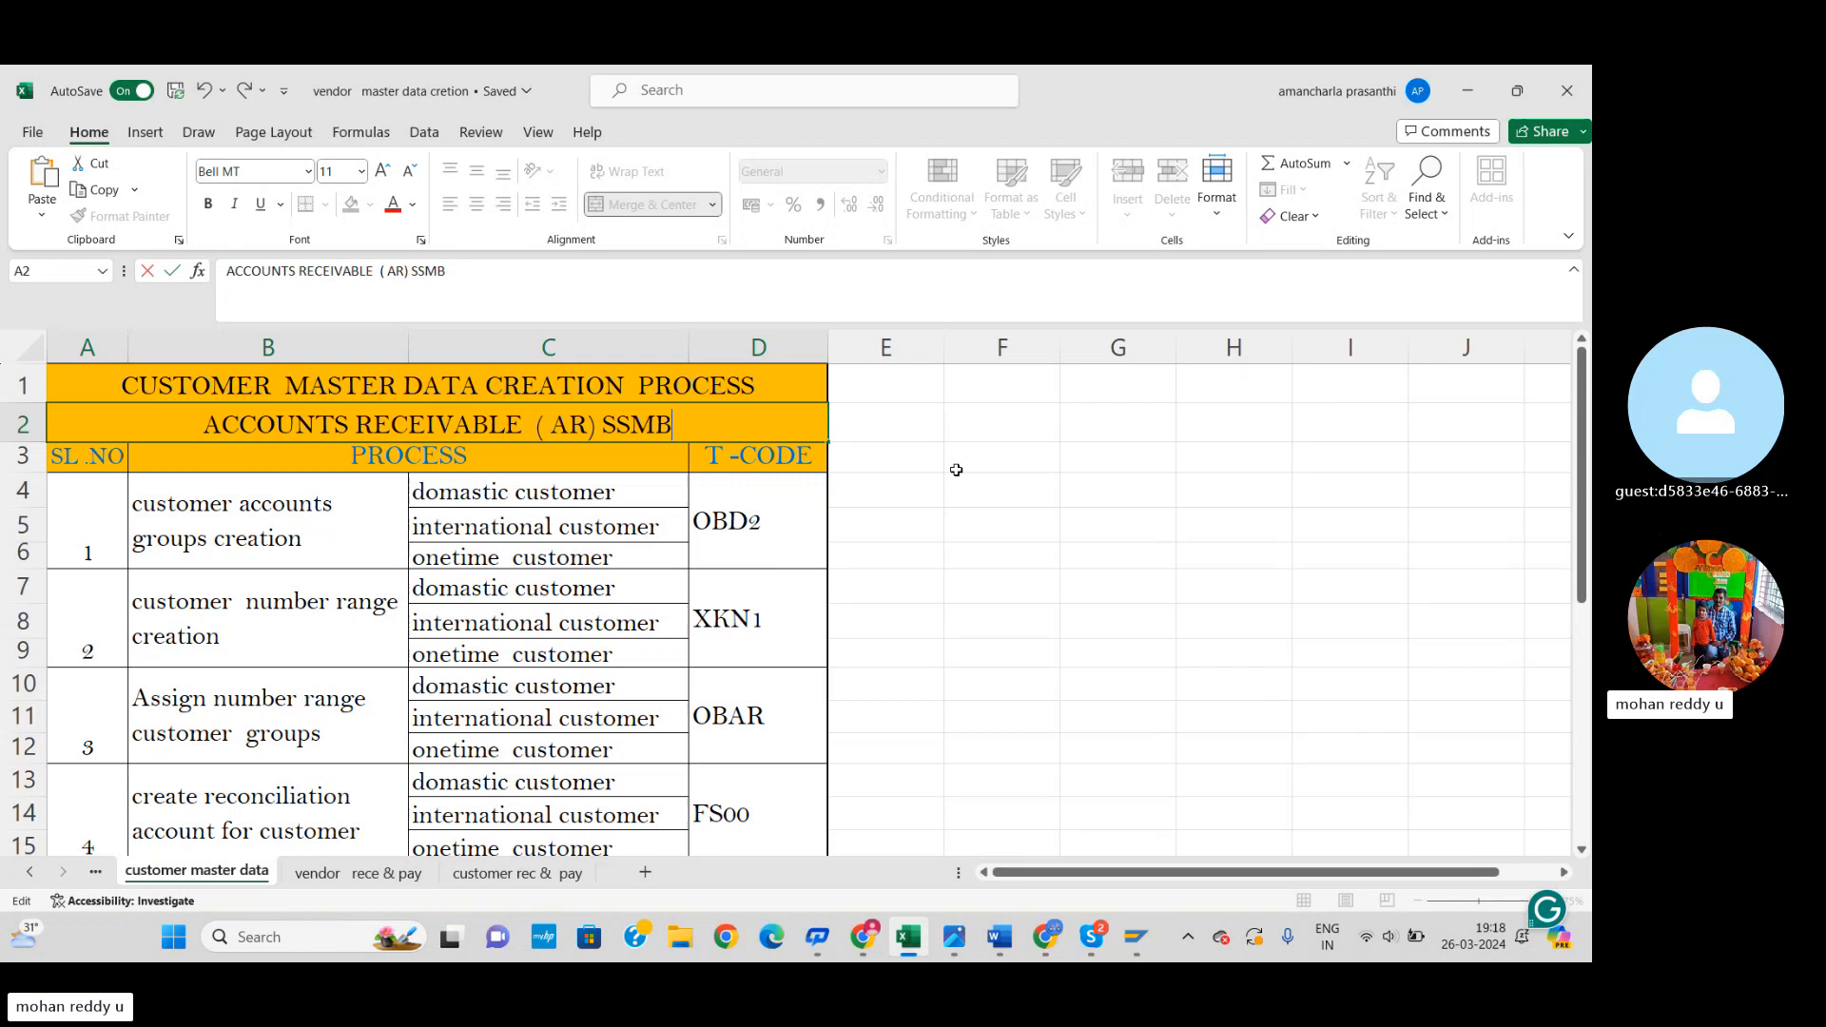
left_click(956, 589)
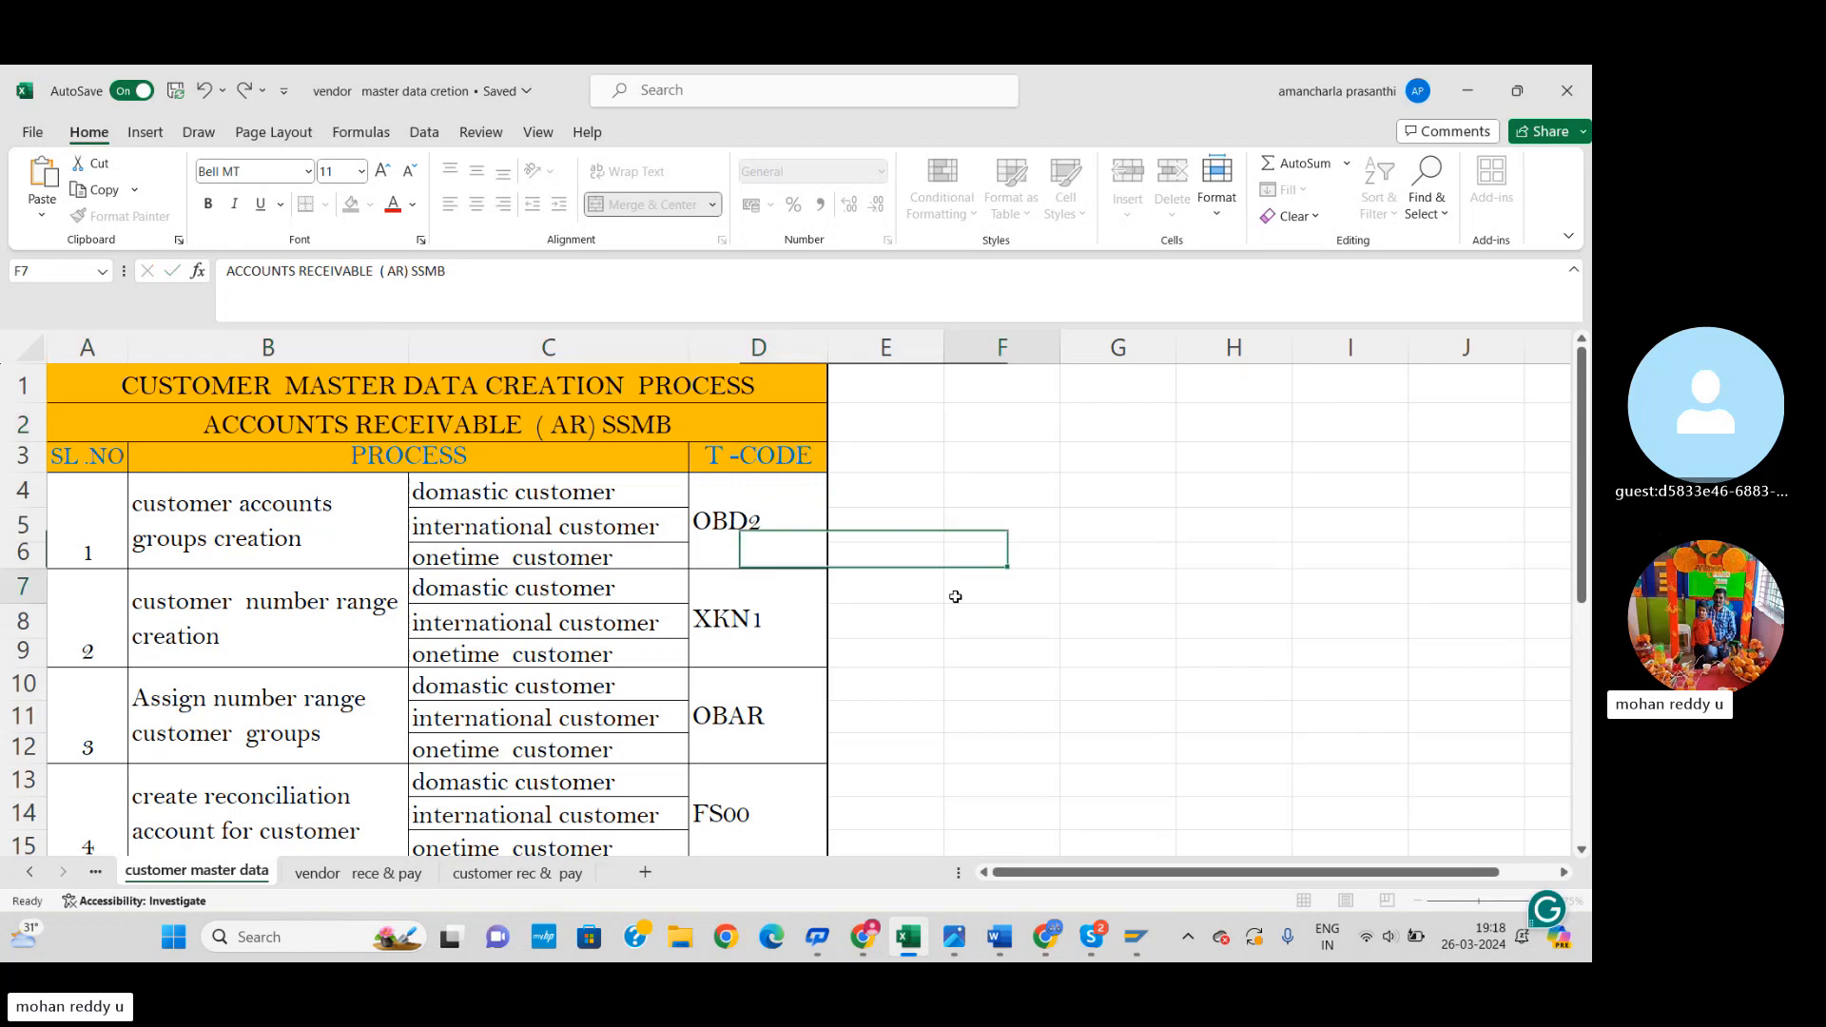
Step: Append ( SSDC) to the domastic customer entry under customer accounts groups creation and widen column C to fit
left_click(629, 495)
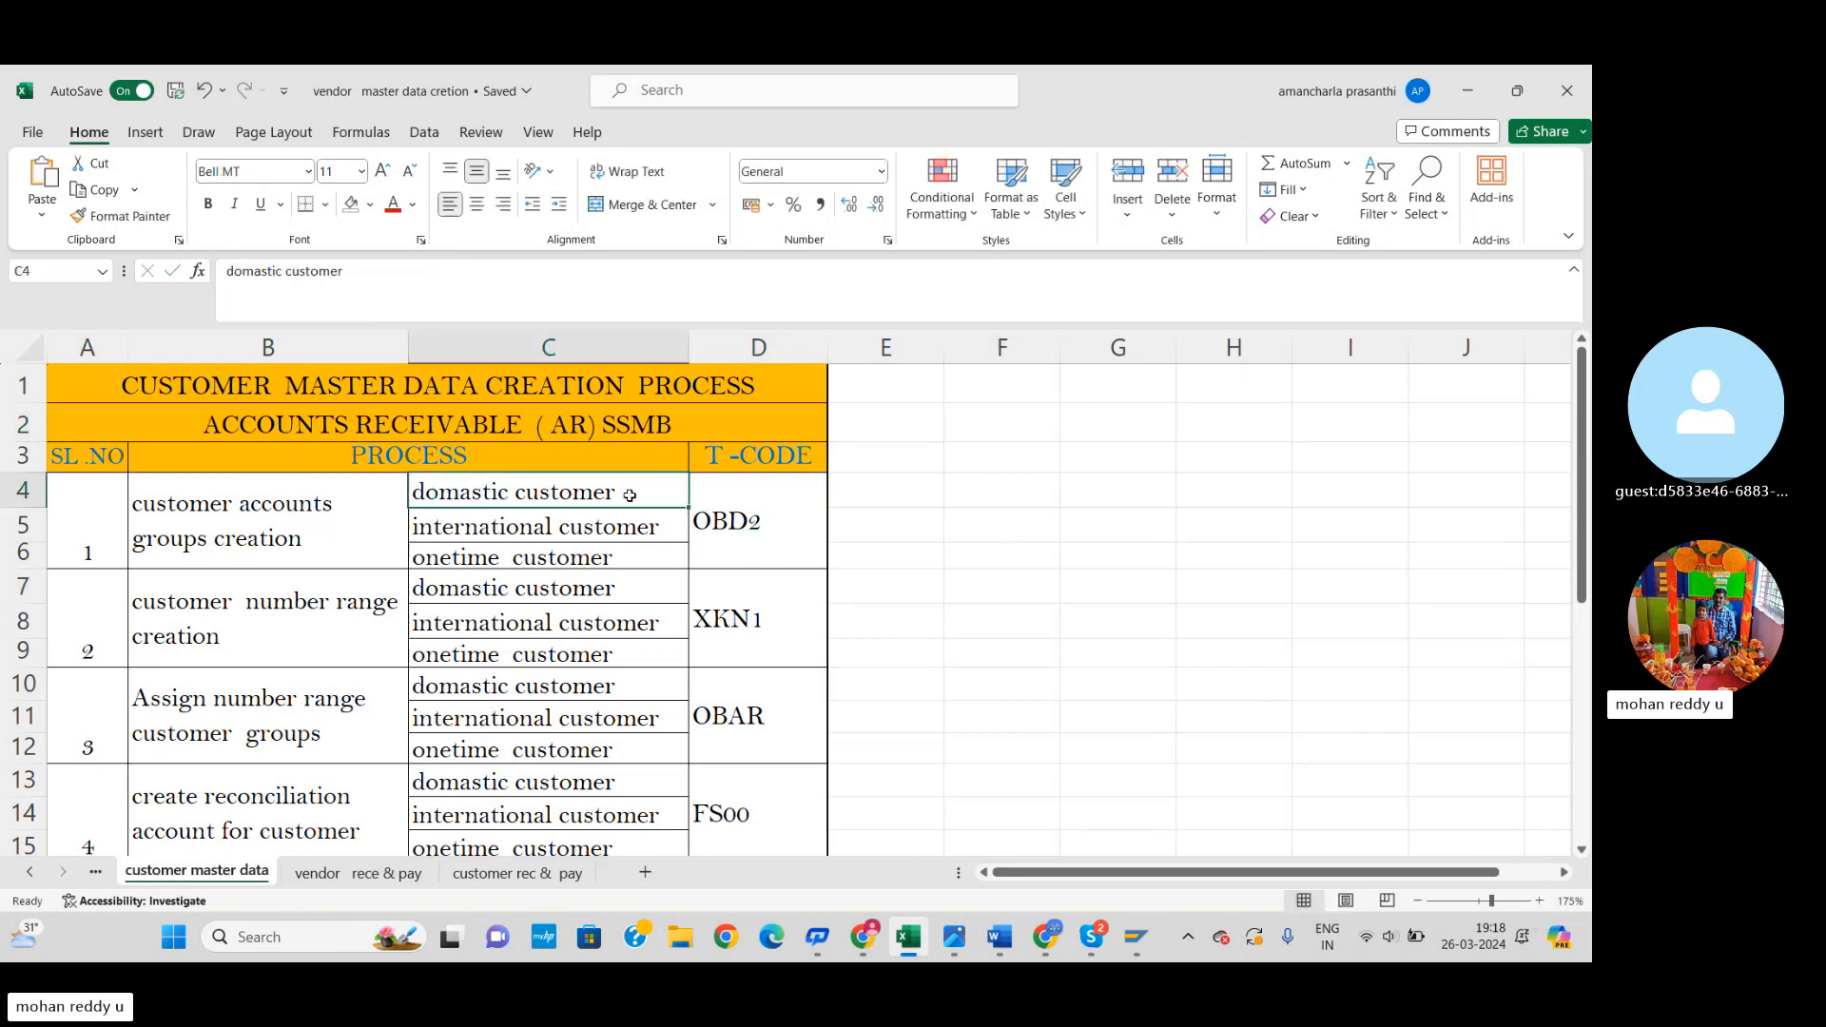
double_click(628, 496)
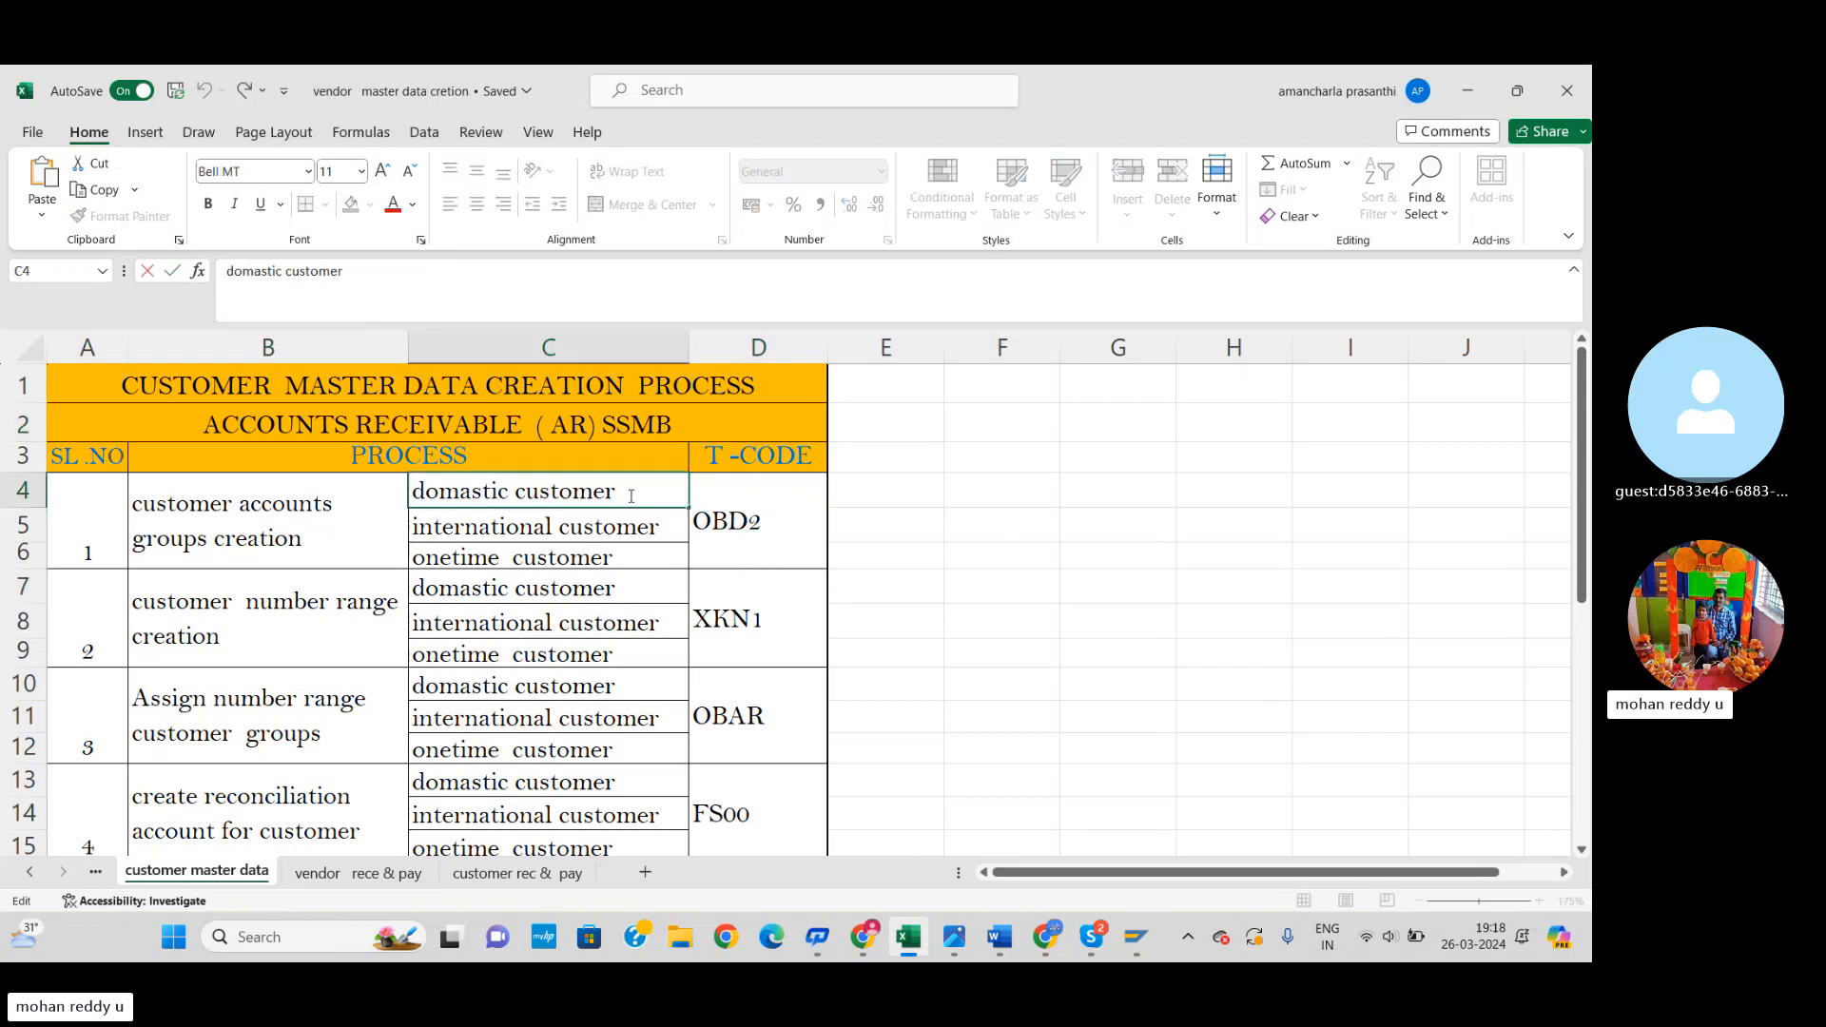
type("( SS")
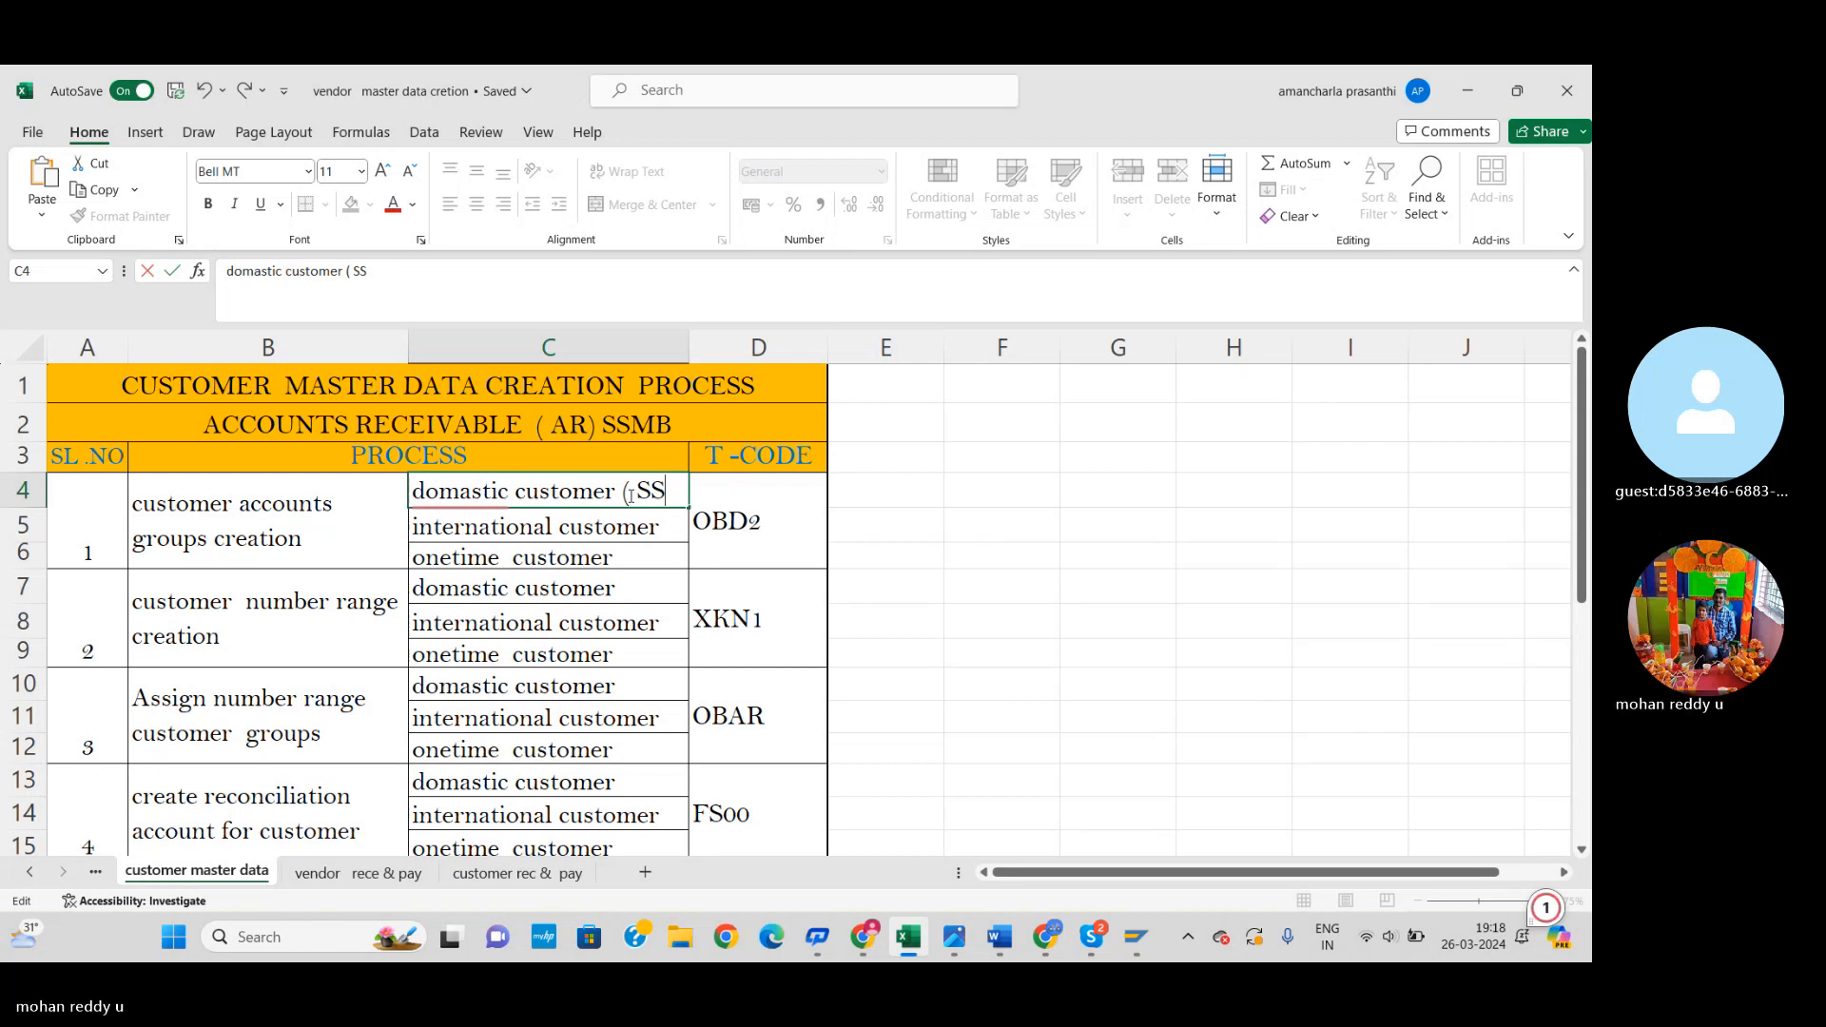
type("D")
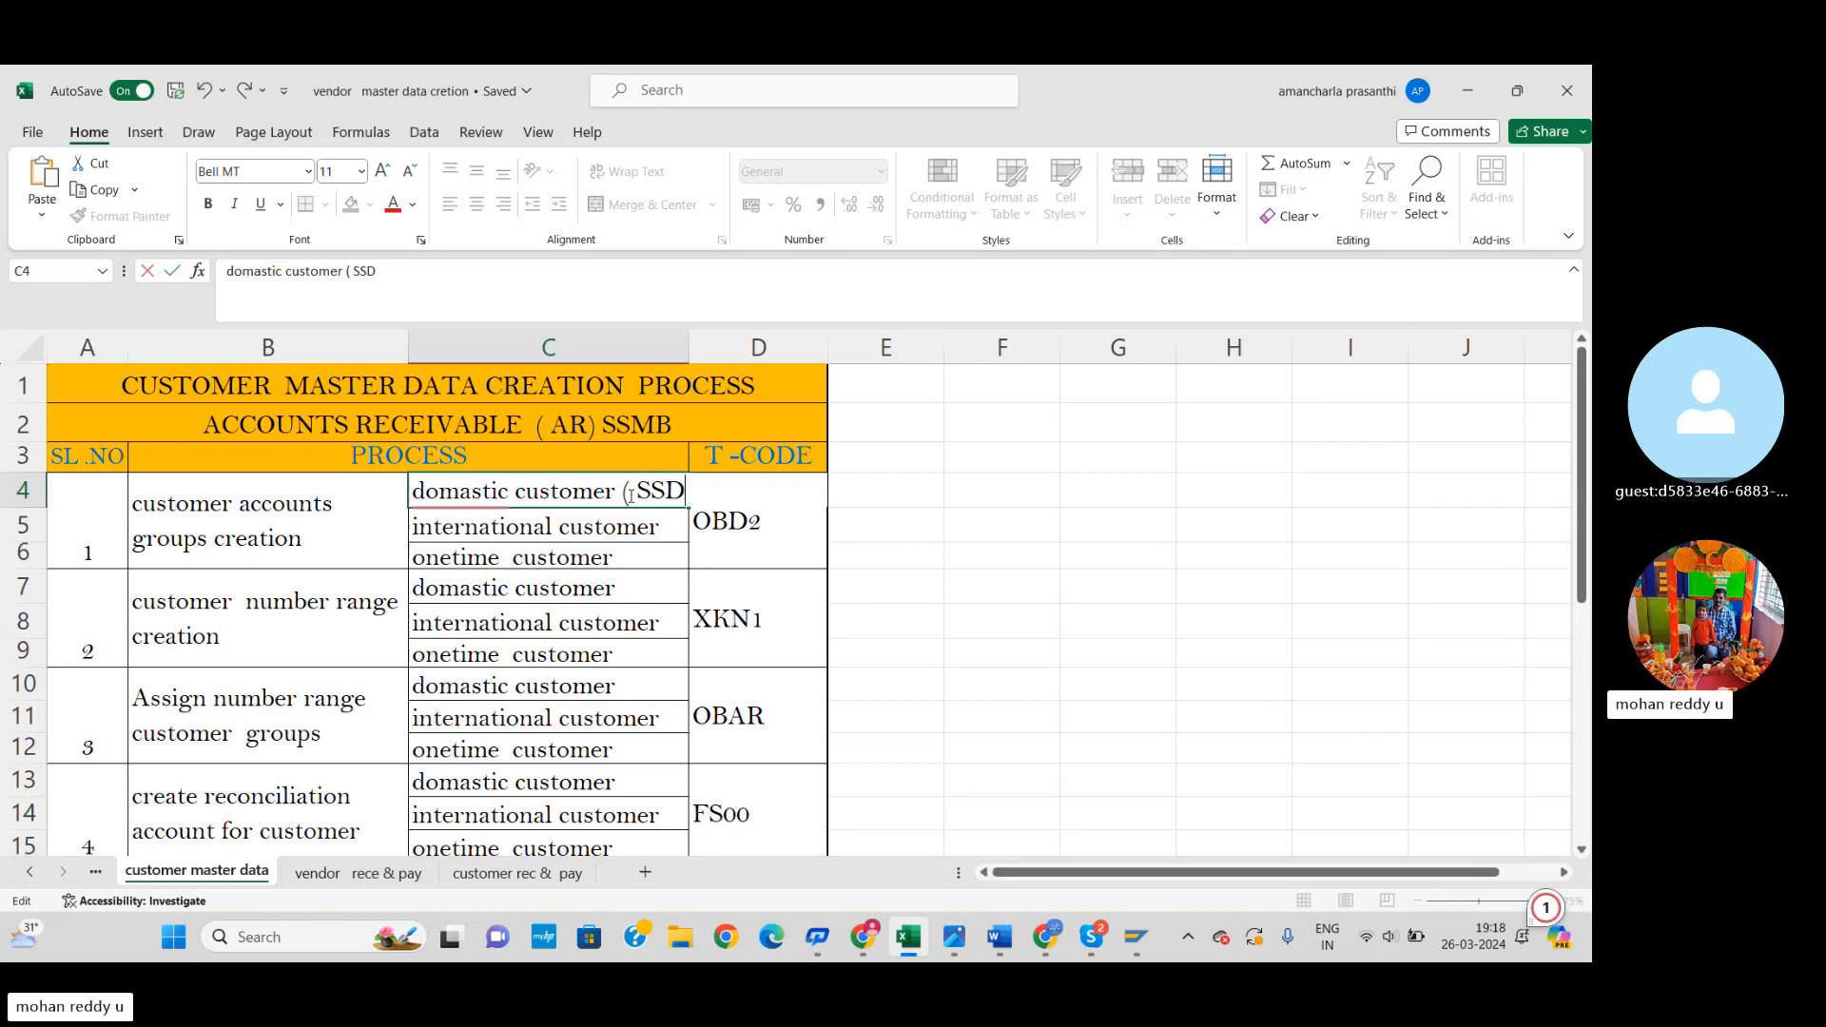
type("C)")
left_click(1006, 488)
left_click_drag(692, 347, 775, 363)
Step: Append (SSIC) to the international customer entry under customer accounts groups creation
double_click(678, 531)
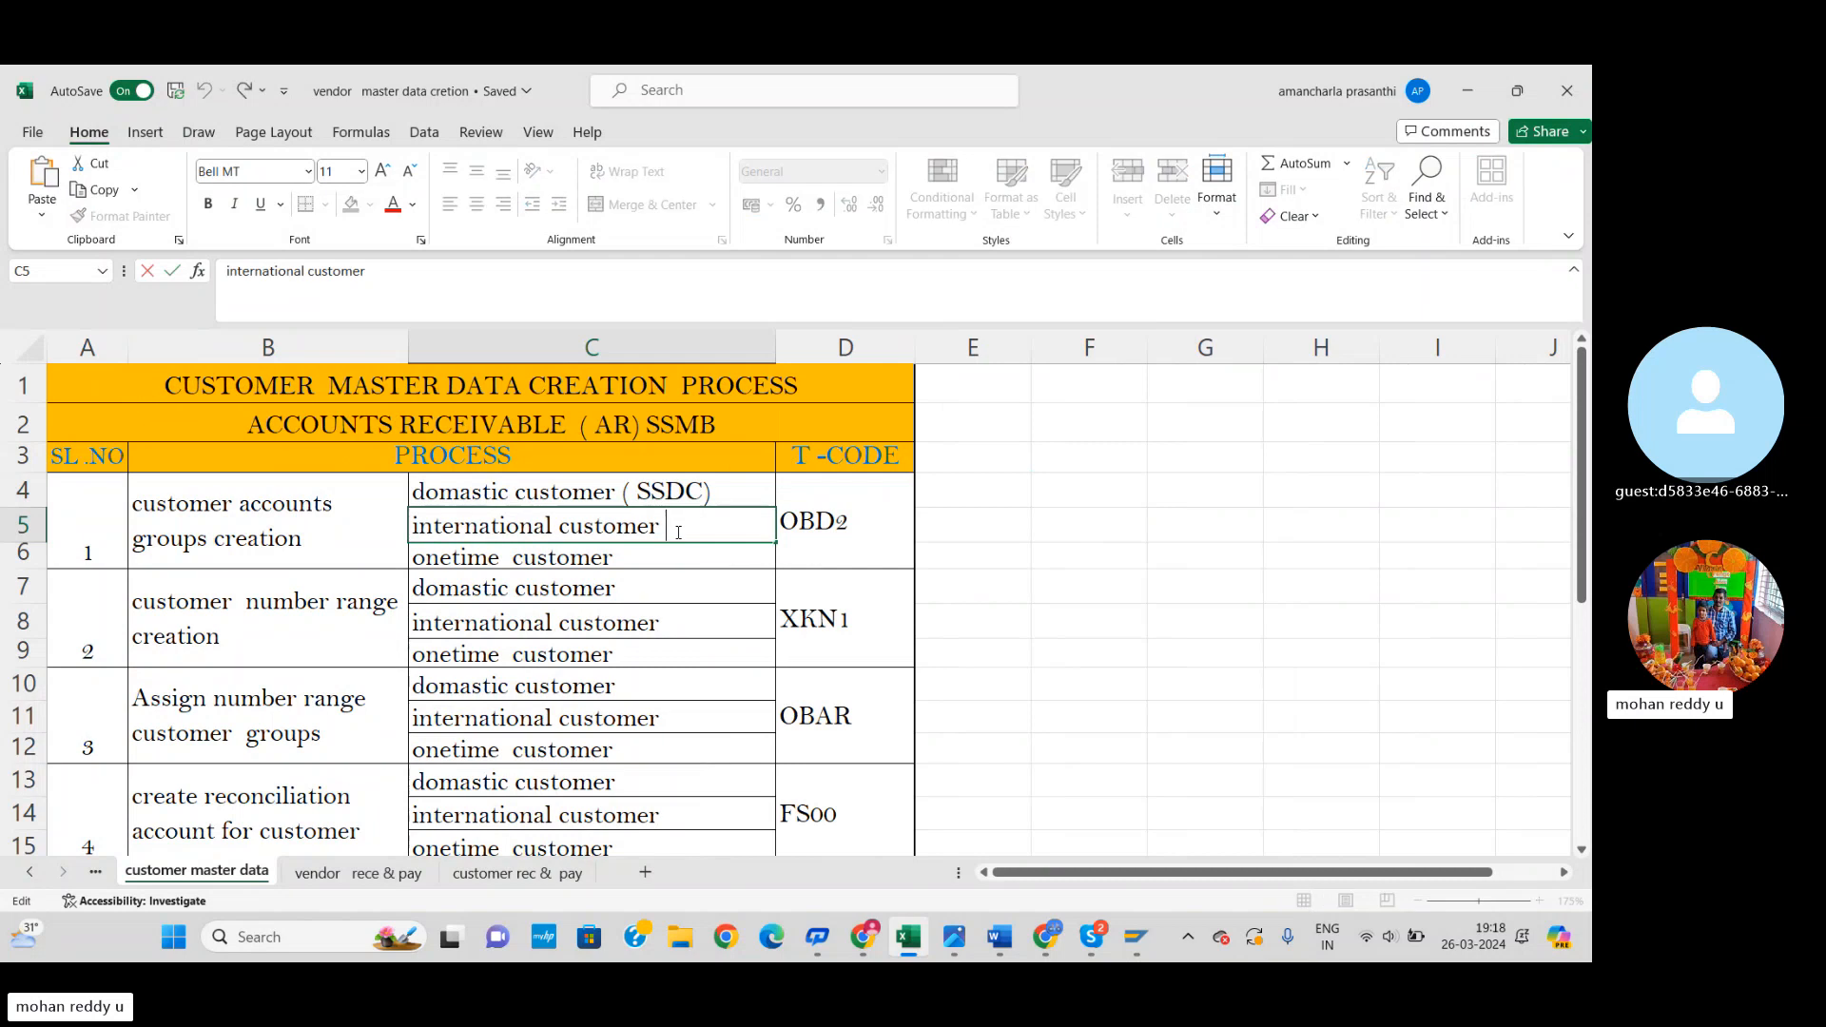
type("(SS")
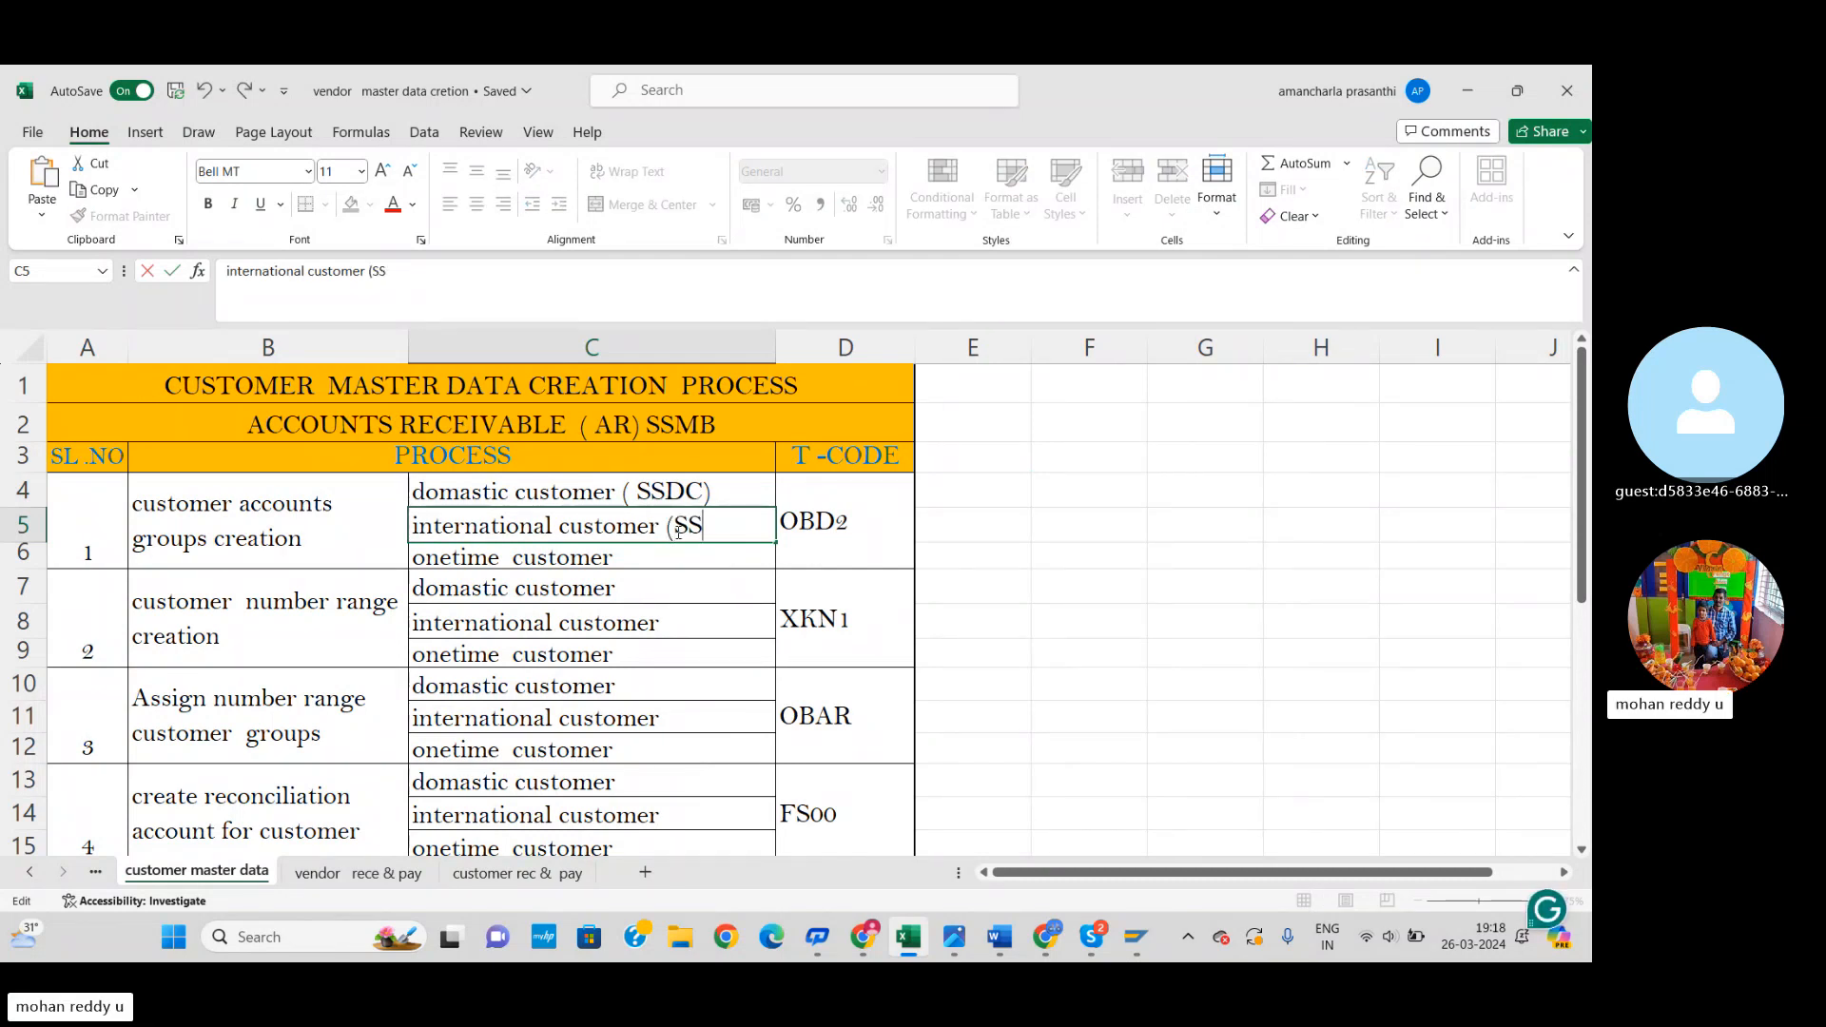
type("IC")
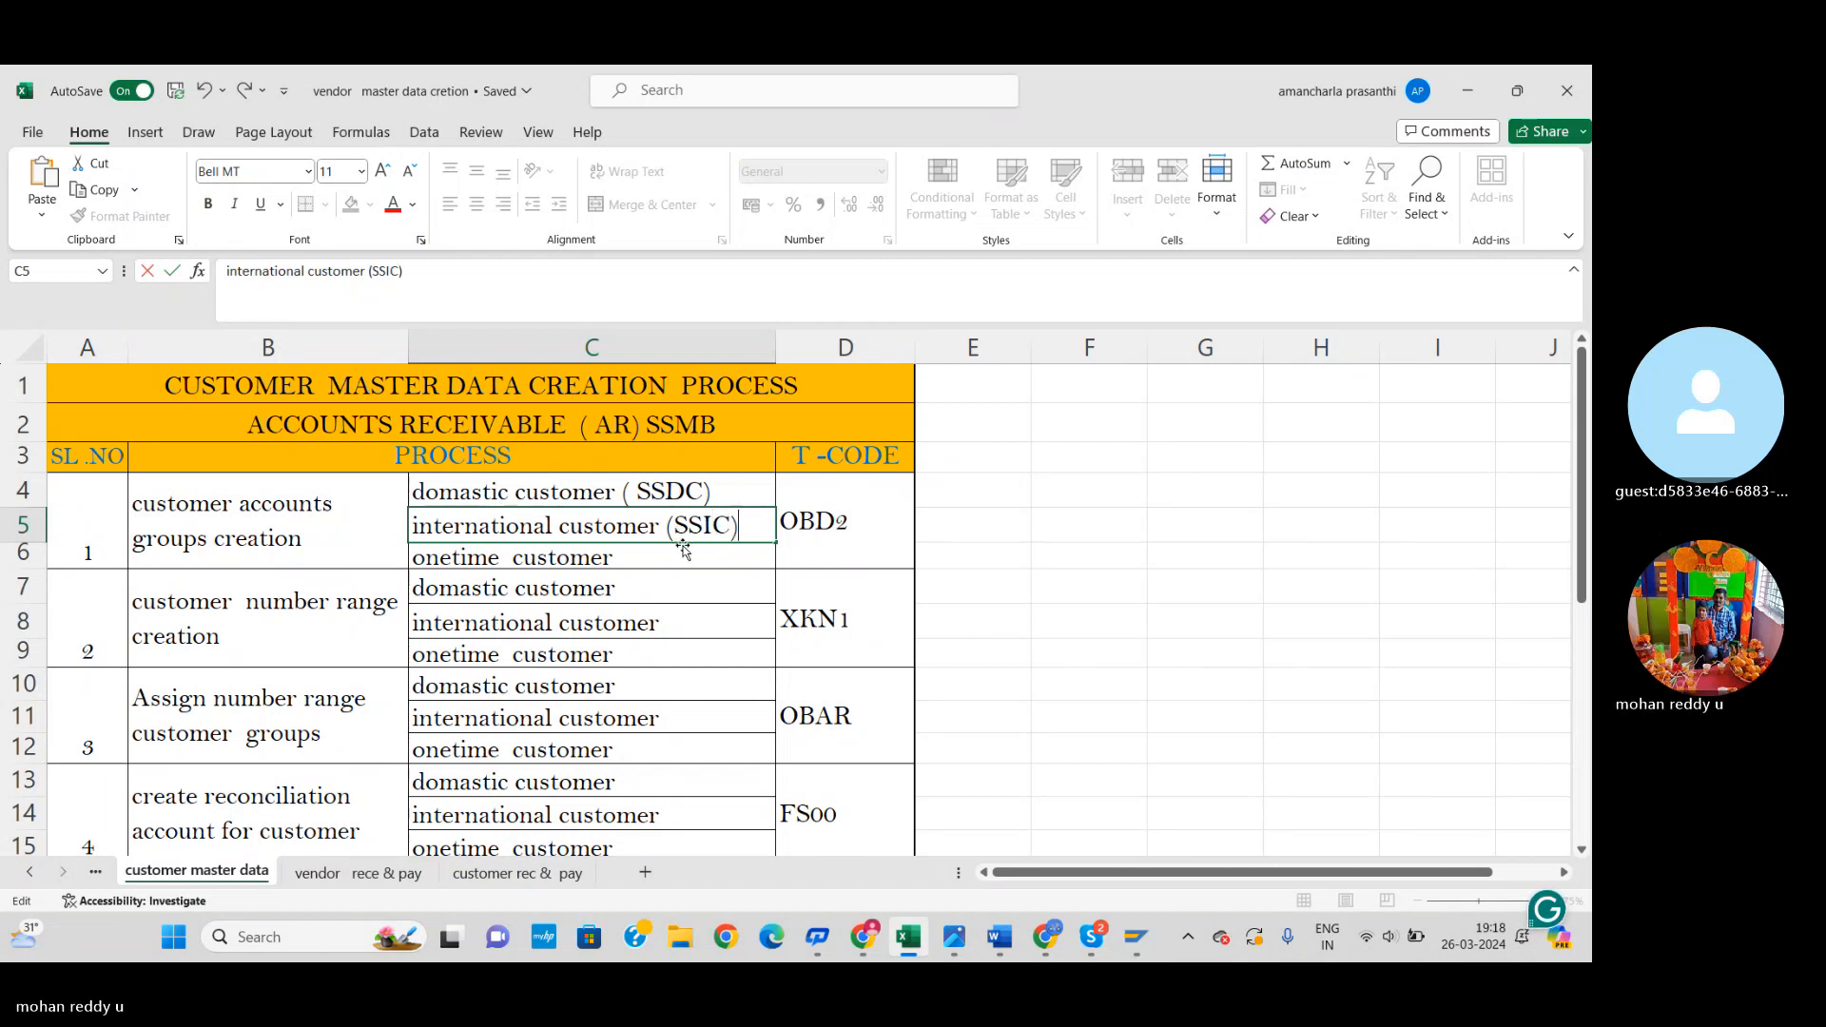
Step: Append (SSOC) to the onetime customer entry under customer accounts groups creation
double_click(674, 561)
left_click(748, 658)
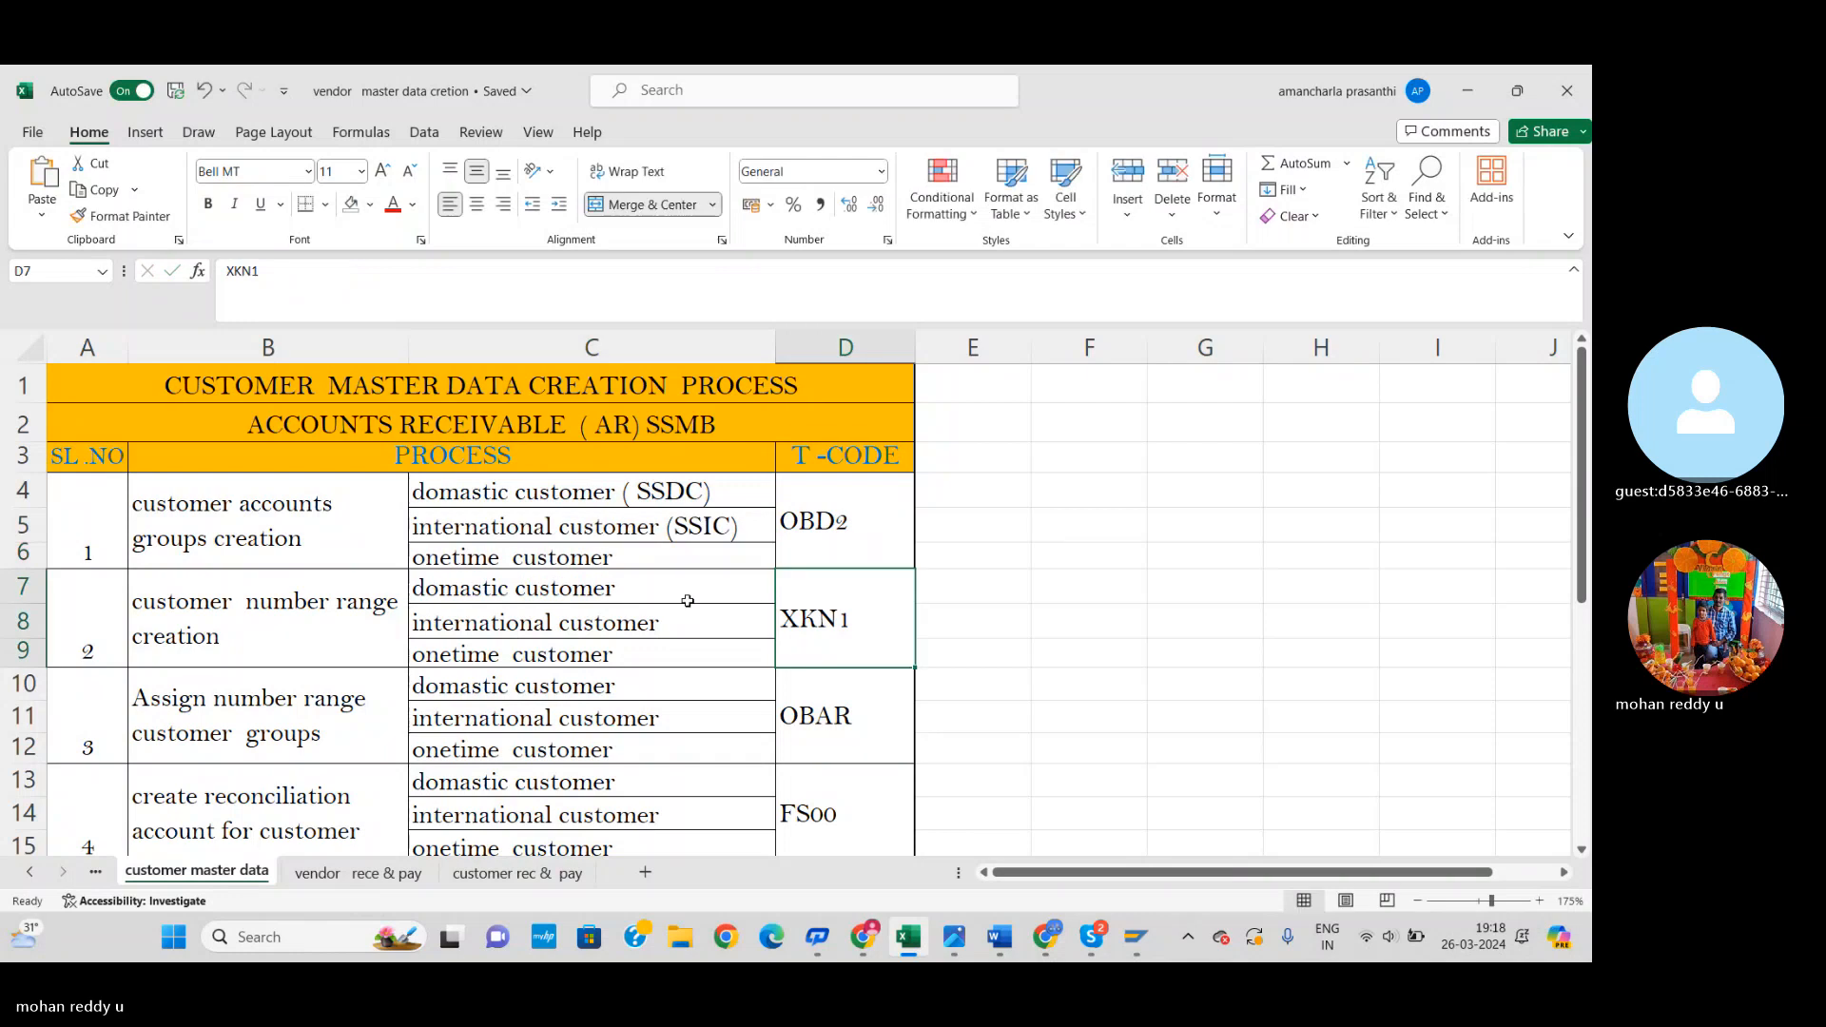
double_click(636, 558)
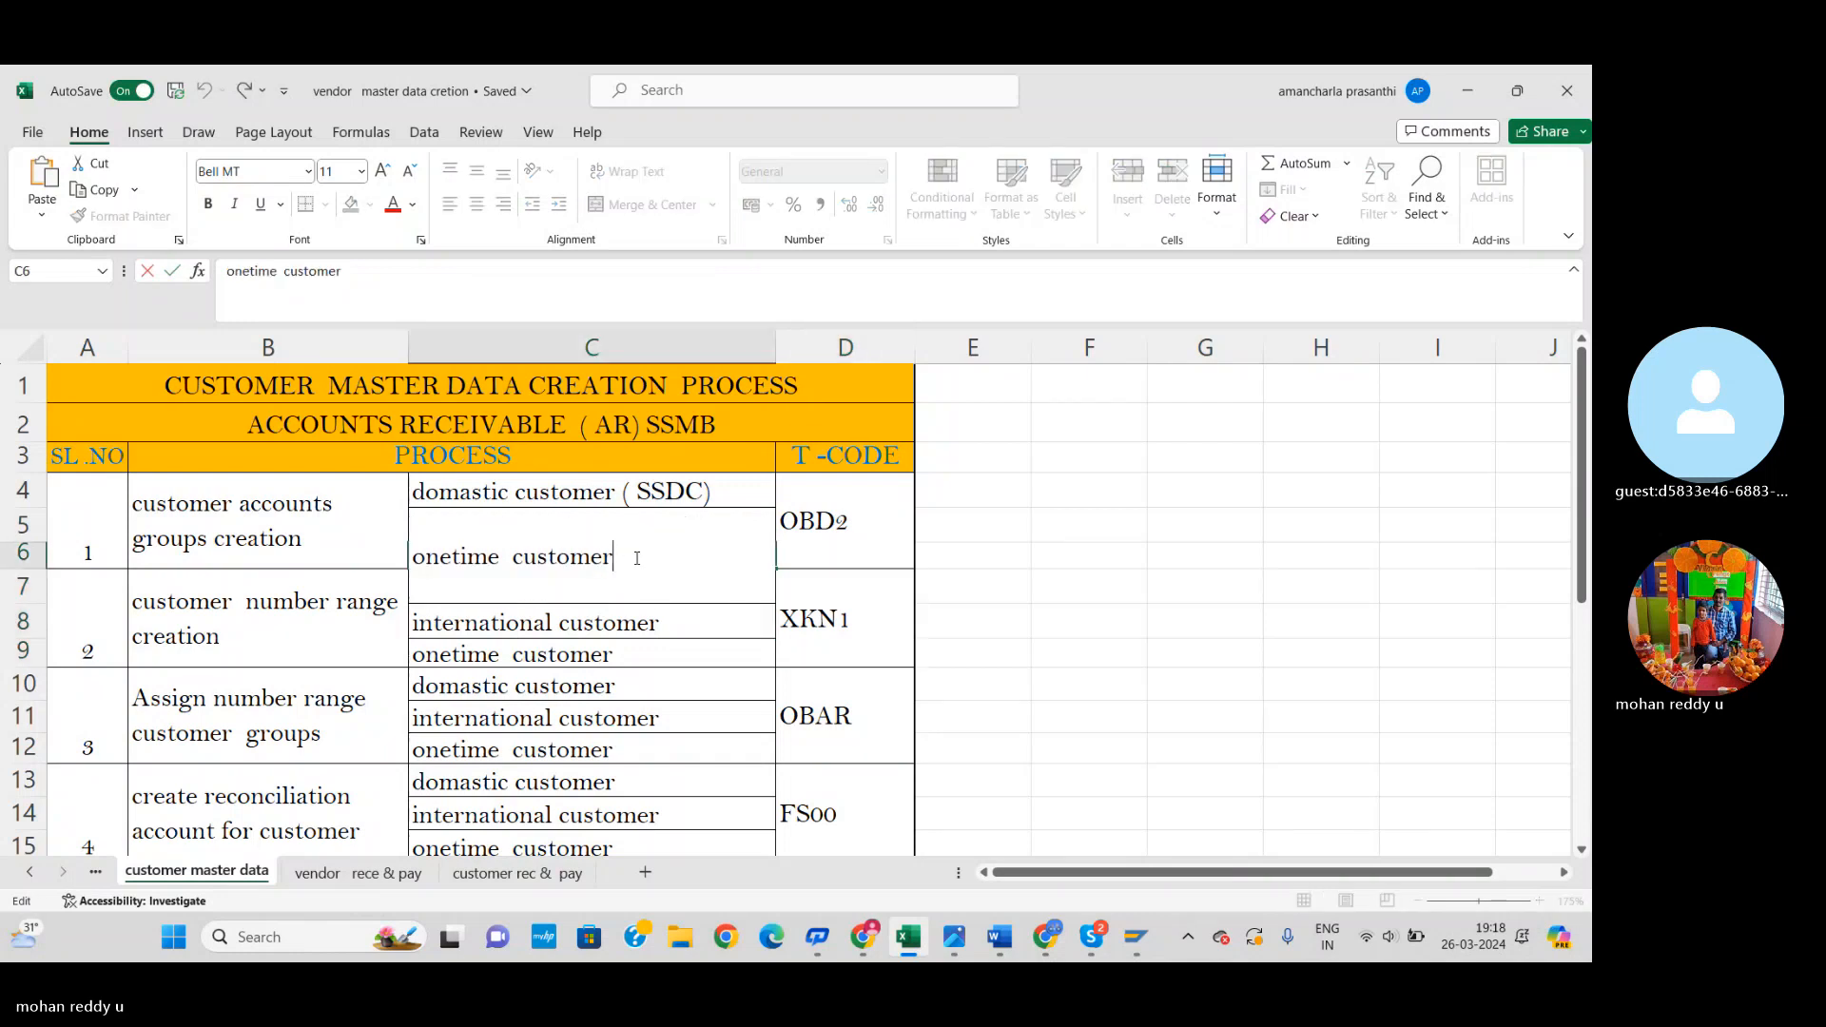
type("(SSM")
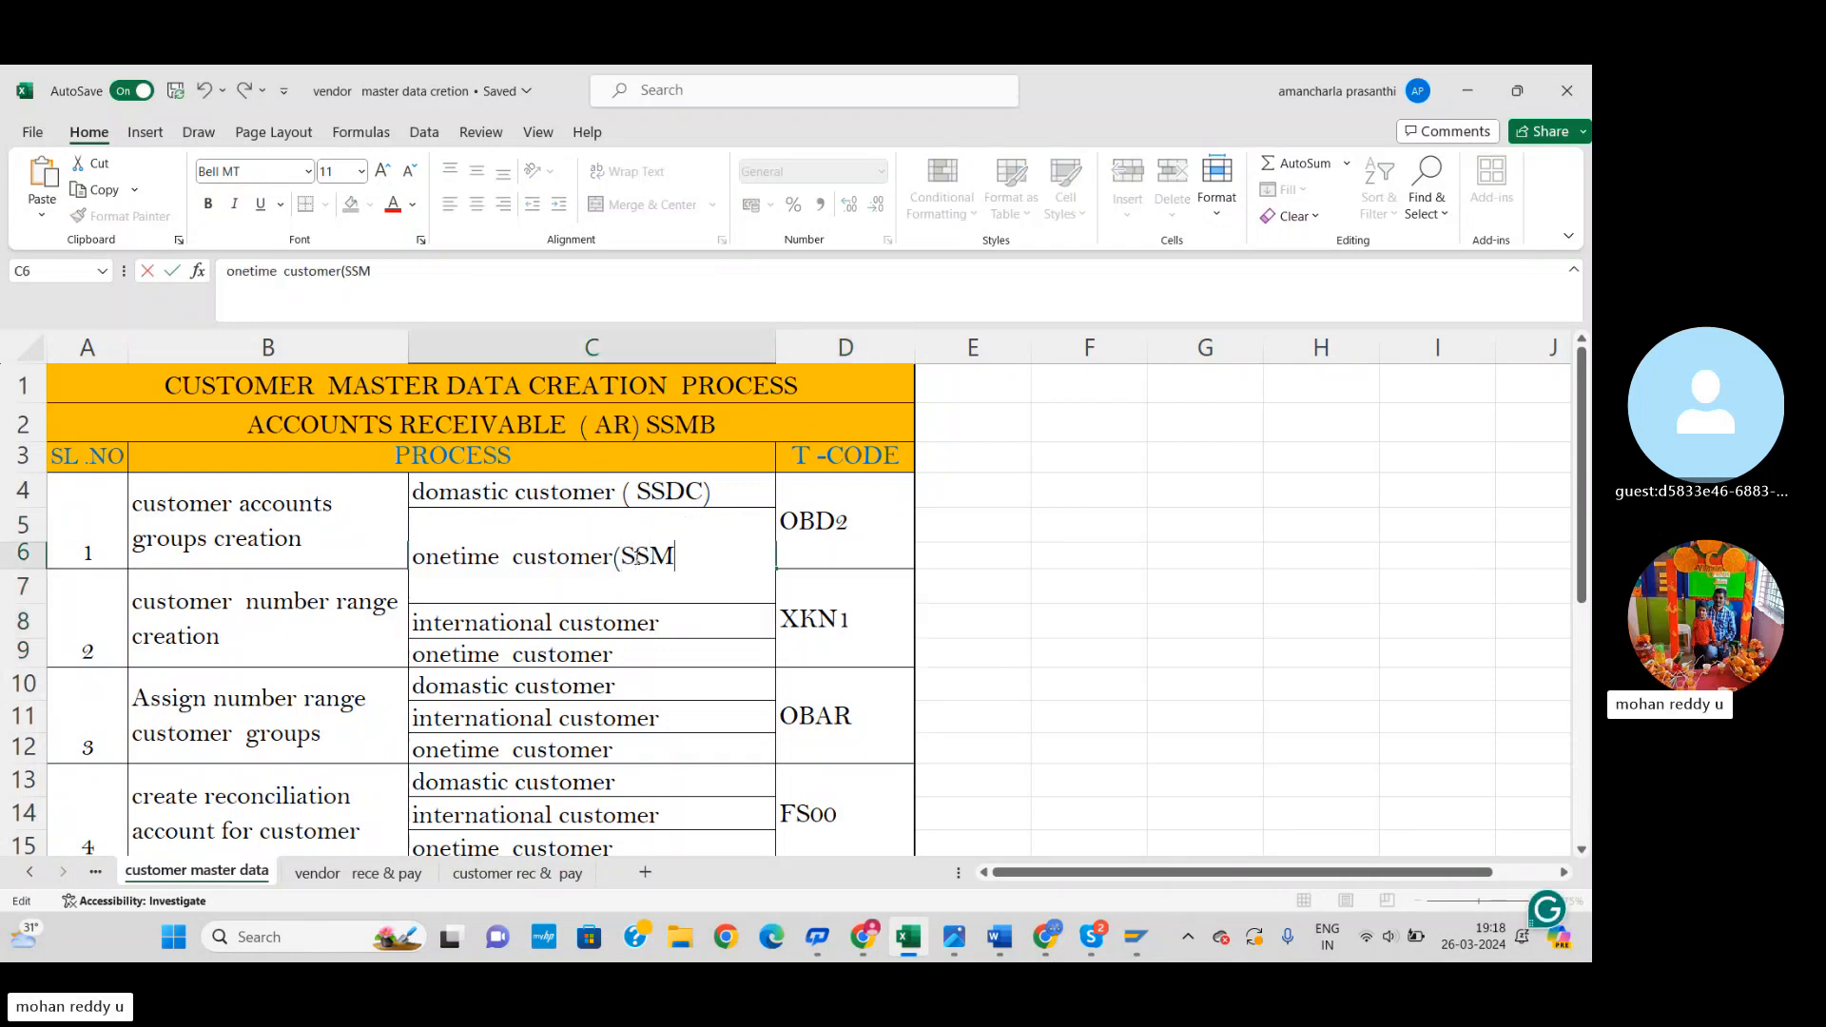
key("BackSpace")
type("OC)")
left_click(999, 514)
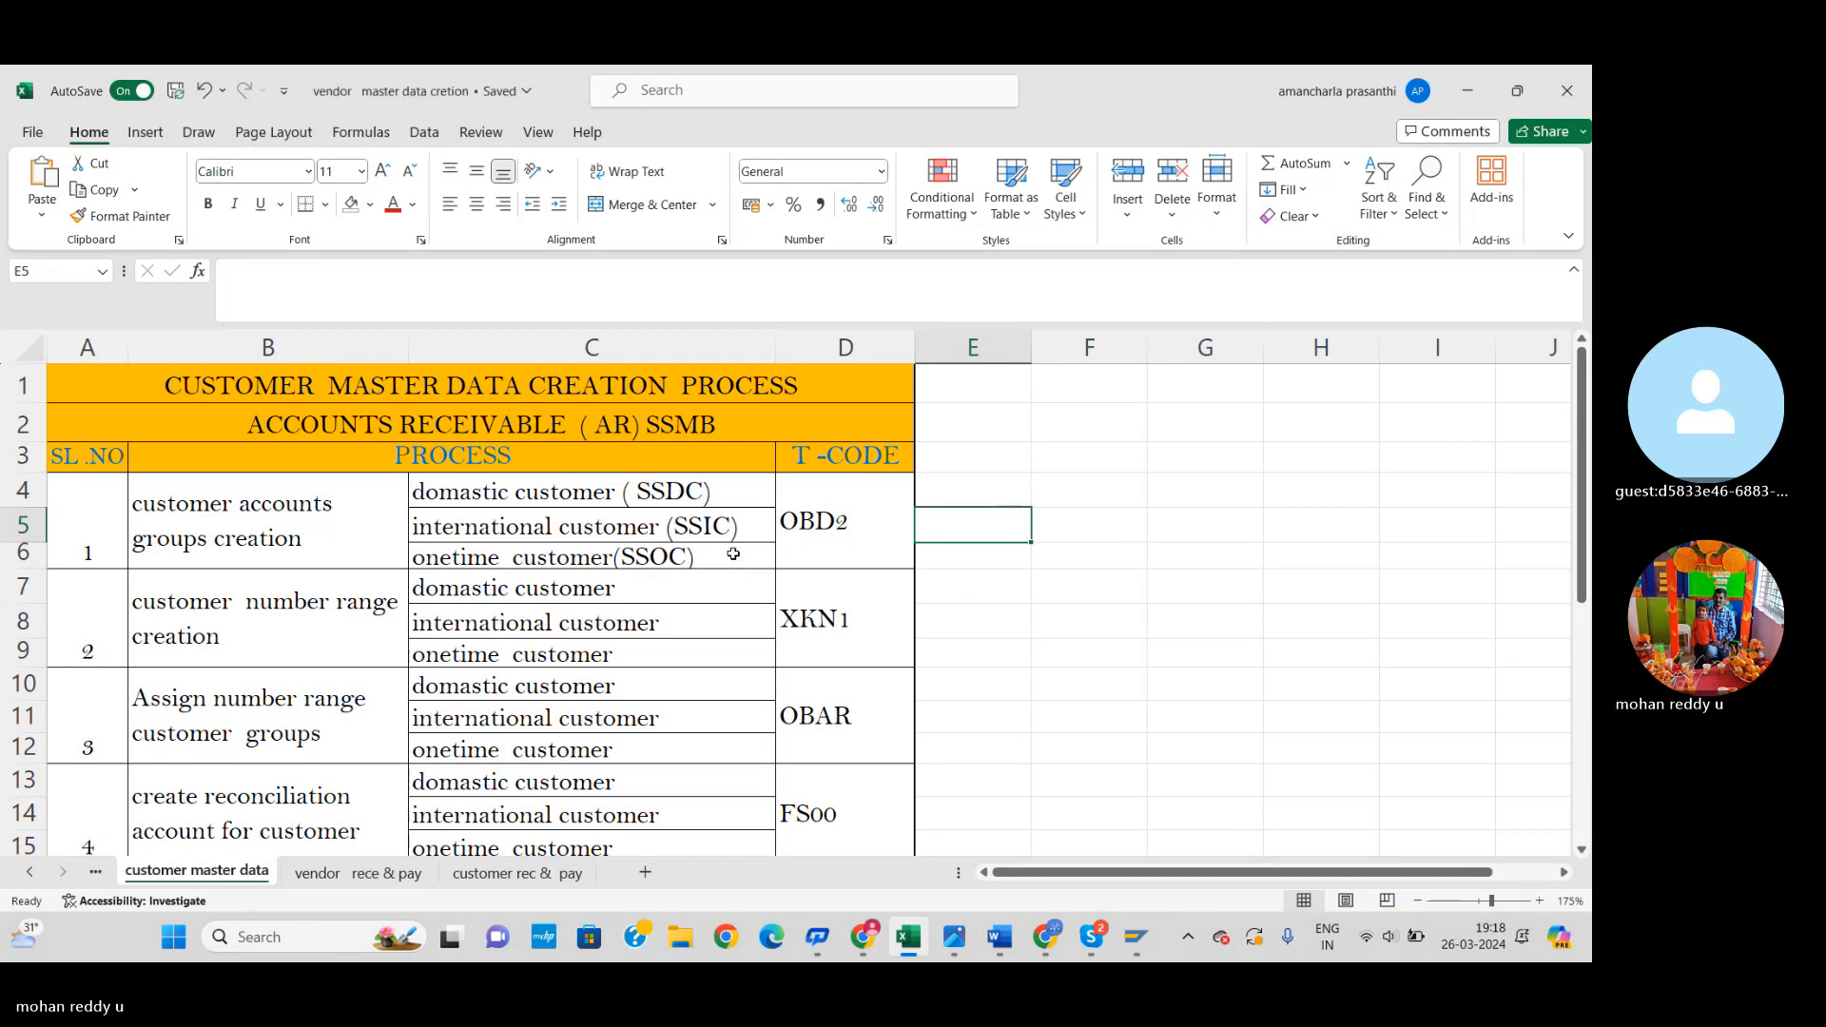
Step: Switch to SAP and set the account group of the new entry to SSDC
key("alt+Tab")
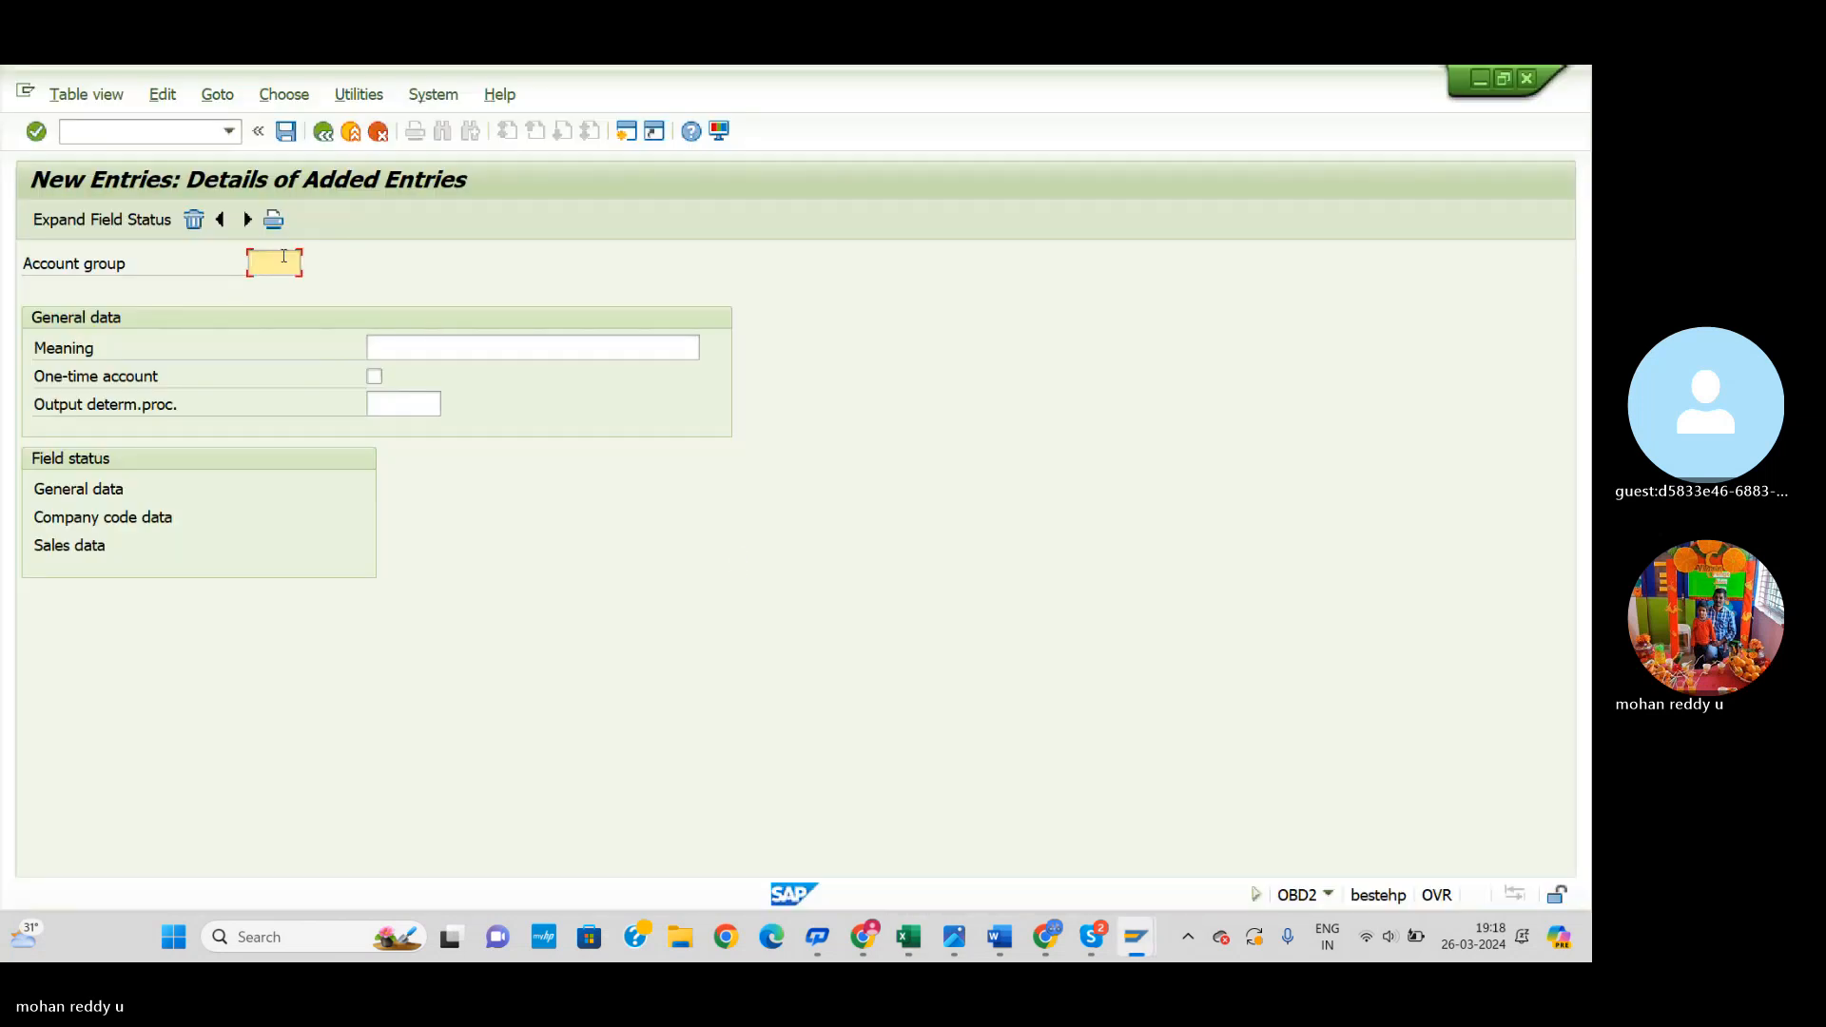
type("SS")
type("DC")
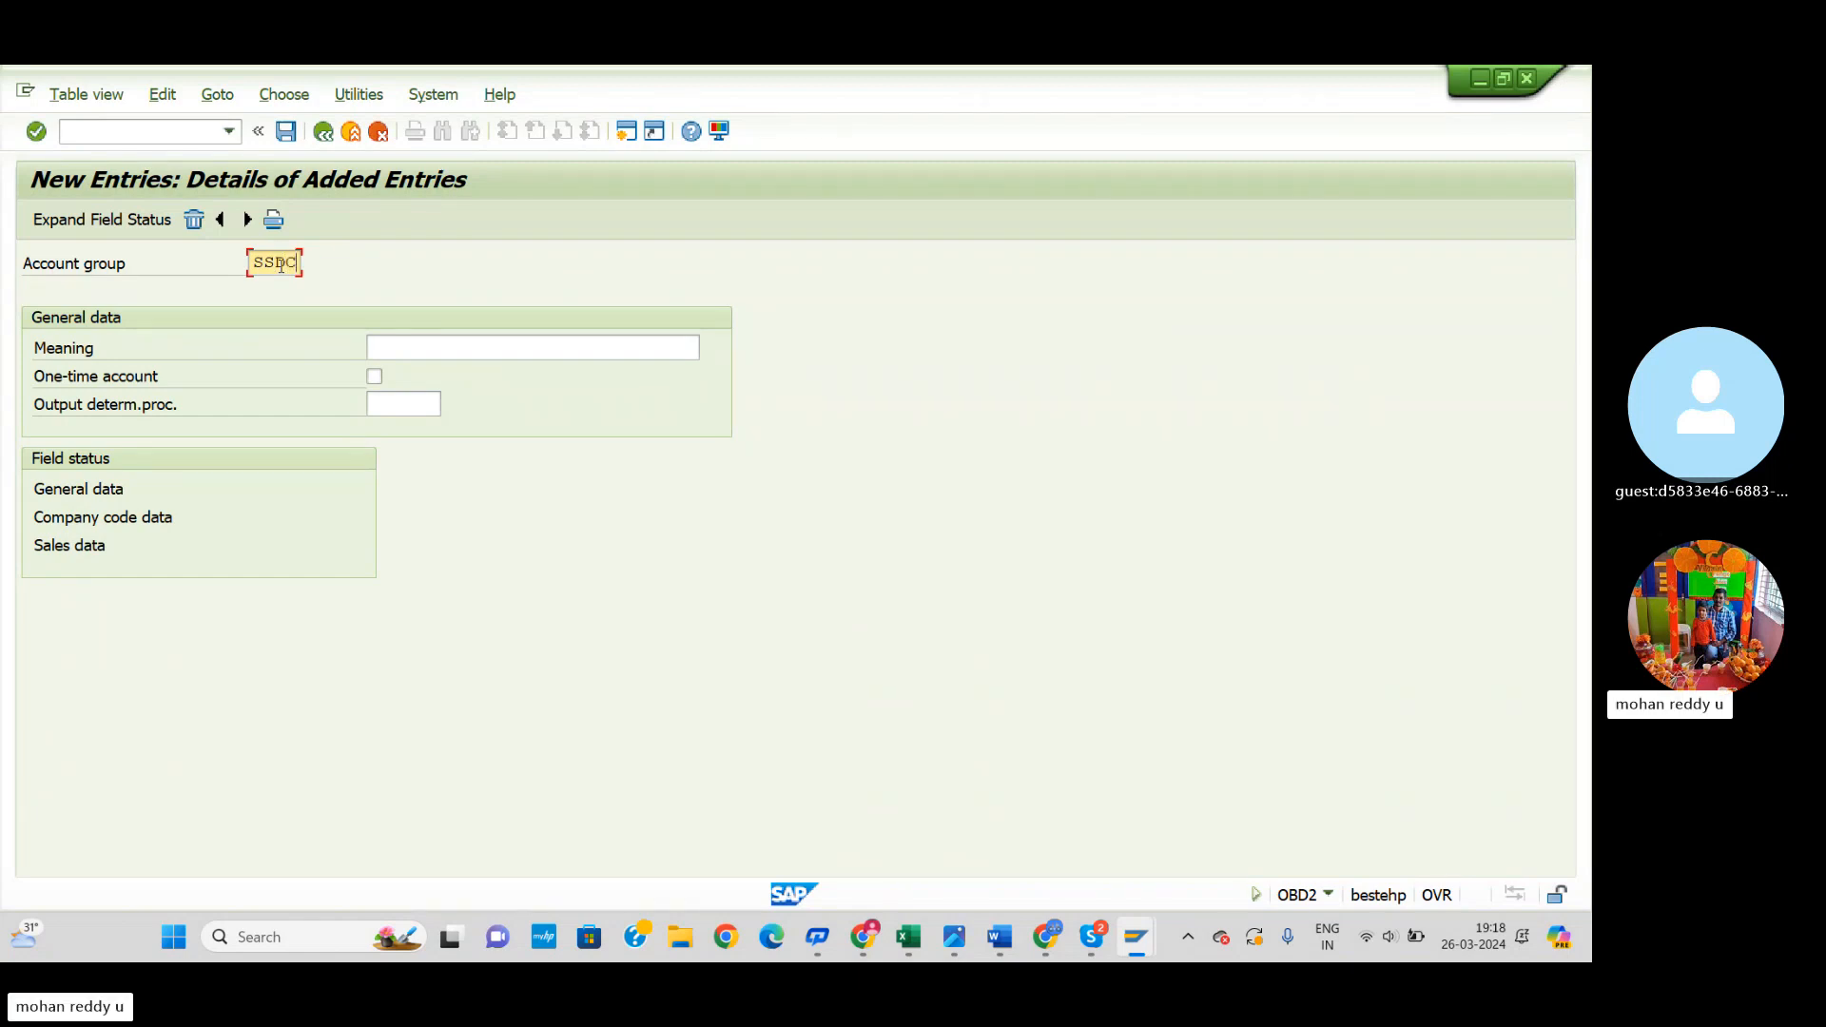
Step: Set the meaning of account group SSDC to DOMASTIC CUSROMER GROUP SSMB
left_click(398, 349)
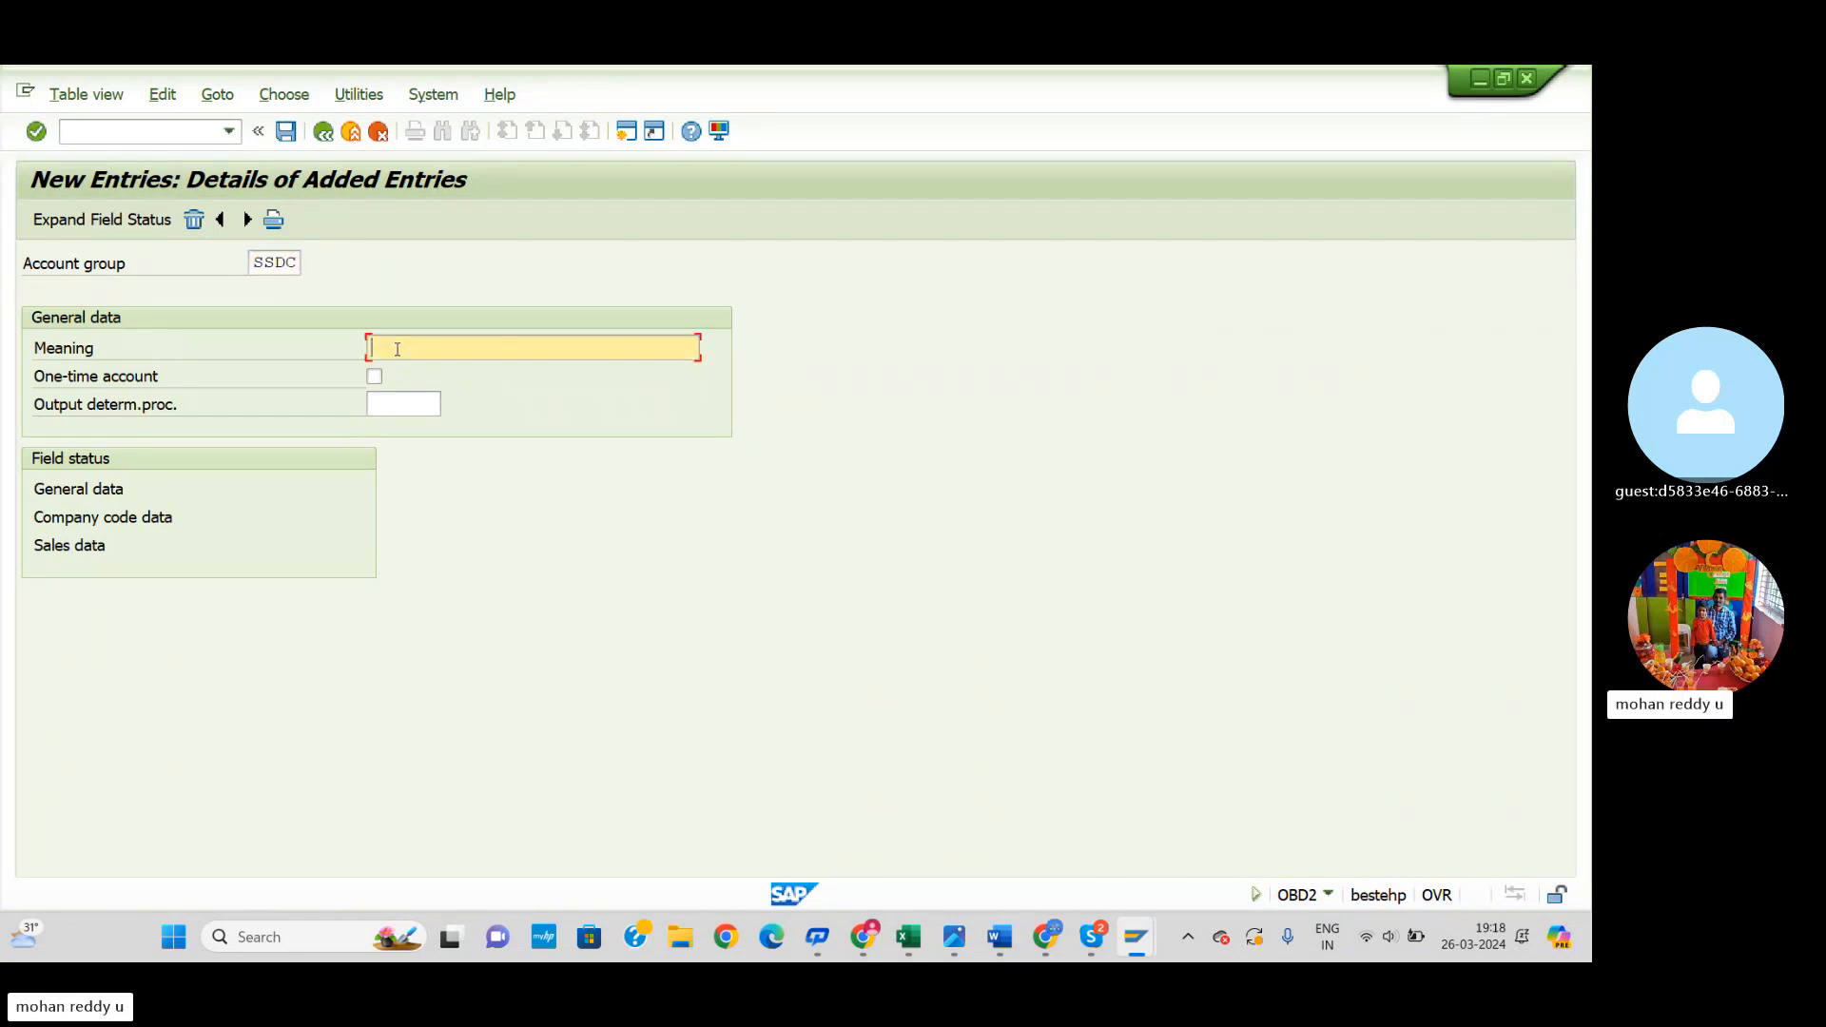
type("SUB")
key("BackSpace")
key("BackSpace")
key("BackSpace")
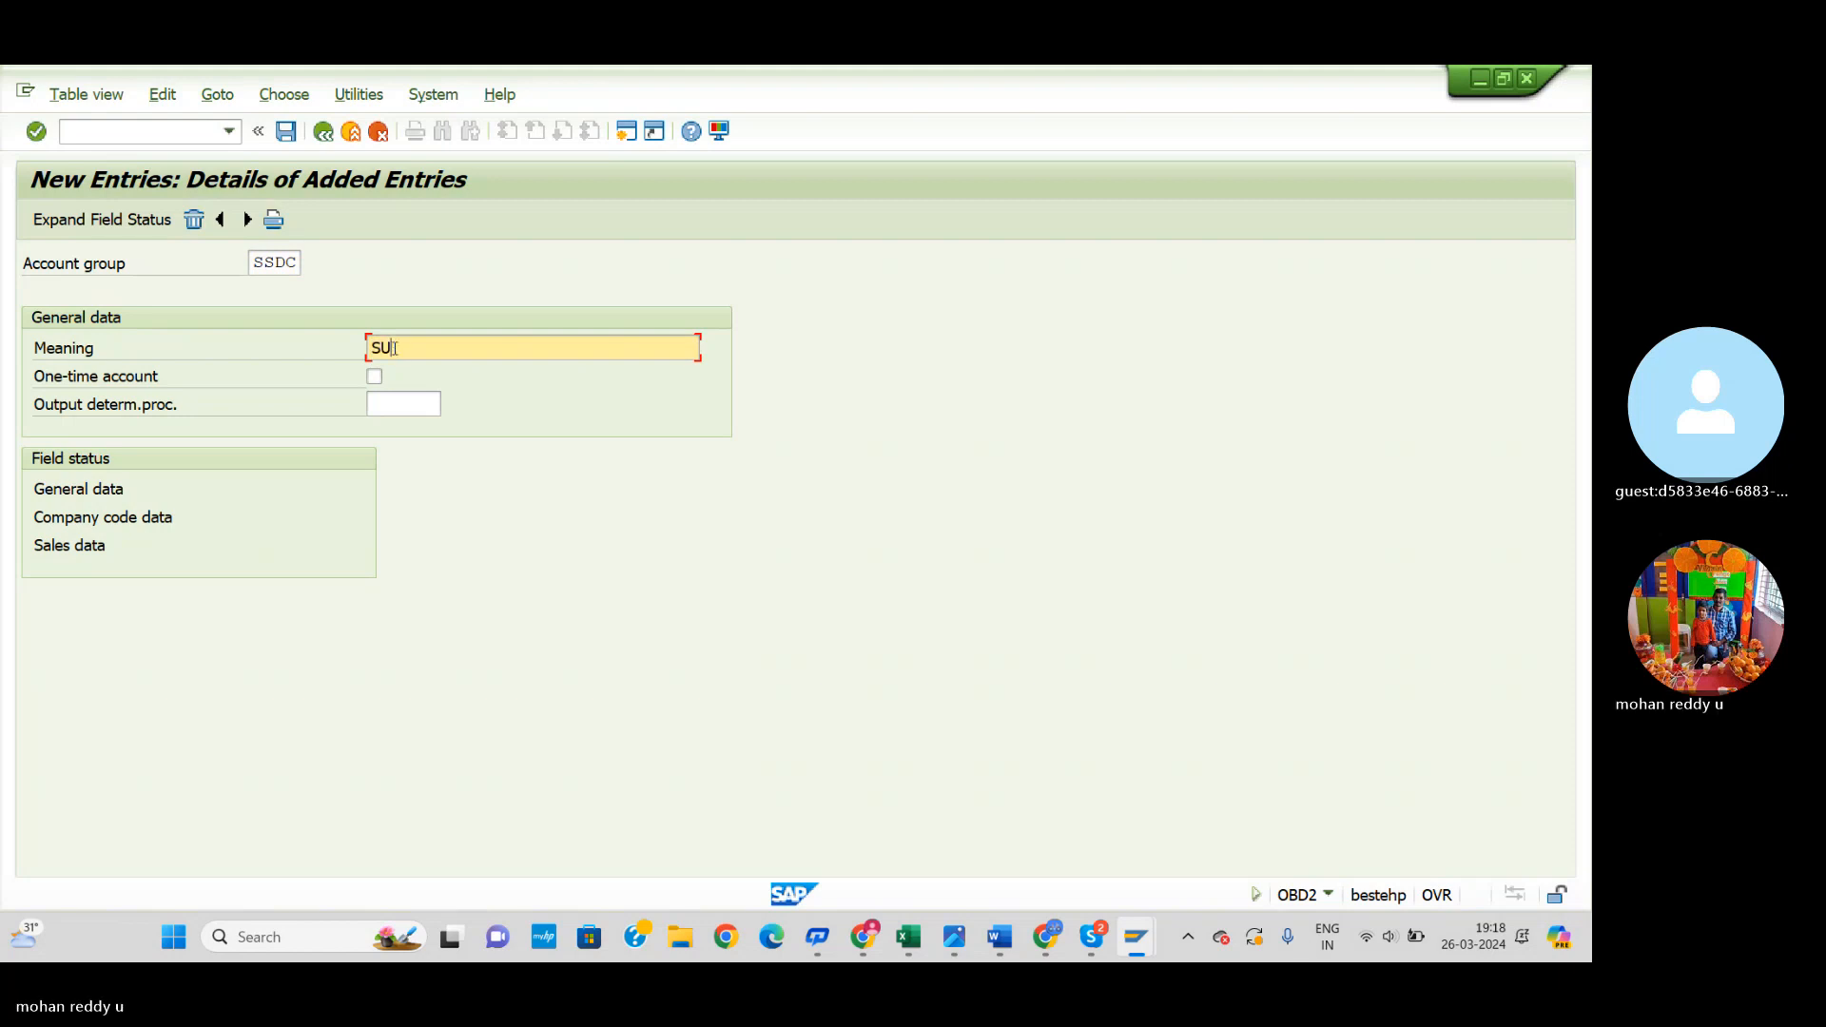
type("DOMAS")
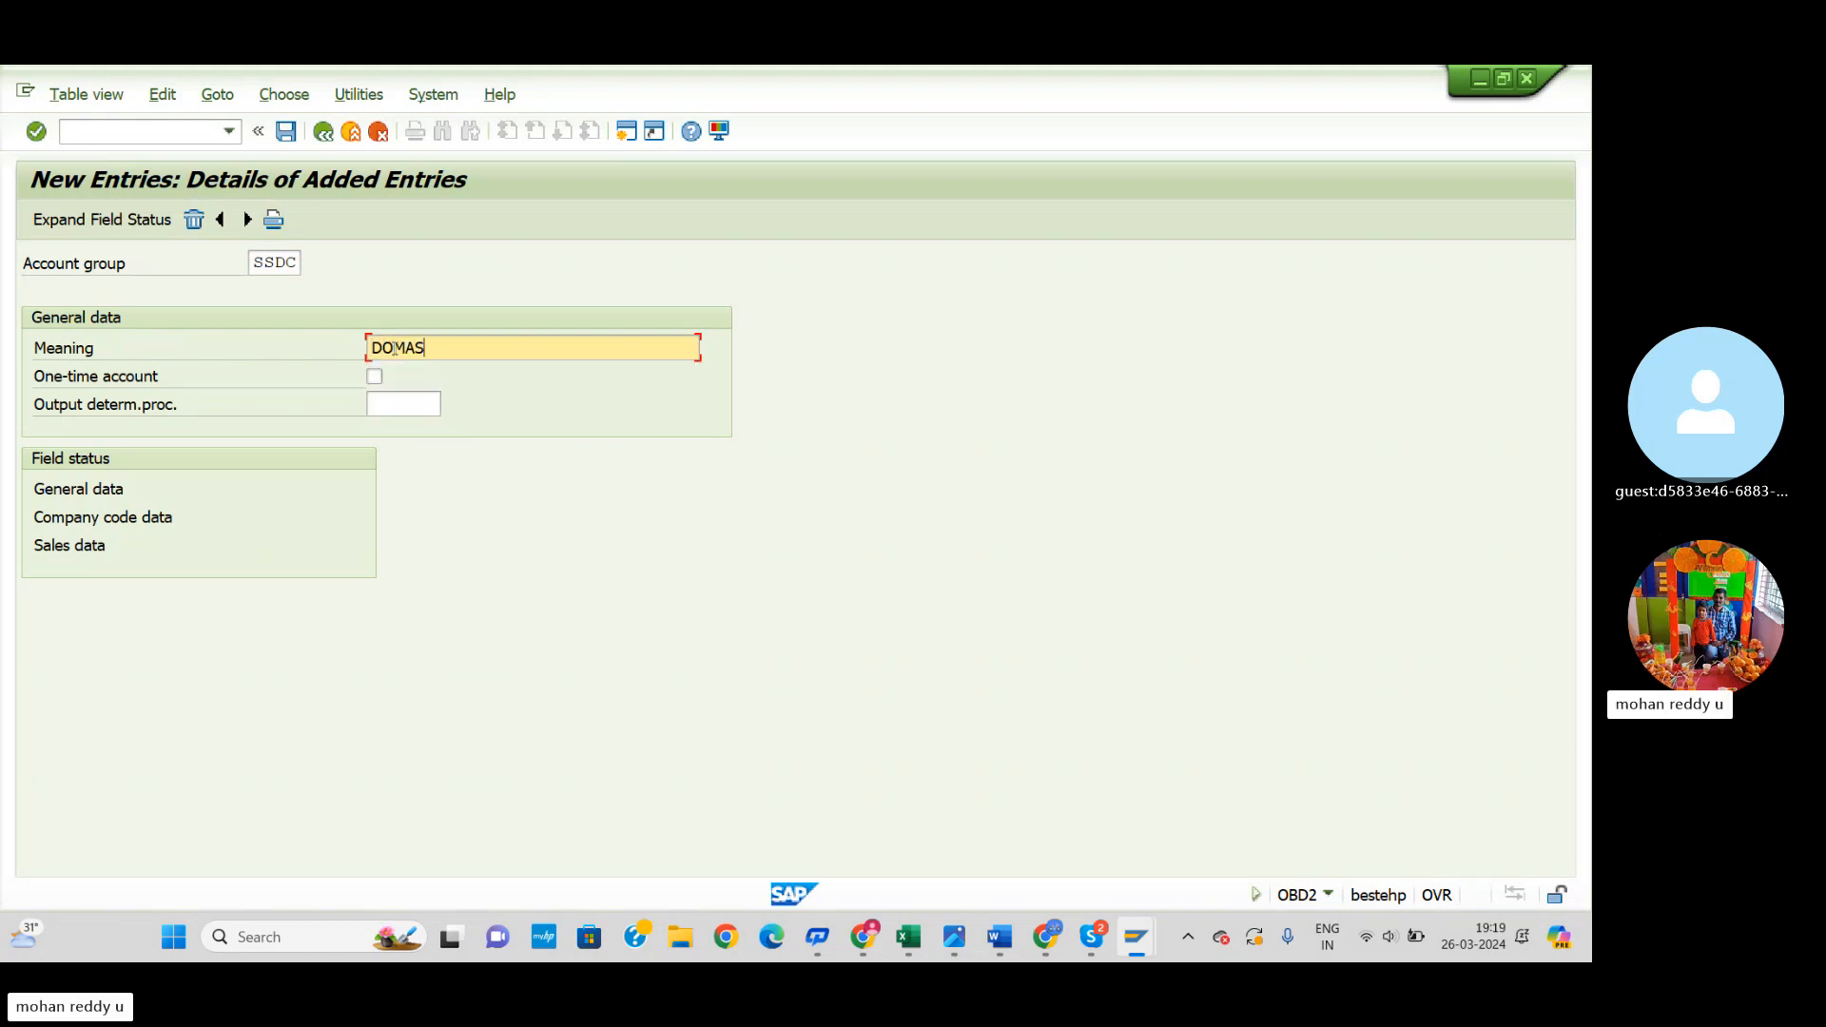
type("TIC CUS")
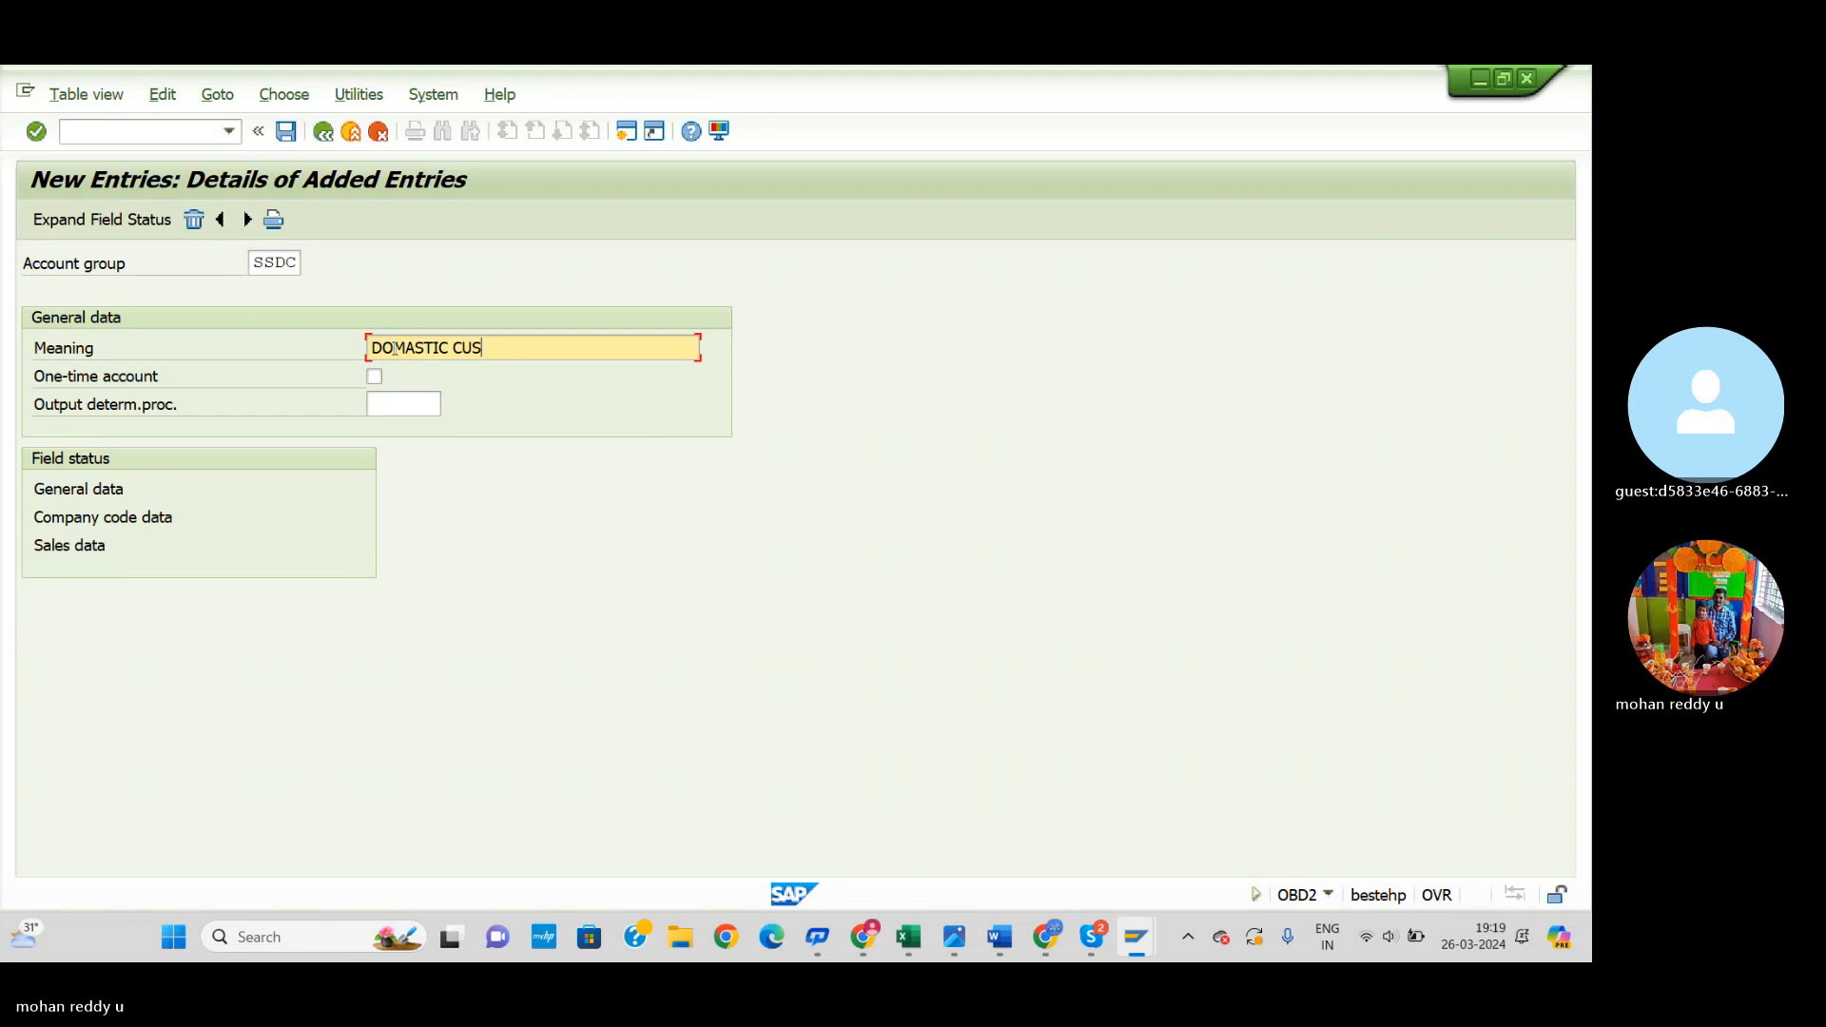
type("ROMER G")
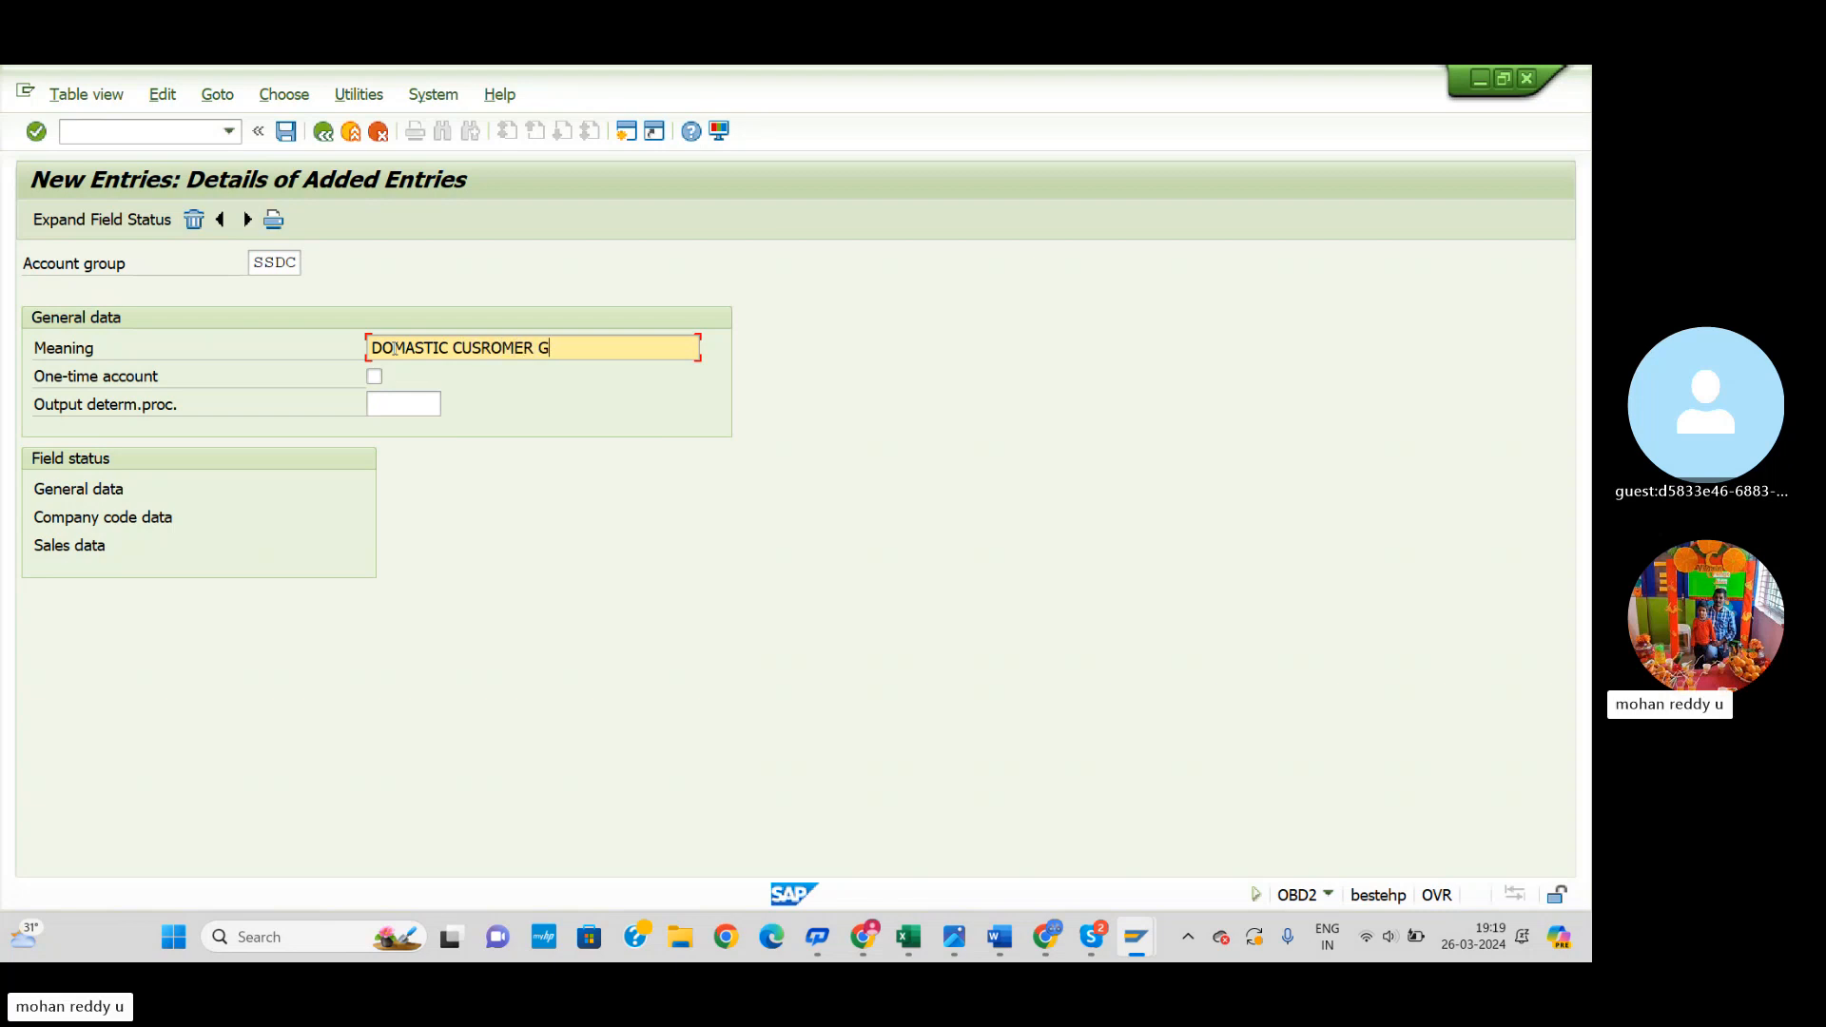
type("REO")
key("BackSpace")
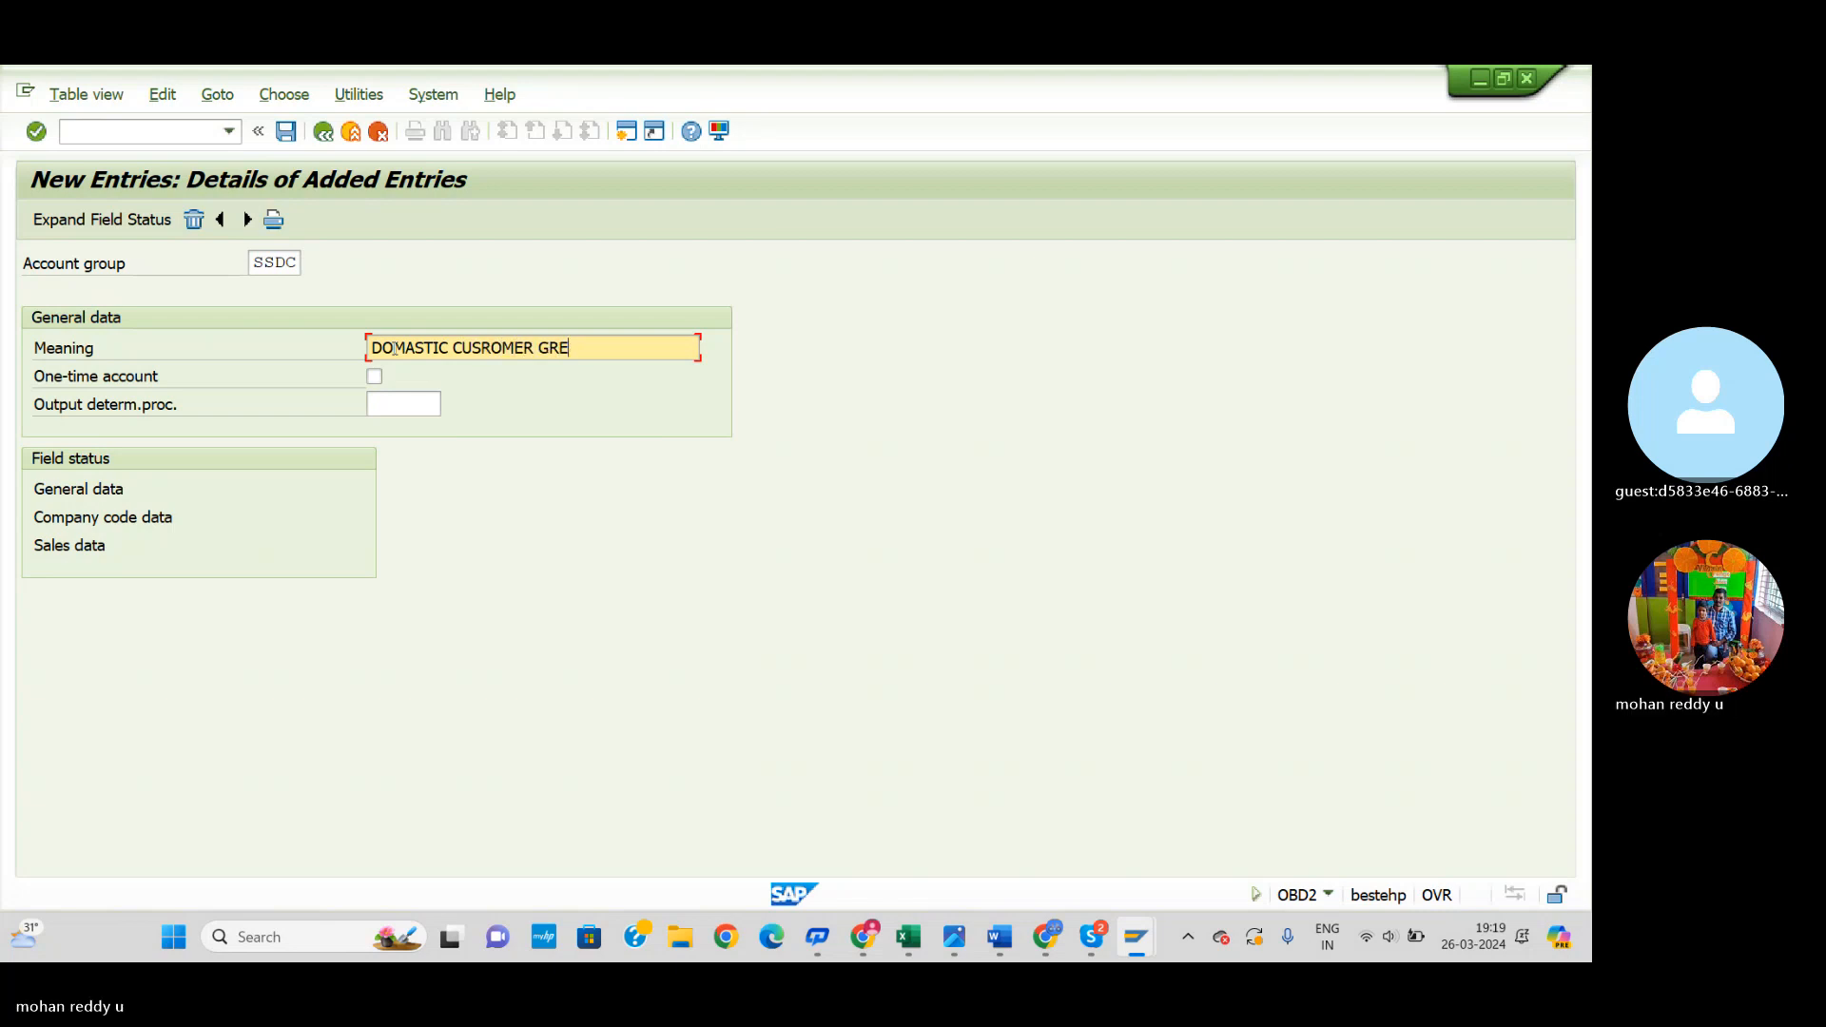
type("UP")
key("BackSpace")
key("BackSpace")
type("OUP FOR")
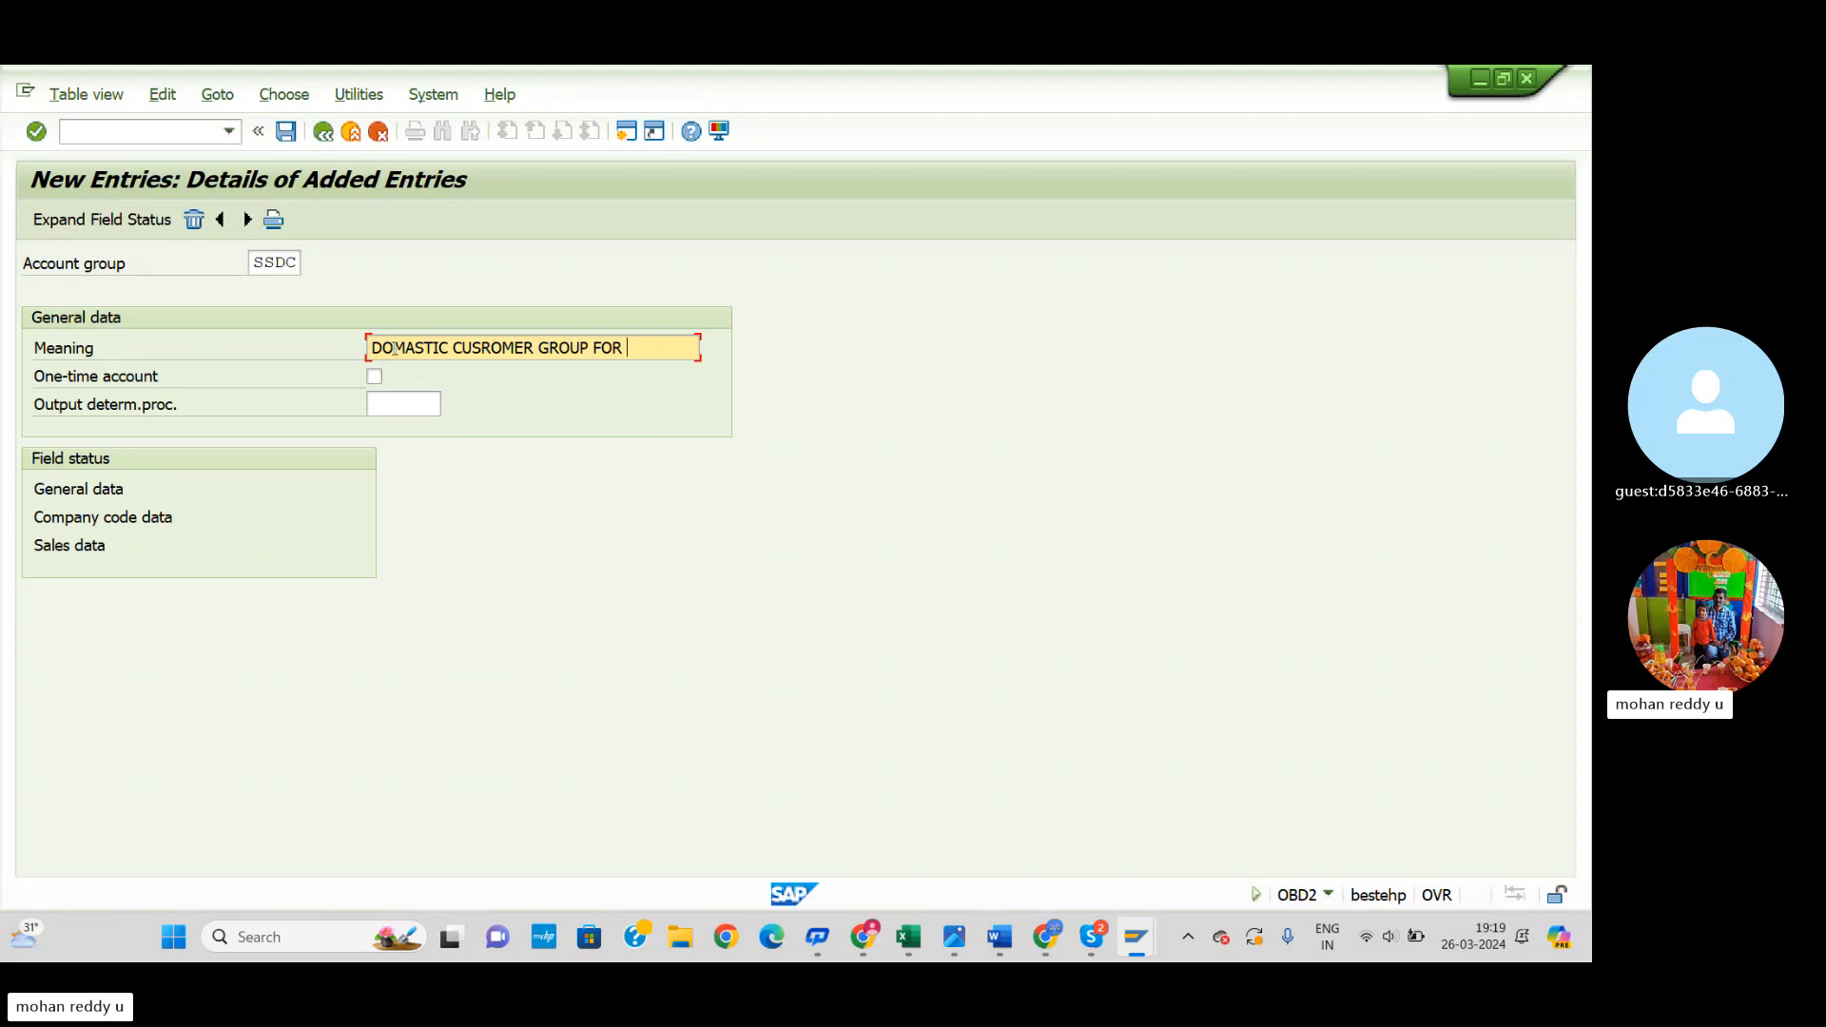
type(" SS")
left_click(628, 348)
key("BackSpace")
key("BackSpace")
key("BackSpace")
key("BackSpace")
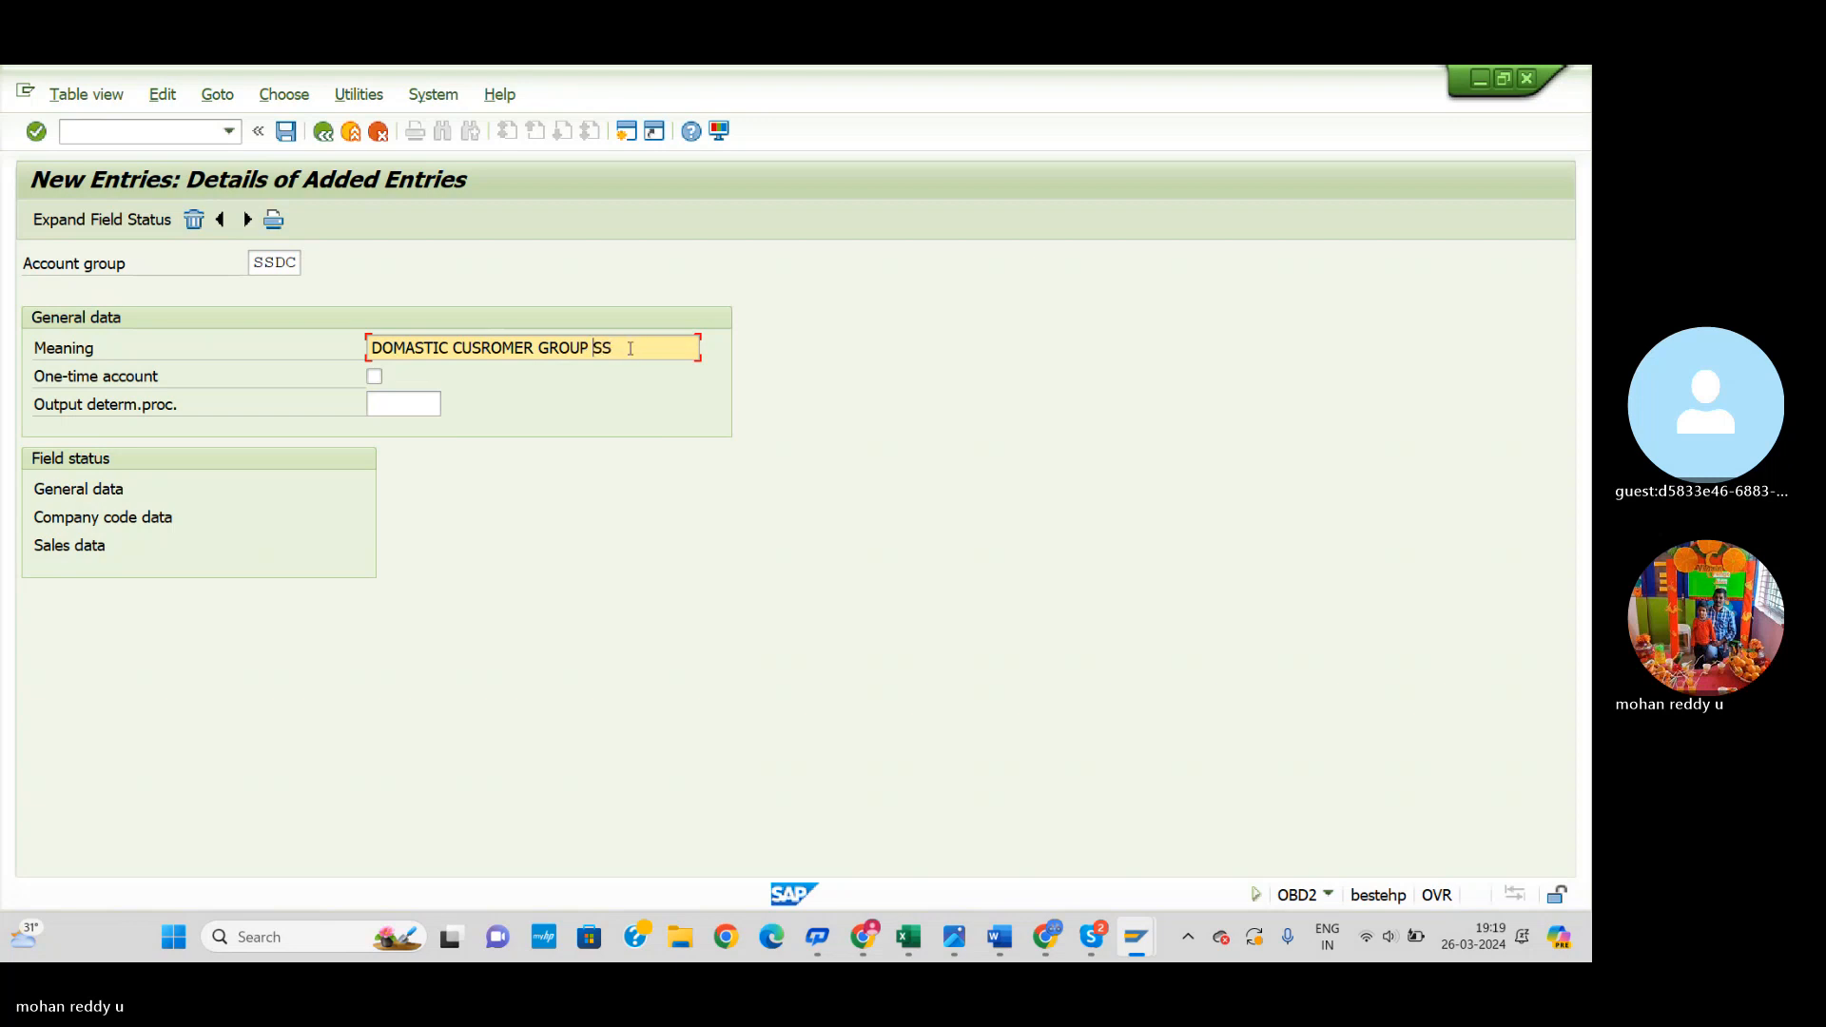
left_click(629, 348)
type("ME")
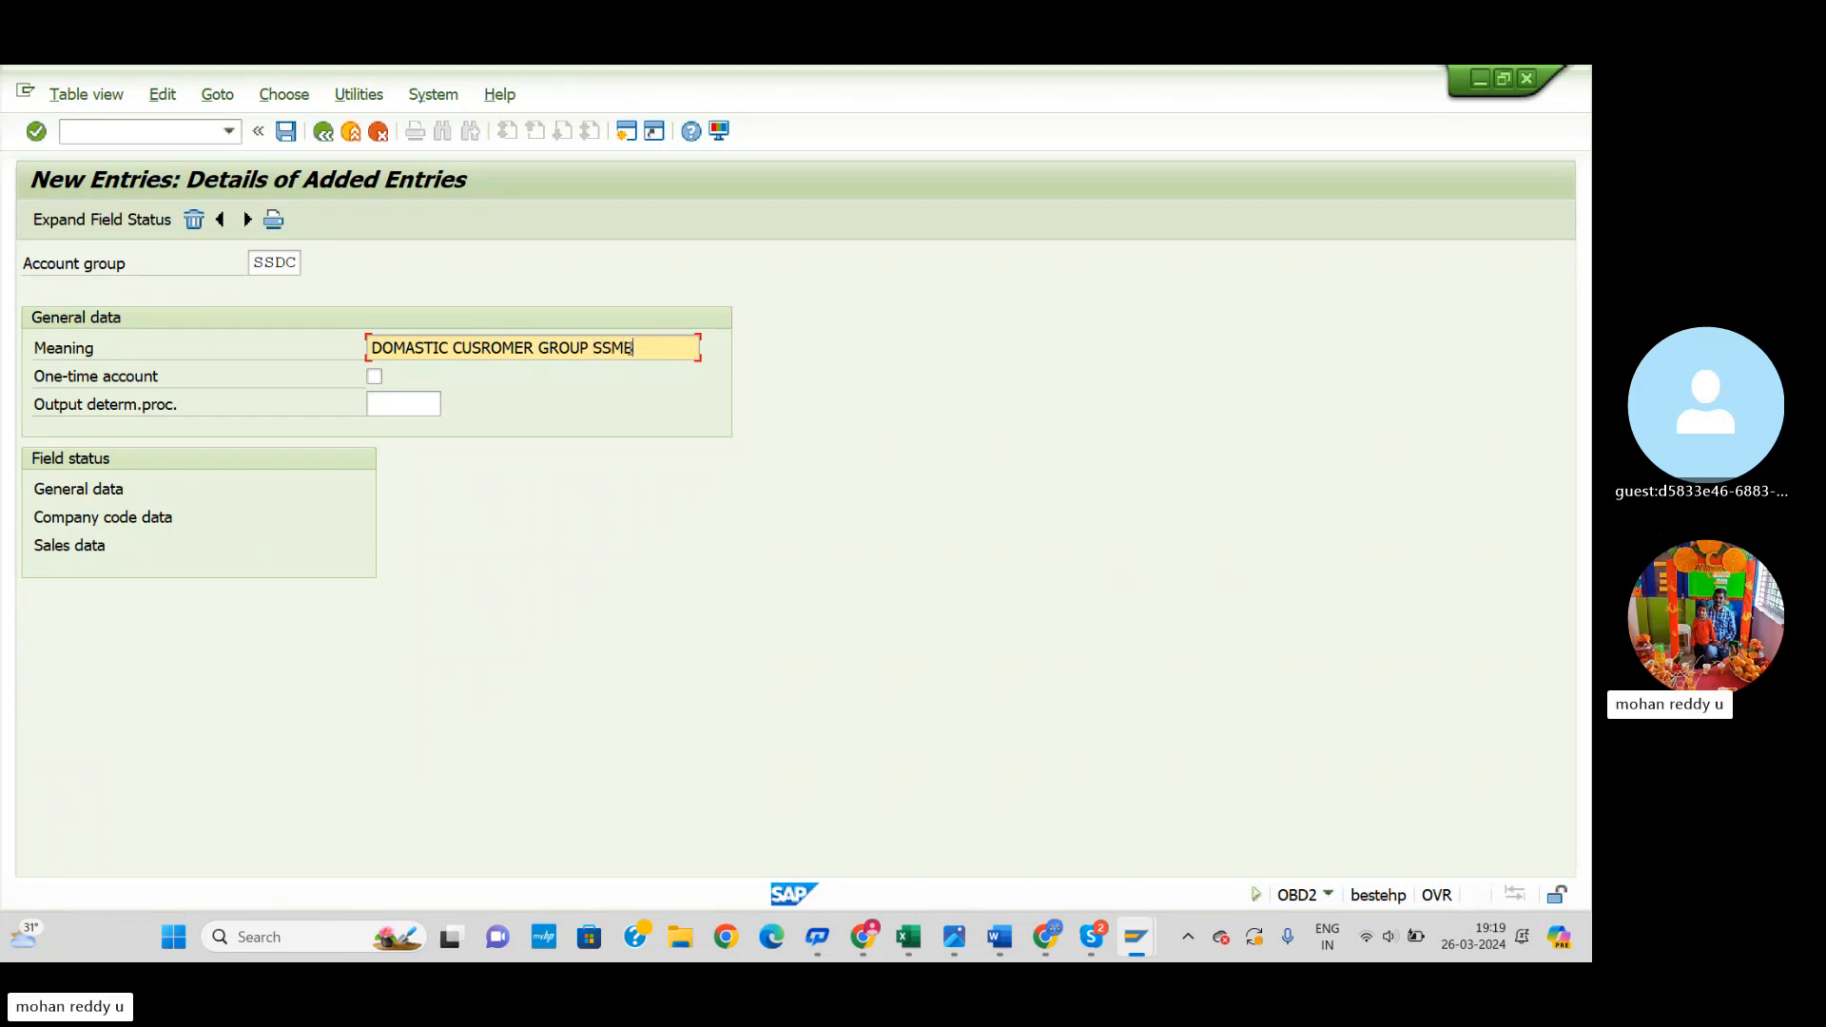
left_click(242, 267)
left_click(250, 267)
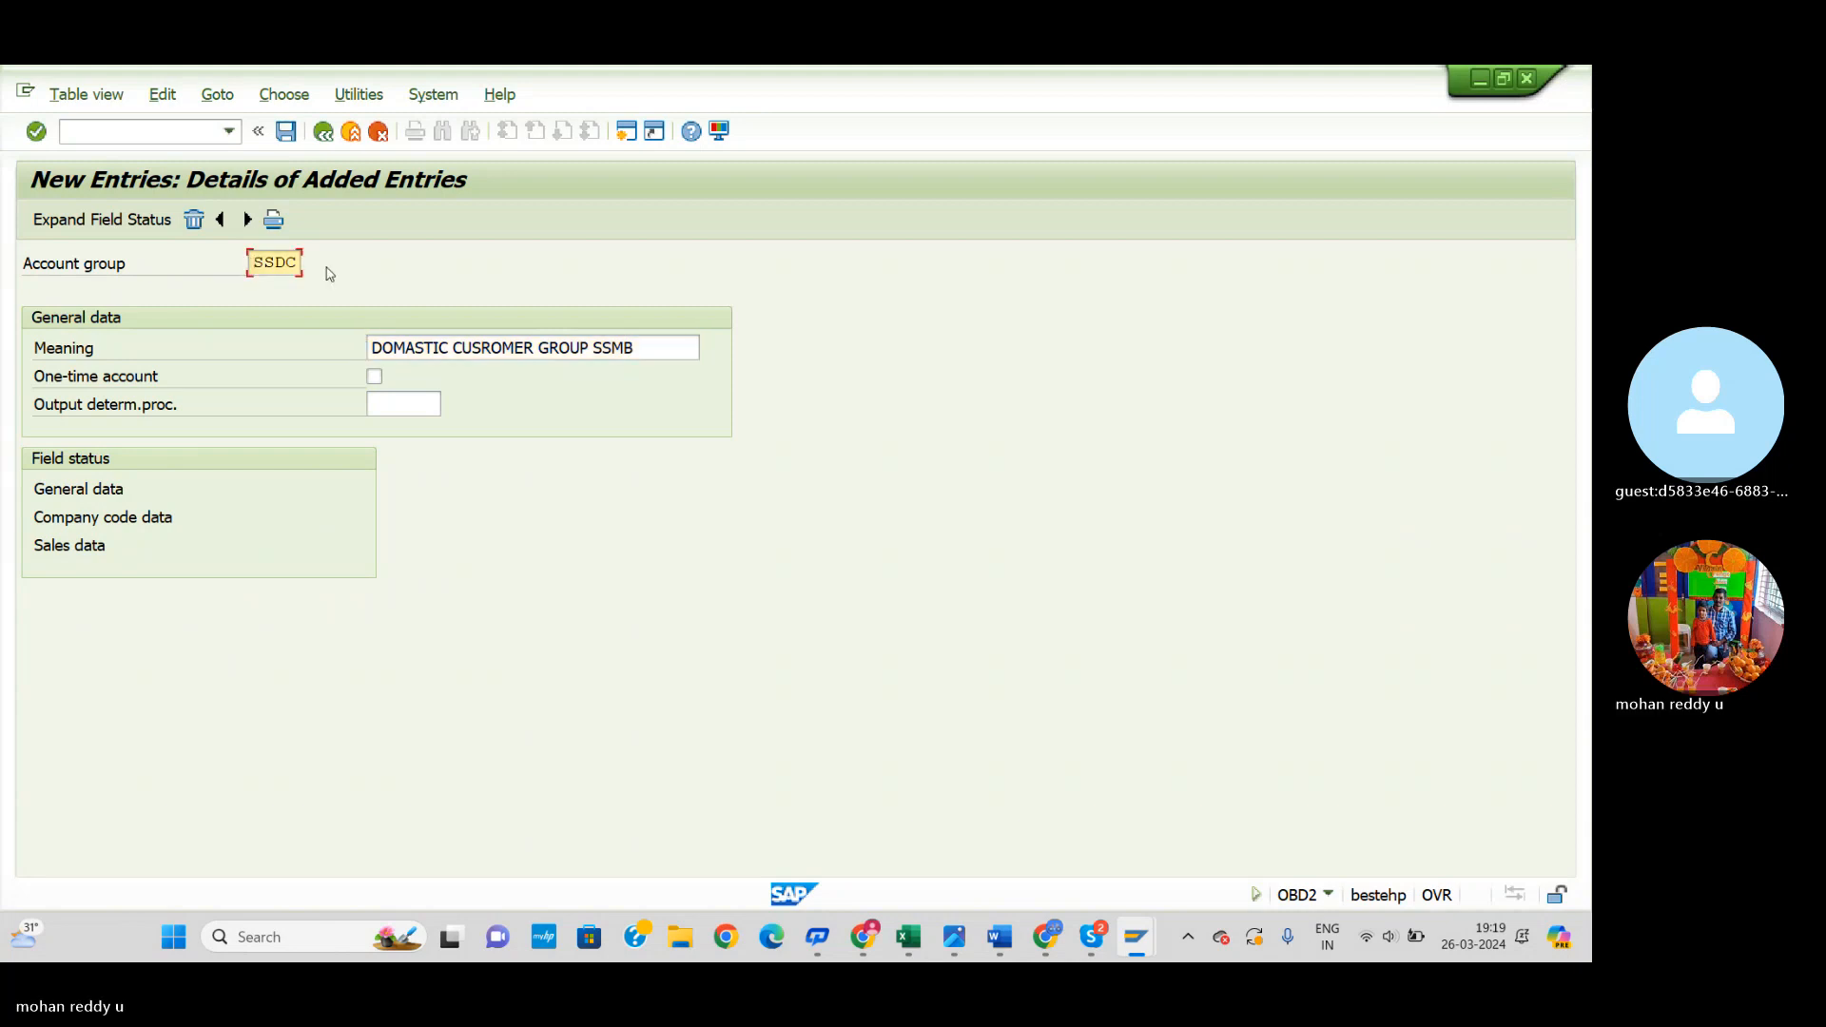
Step: Start the next new entry with account group SSIC and the meaning INTERNATION CUSTOMER ACCOUNT G
left_click(250, 221)
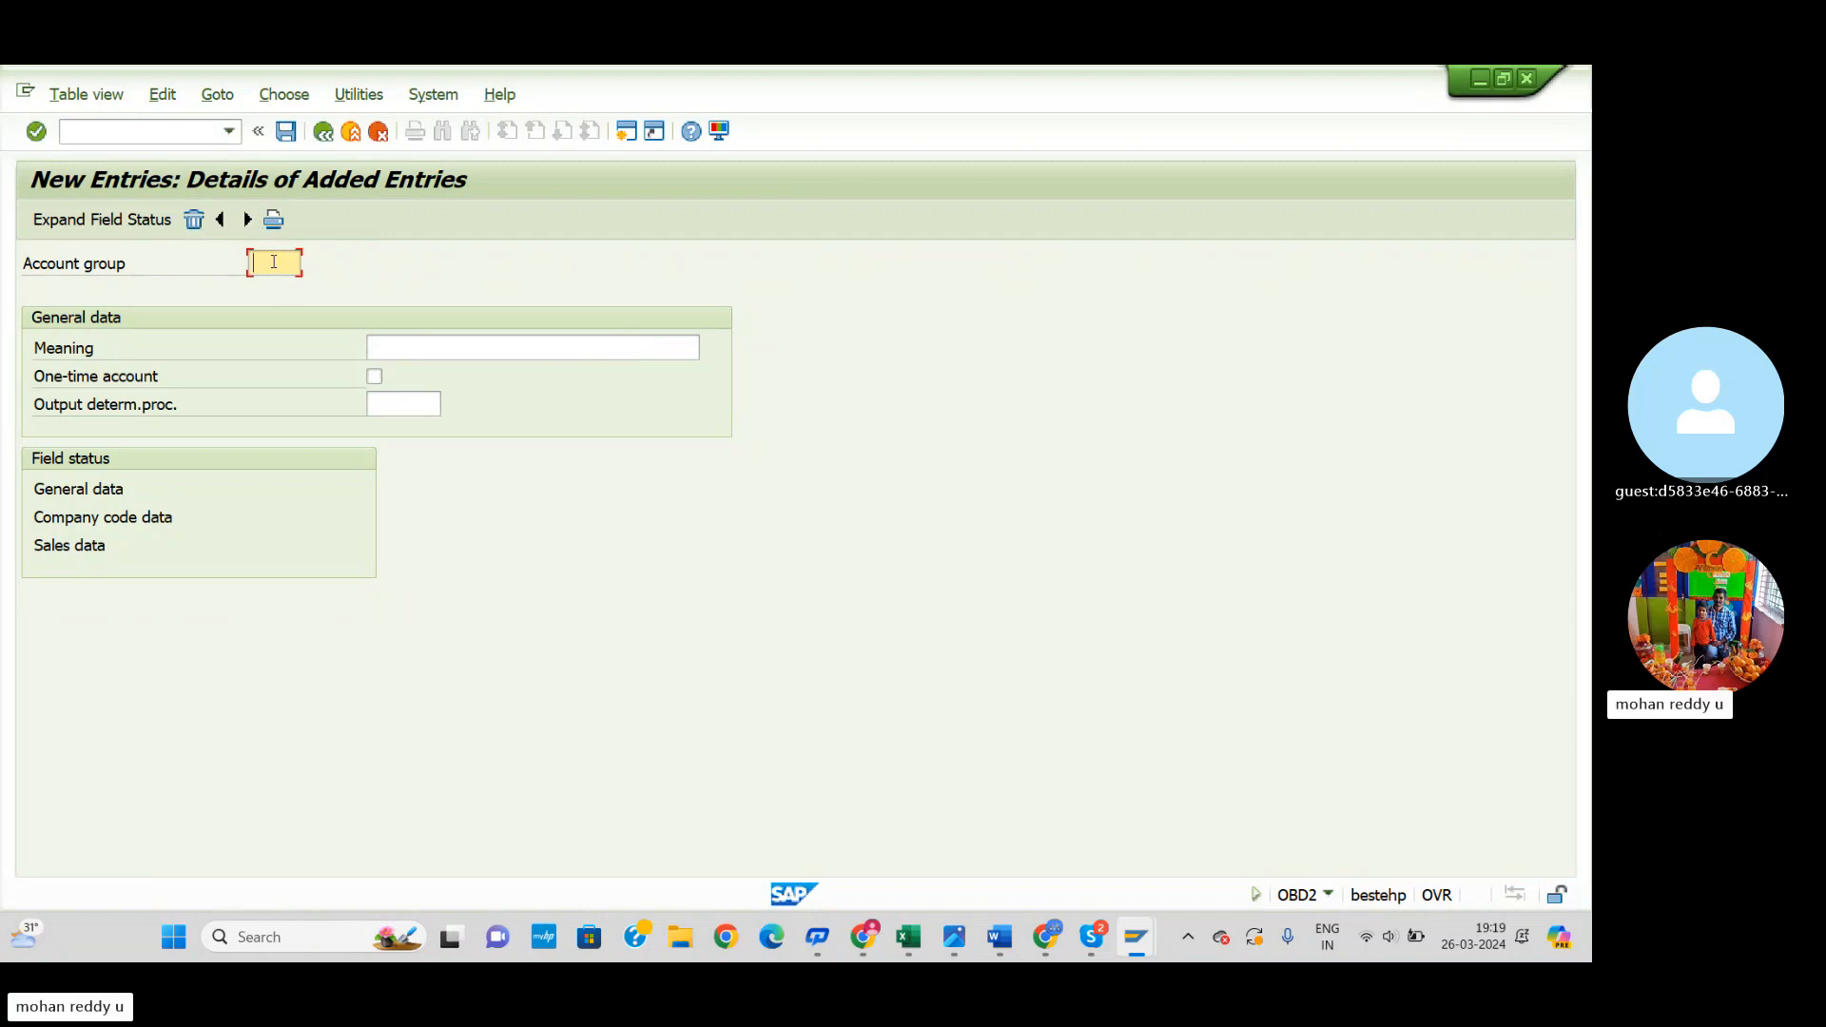
type("SSIC")
left_click(406, 344)
type("INTERNATION")
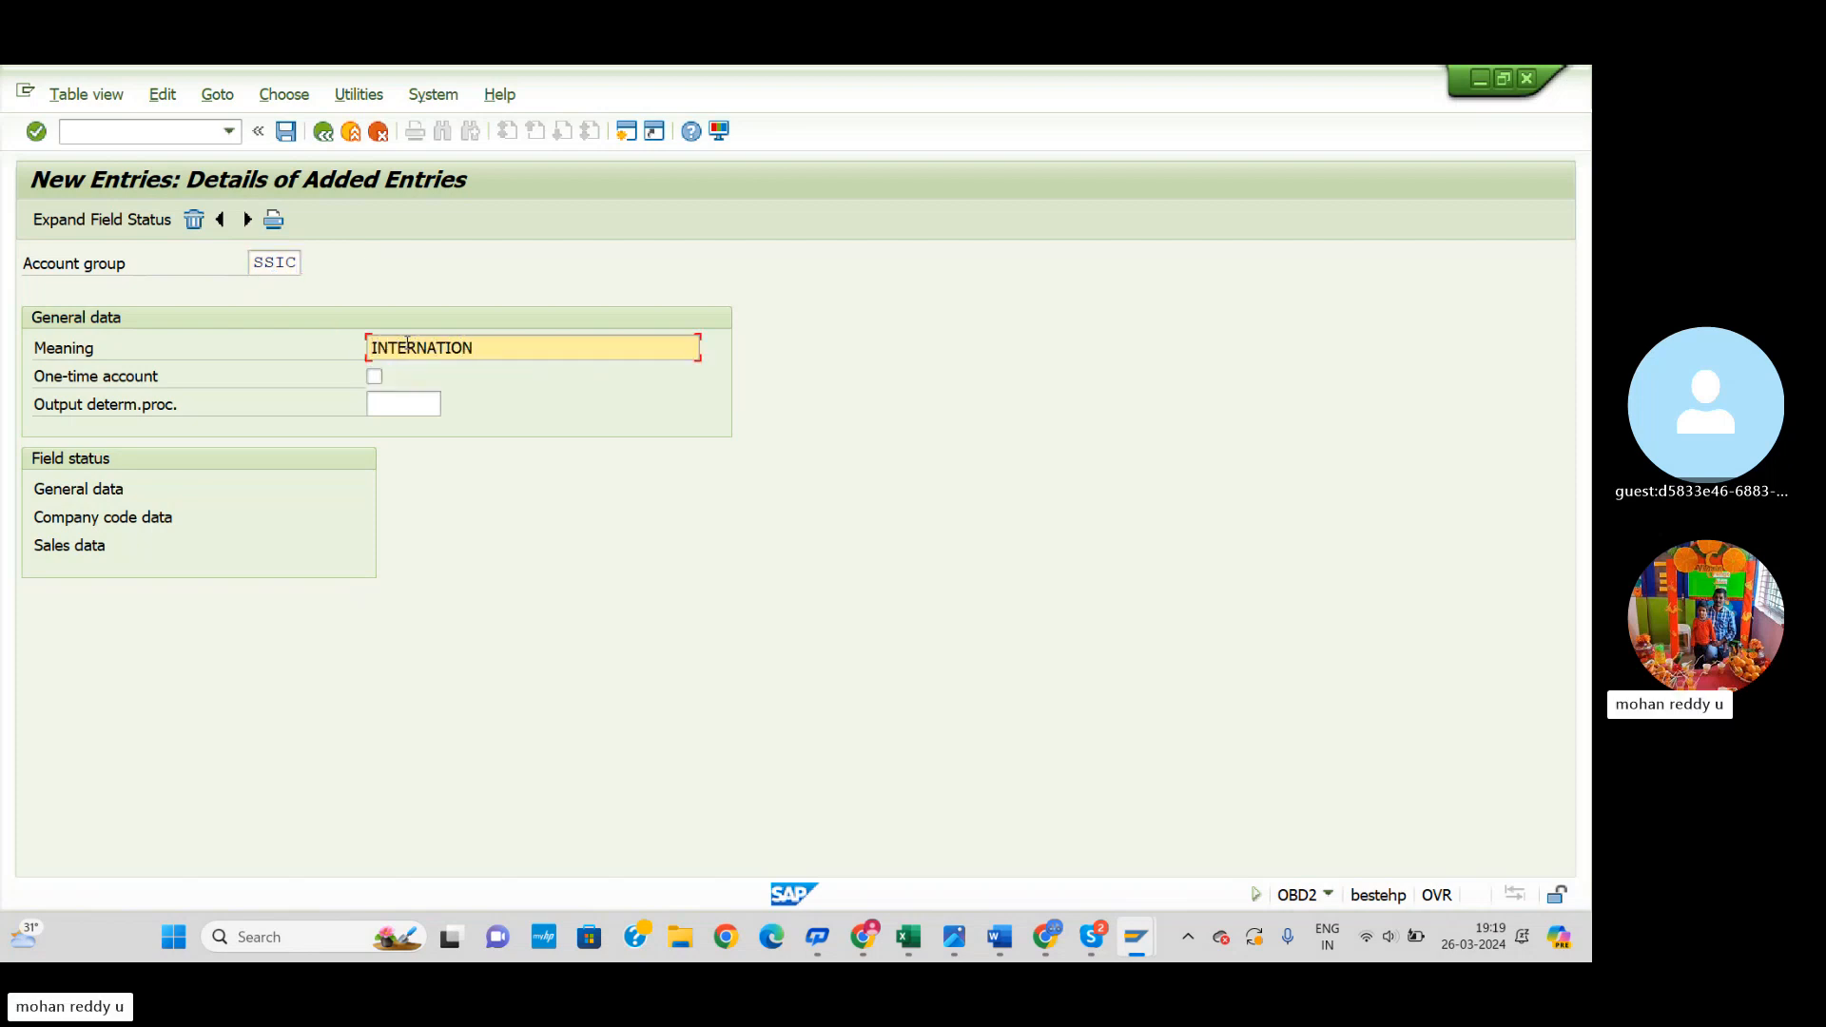
type(" CU")
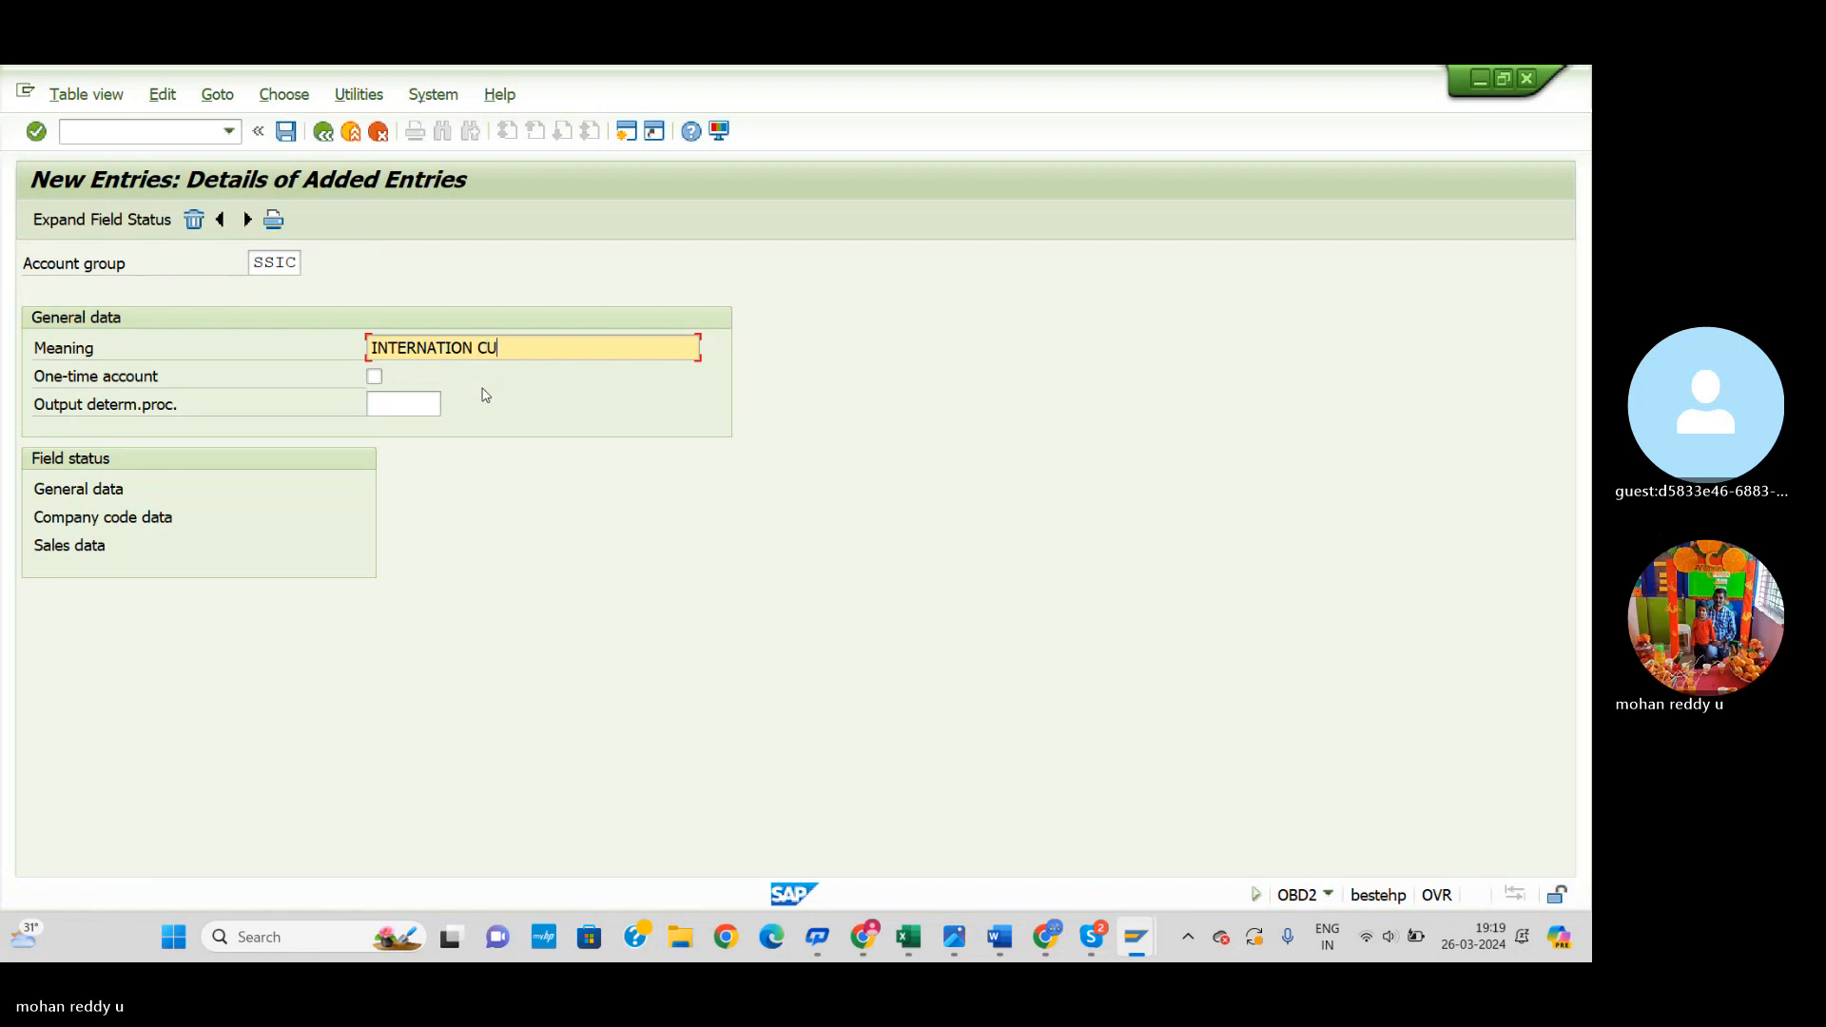
type("STOMER ")
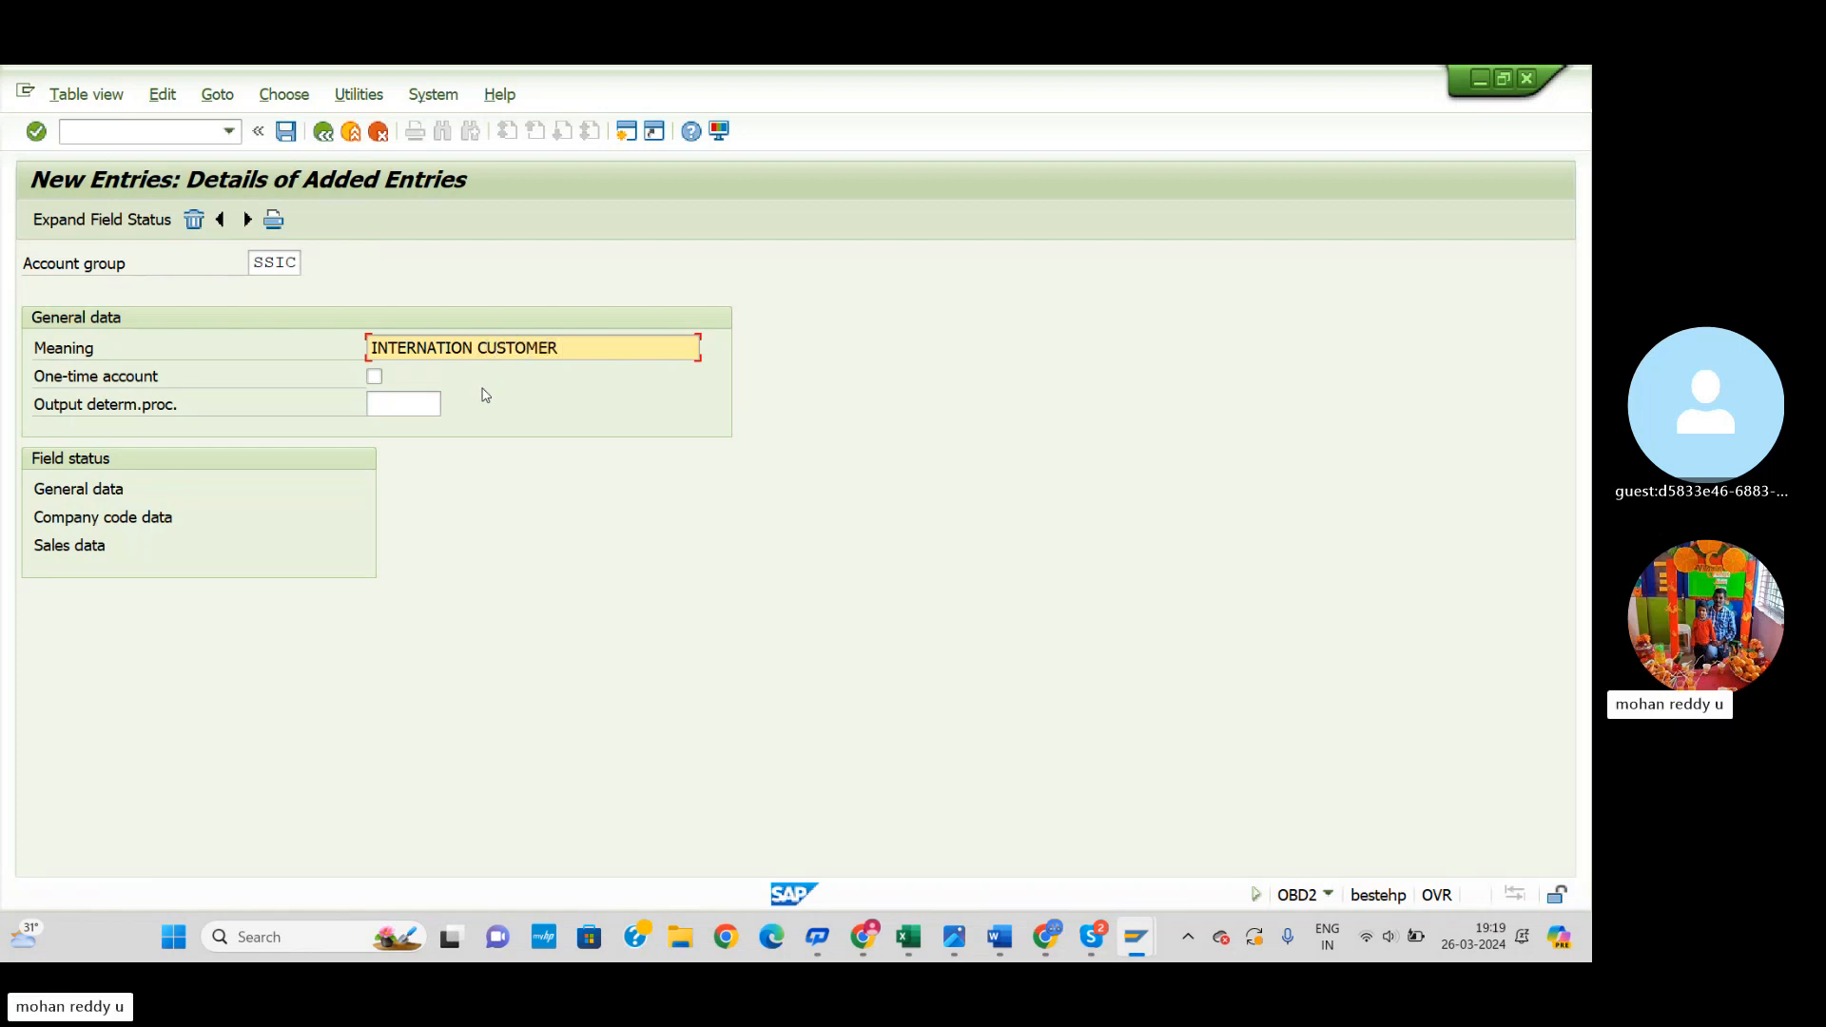
type("ACCOUNT G")
key("Return")
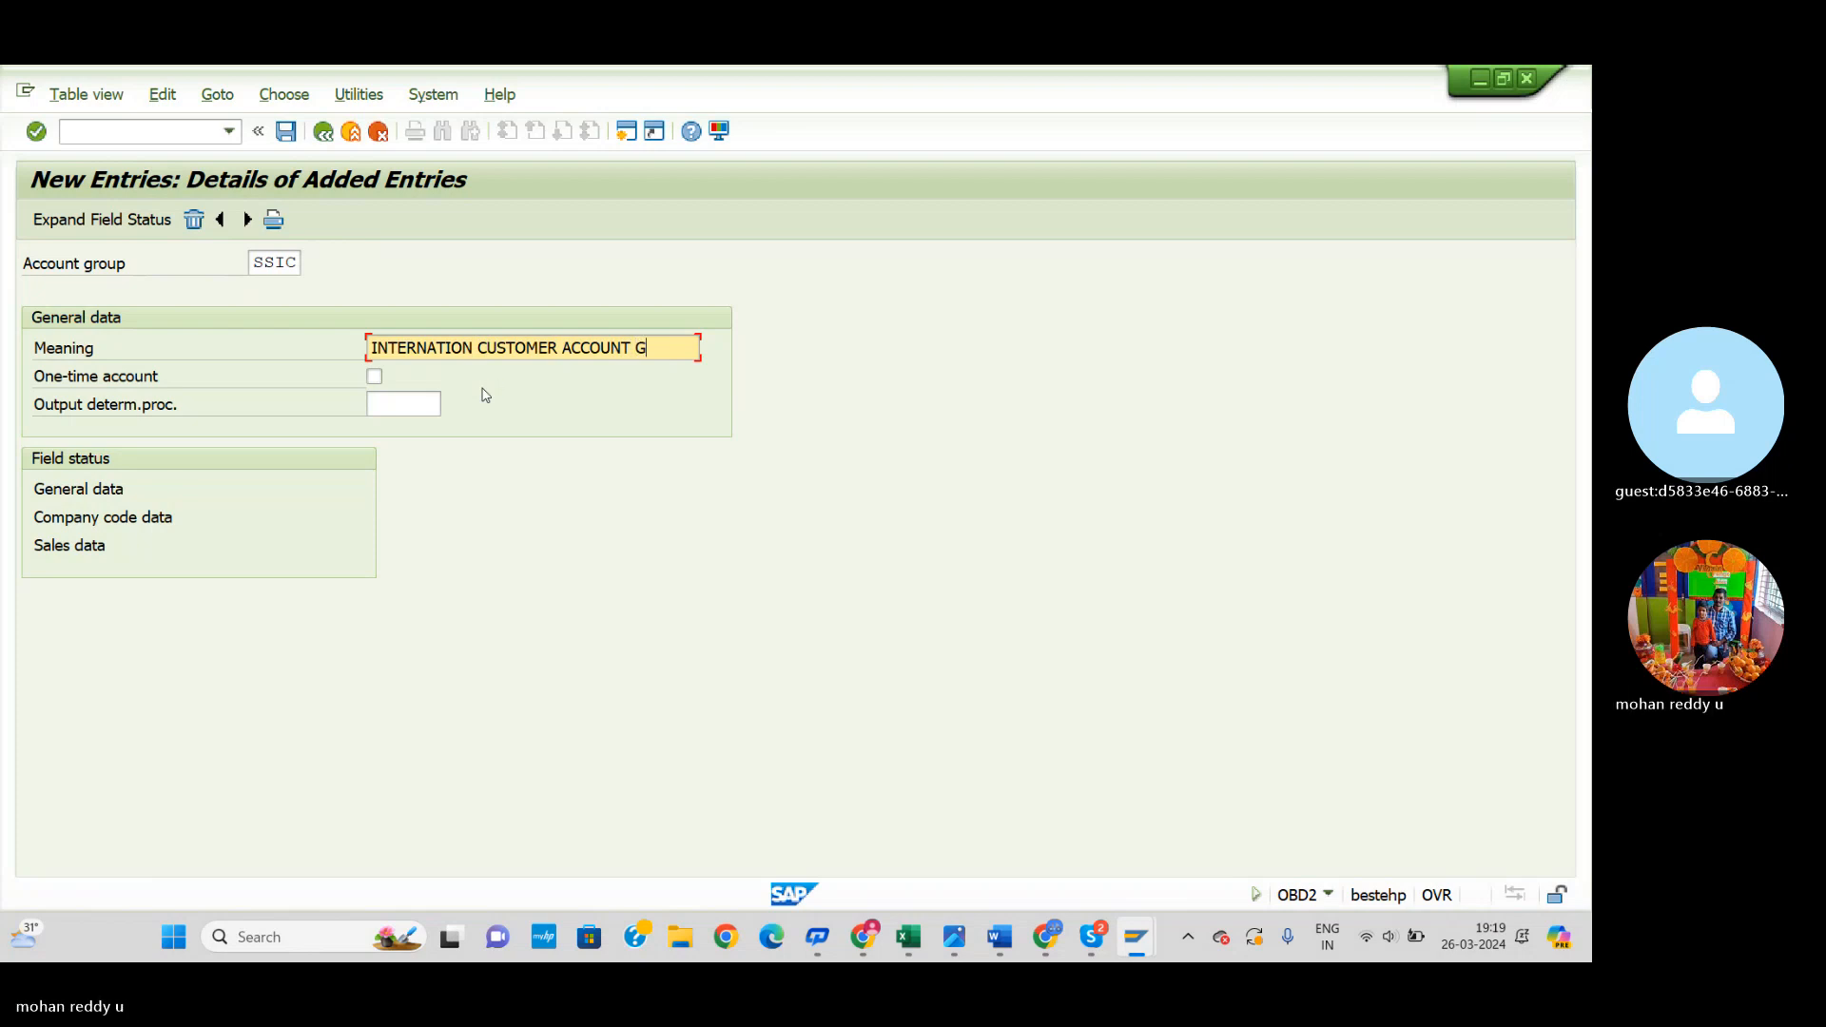
Step: Change the meaning of account group SSIC to INTERNATION CUS GROUP SSMB
key("BackSpace")
key("BackSpace")
key("BackSpace")
key("BackSpace")
key("BackSpace")
key("BackSpace")
key("BackSpace")
key("BackSpace")
key("BackSpace")
key("BackSpace")
key("BackSpace")
key("BackSpace")
key("BackSpace")
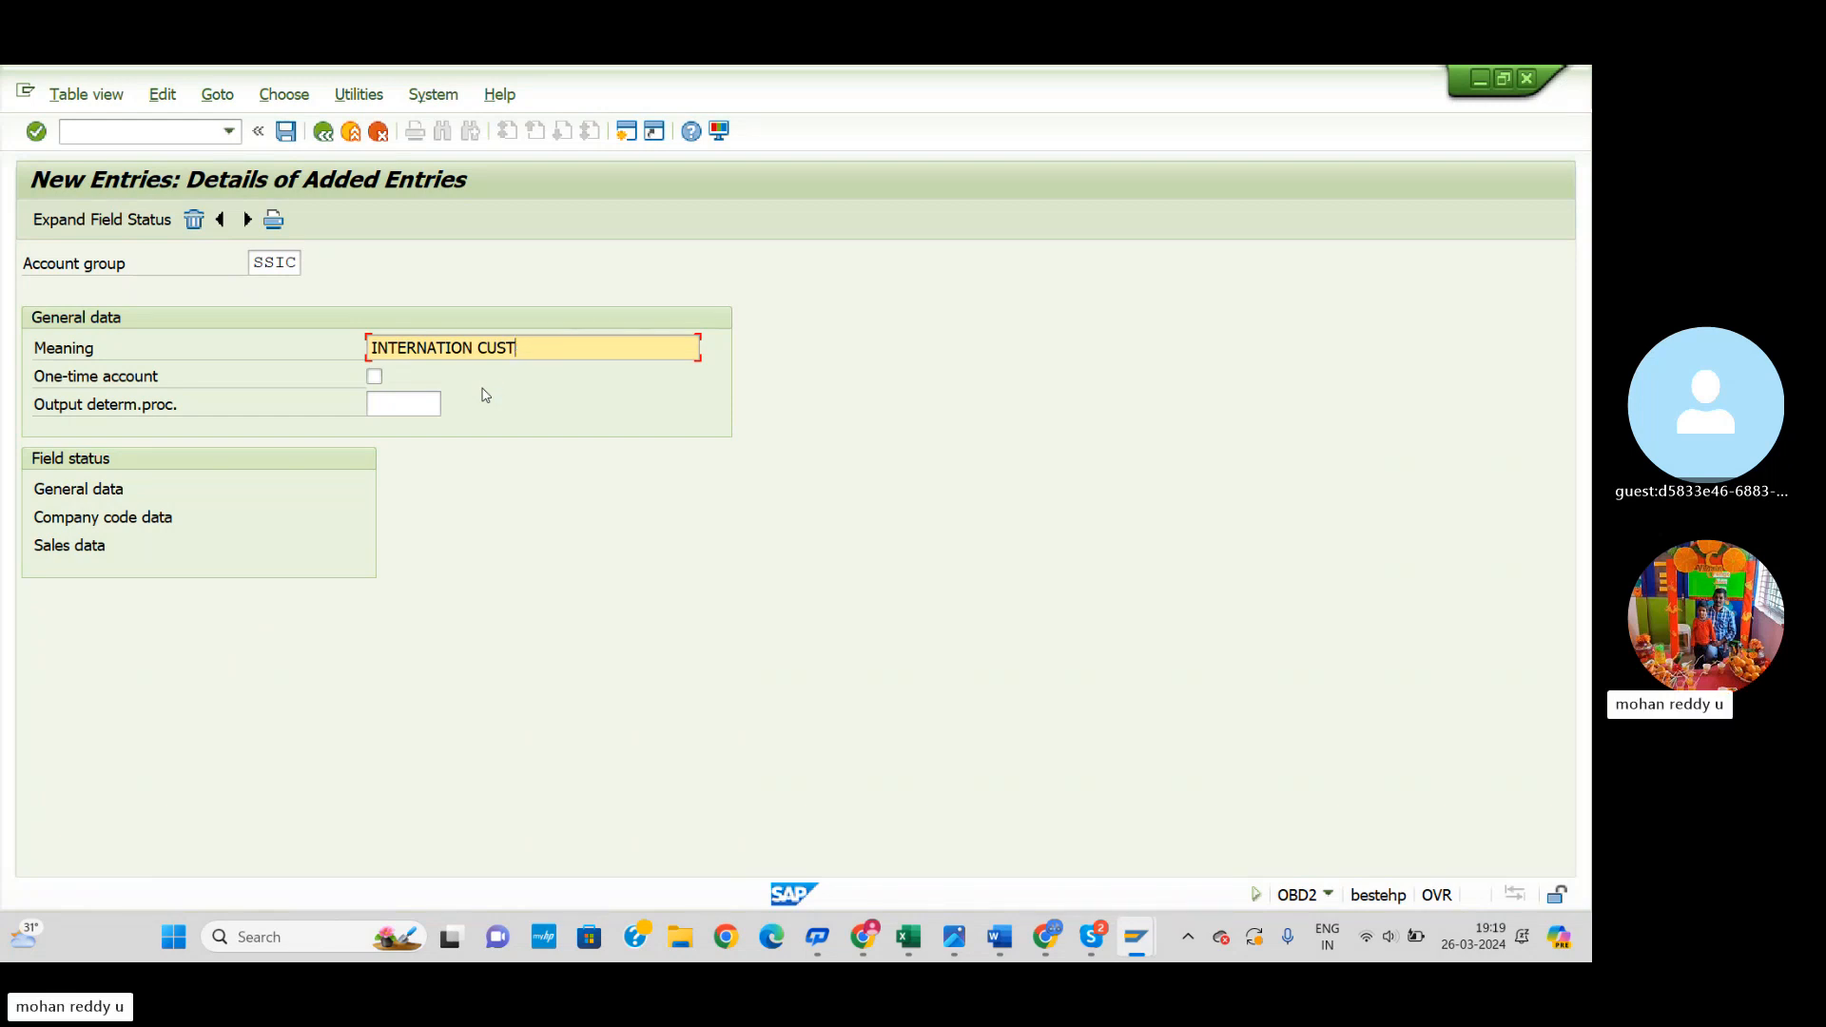
type("GROUP")
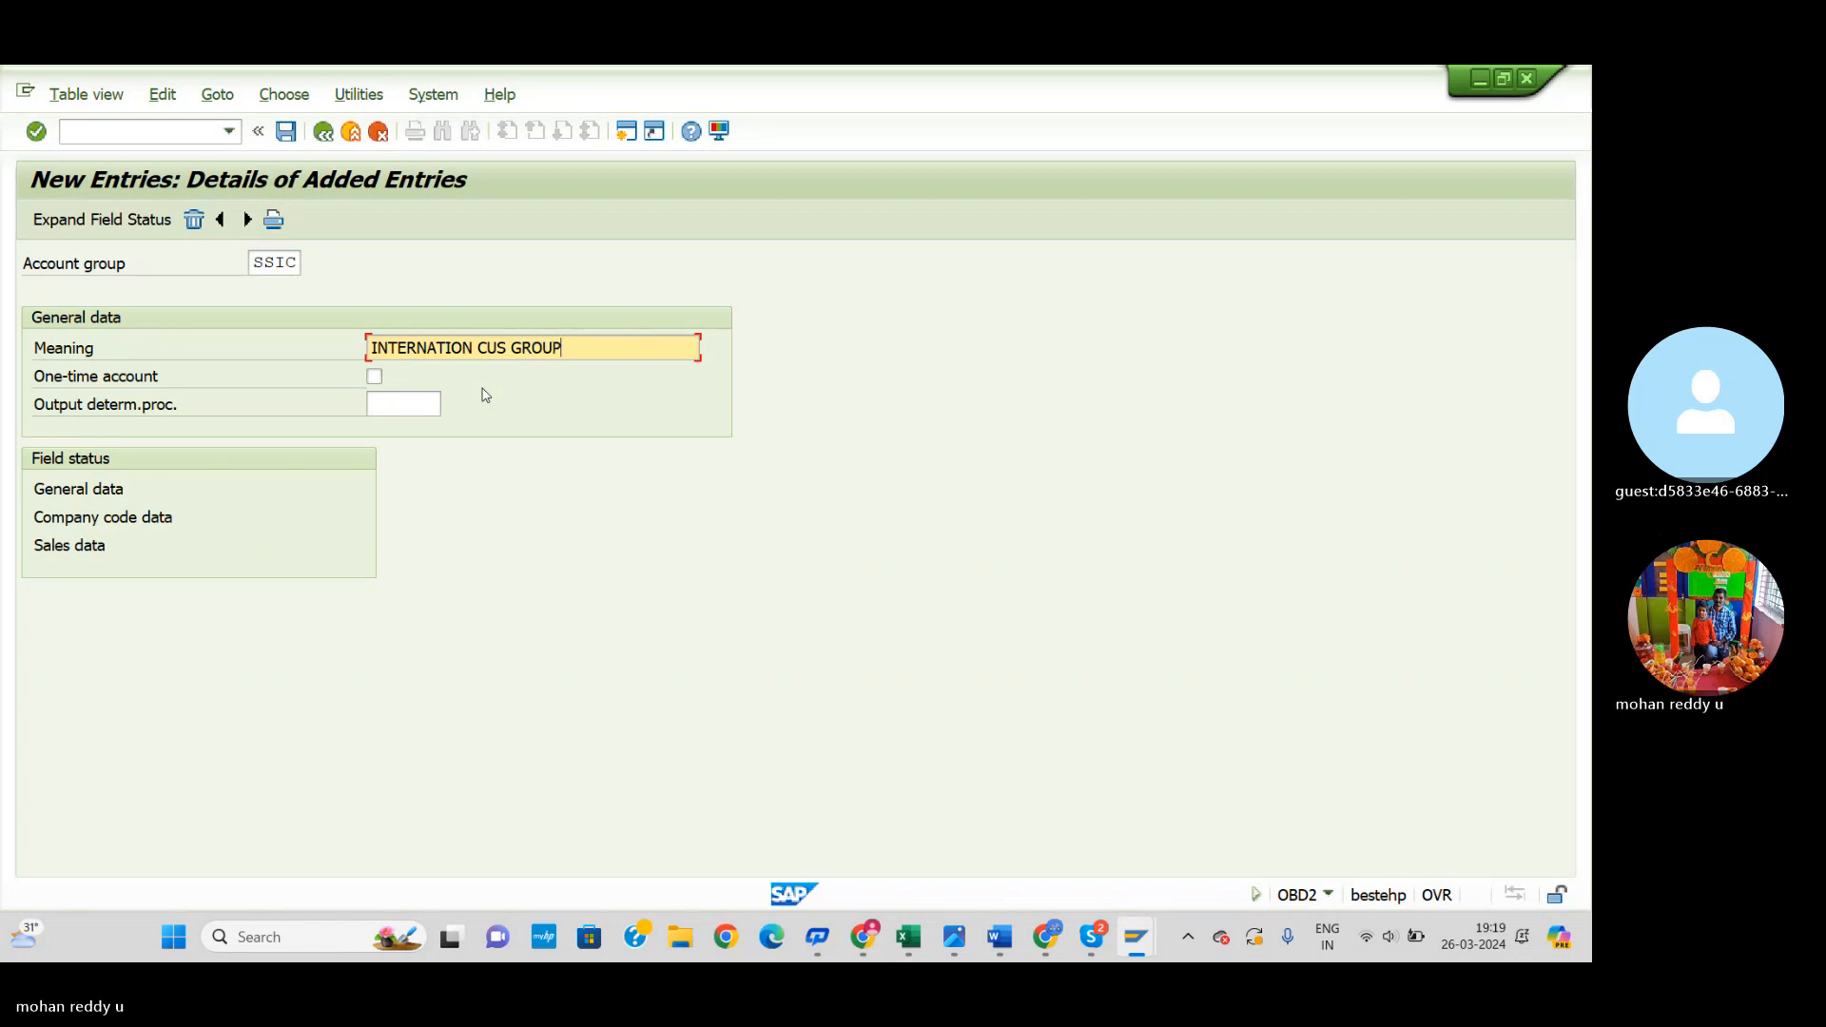
type(" SSM")
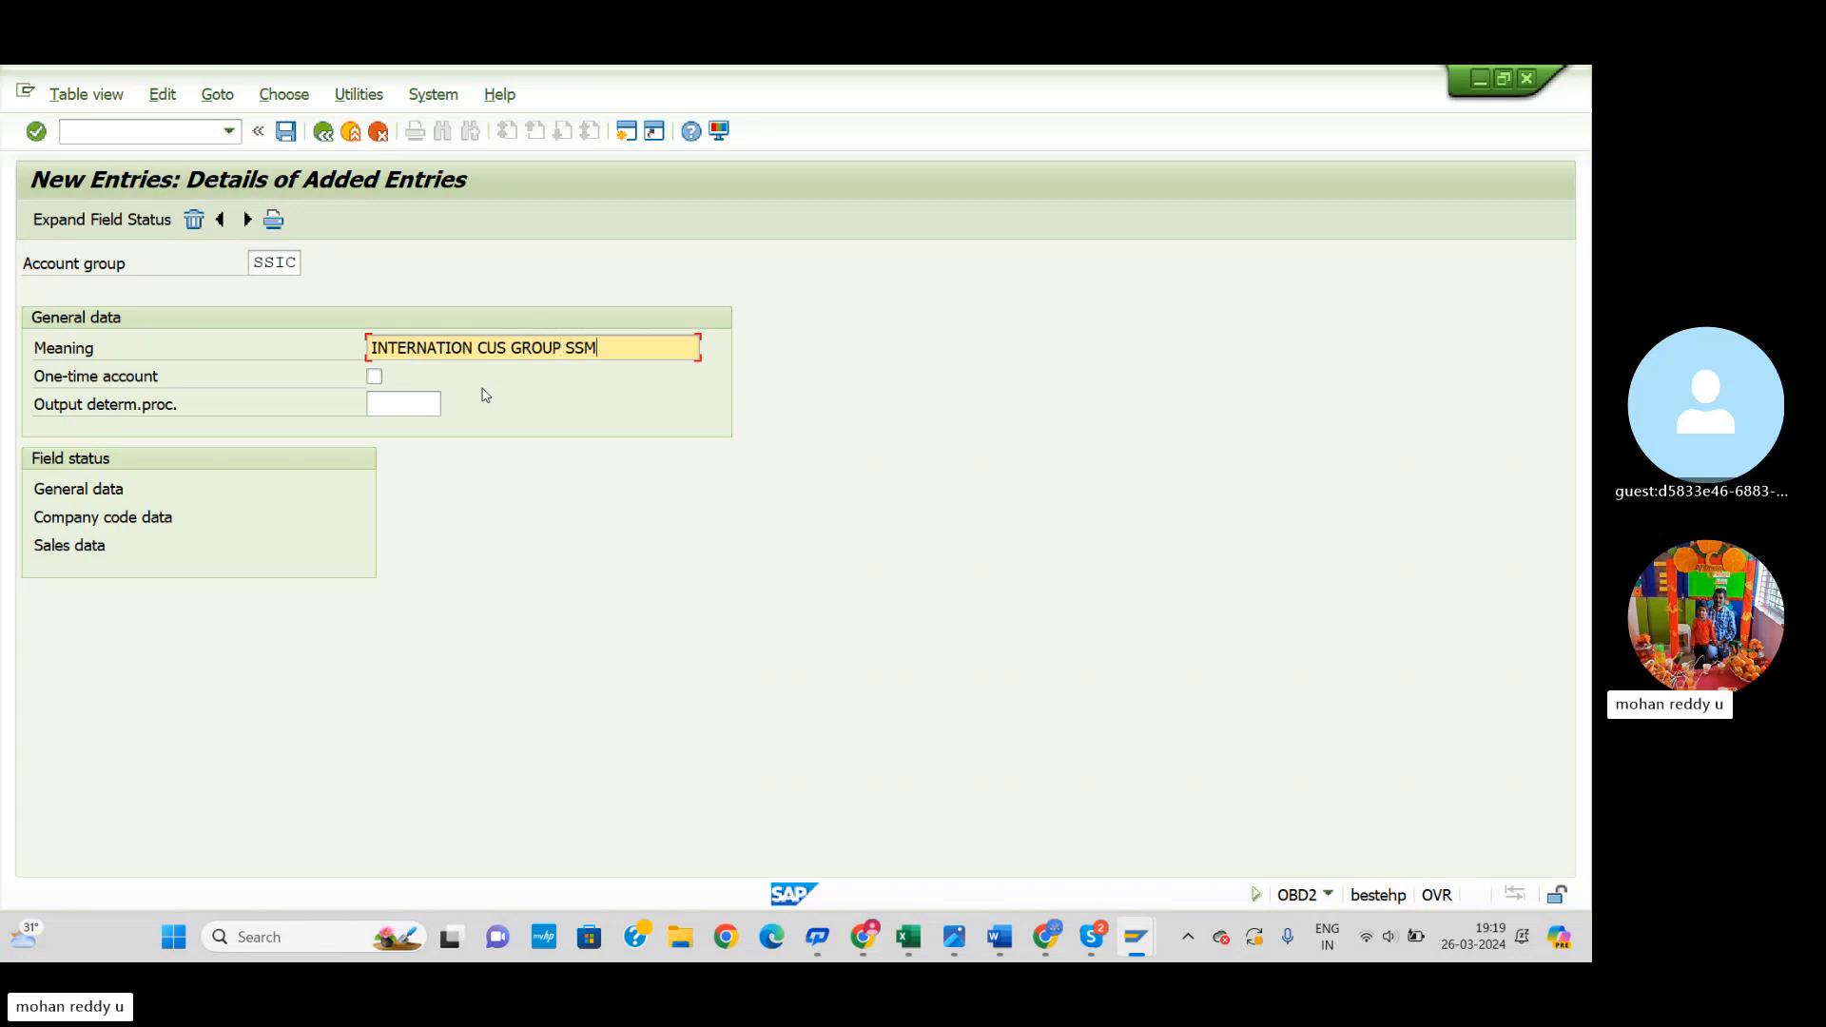
type("B")
Step: Add a third entry, account group SSOC with meaning ONETIME CUSTOMER GROUP SSMB, and save everything under customizing request DPKK900772
left_click(247, 221)
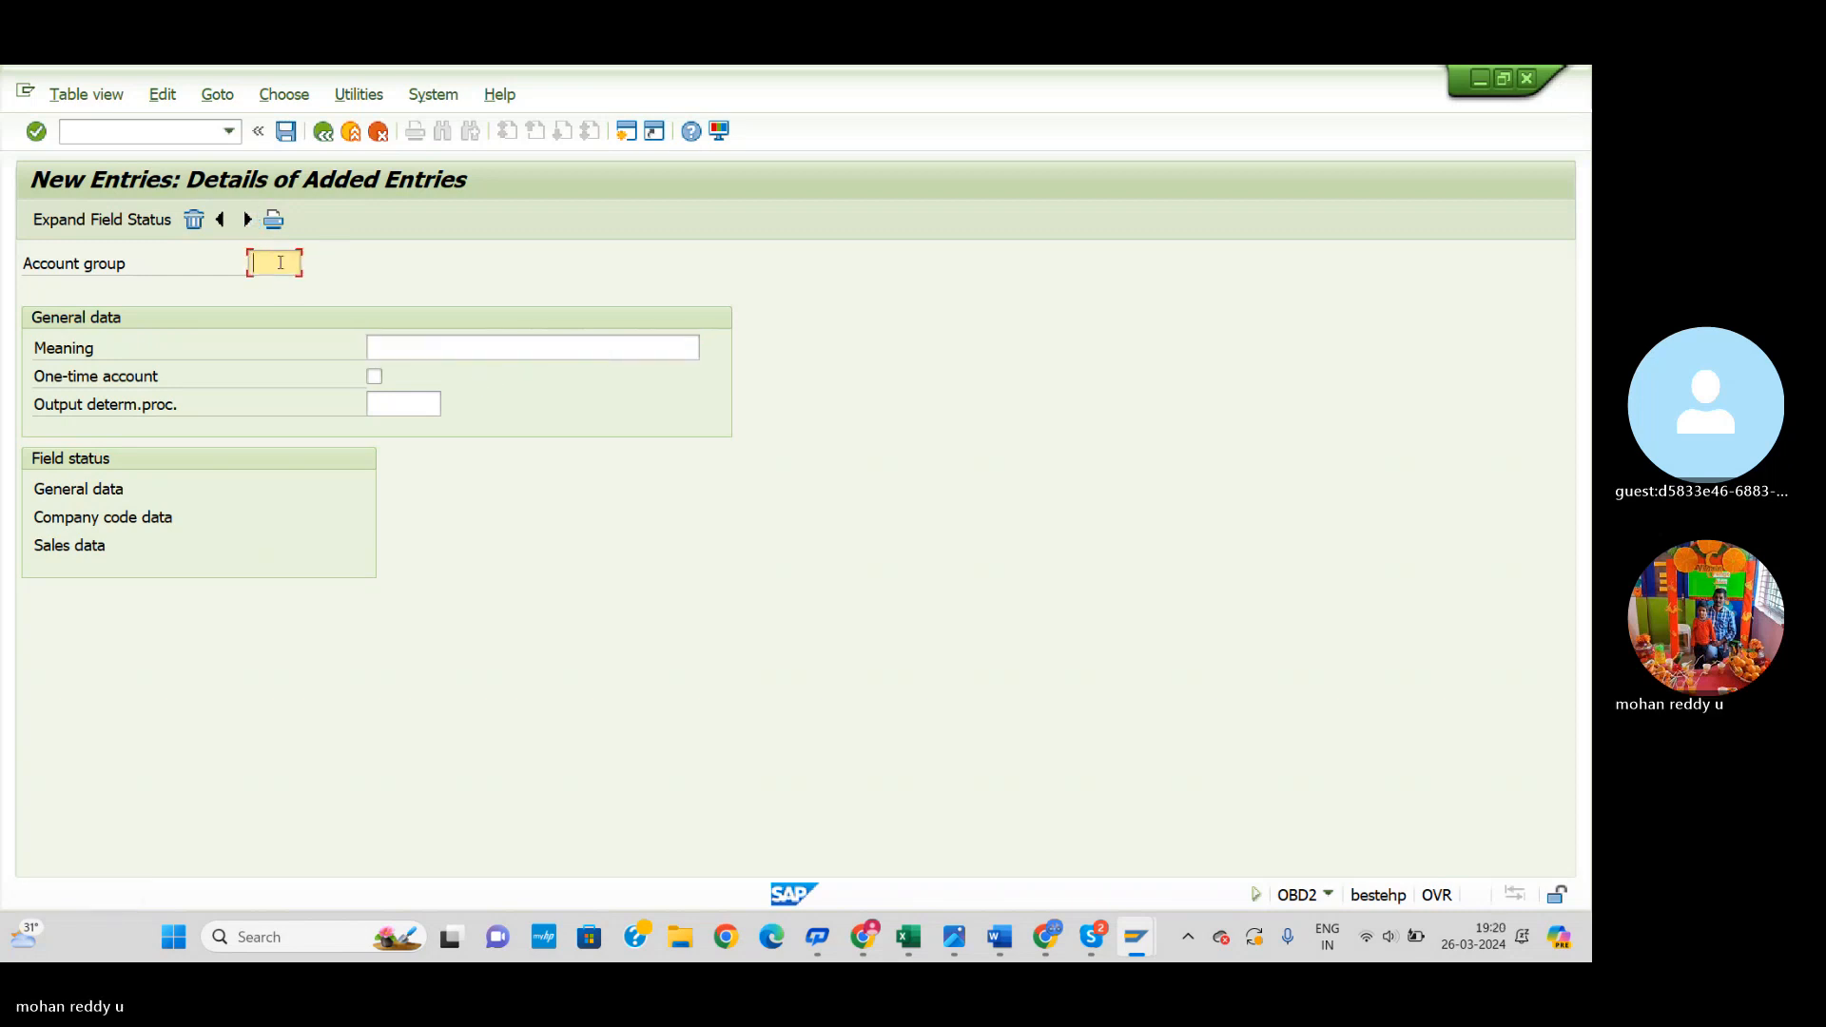
type("SS0")
left_click(478, 356)
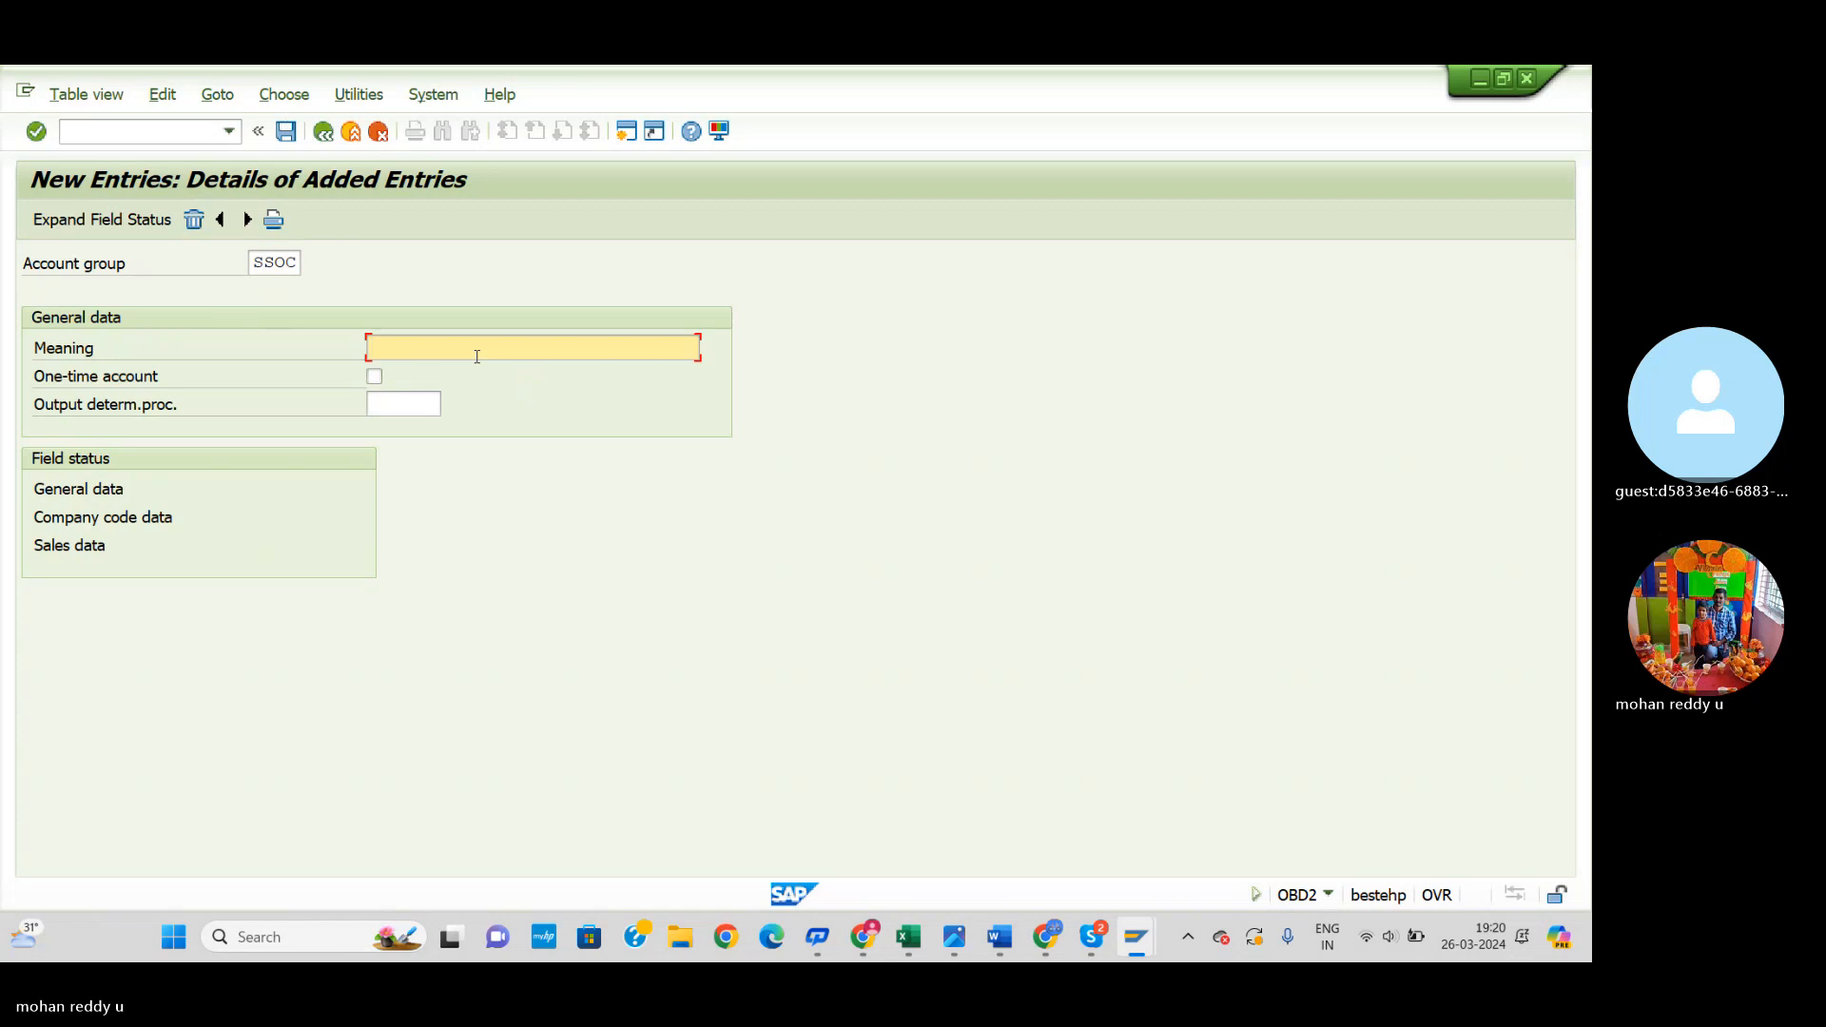
type("ONETIME CUST")
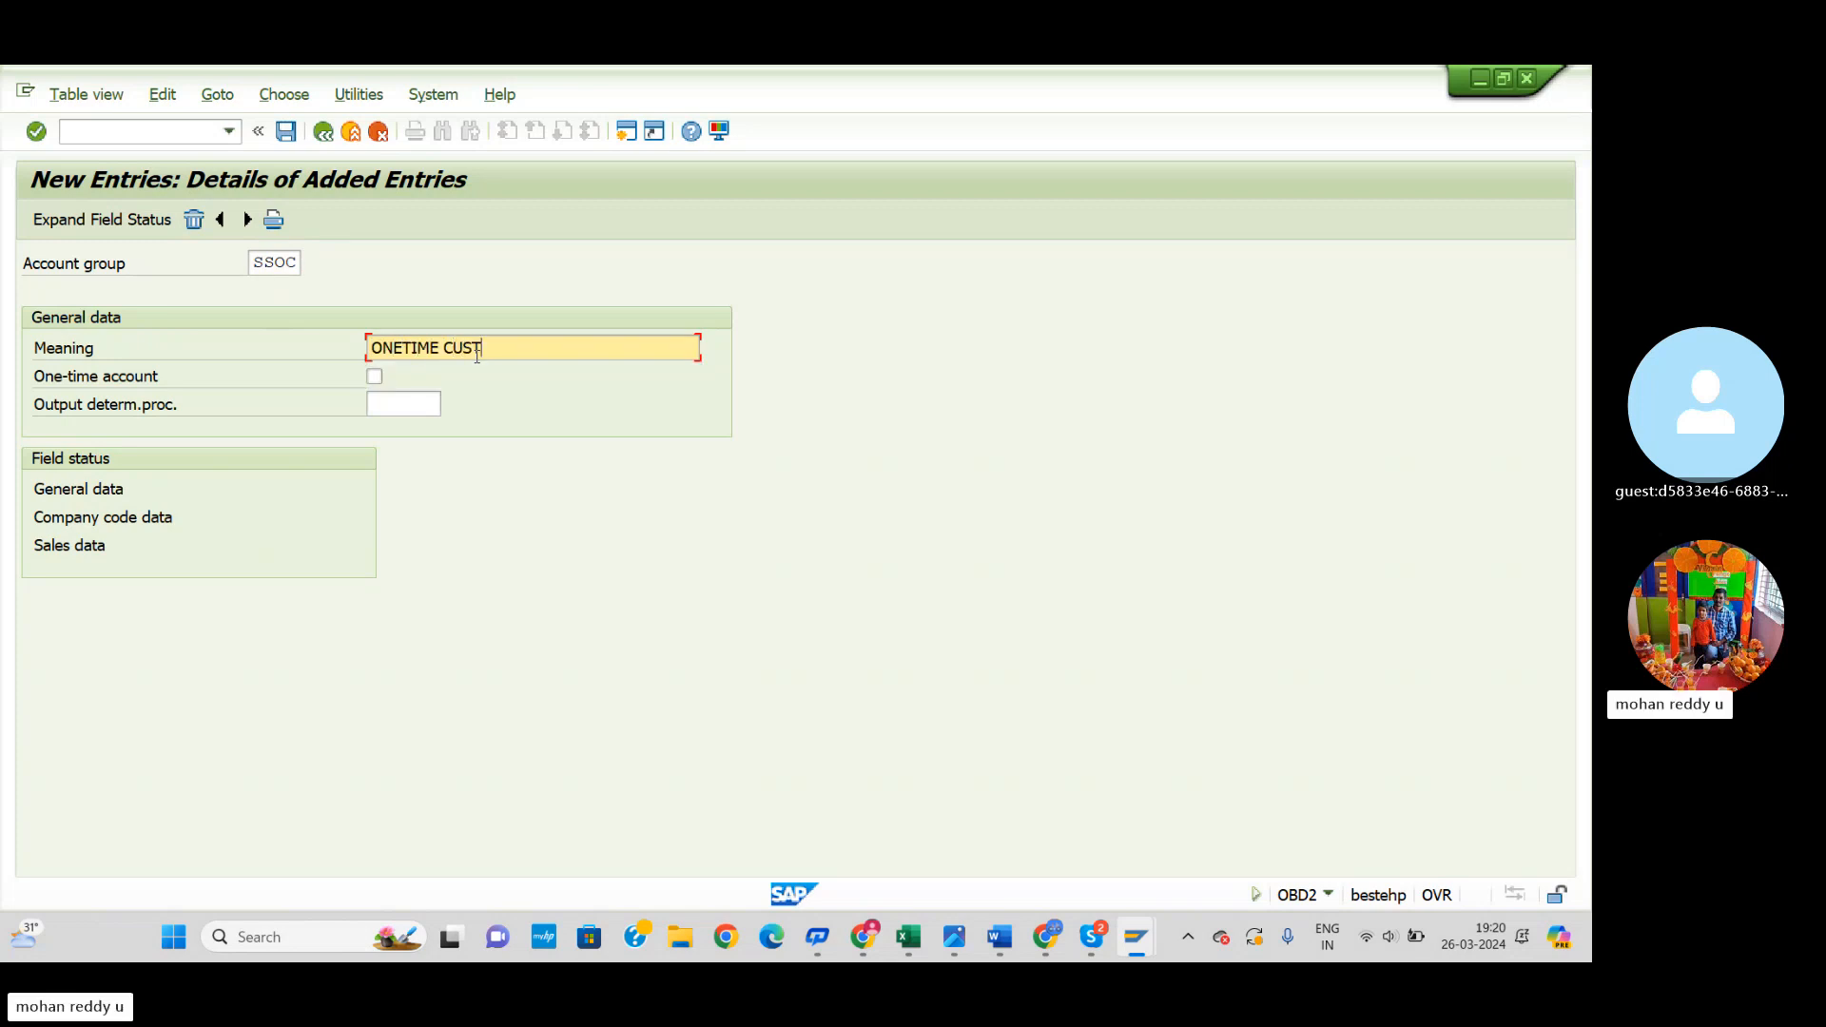
type("OMER GROUP")
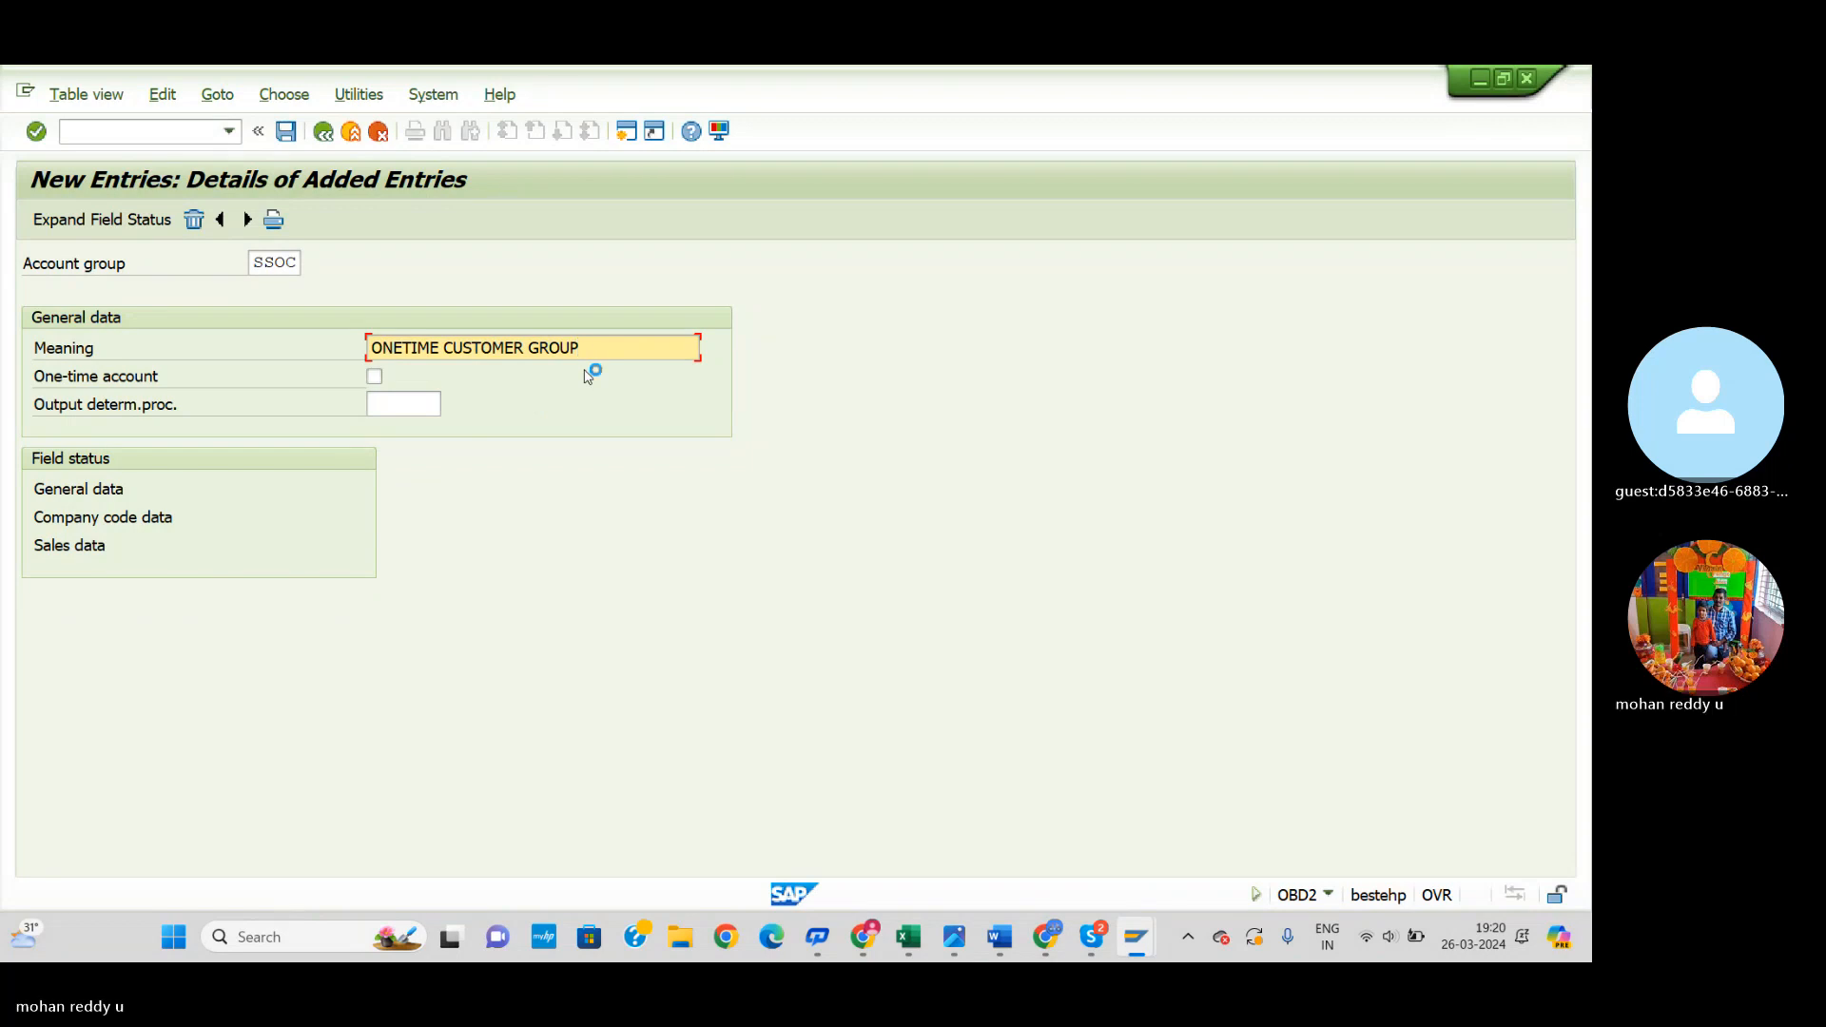
type("MB")
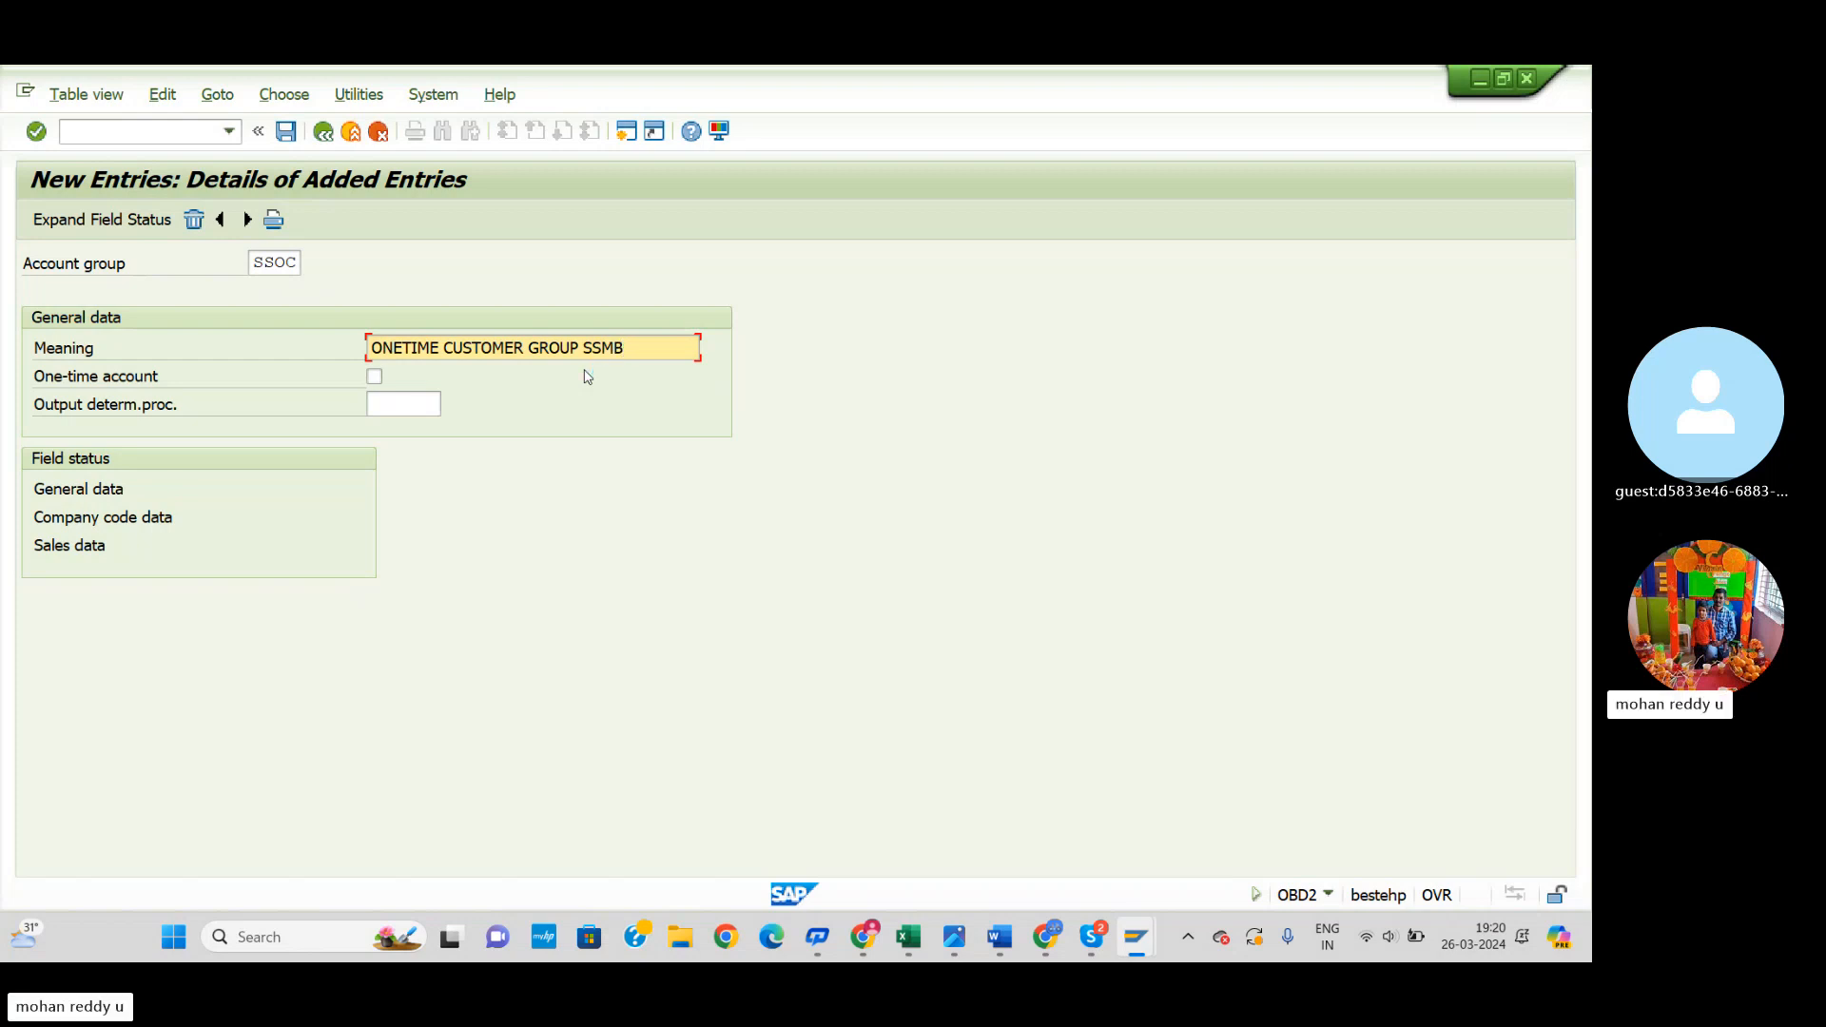
left_click(296, 136)
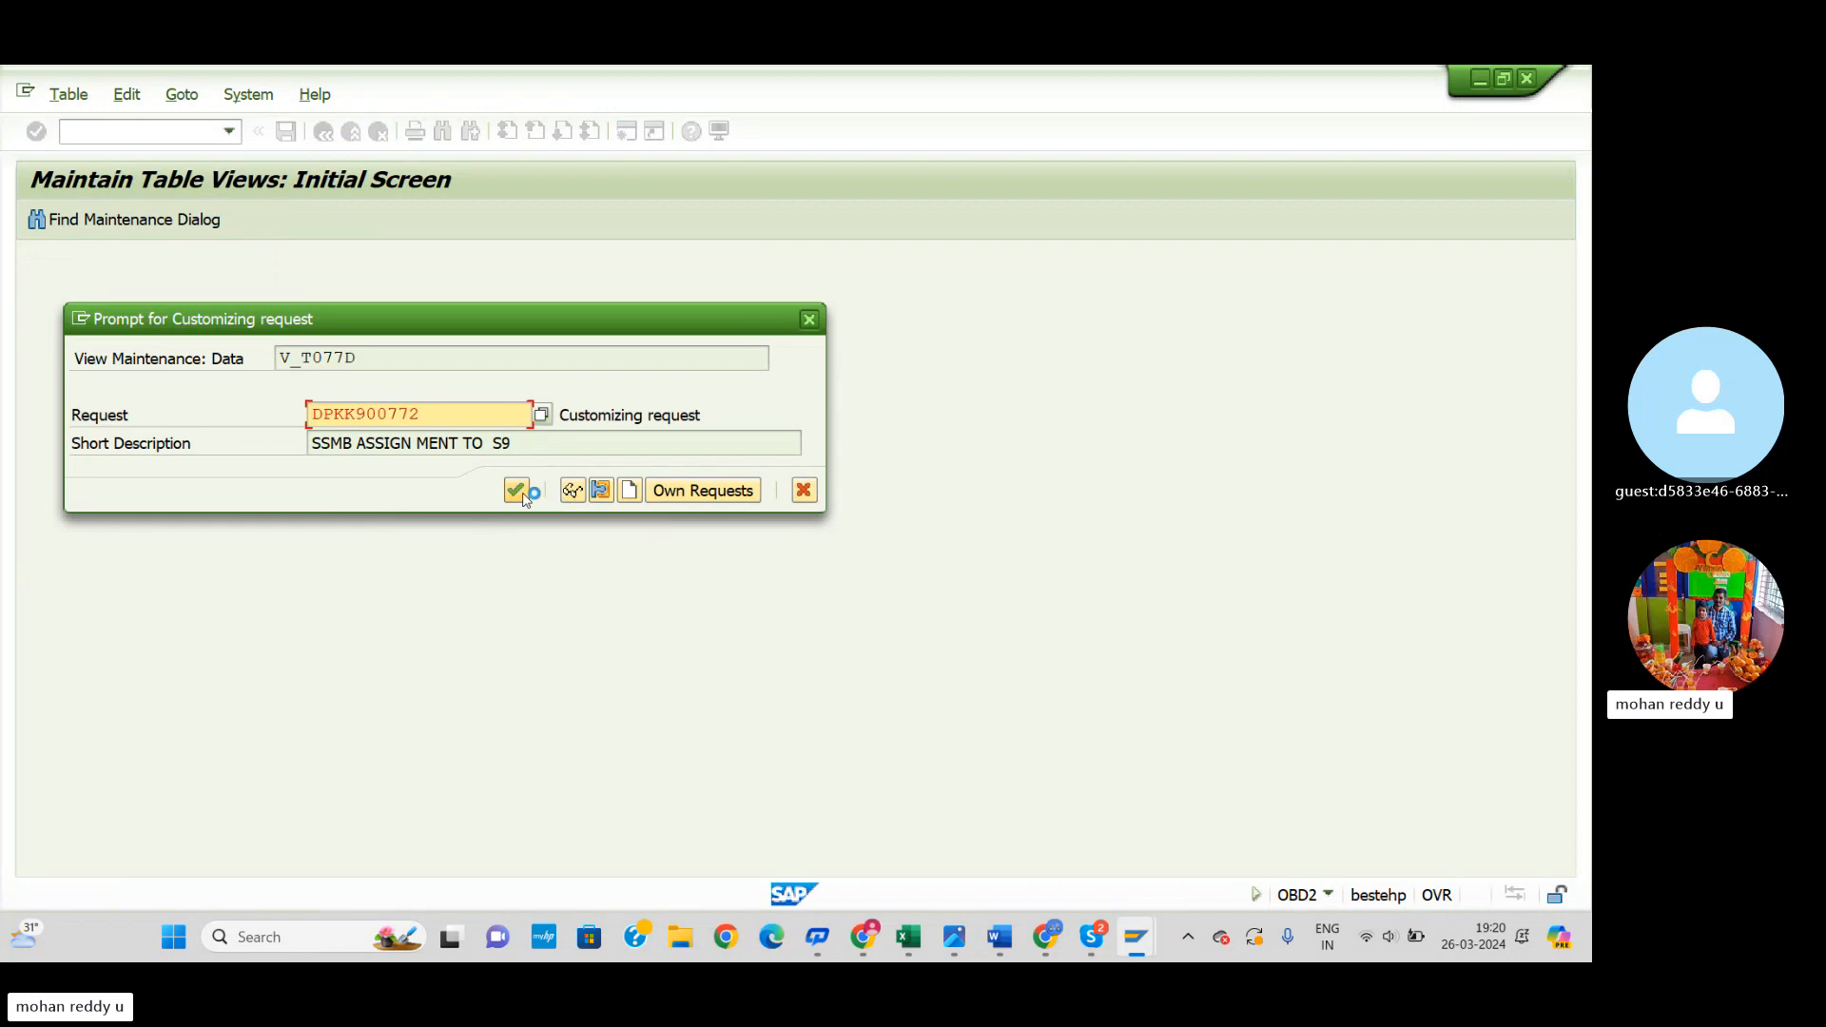
left_click(516, 490)
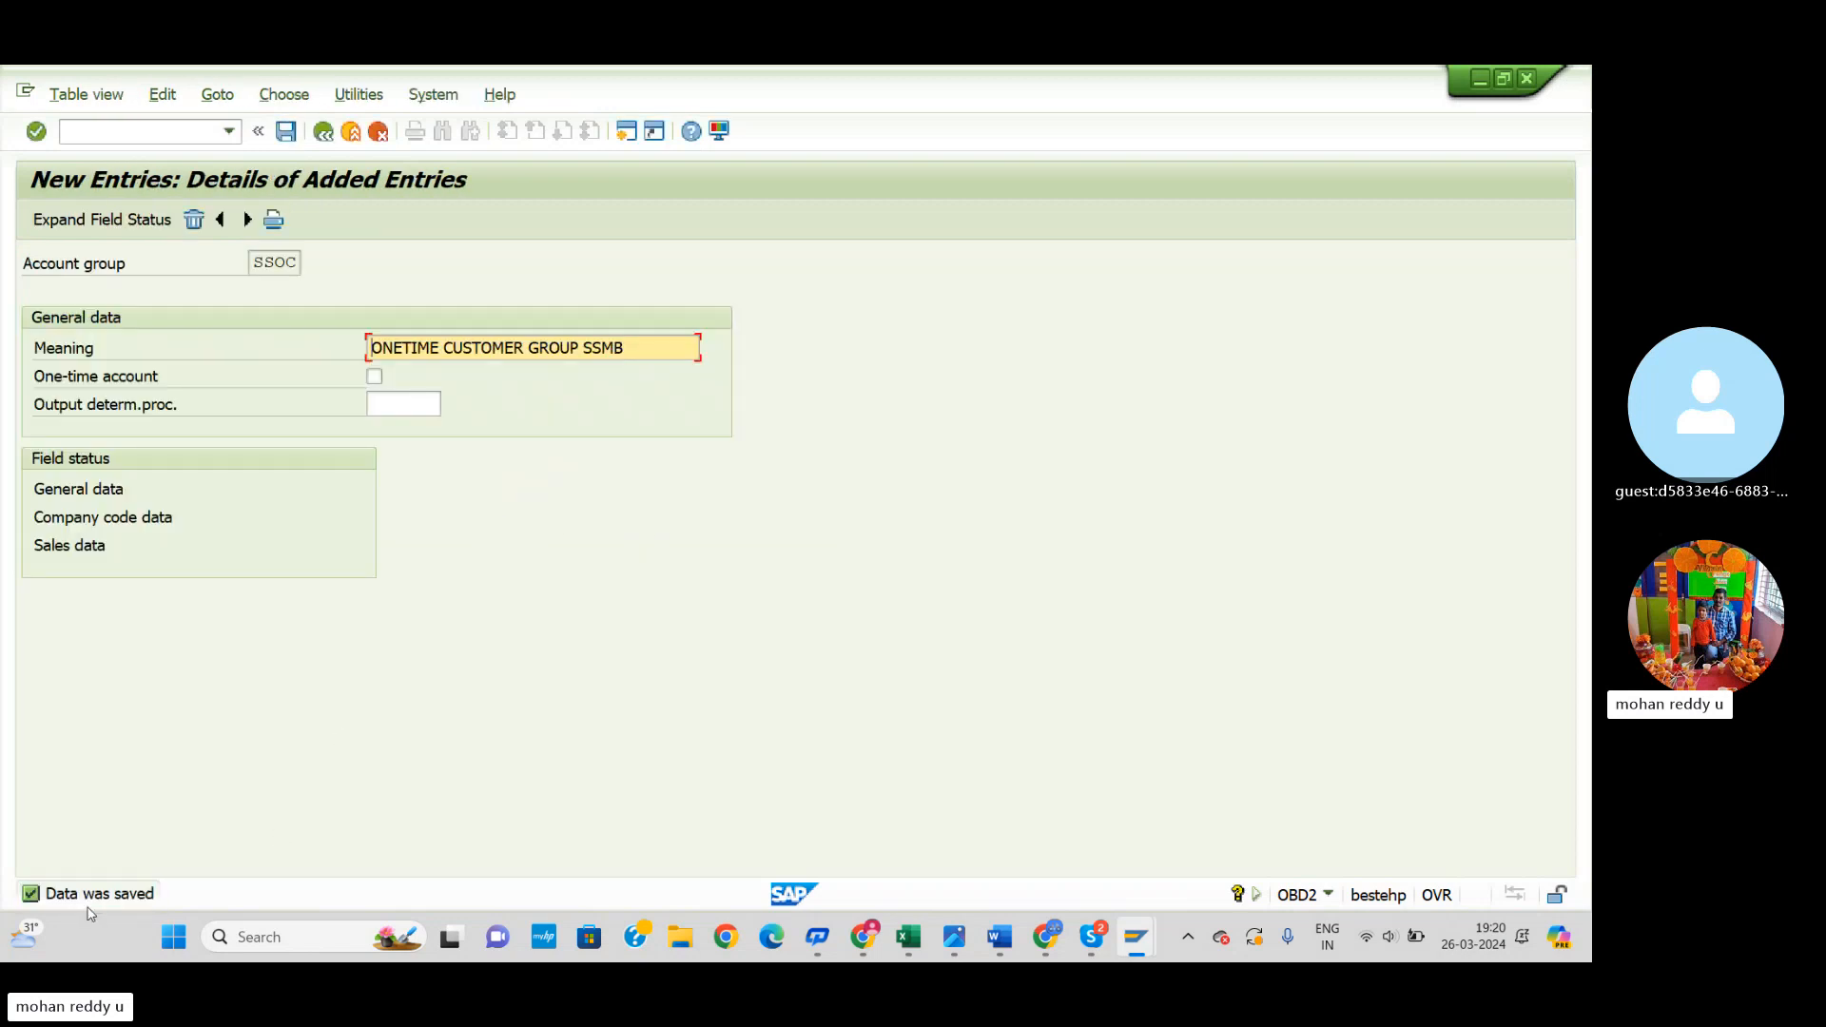
Step: Switch to the Excel sheet and fill the customer accounts groups creation block, B4 to D6, with light green
left_click(908, 937)
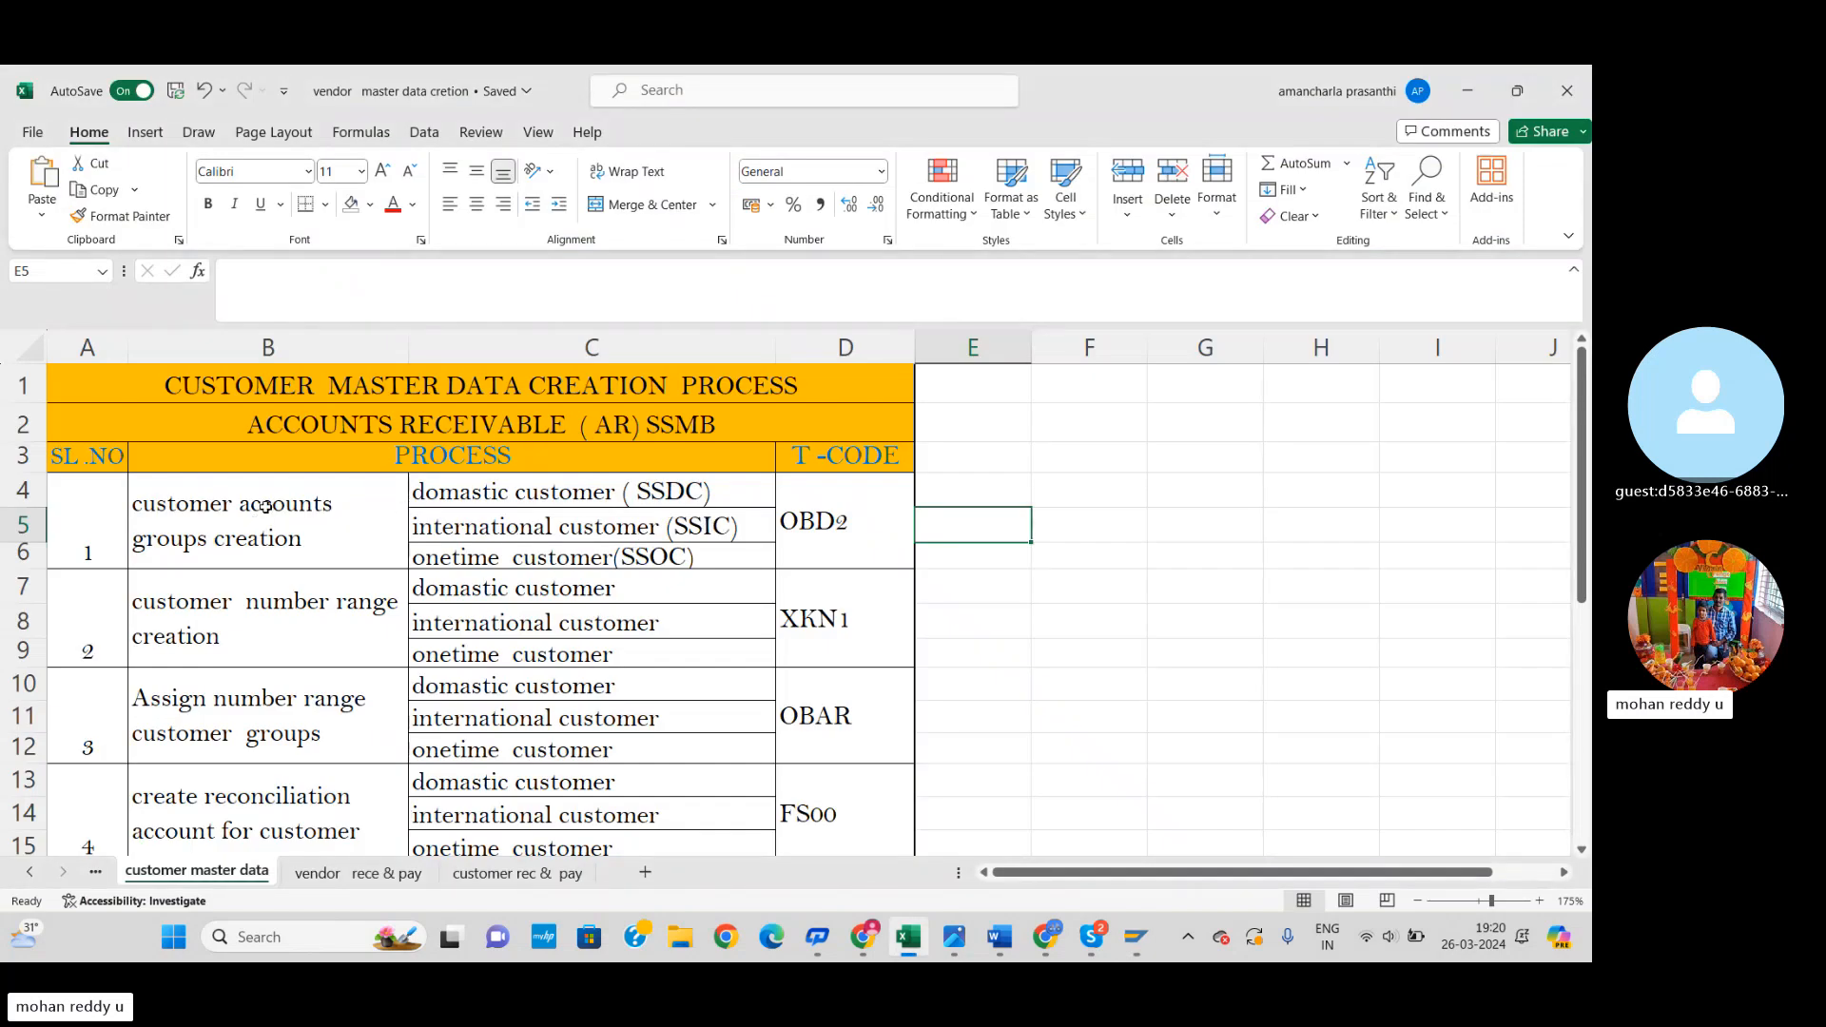
mouse_move(265, 506)
left_mouse_down()
mouse_move(249, 504)
mouse_move(761, 514)
mouse_move(899, 542)
left_mouse_up()
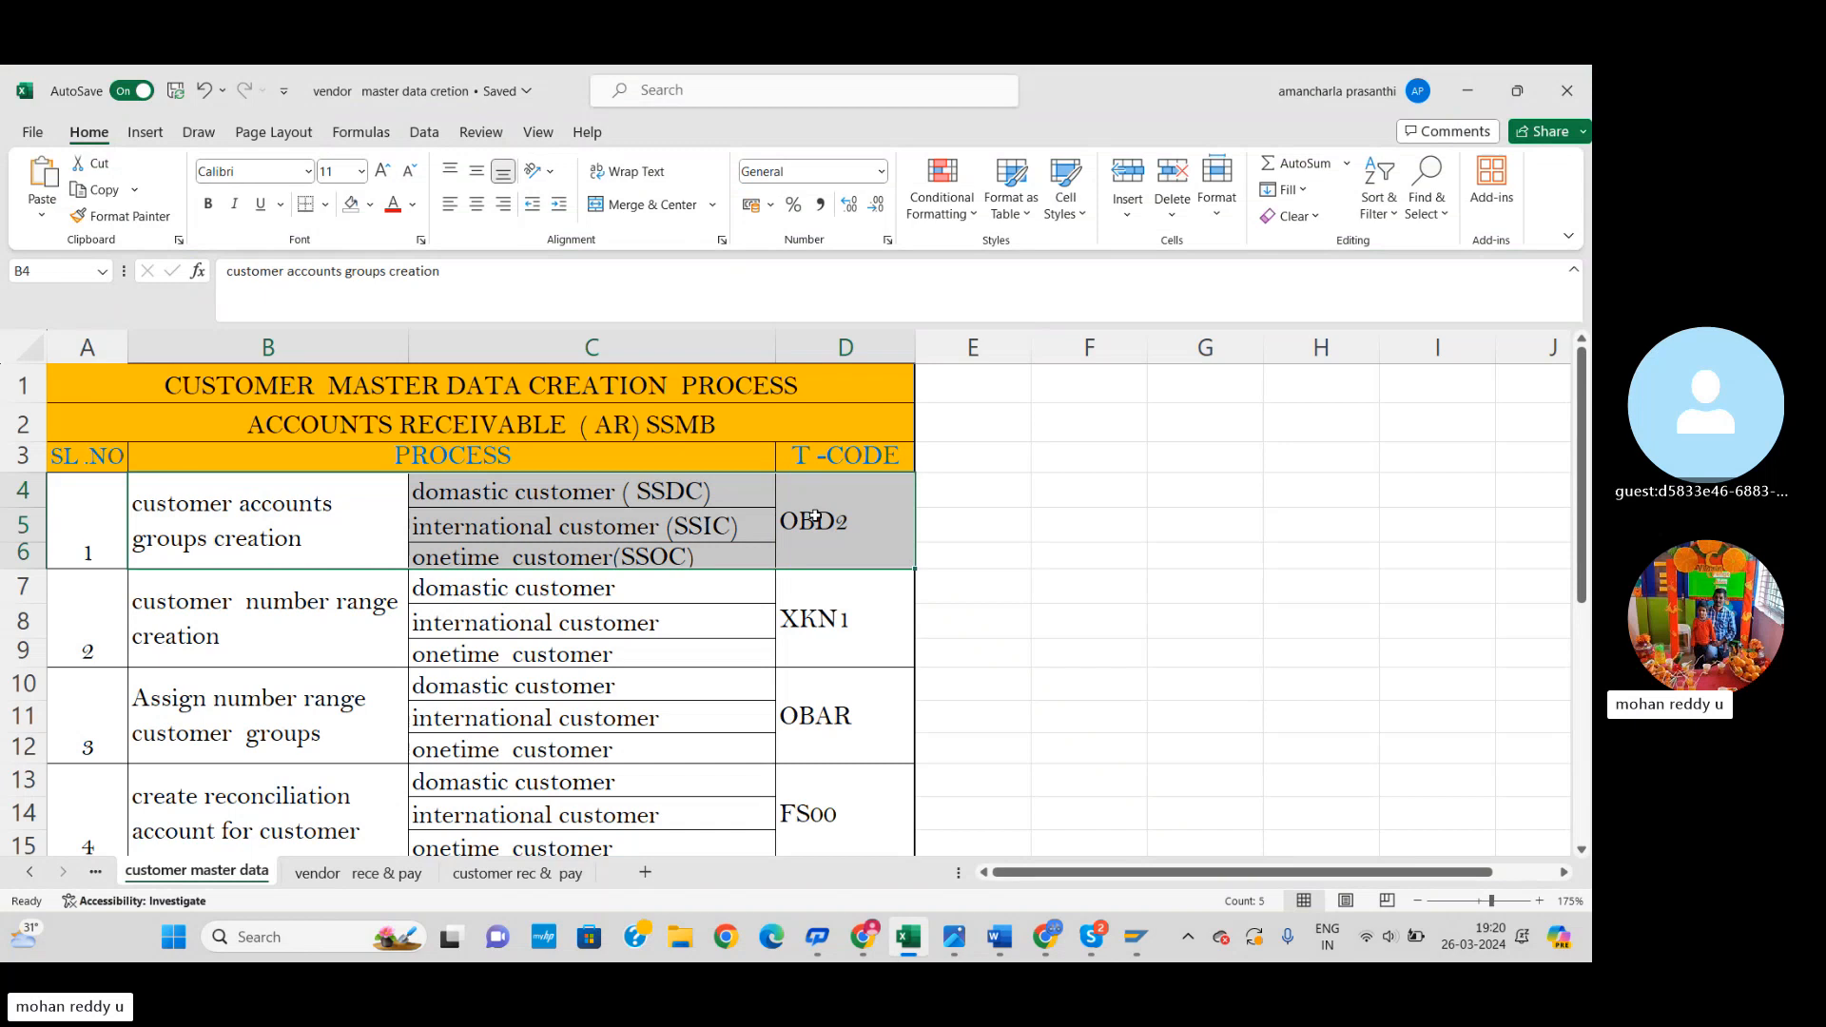
left_click(370, 204)
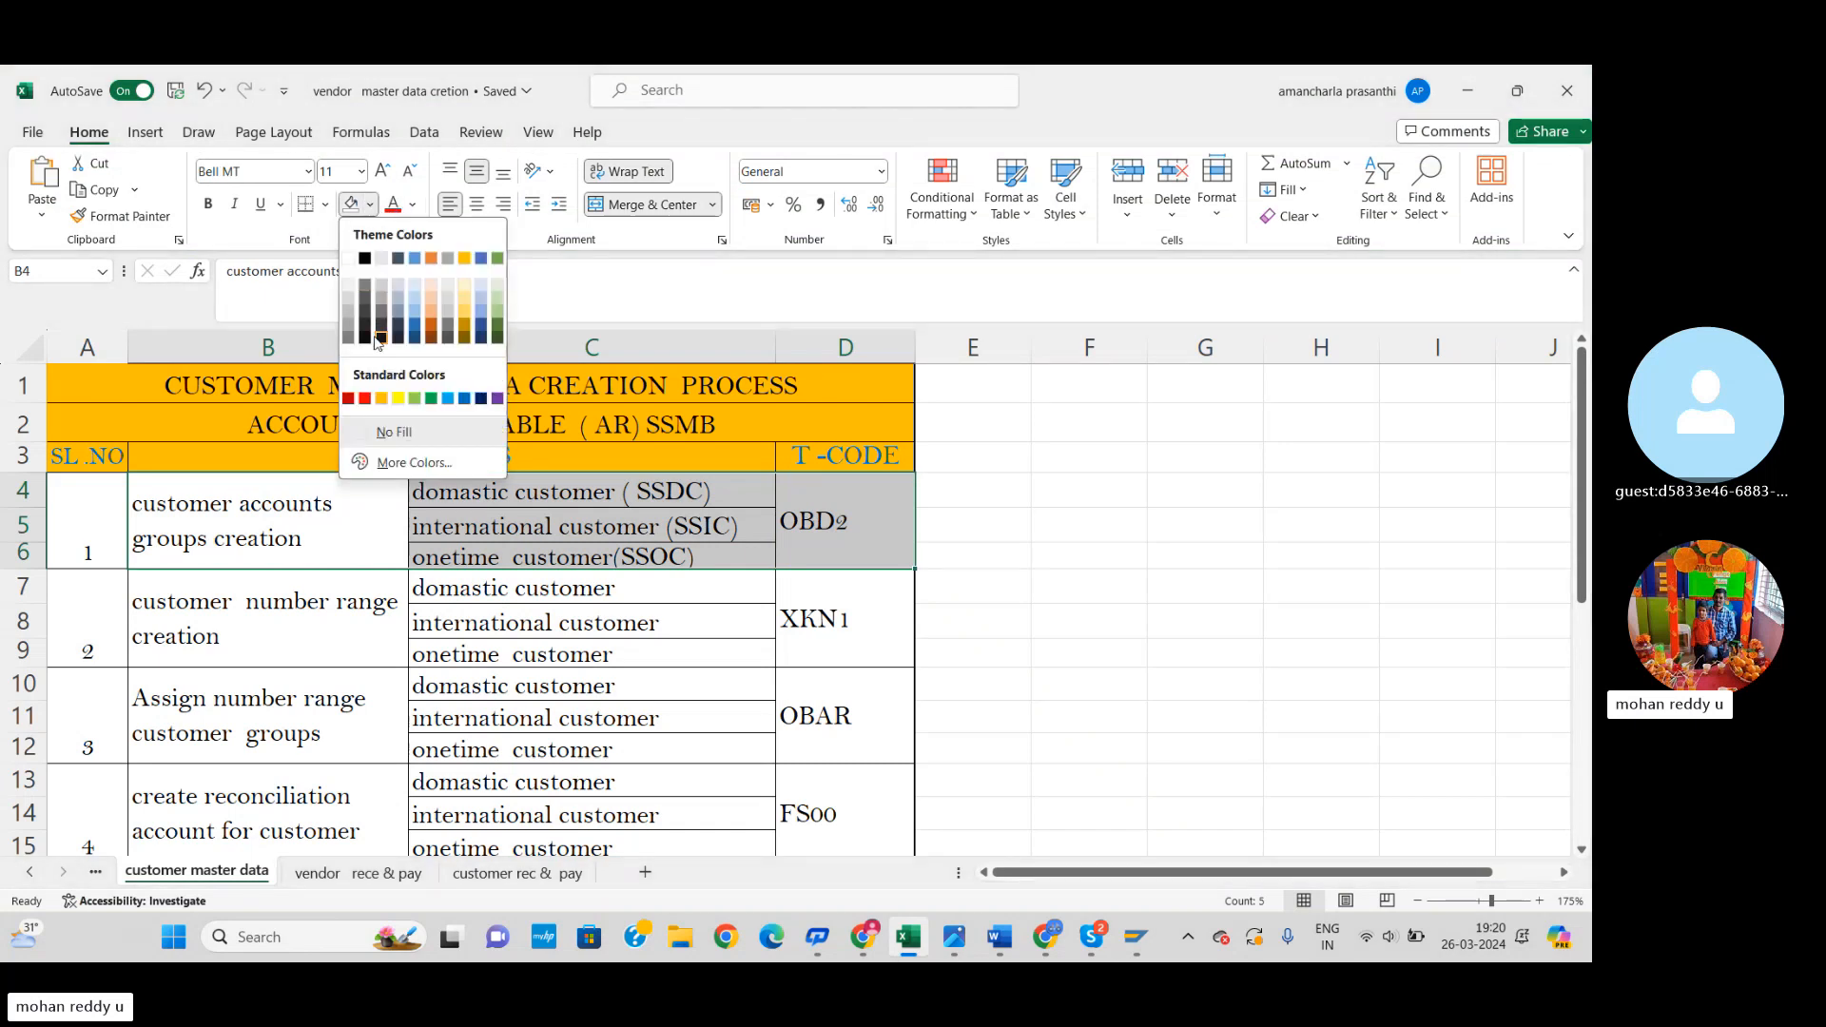
left_click(416, 399)
left_click(1175, 650)
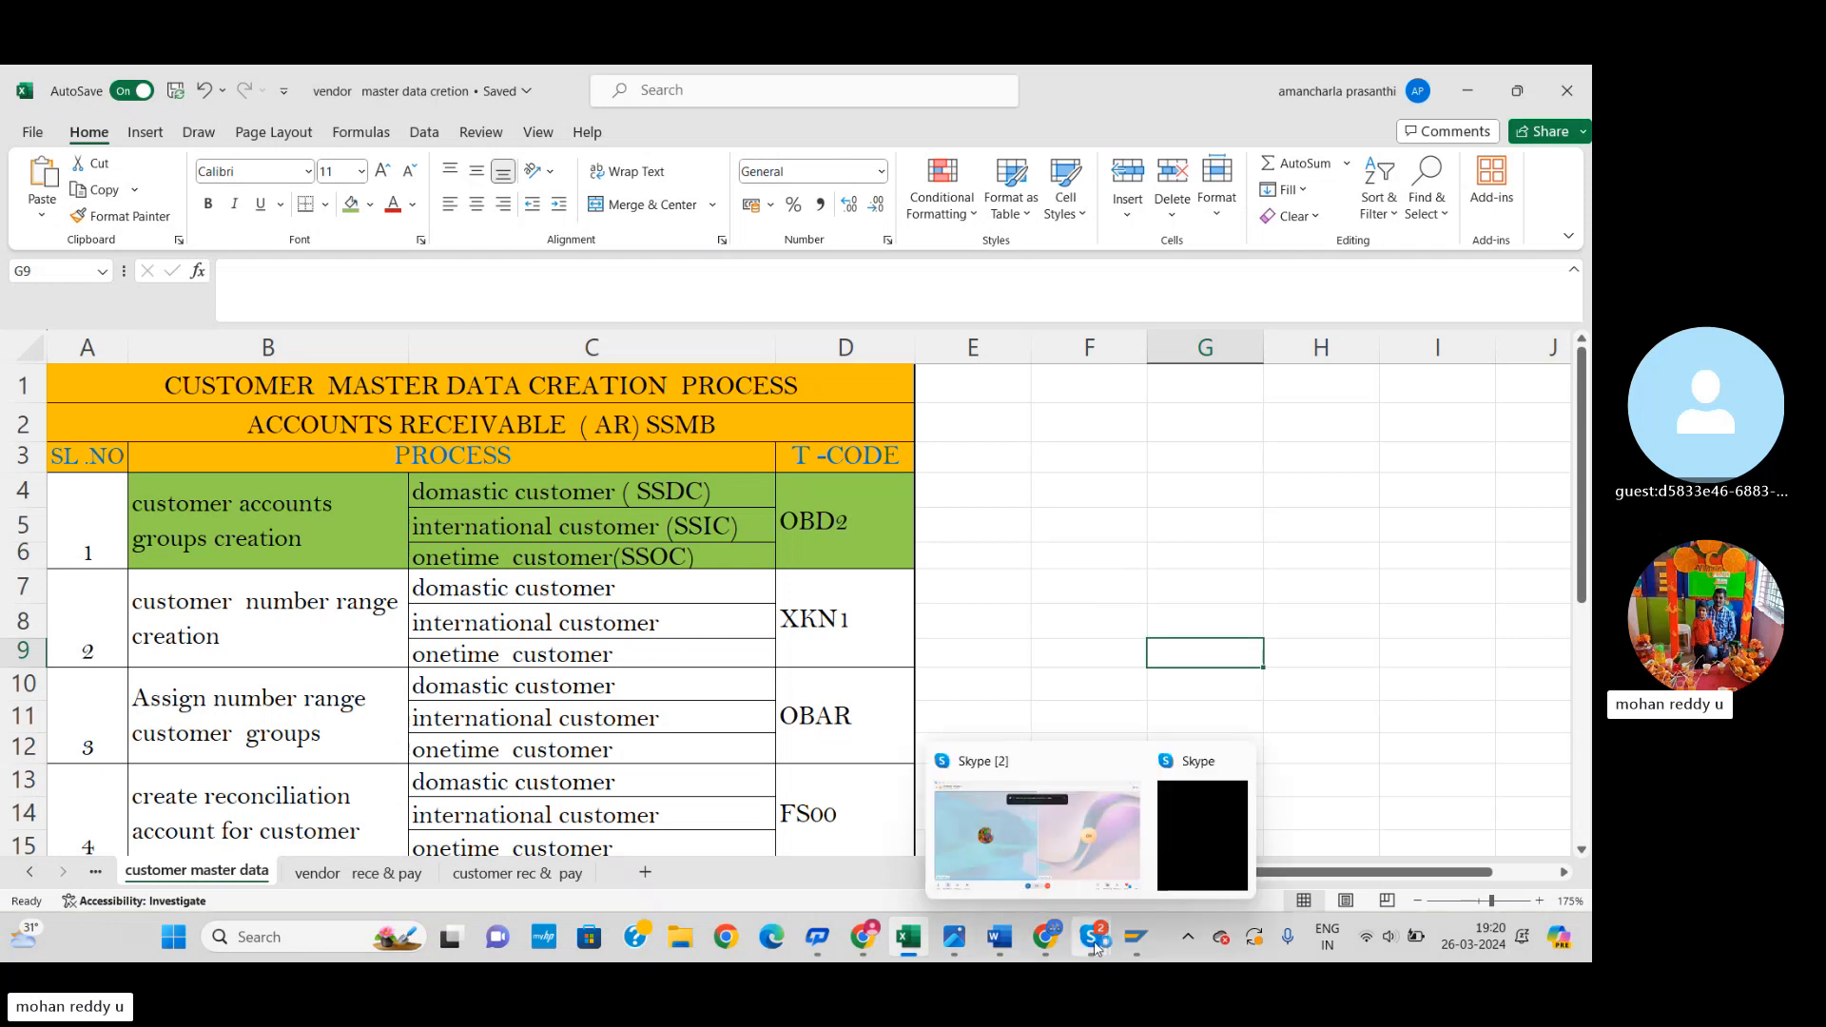
Step: Switch to the Word notes, review the vendor account group and XKN1 number range steps, and return to the Excel sheet
left_click(999, 937)
scroll(974, 702, "up", 5)
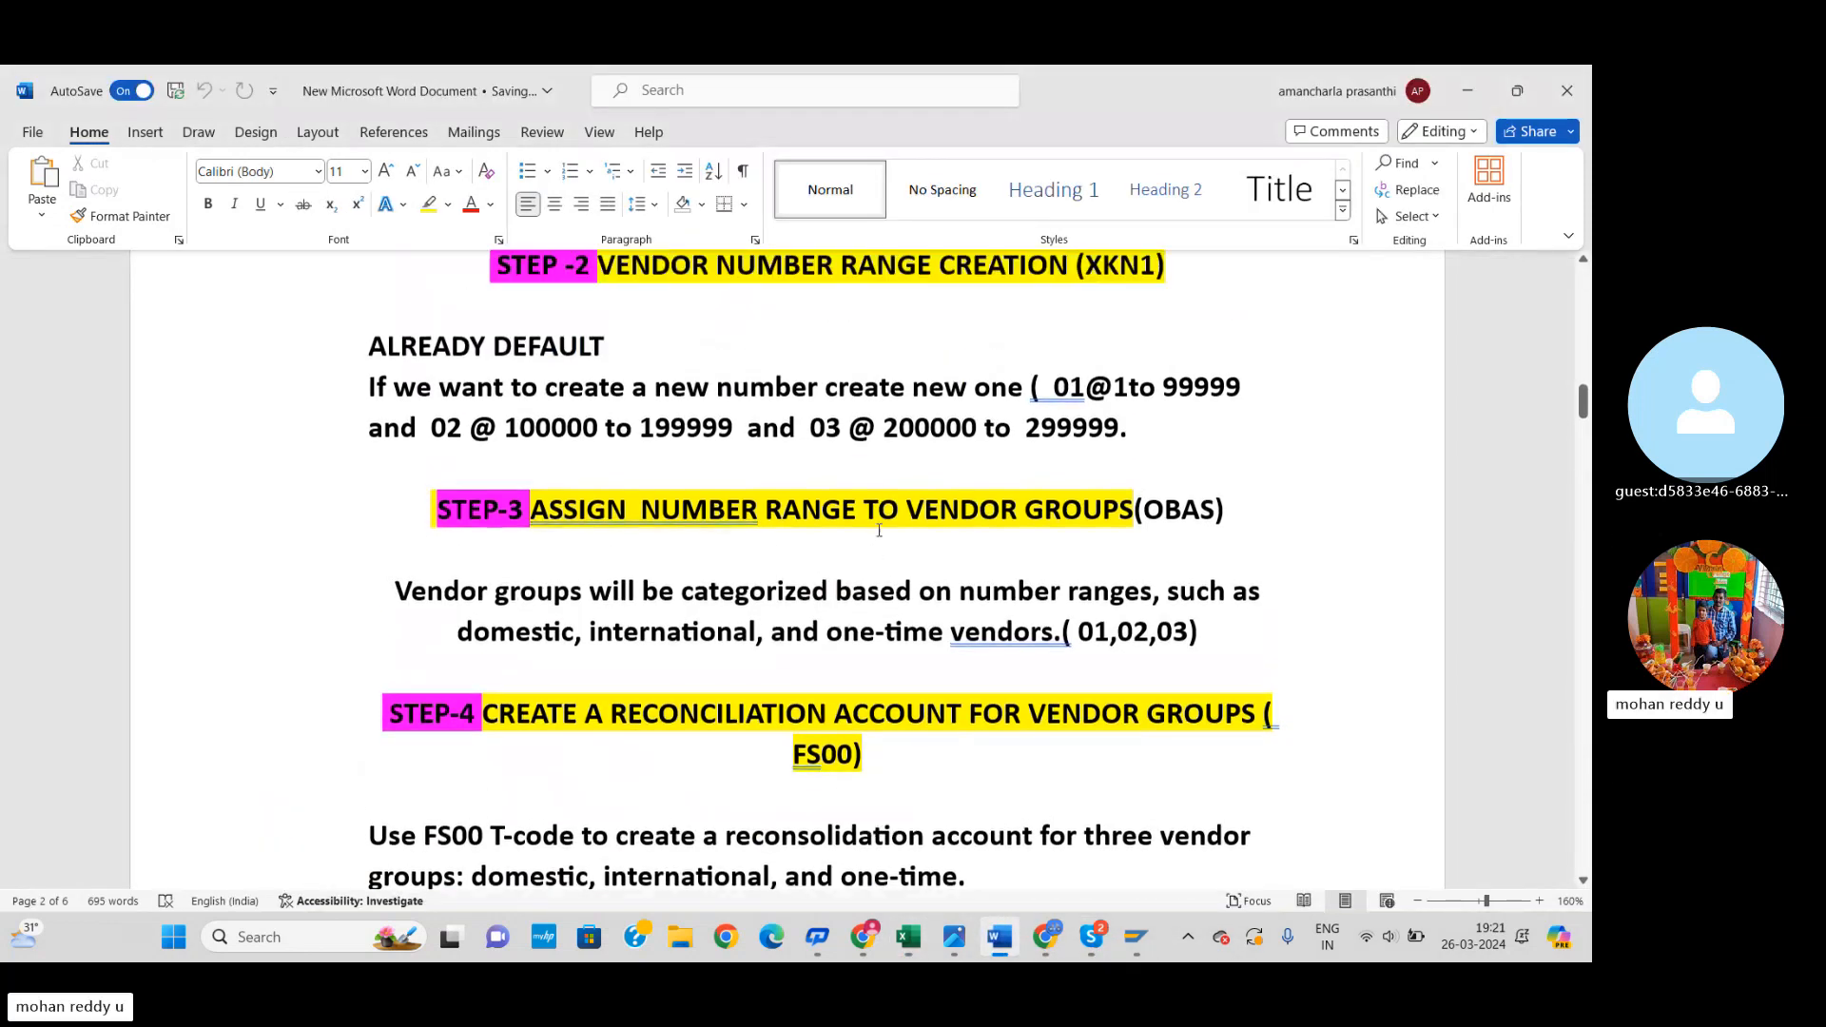
scroll(878, 529, "up", 15)
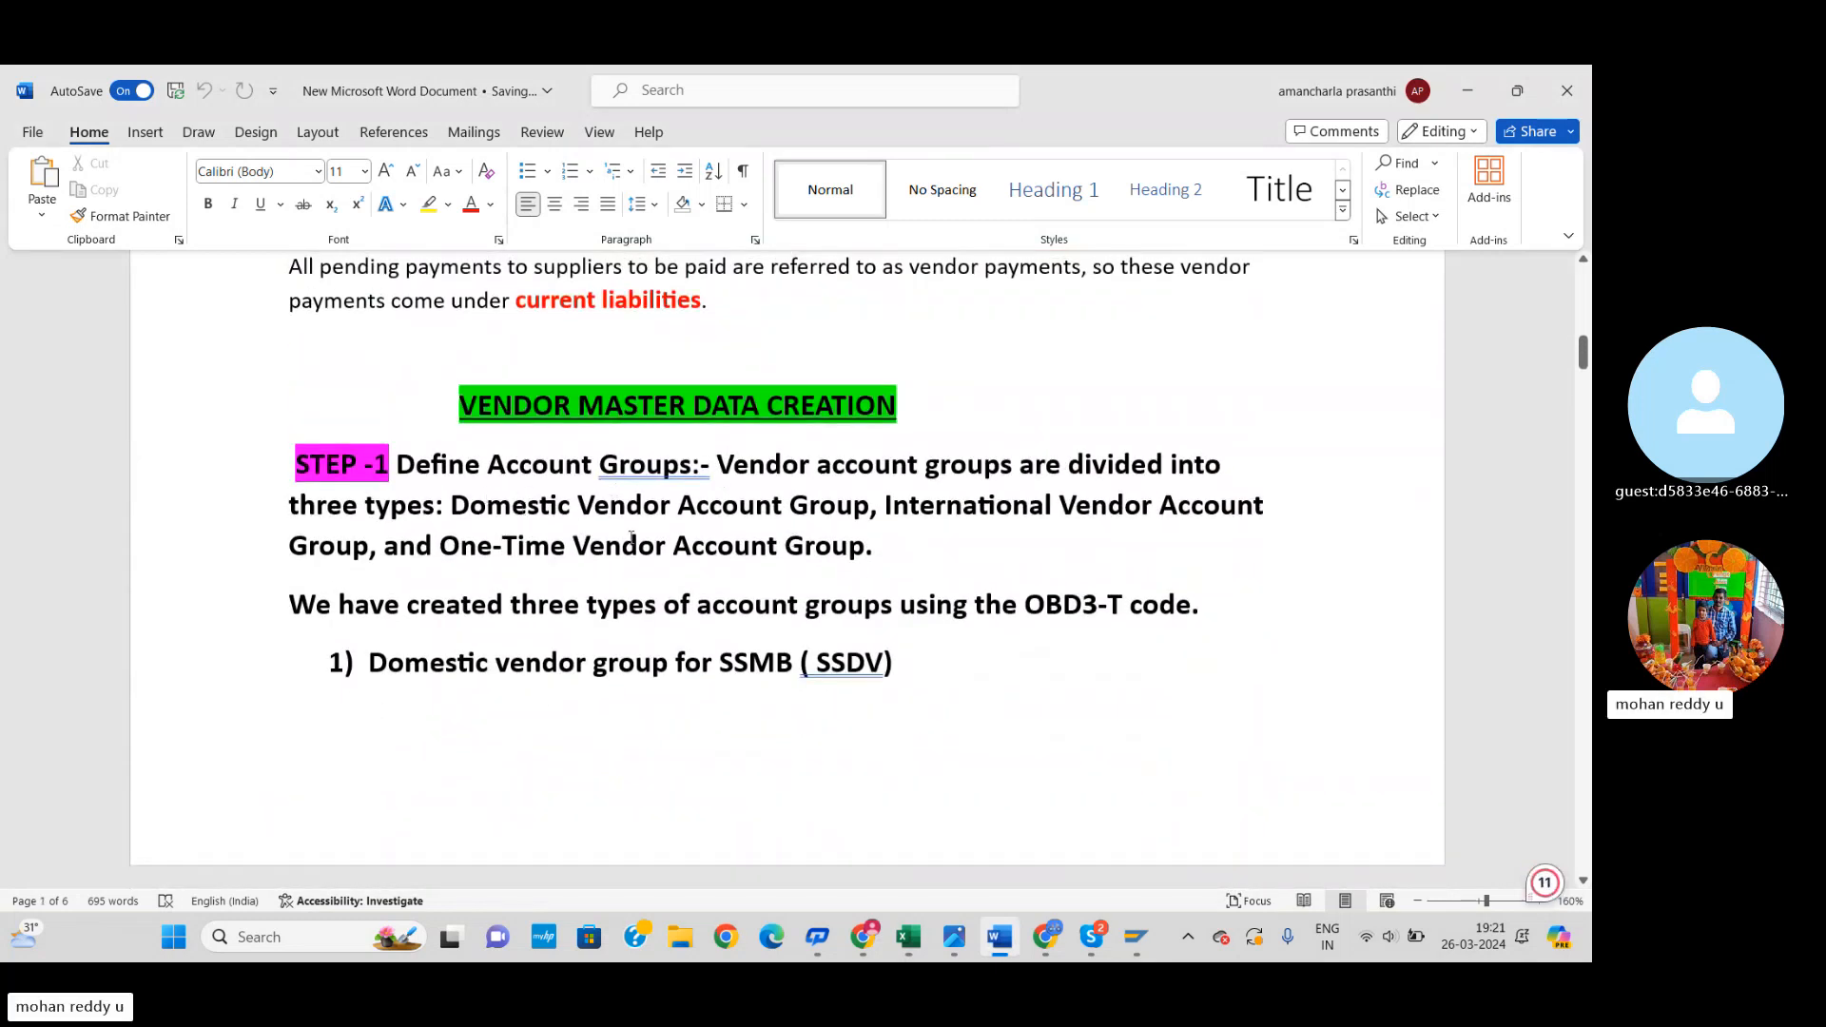
scroll(884, 545, "down", 13)
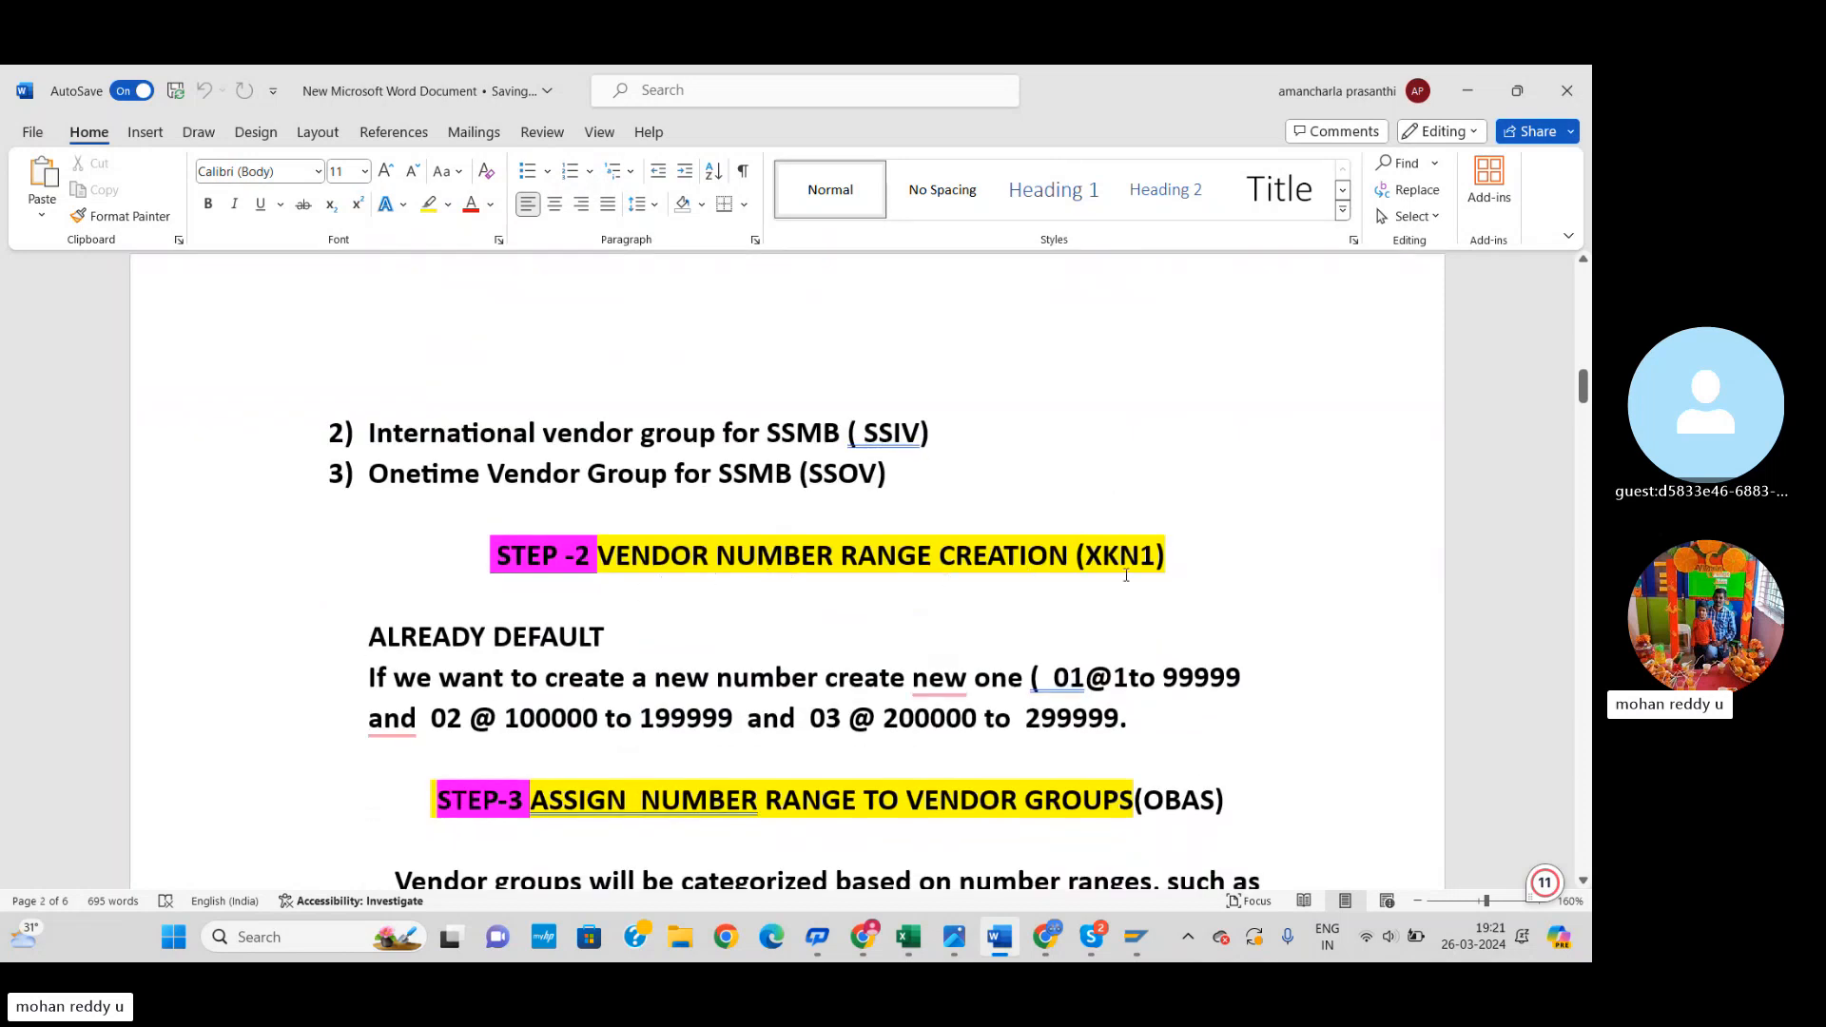
key("alt+Tab")
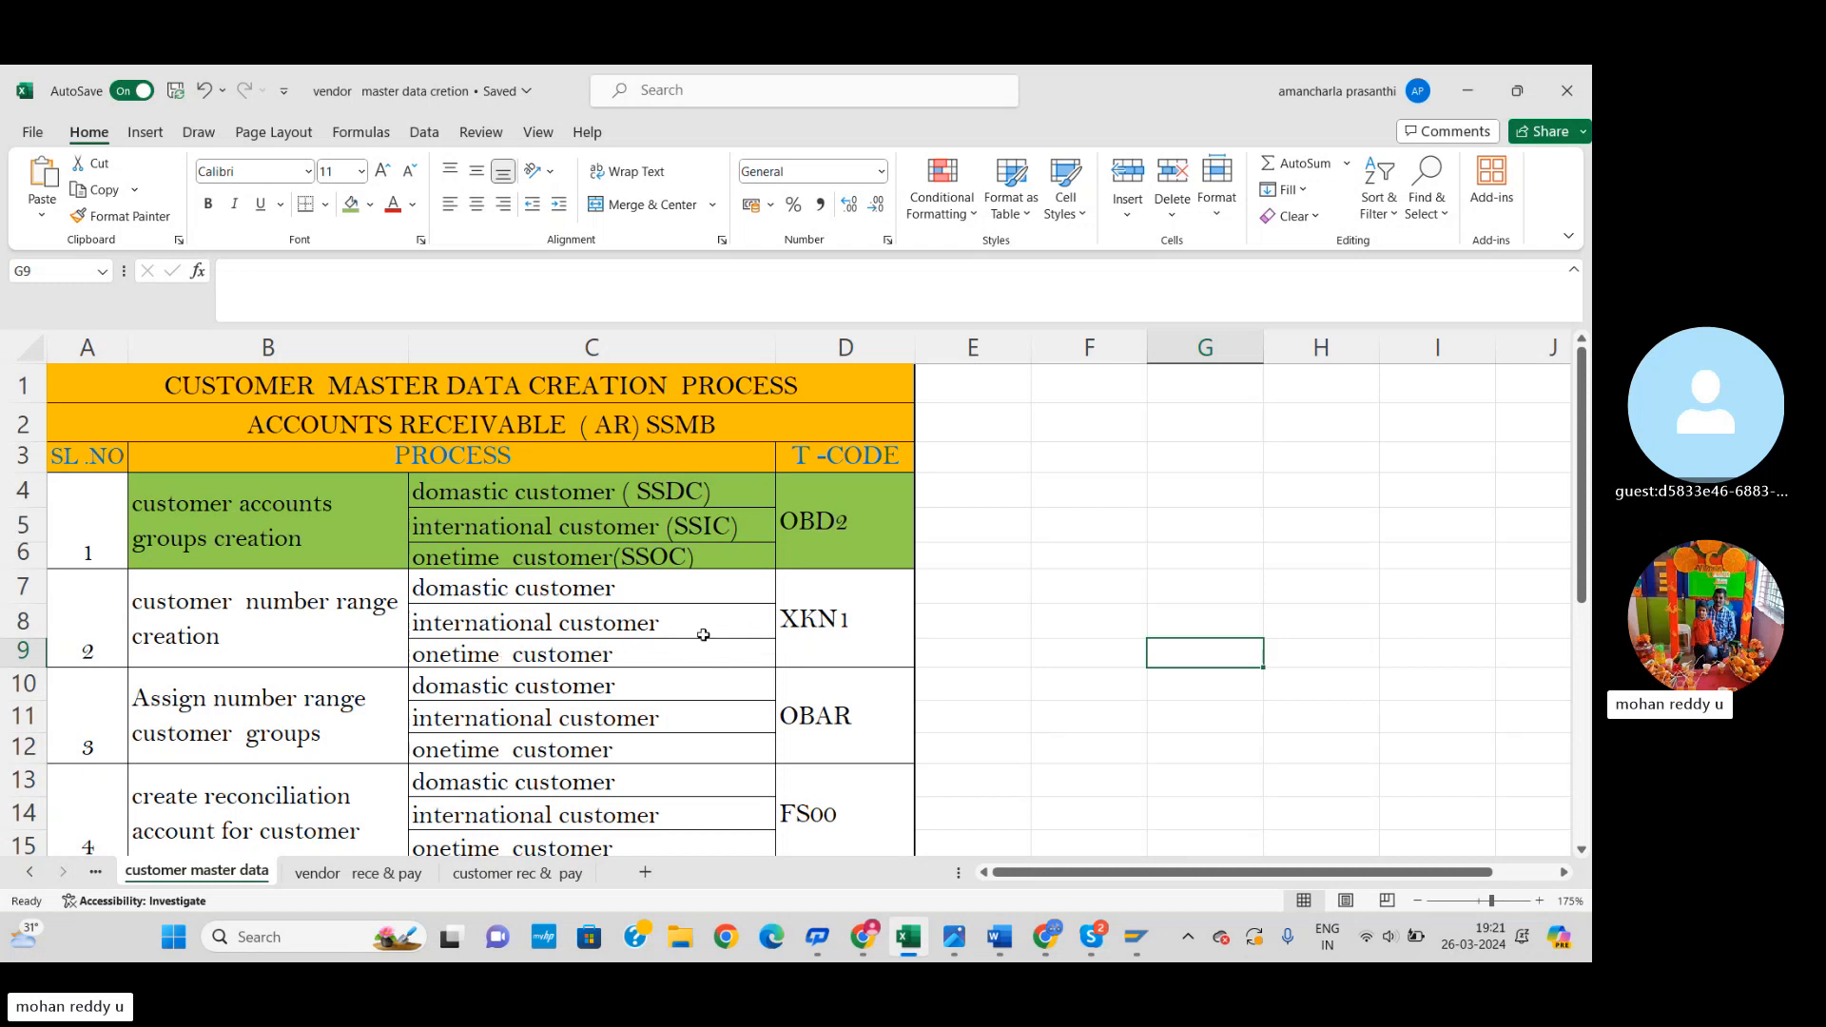
Step: Fill the customer number range creation block, A7 to D9, with light green
left_click(121, 602)
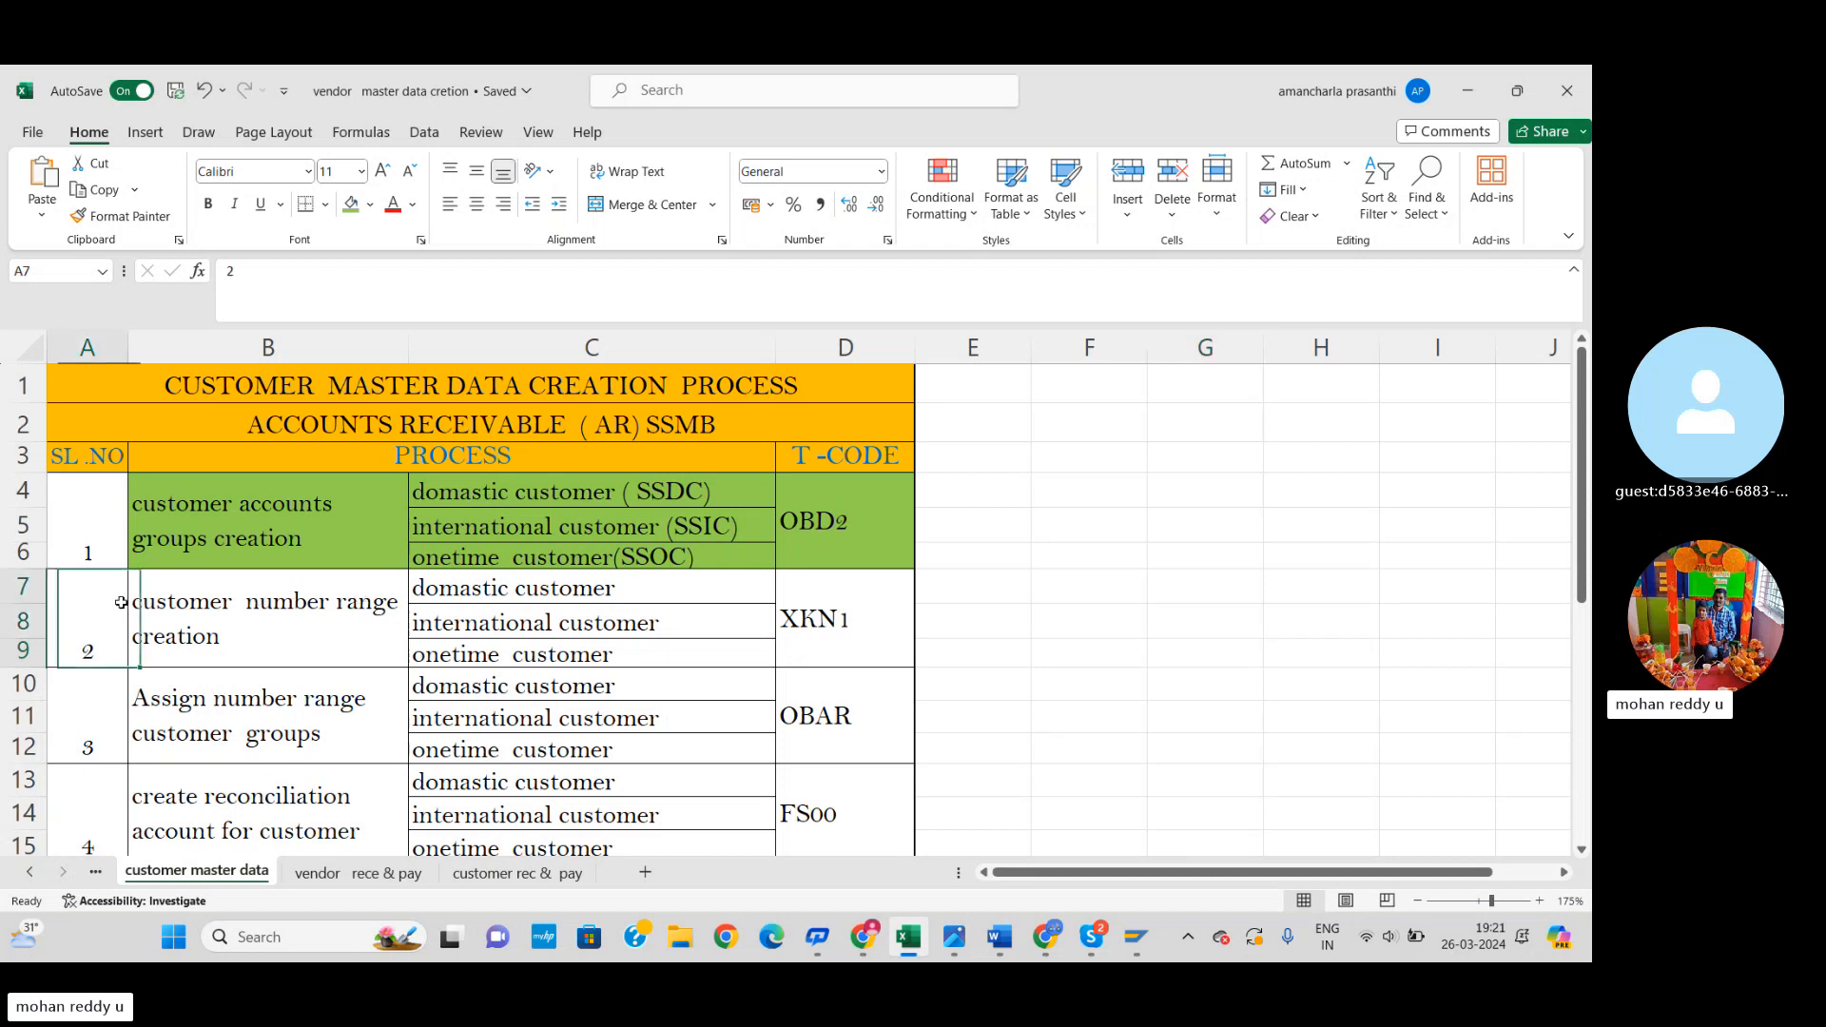
left_click_drag(121, 602, 786, 652)
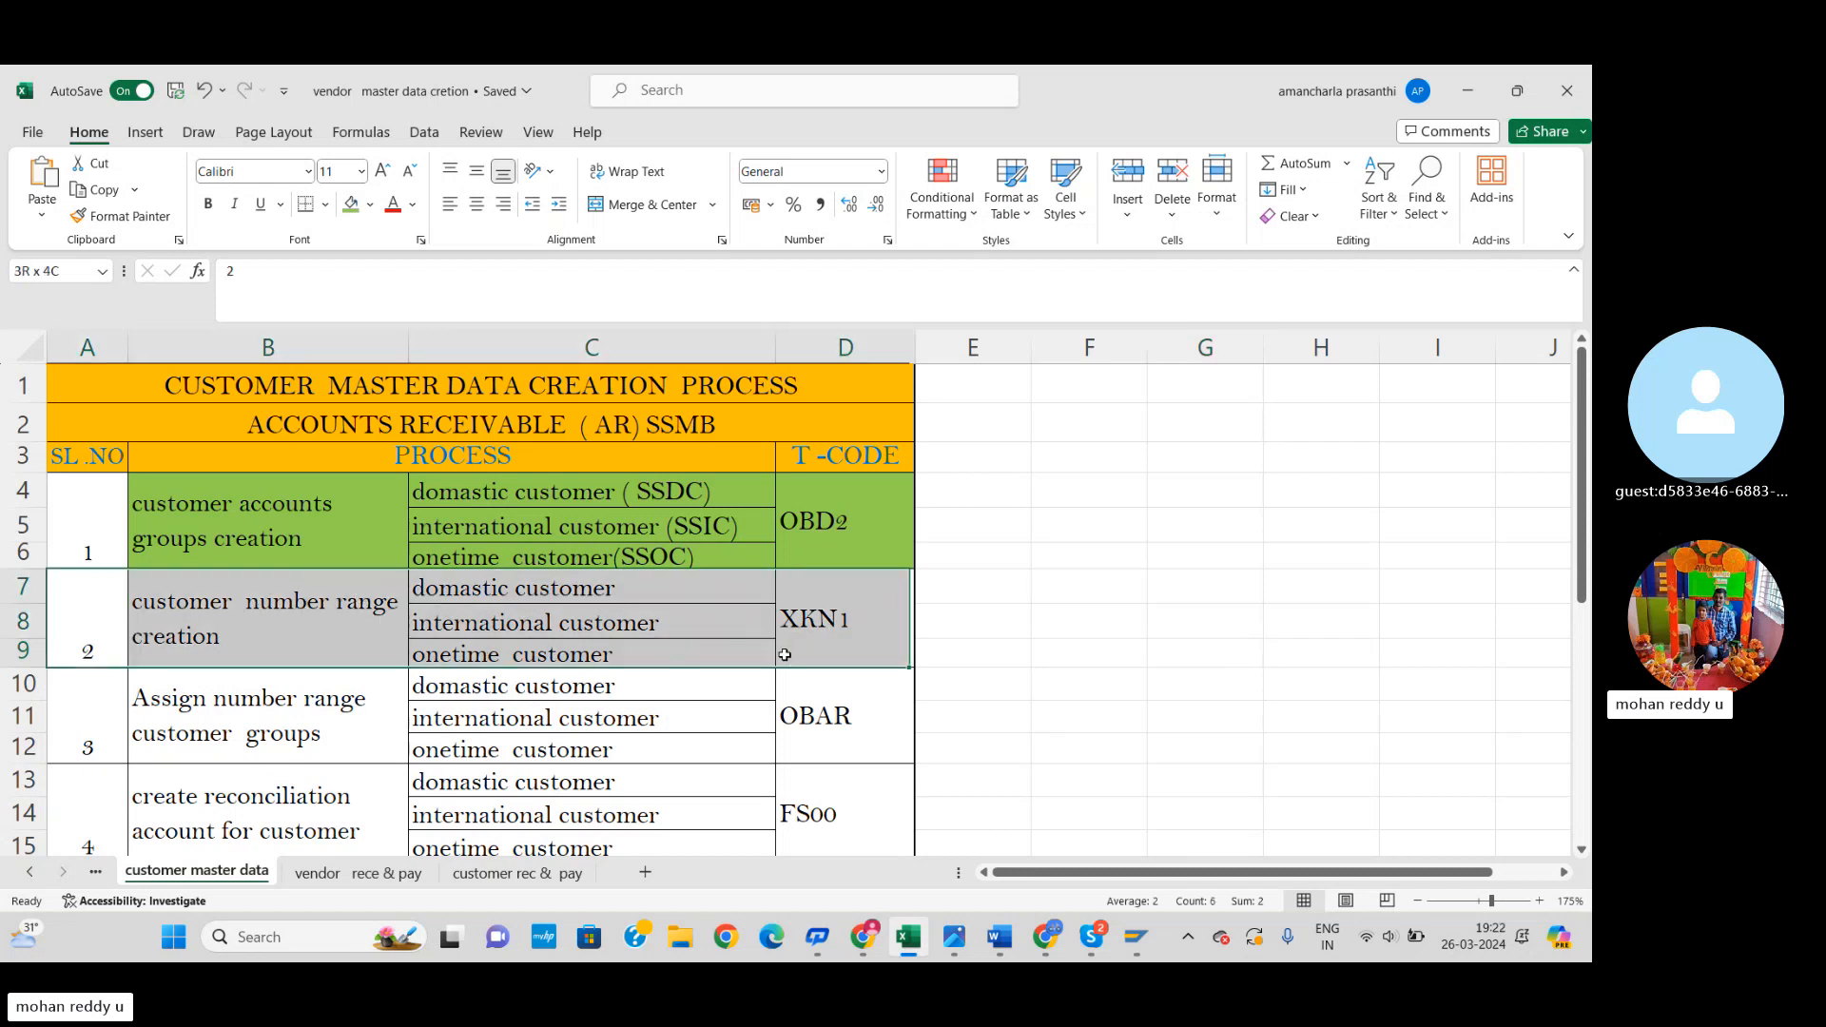
left_click(357, 206)
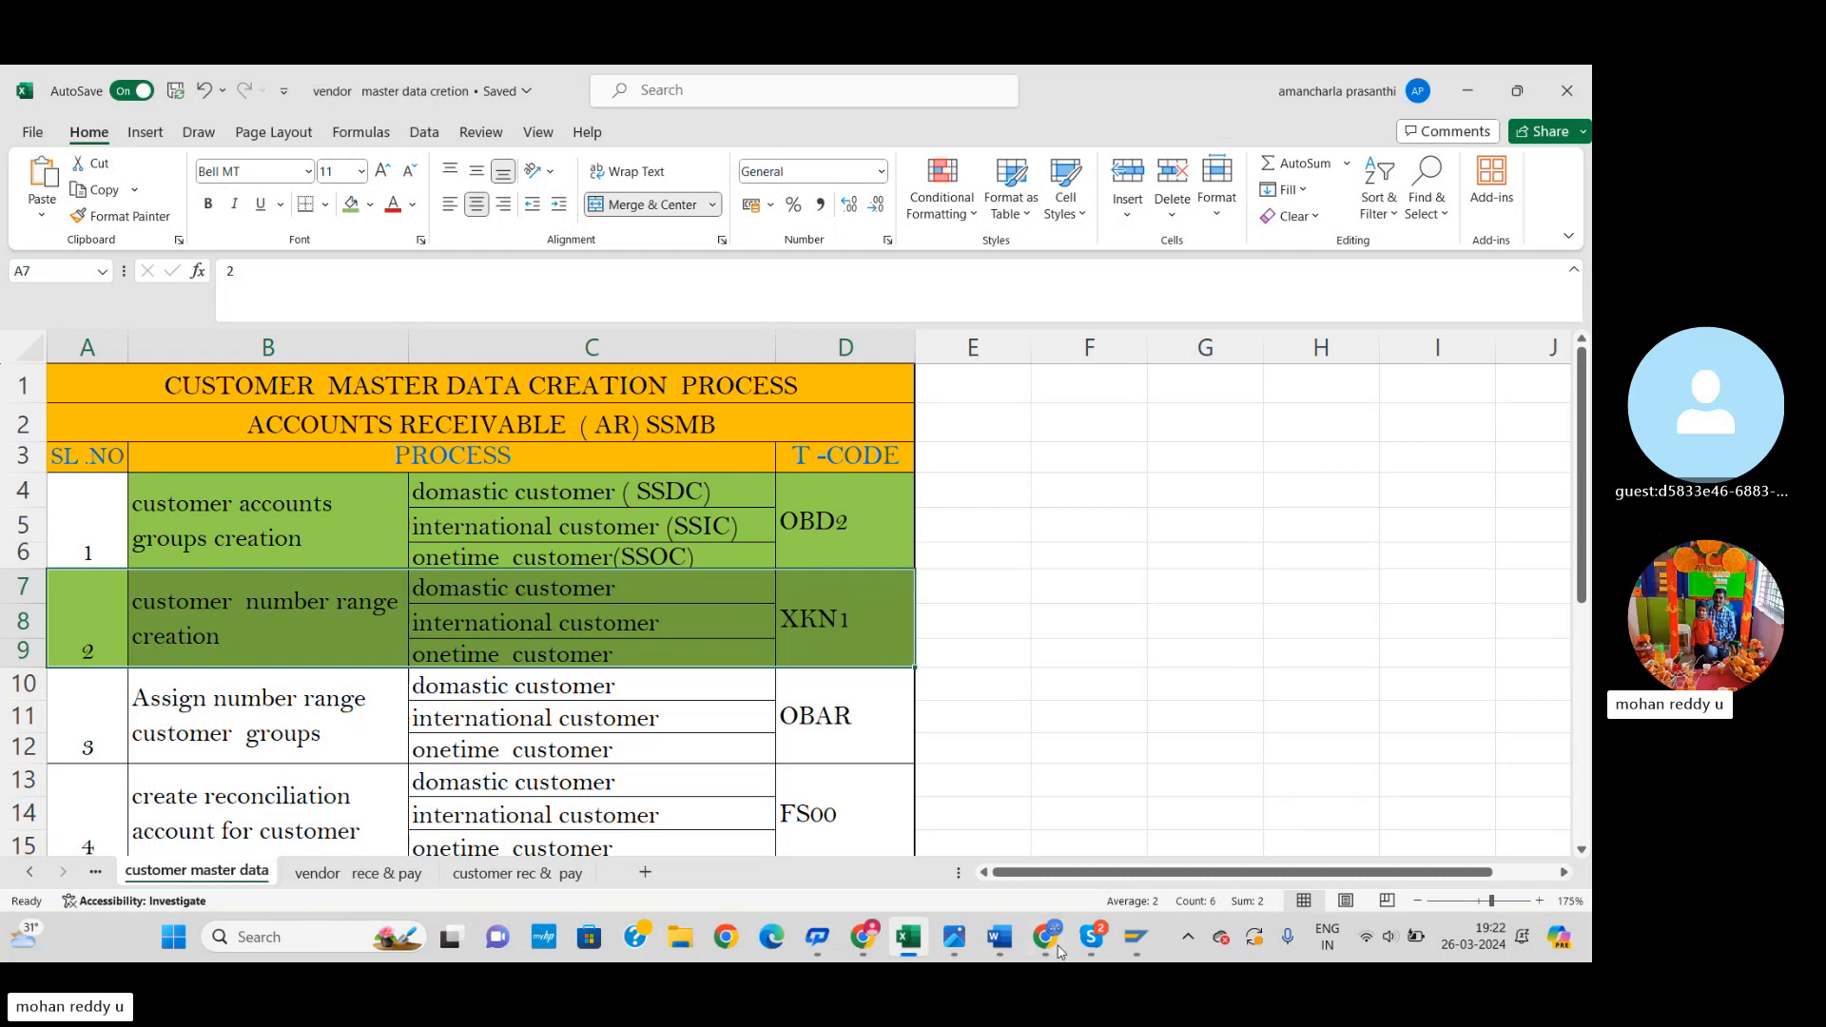
Step: Switch to SAP and open the vendor number range intervals for editing with transaction XKN1
mouse_move(1144, 944)
left_click(1203, 818)
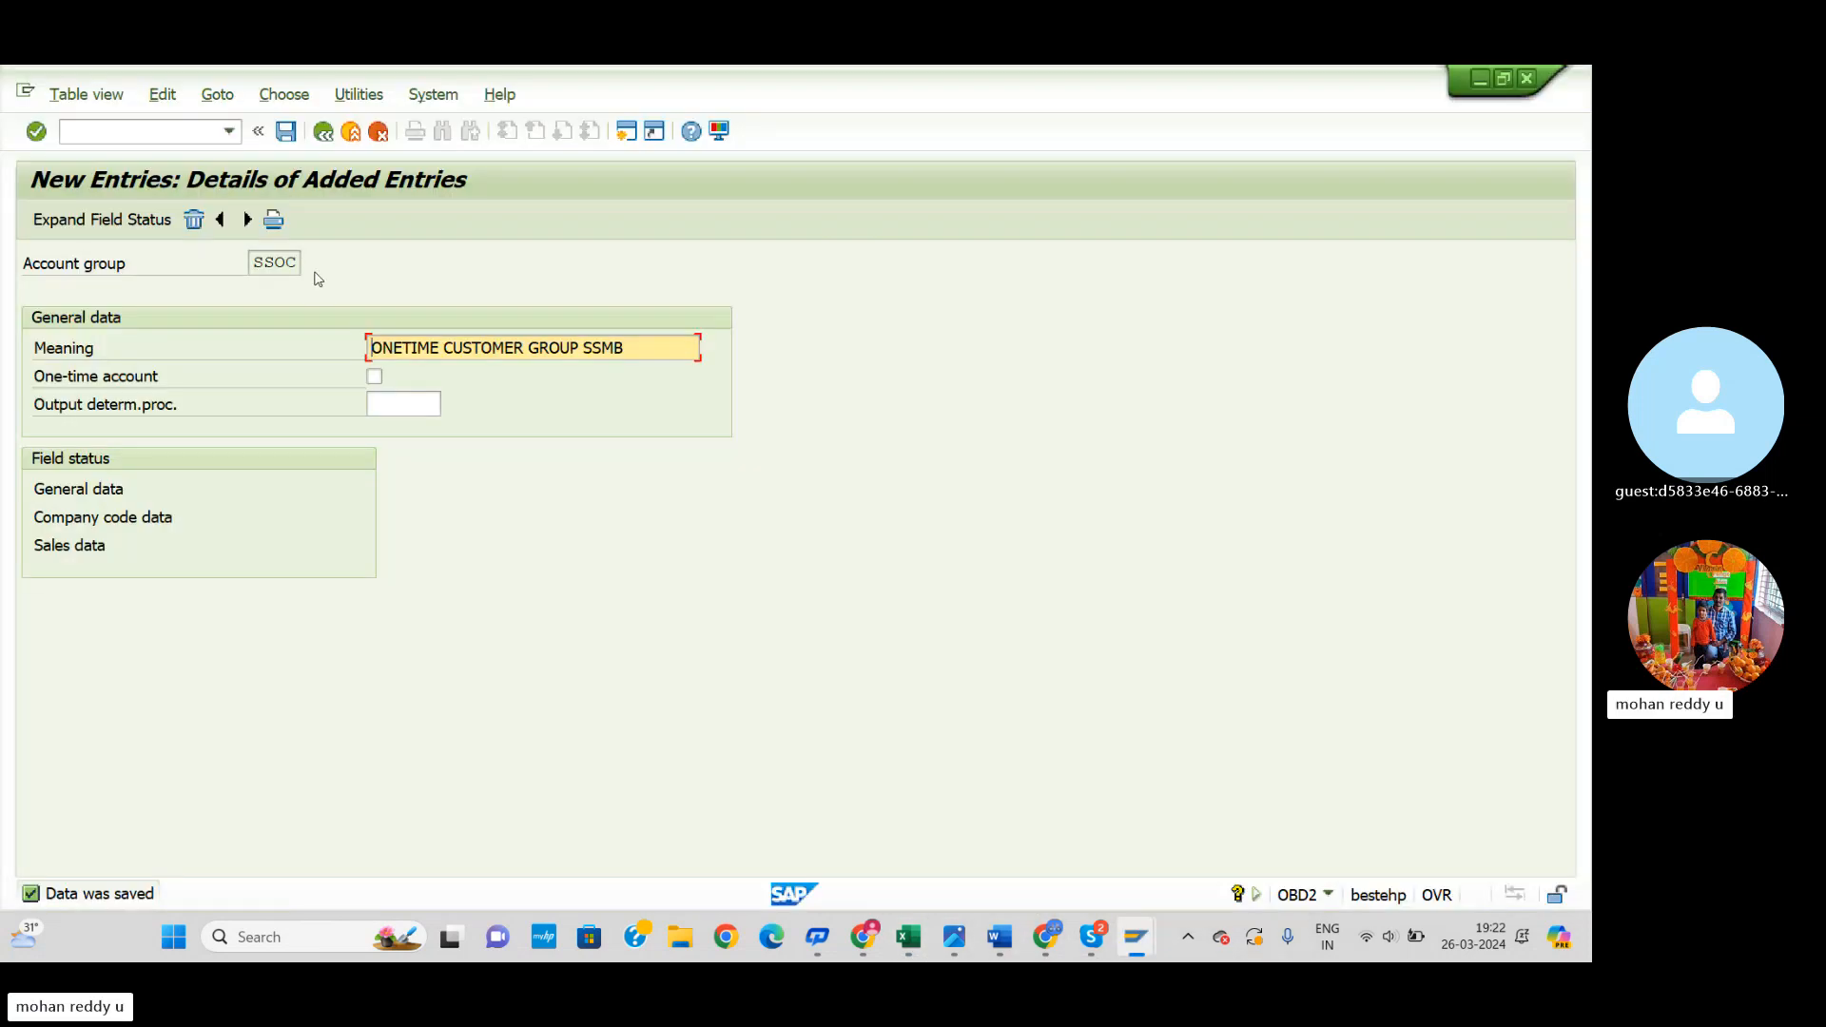
type("/N")
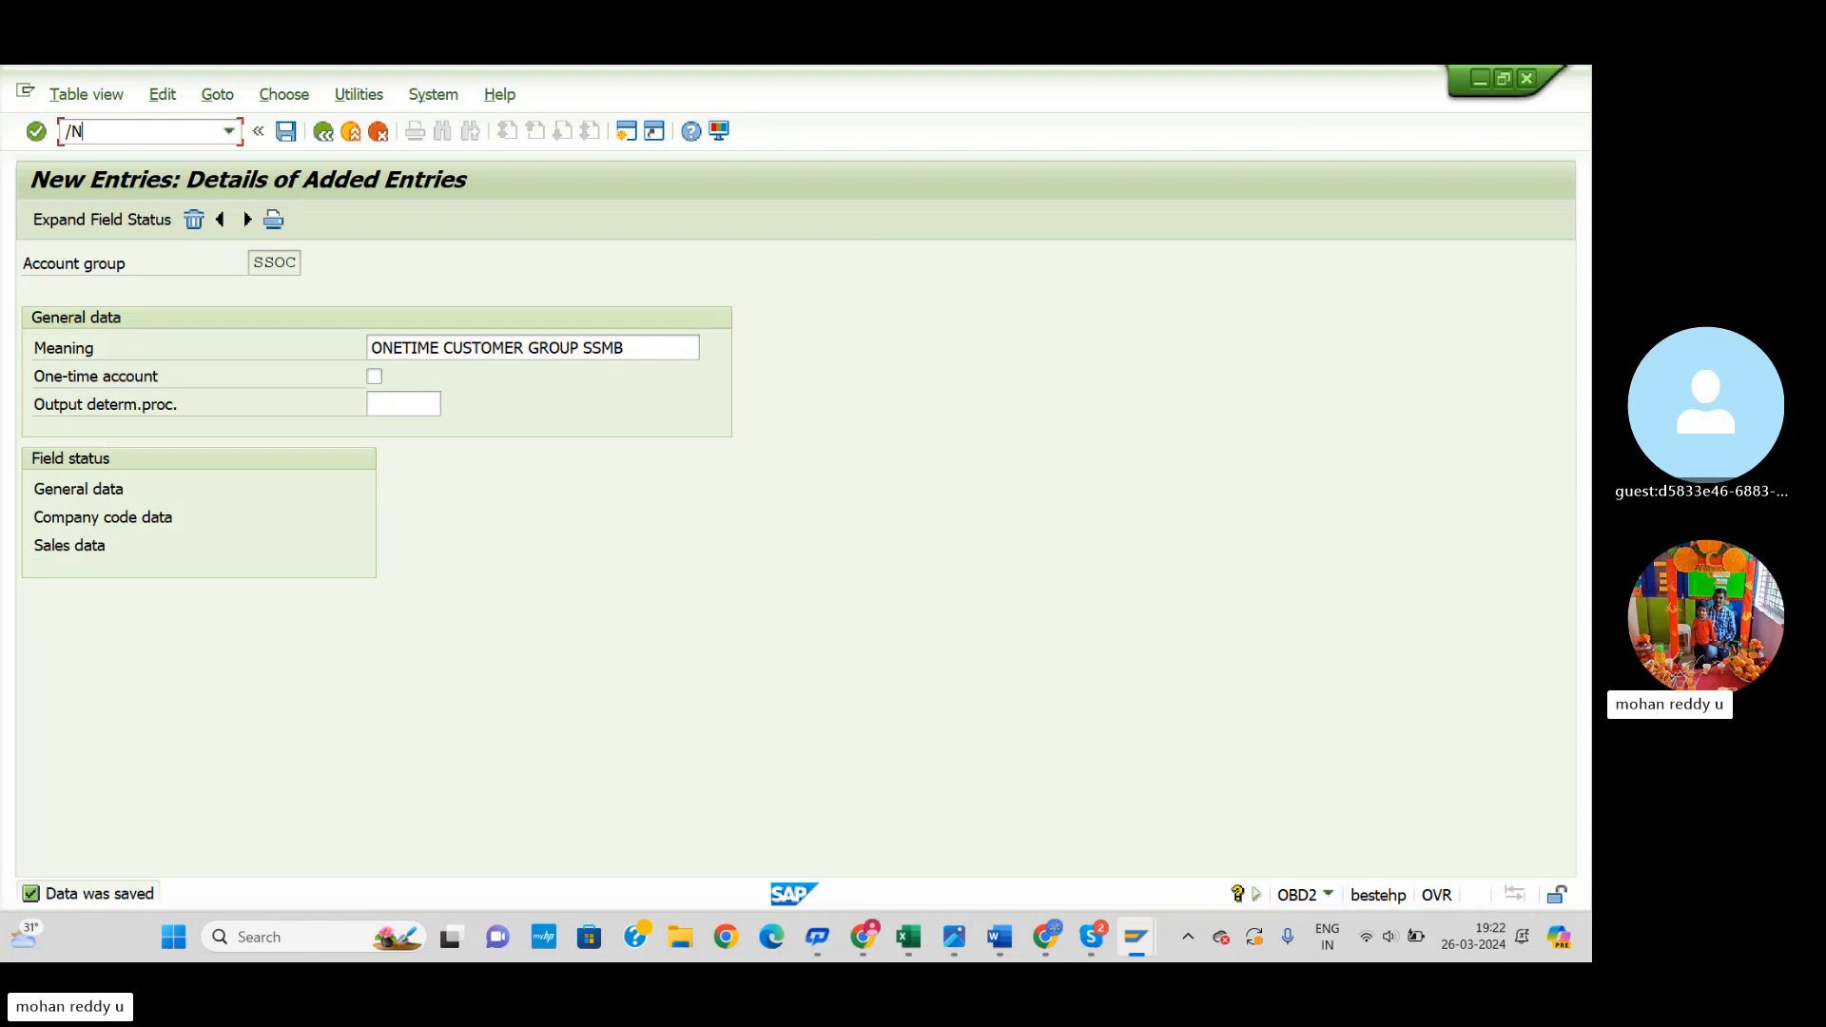
type("XKN1")
key("Return")
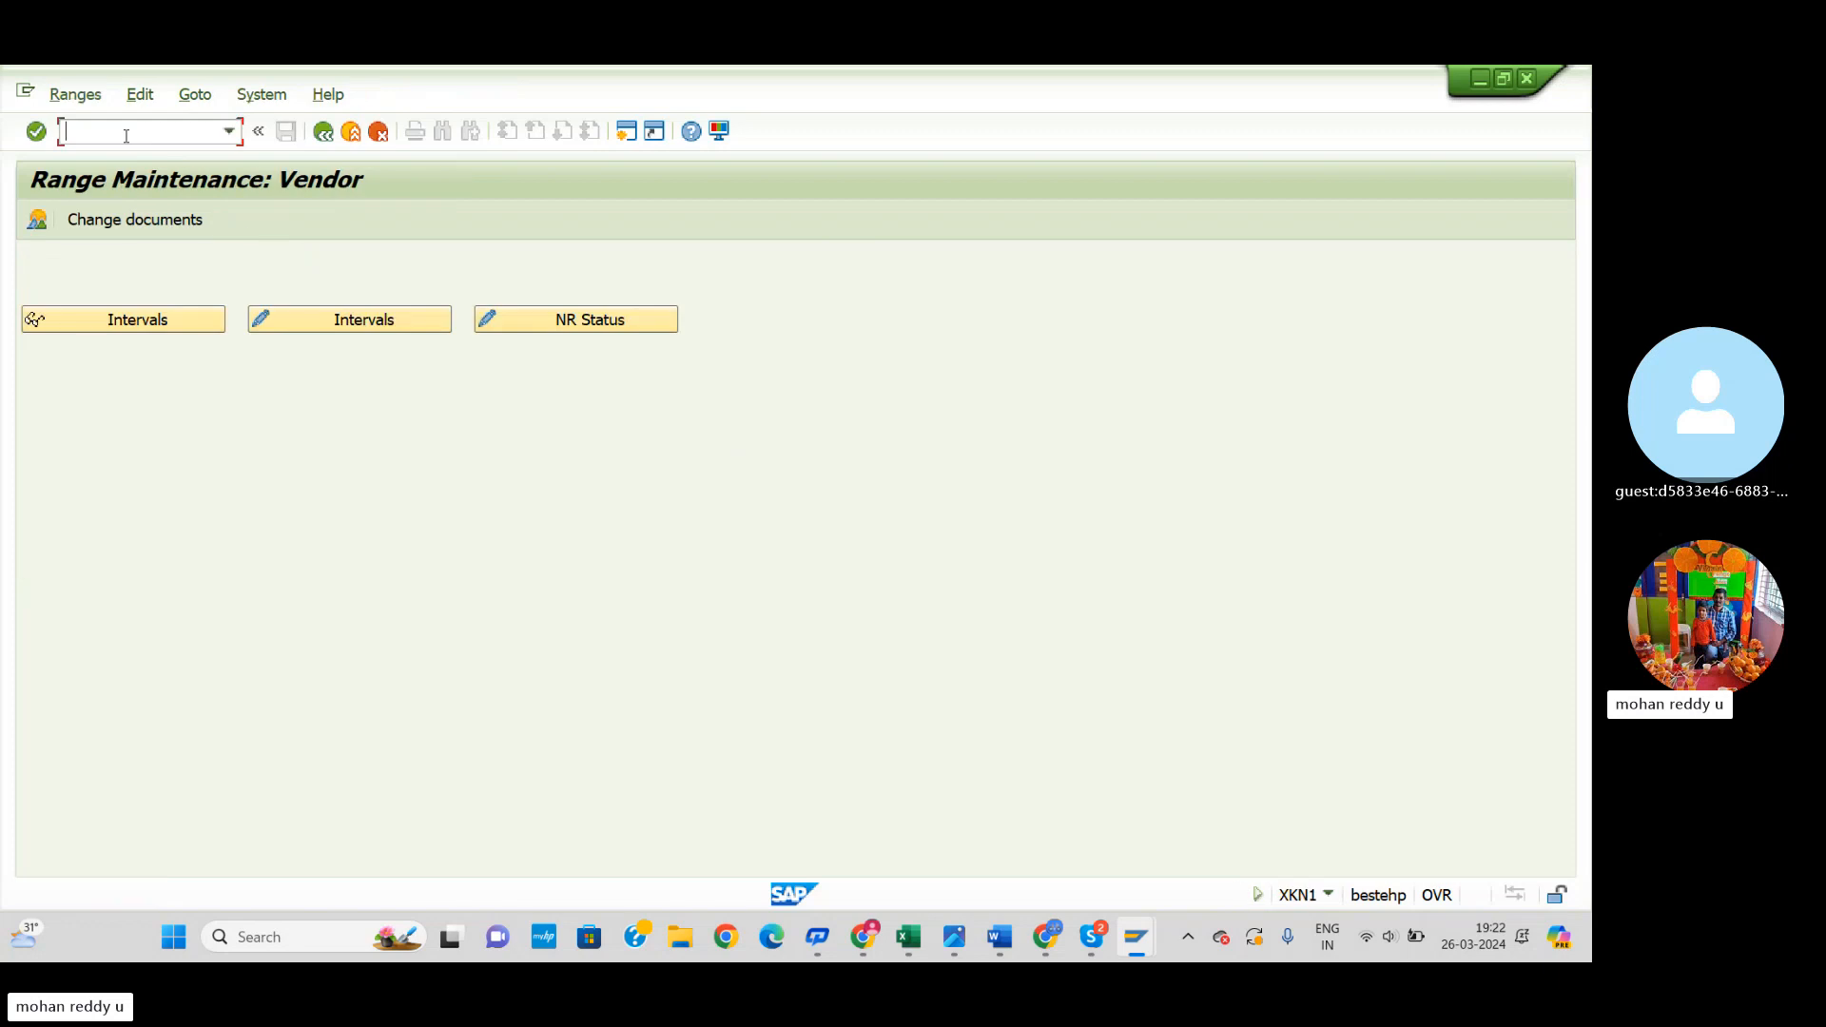
left_click(381, 324)
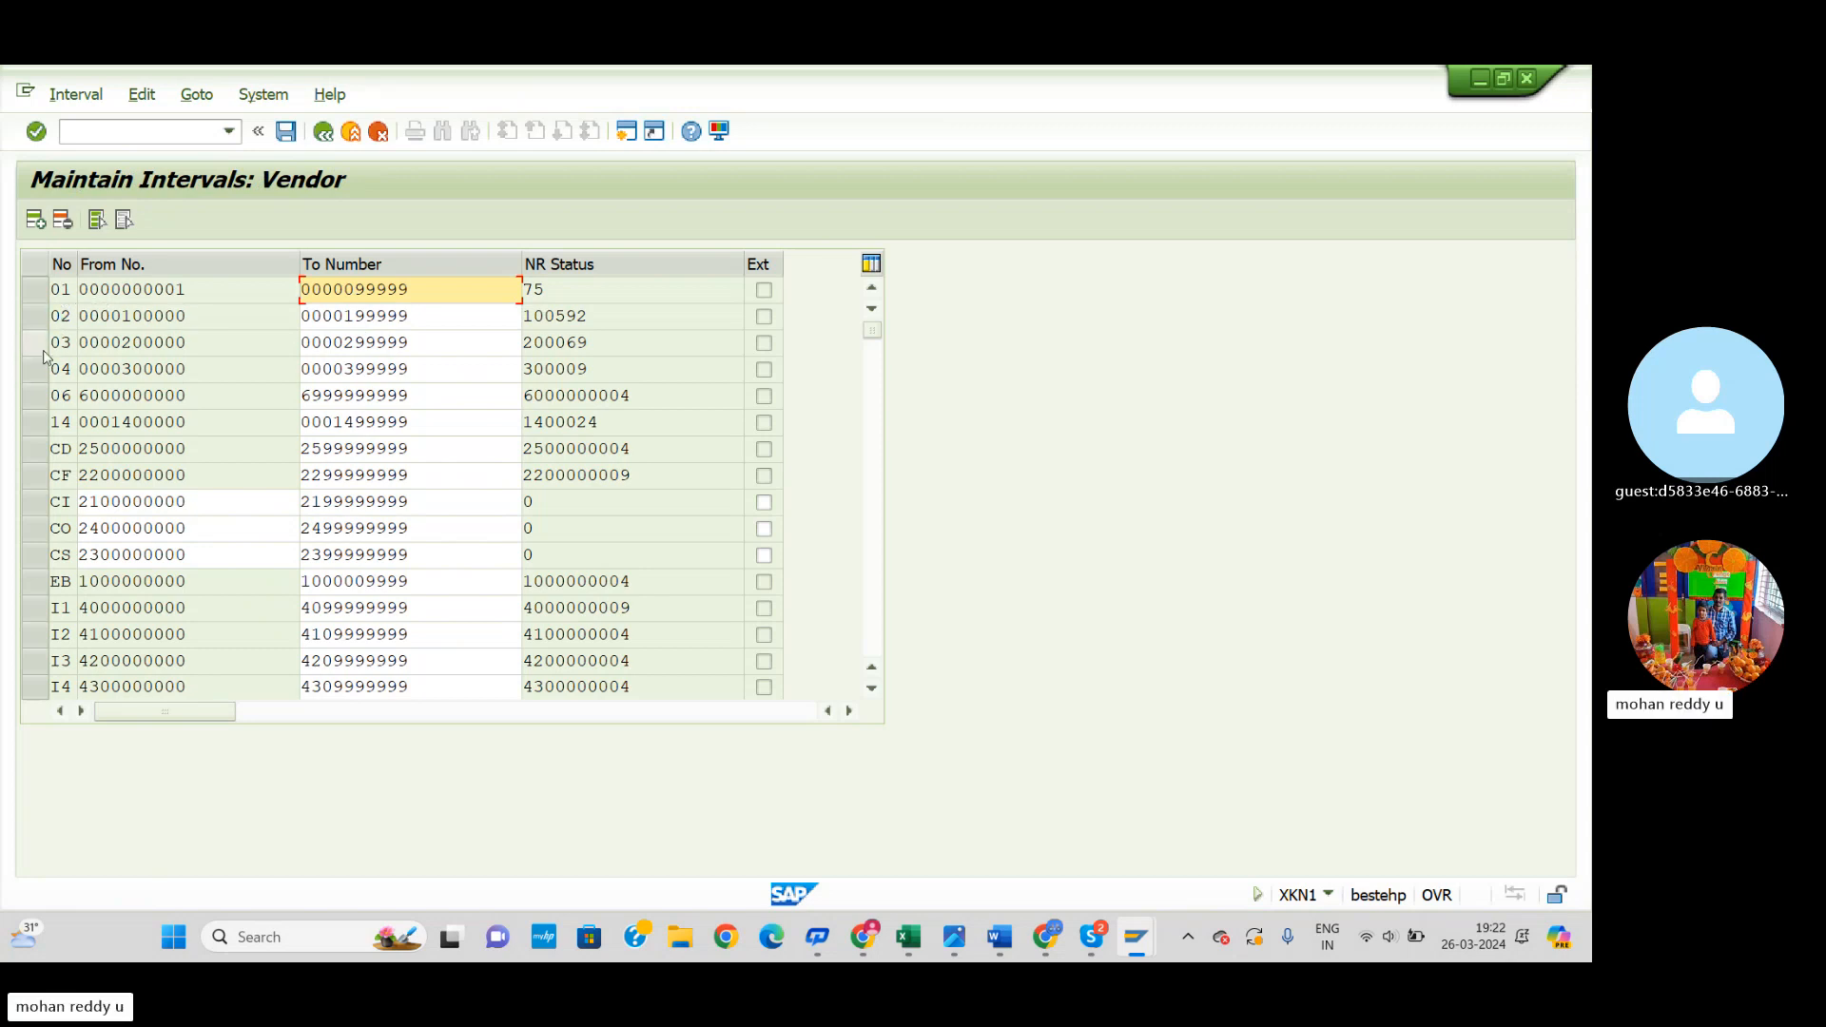
Step: Examine vendor number range intervals 01, 02 and 03, show how a new interval line is inserted, and leave the interval list without saving
left_click_drag(34, 289, 38, 346)
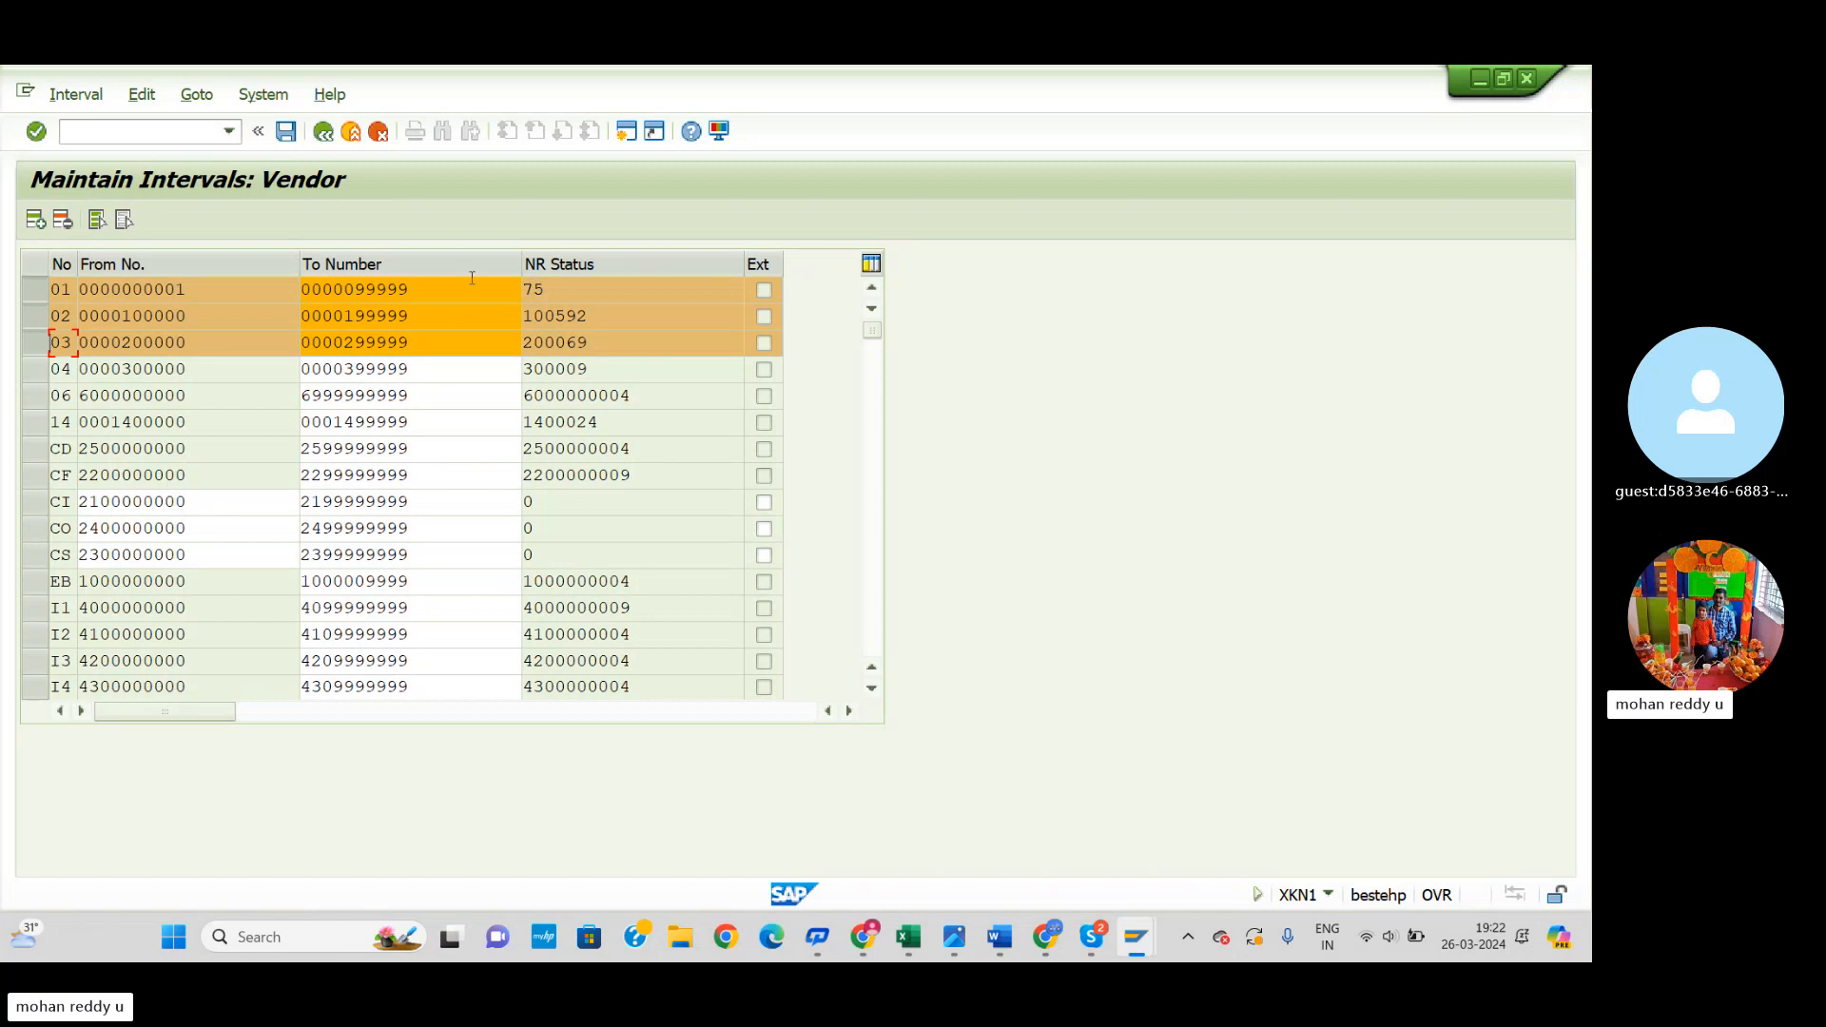
left_click(43, 321)
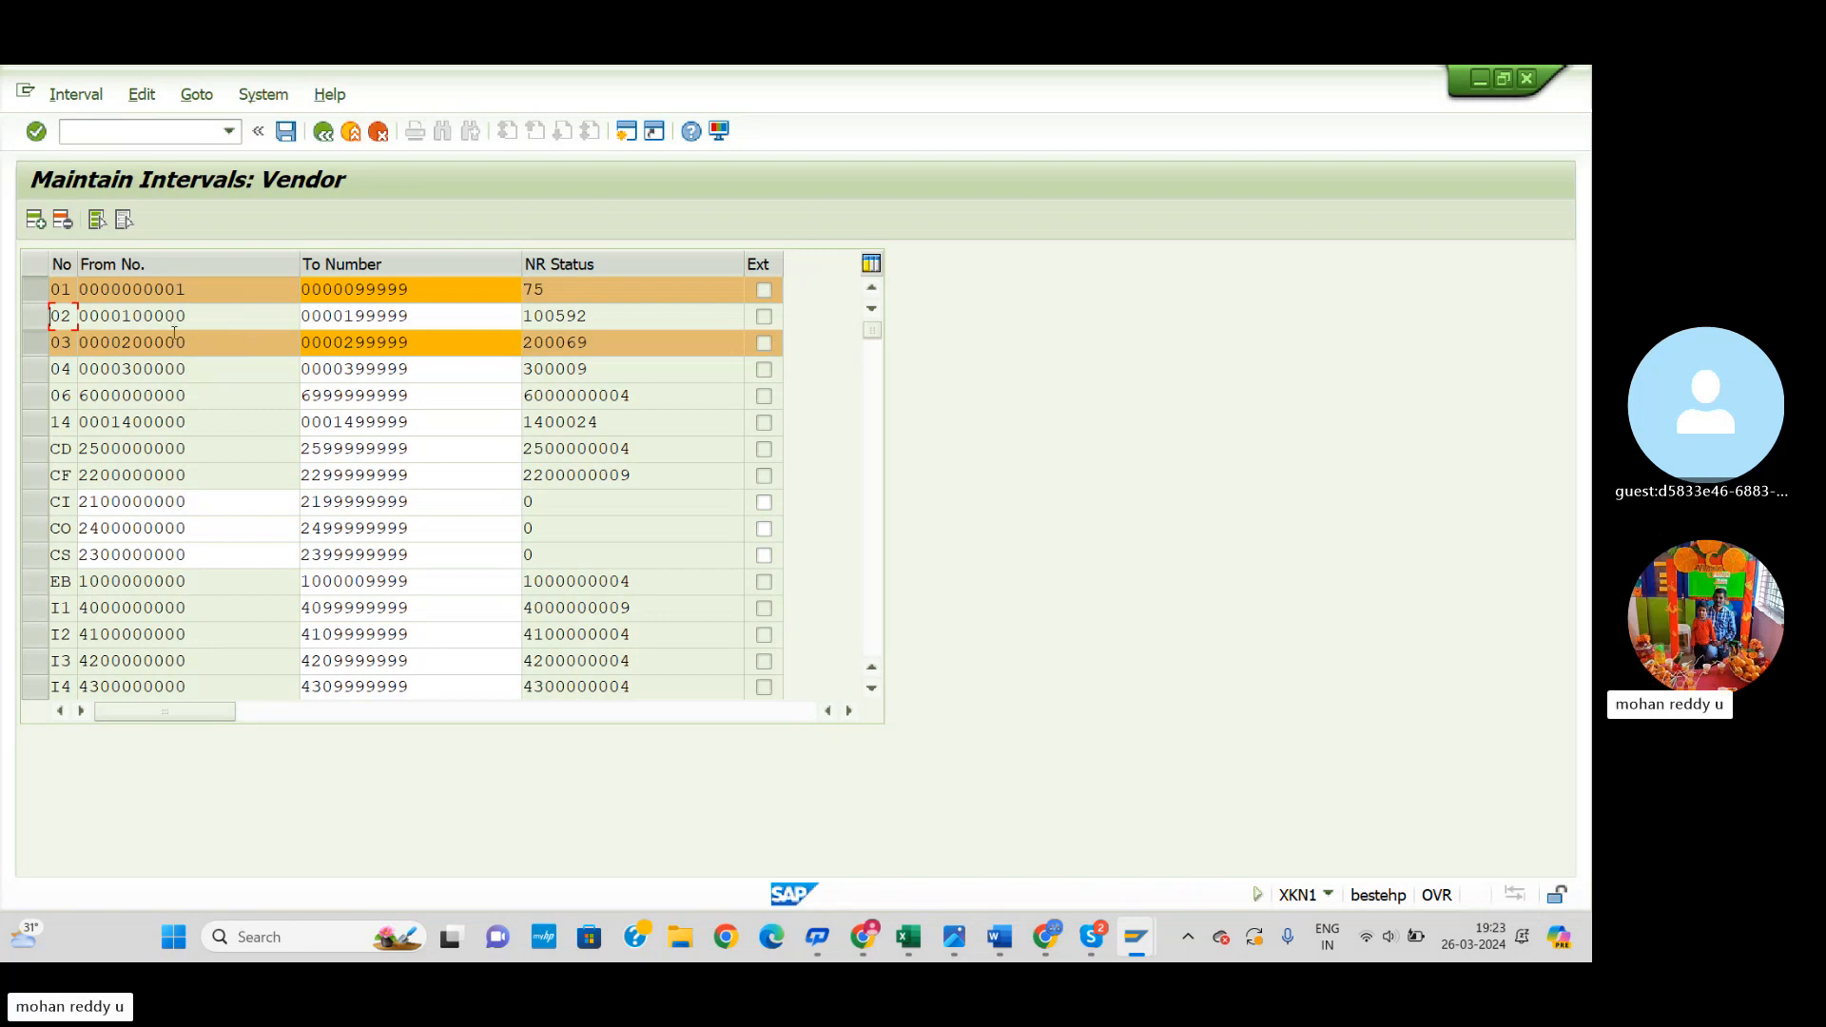
left_click(35, 316, "ctrl")
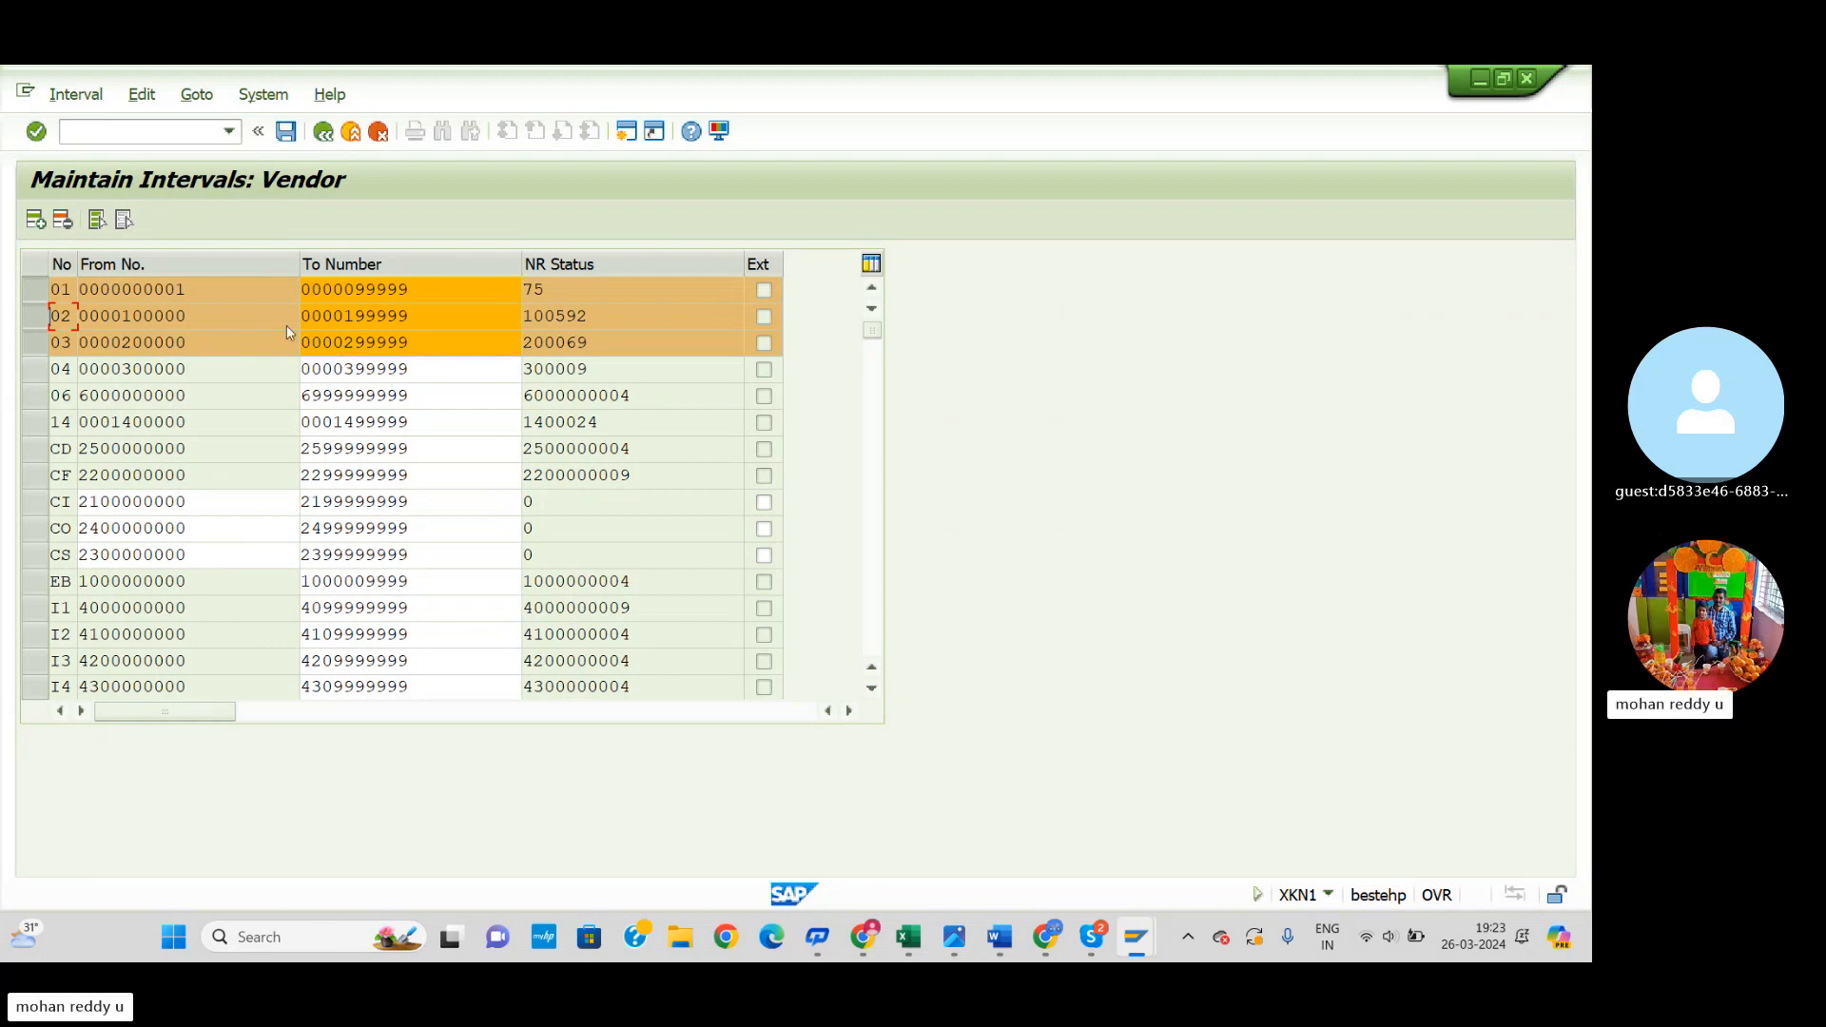
left_click(35, 223)
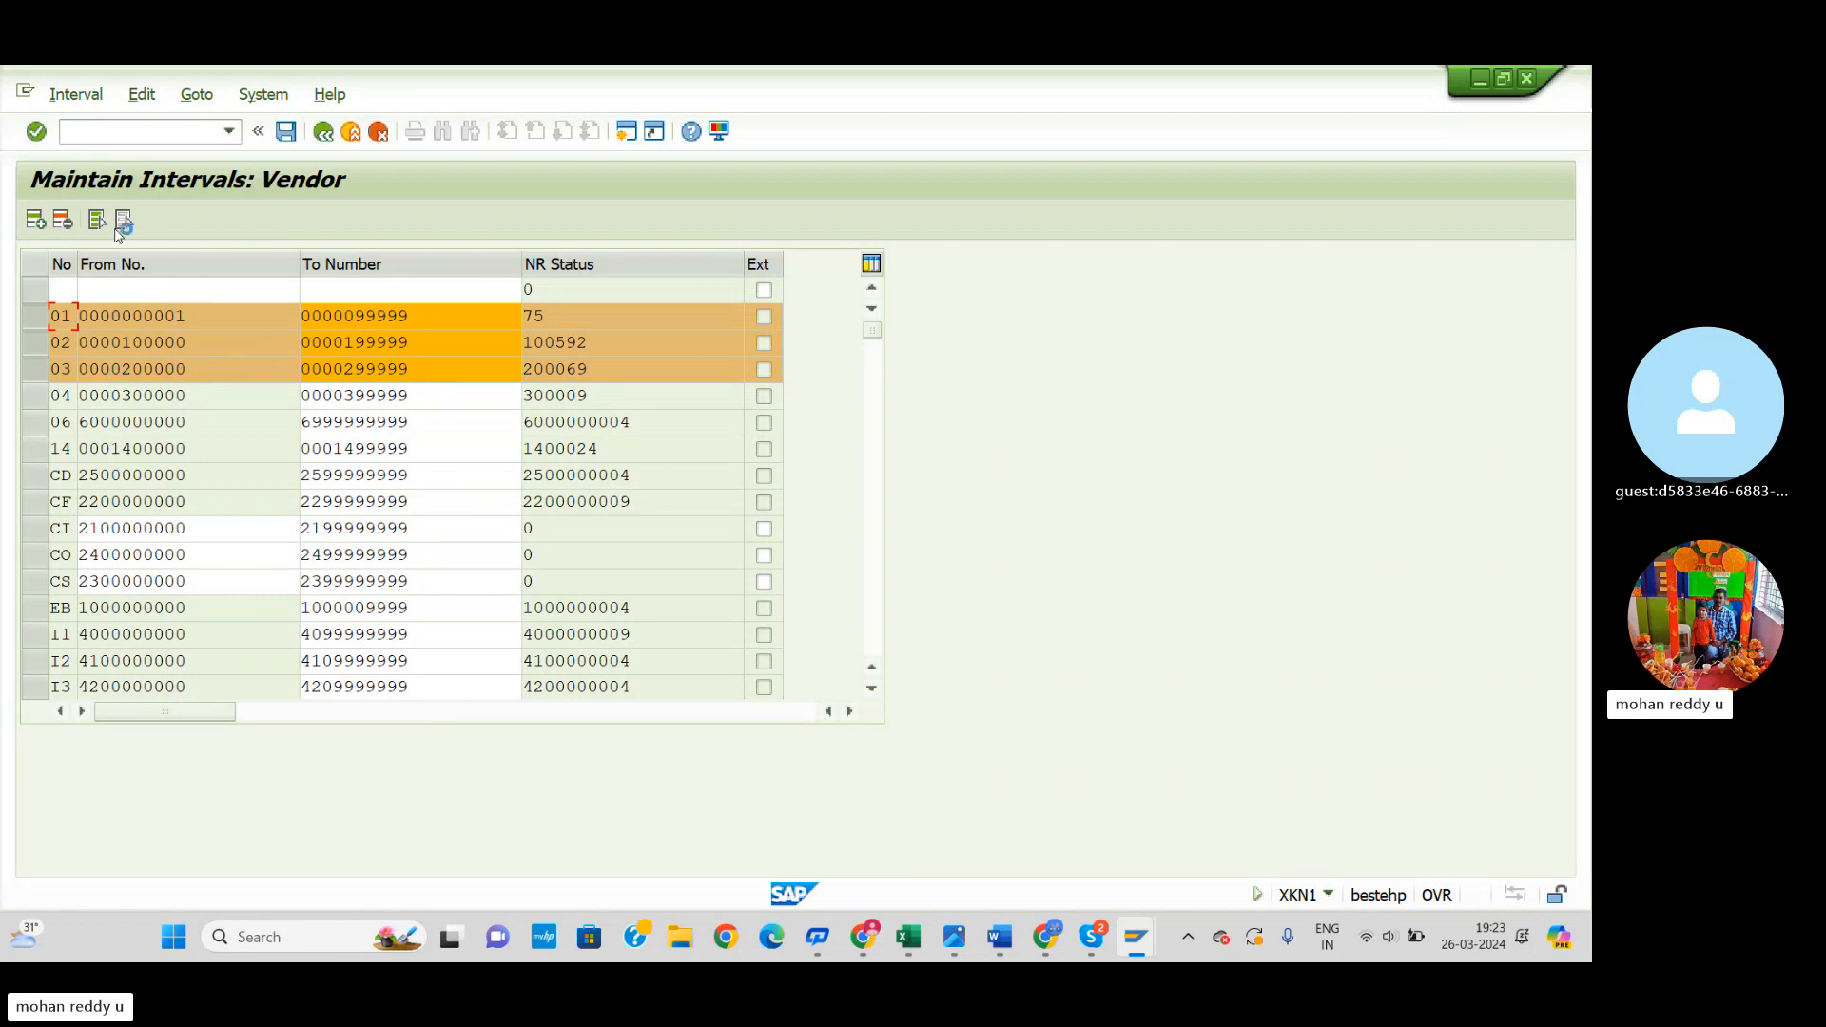
left_click(324, 131)
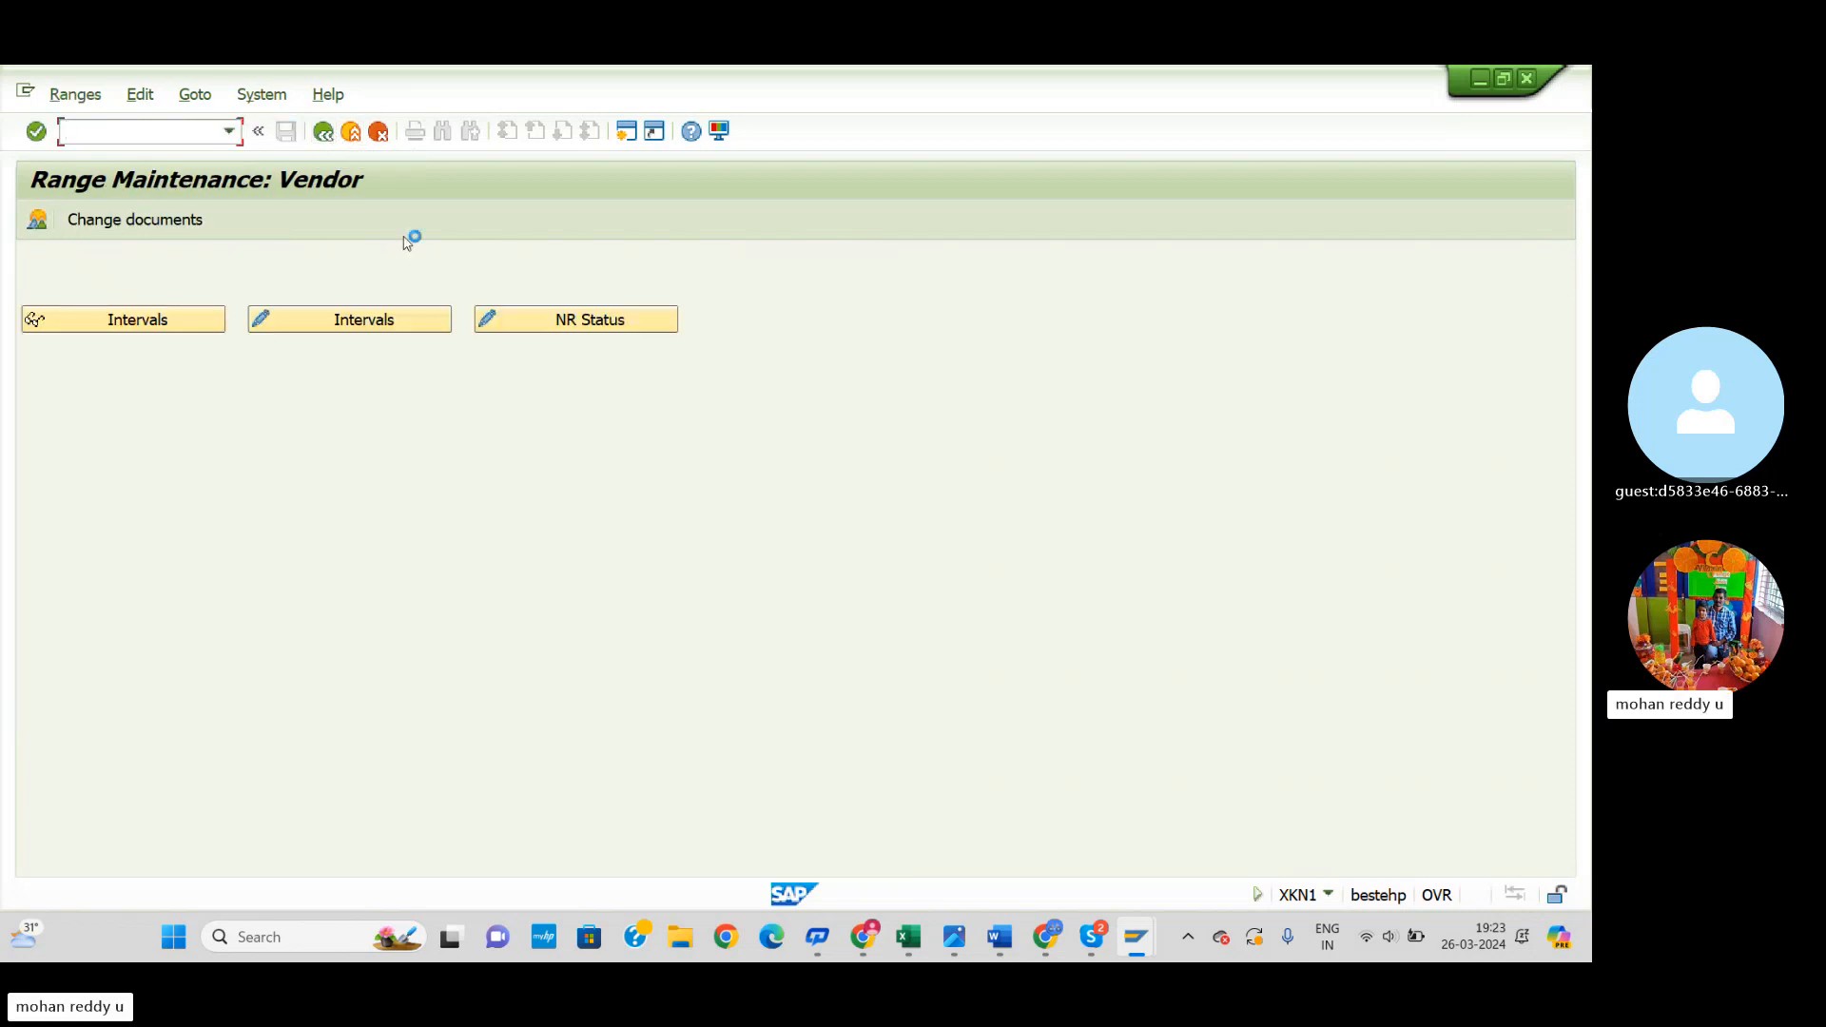
Step: Switch to the Excel sheet and change cell B10 to read Assign number range customer/vendor groups
key("alt+Tab")
scroll(799, 653, "down", 1)
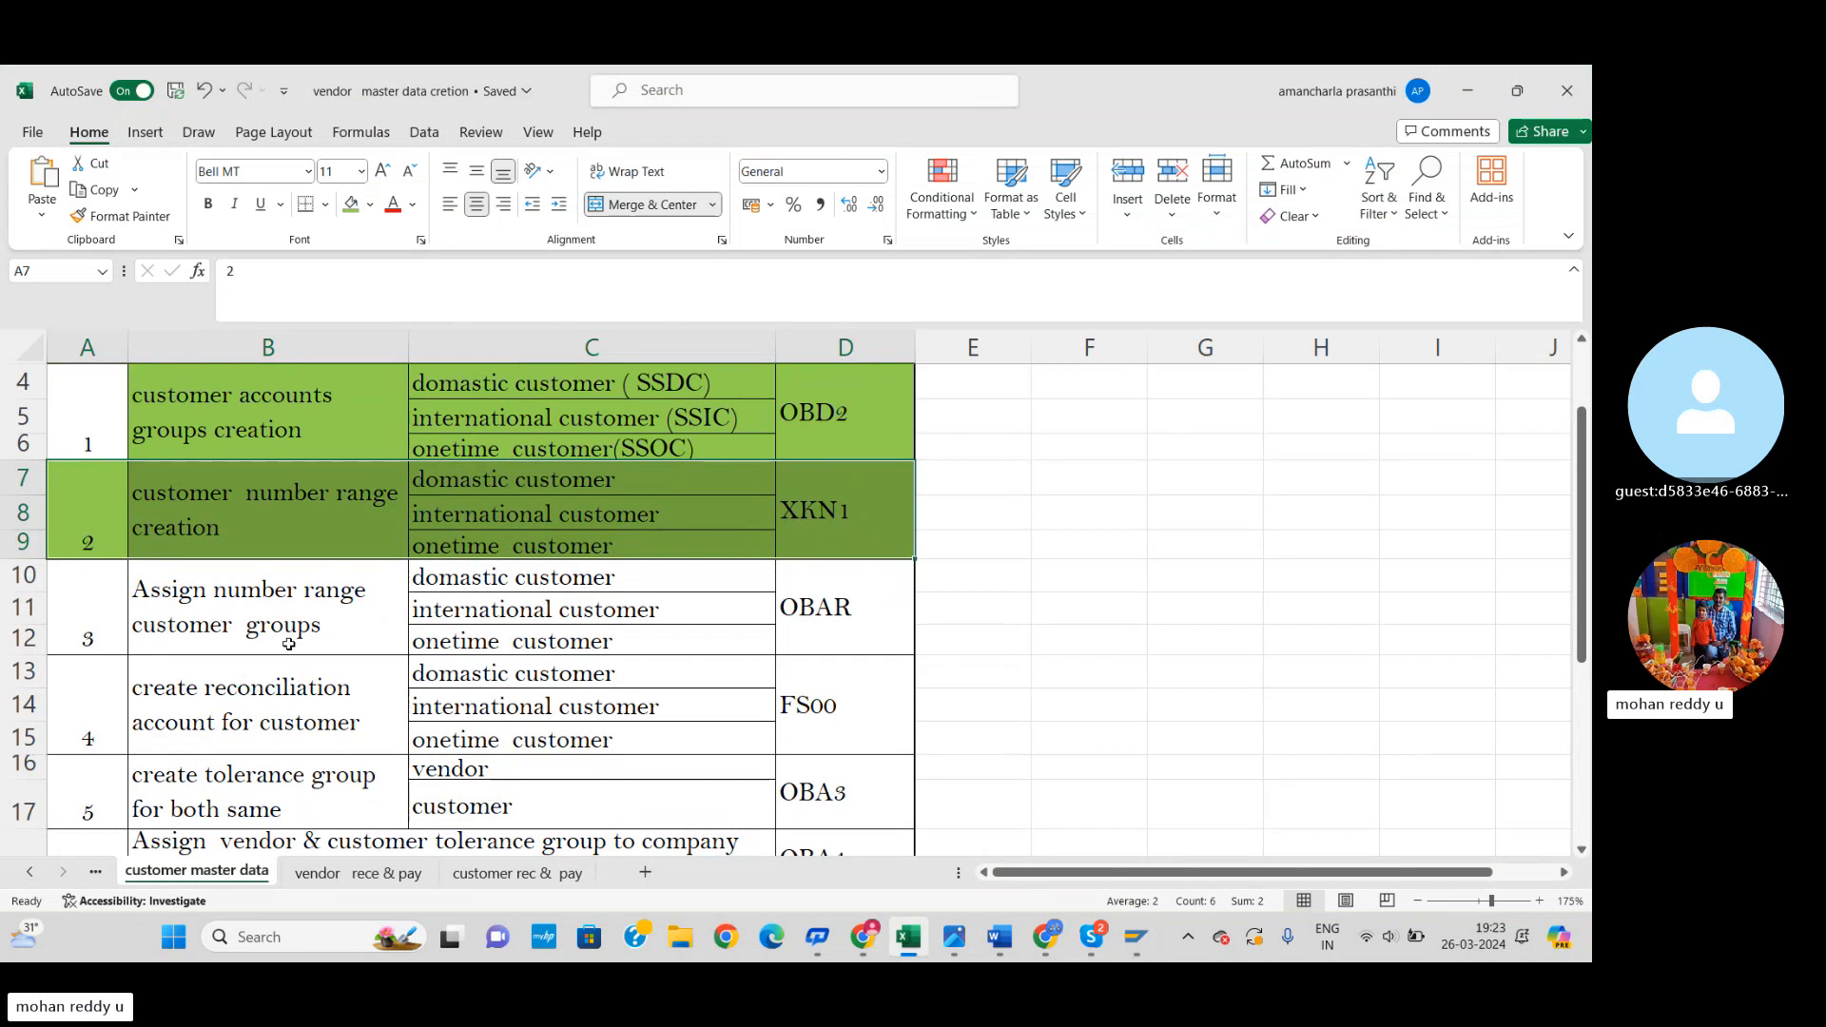
left_click(335, 635)
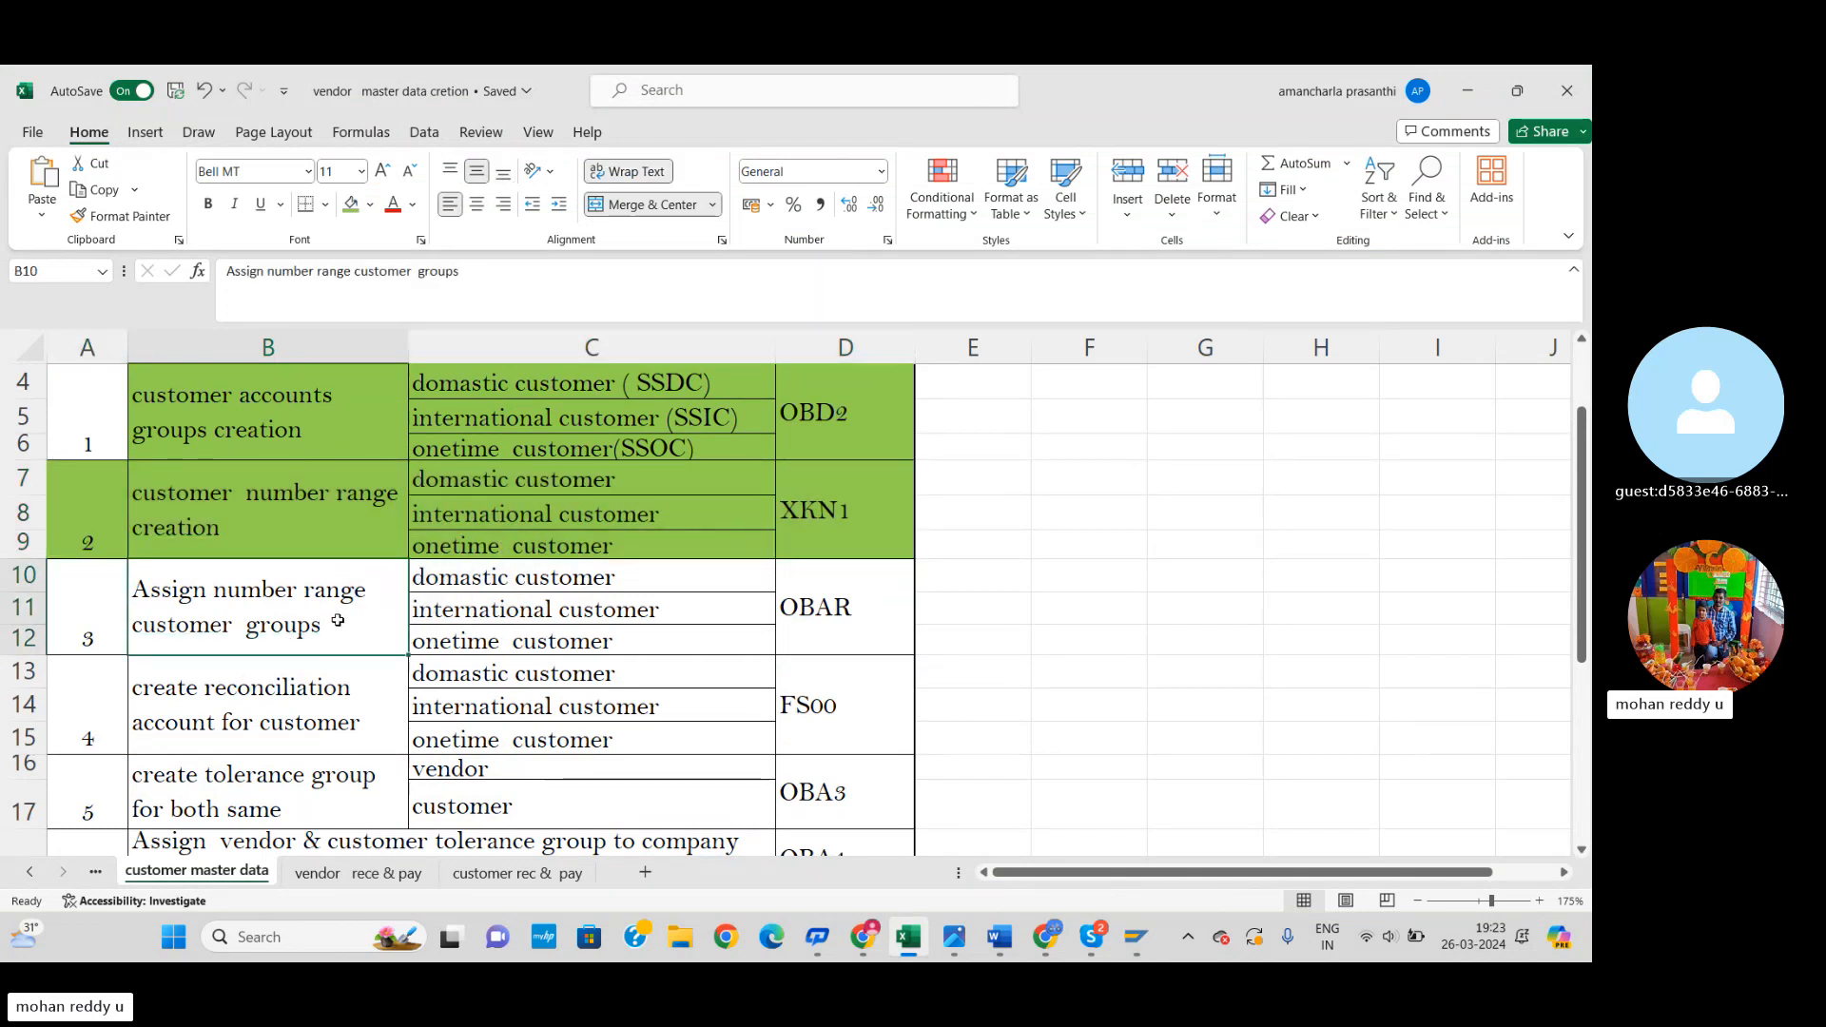
double_click(232, 624)
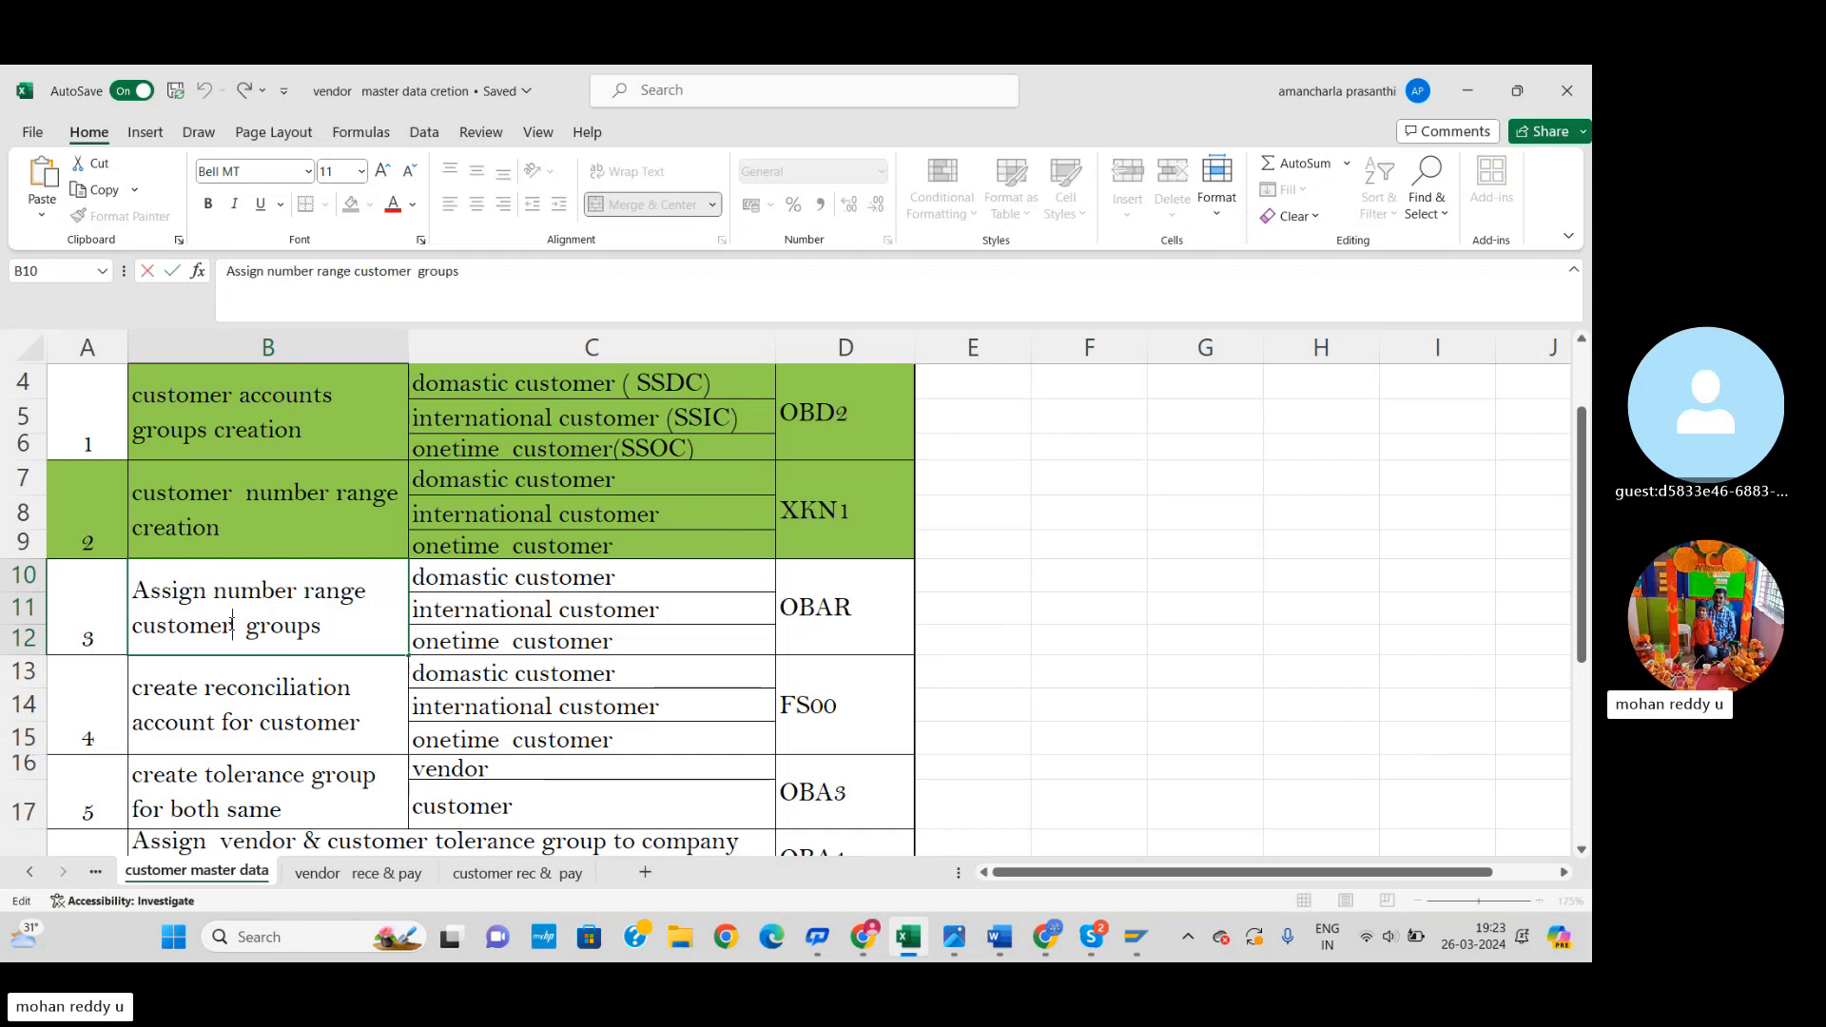
type("/VEND")
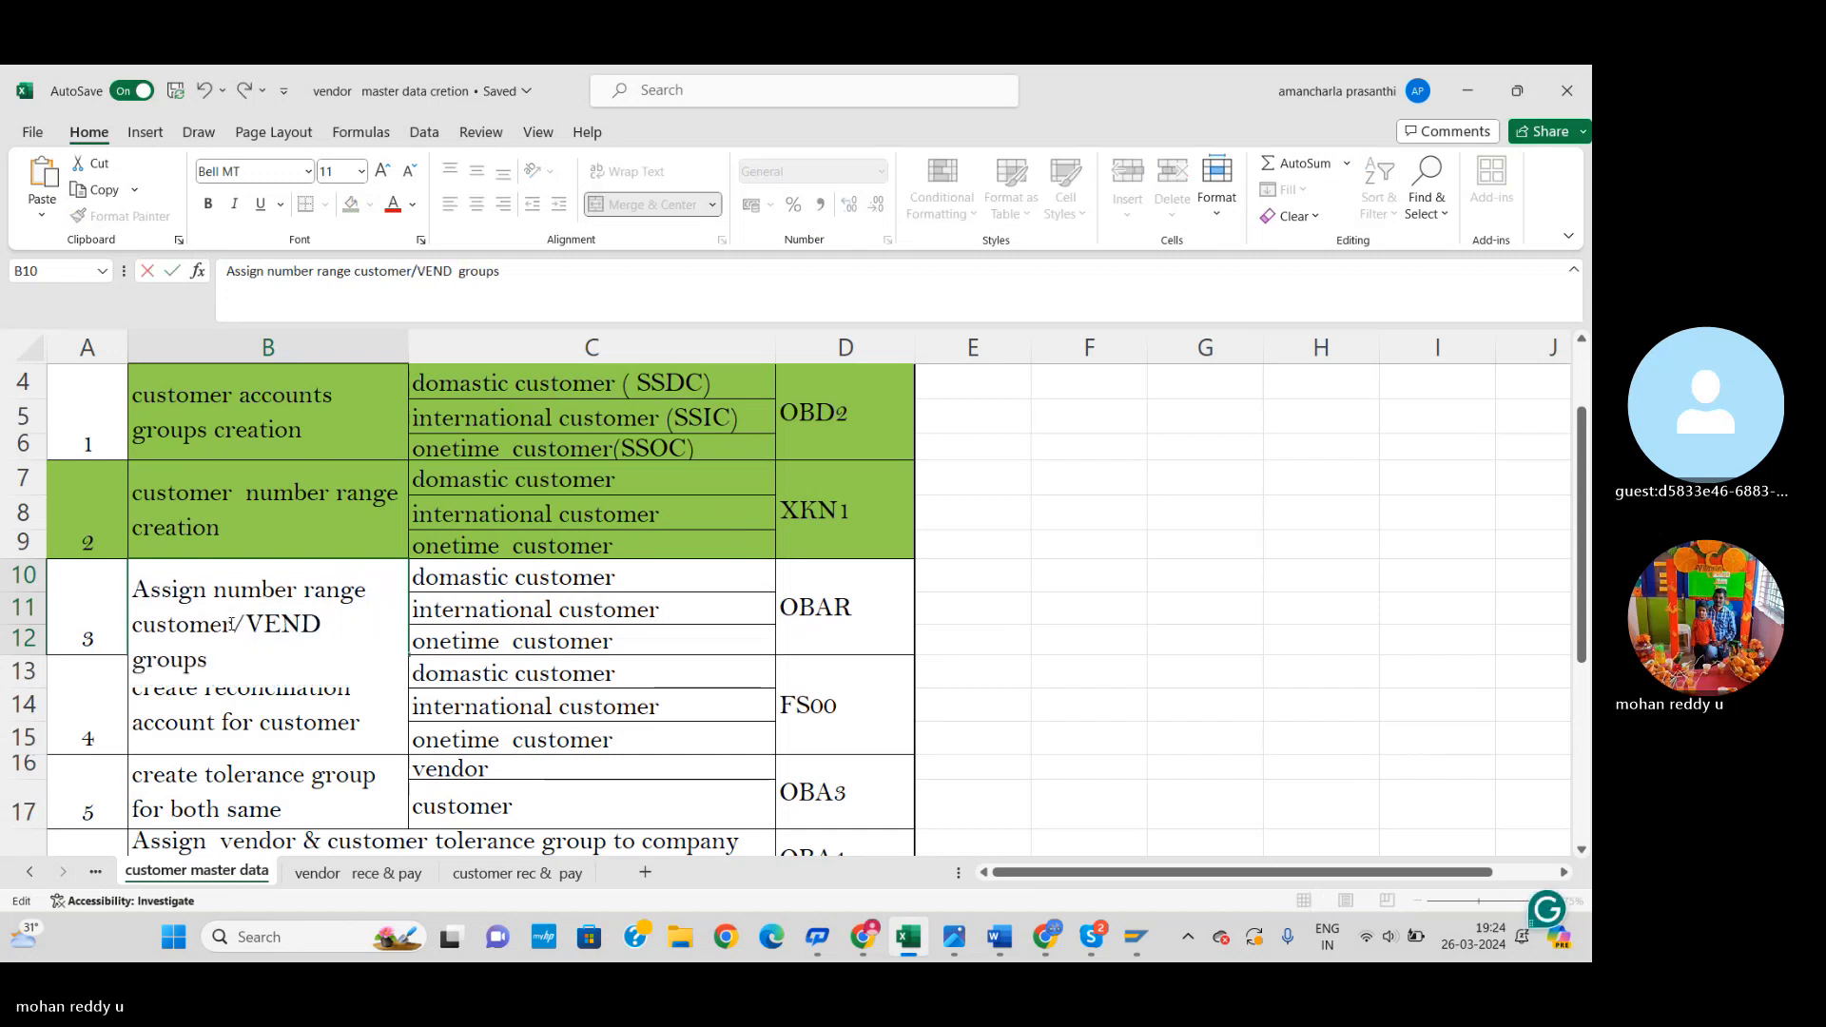
type("OR")
key("BackSpace")
key("BackSpace")
key("BackSpace")
key("BackSpace")
key("BackSpace")
key("BackSpace")
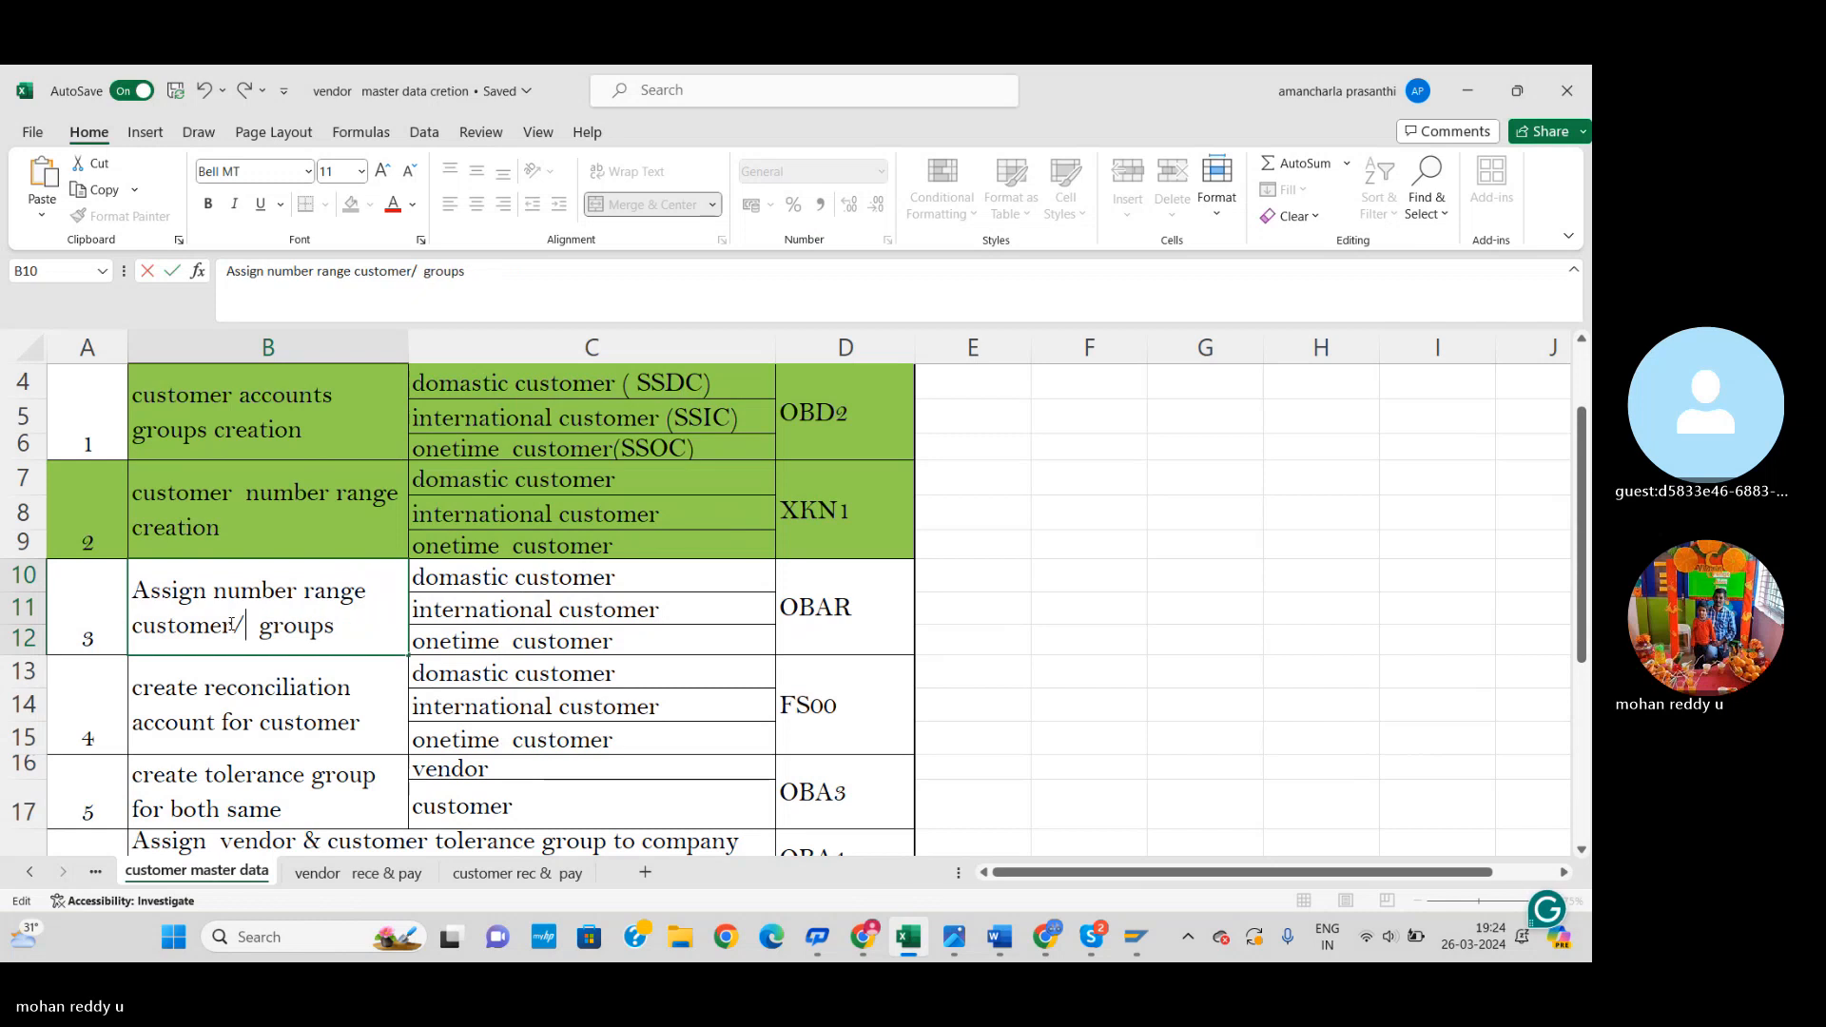
type("vendor")
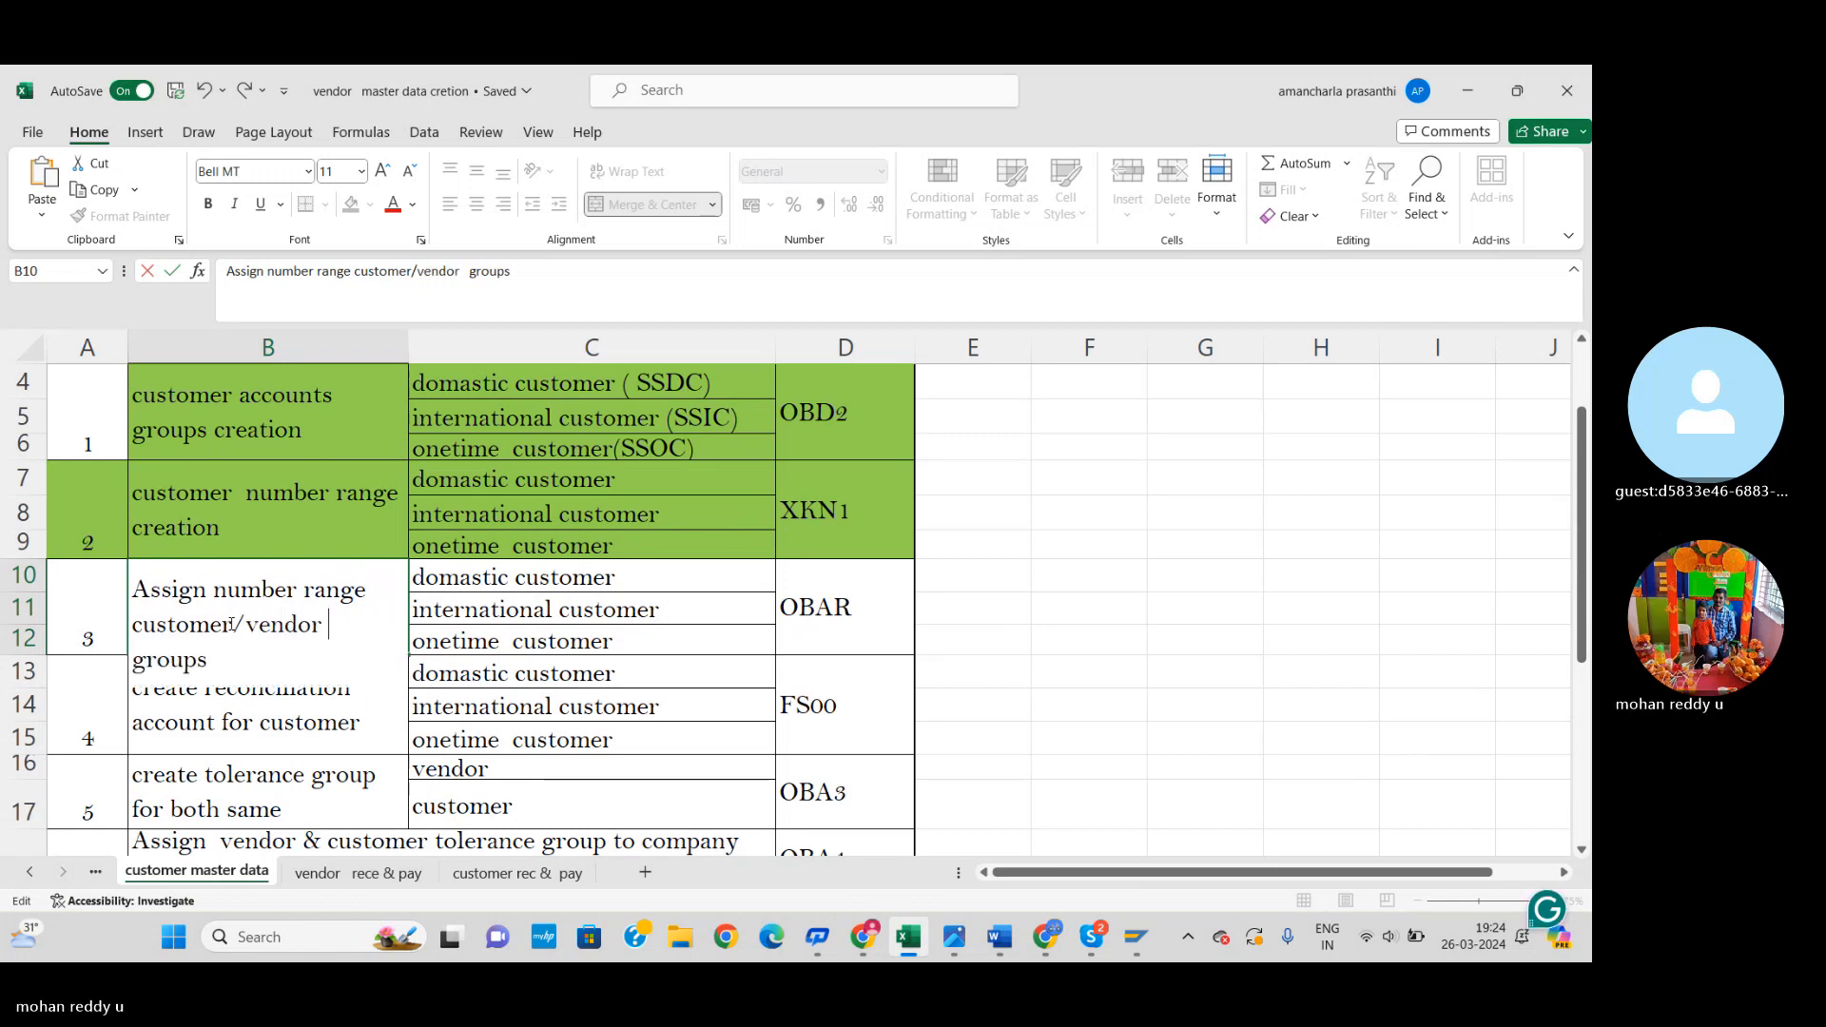
left_click(907, 669)
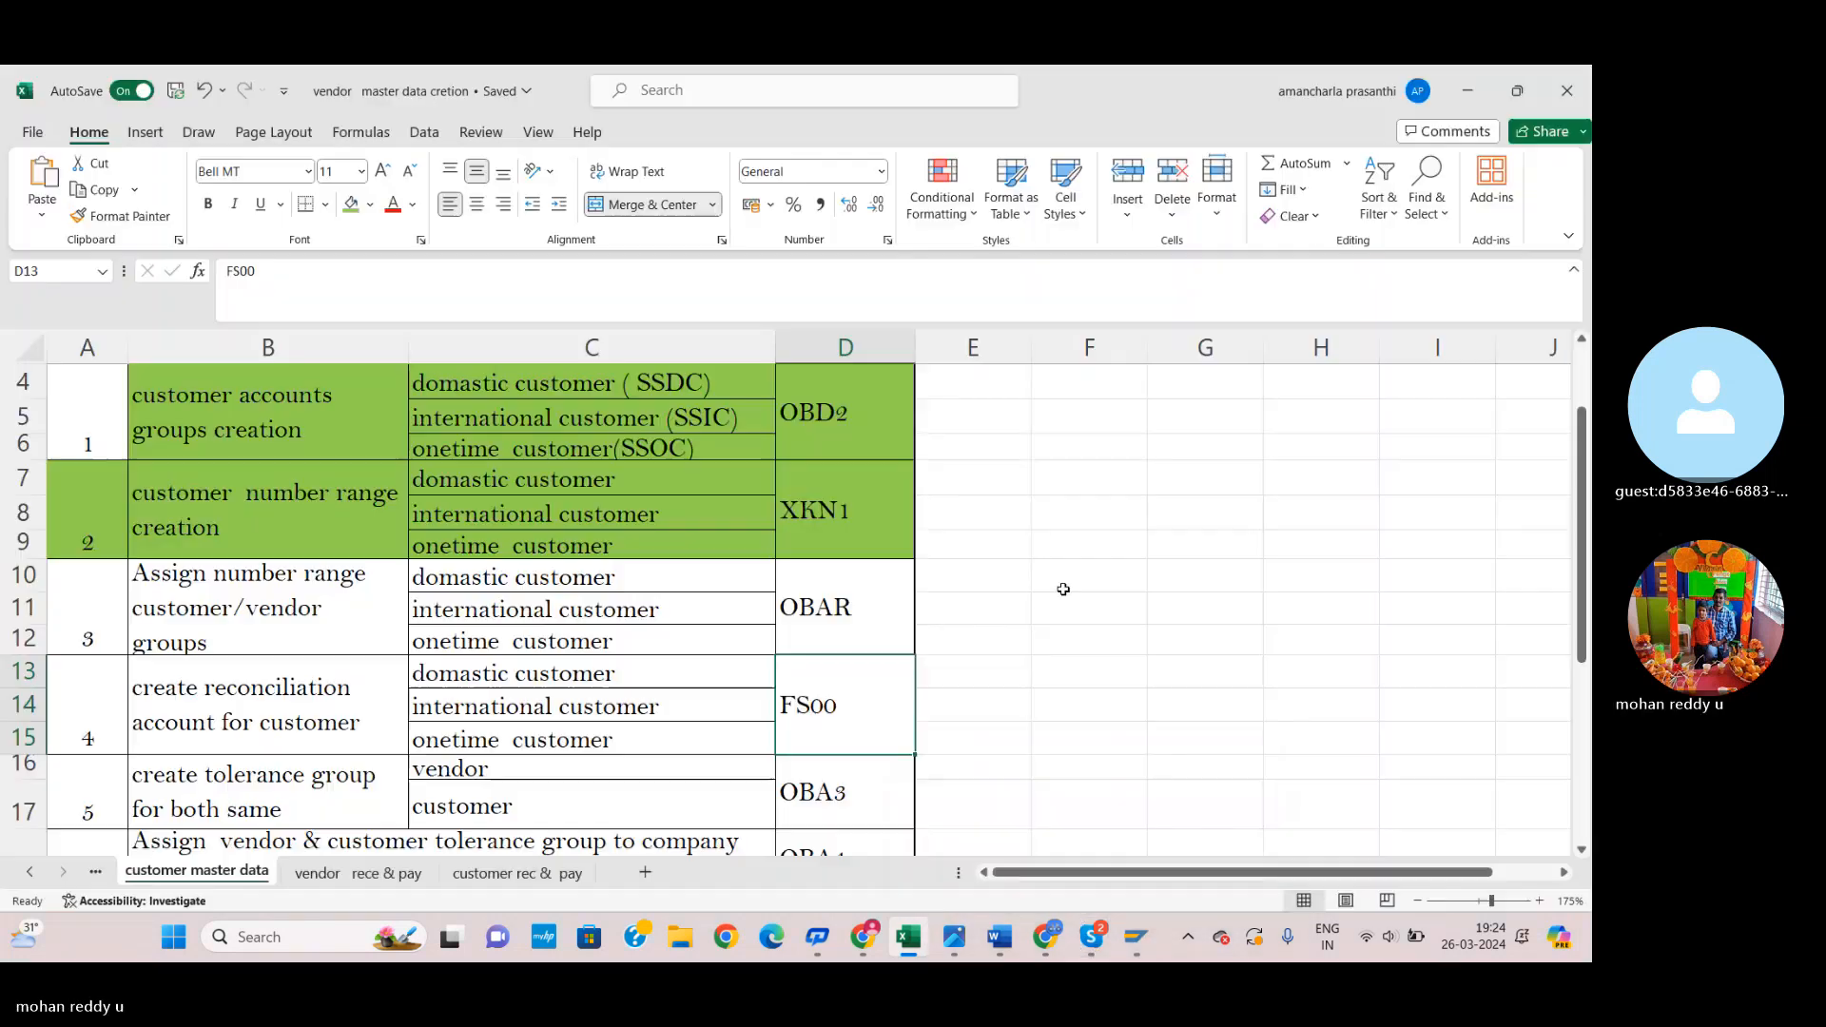
left_click(1064, 588)
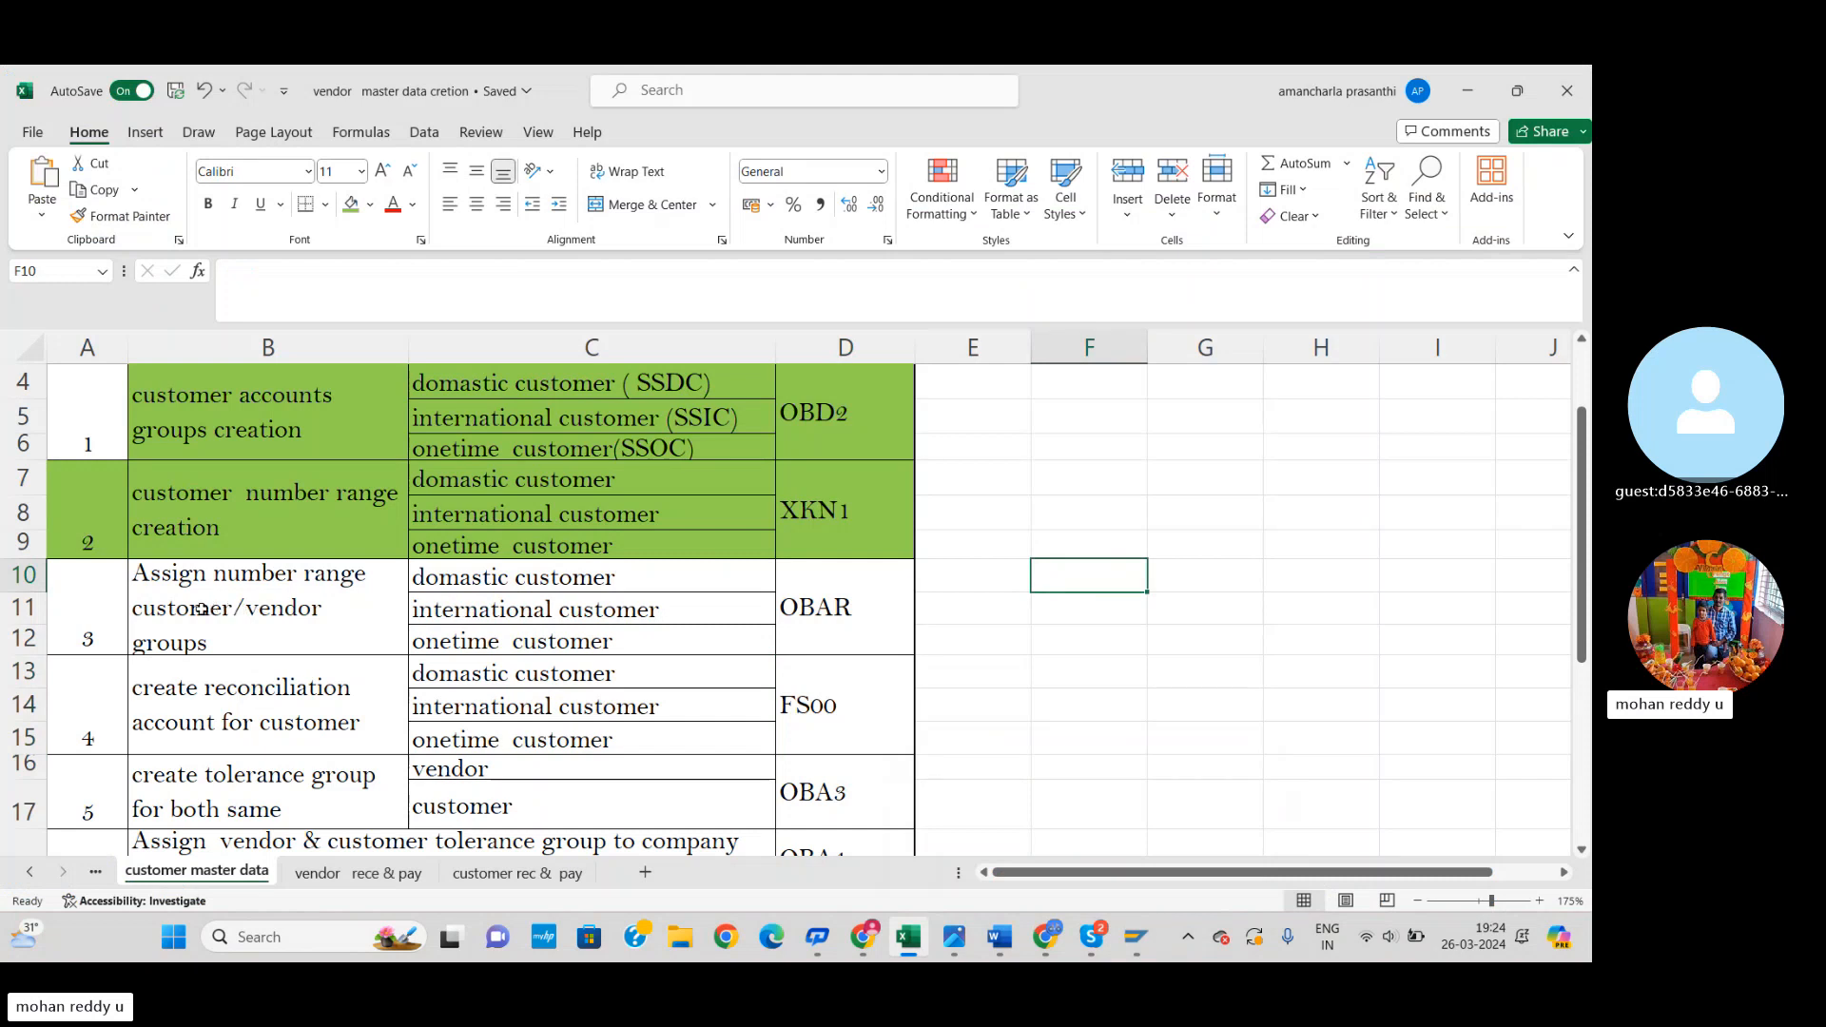
Step: Fill the number range assignment block, A10 to D12, with light green
left_click(24, 610)
key("Left")
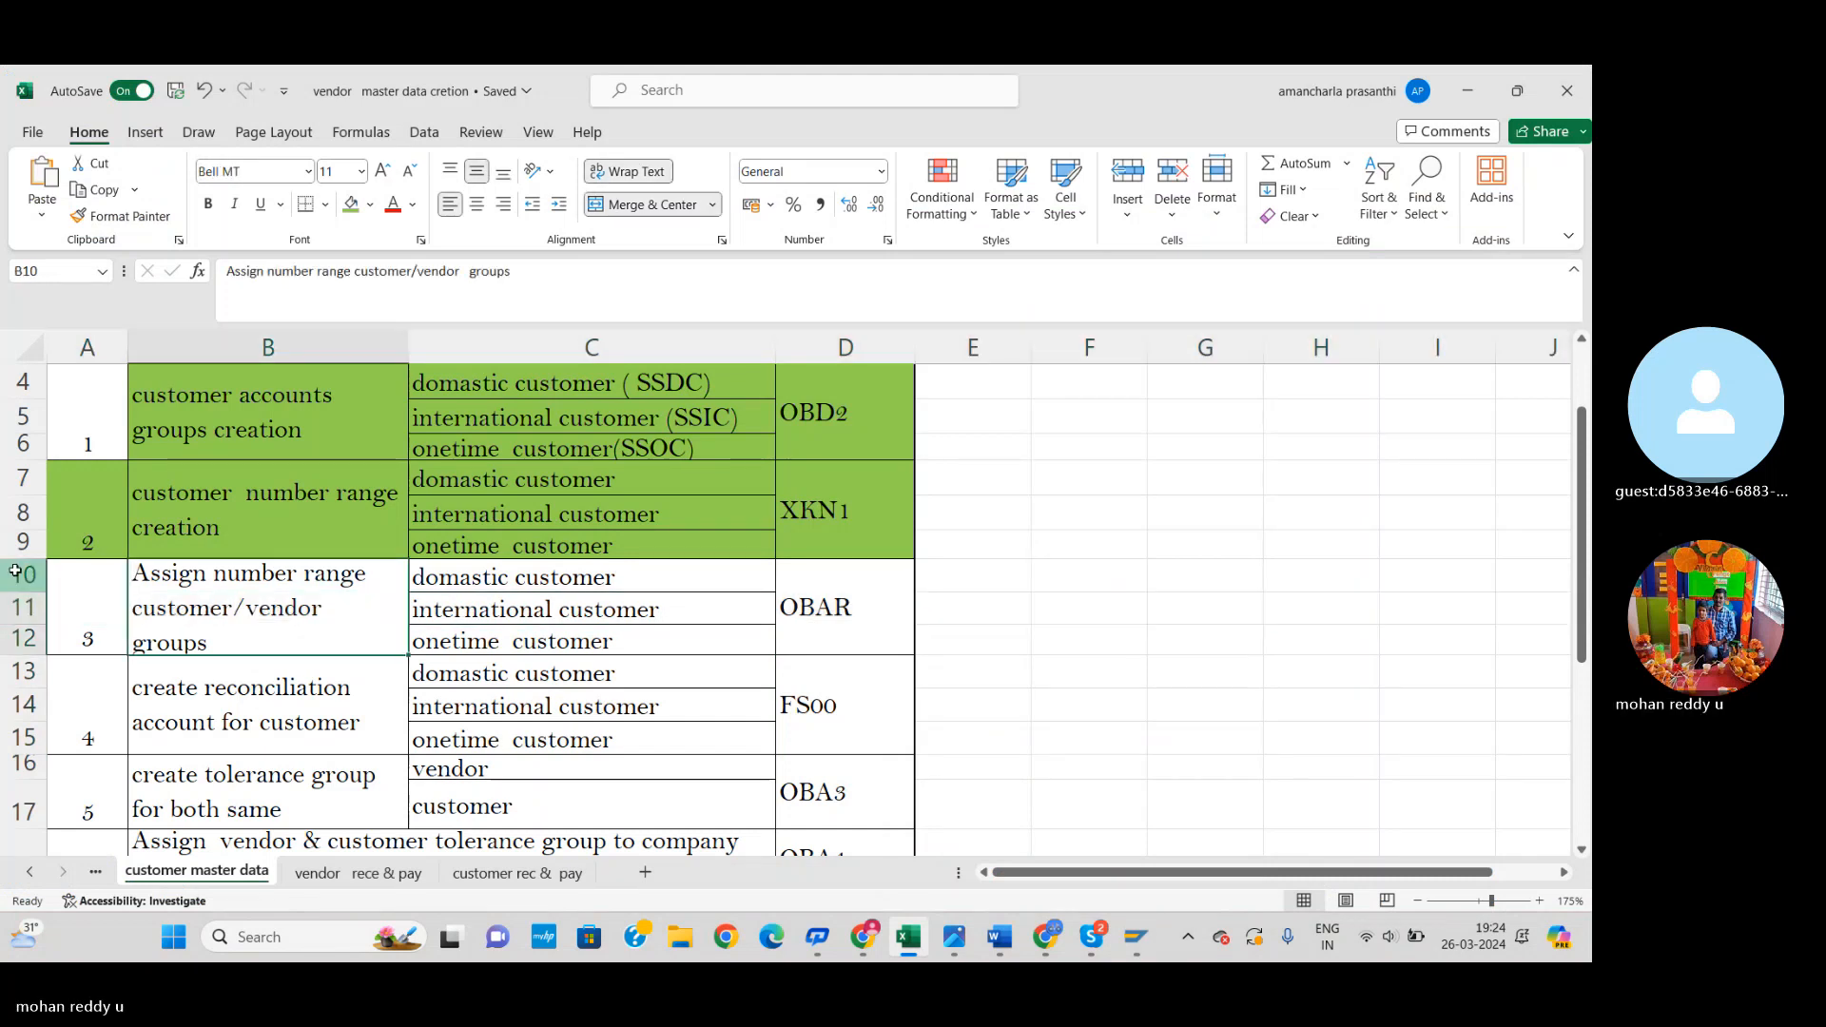
left_click_drag(16, 571, 18, 616)
left_click(566, 650)
left_click(112, 578)
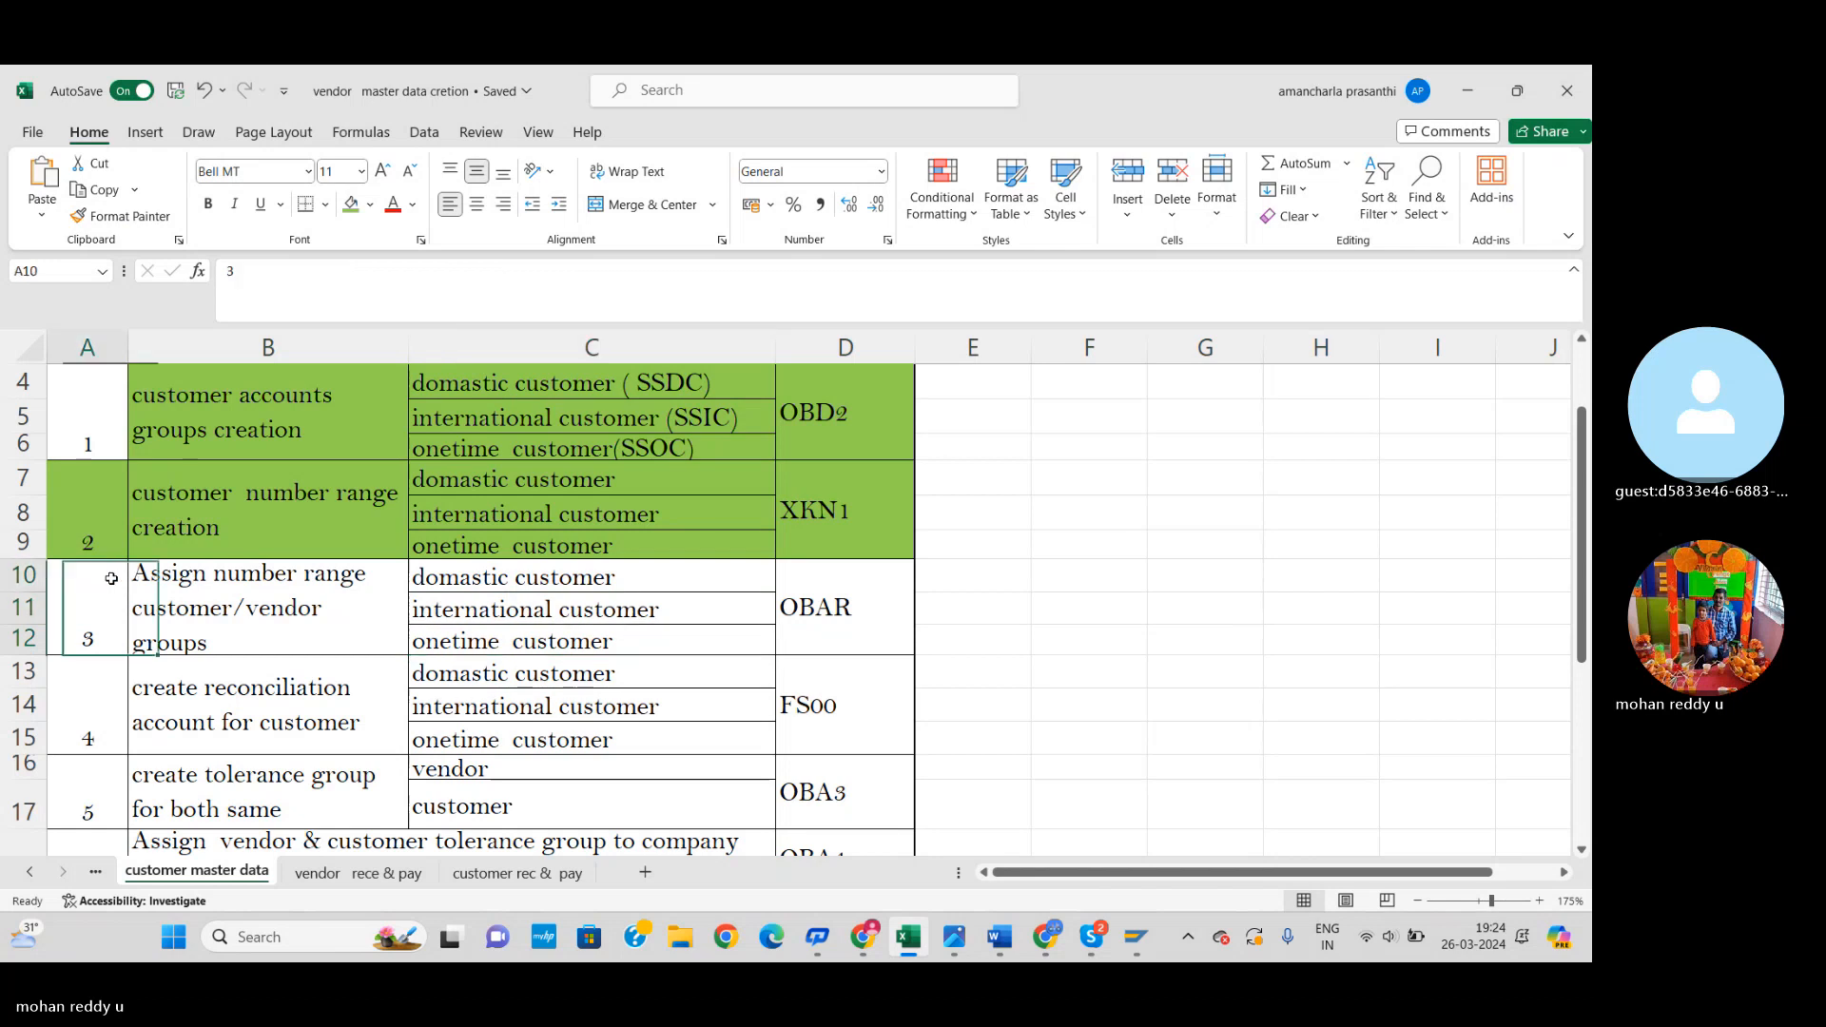
left_click_drag(112, 578, 845, 628)
left_click(352, 206)
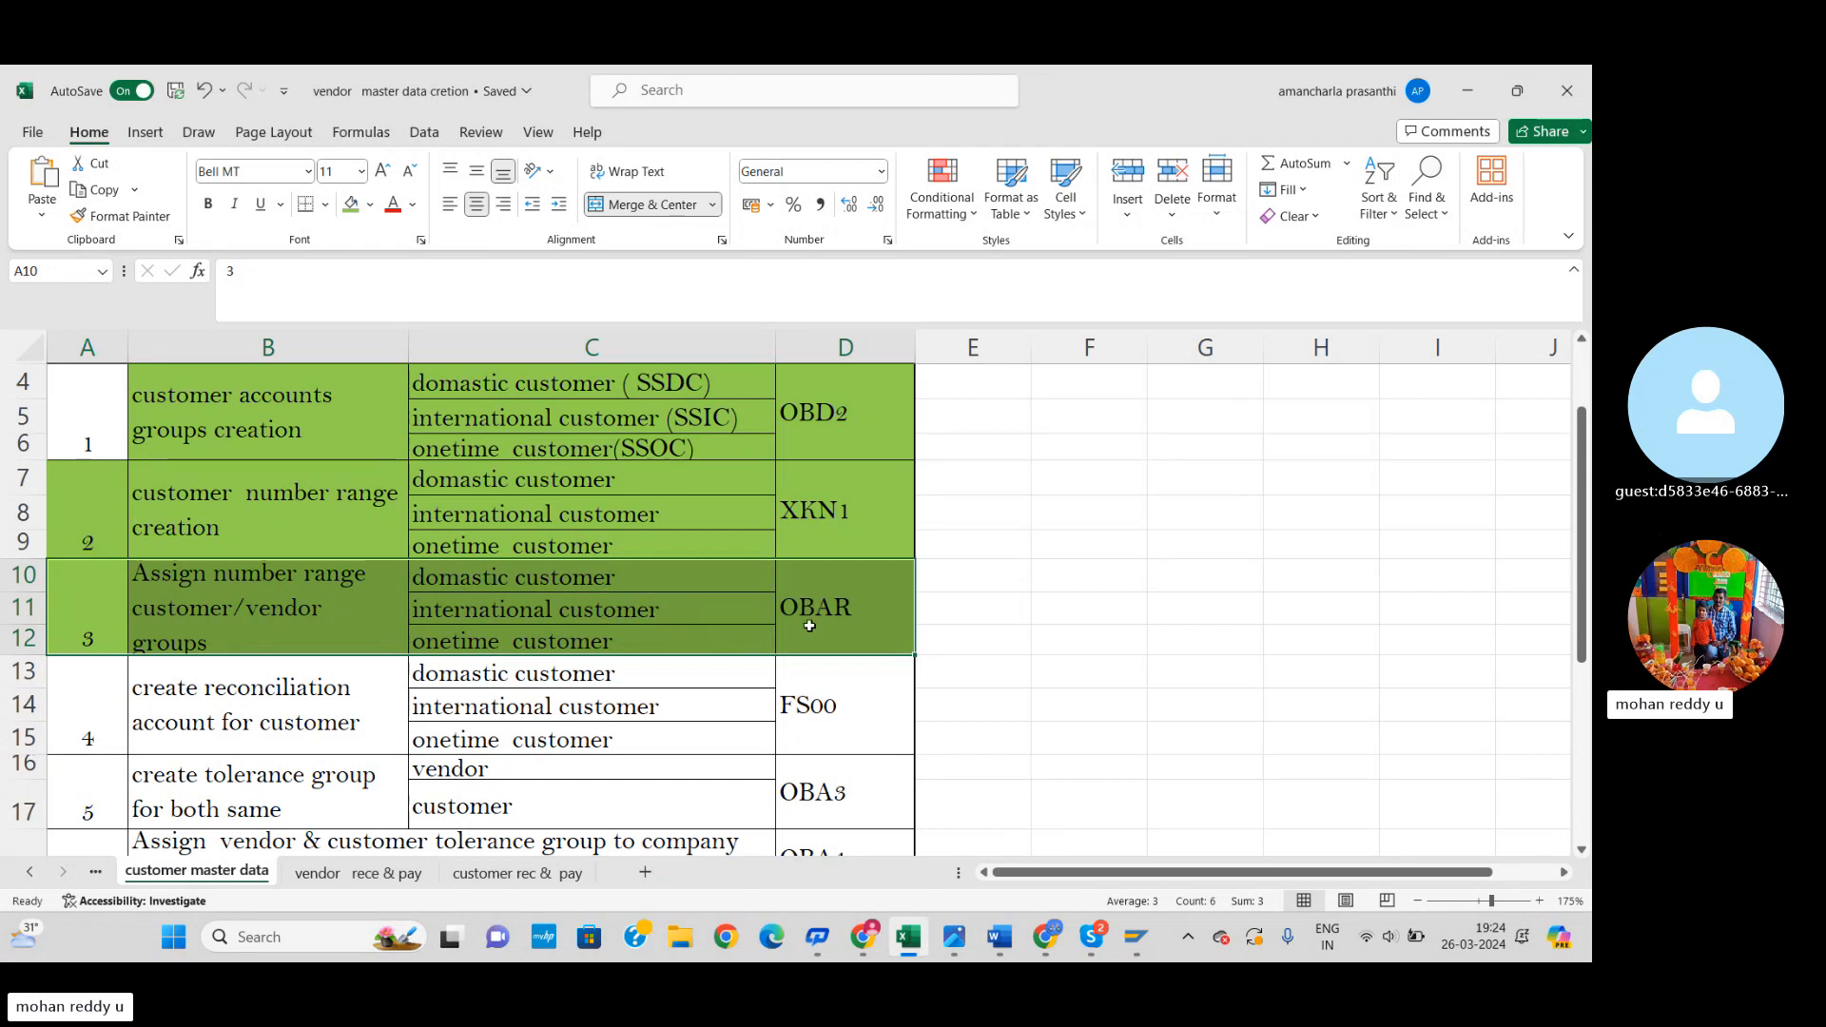
Step: Switch to SAP, open transaction OBAR, and position the customer account group list at group SSDC
key("alt+Tab")
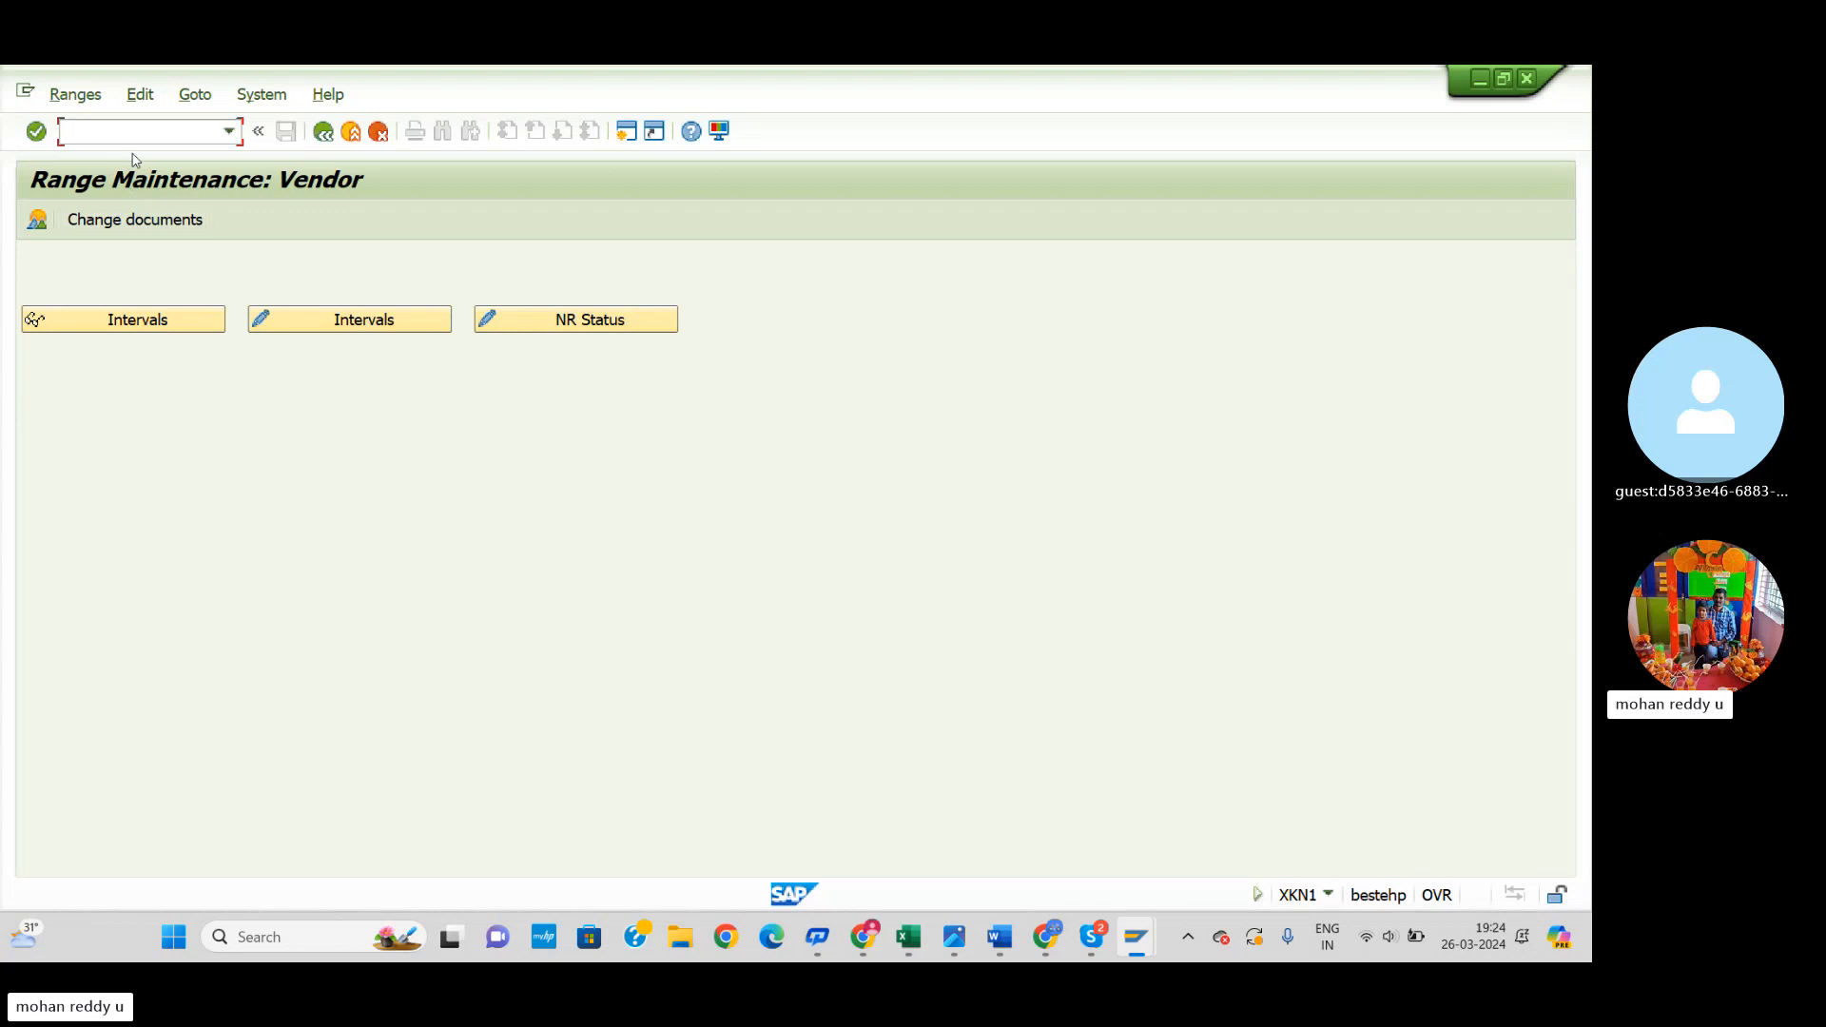
type("/nobar")
key("Return")
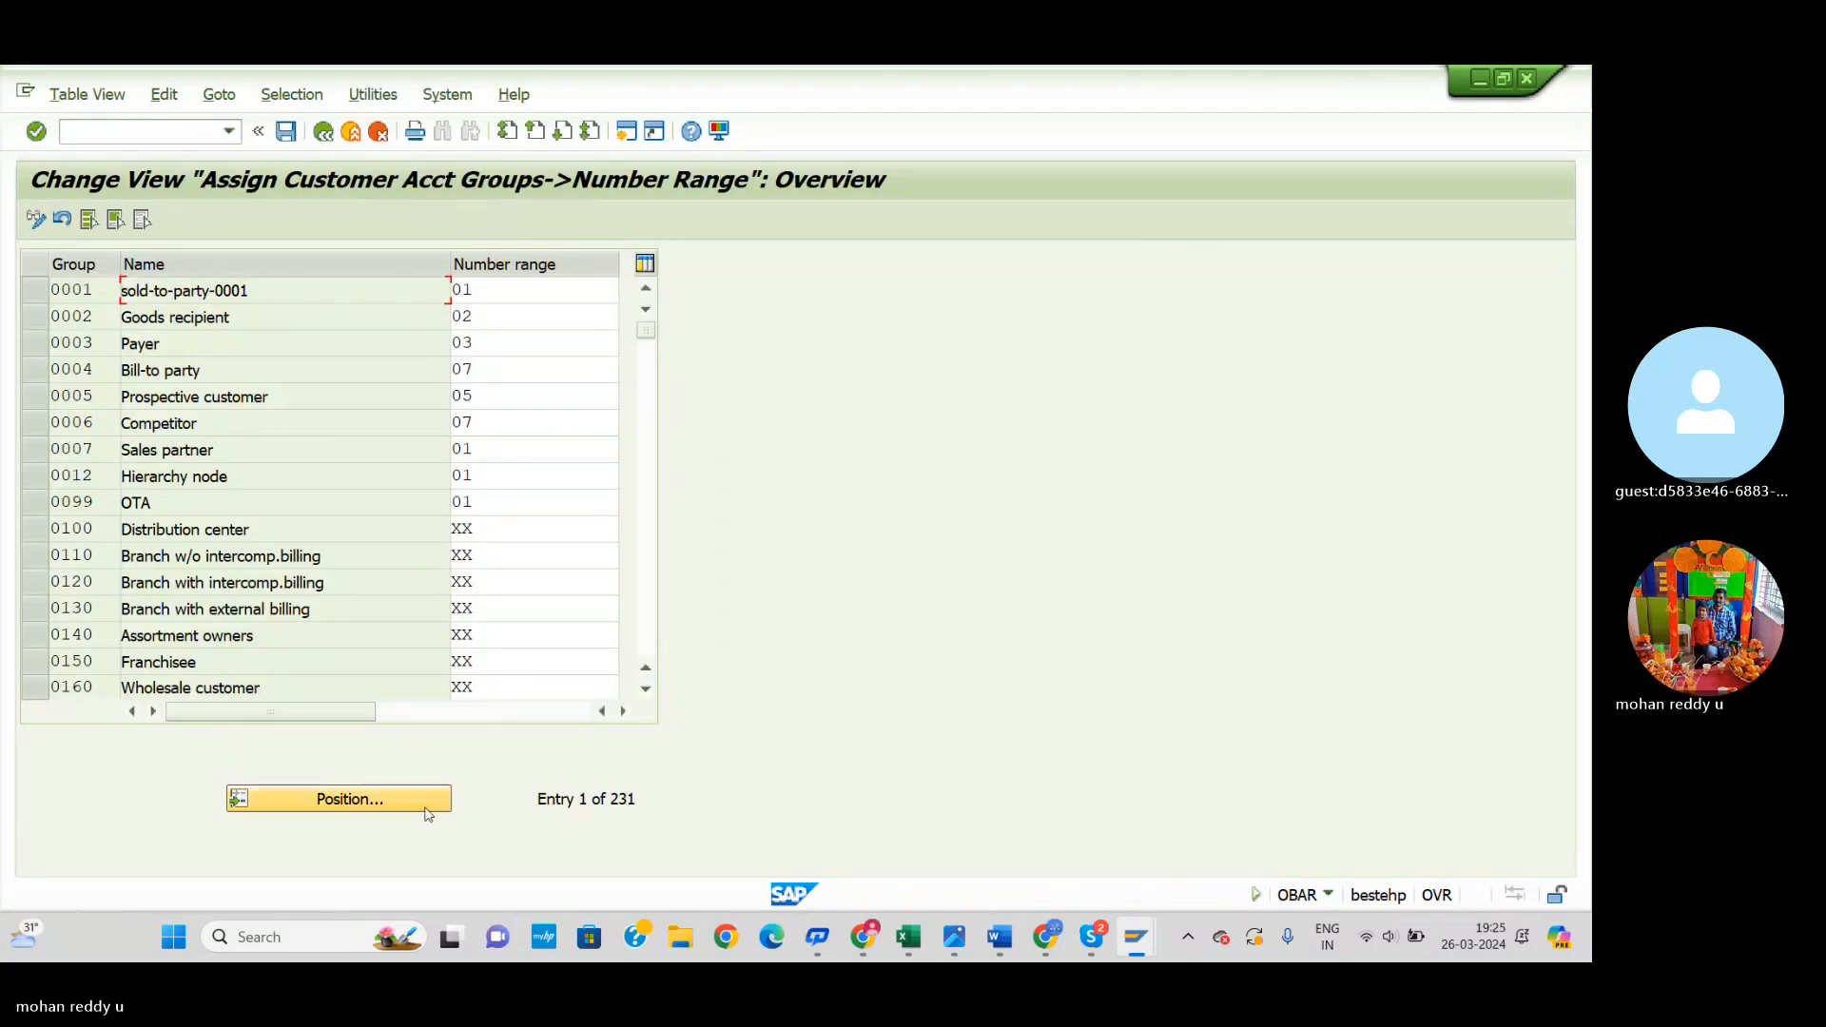
left_click(389, 805)
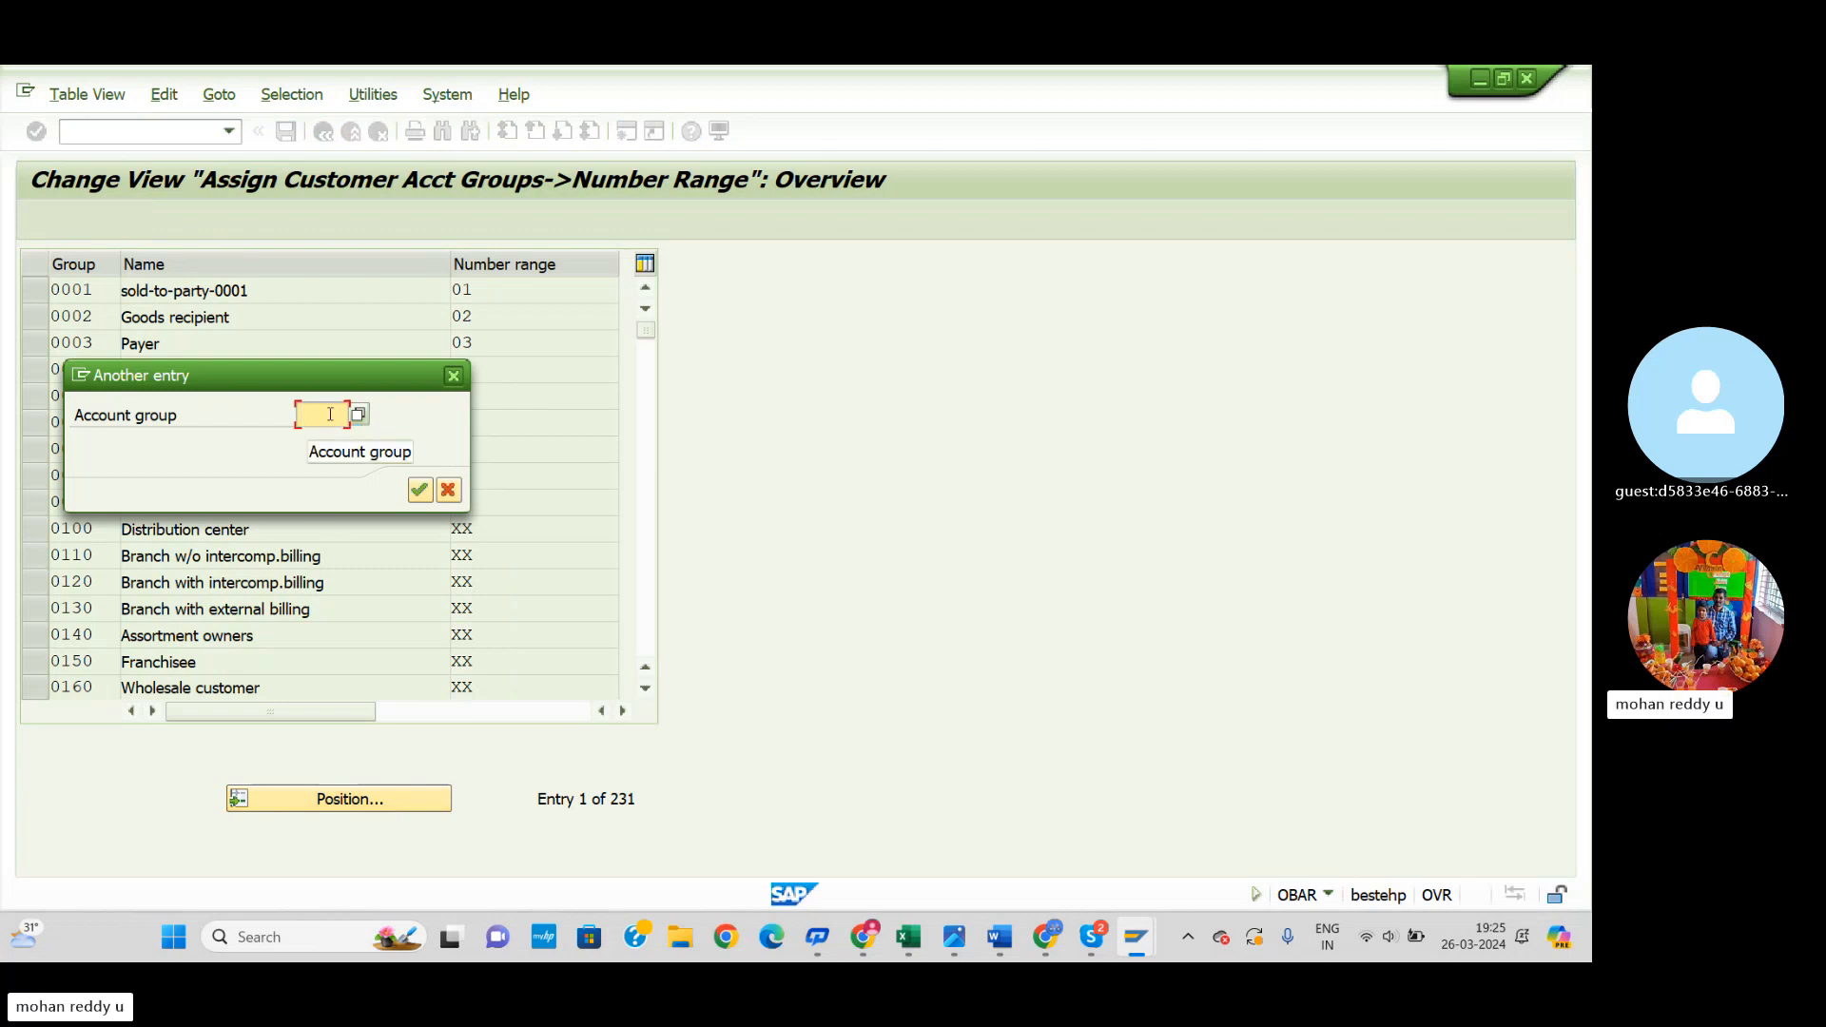
type("s")
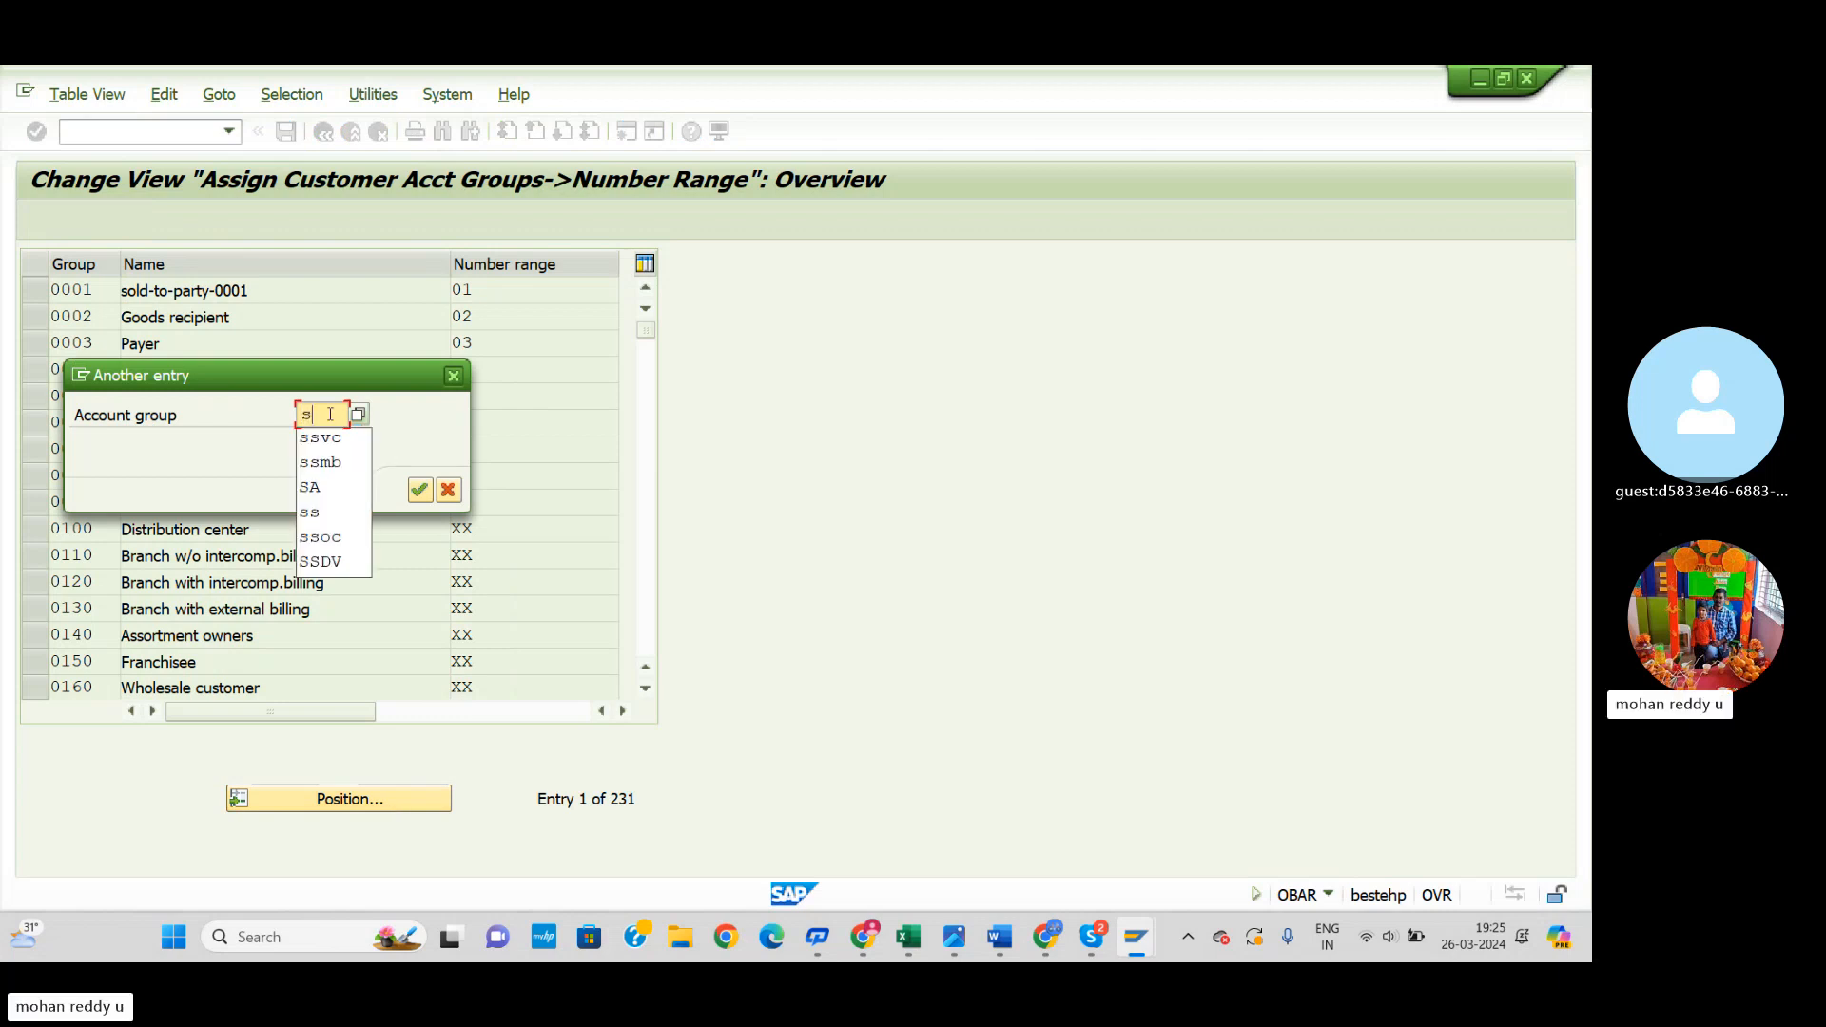
type("sdc")
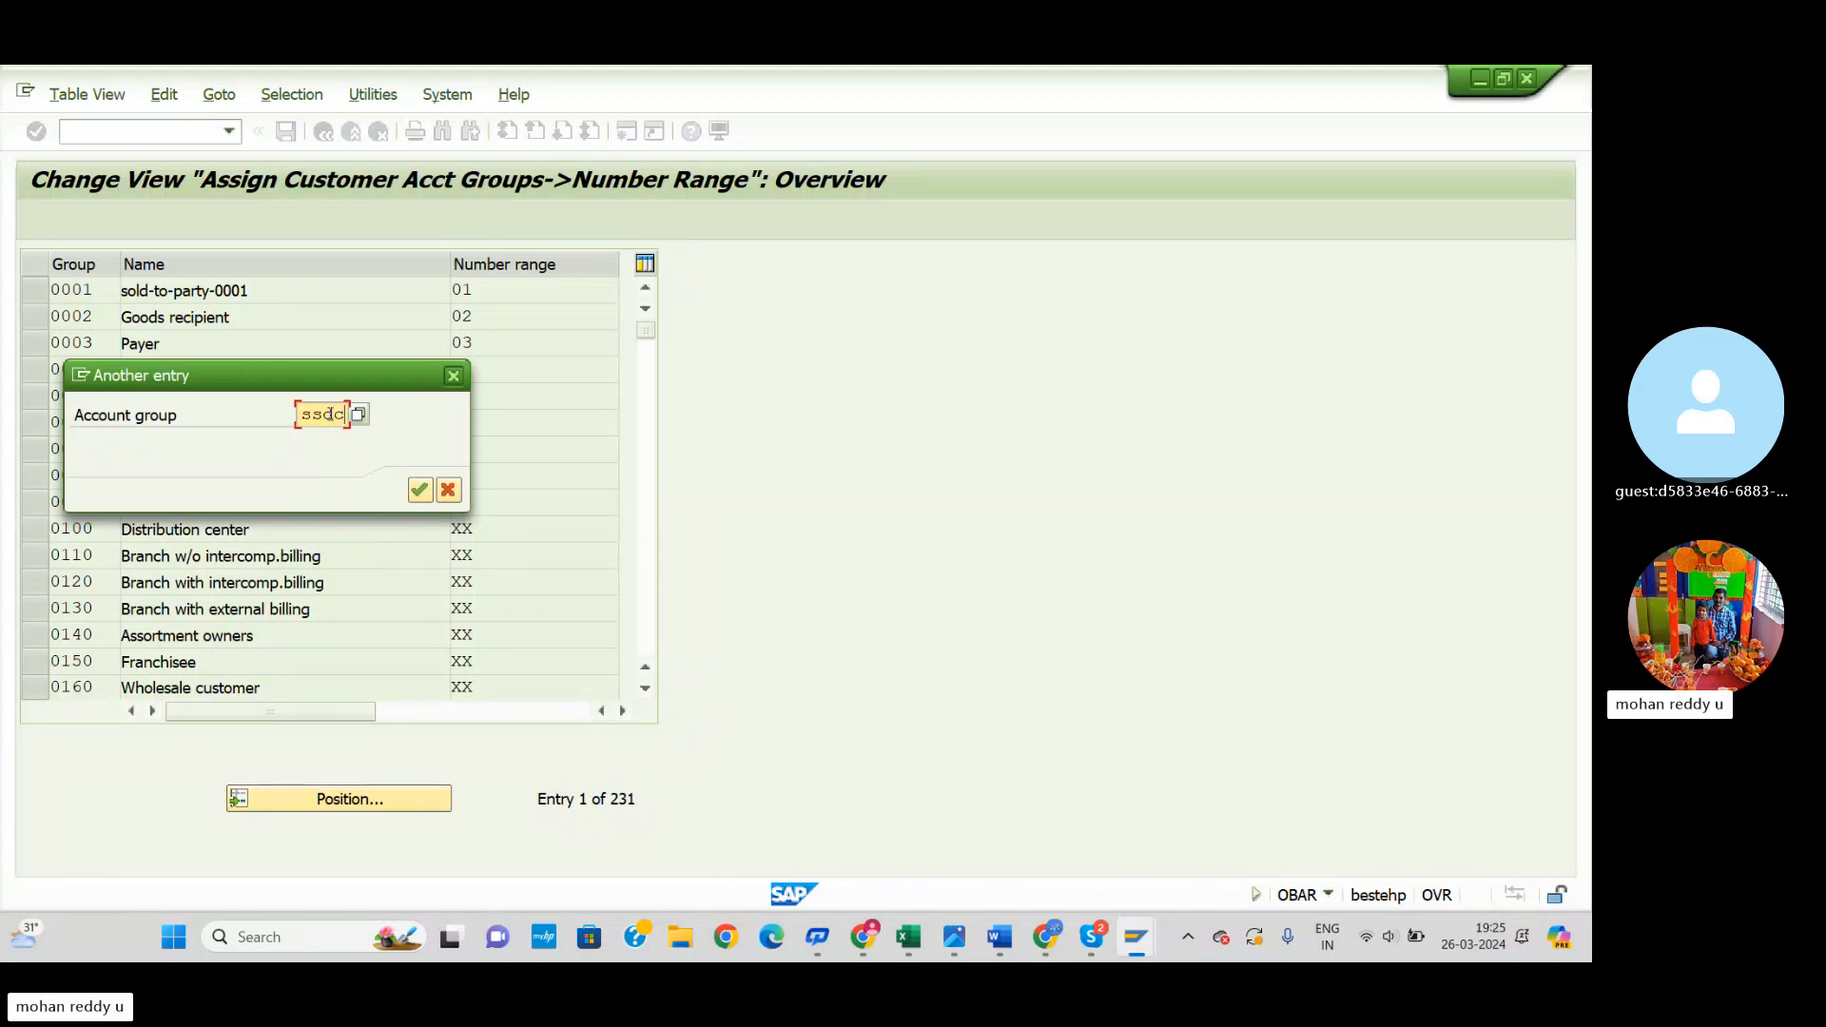
left_click(420, 490)
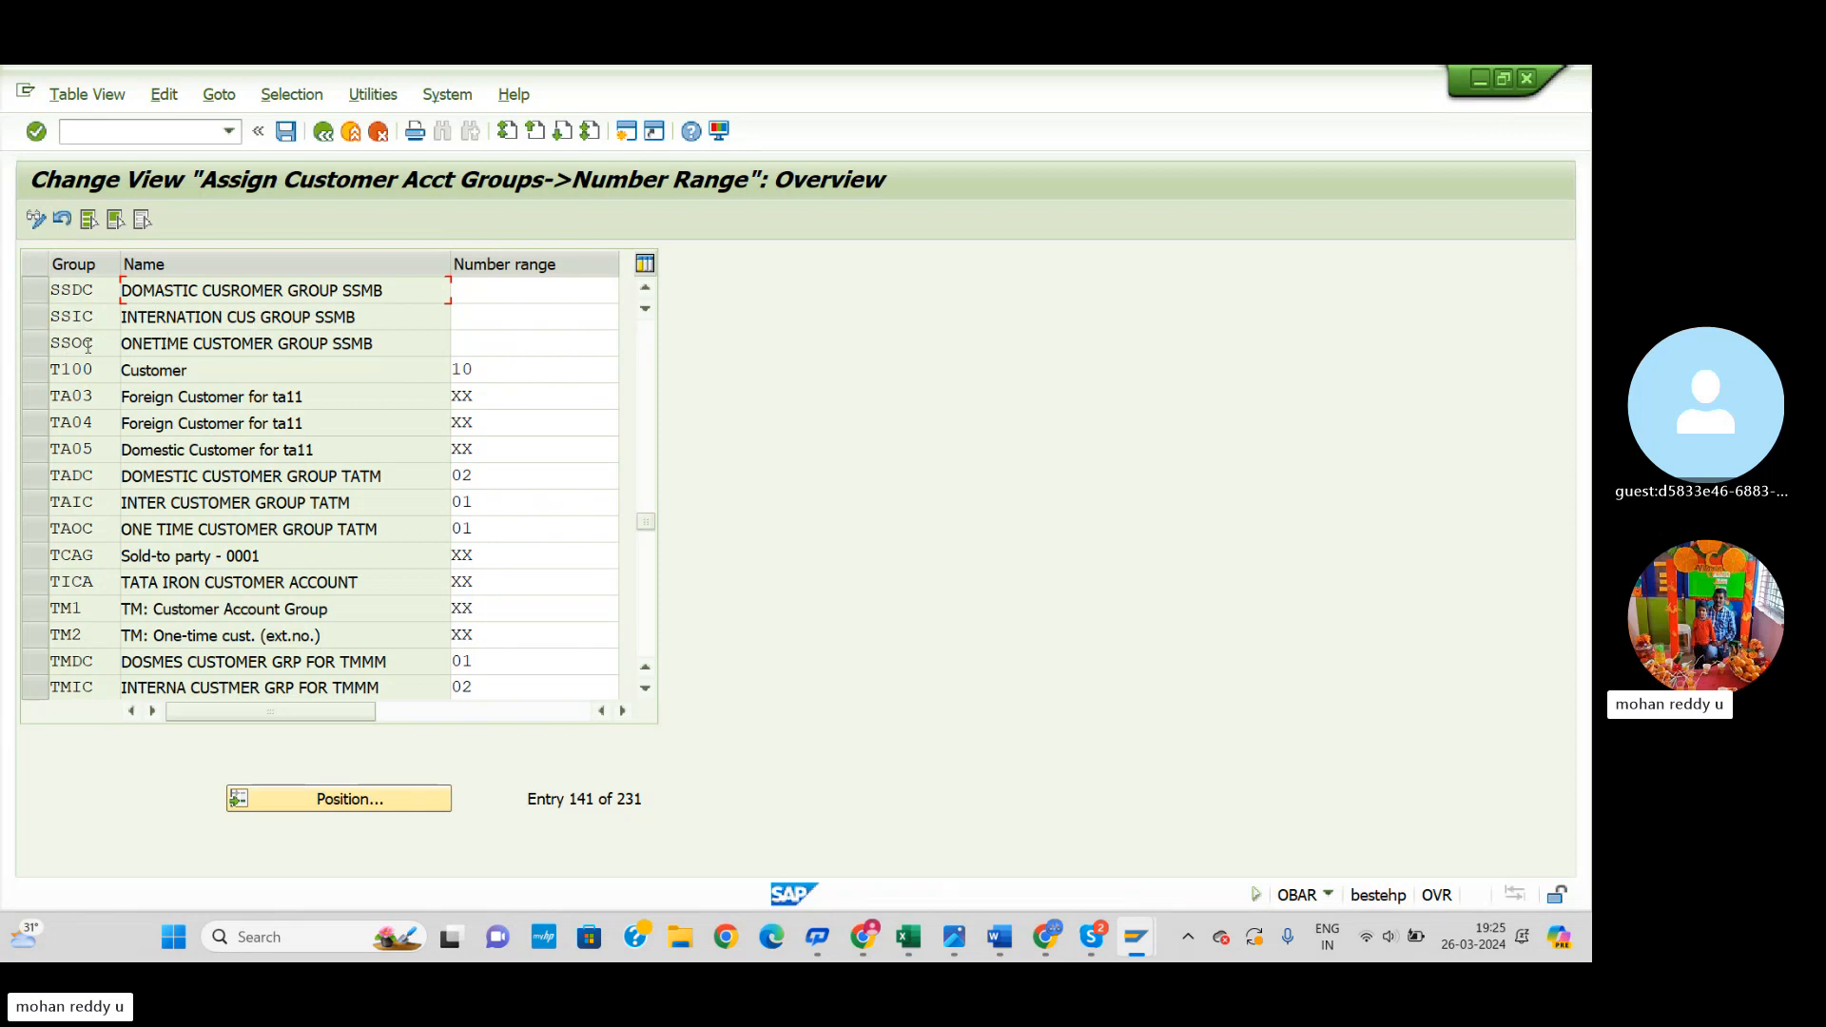
Step: Assign number range 01 to account group SSDC, 02 to SSIC and 03 to SSOC, and save the assignments
left_click(493, 292)
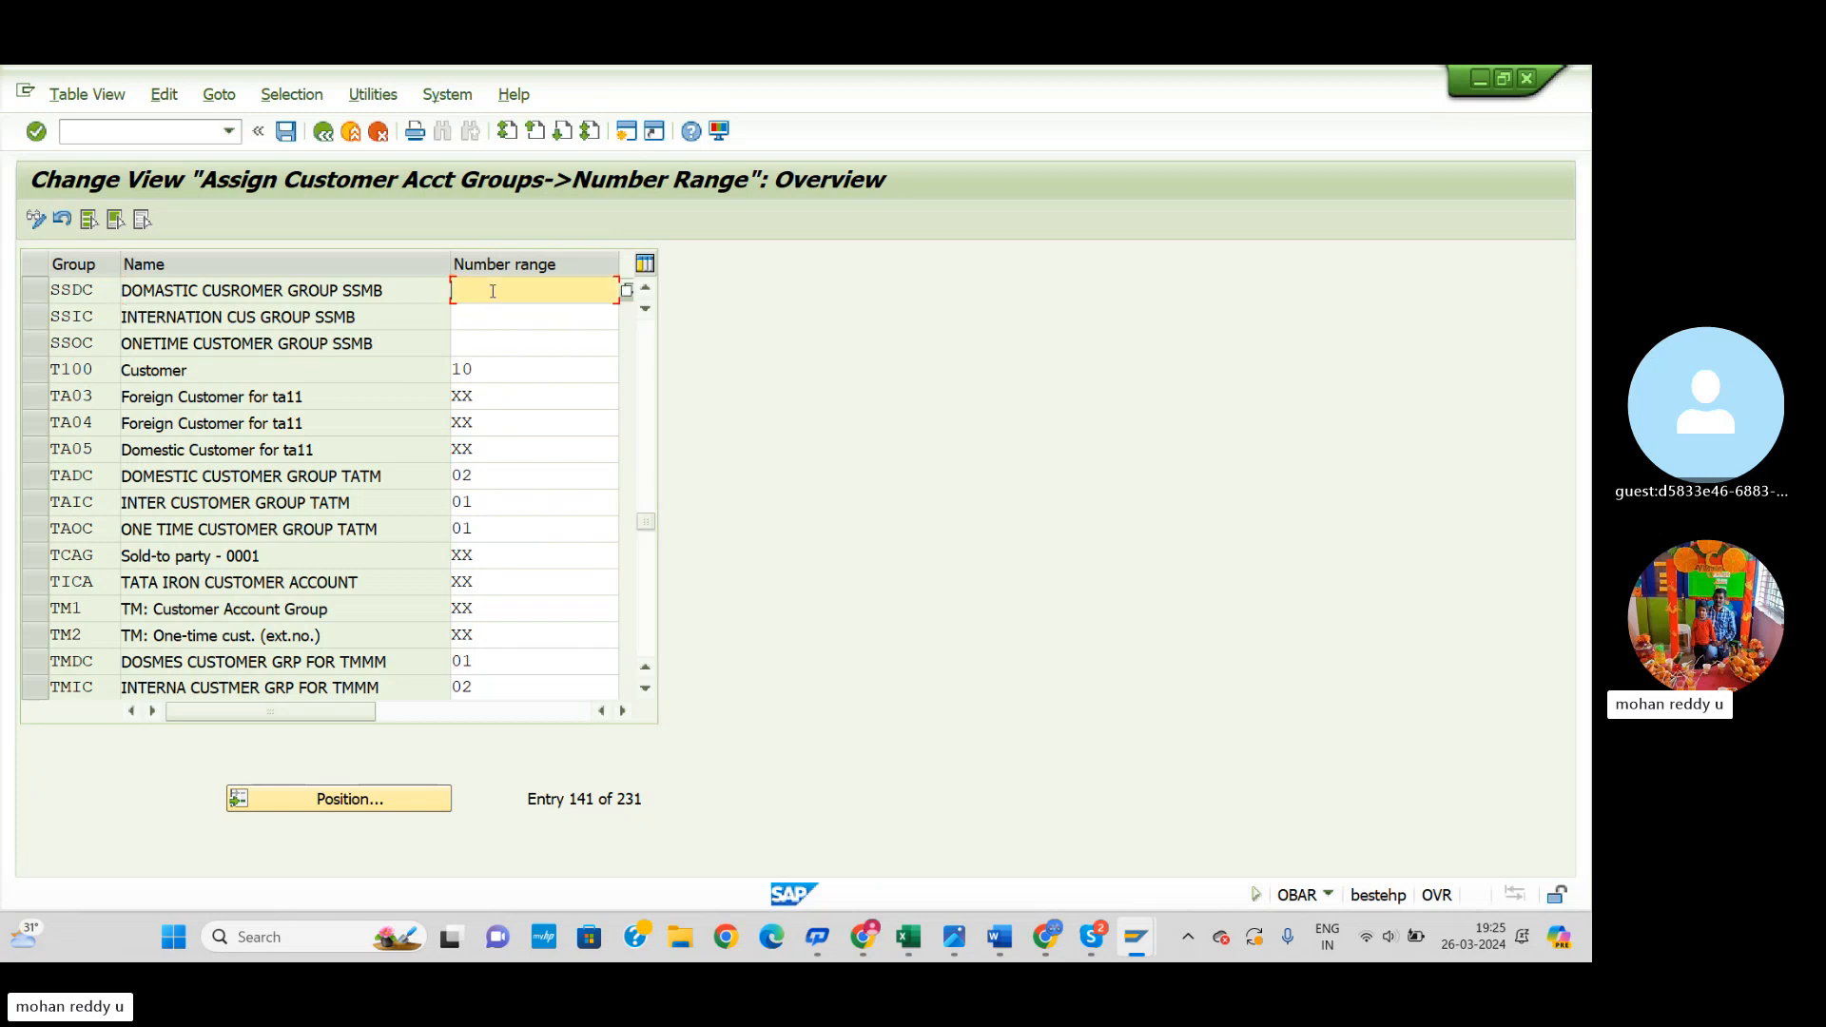
type("01")
left_click(491, 320)
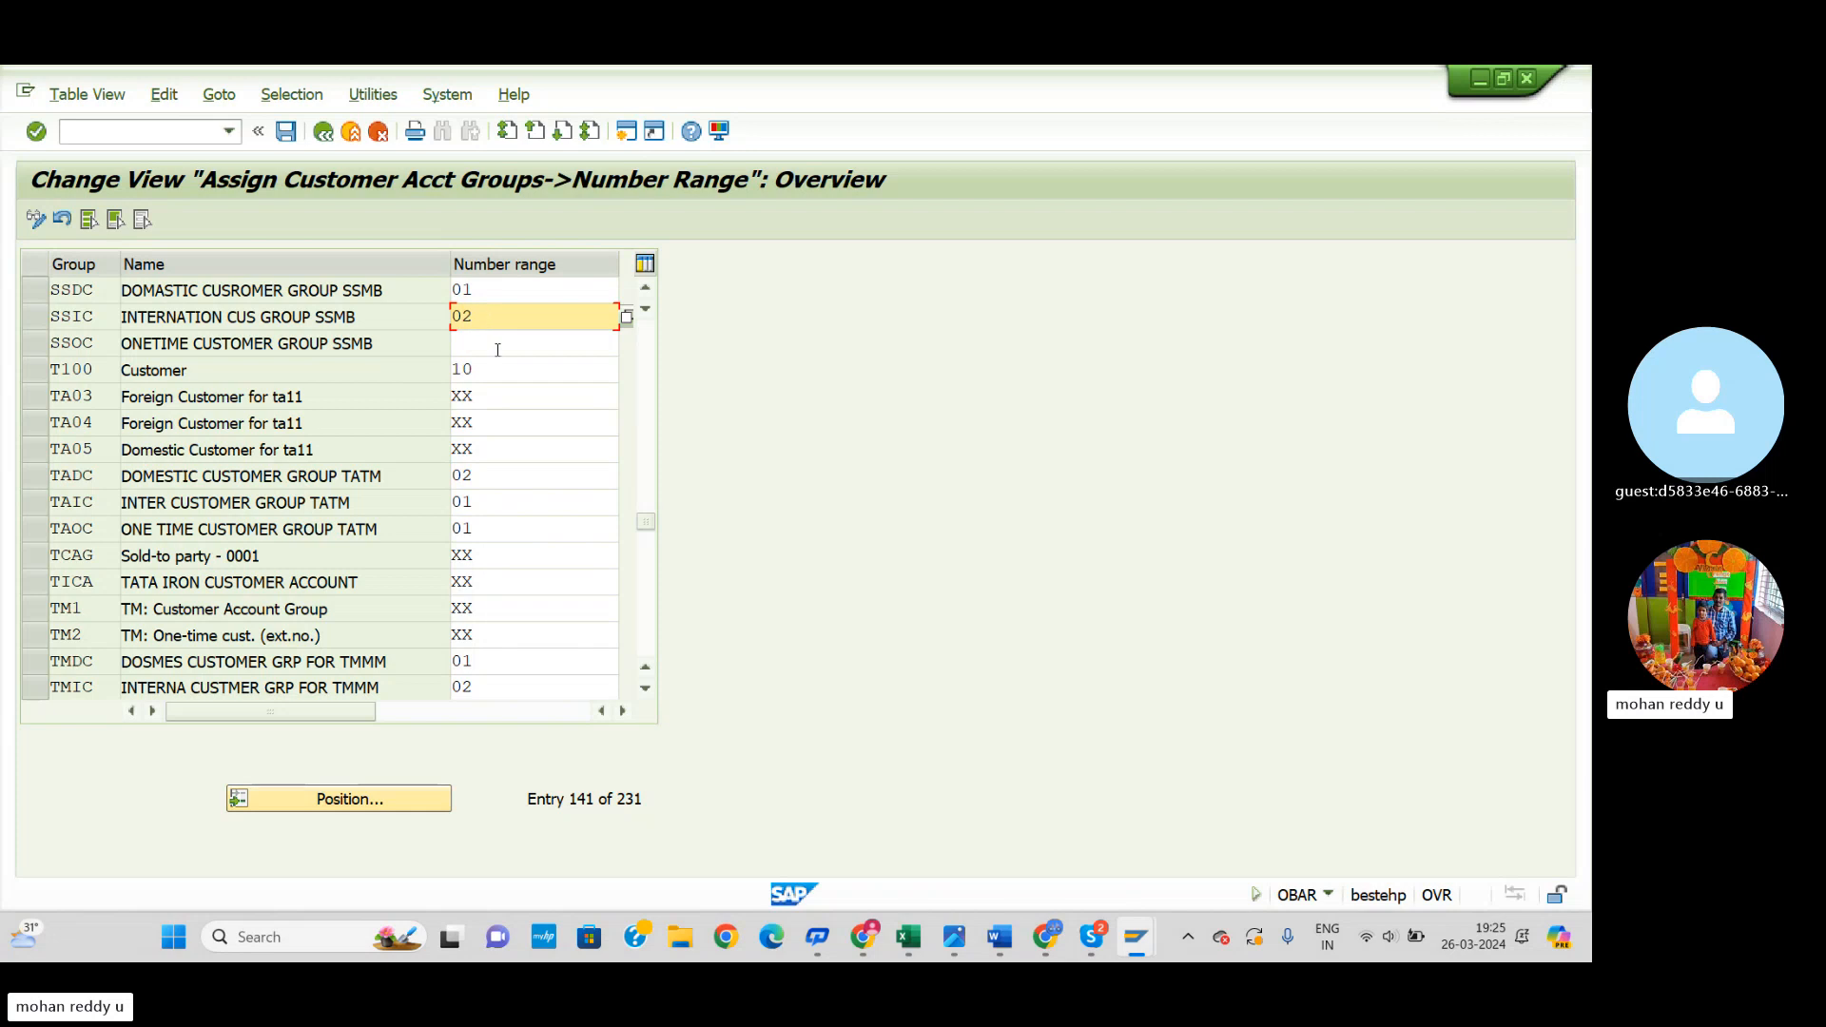
left_click(498, 350)
type("03")
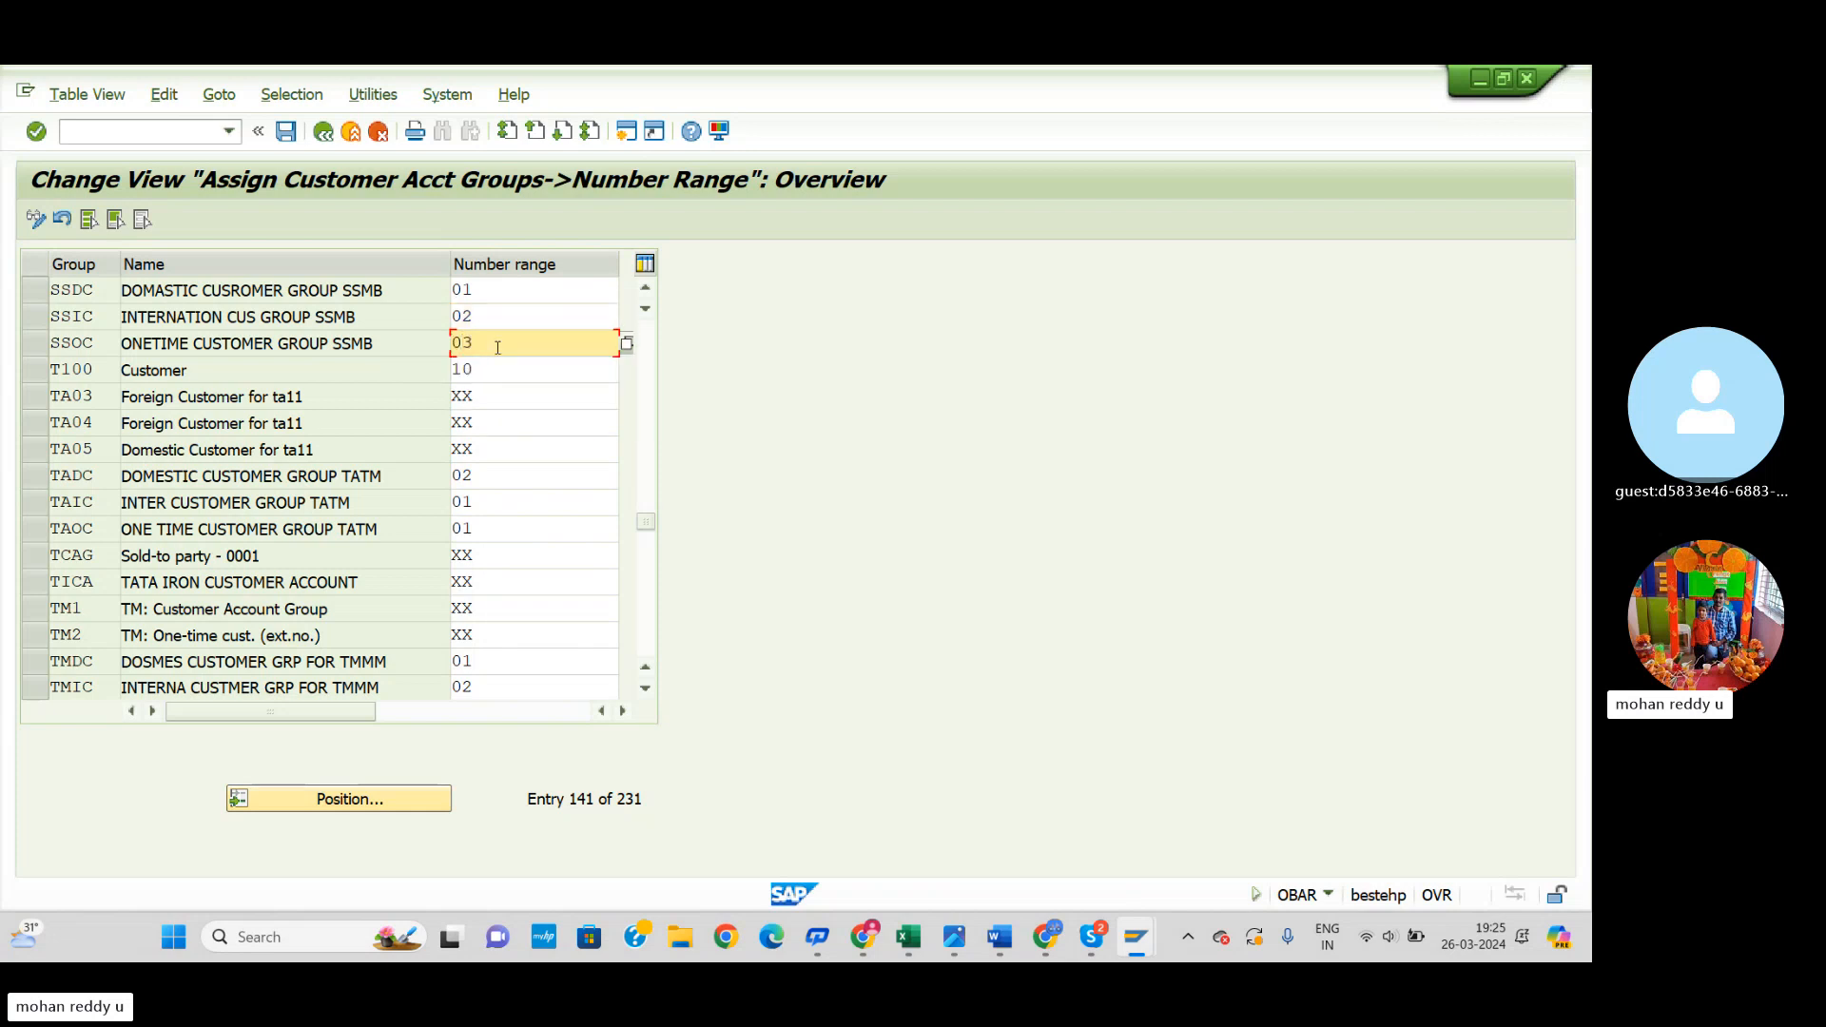
left_click(285, 131)
left_click(522, 494)
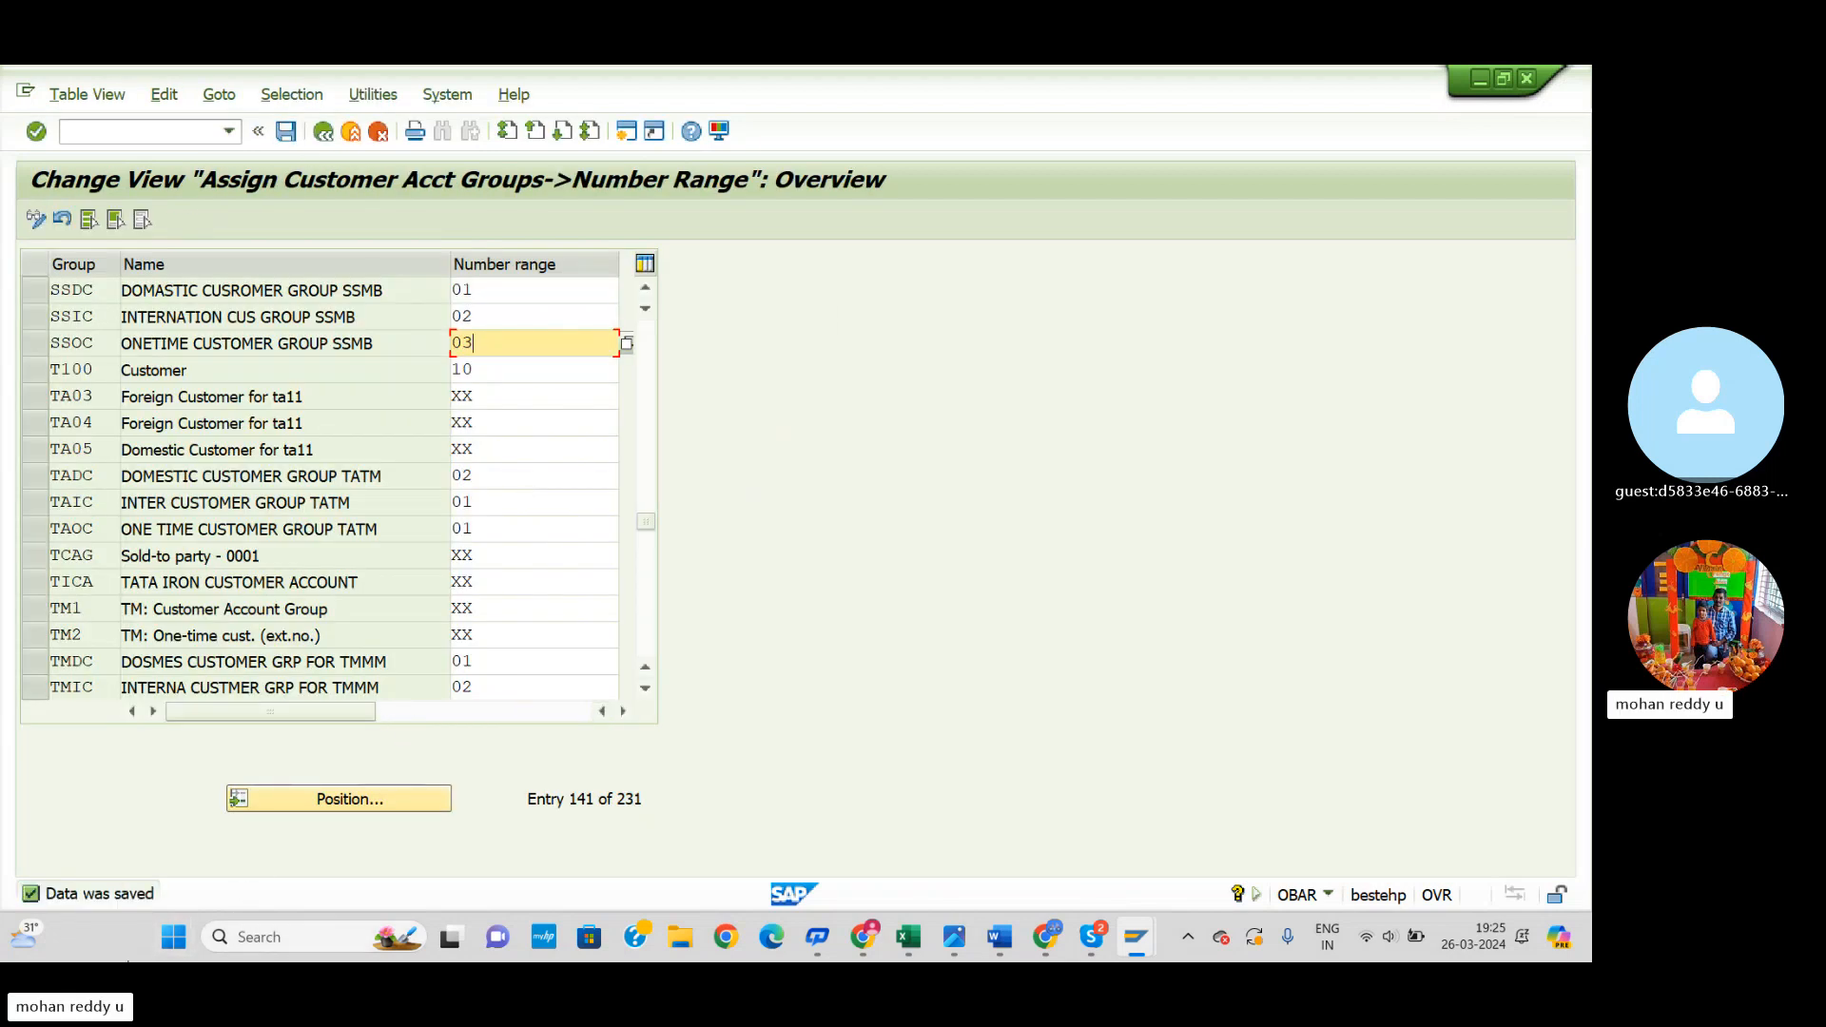
Step: Switch to the Excel sheet and select the domestic customer cell C13 in the reconciliation account block
left_click(908, 936)
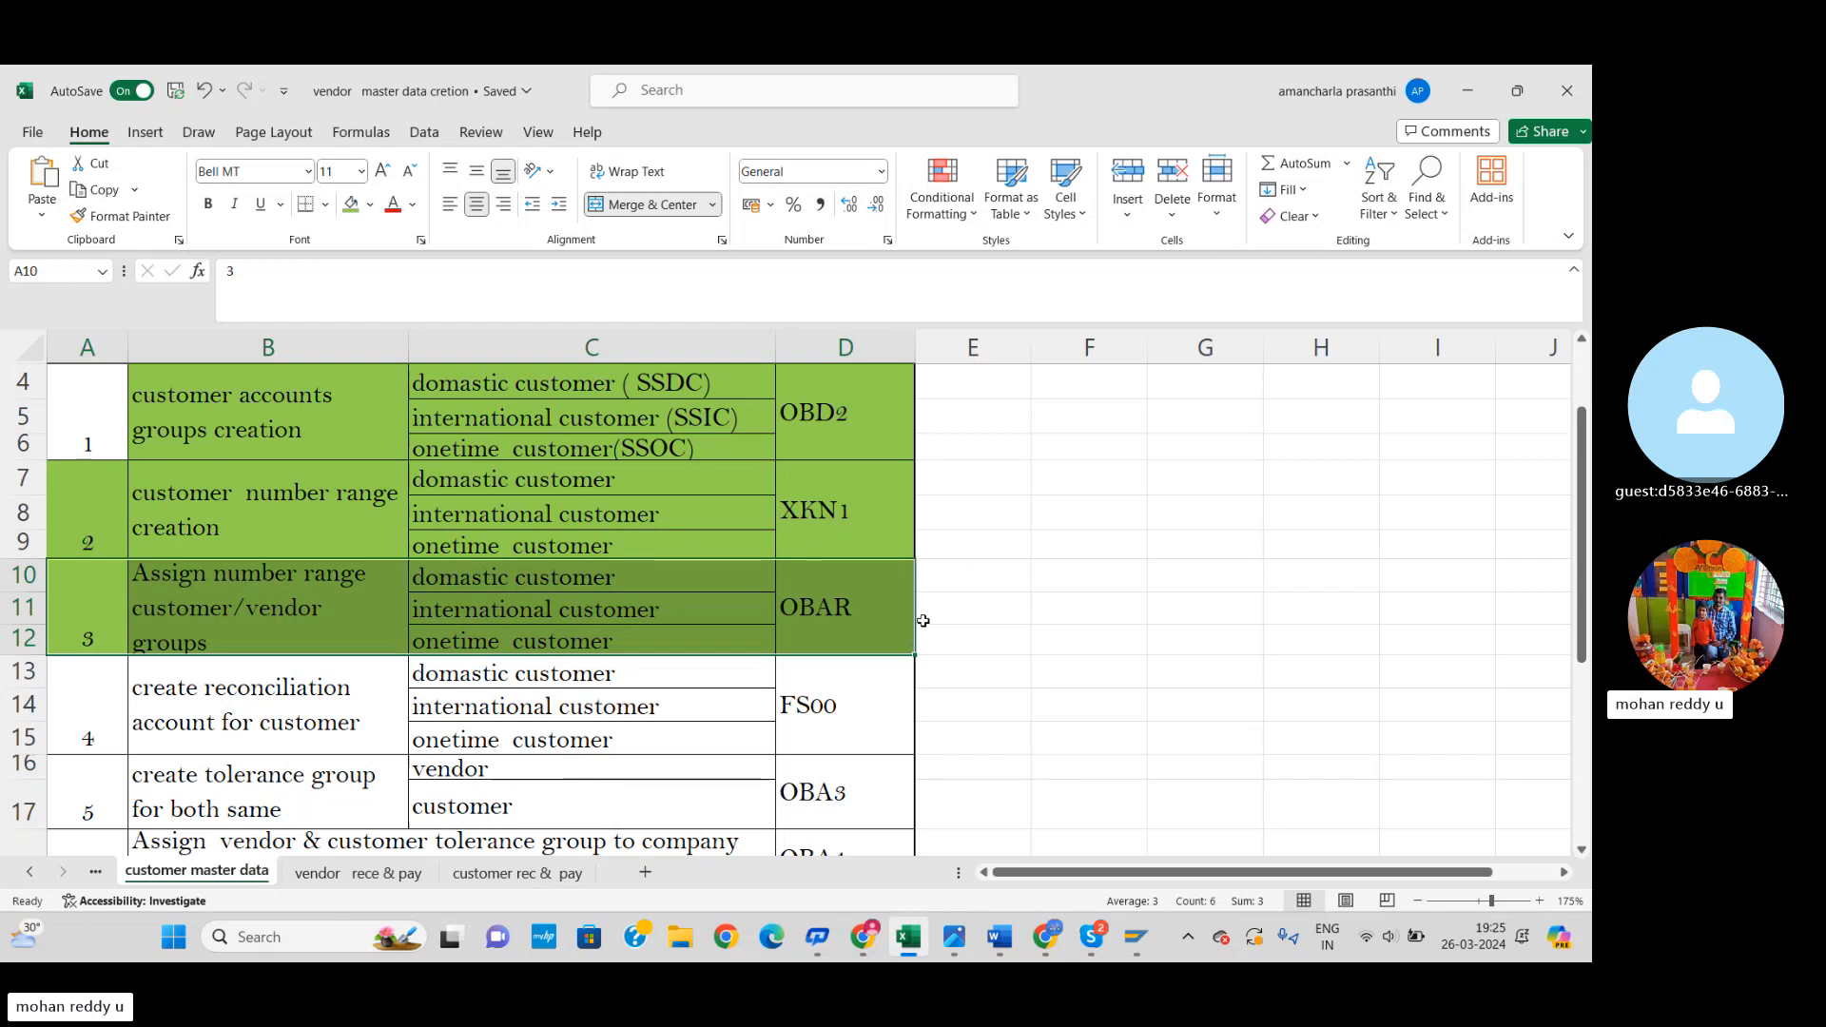
scroll(777, 643, "down", 1)
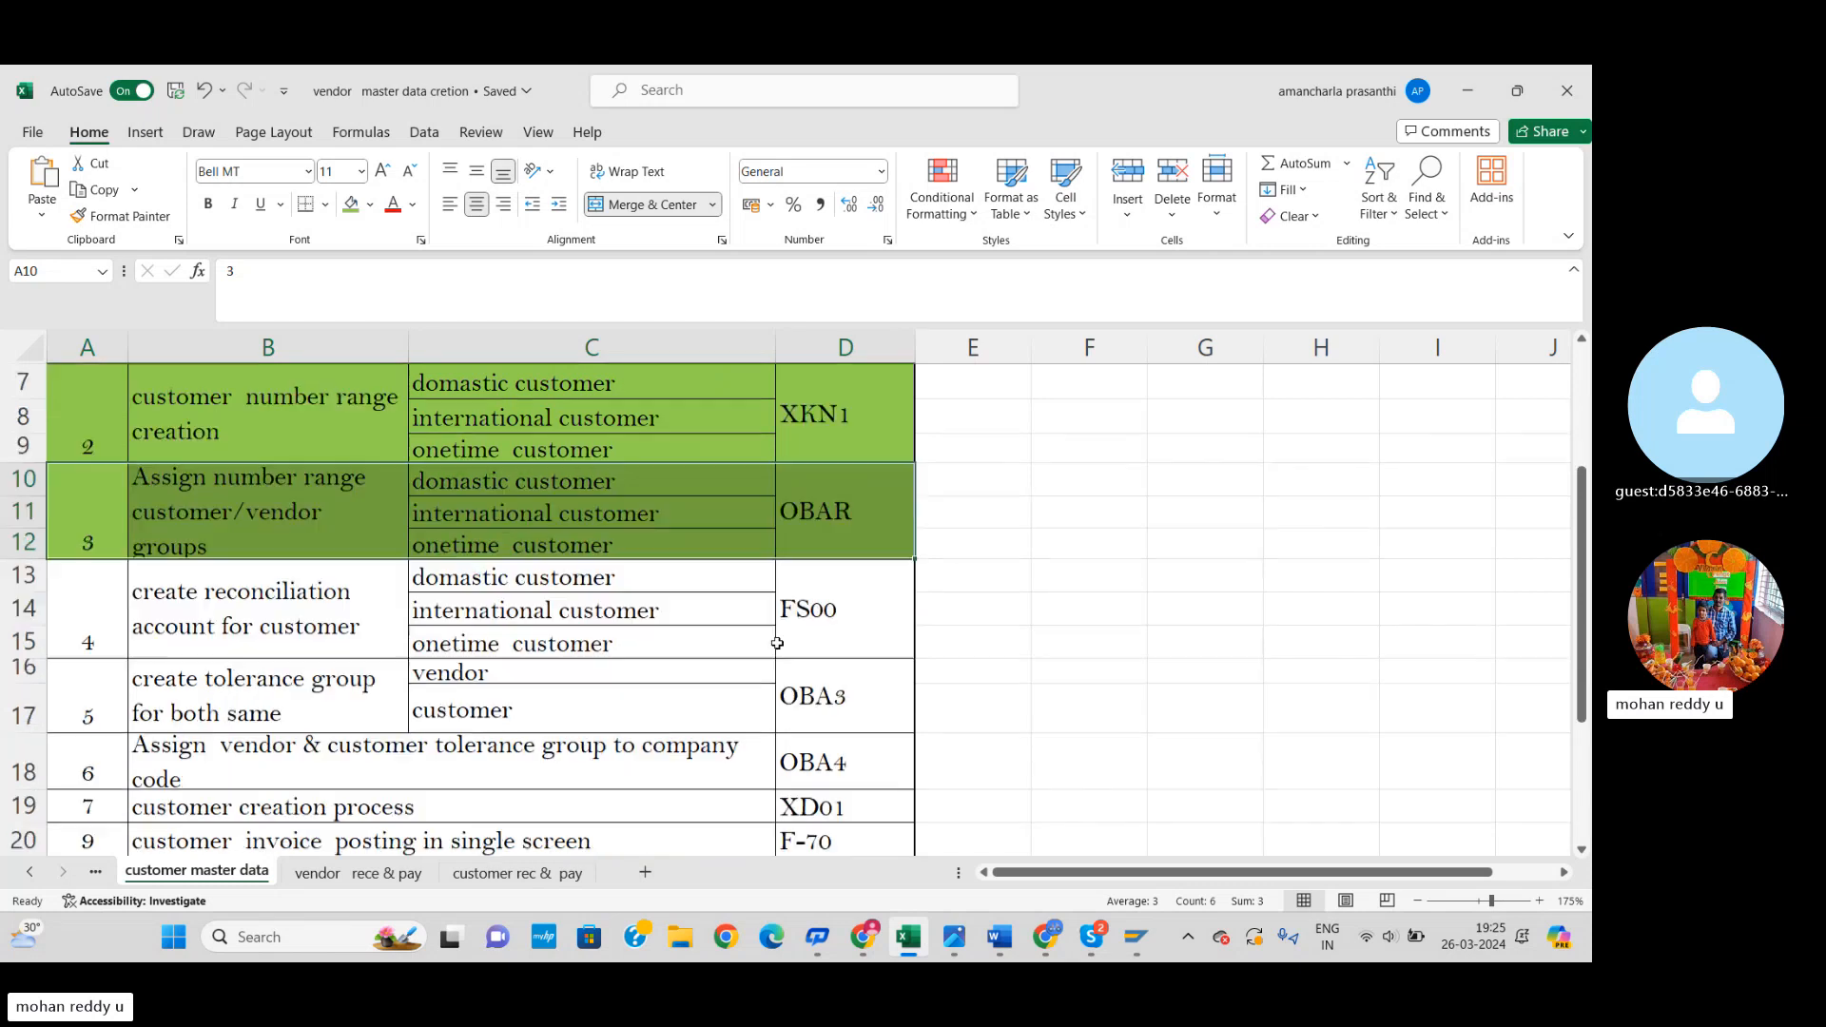
left_click(1072, 633)
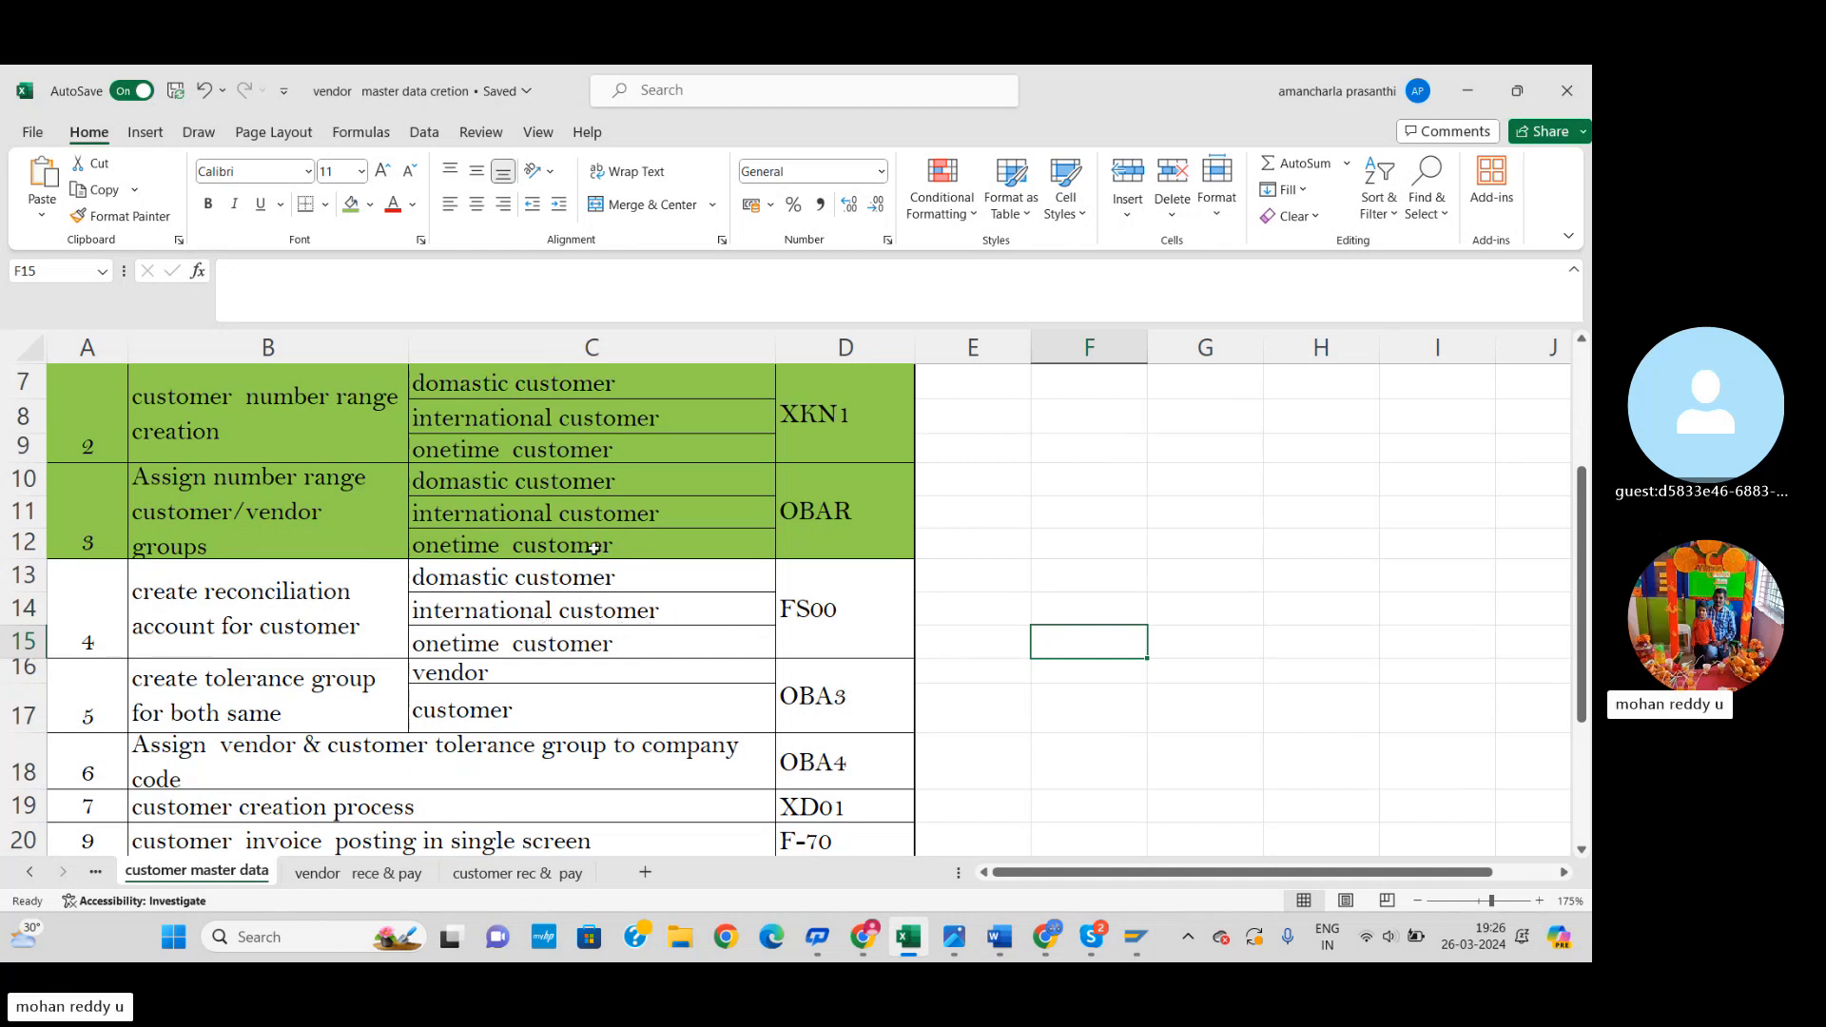
left_click(650, 584)
Step: Switch to the Skype call, mute and unmute the microphone, and return to the Excel sheet
mouse_move(1091, 937)
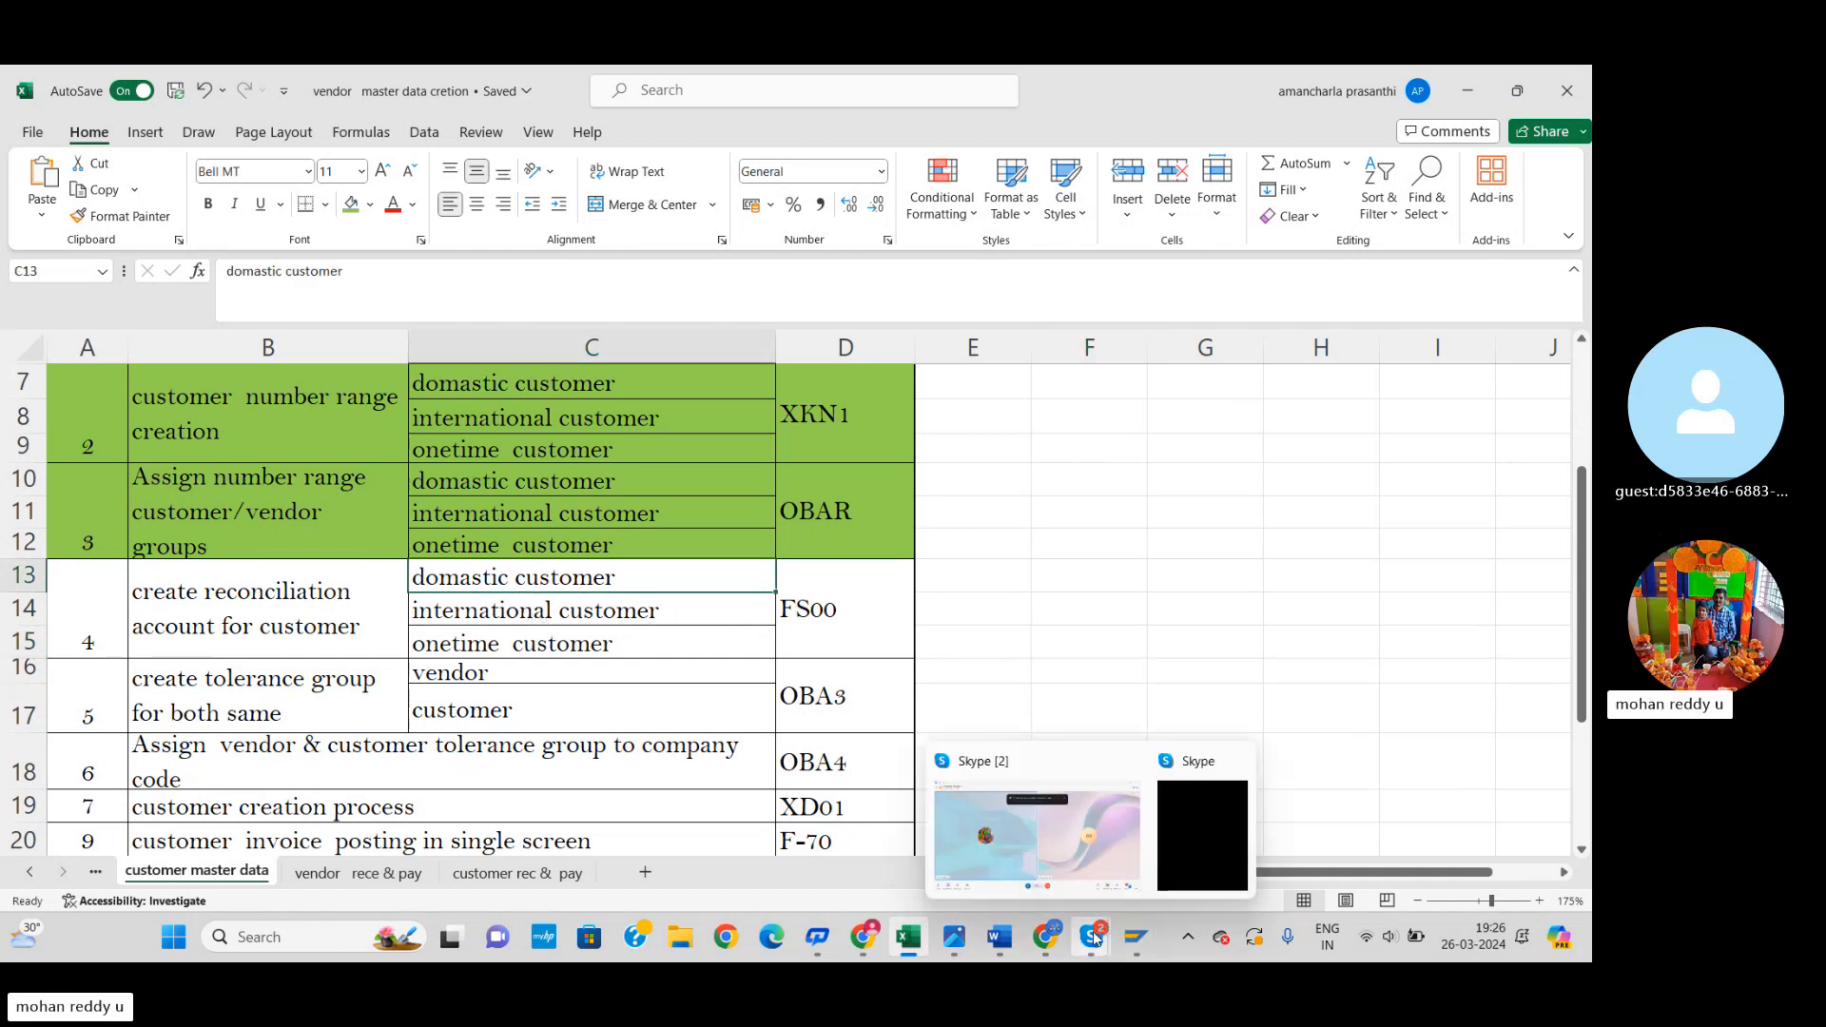
left_click(982, 846)
left_click(723, 868)
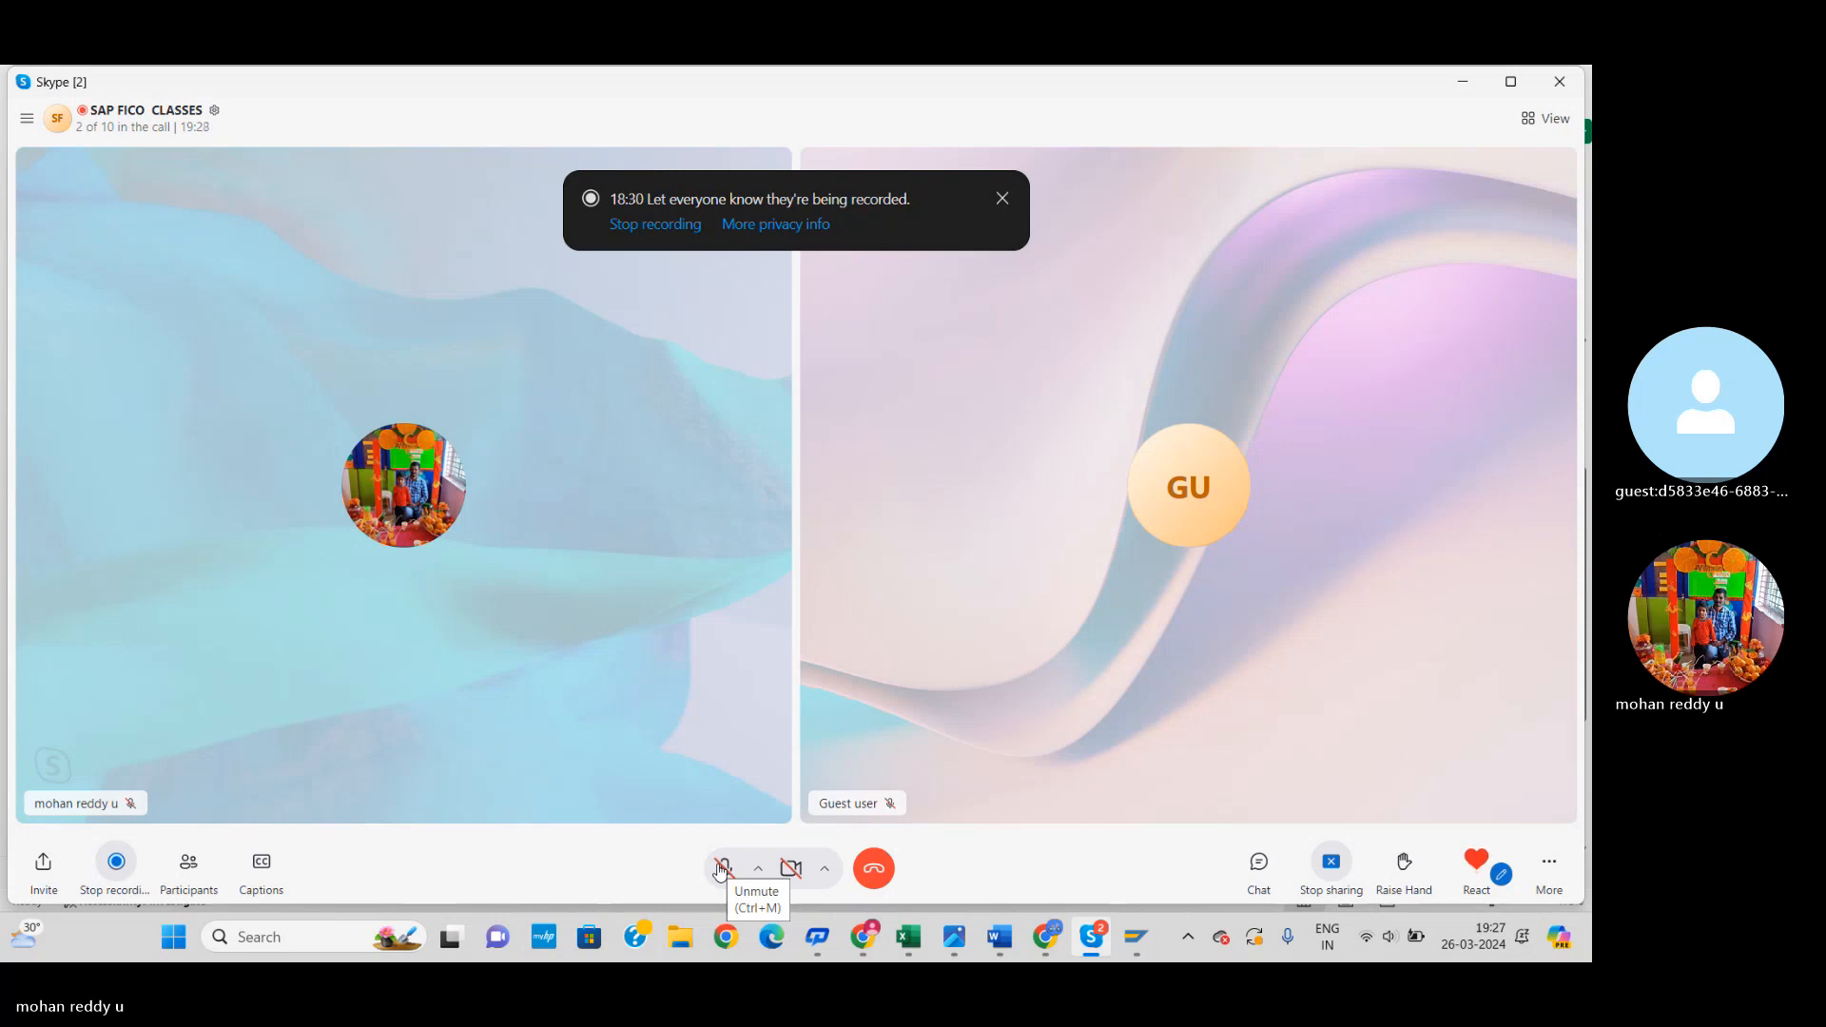
left_click(721, 870)
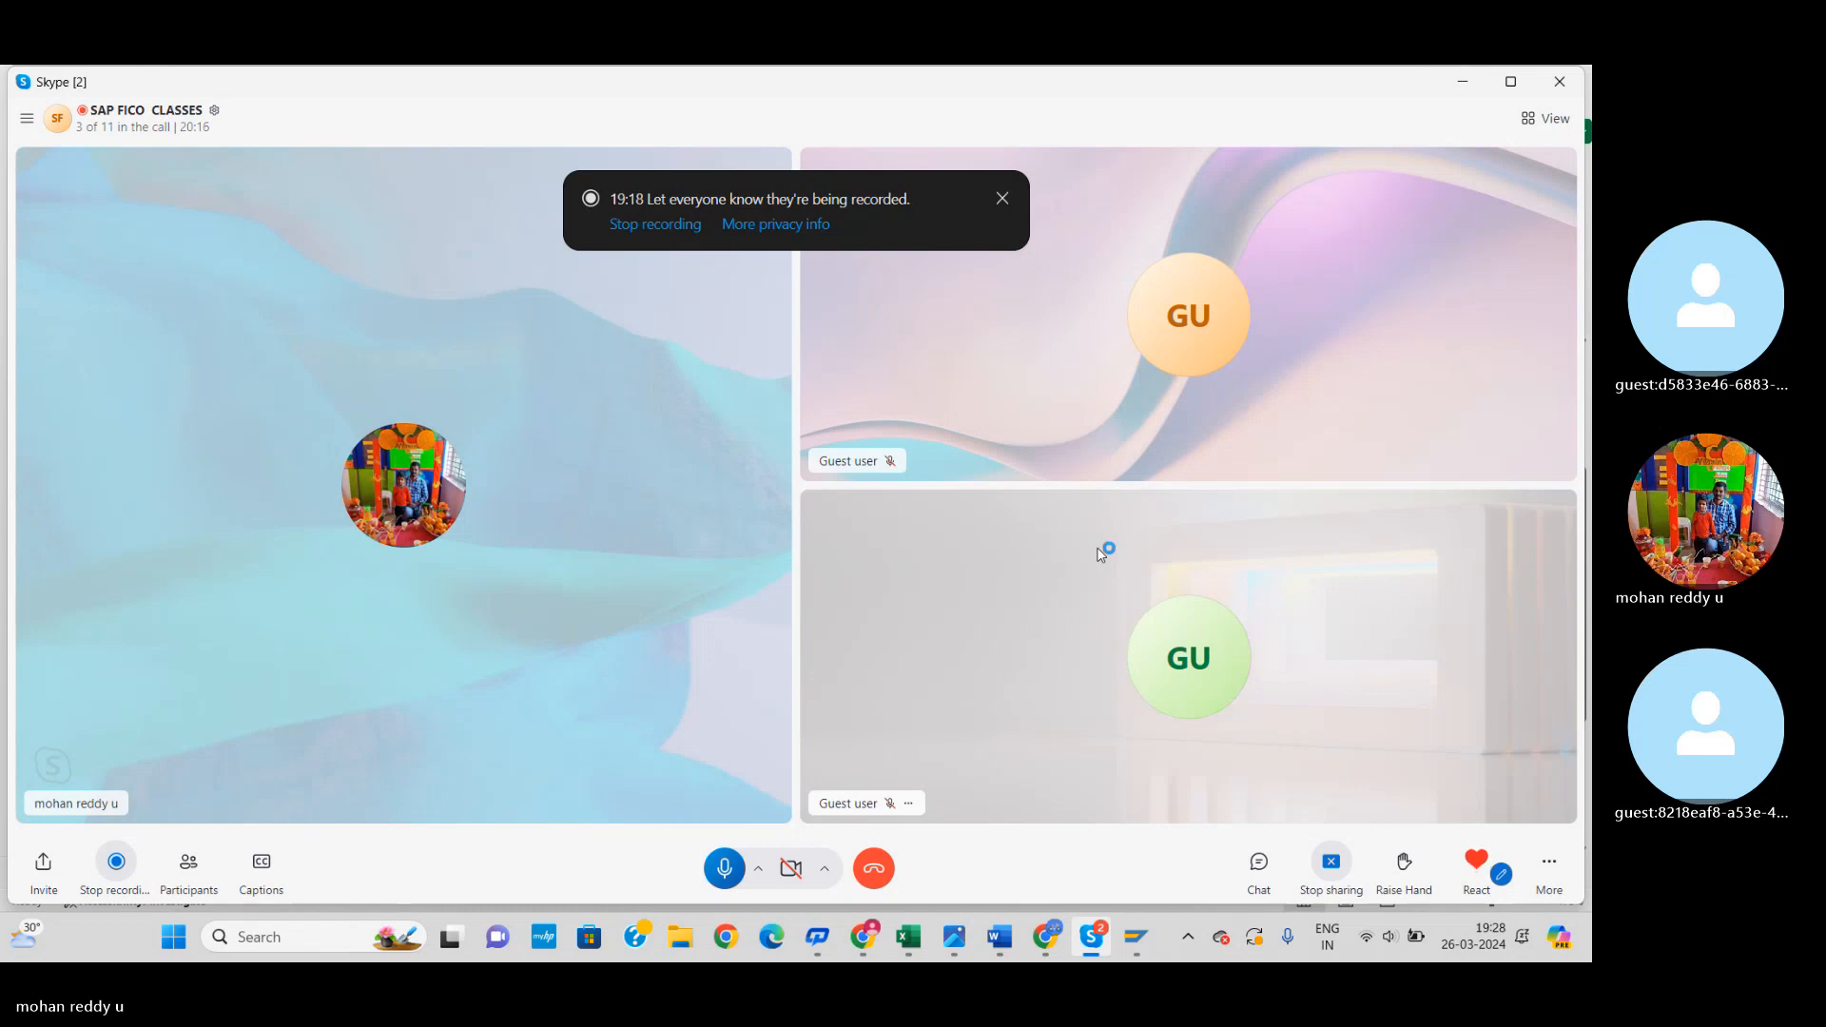
left_click(1006, 954)
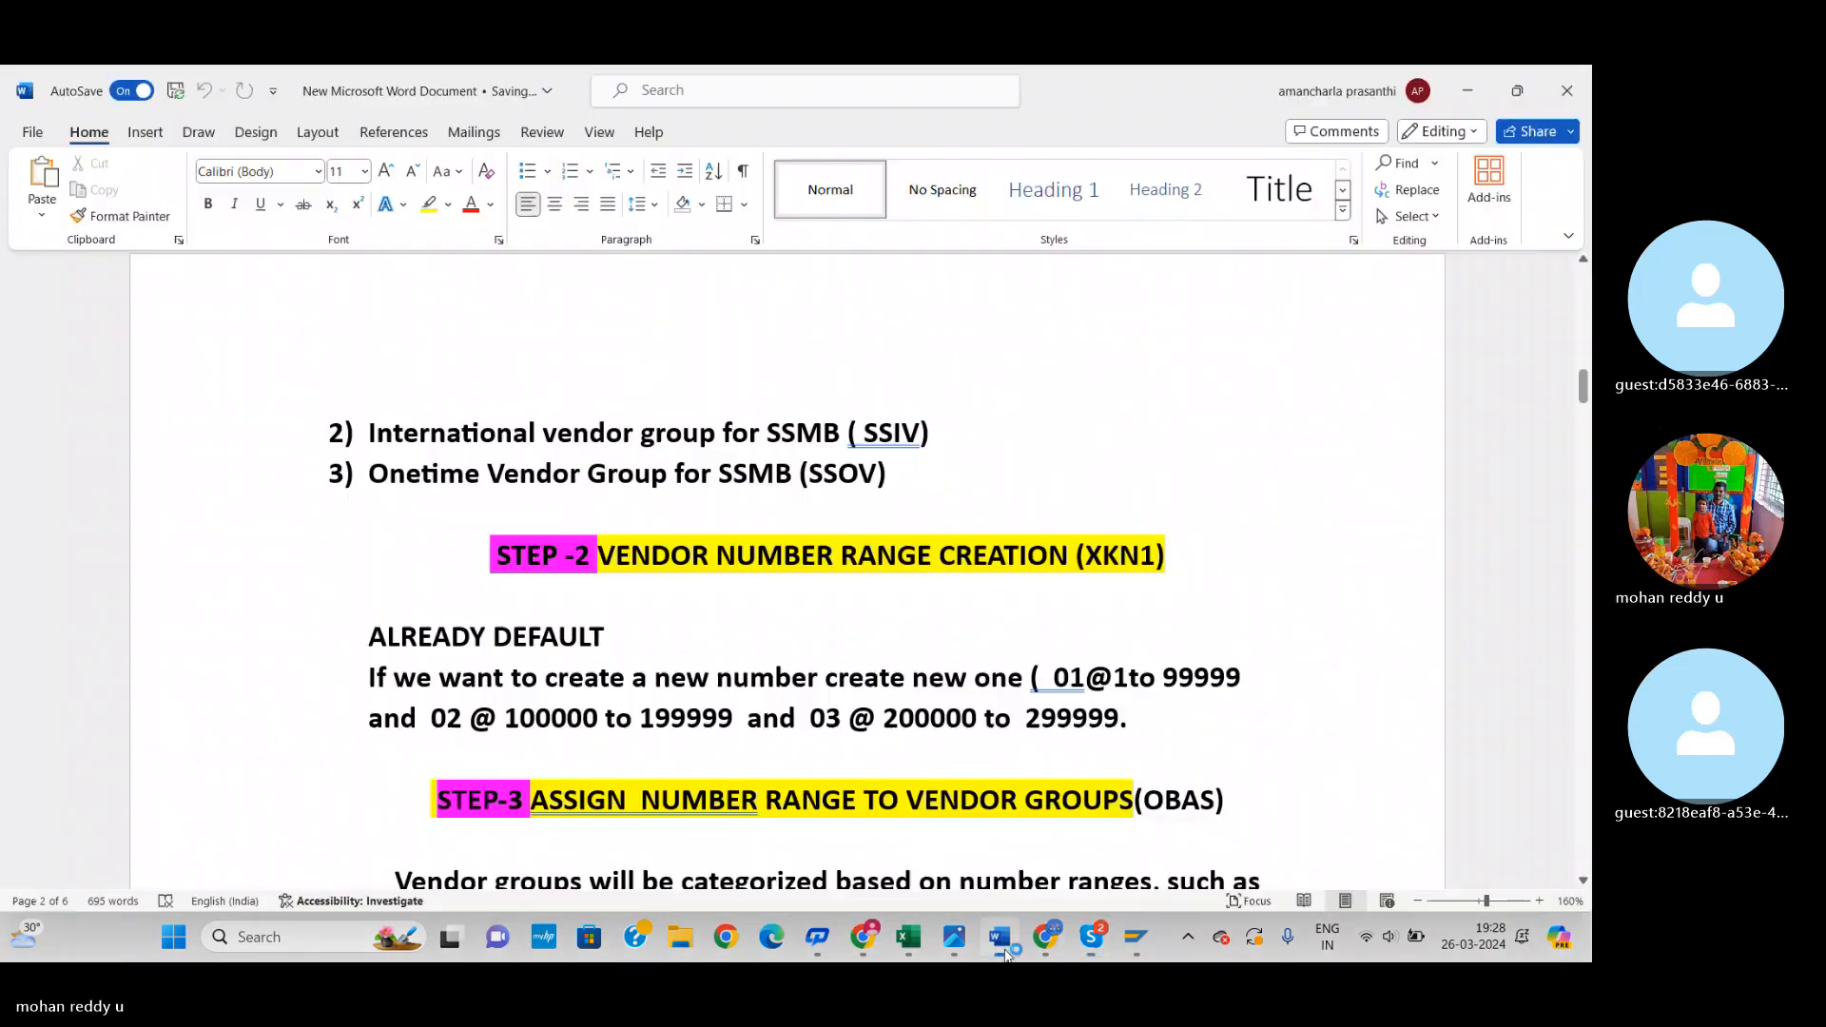
left_click(910, 945)
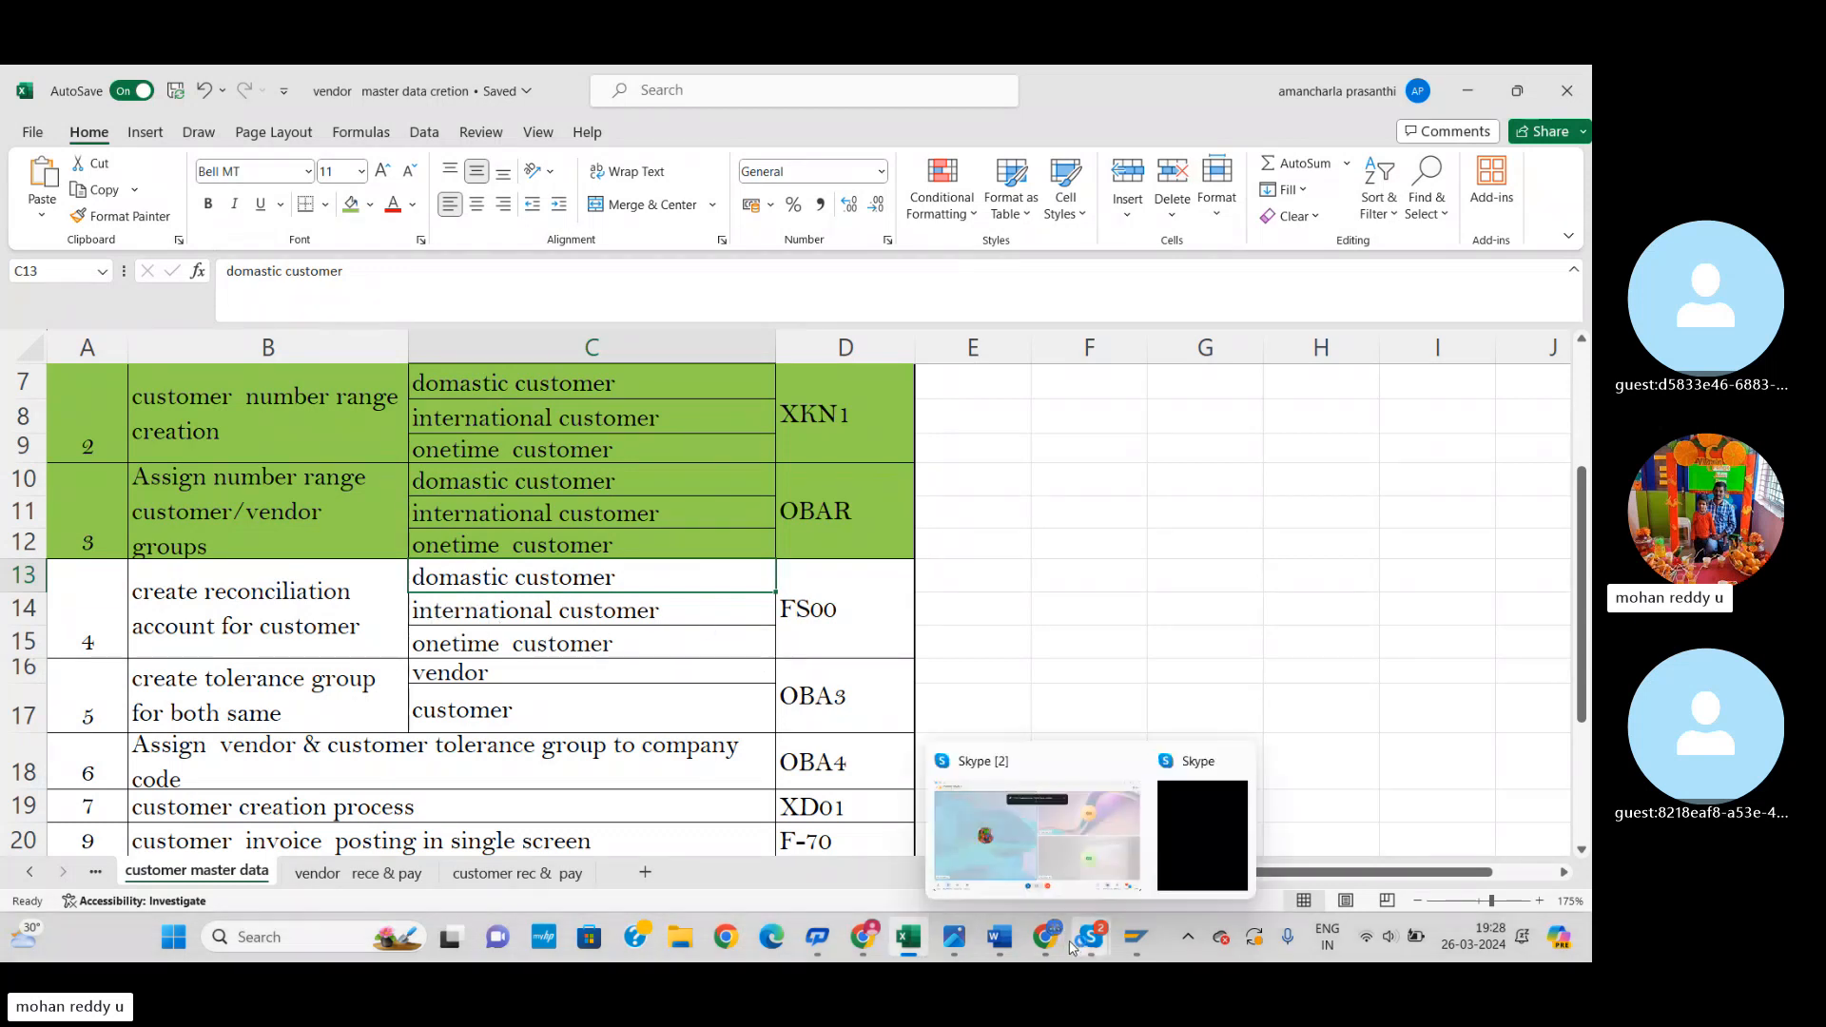
Step: Switch to SAP and open transaction FS00 for central G/L account maintenance
mouse_move(1133, 941)
left_click(1129, 854)
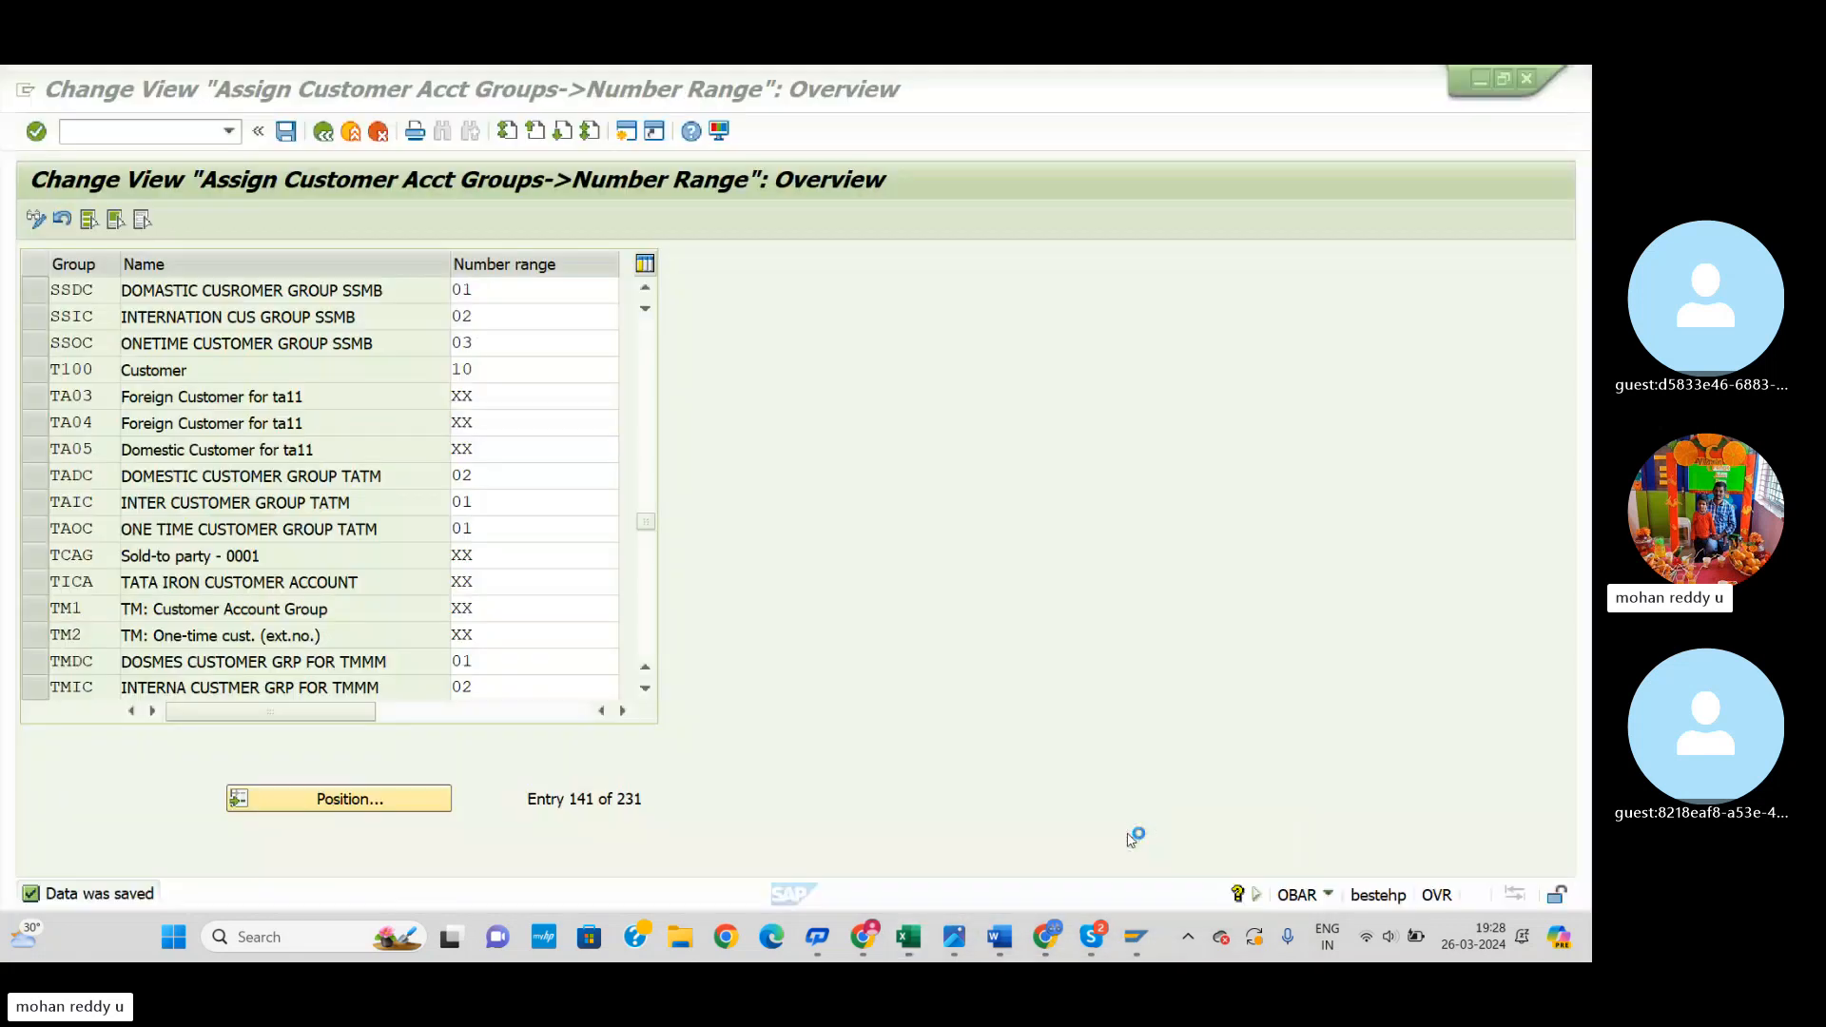
type("/nfs00")
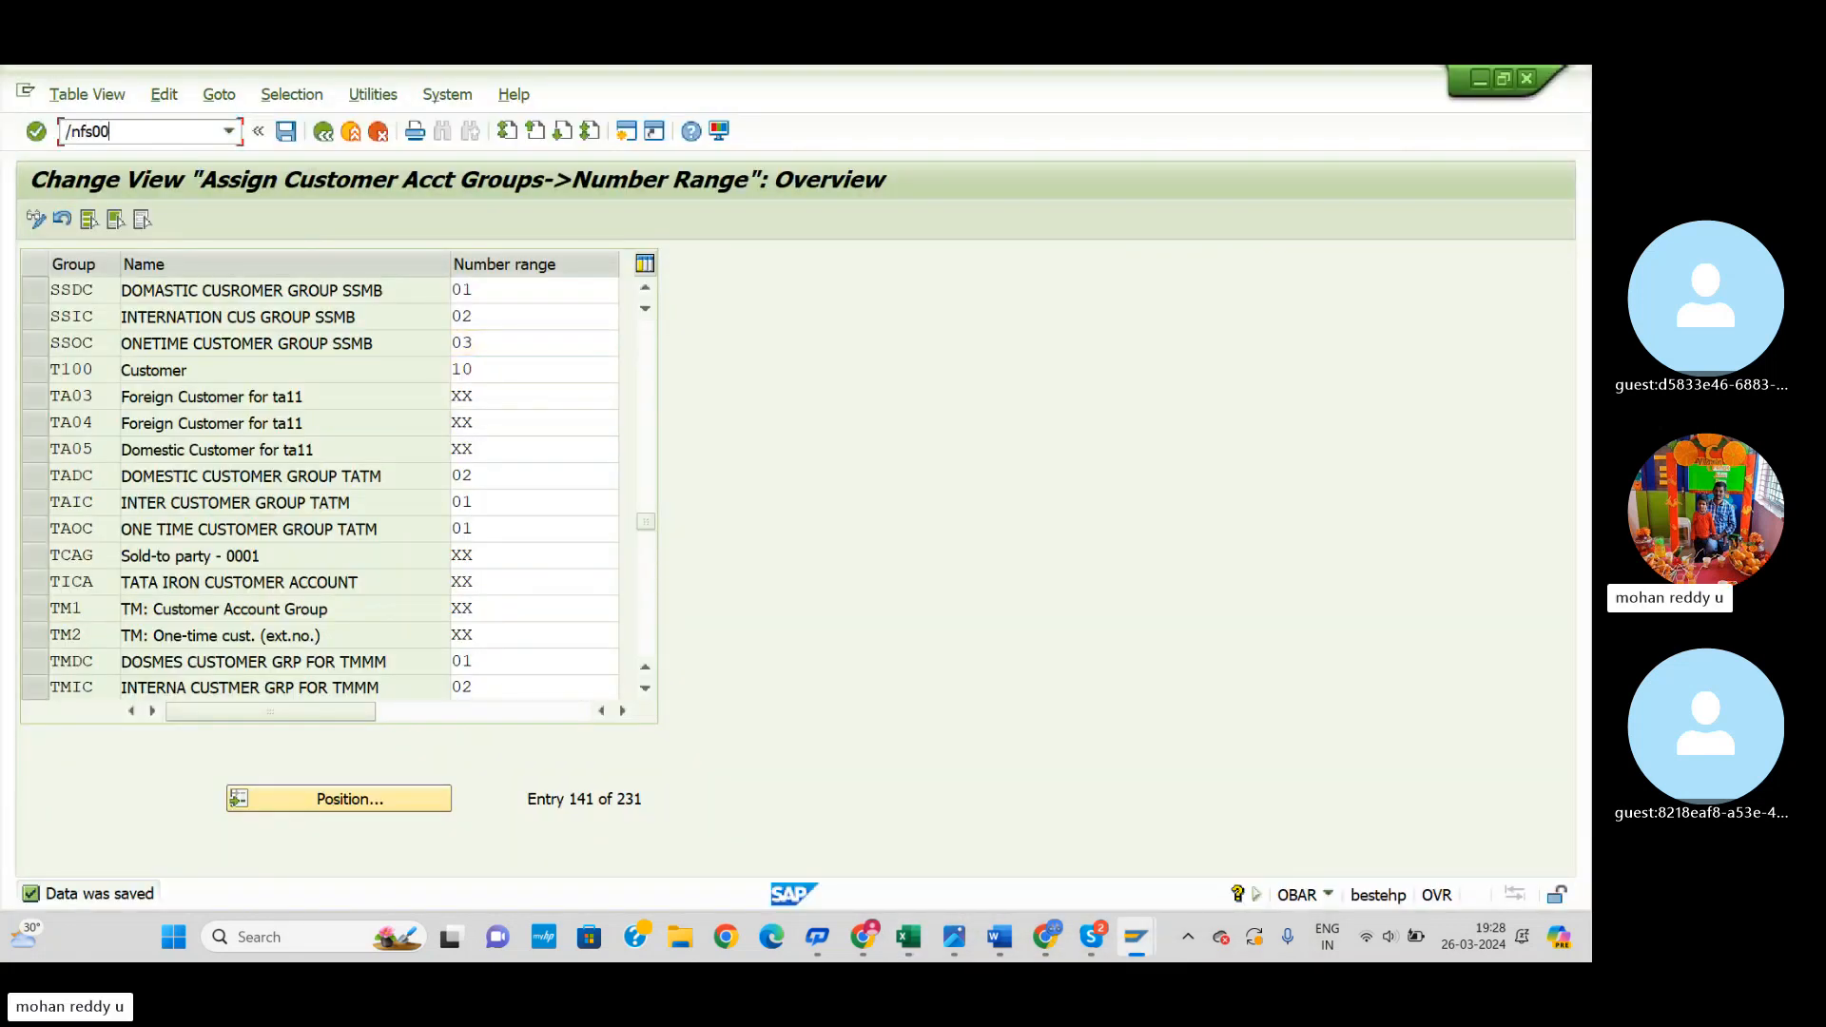
key("Return")
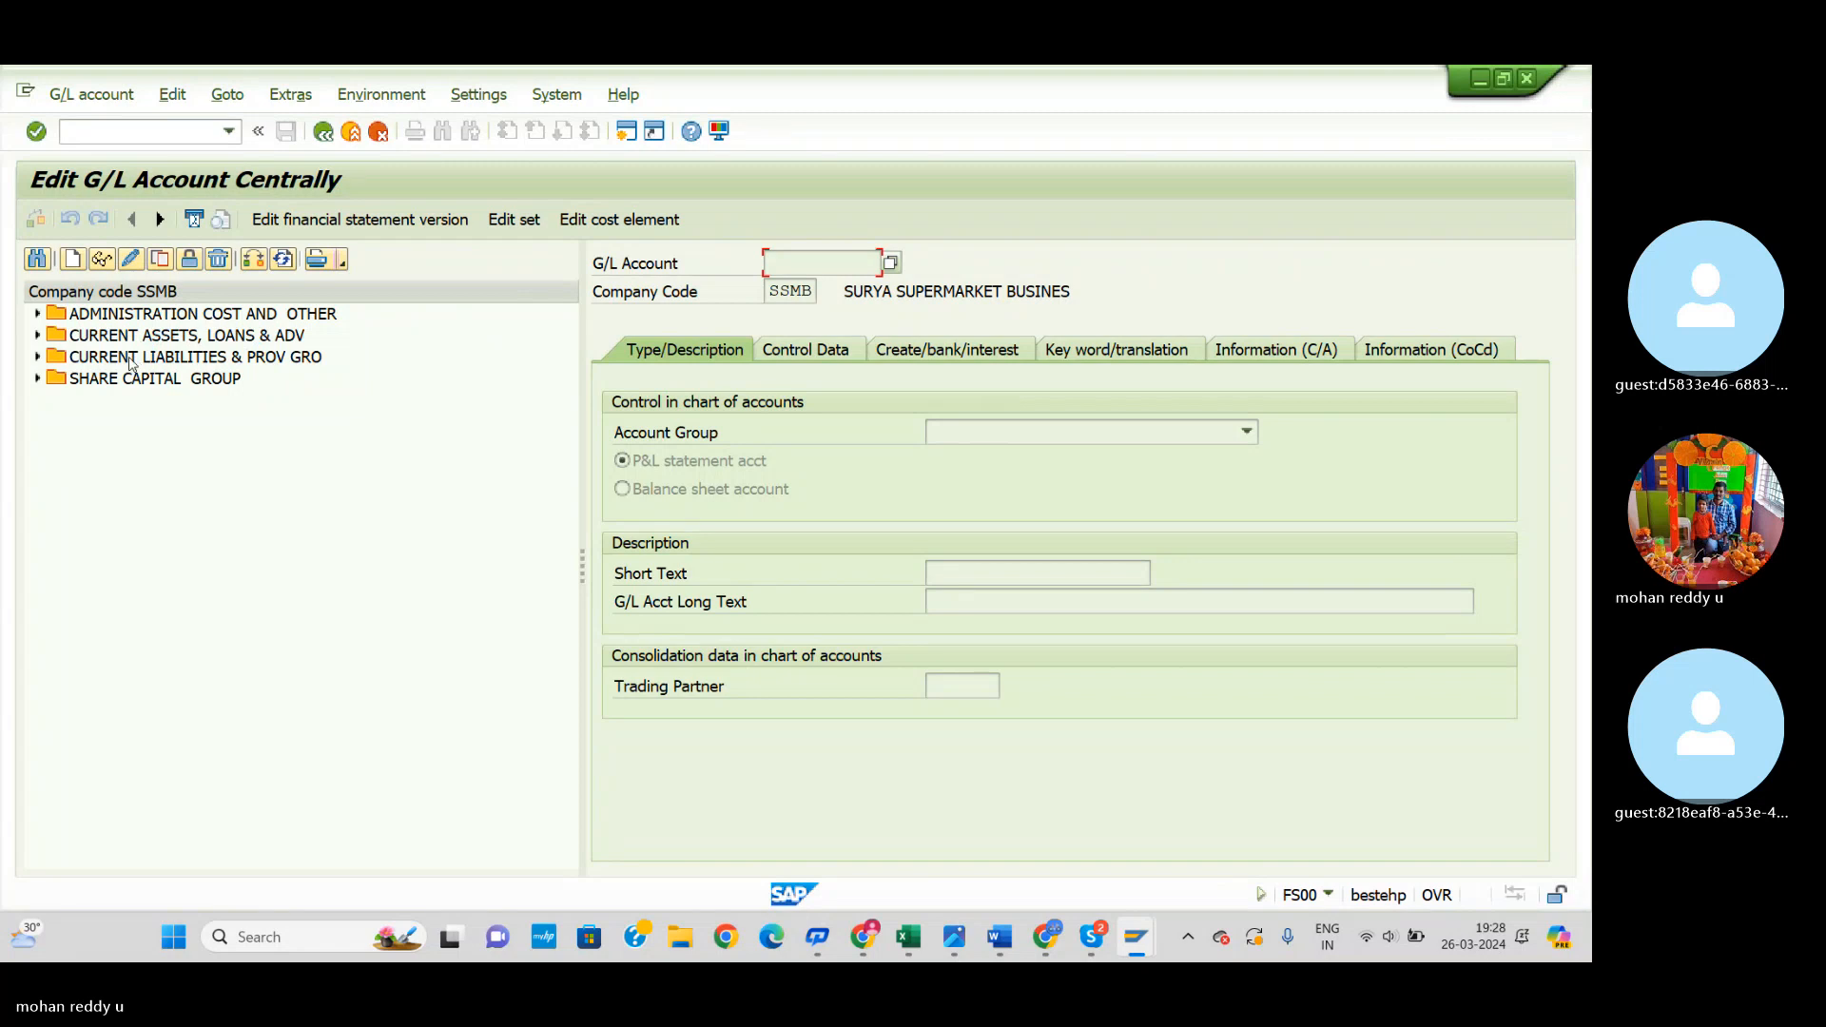
Step: Examine the G/L accounts in the CURRENT LIABILITIES & PROV GRO group and collapse the group again
left_click(37, 358)
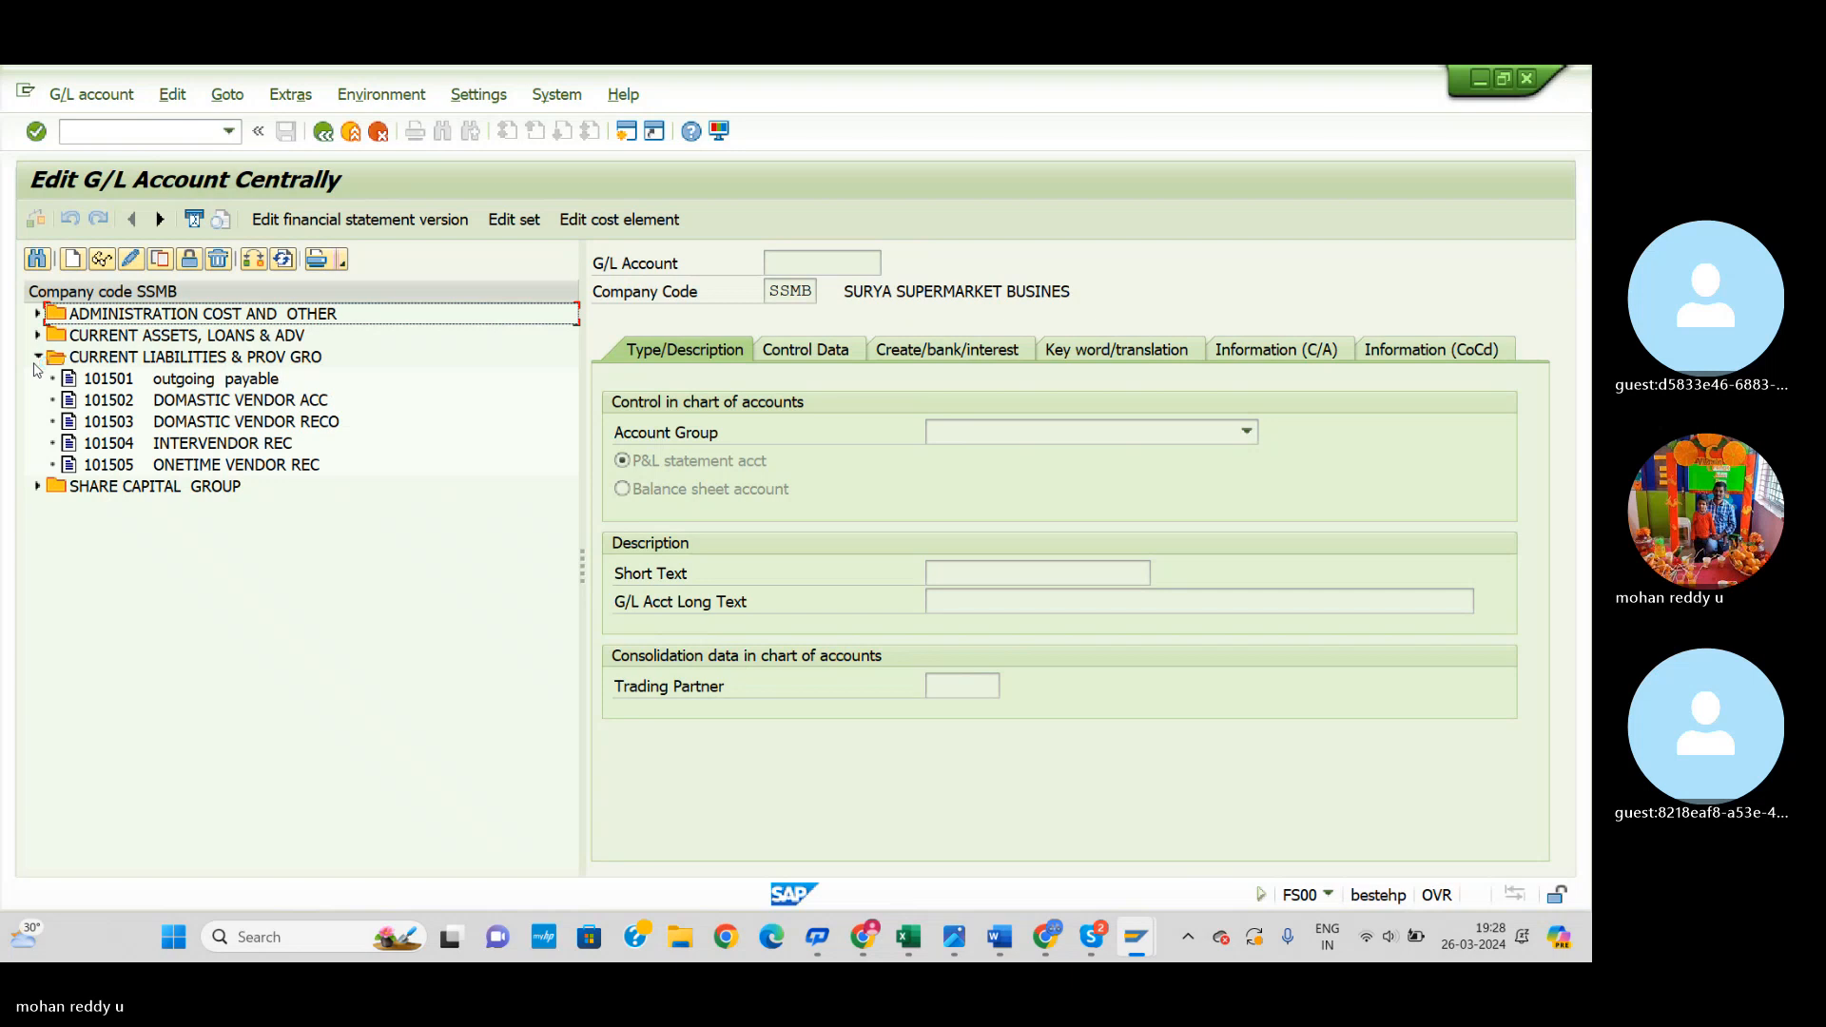
double_click(160, 401)
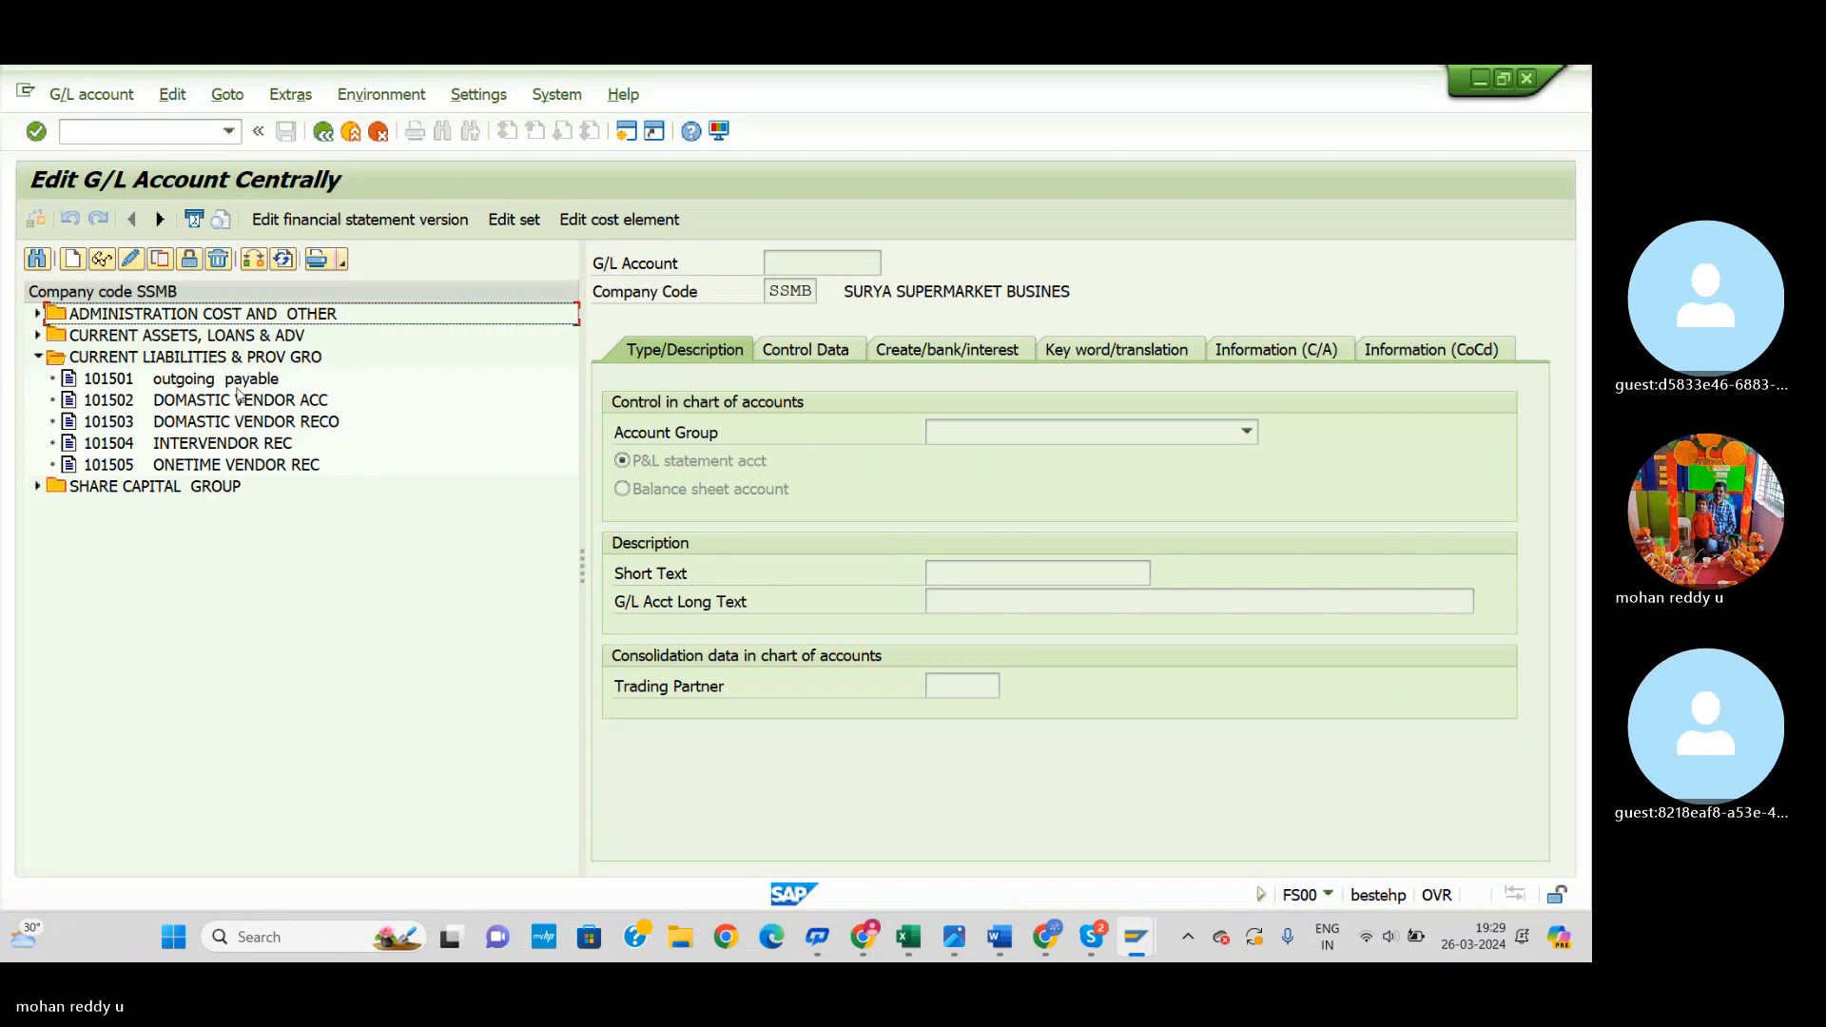
left_click(38, 357)
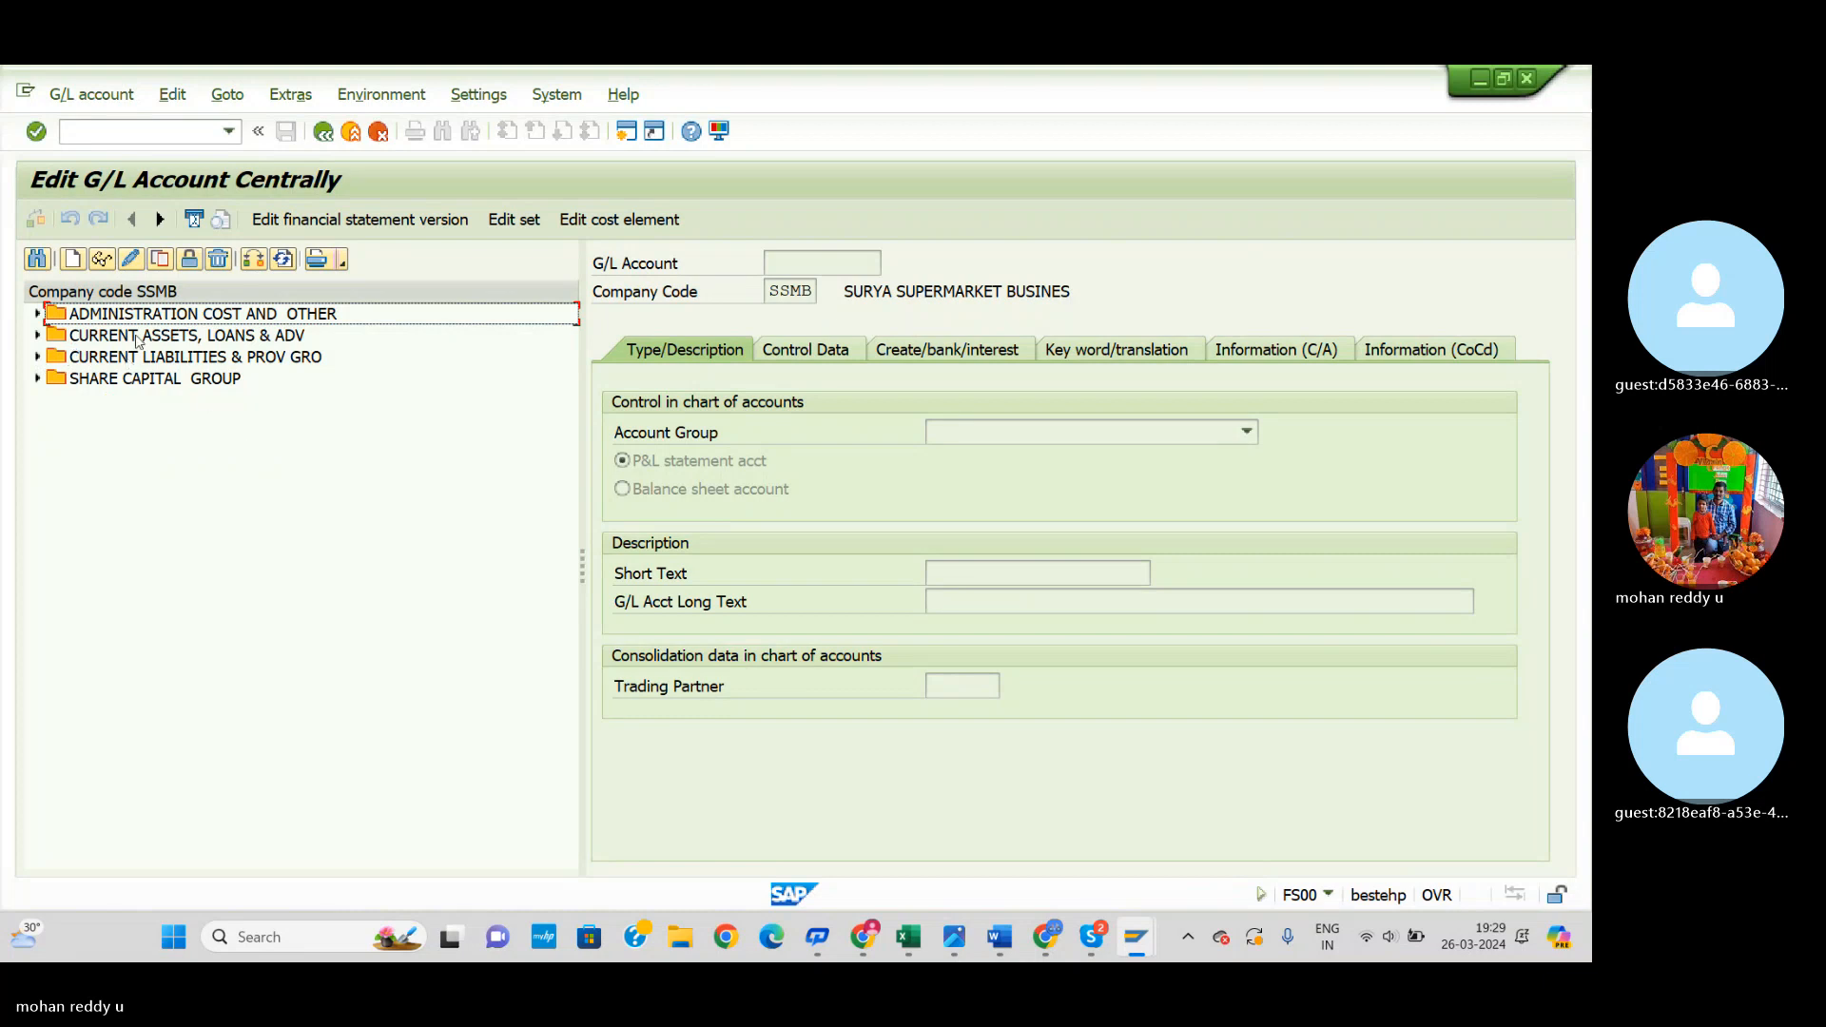
left_click(76, 259)
left_click_drag(327, 377, 481, 434)
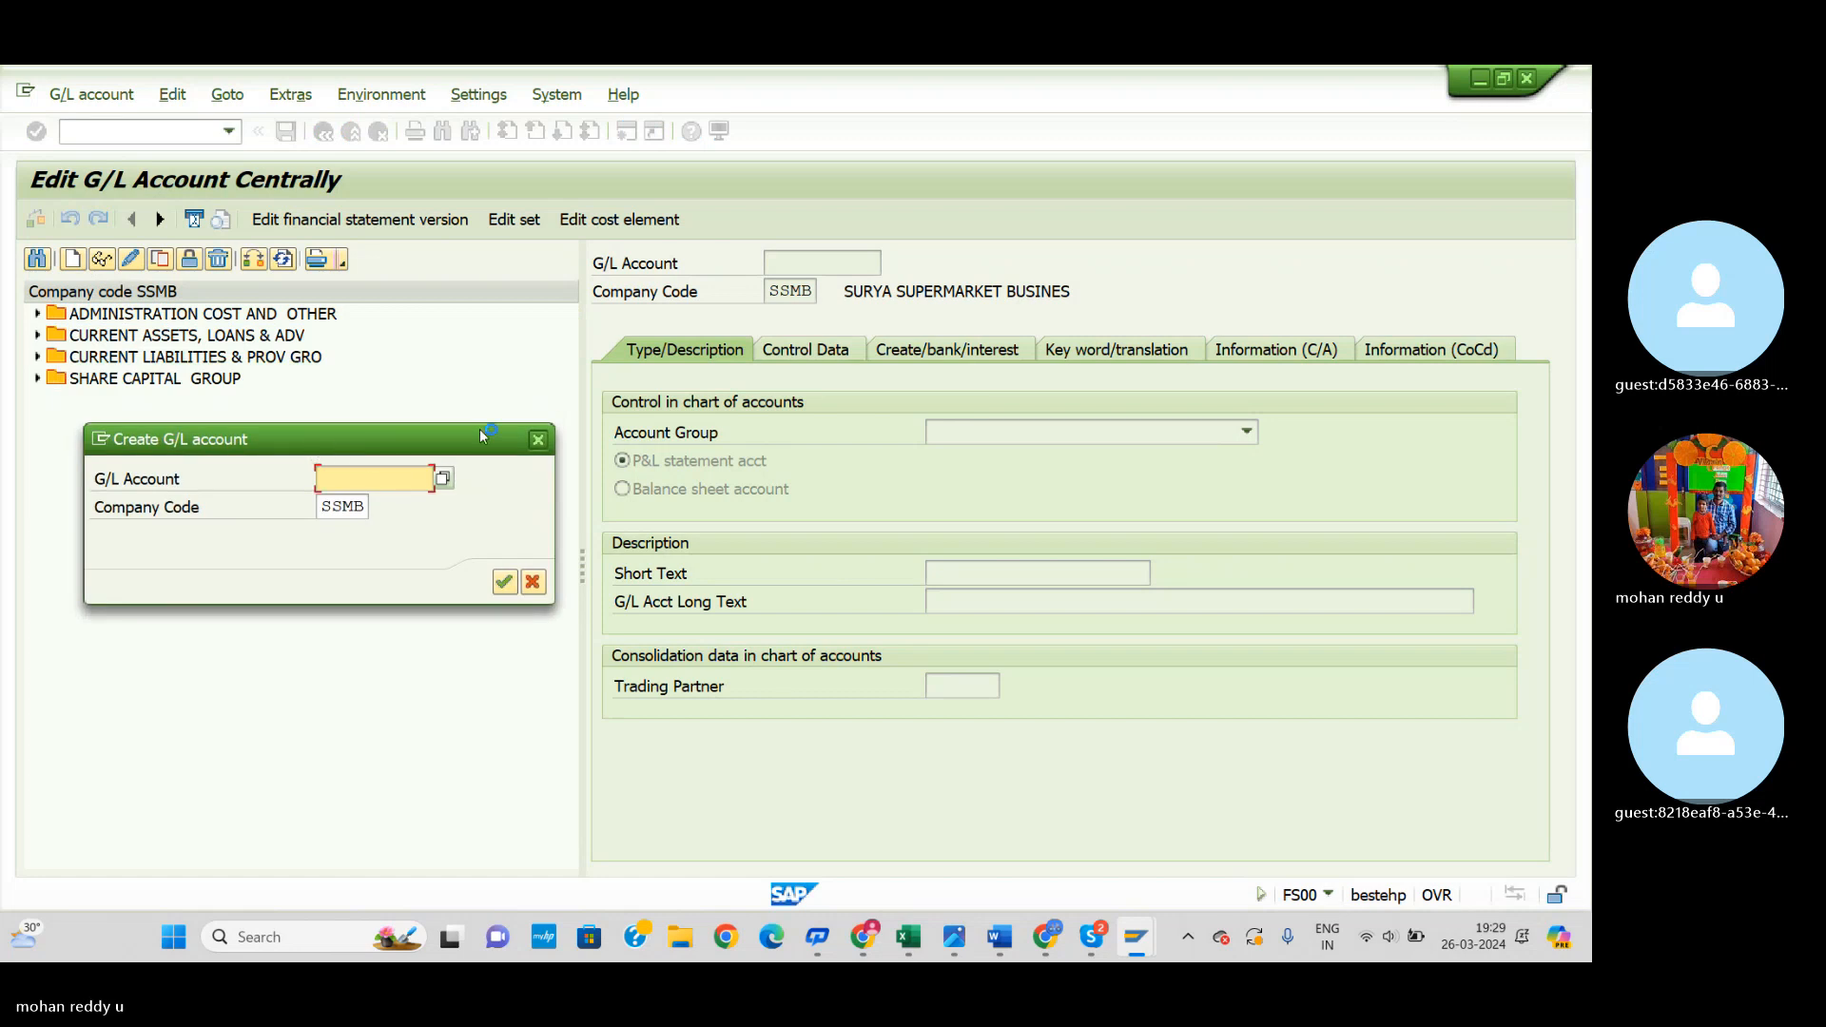
left_click(533, 438)
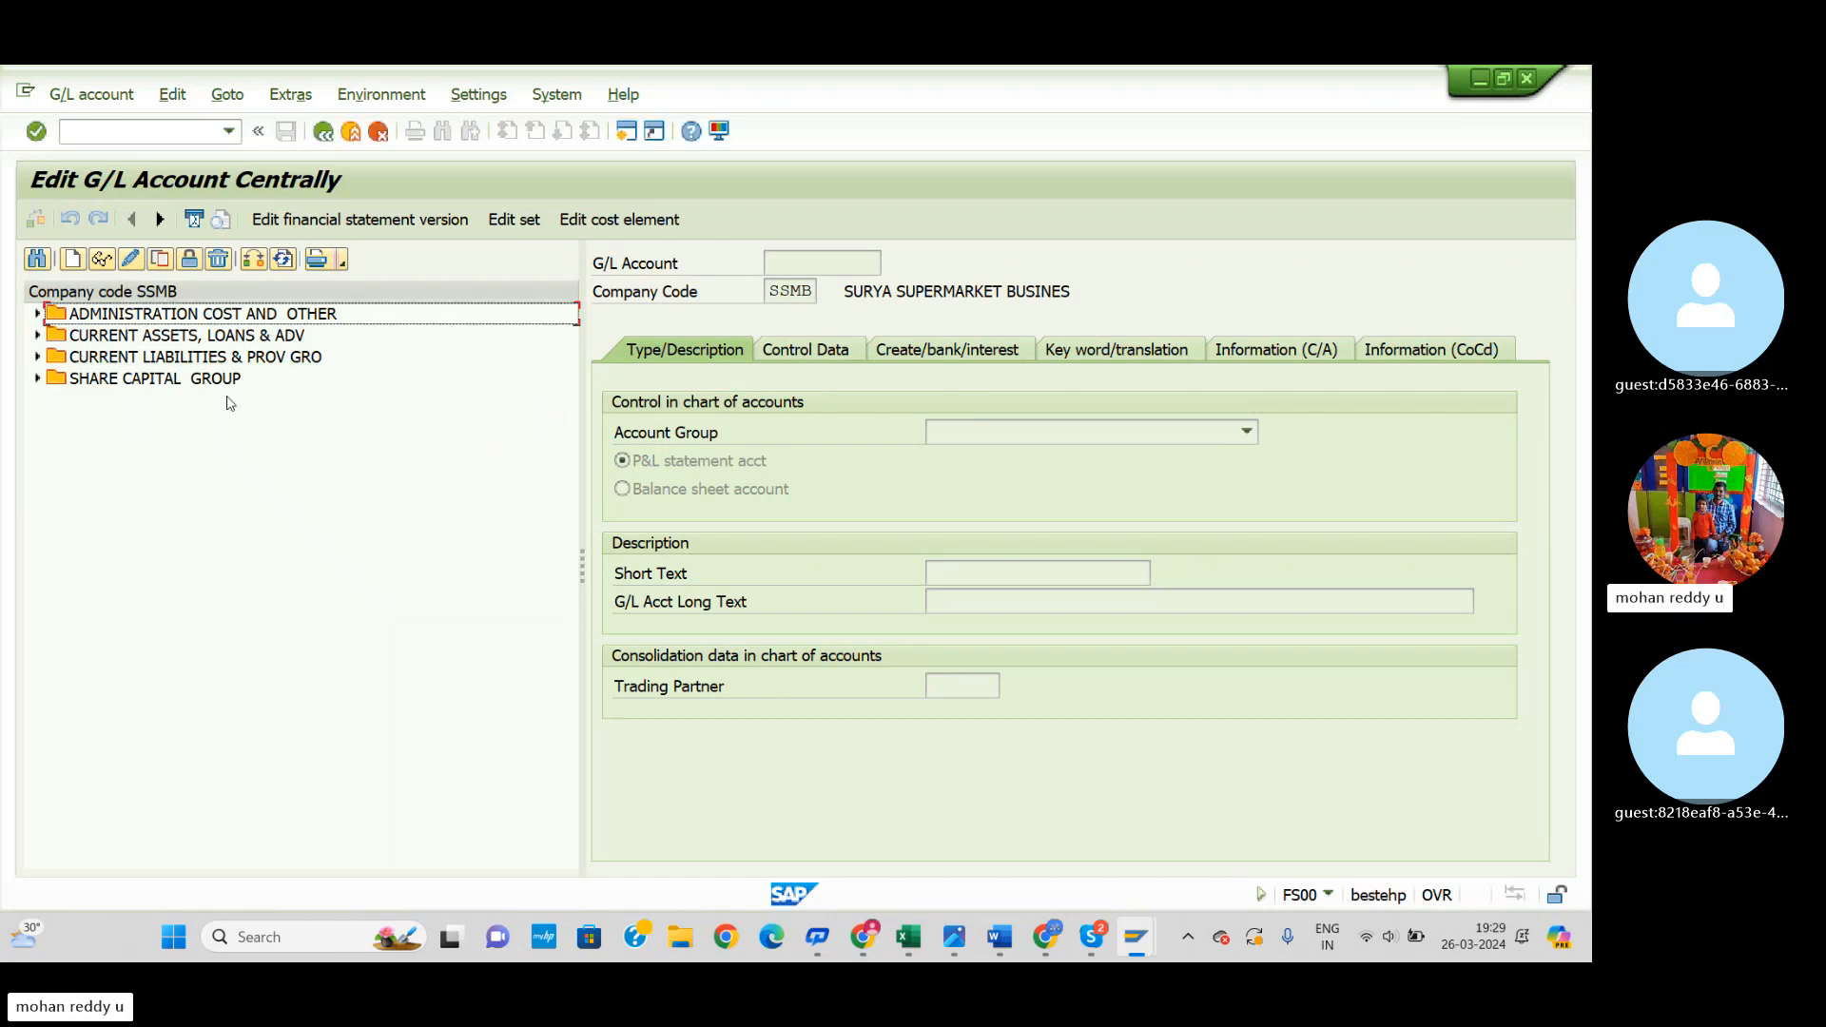
Step: Expand the CURRENT ASSETS, LOANS & ADV group and start creating G/L account 100708 in company code SSMB
left_click(38, 336)
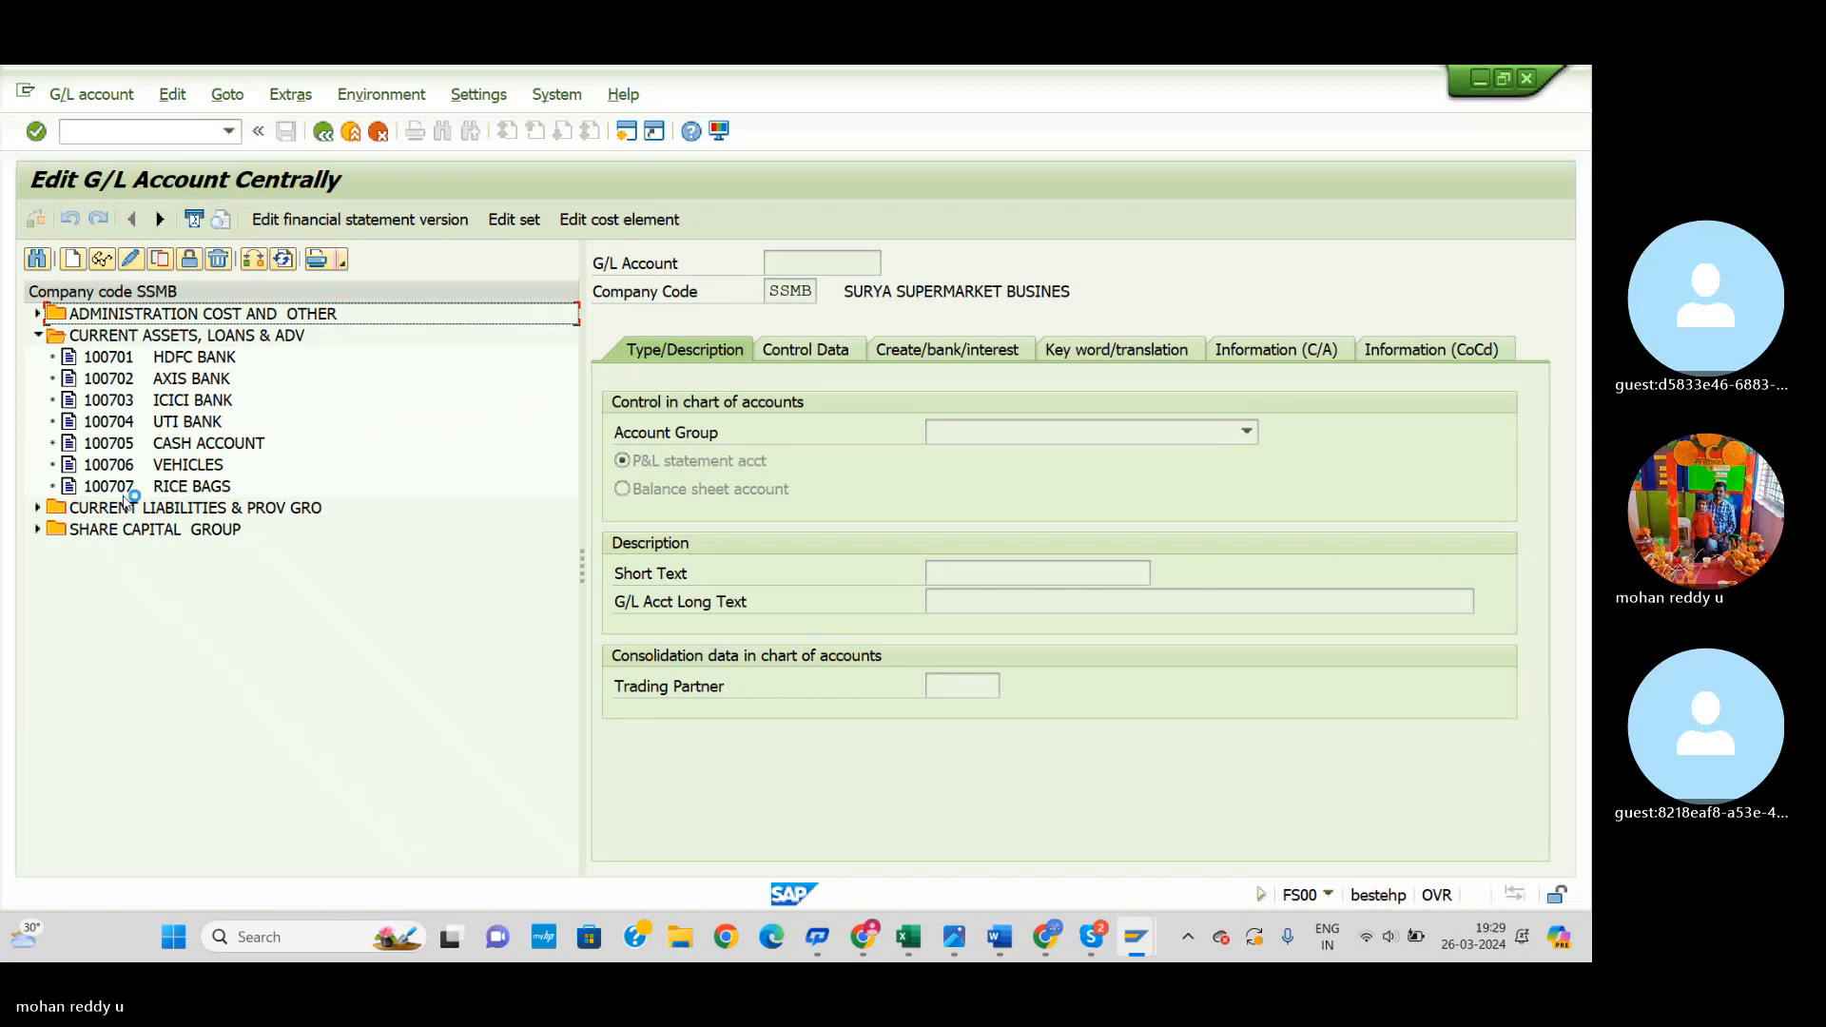
left_click(101, 259)
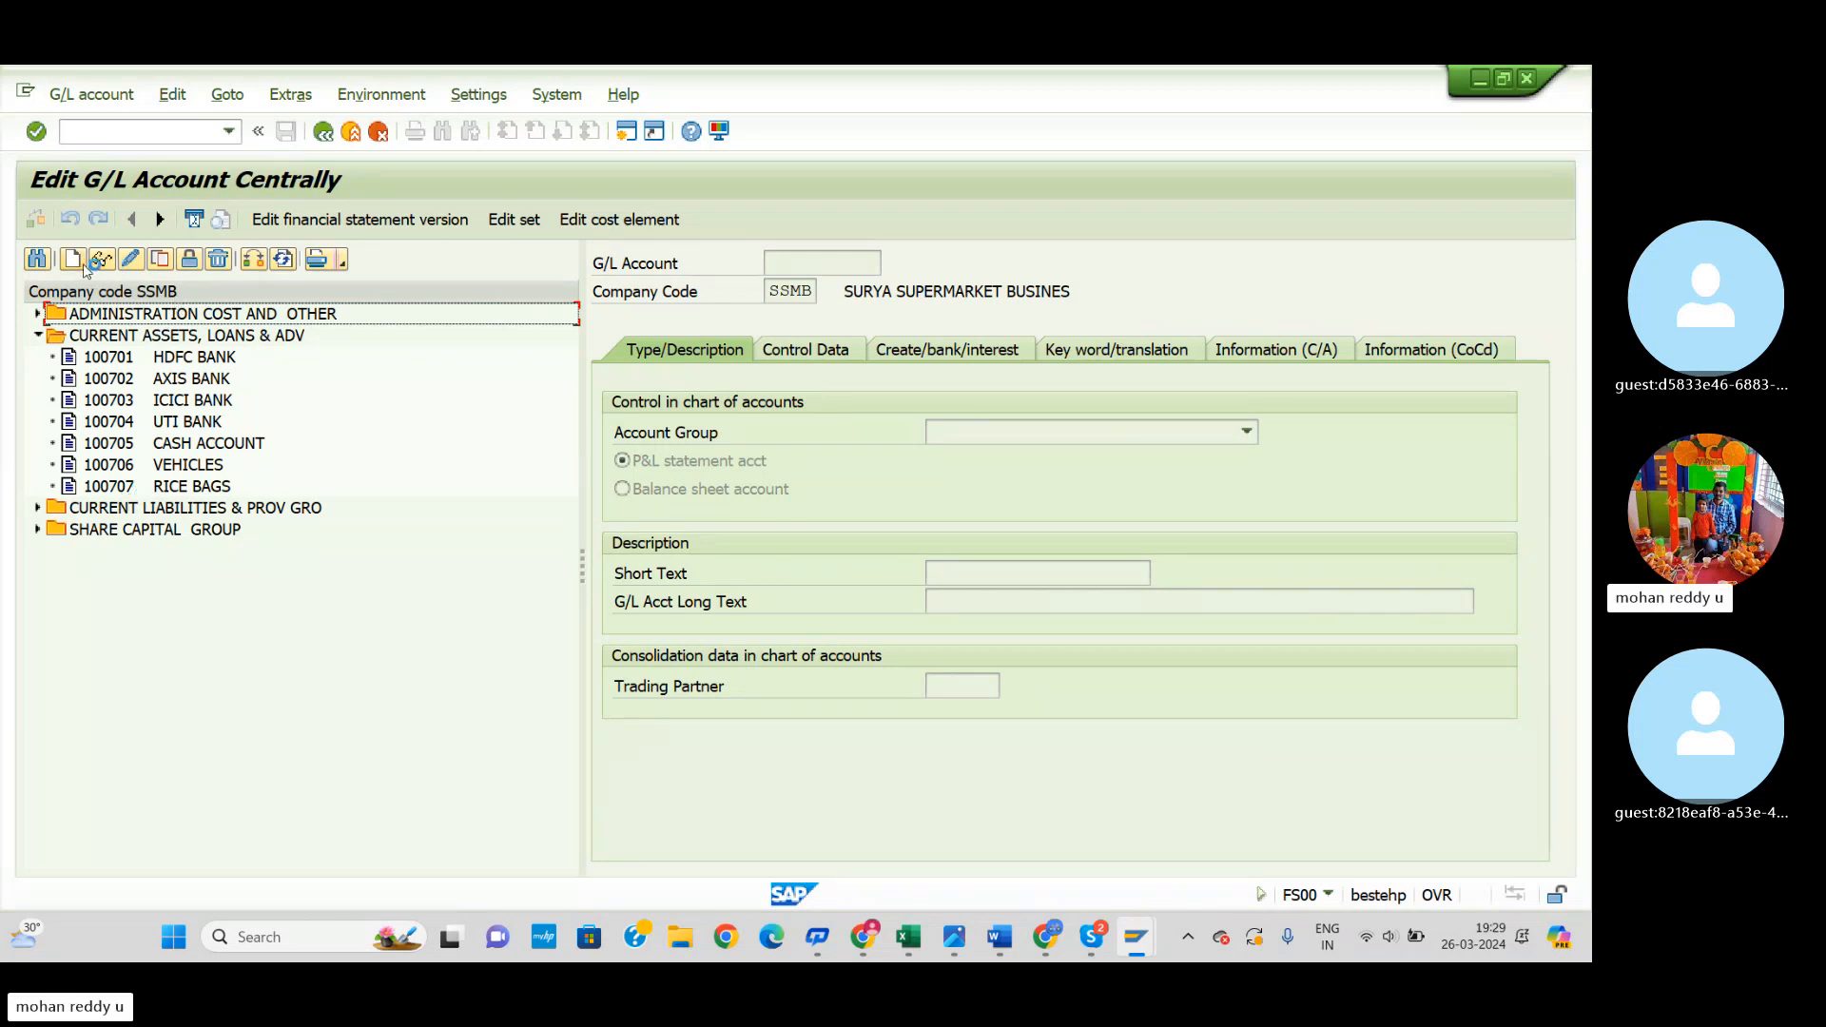
left_click_drag(325, 367, 372, 626)
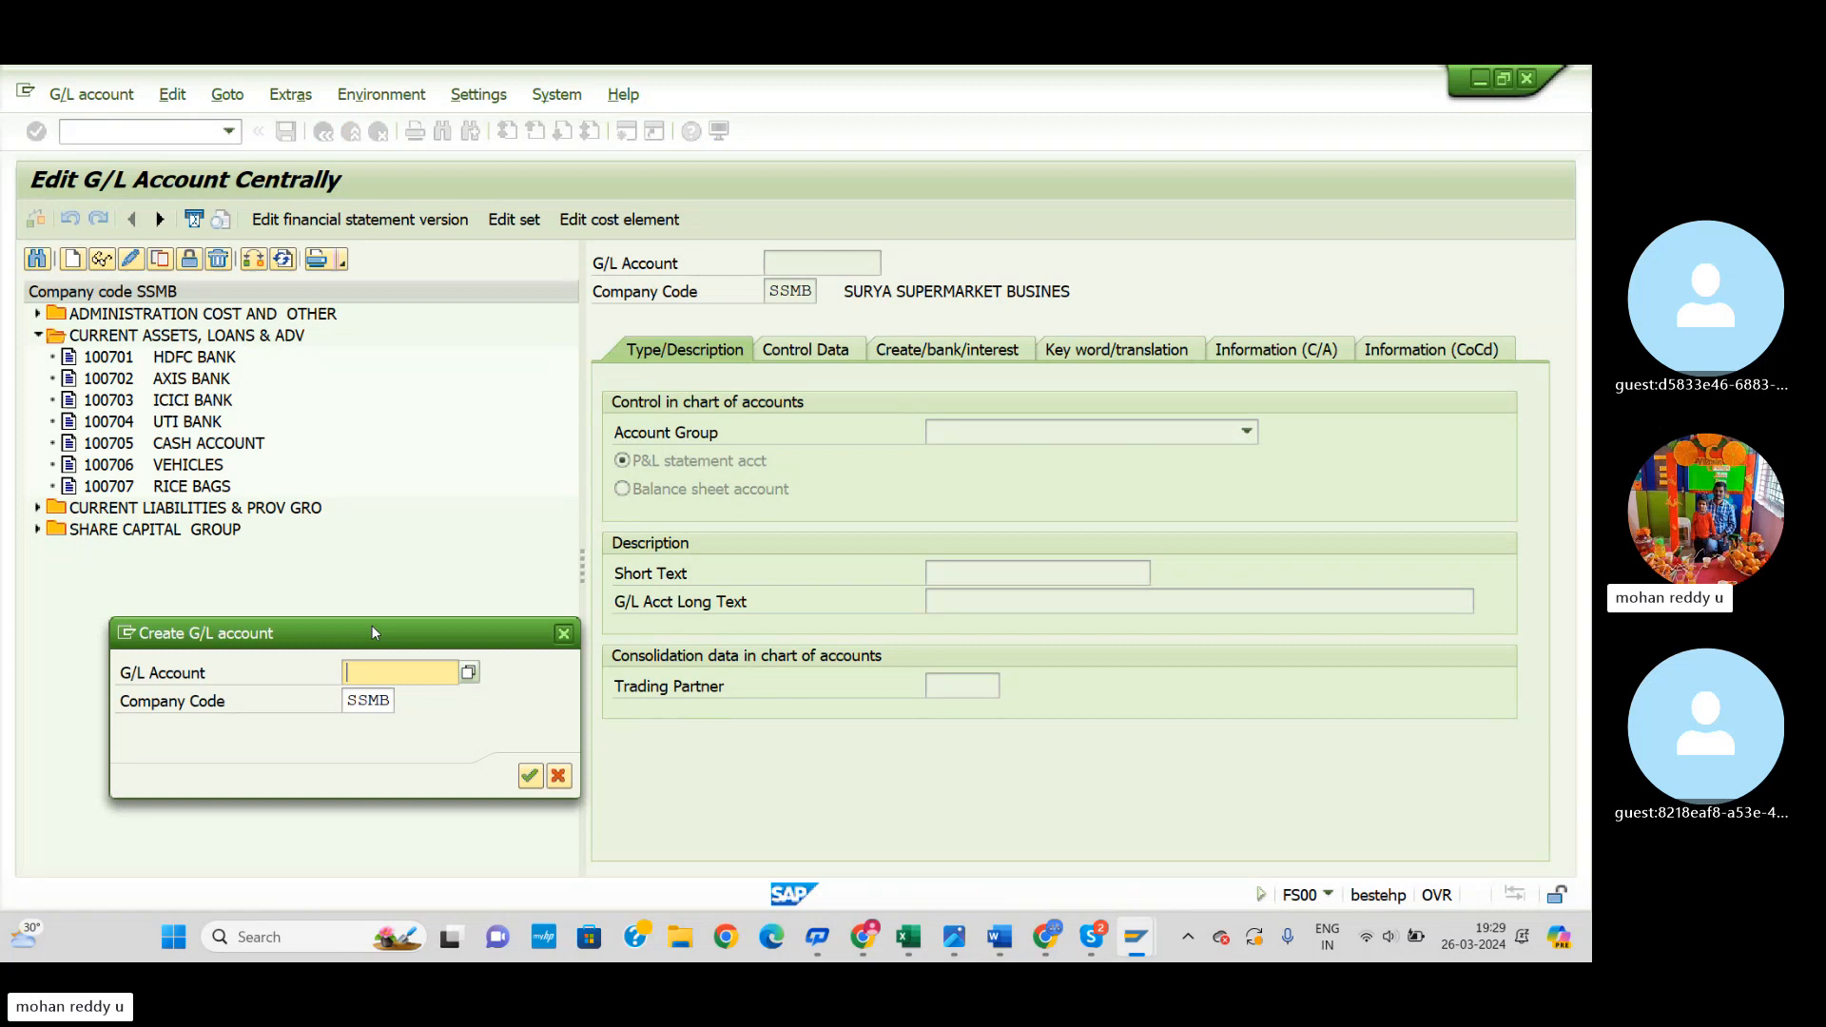
left_click(400, 672)
type("100708")
left_click(530, 775)
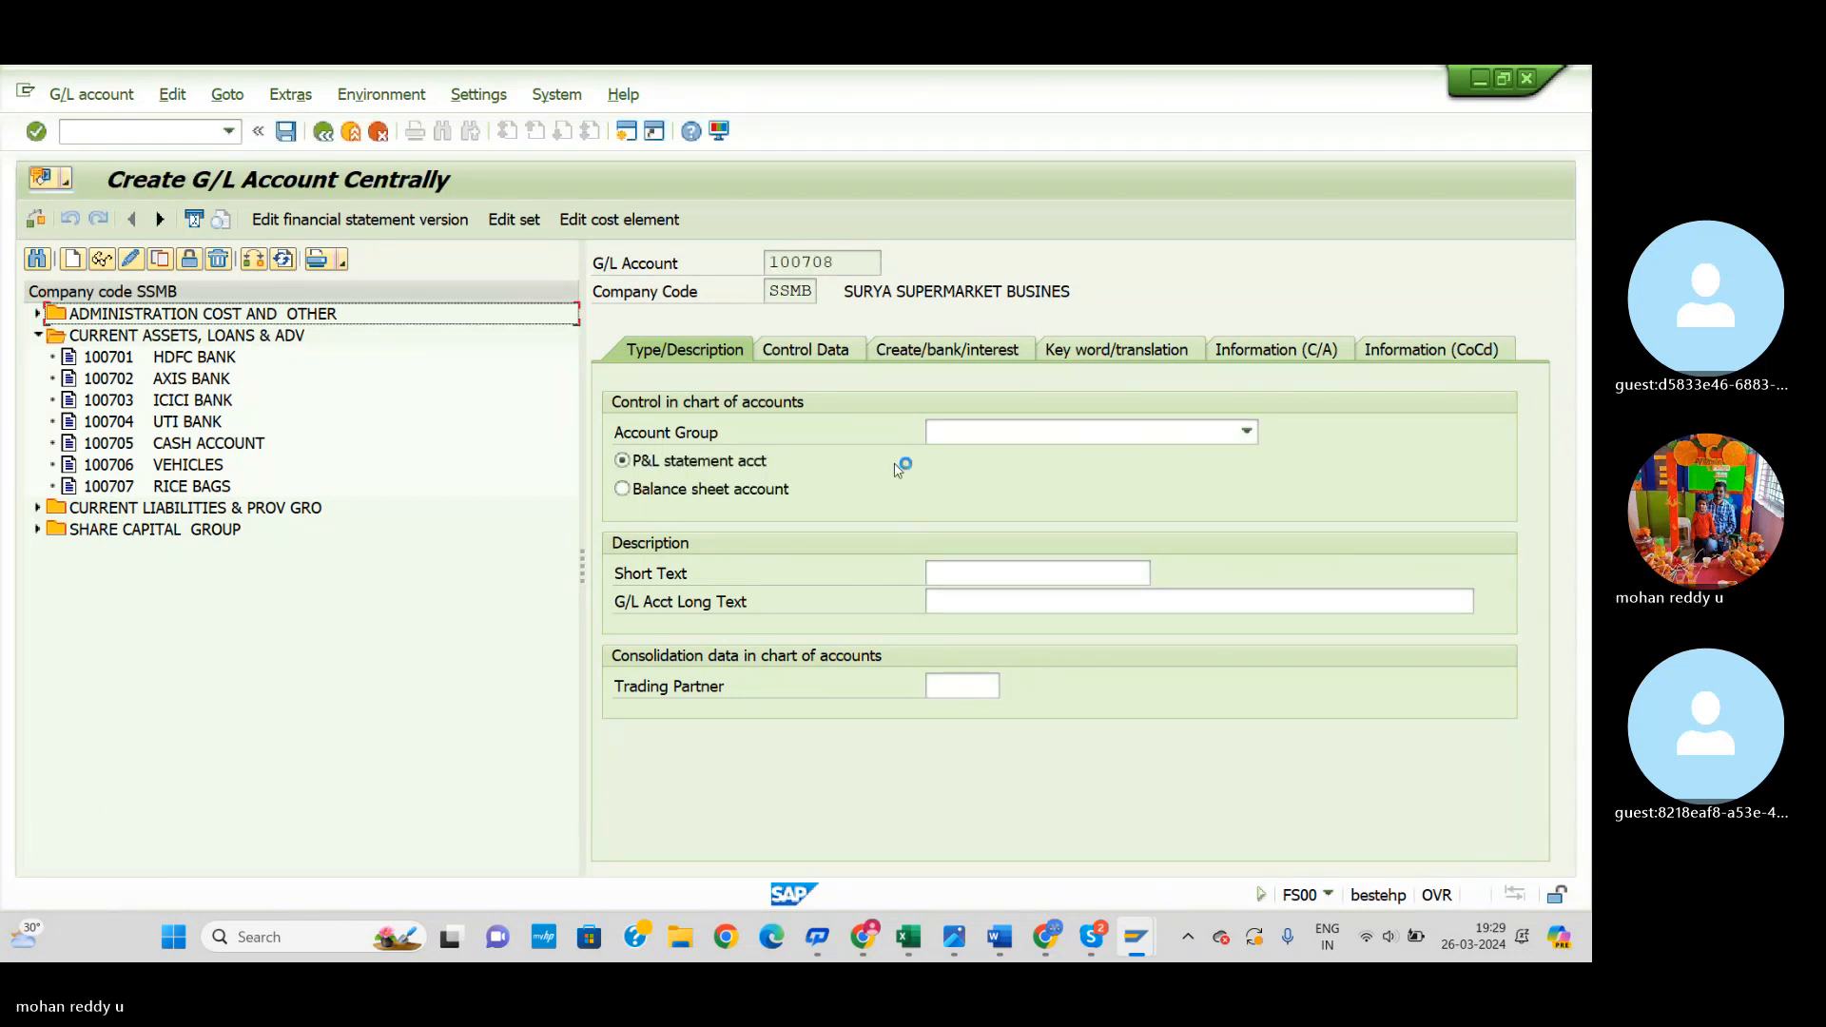
Step: Set account 100708 to account group CURRENT ASSETS, LOANS & ADV and classify it as a balance sheet account
left_click(962, 432)
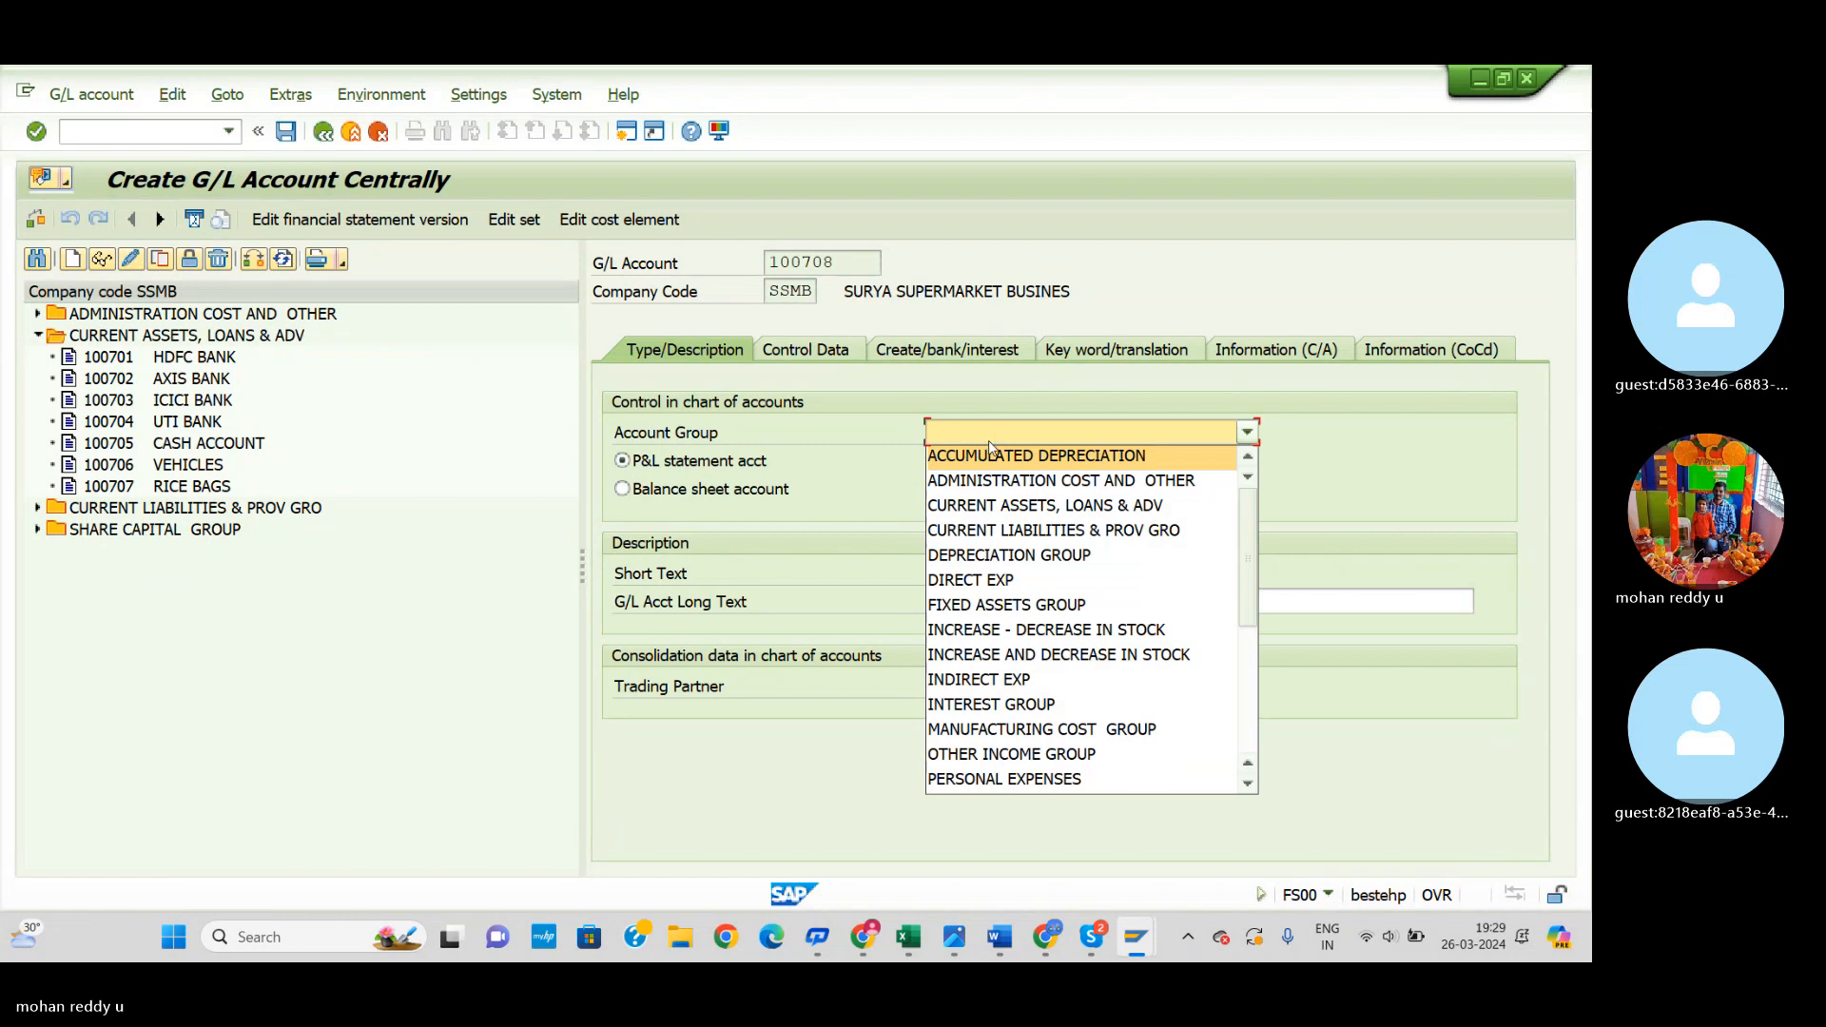
left_click(1040, 514)
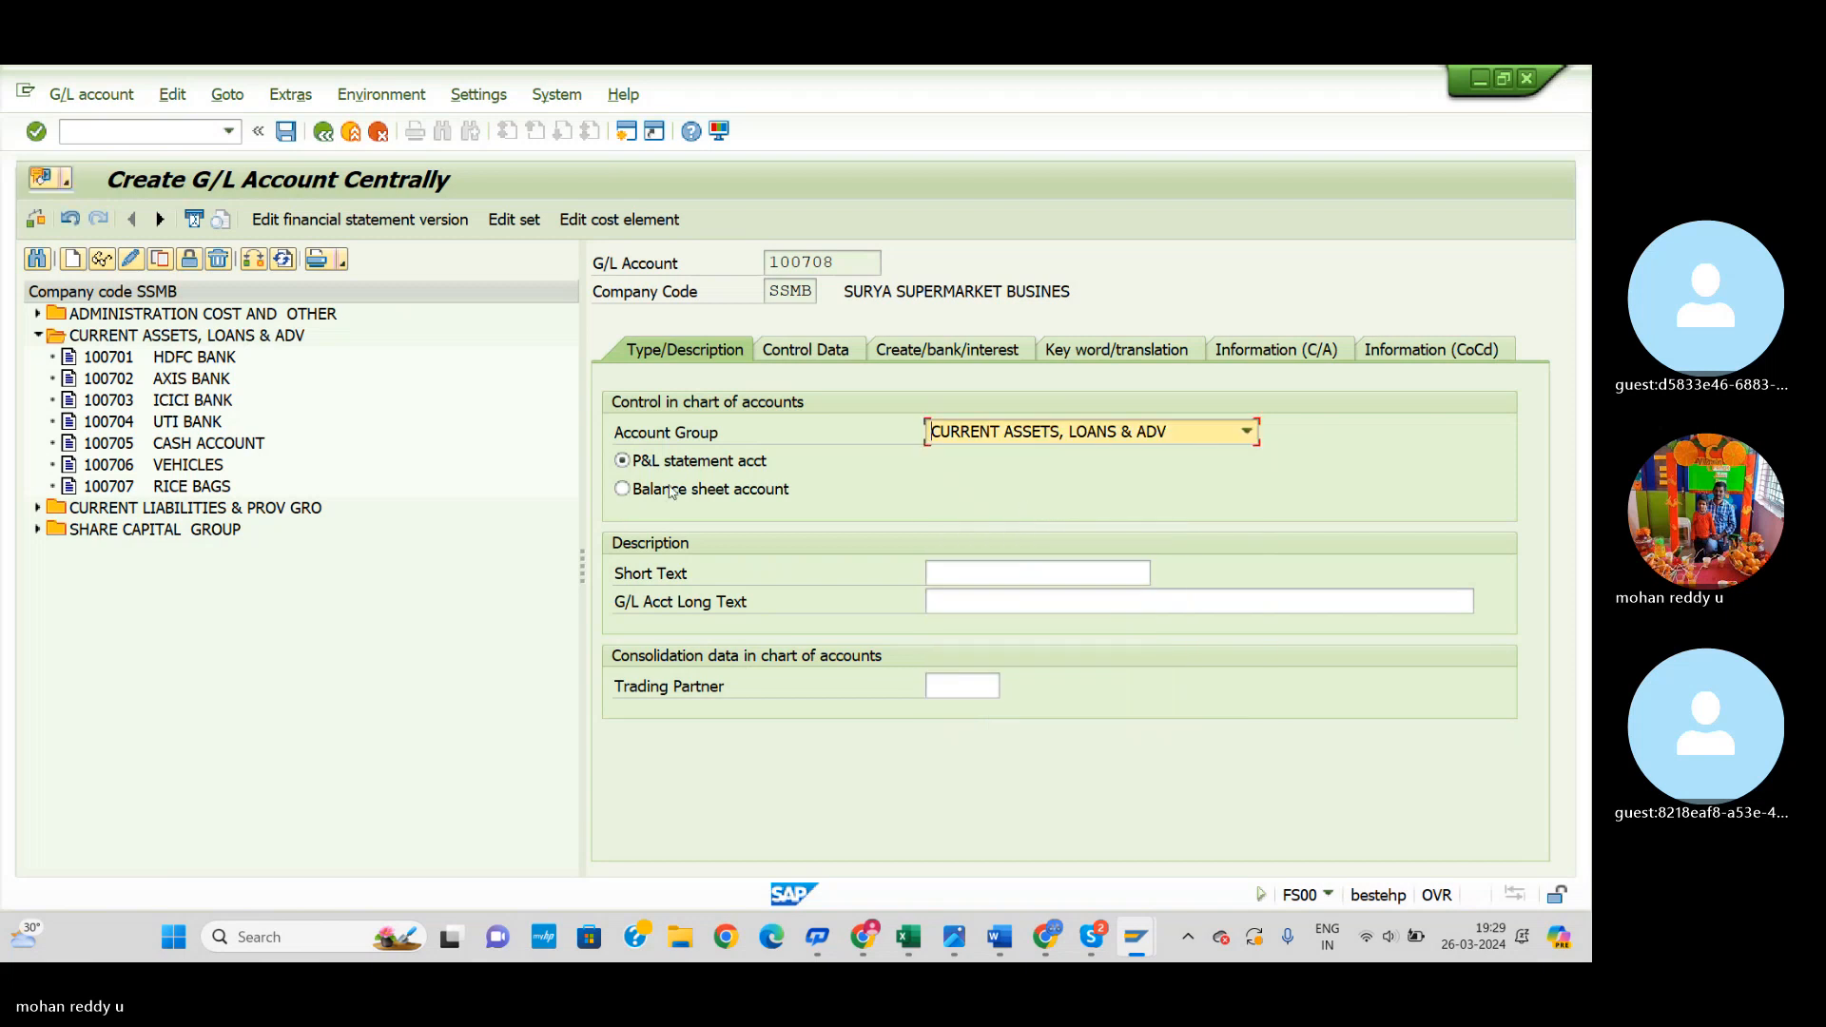
left_click(710, 490)
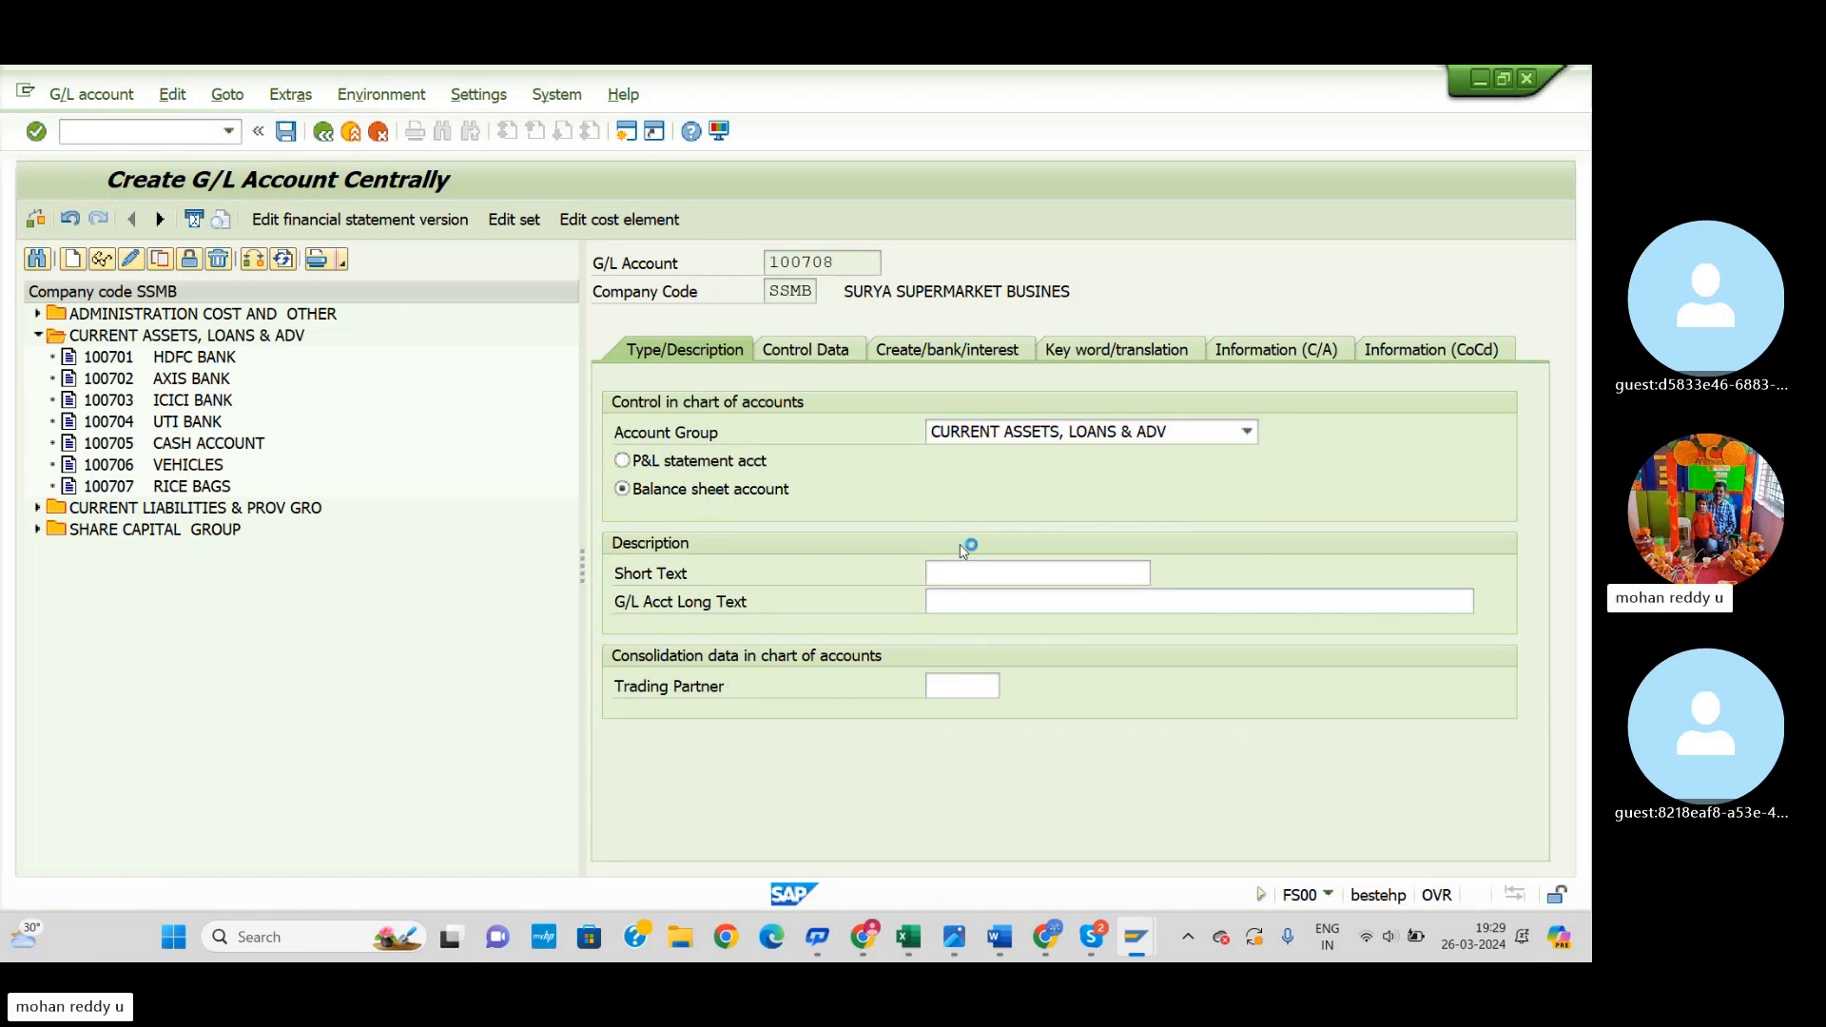
Step: Enter DOMASTIC CUS RECO as the short text of G/L account 100708
left_click(1017, 577)
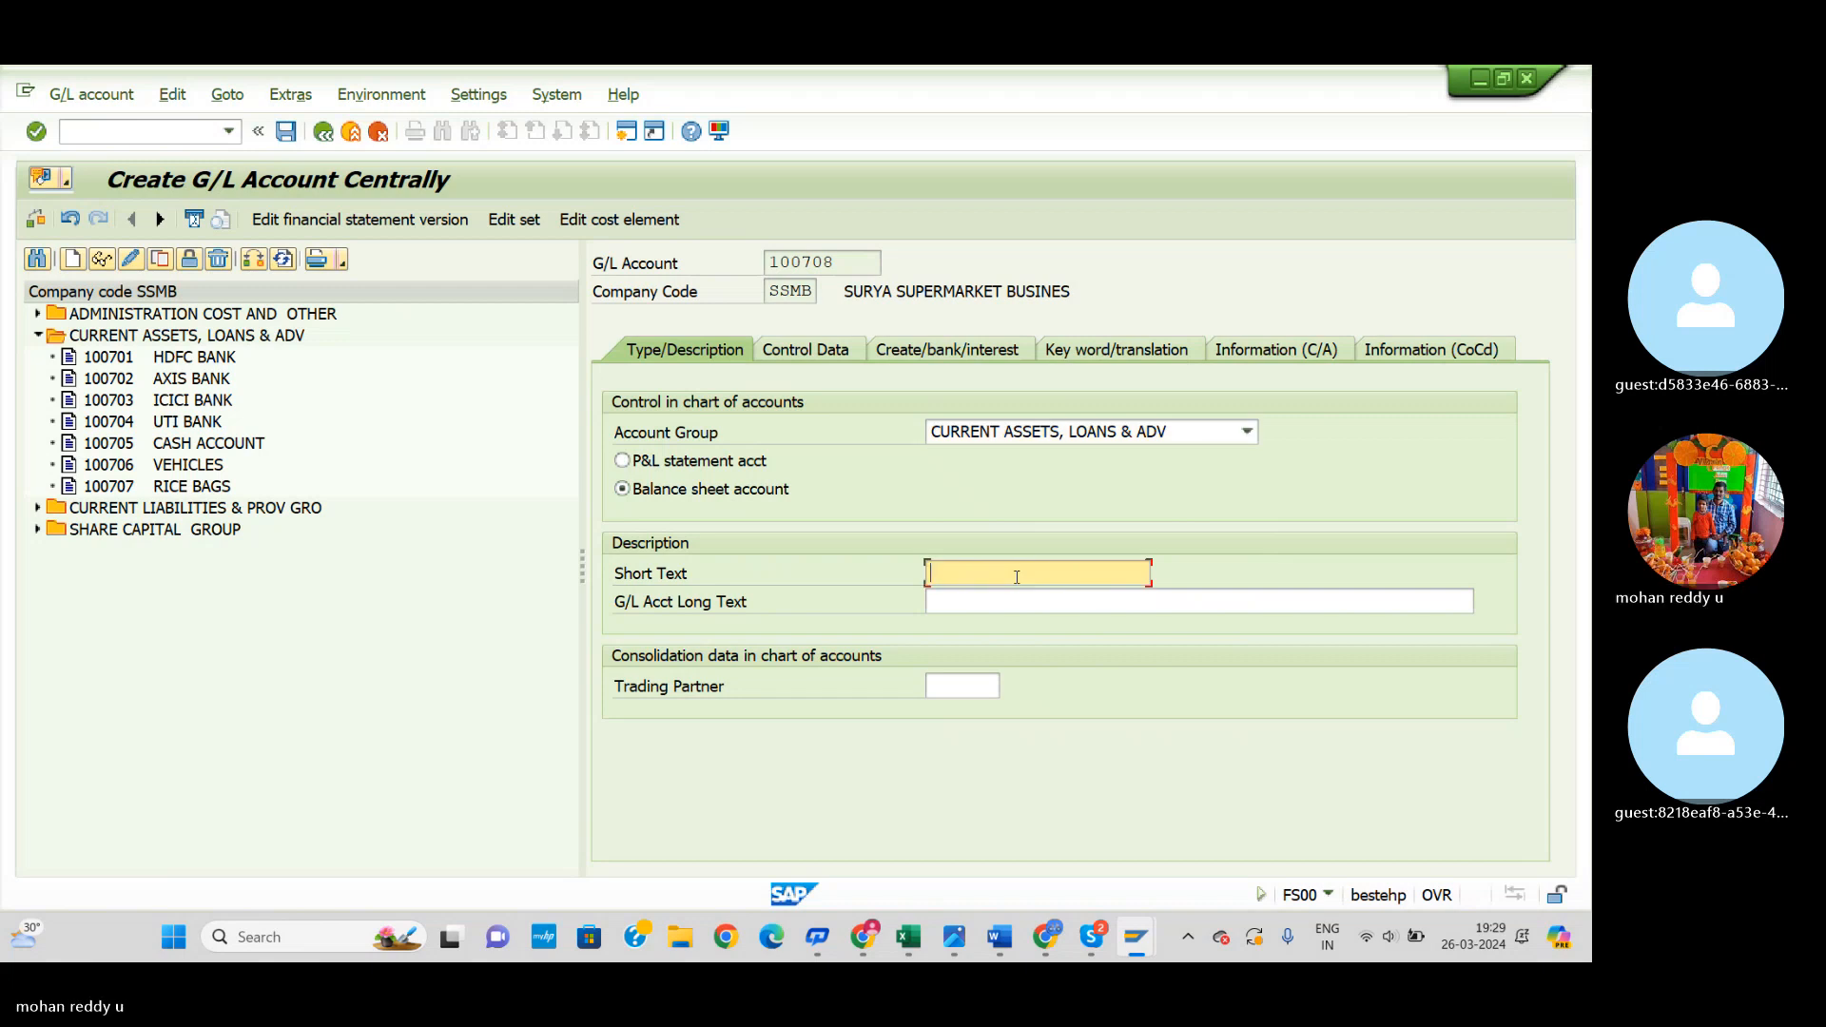
type("d")
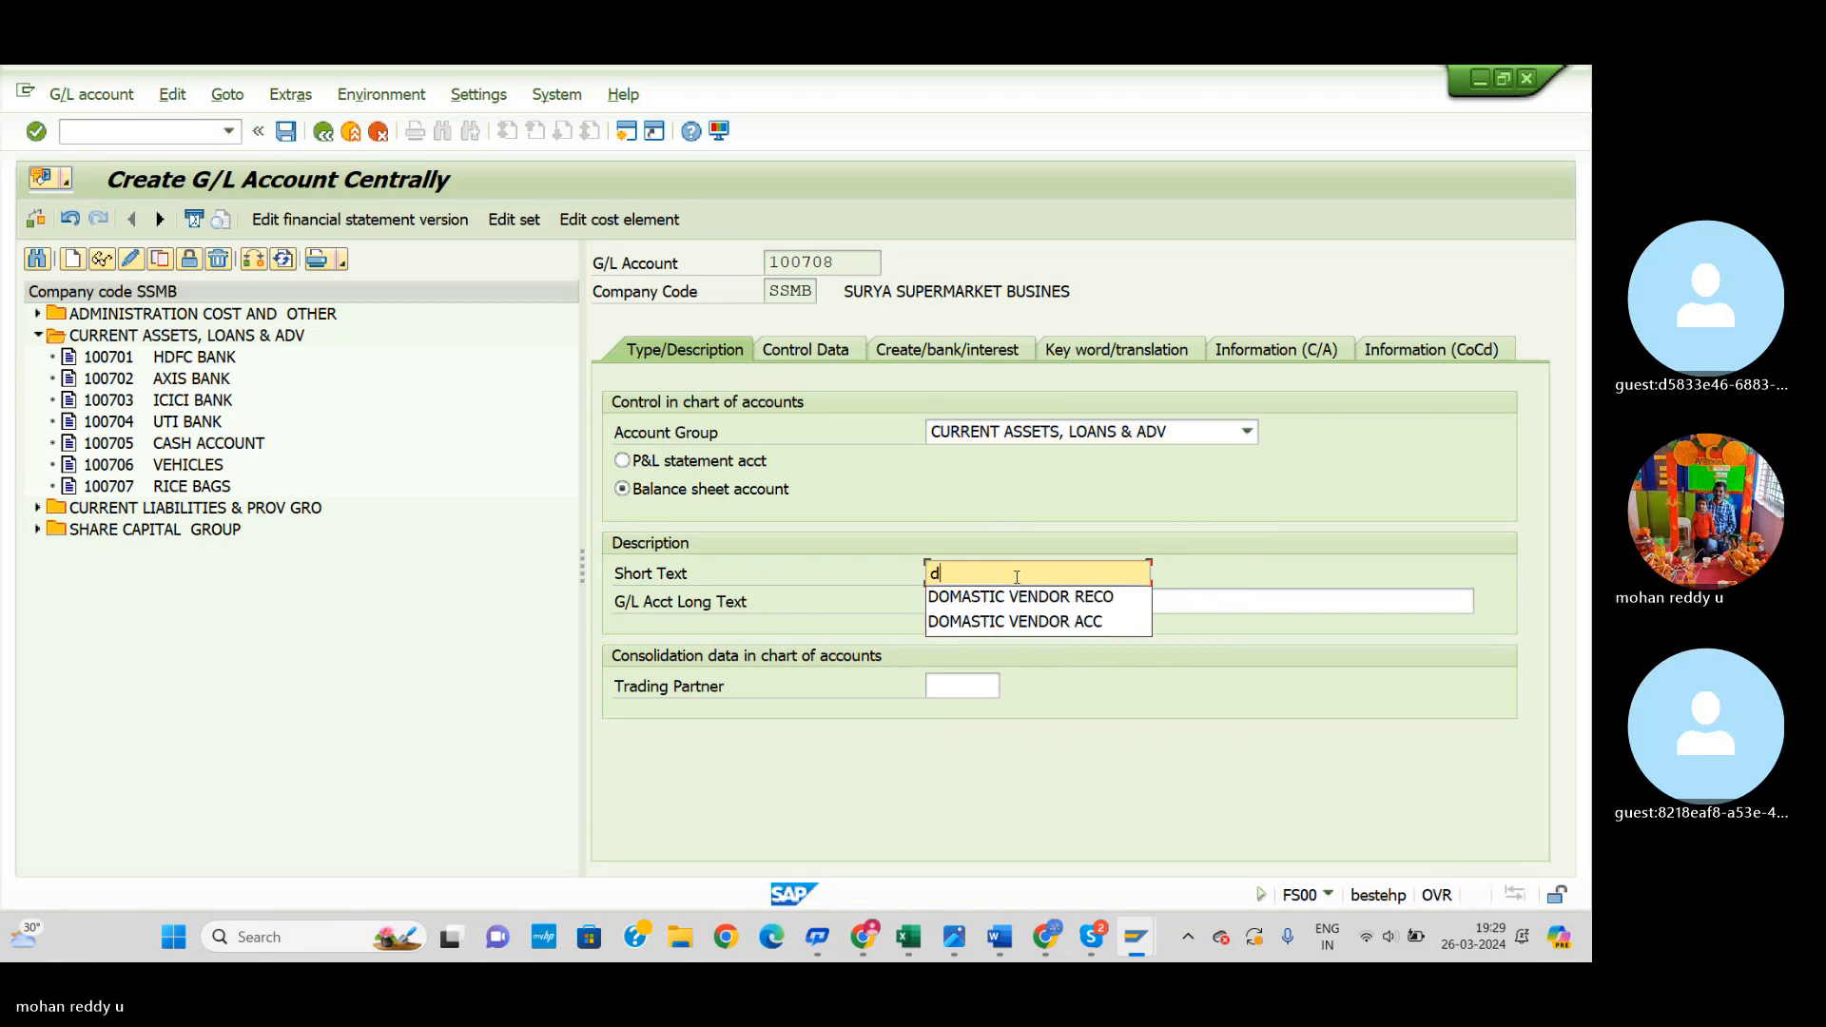
left_click(1035, 597)
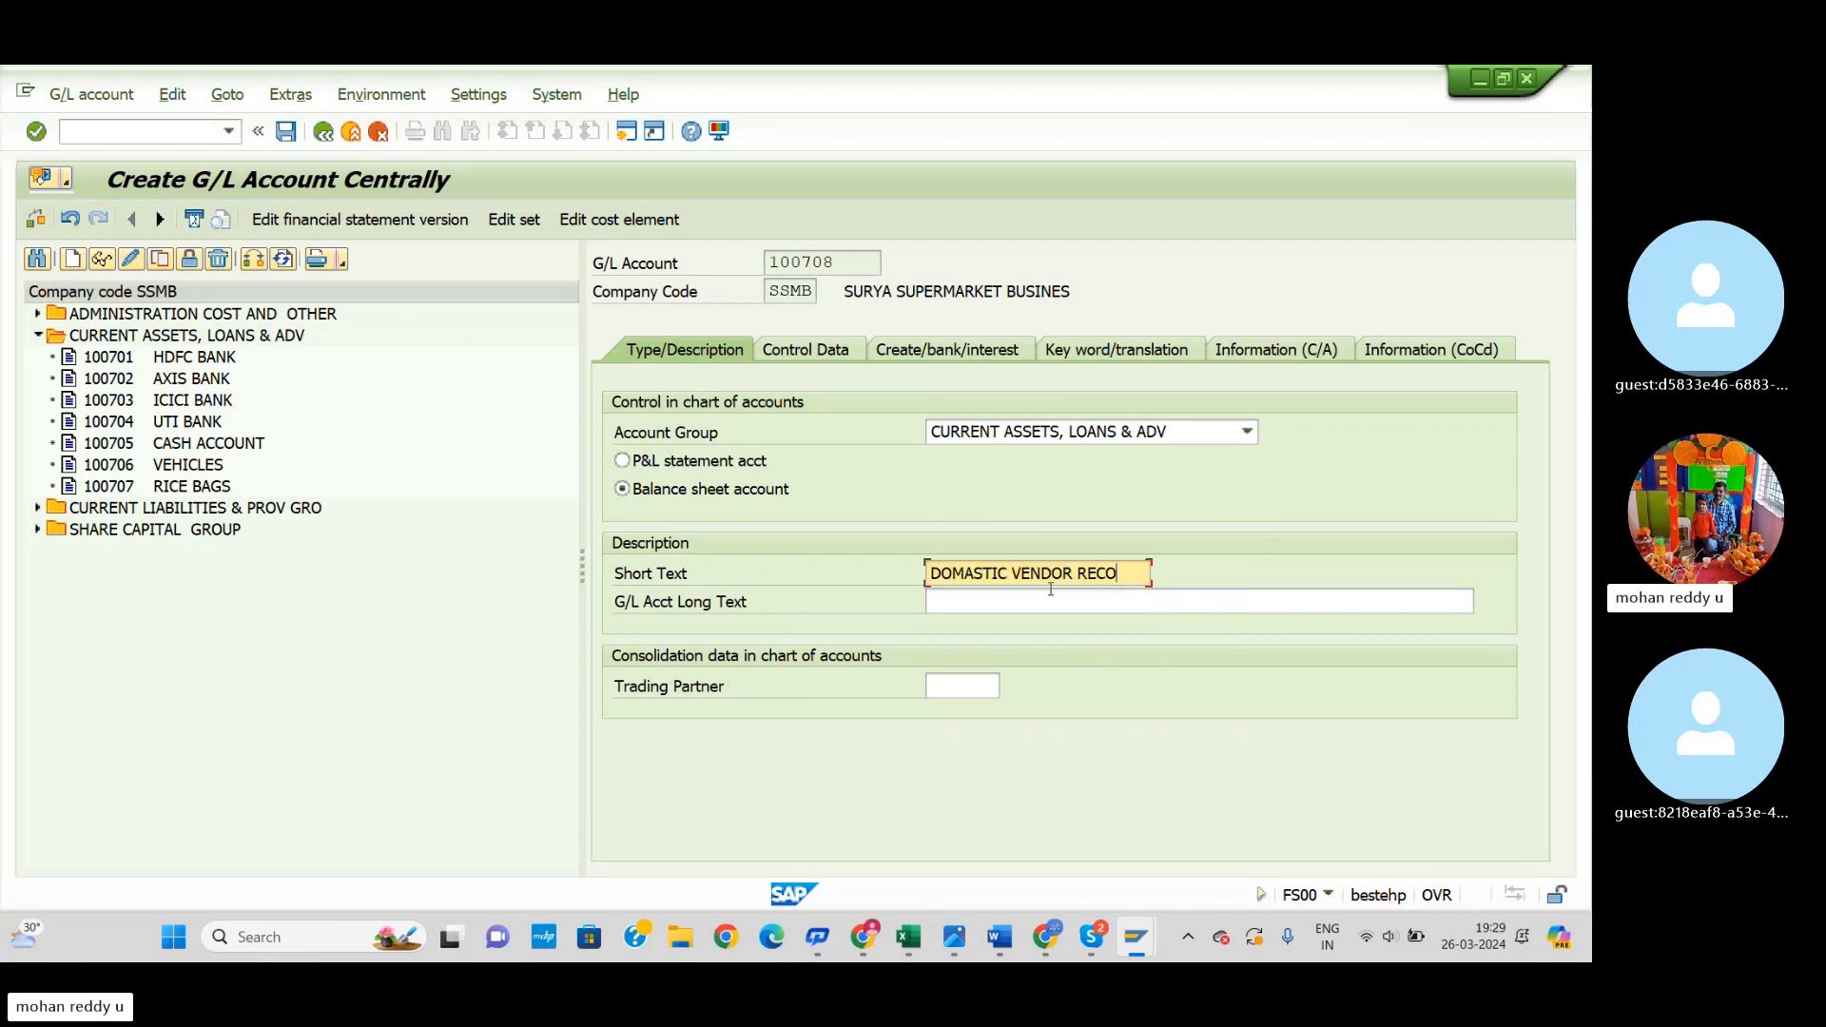
key("BackSpace")
key("BackSpace")
key("BackSpace")
key("BackSpace")
key("BackSpace")
key("BackSpace")
type("custome")
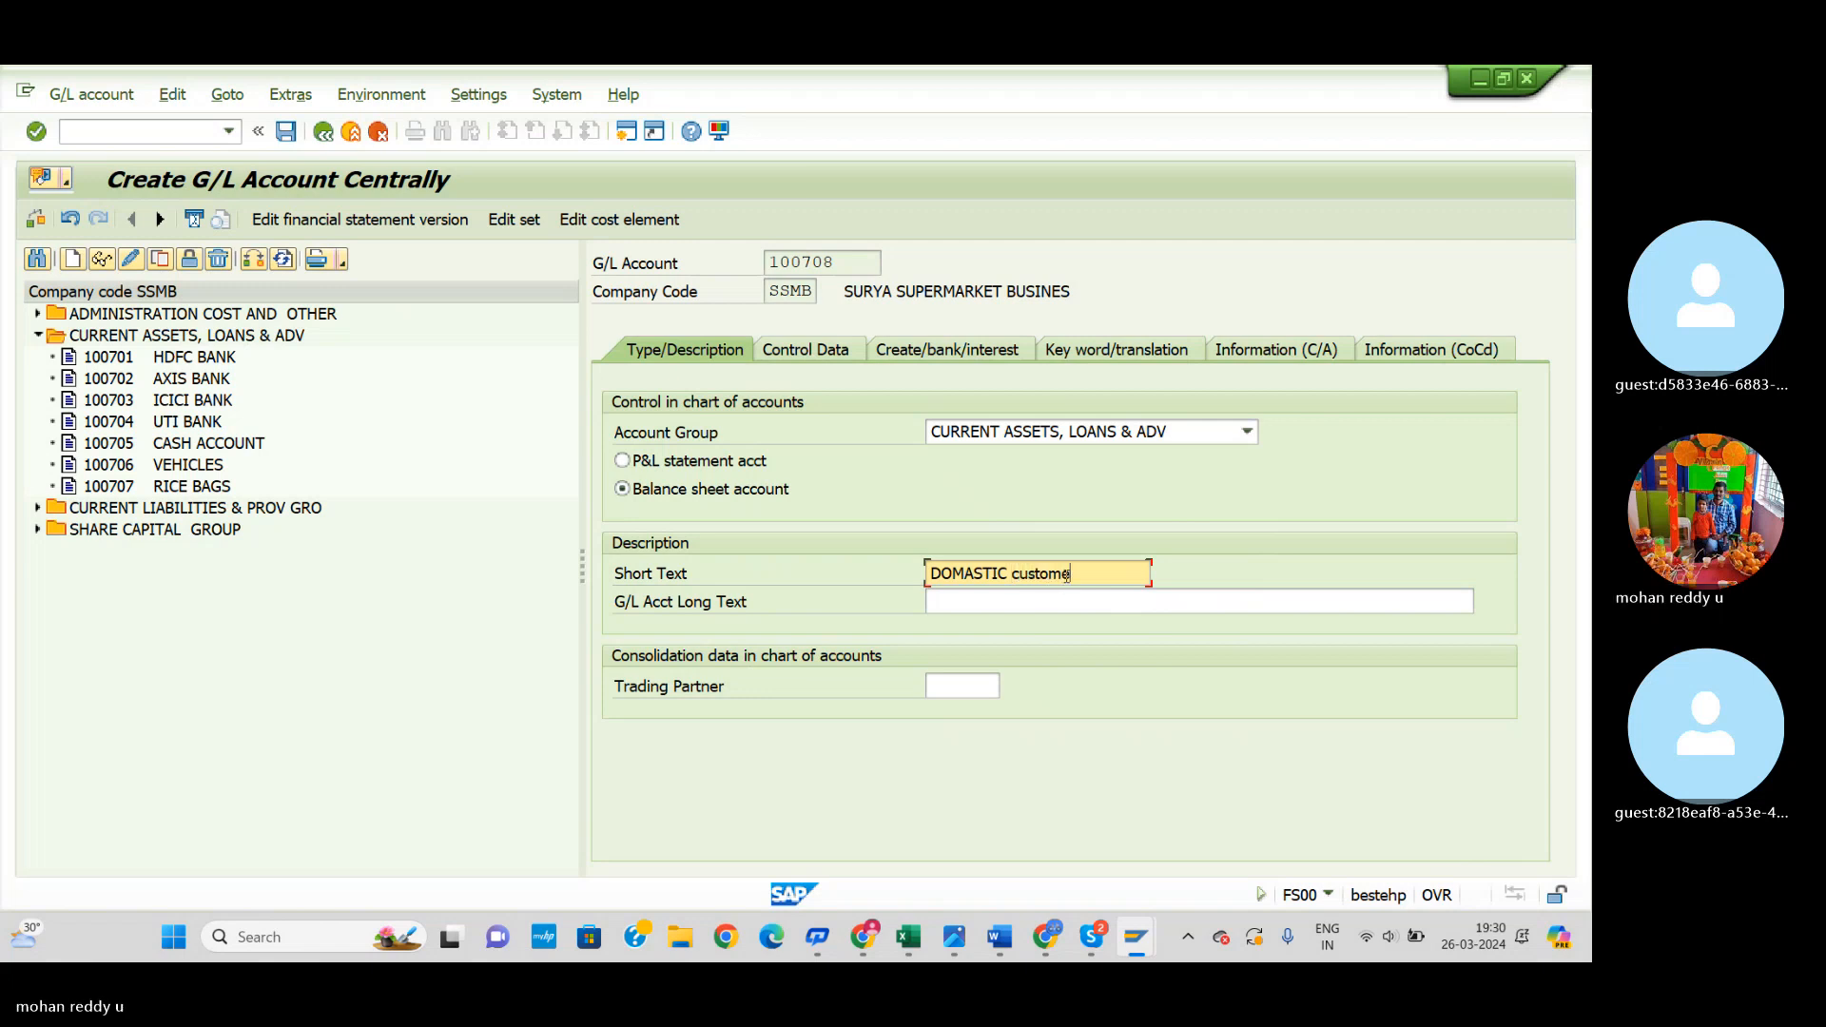
key("BackSpace")
key("BackSpace")
key("BackSpace")
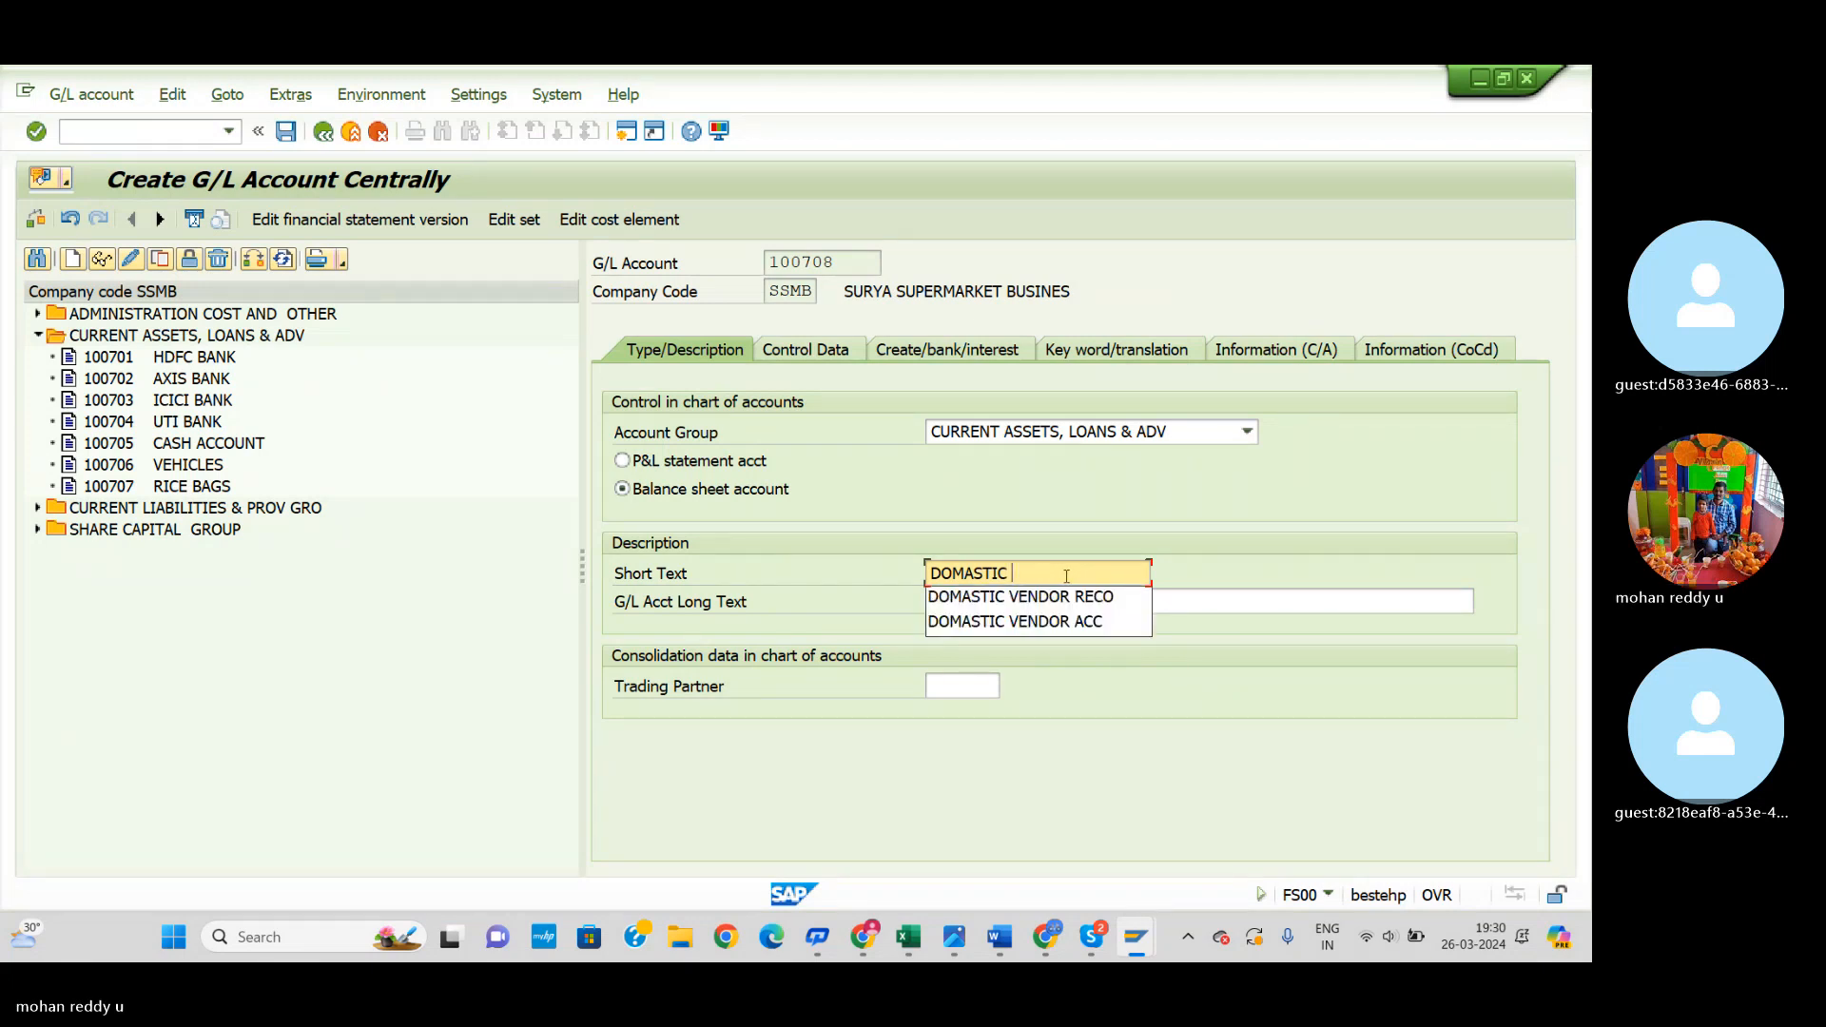
type("CUS RE")
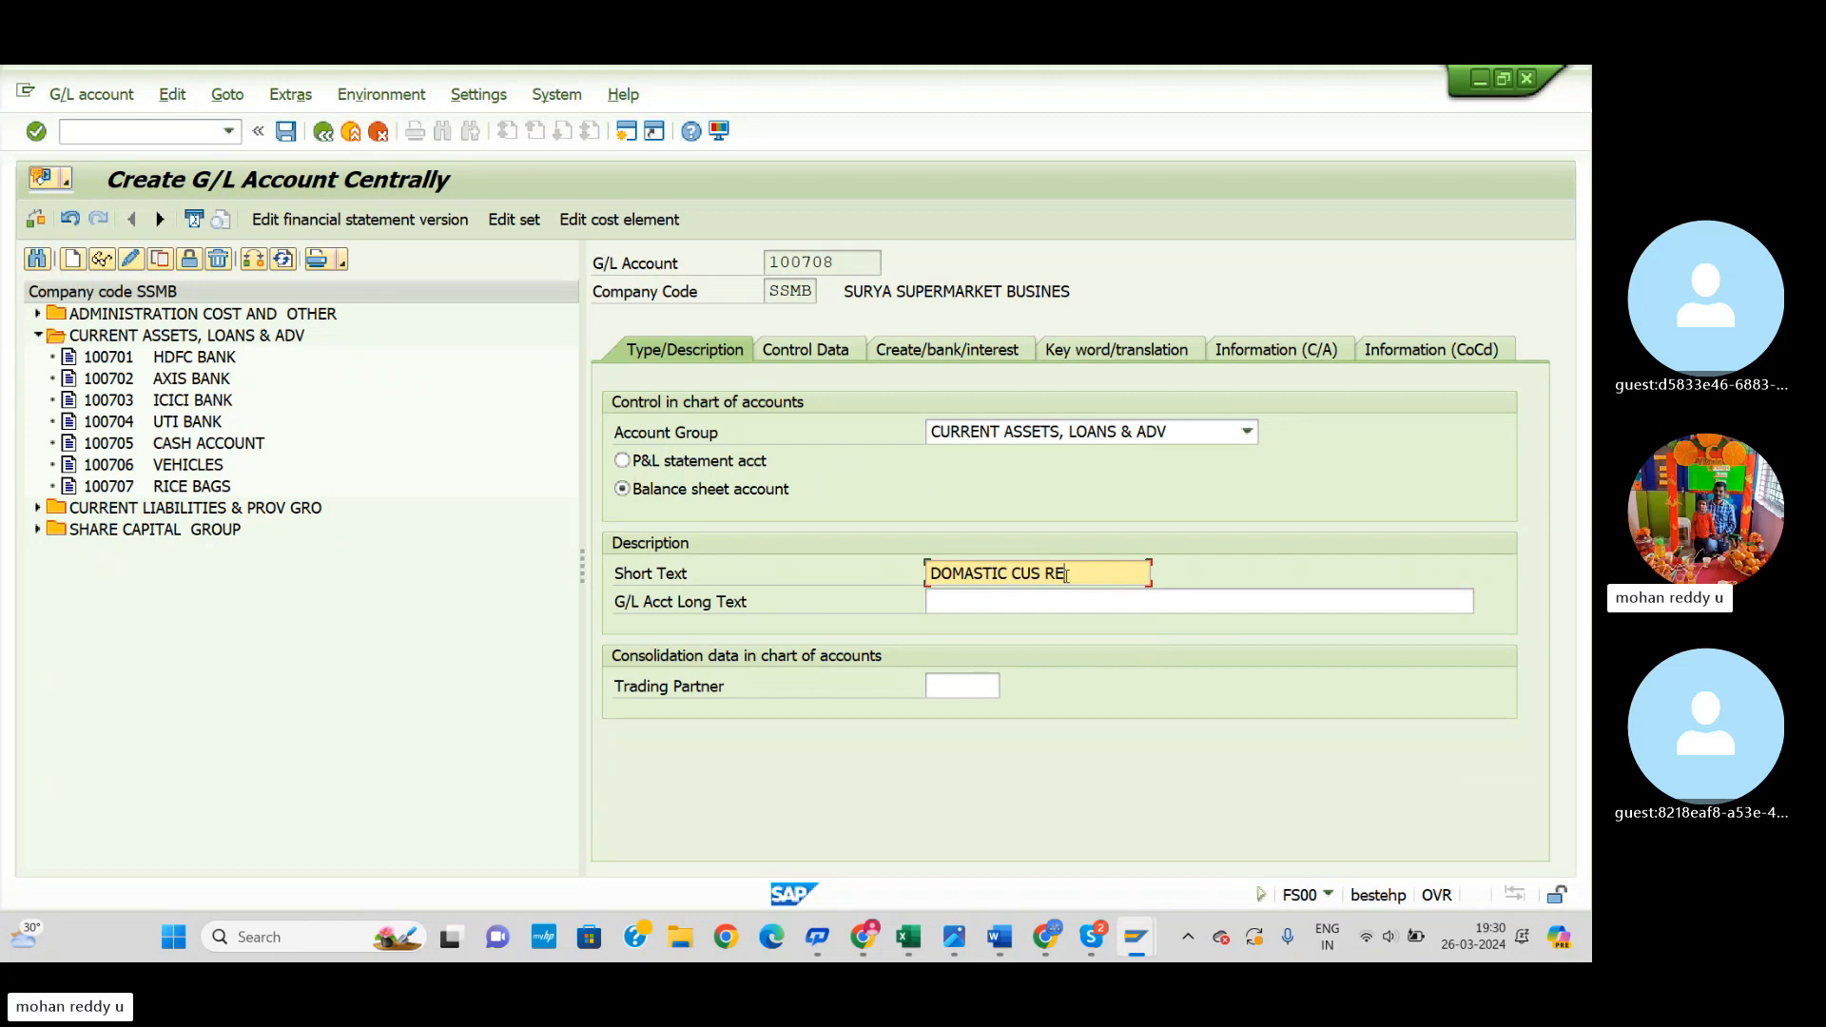
type("CO")
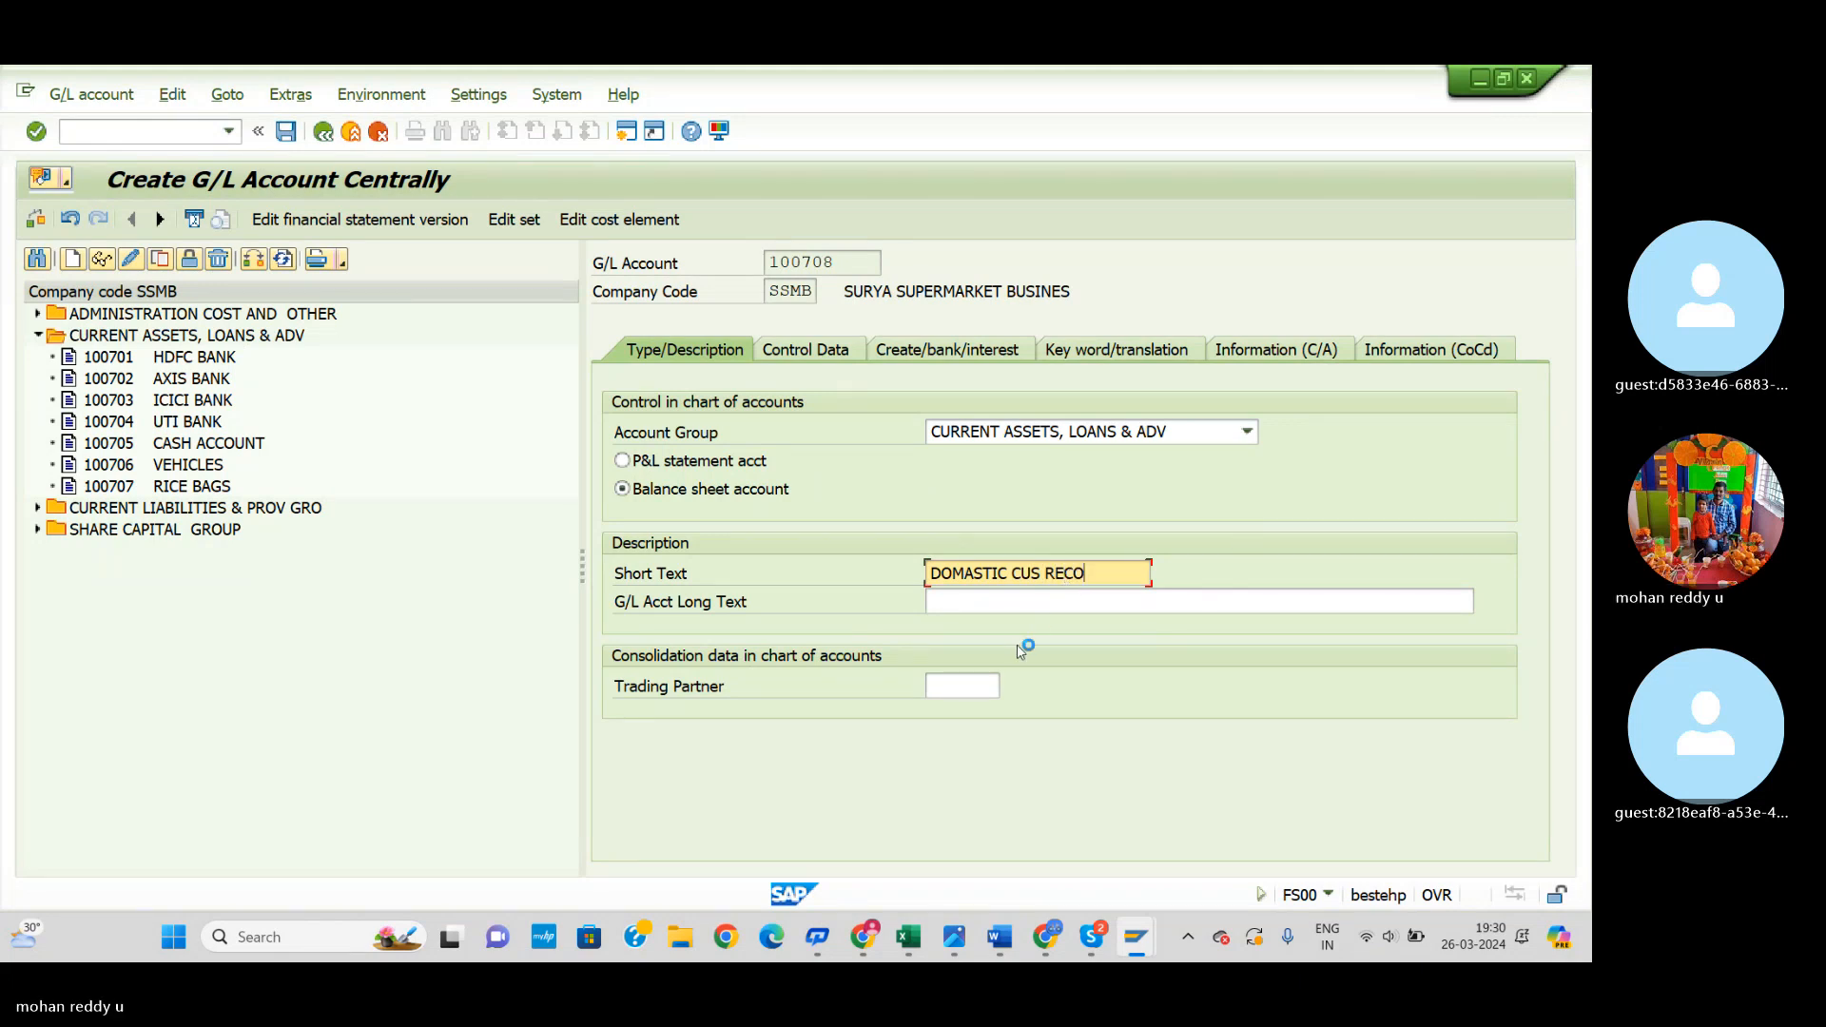
Step: Enter DOMASTIC CUSTOMER RECON ACCOUNT as the long text of G/L account 100708
left_click(1000, 609)
type("DOMASTIC")
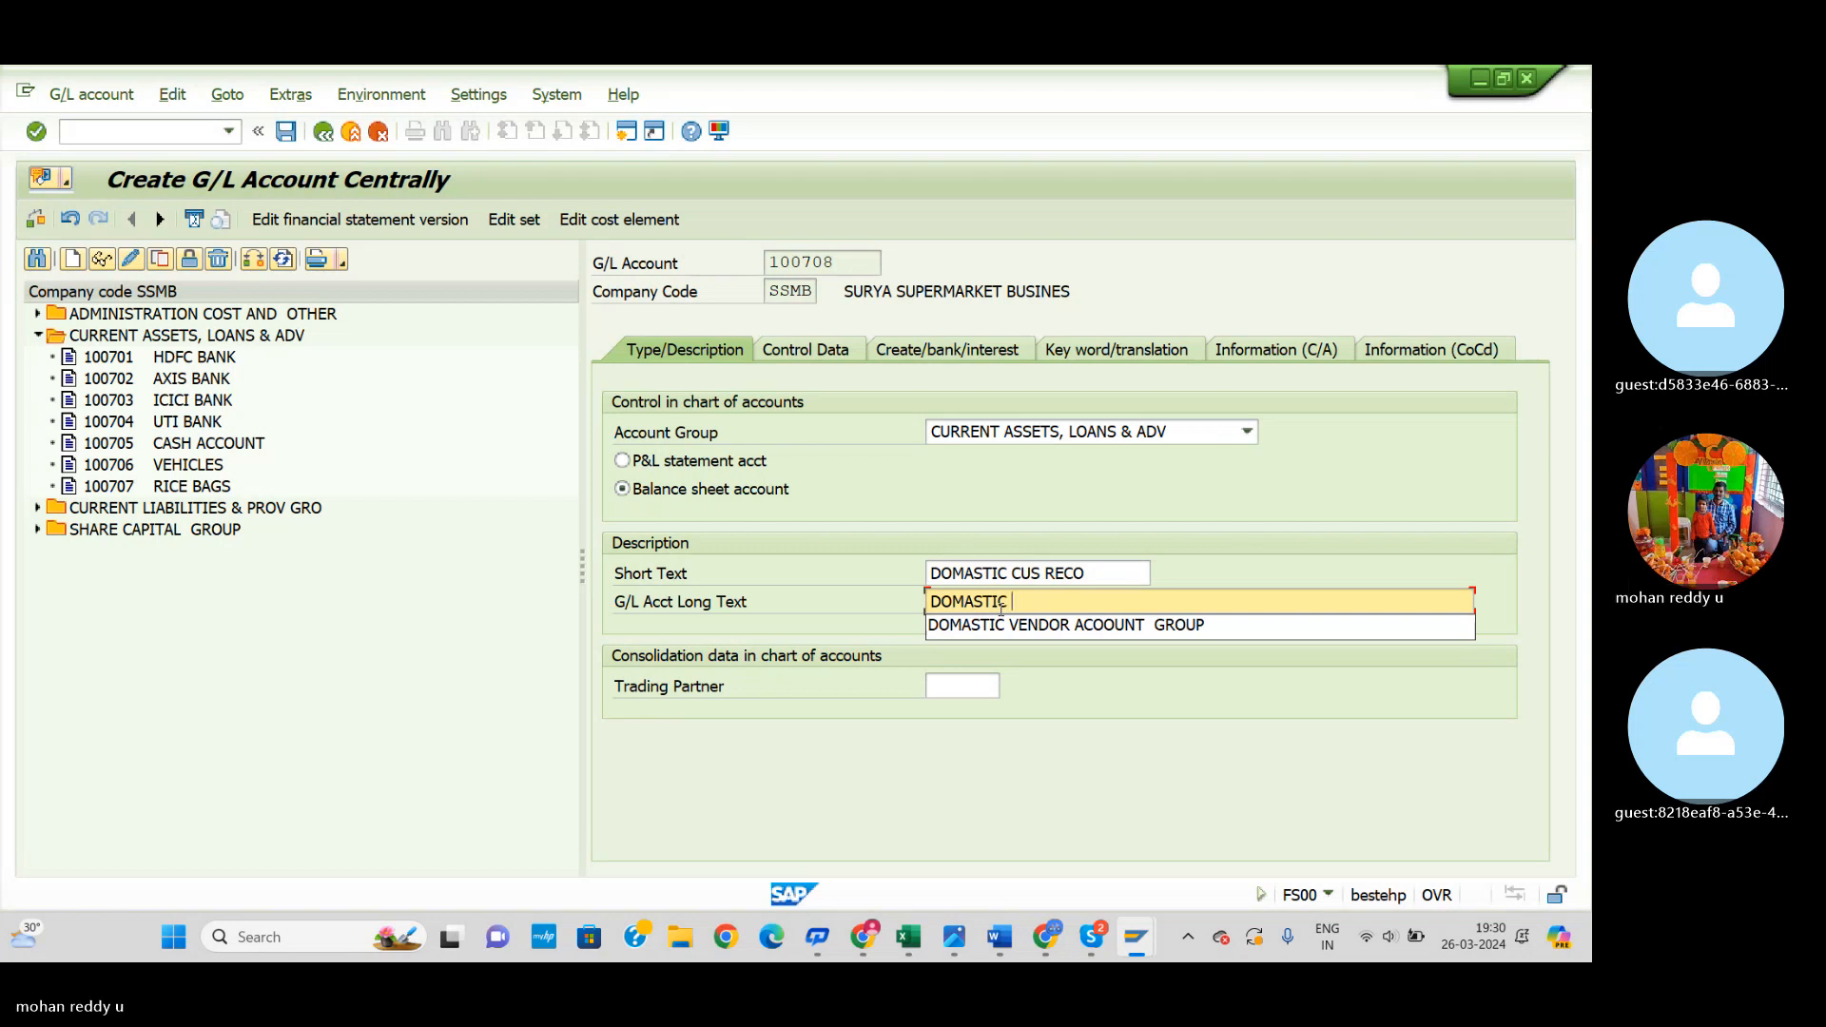
type(" CUSTOMER RE")
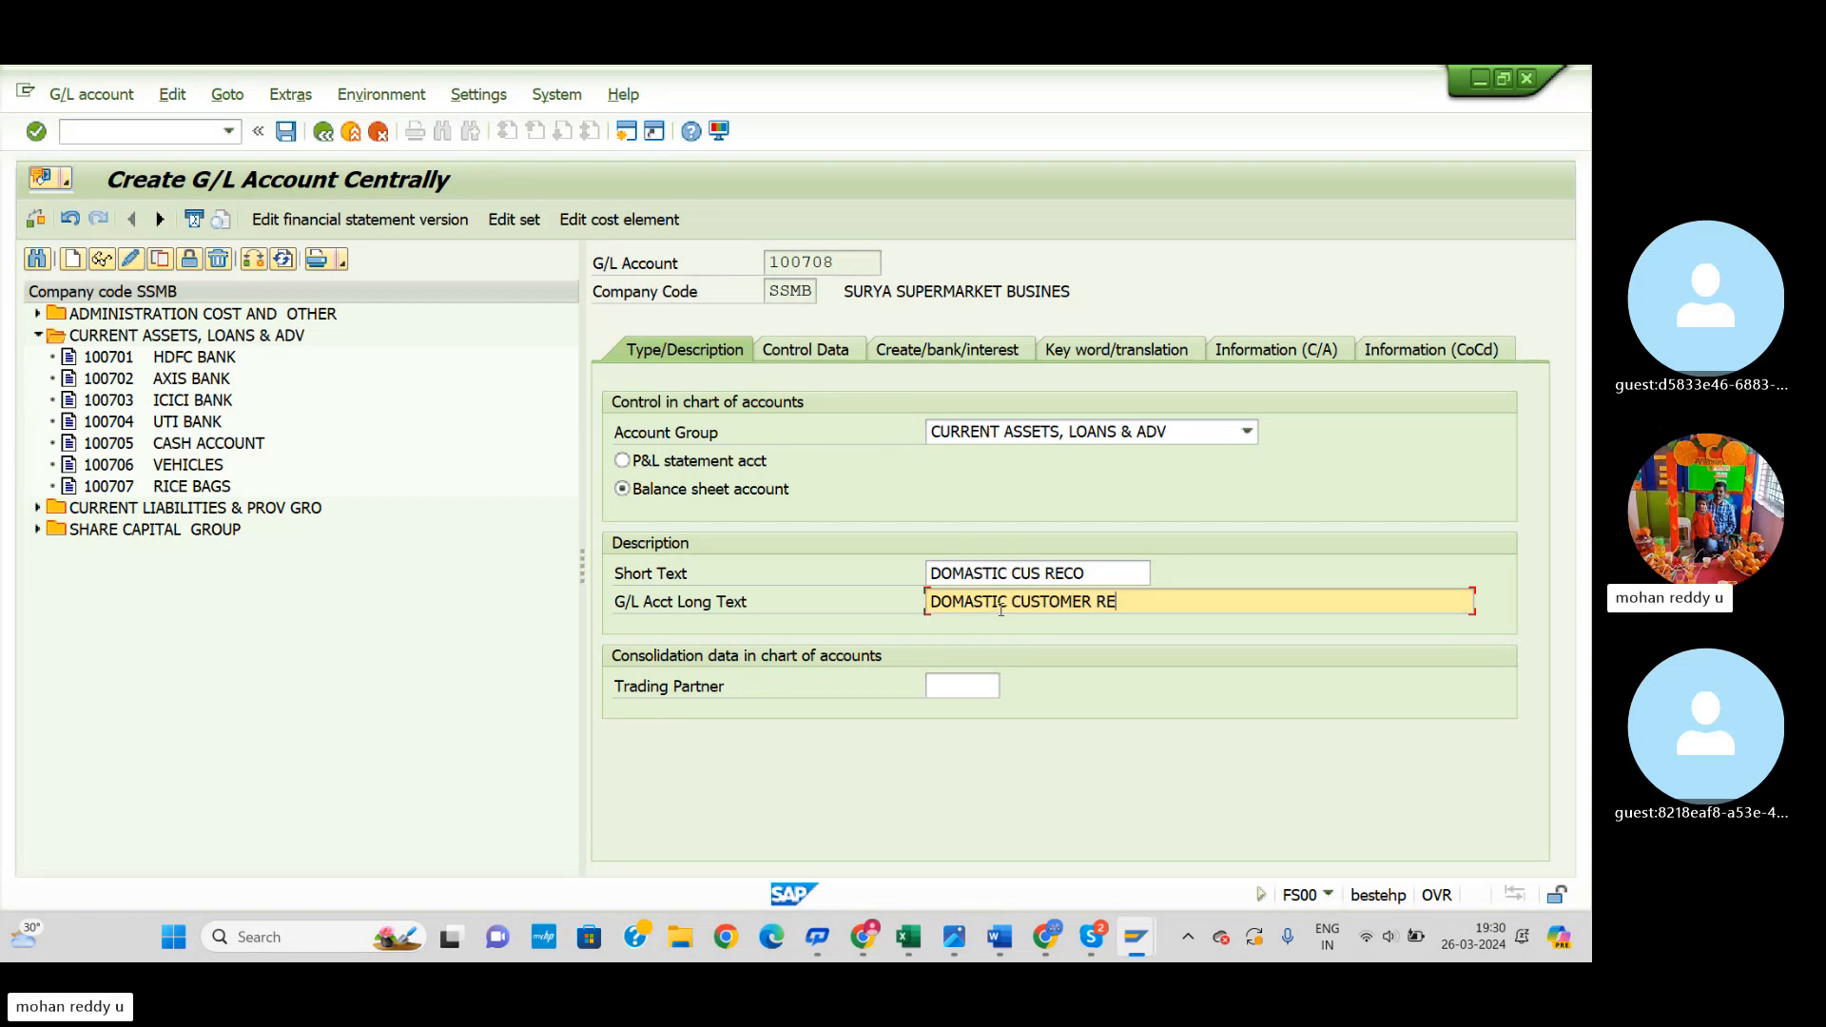
type("CON ACCOUNT")
left_click(1512, 488)
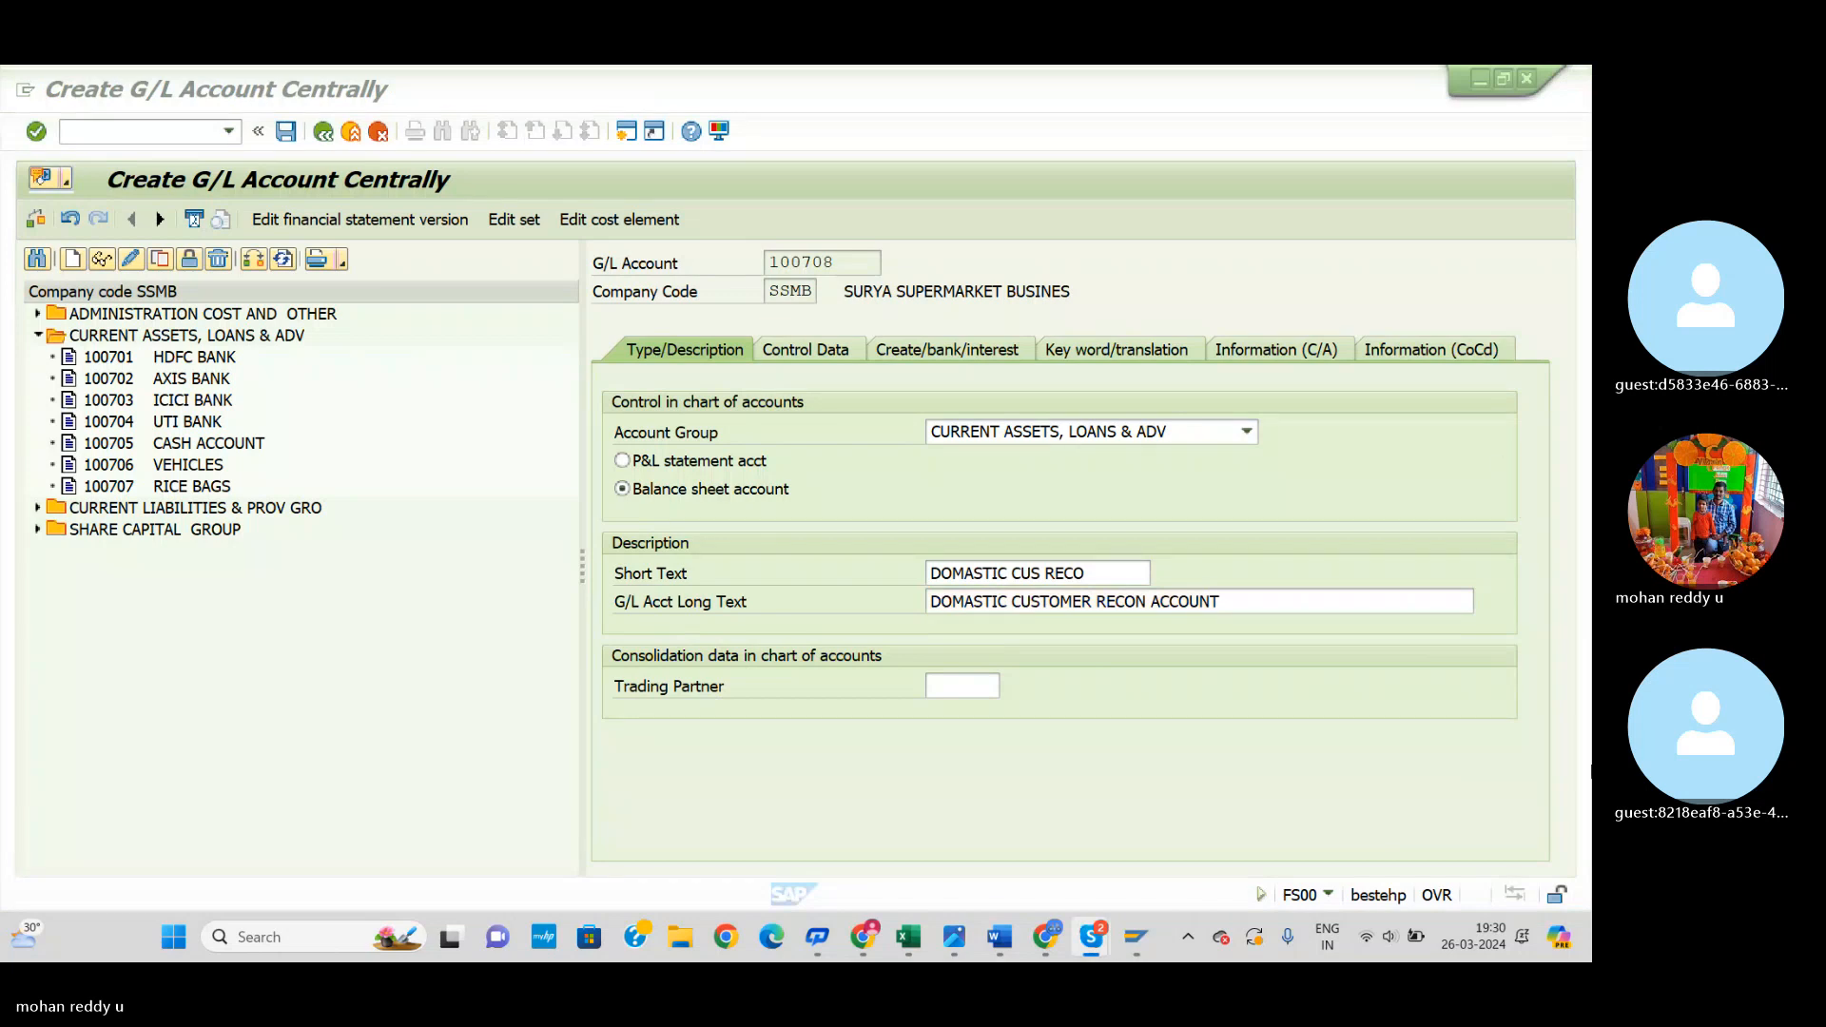
Step: In the control data of account 100708, set the reconciliation account type to Customers
left_click(826, 351)
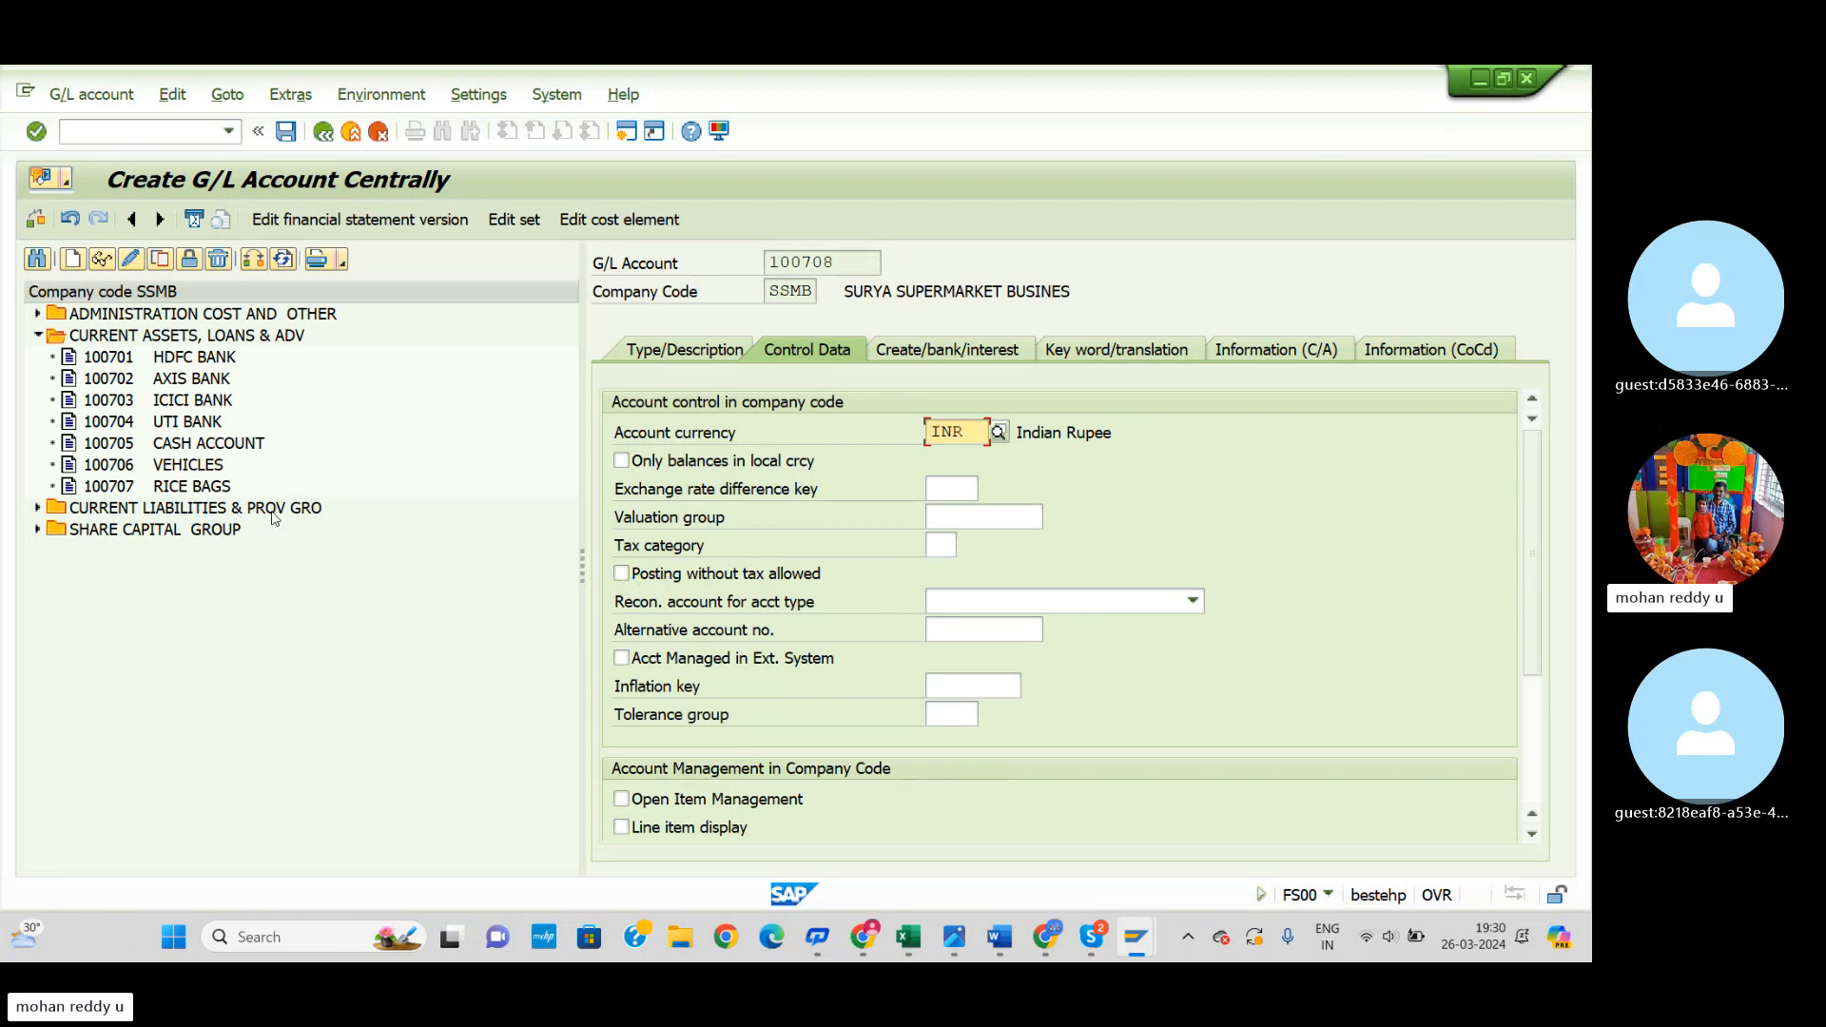
left_click(1093, 614)
left_click(1036, 646)
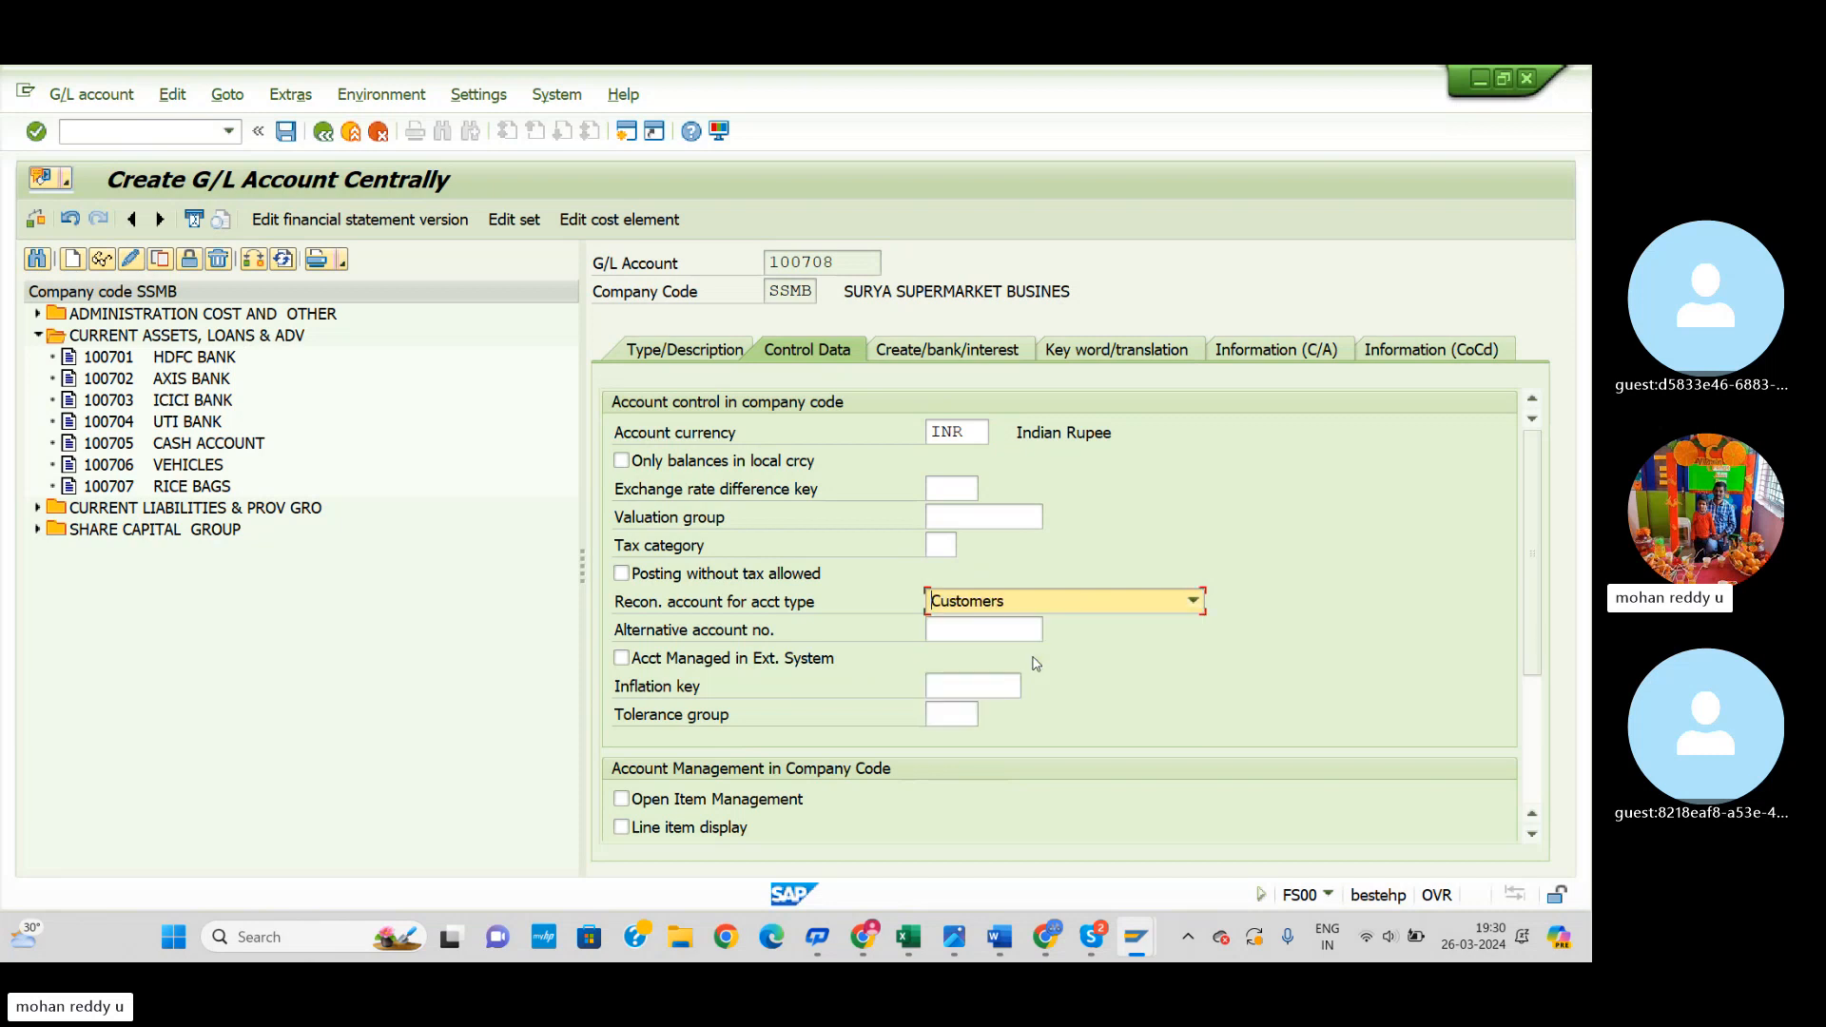
Step: Enable line item display for account 100708 and set its sort key to 001 Posting date
scroll(663, 841, "down", 1)
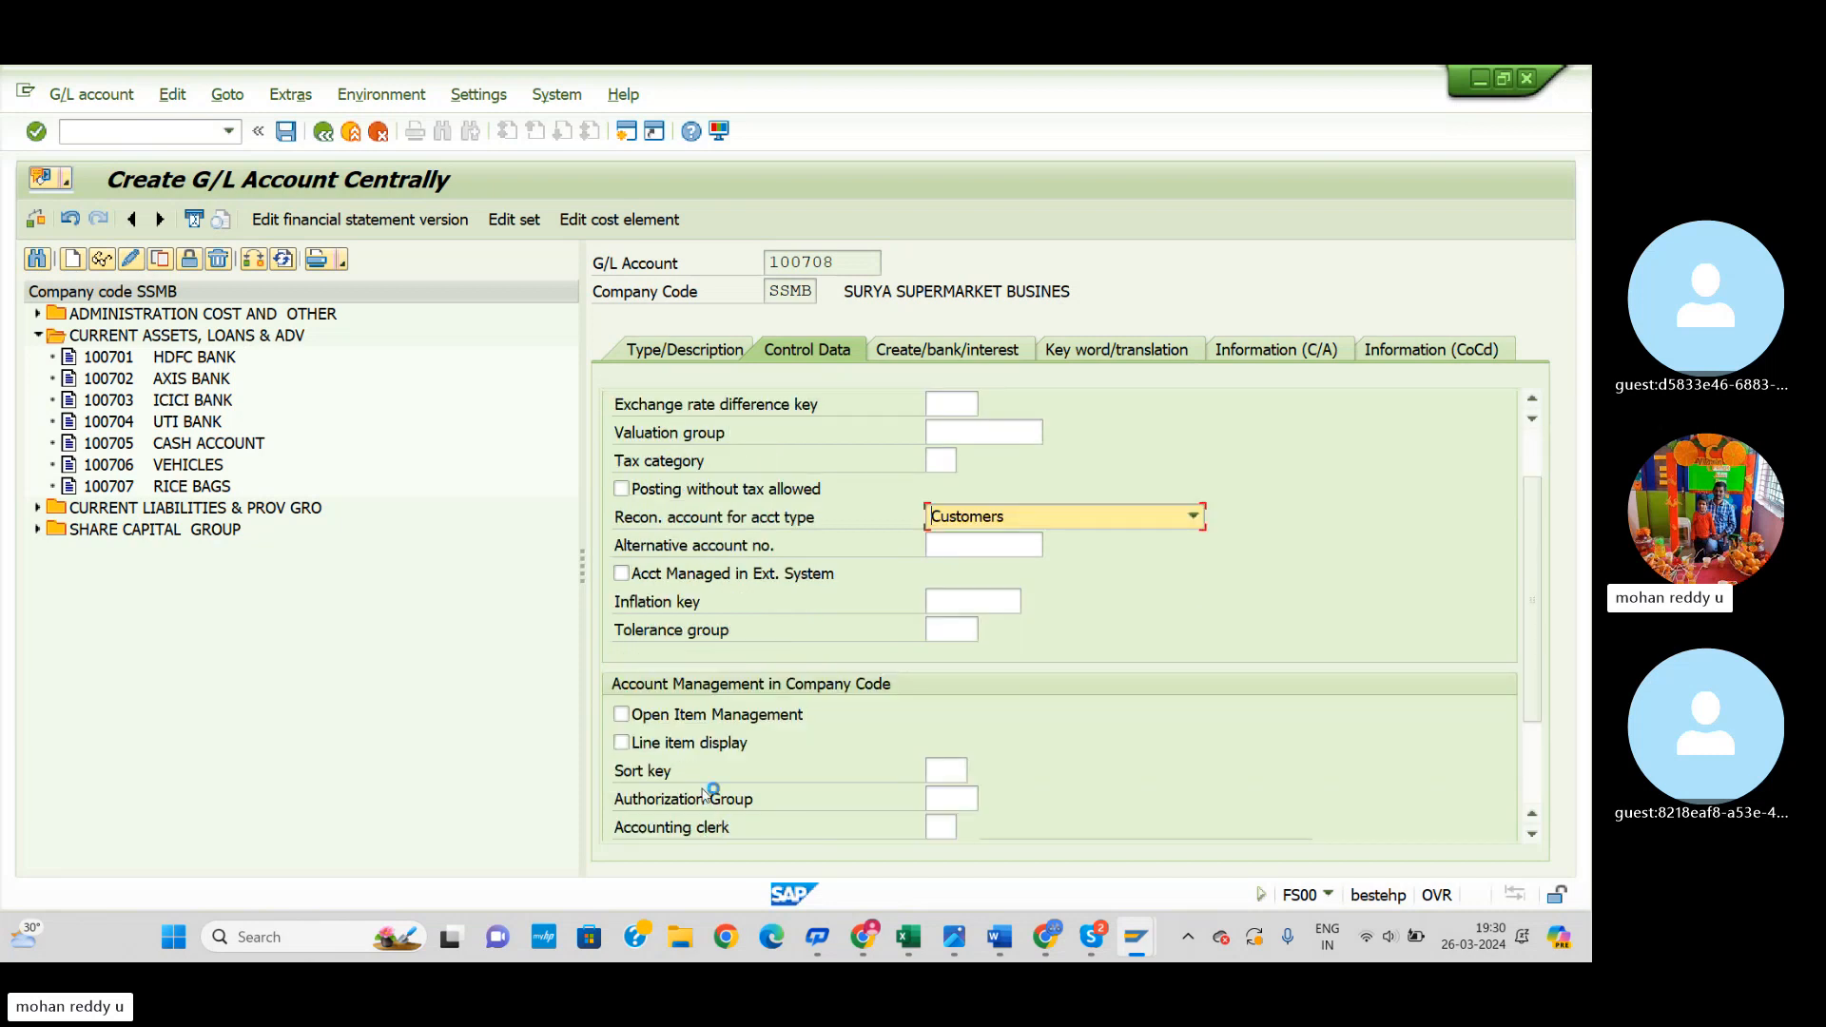
left_click(711, 744)
left_click(951, 770)
type("0")
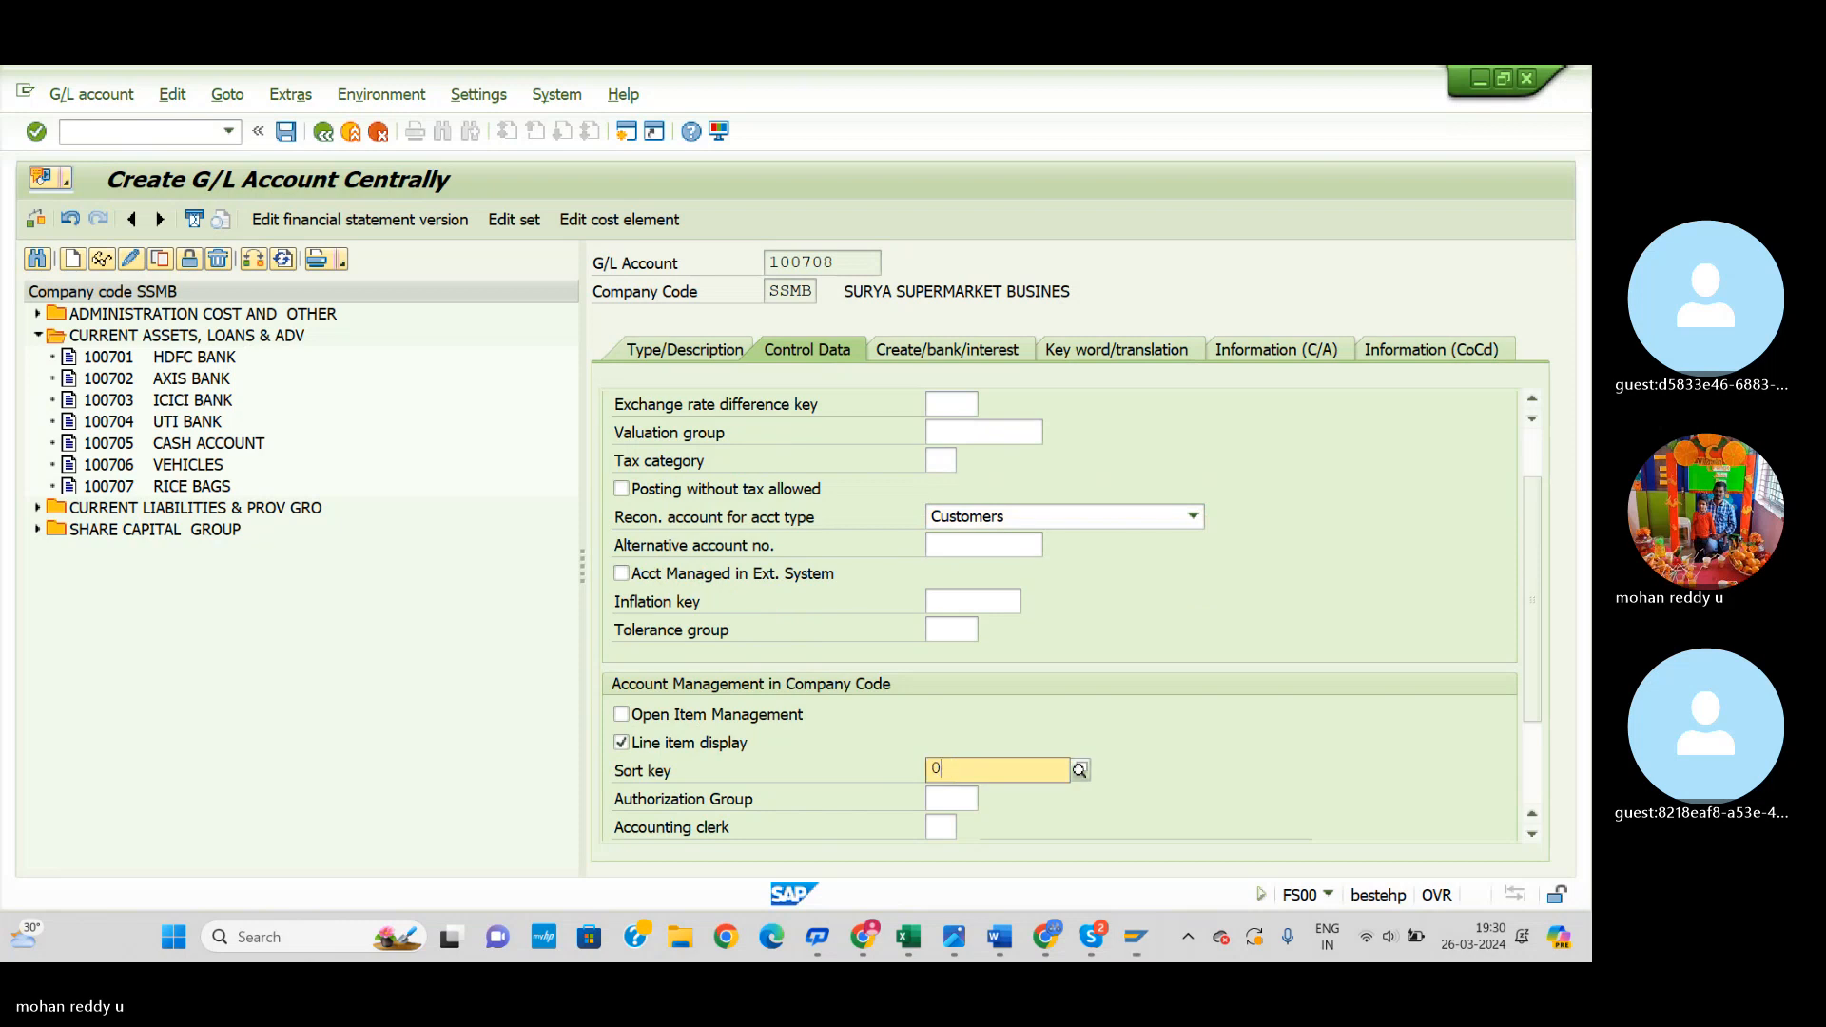
type("01")
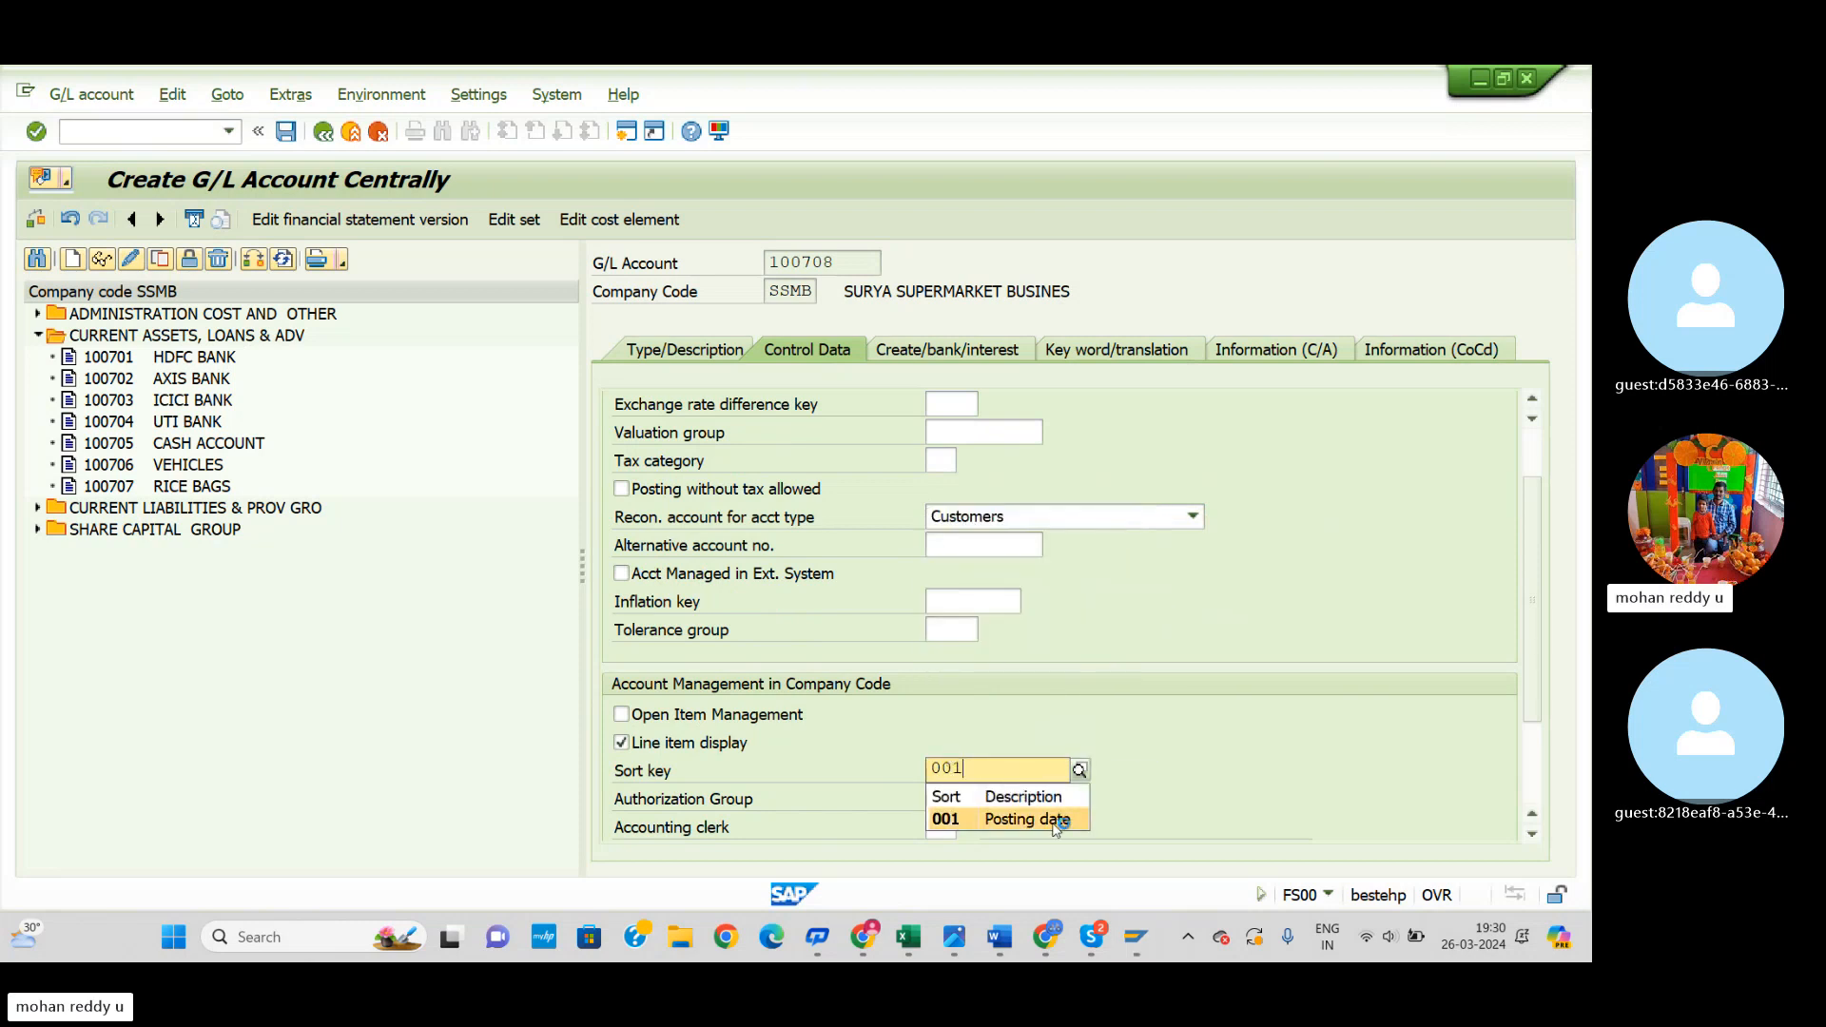
left_click(1056, 823)
Step: Assign field status group G067 Reconciliation accounts to account 100708 and save the account
left_click(988, 357)
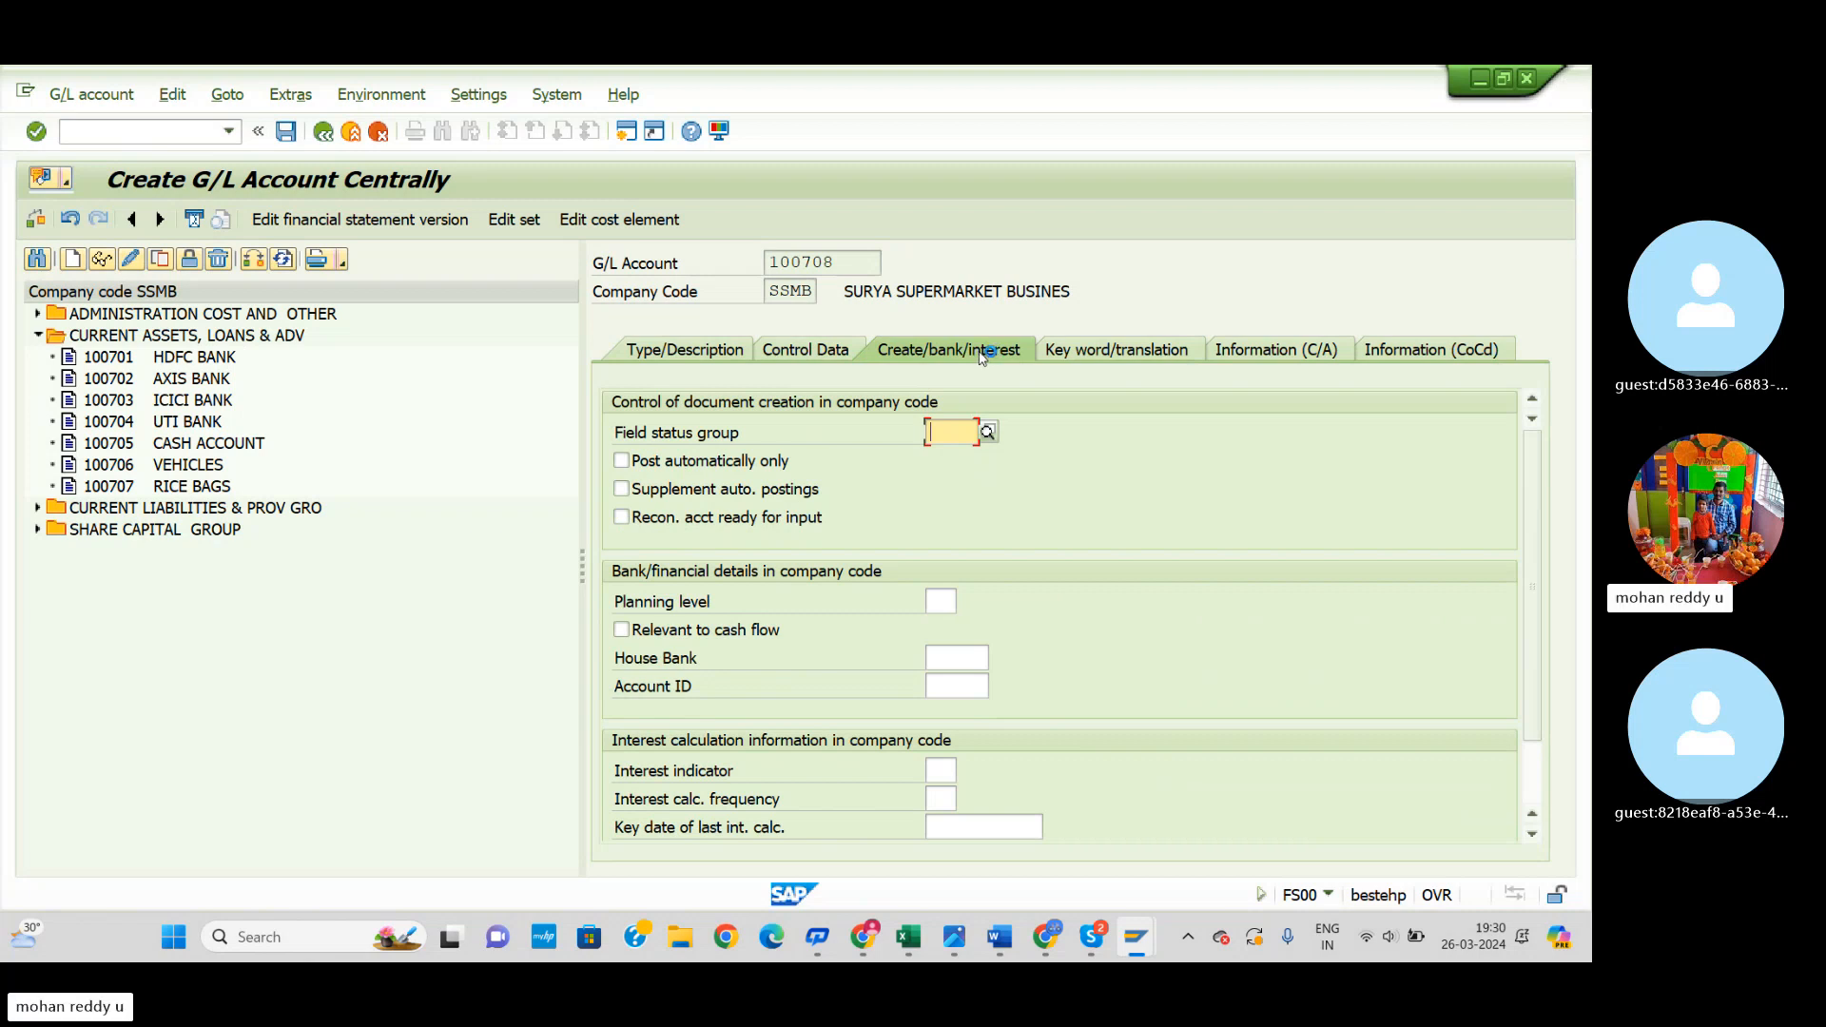
left_click(990, 432)
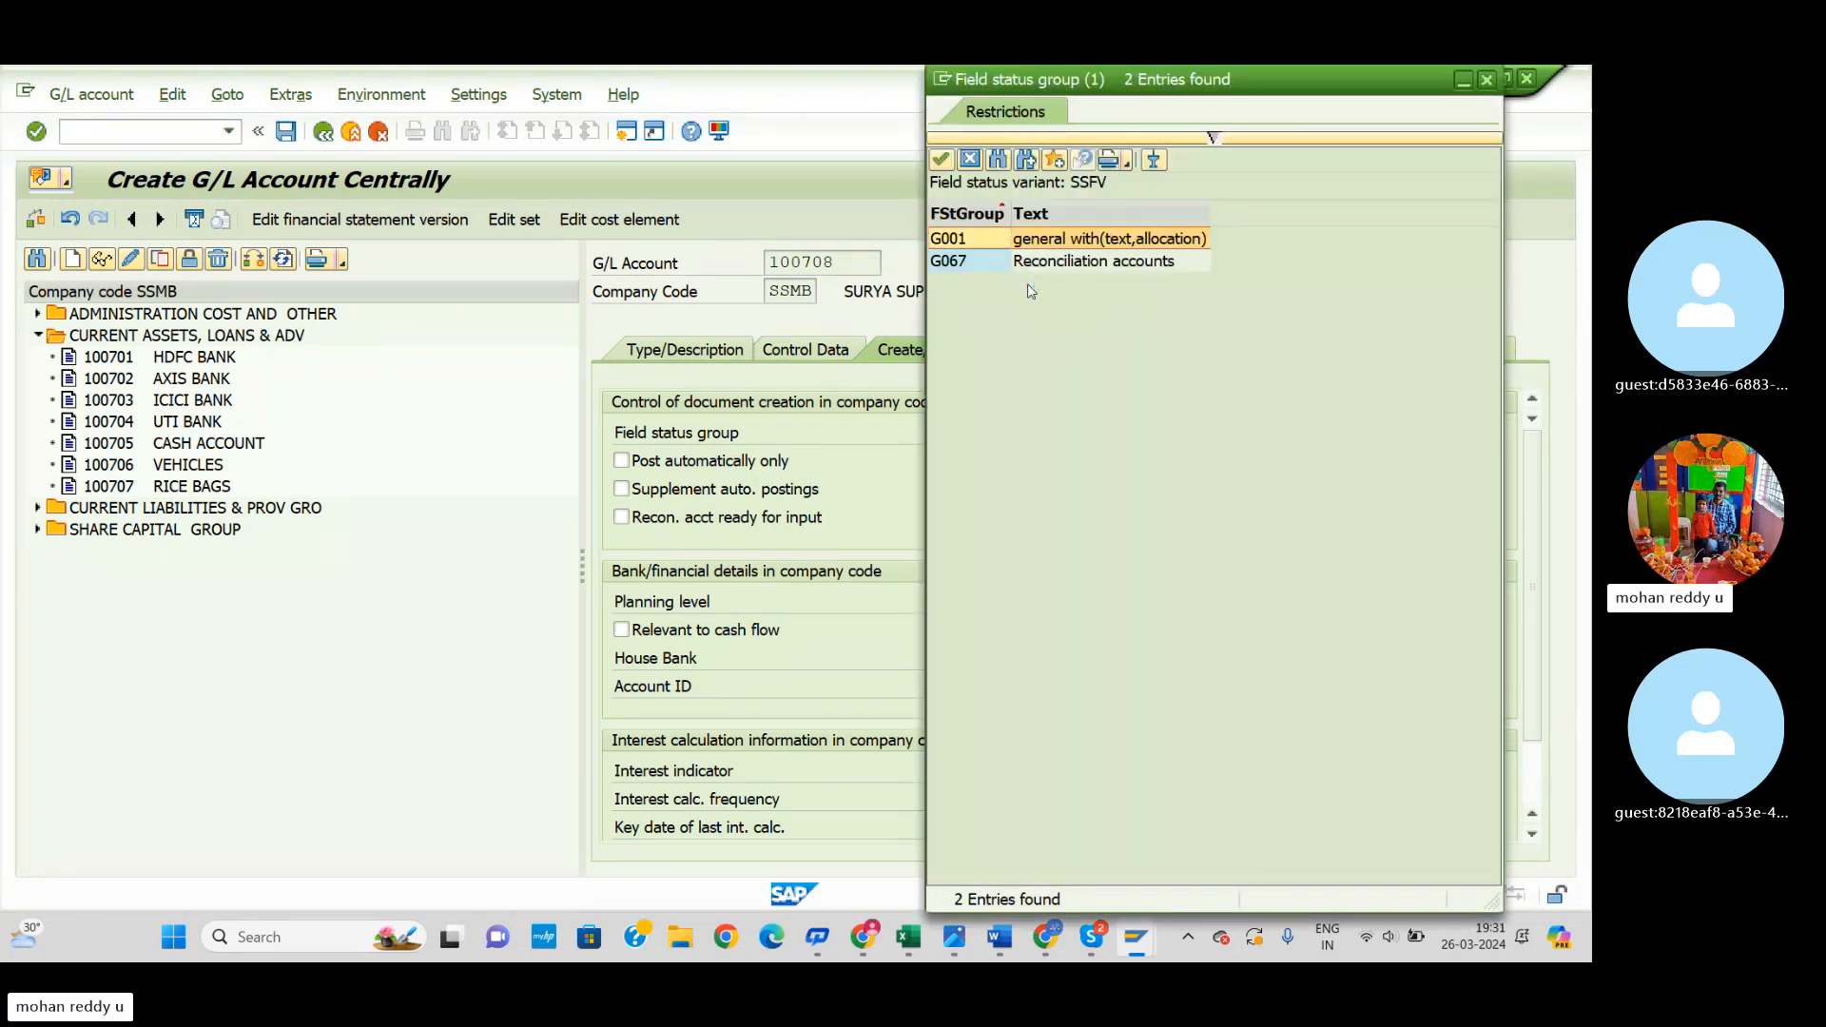
left_click(964, 264)
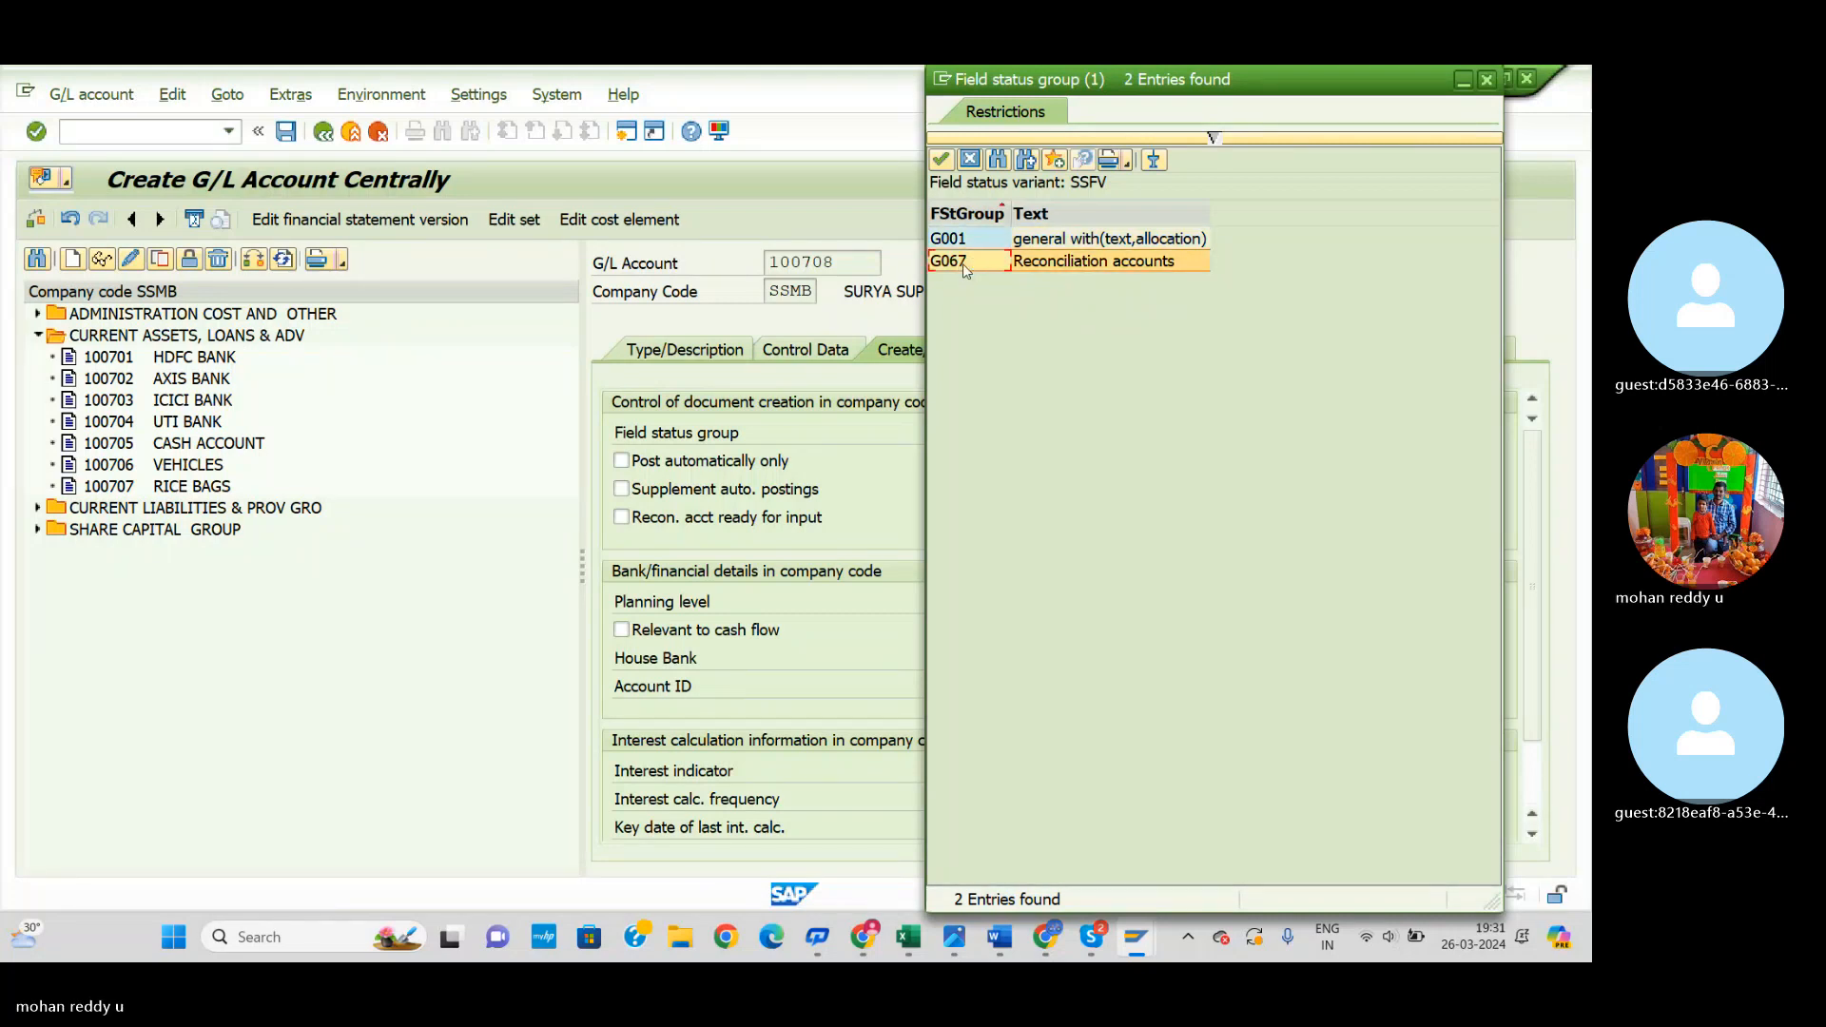
left_click(941, 162)
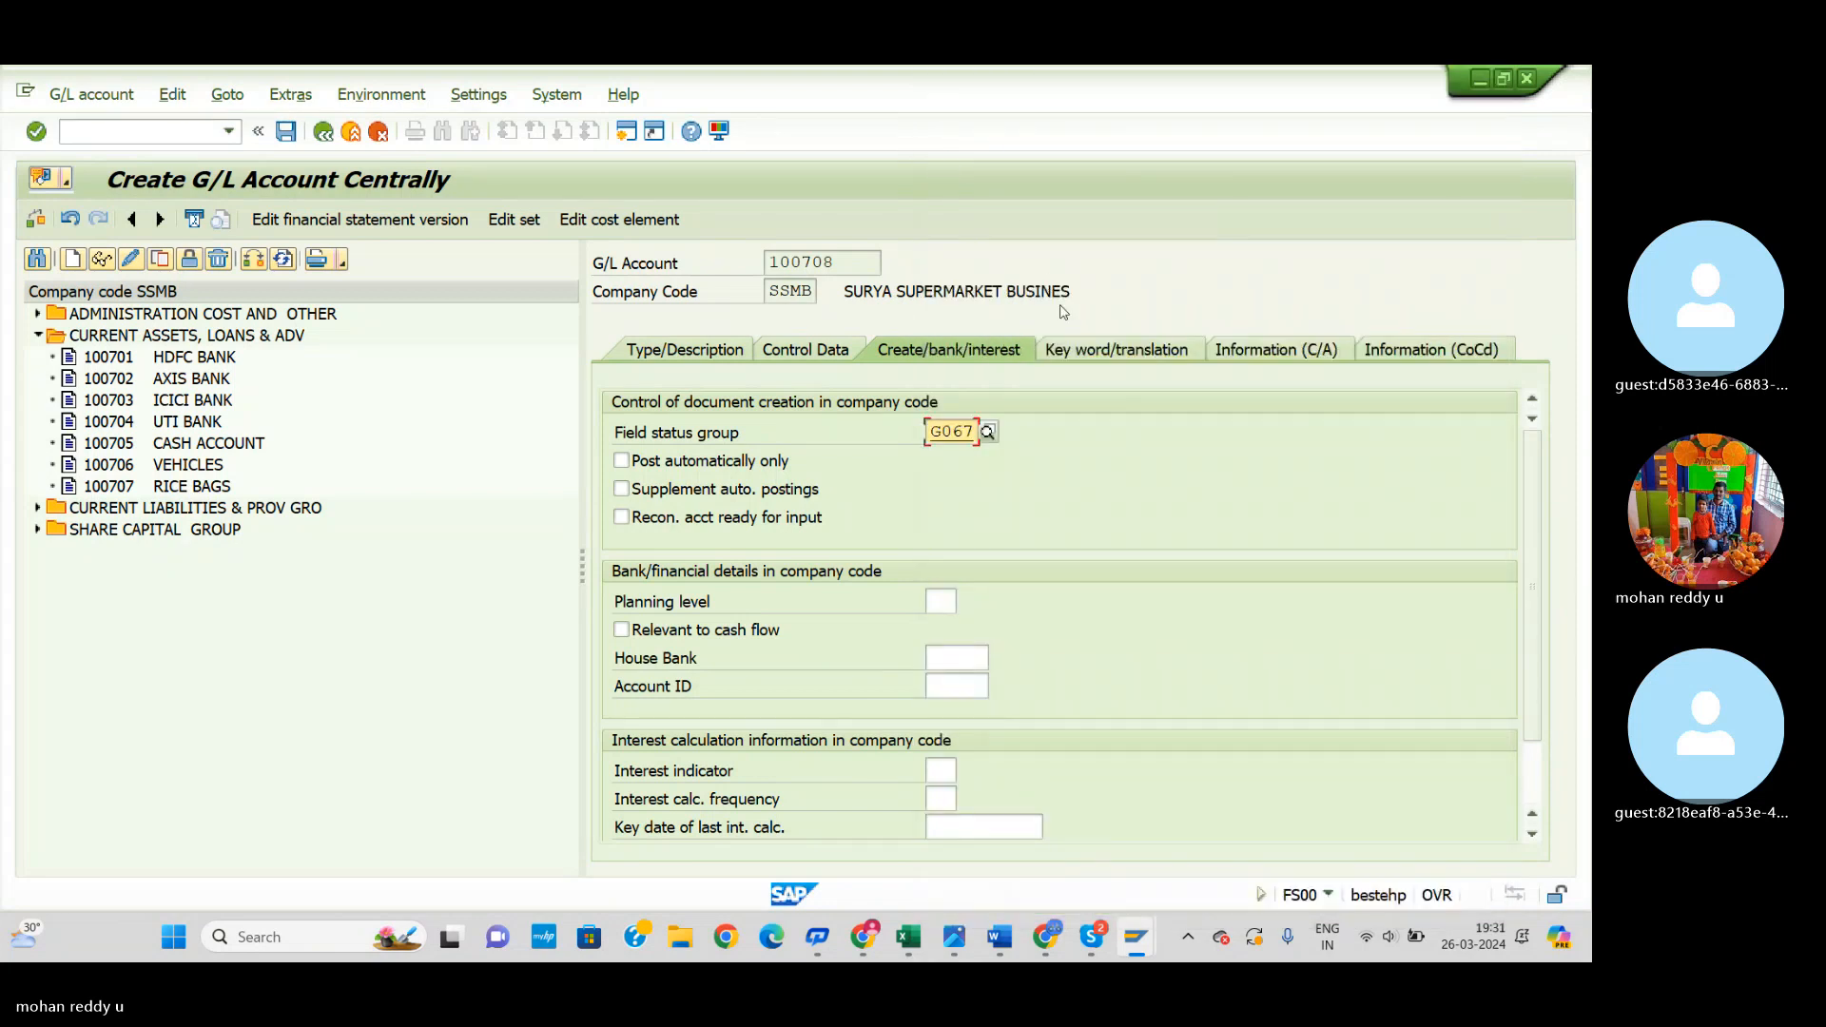
left_click(287, 136)
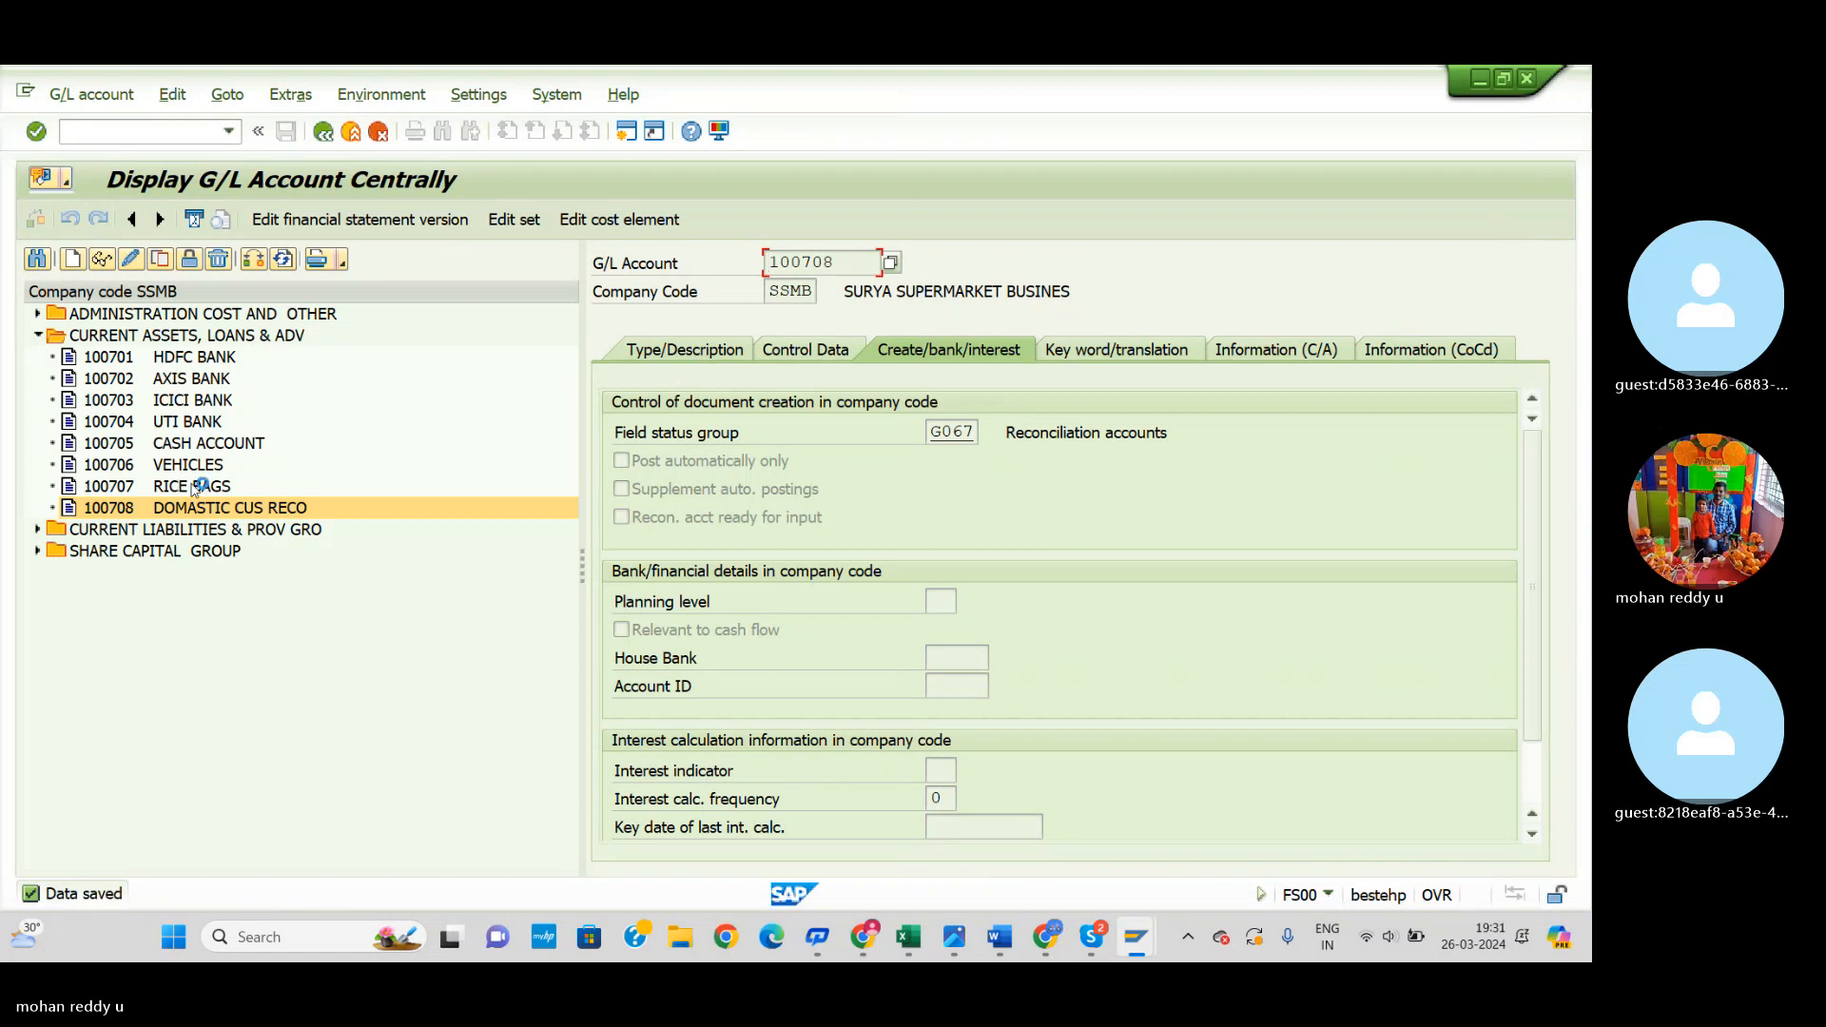
Step: Open the dialog for creating another G/L account and move it clear of the account list
left_click(75, 261)
left_click_drag(341, 387, 392, 627)
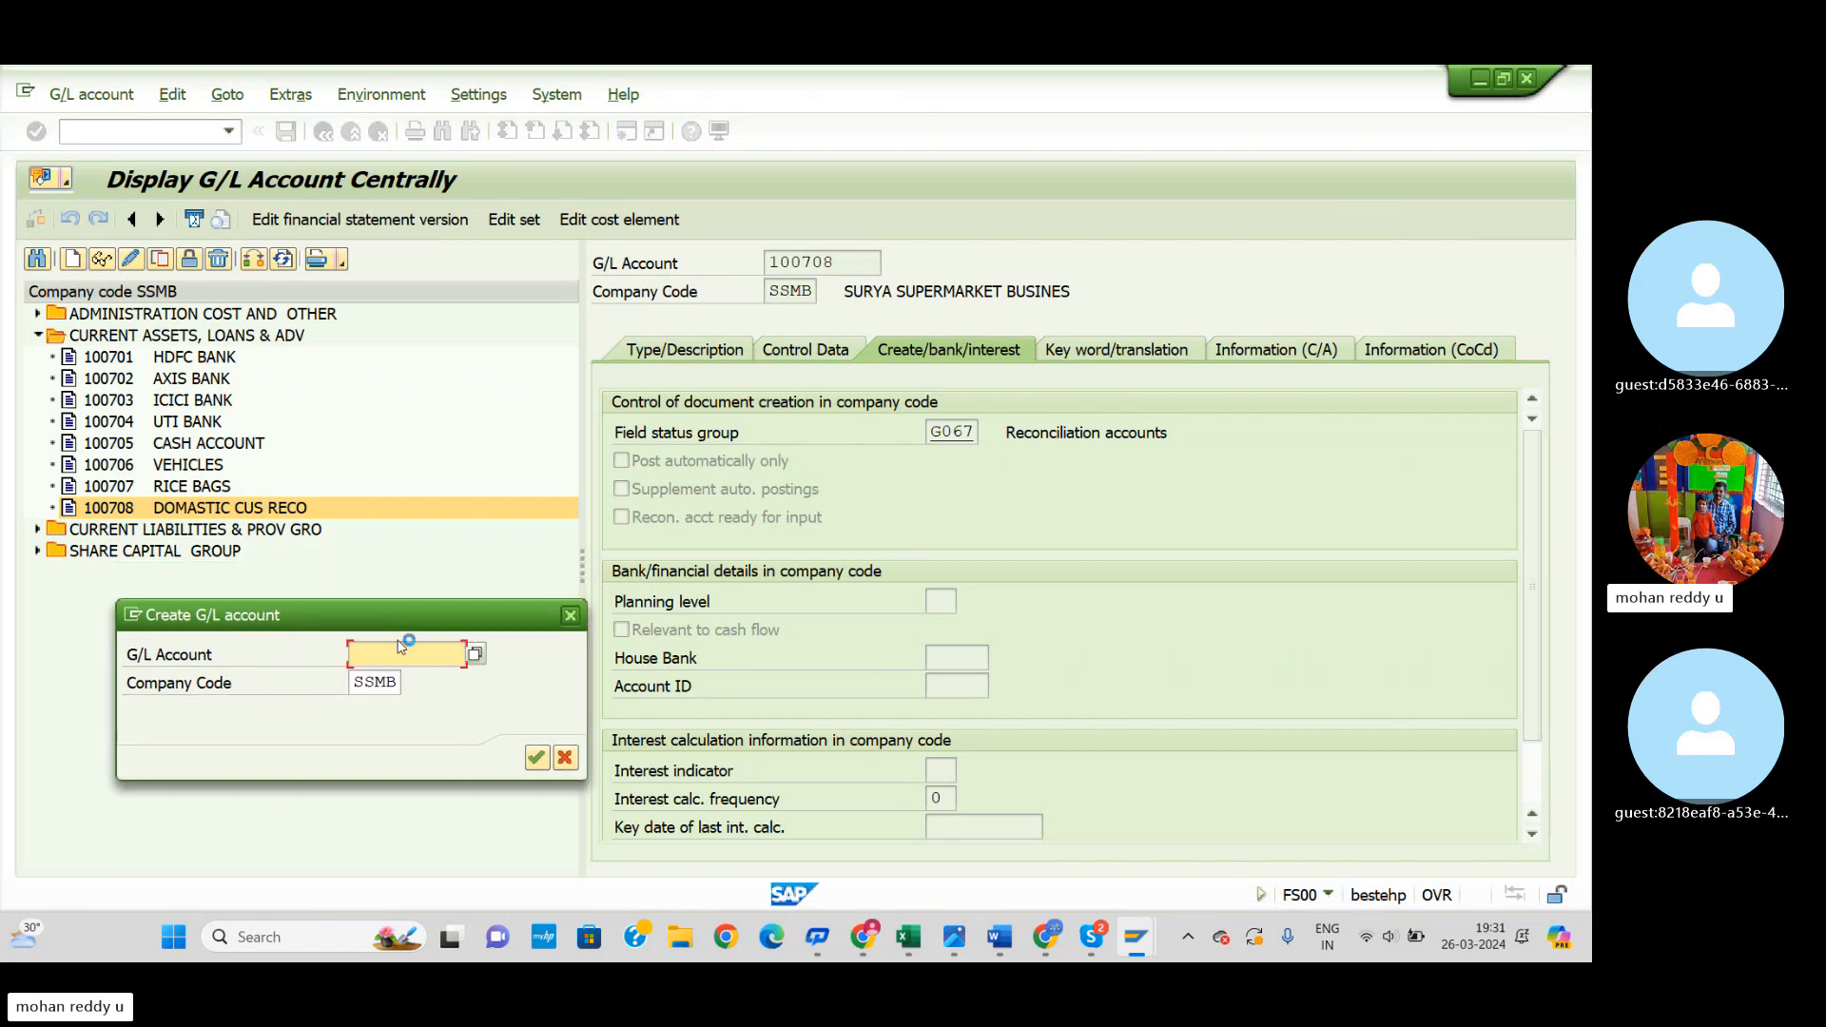
Step: Switch to the Excel checklist, shade the domastic customer cell C13 with the current fill colour, and return to SAP
left_click(920, 946)
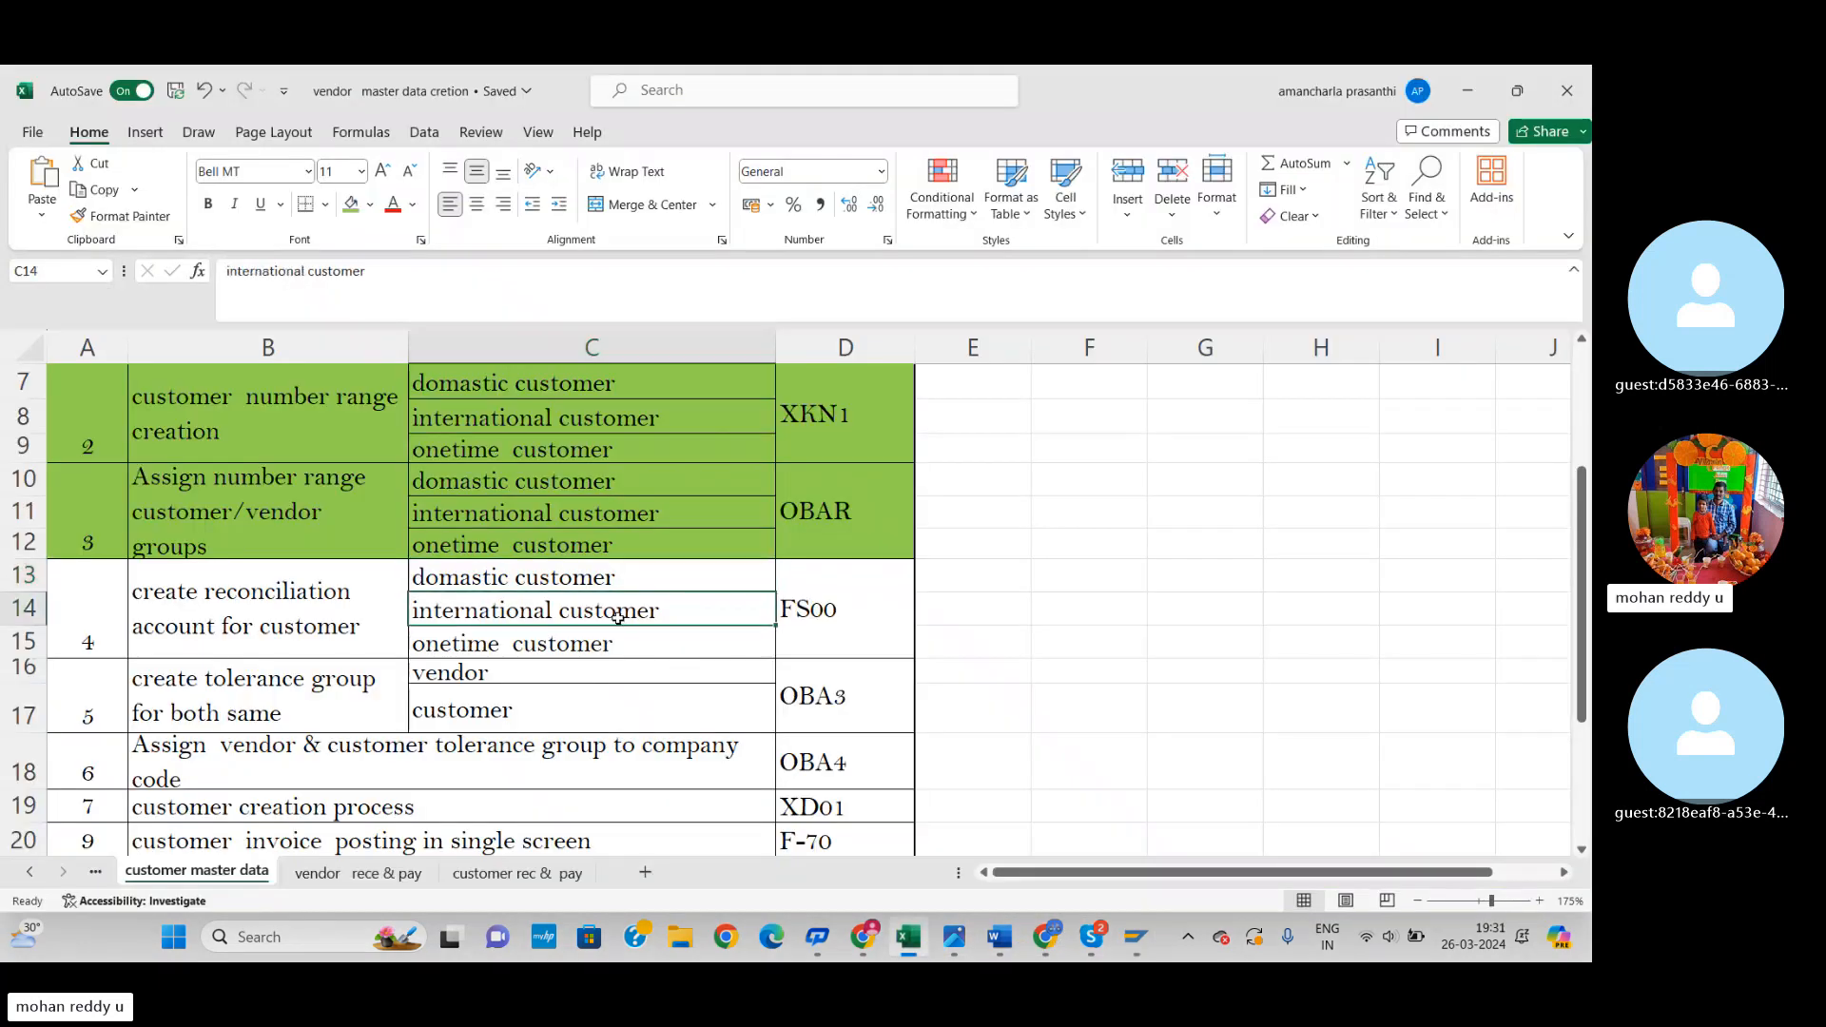
left_click(597, 580)
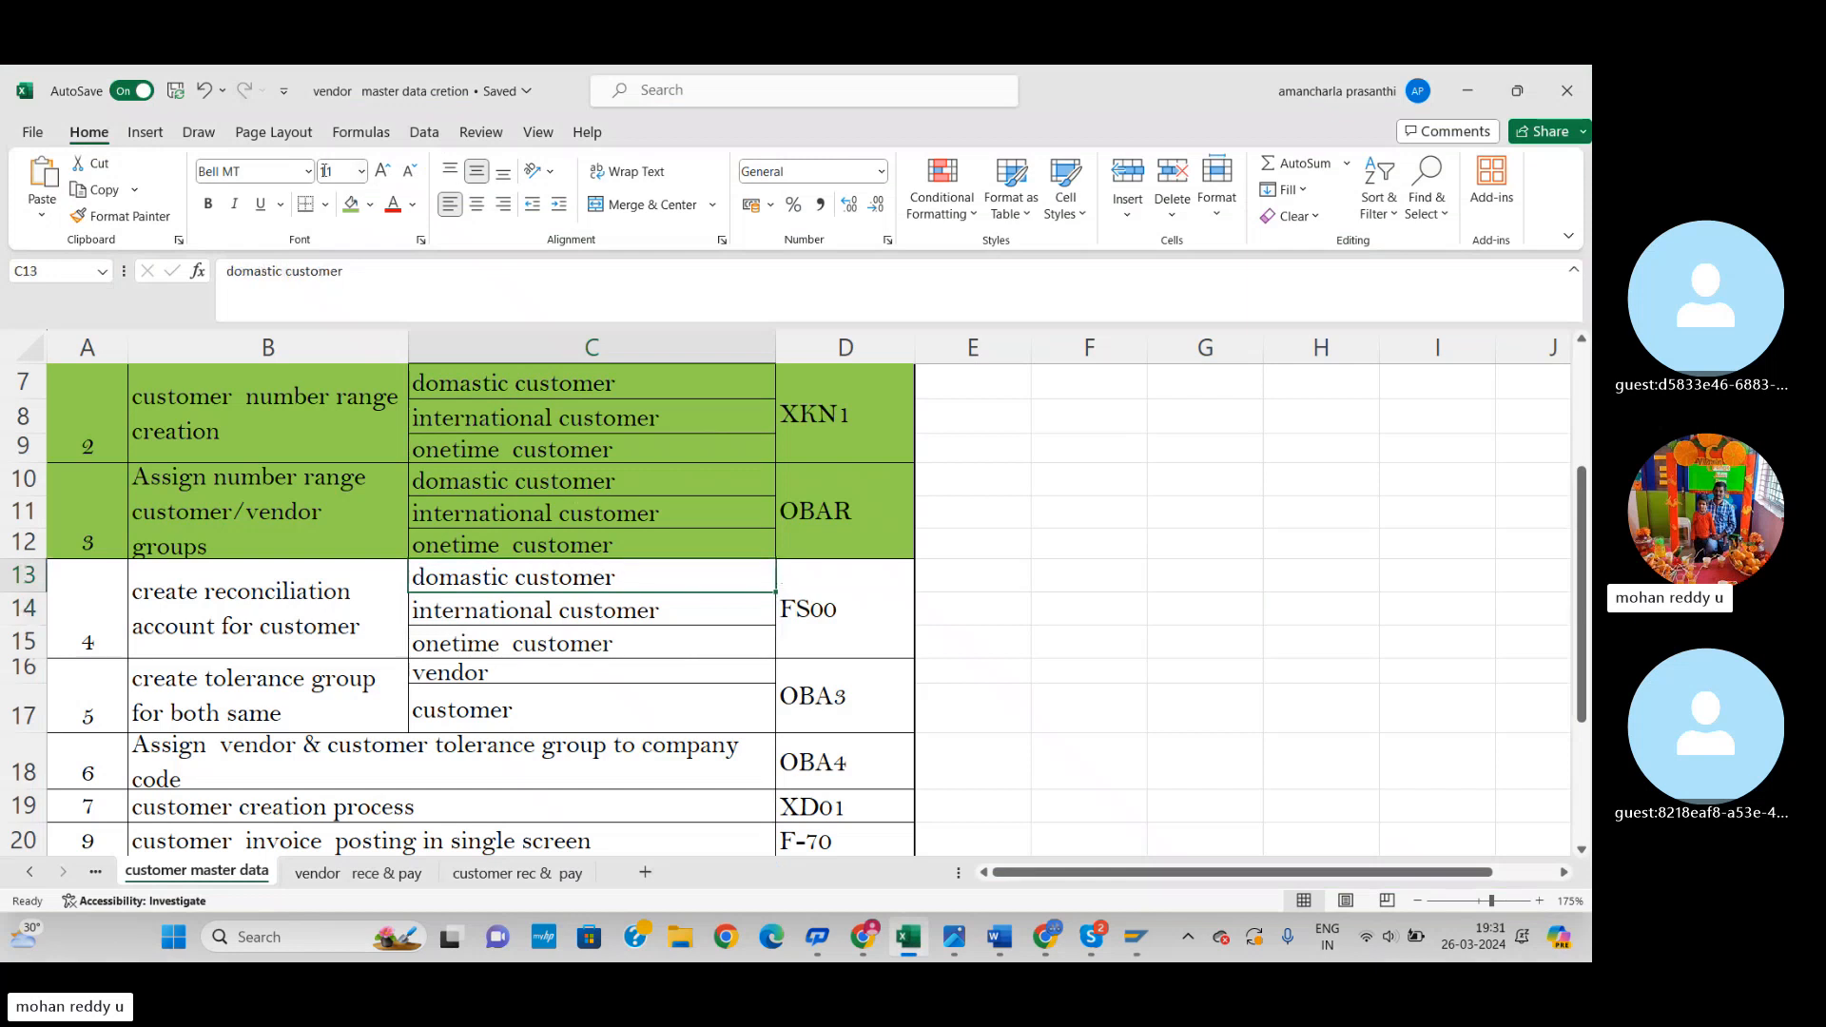
left_click(351, 201)
key("alt+Tab")
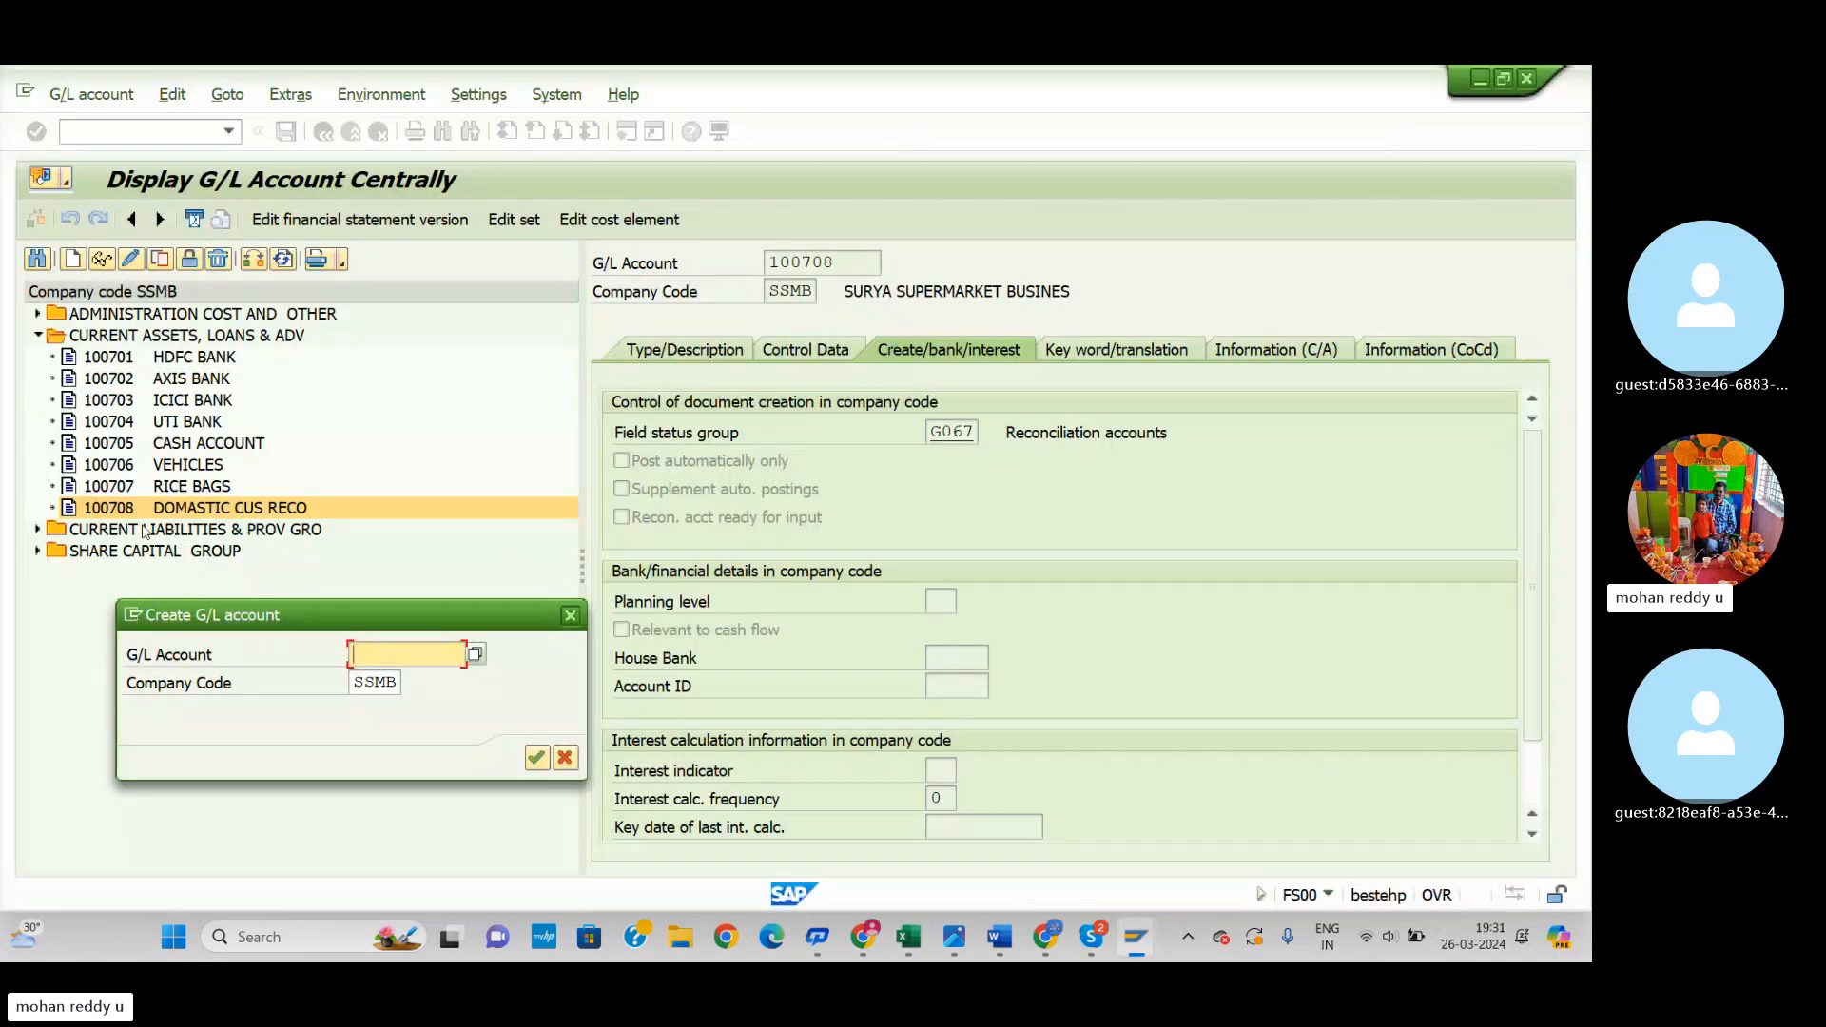
Step: Start a new G/L account numbered 100709 in company code SSMB
type("100")
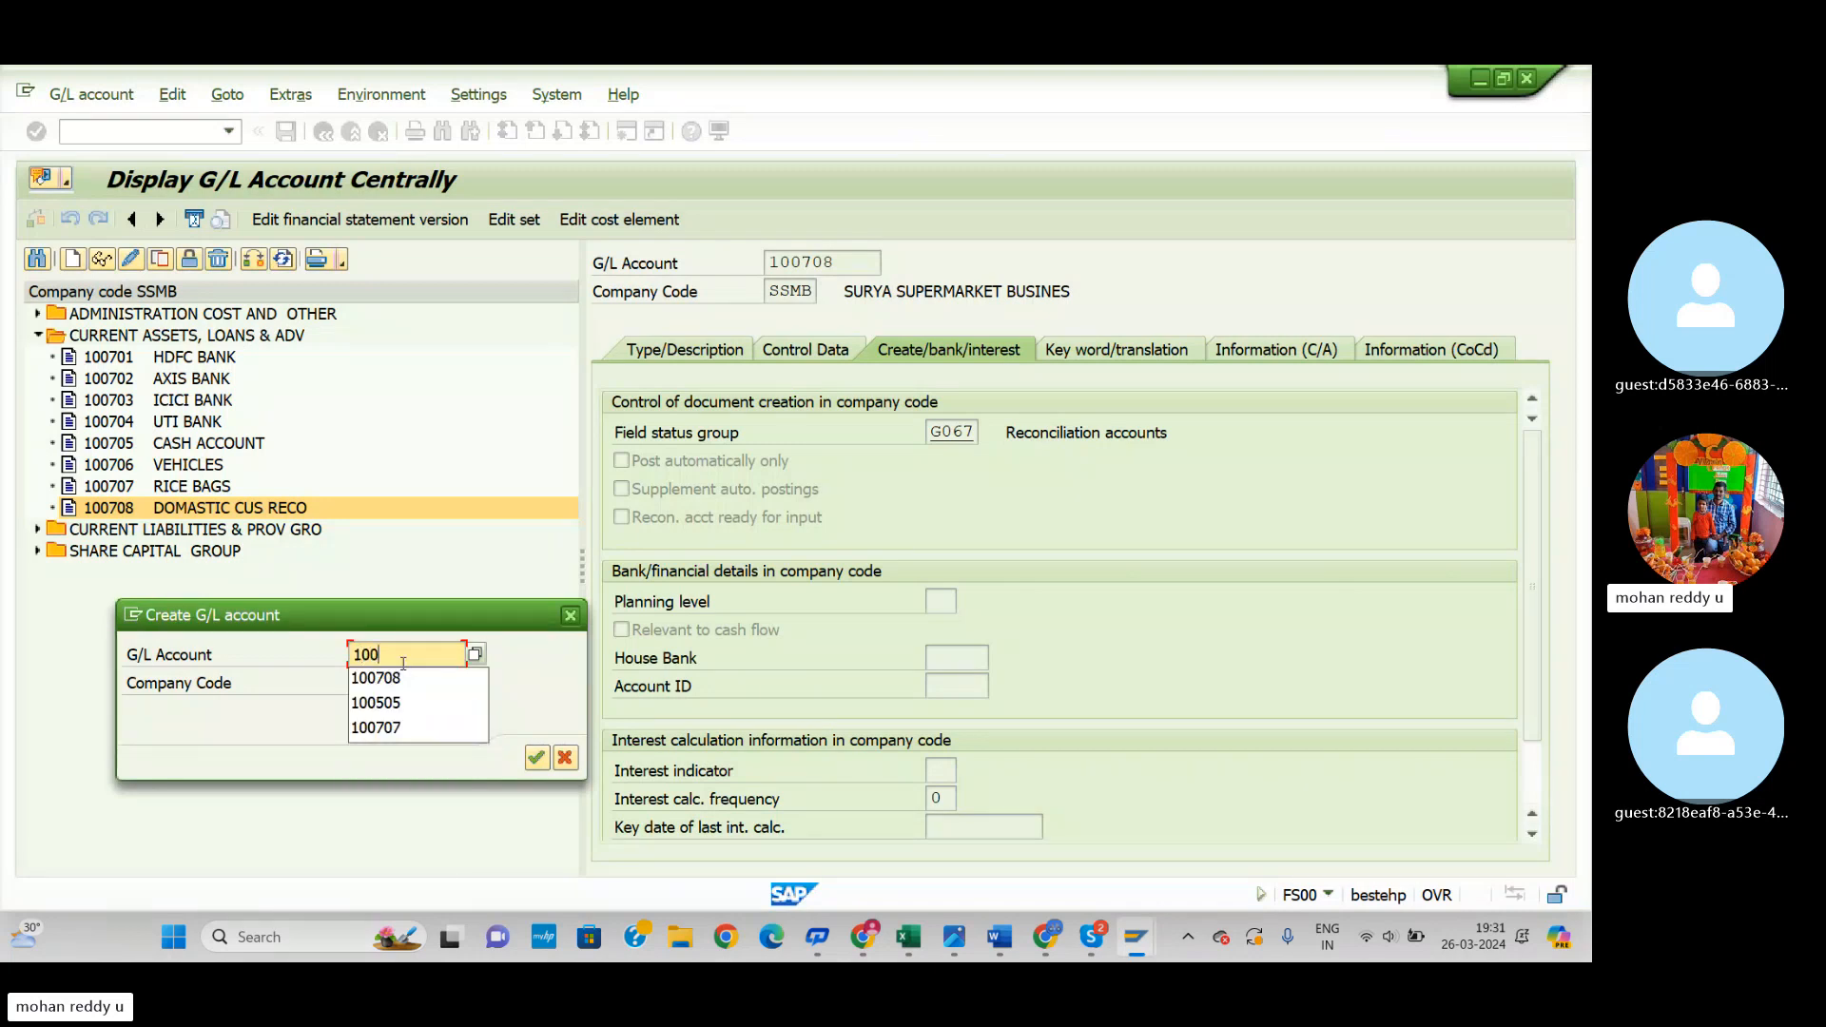
type("709")
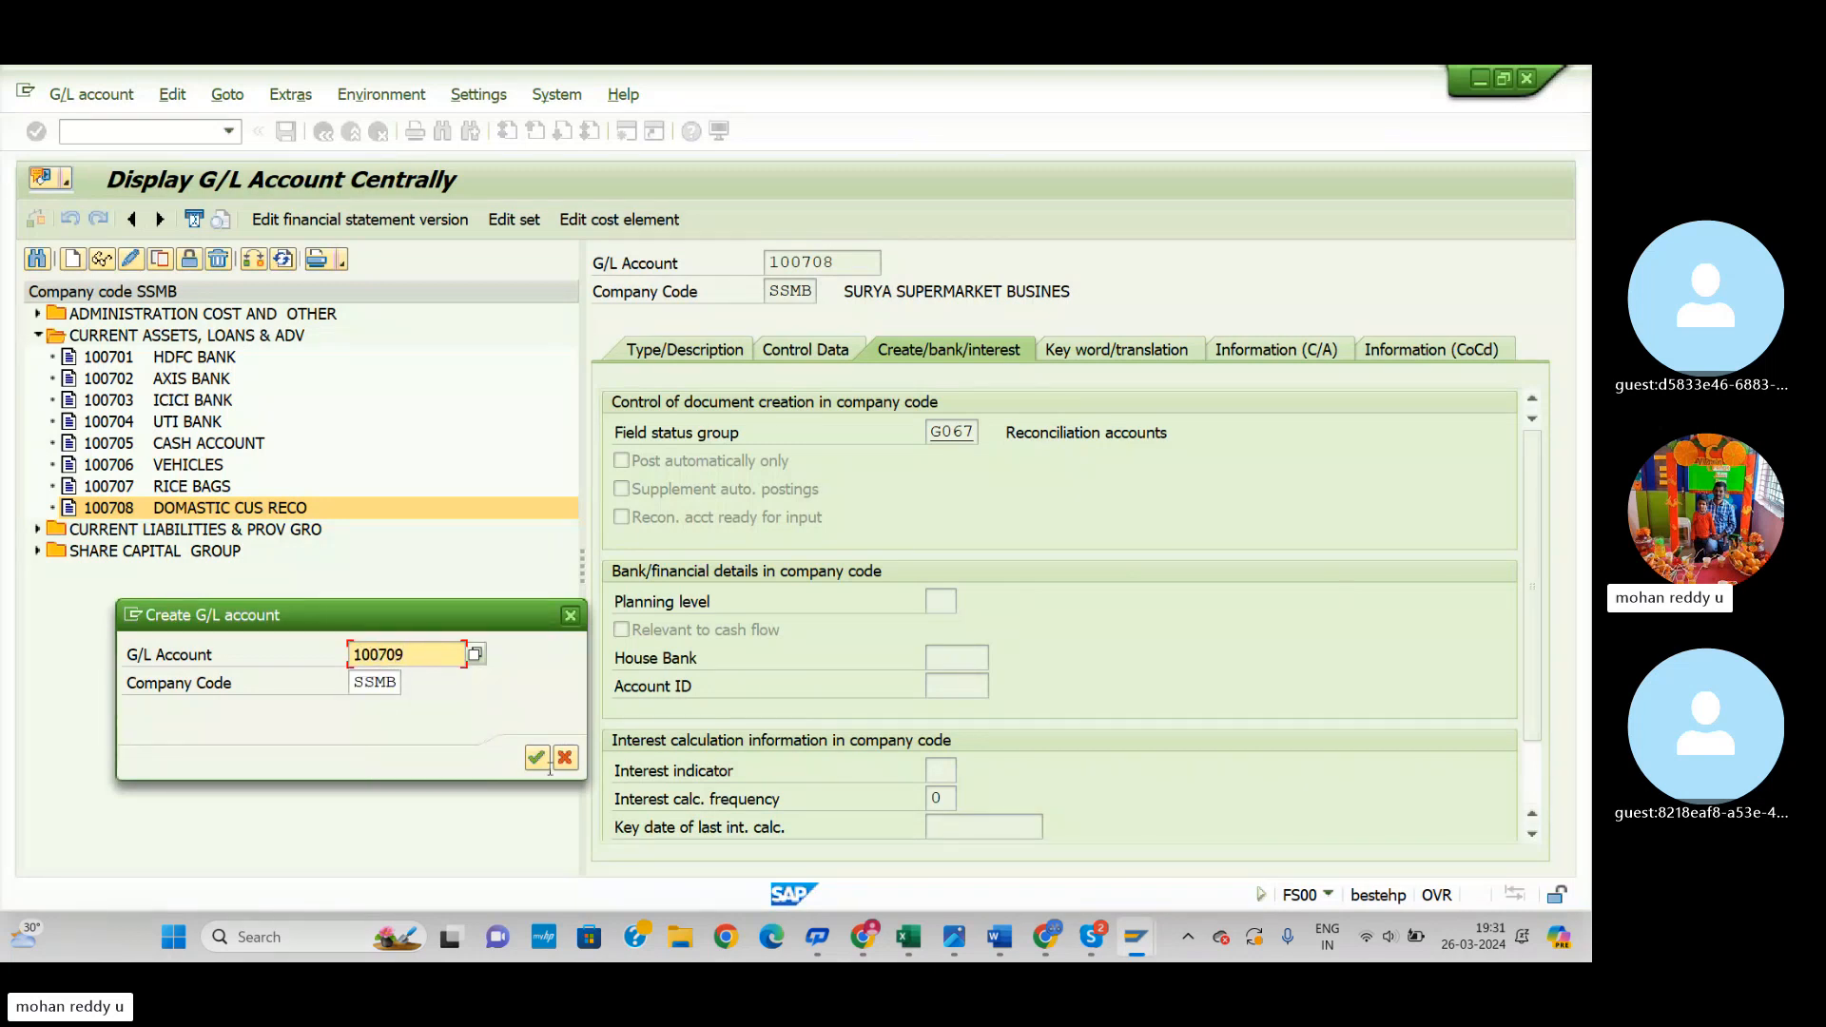
left_click(536, 758)
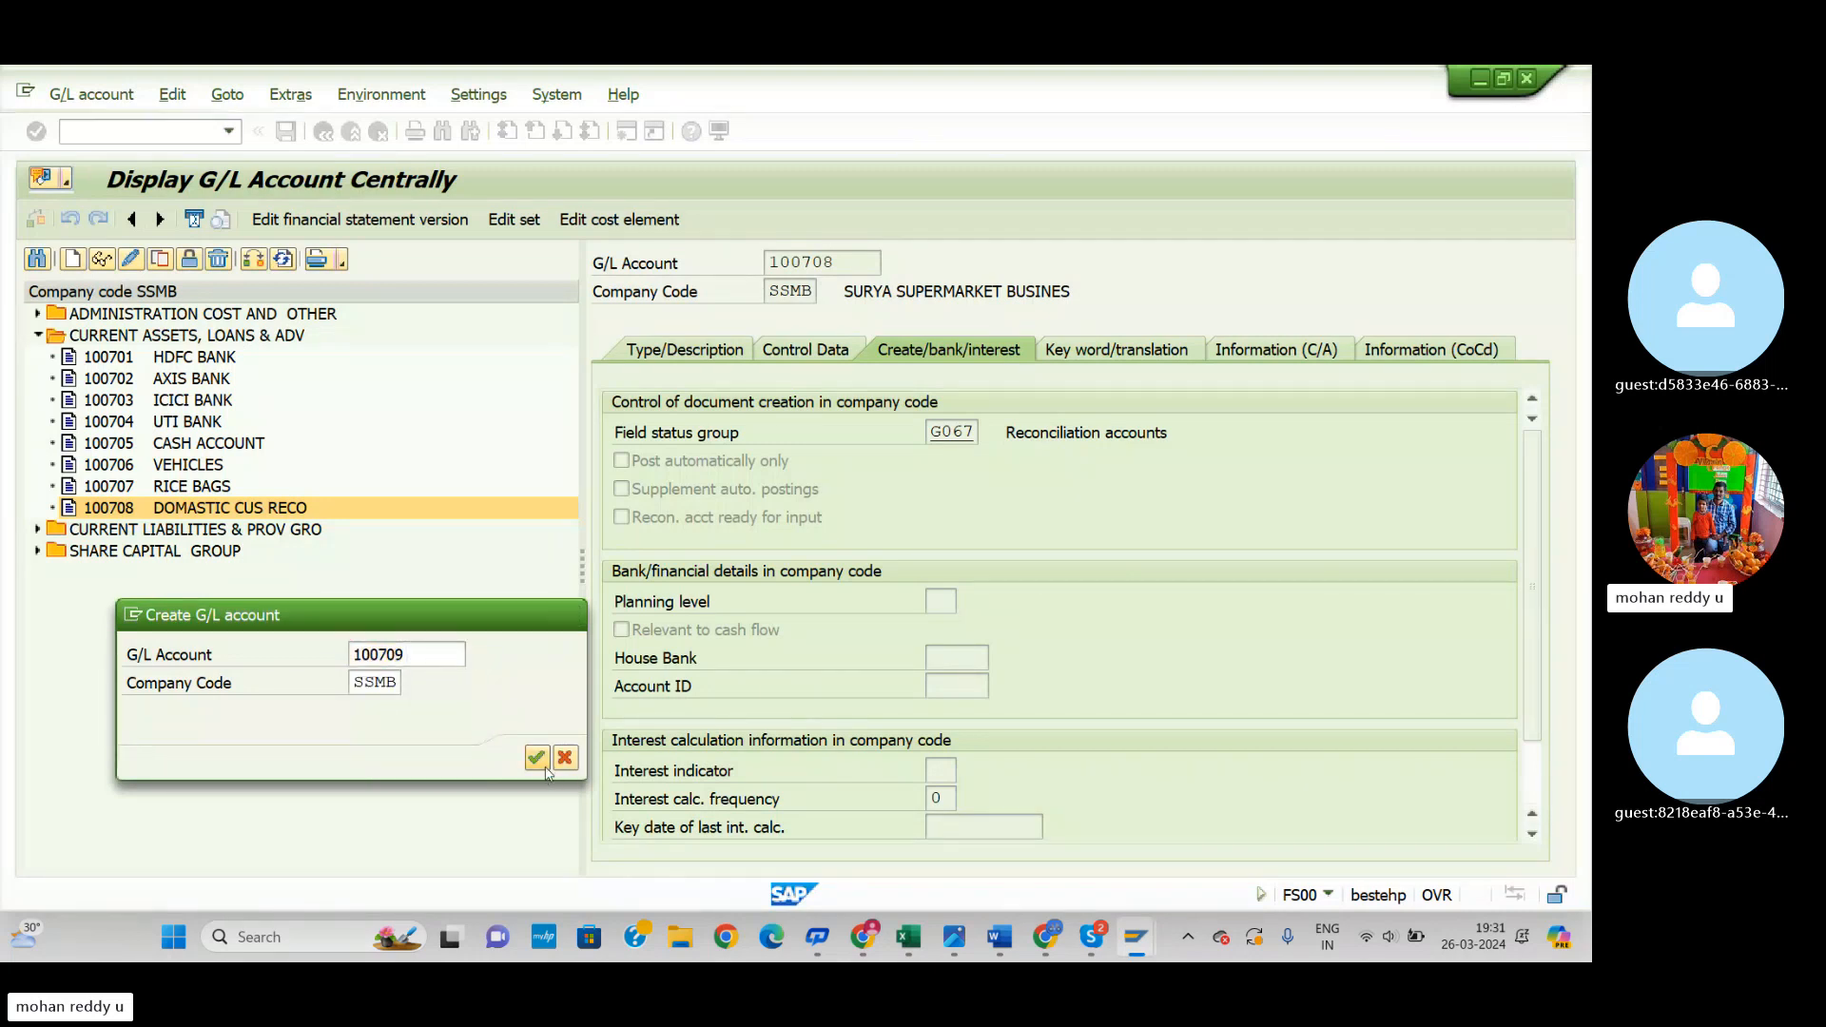
Step: Set account 100709 to account group CURRENT ASSETS, LOANS & ADV and classify it as a balance sheet account
left_click(958, 434)
left_click(723, 352)
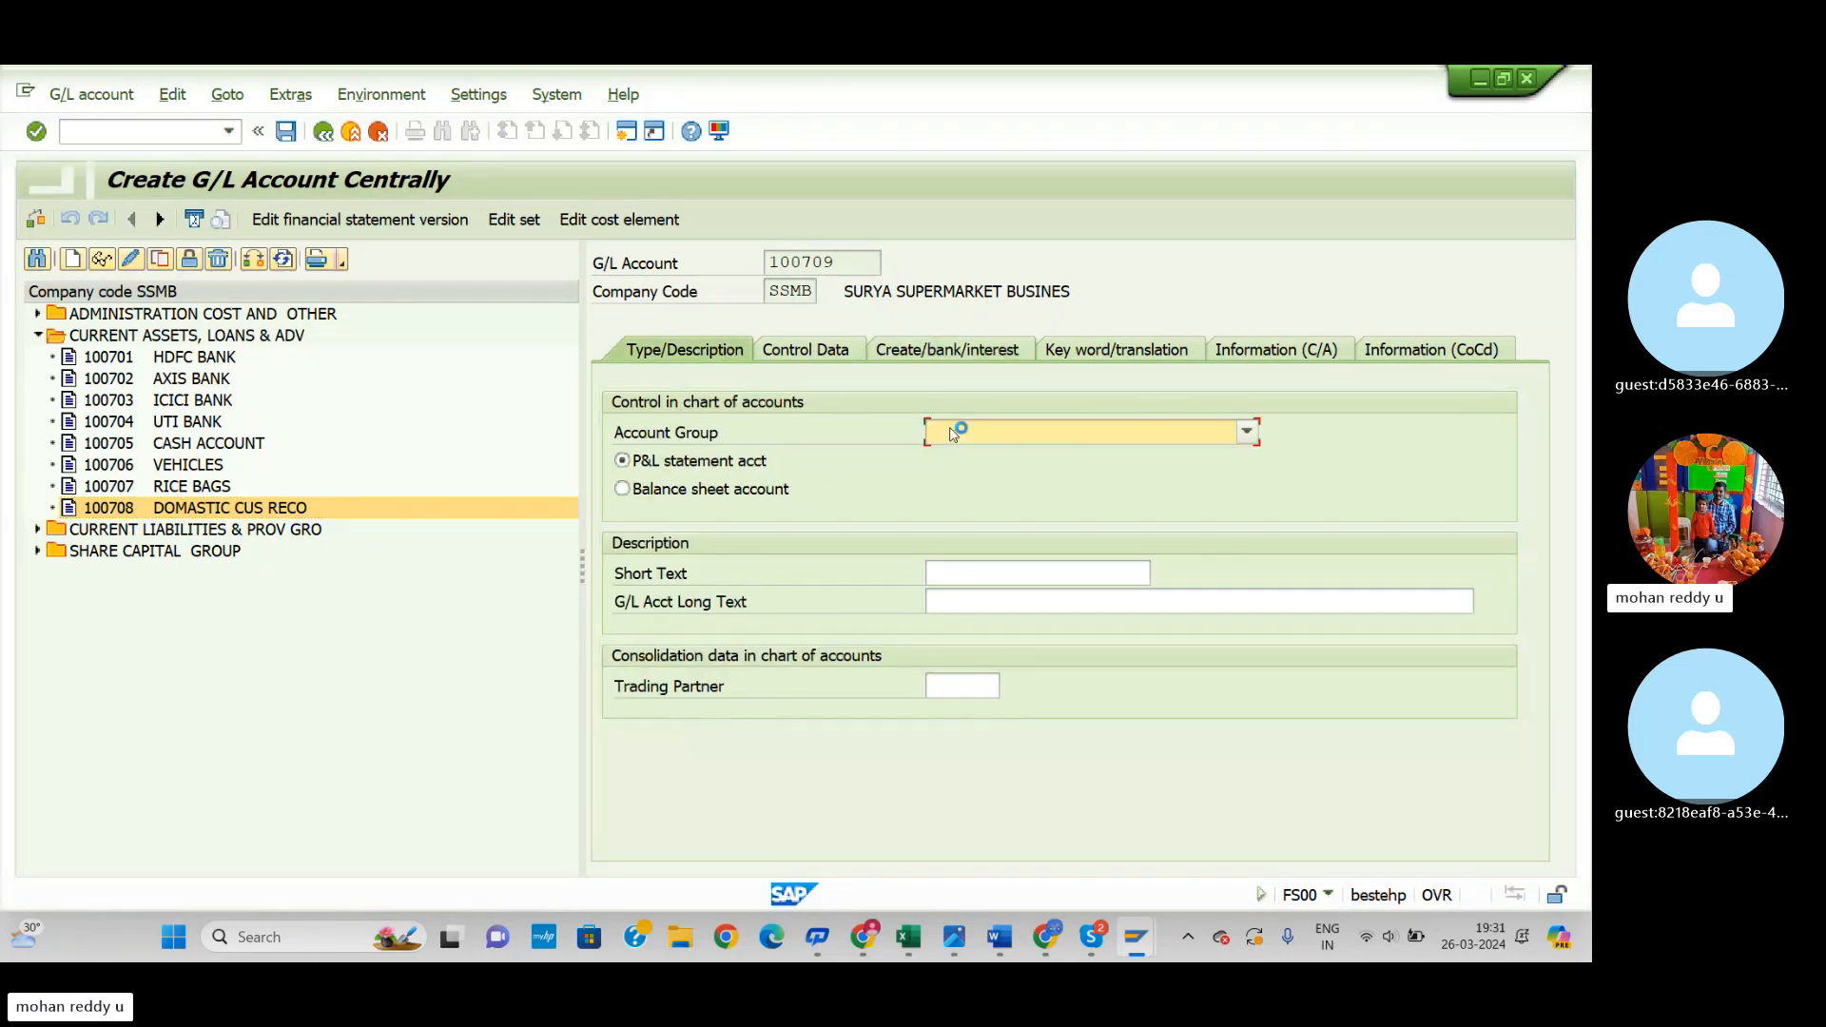
left_click(1016, 438)
left_click(1032, 507)
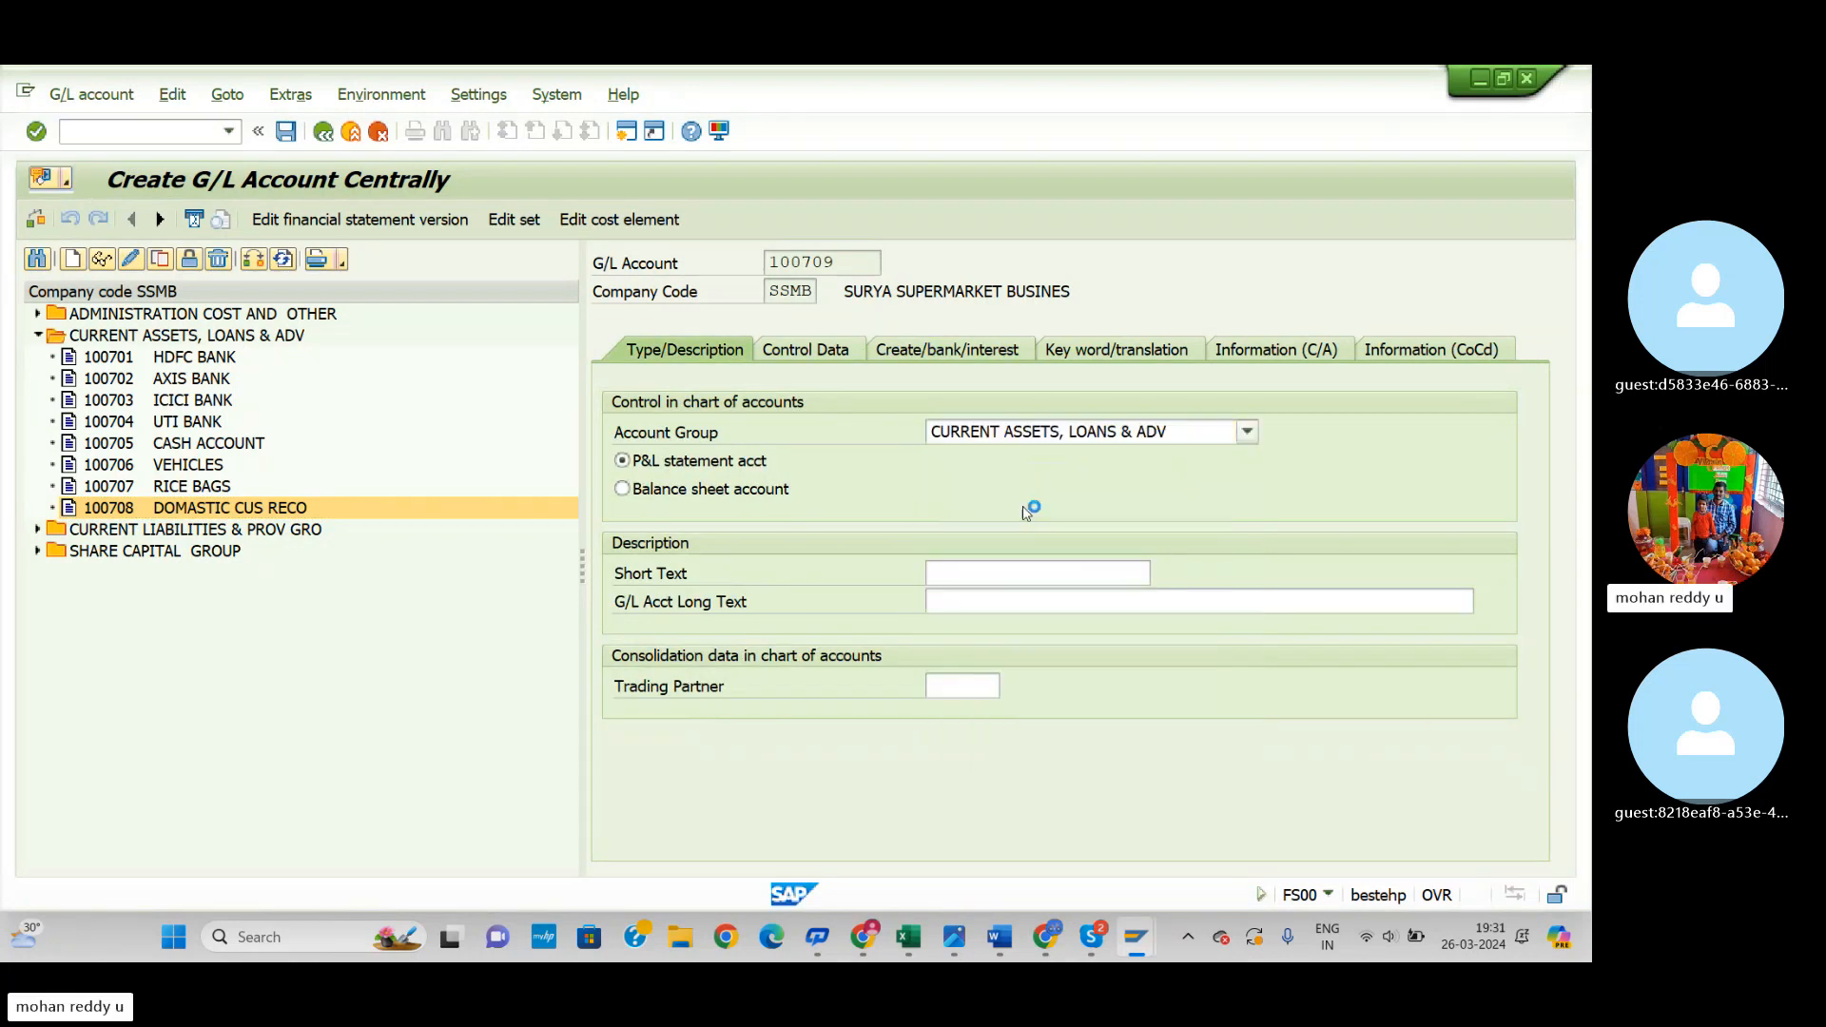
left_click(695, 491)
Step: Enter INTERNATIONA CUS REC as the short text of G/L account 100709
left_click(973, 569)
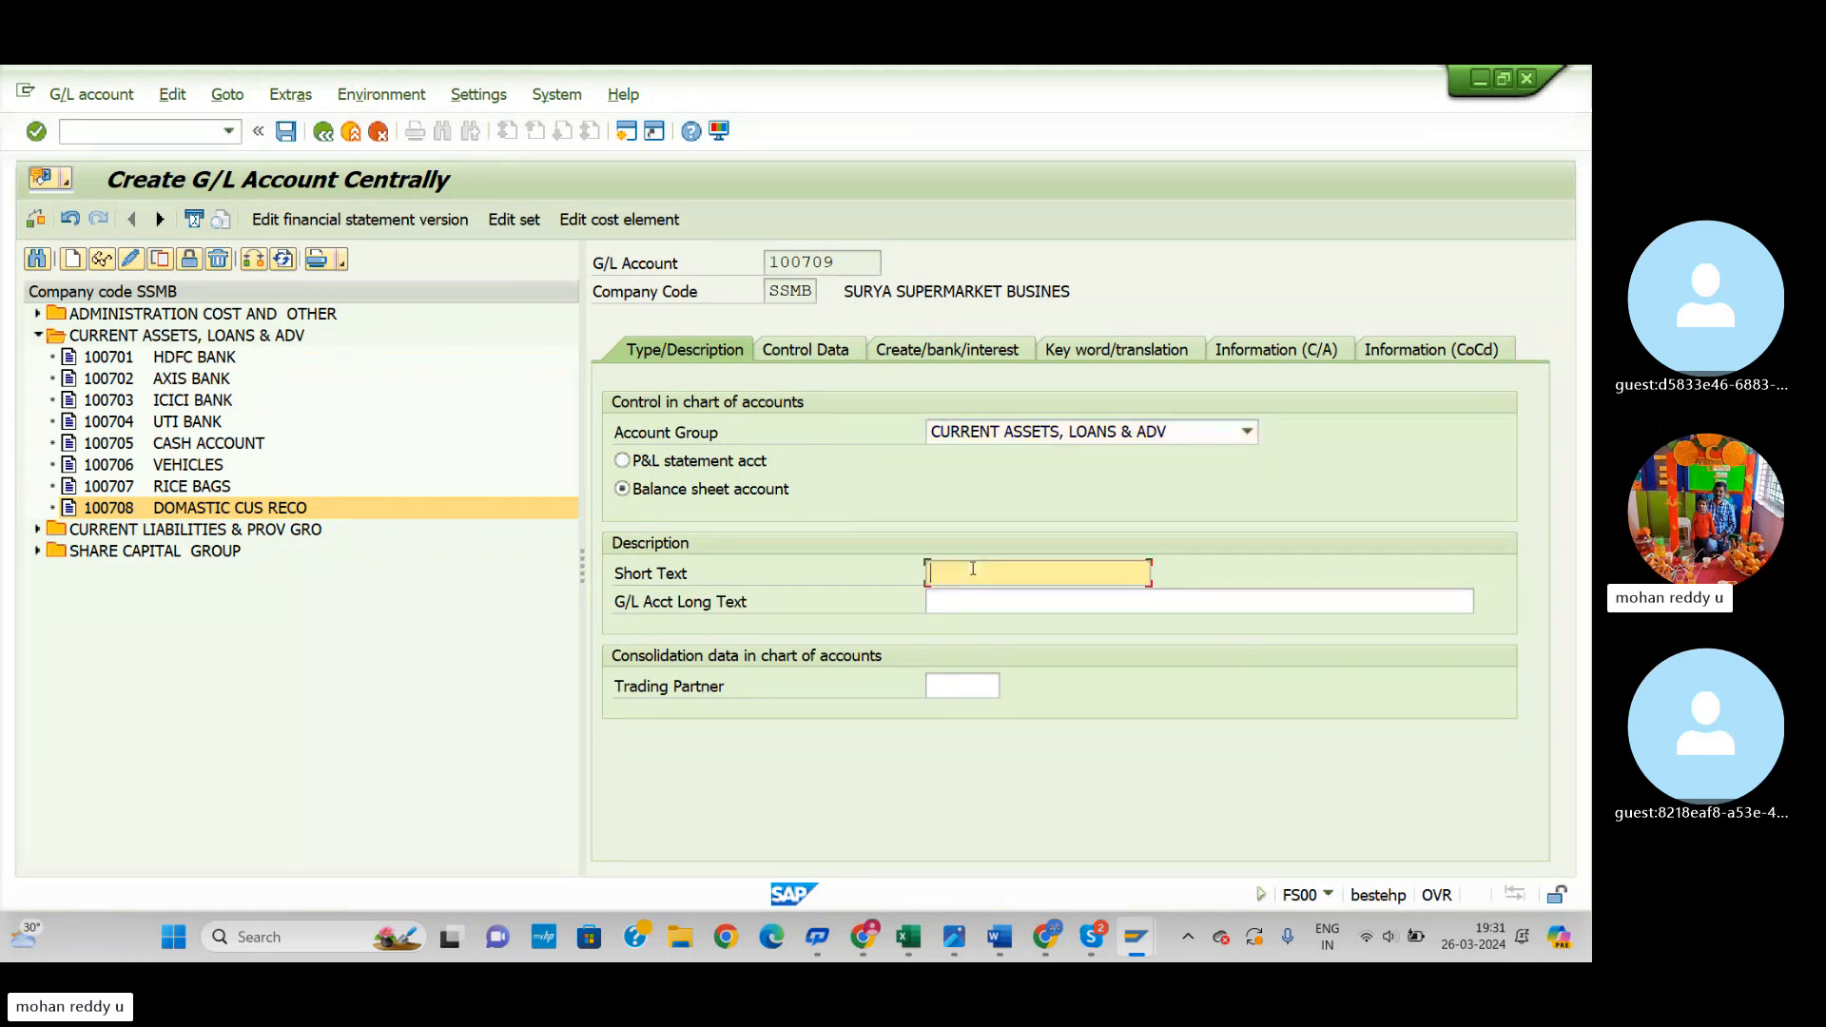
type("INTER")
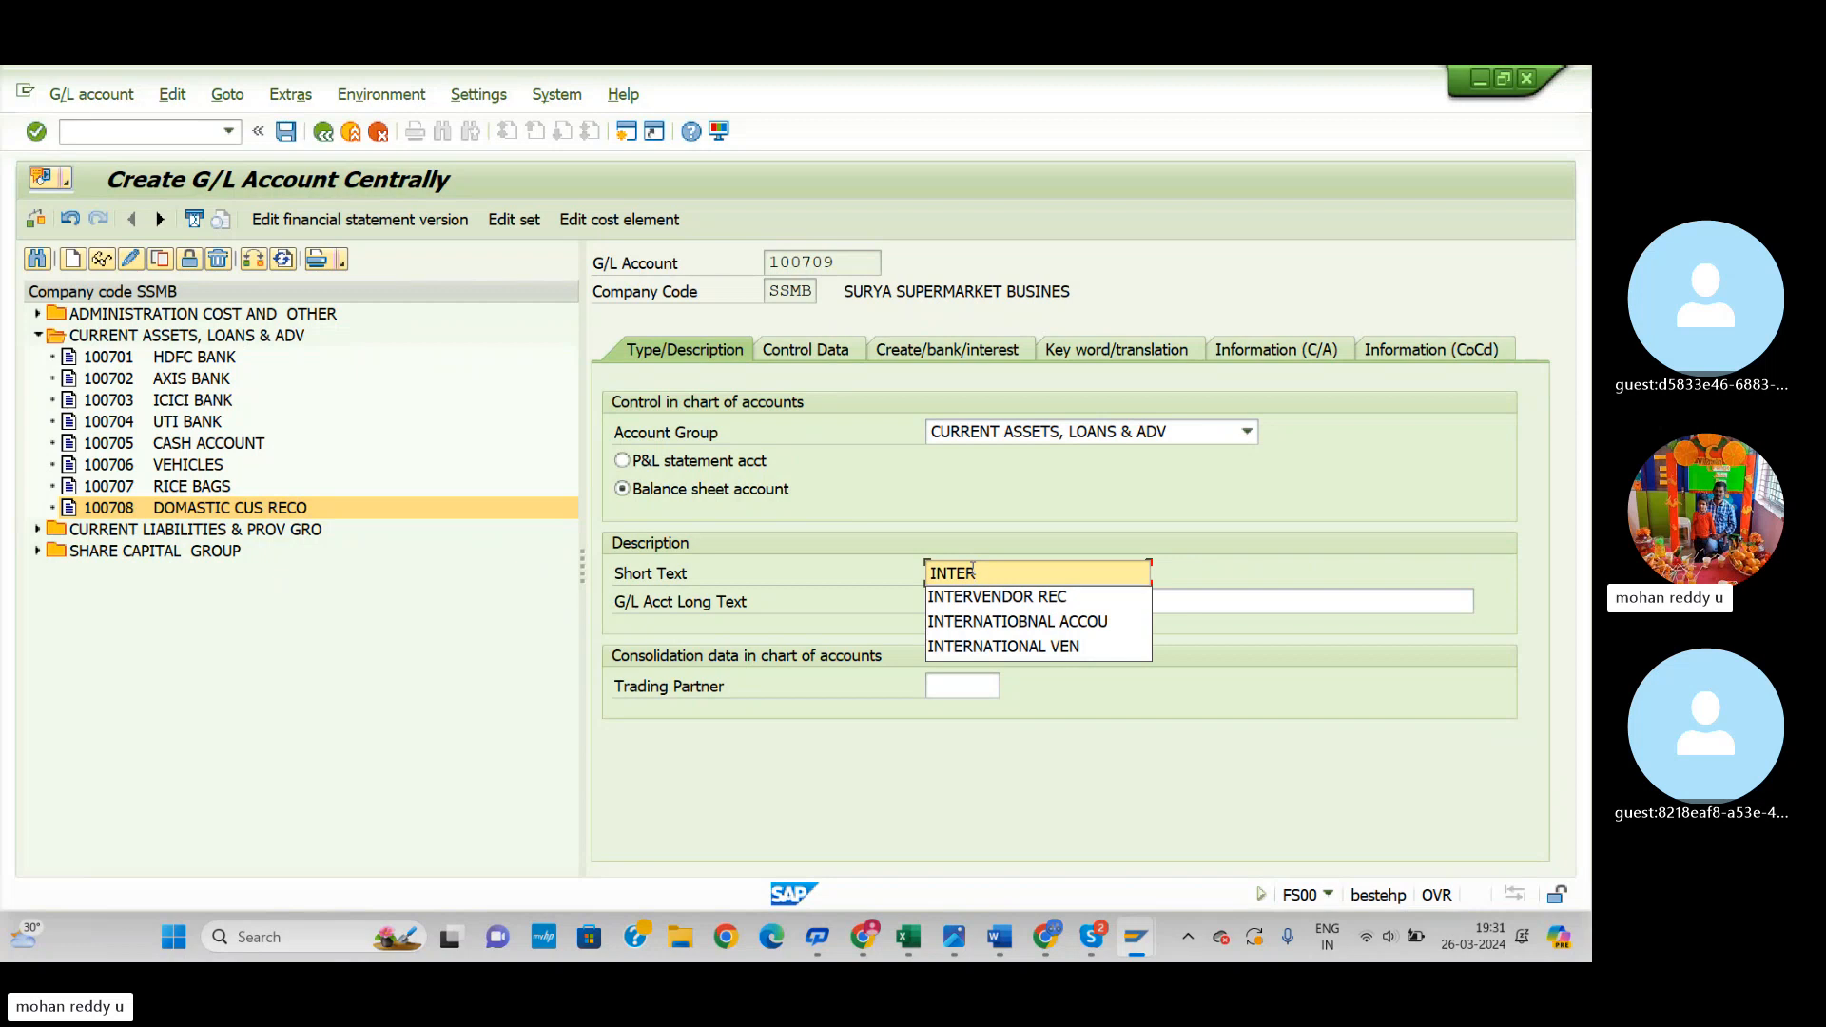
type("NATIONA")
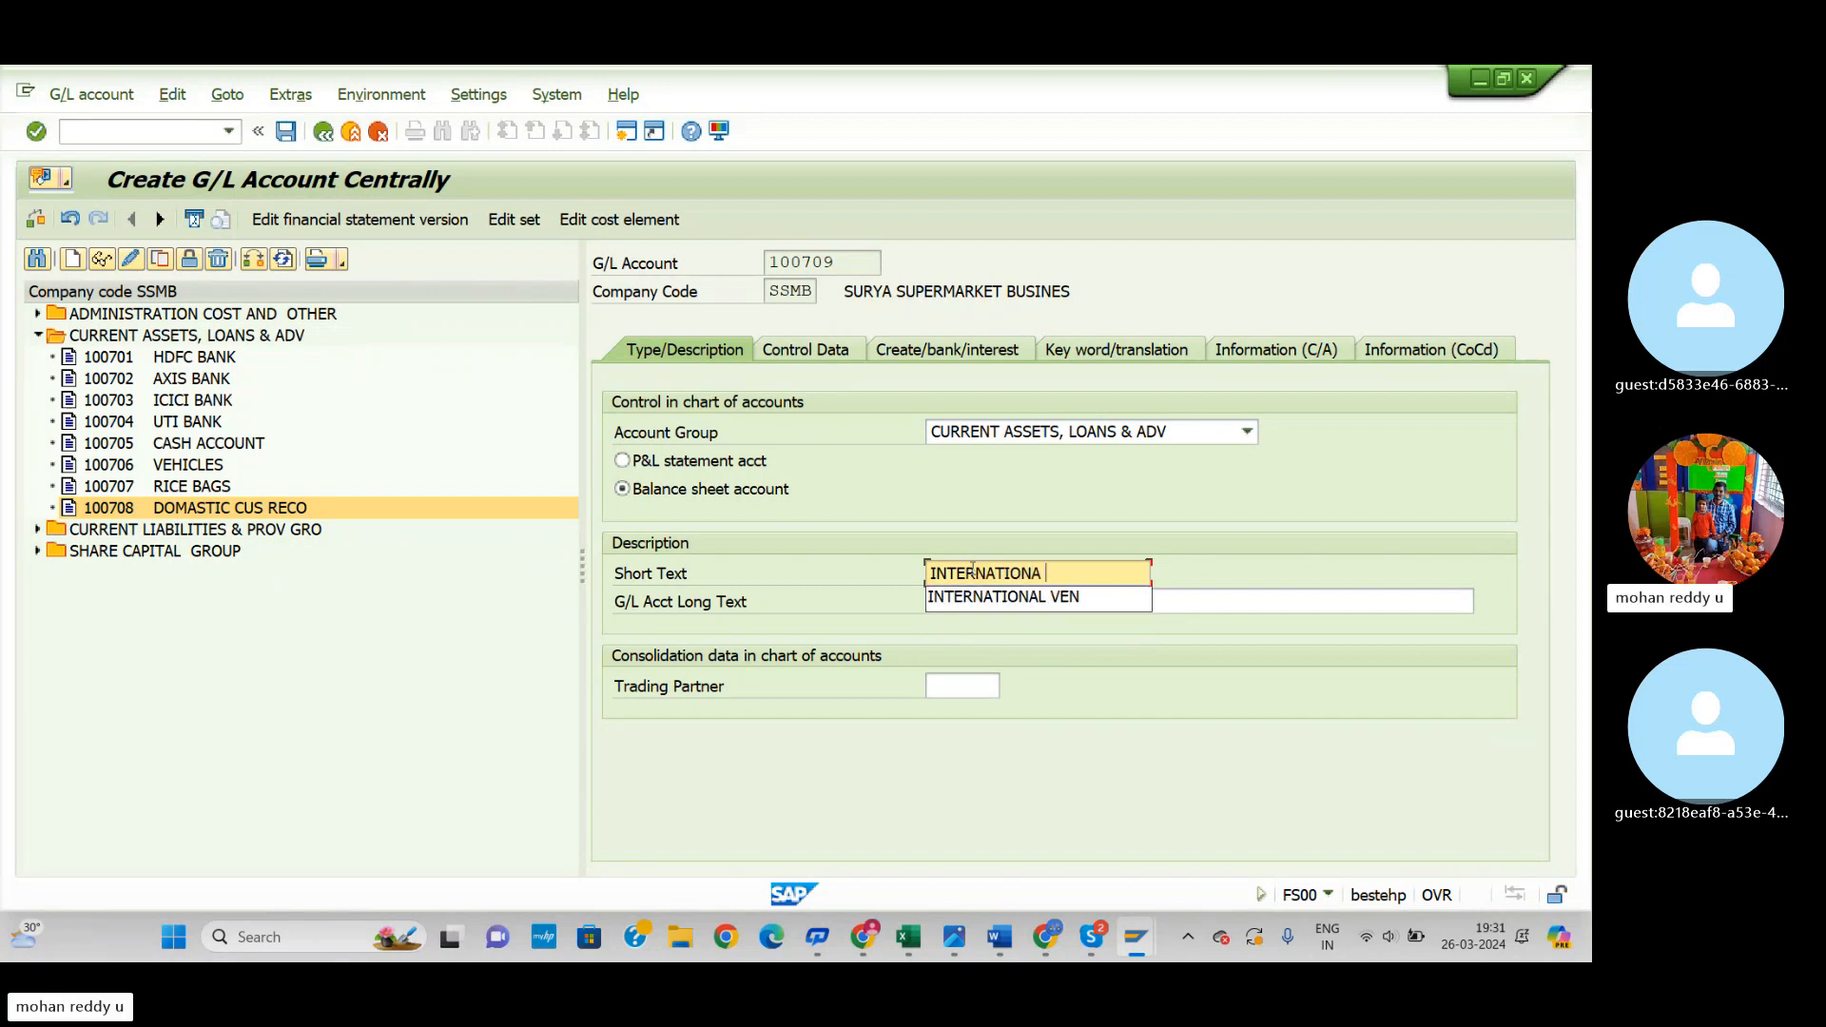
type(" CUS REC")
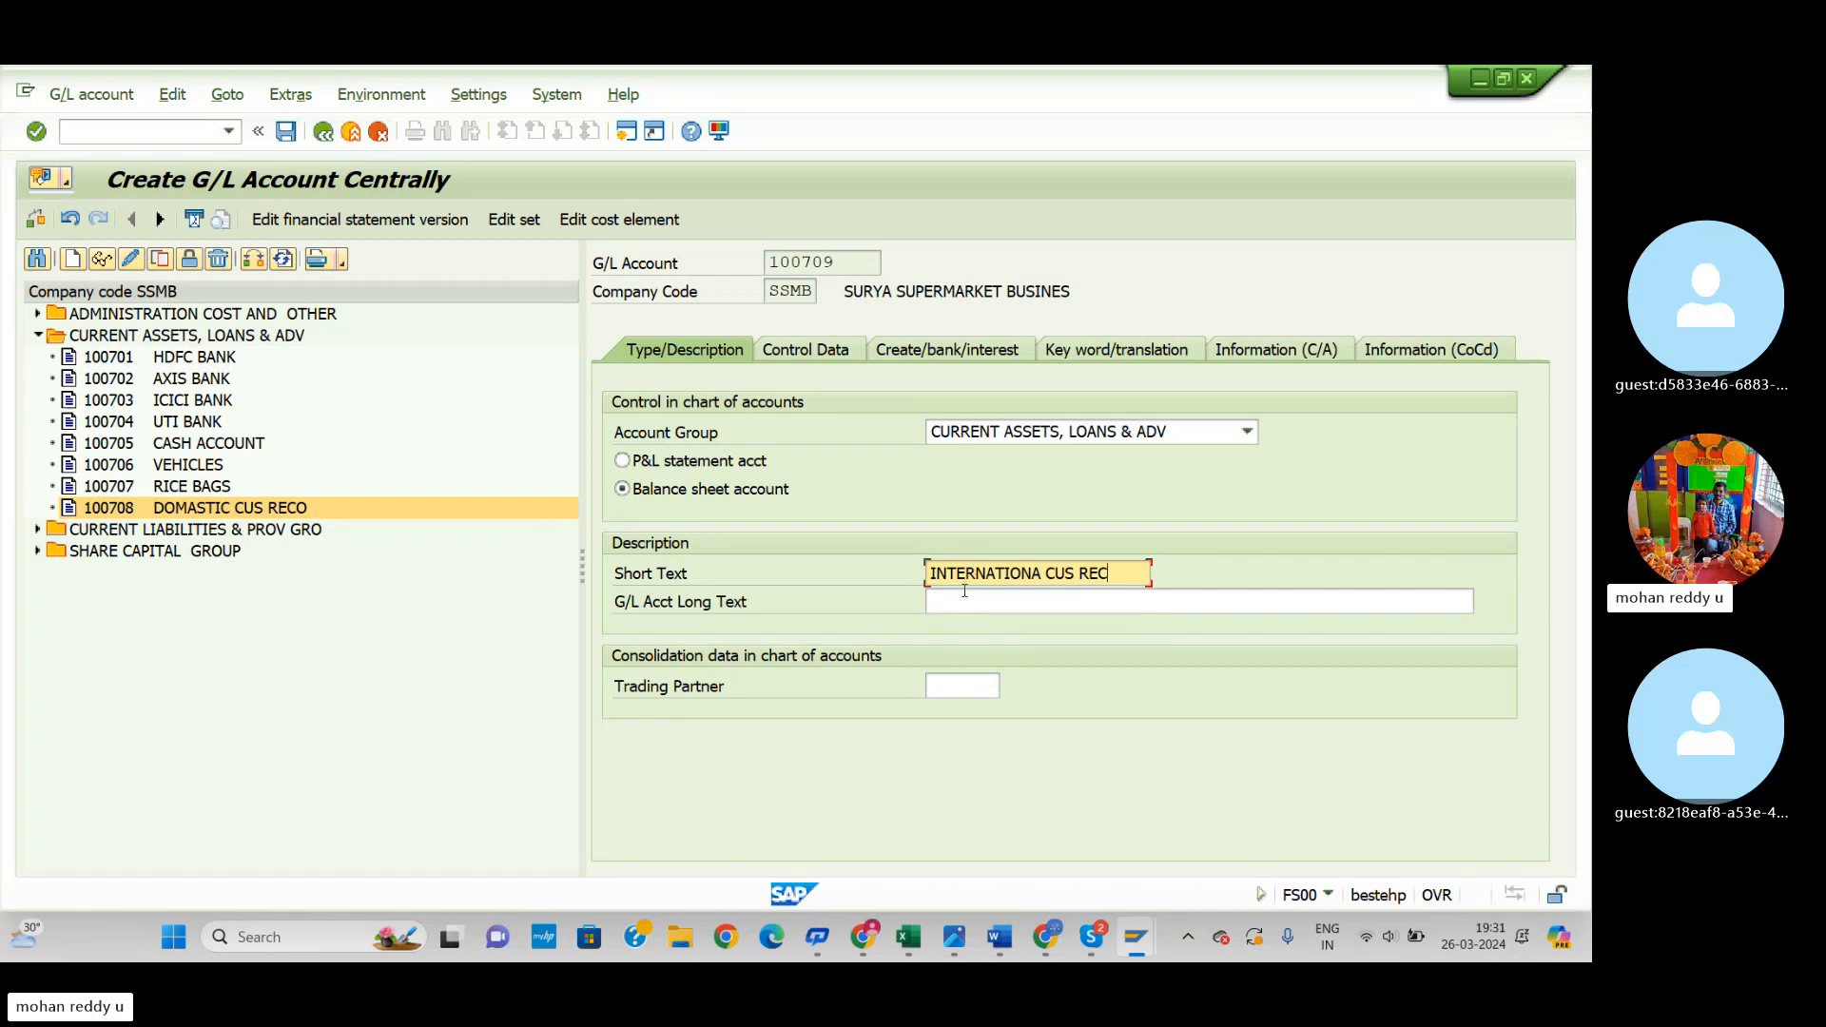
Step: Enter INTERNATION CUSTOMER RECON ACCOUNT as the long text of G/L account 100709
left_click(965, 592)
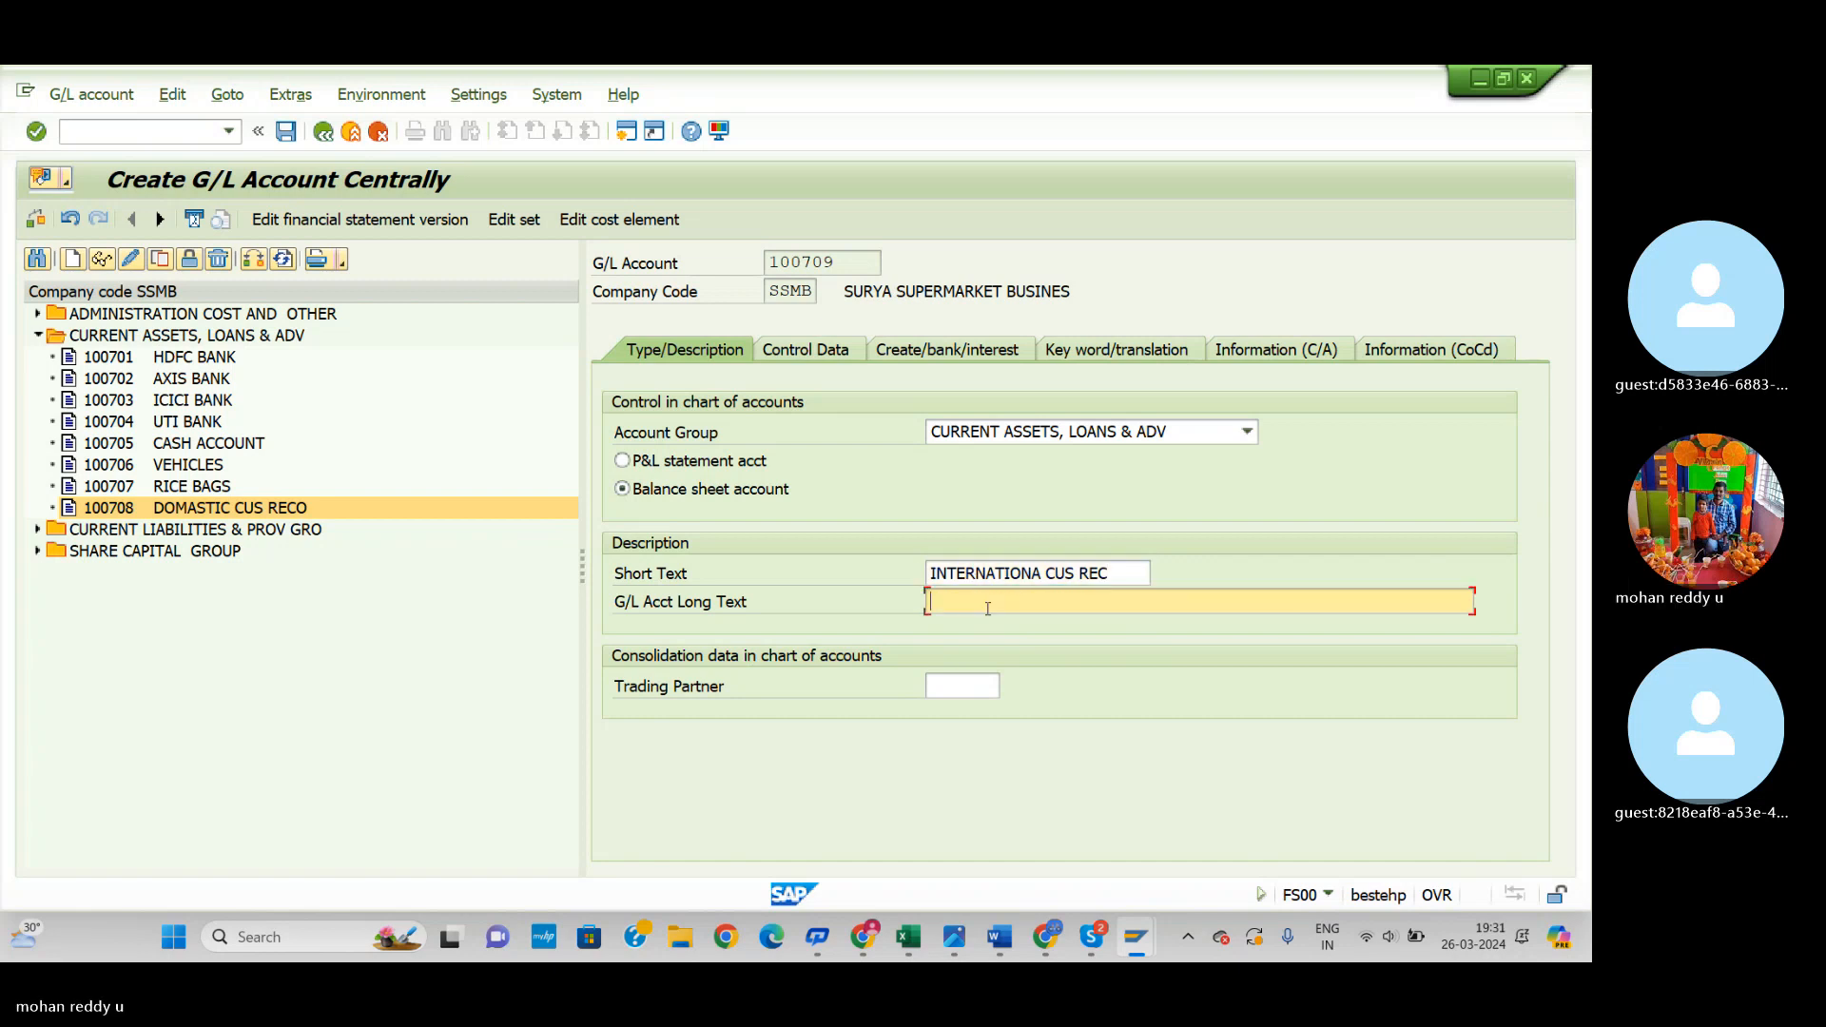
type("INTERNA")
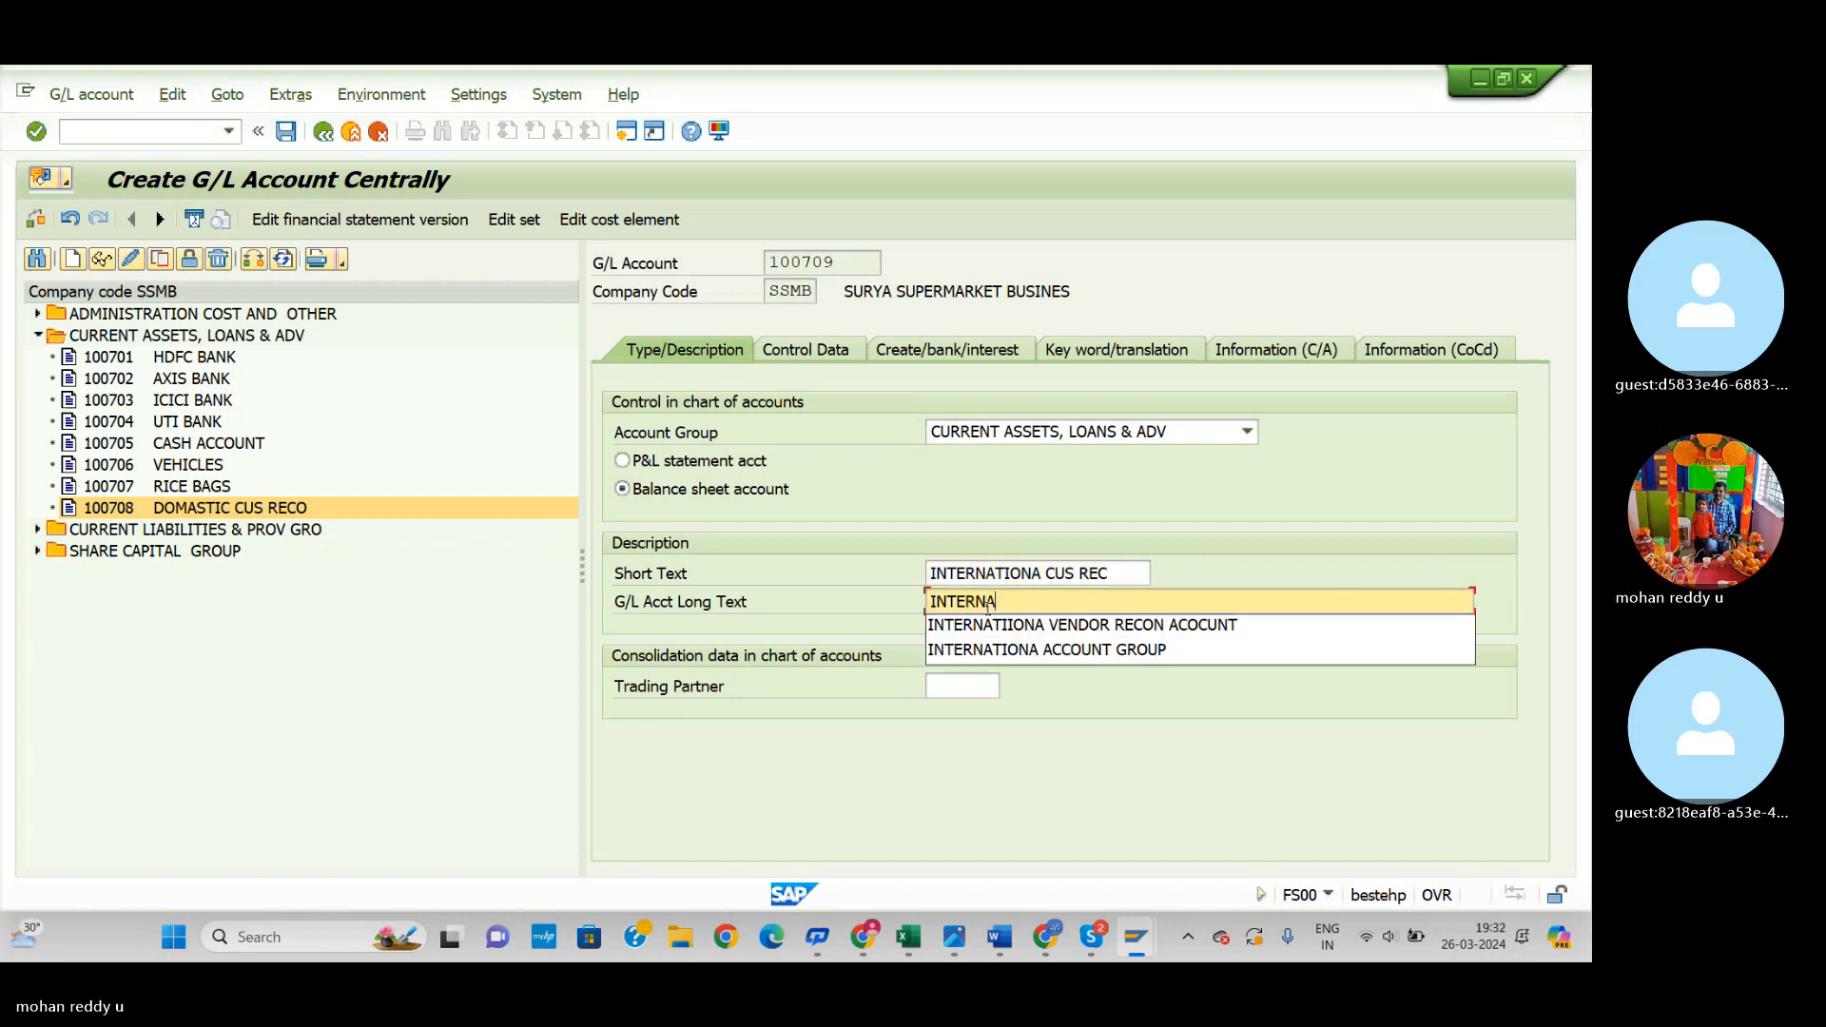
type("TION CUST")
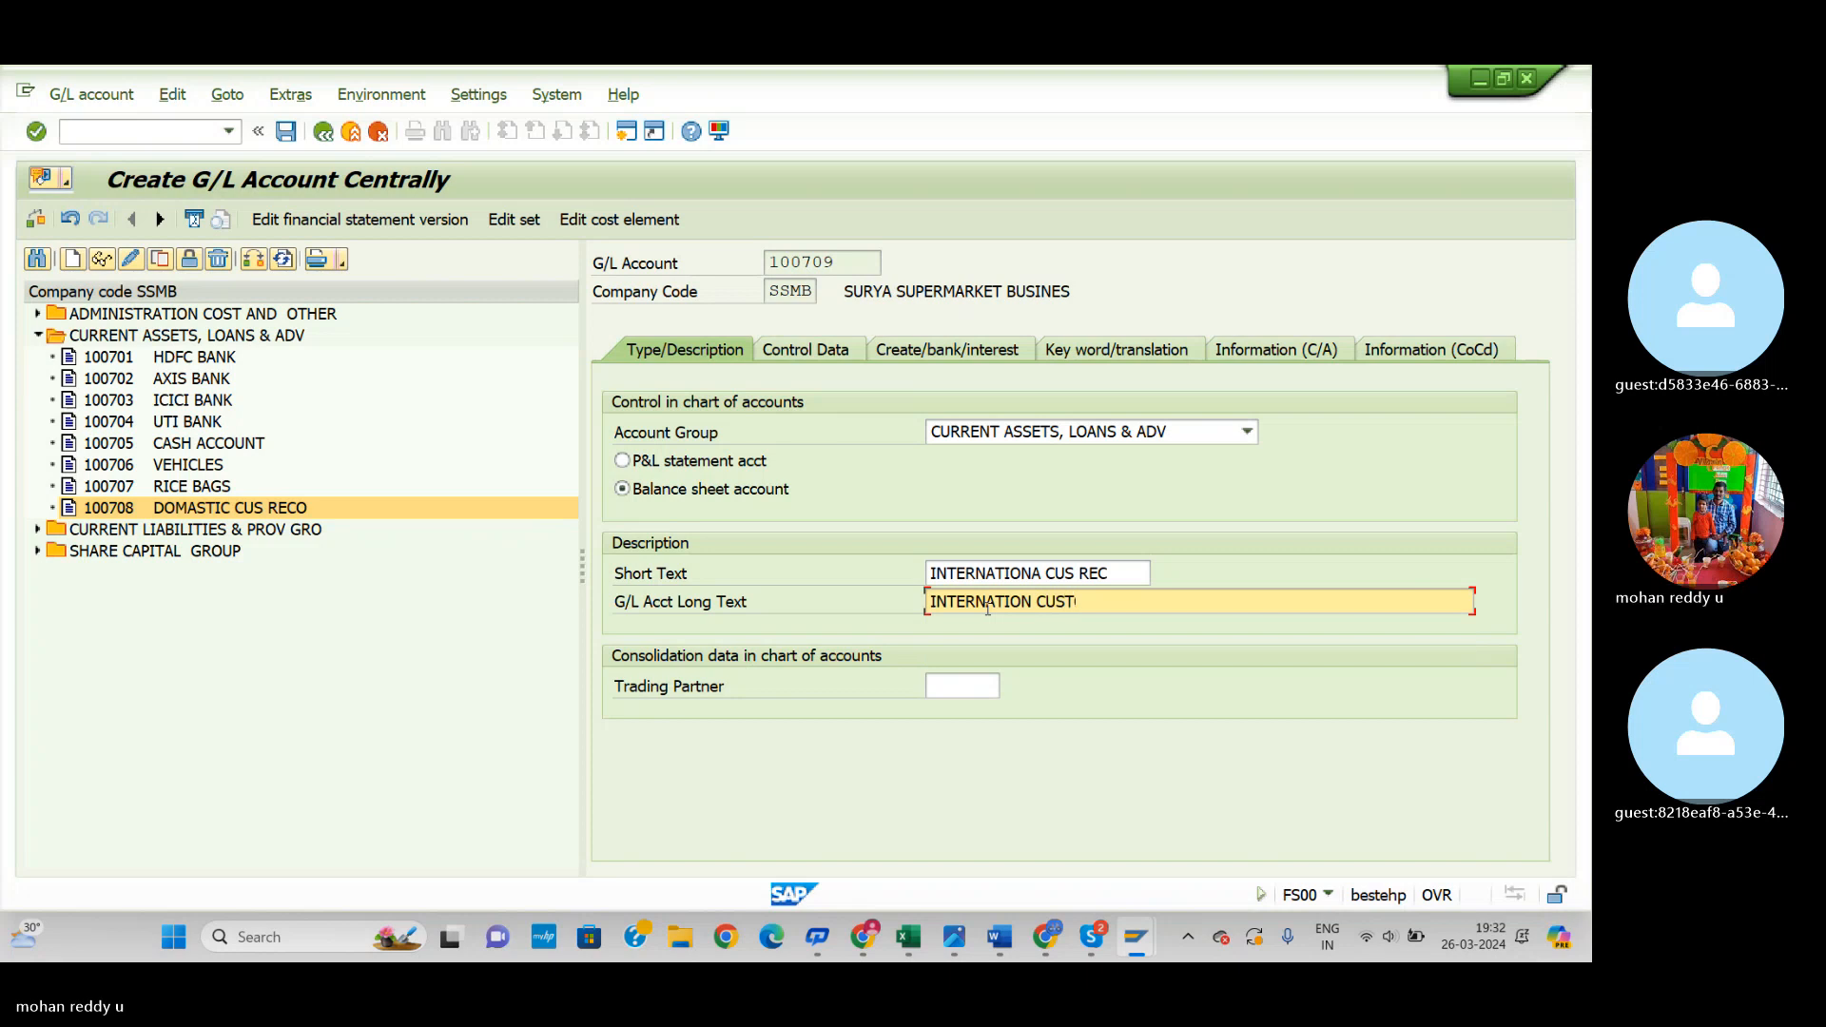
type("OMER RECON ACCOUNT")
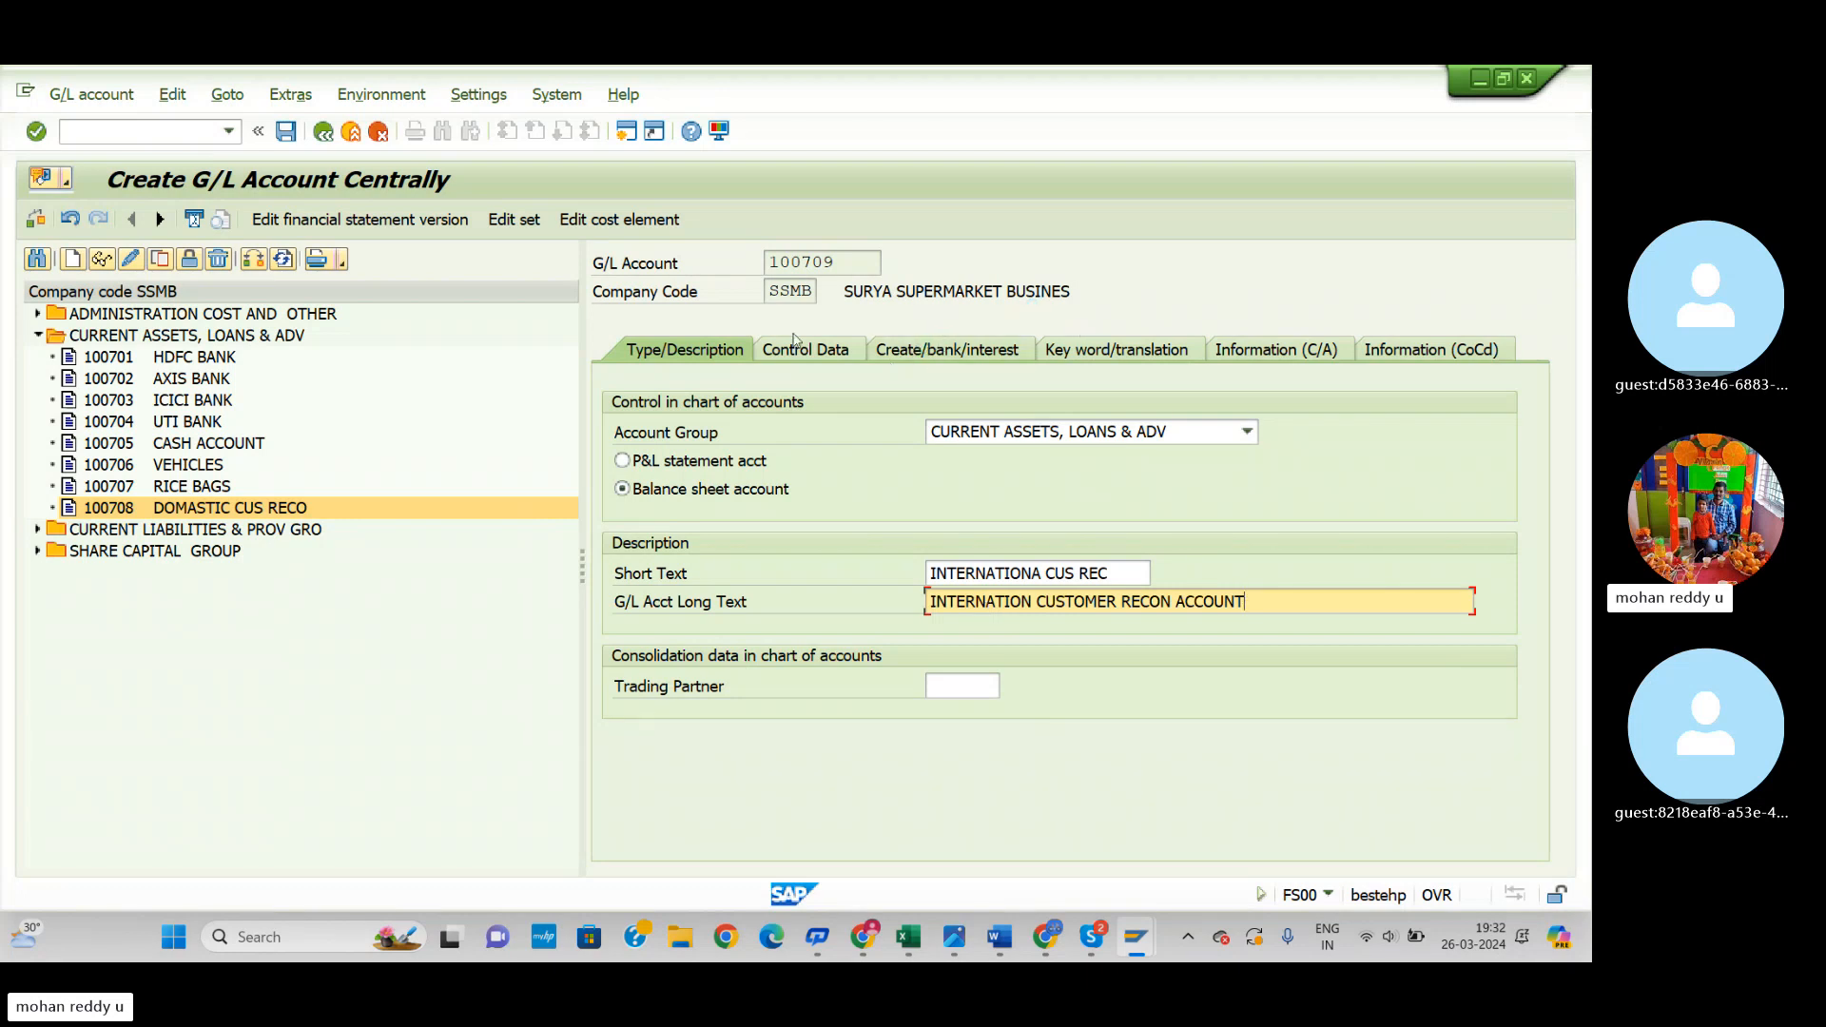
Step: In the control data of account 100709, set the reconciliation account type to Customers
left_click(808, 352)
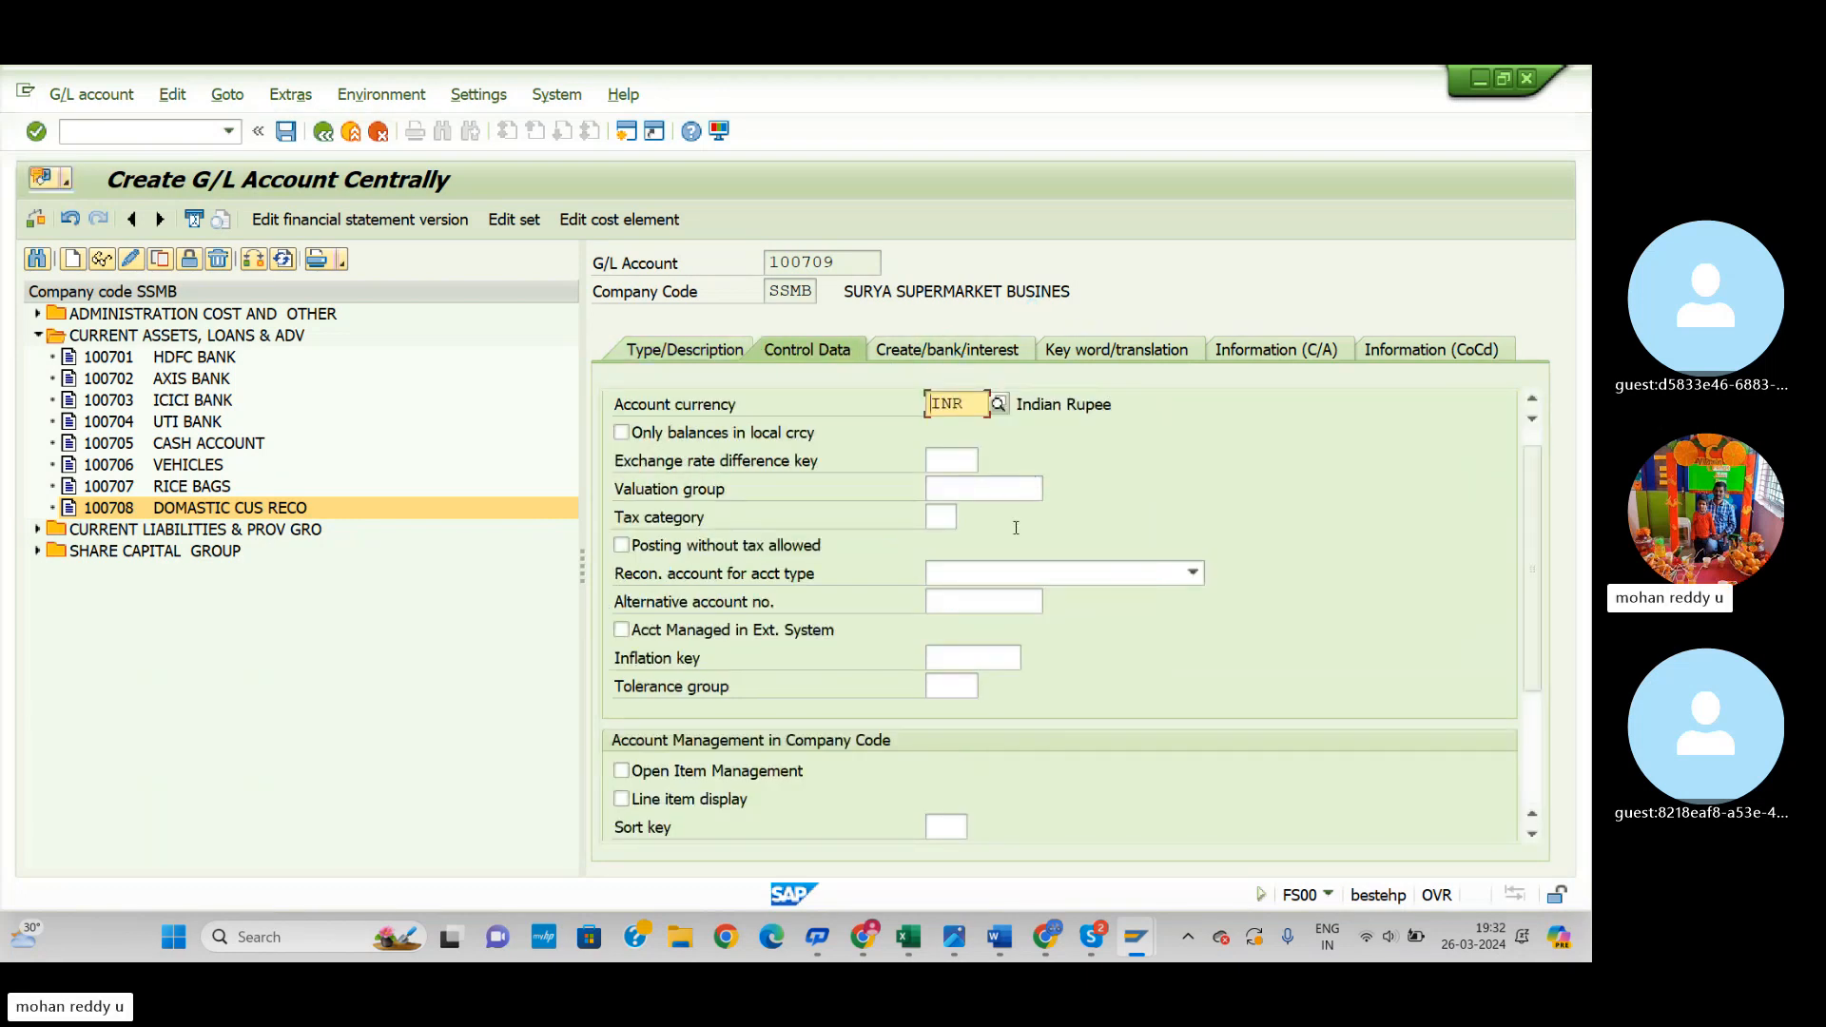
left_click(1040, 573)
left_click(1010, 624)
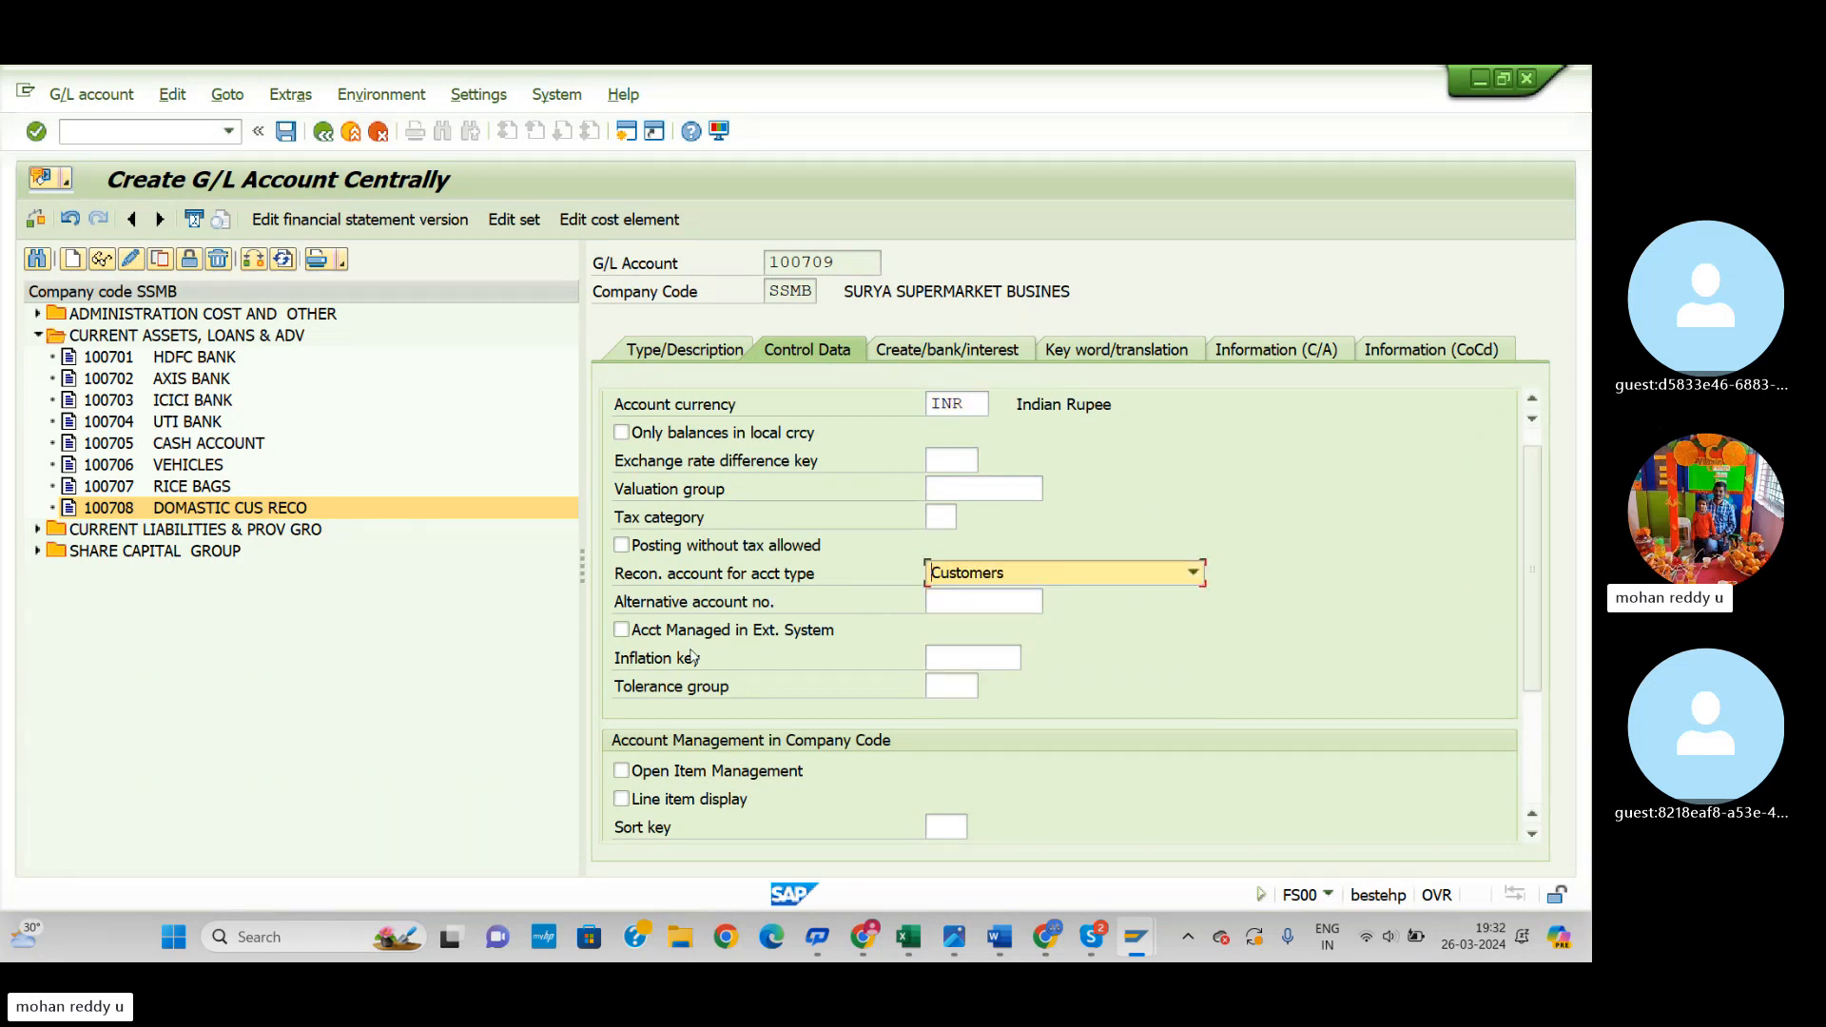
Step: Enable line item display for account 100709 and set its sort key to 001 Posting date
scroll(681, 775, "down", 1)
left_click(621, 714)
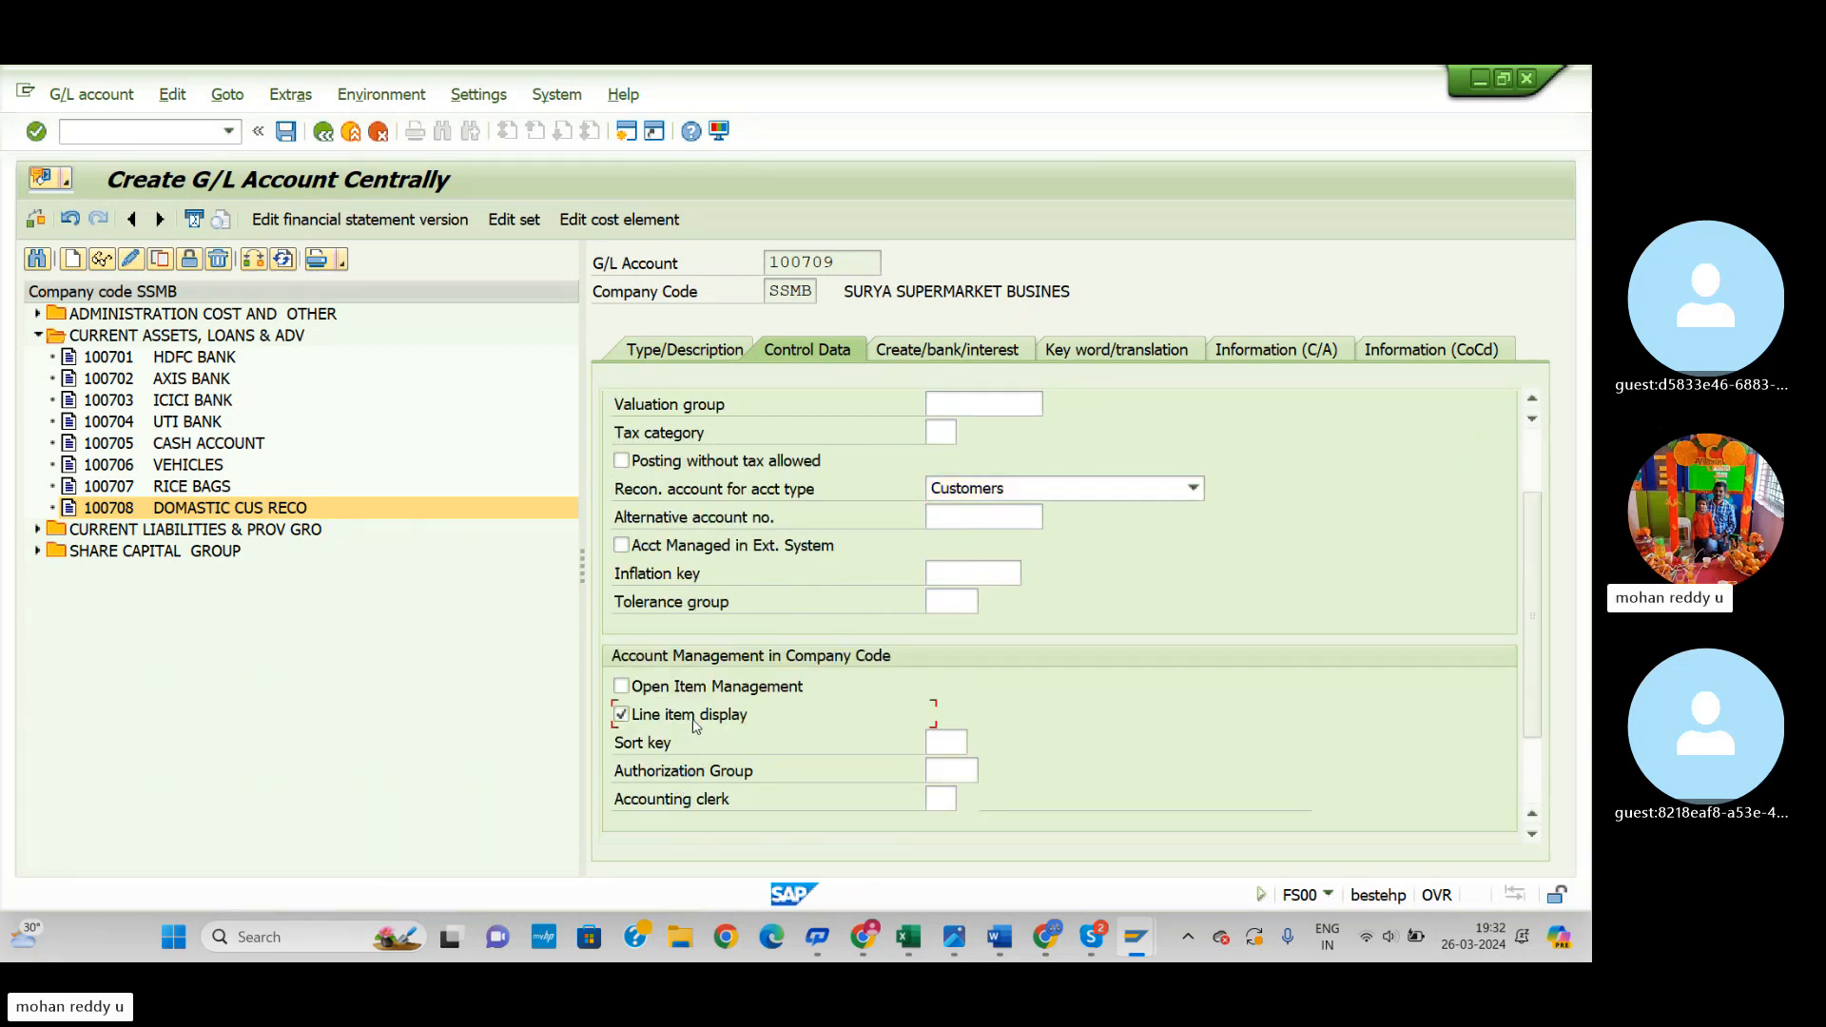
left_click(937, 744)
type("001")
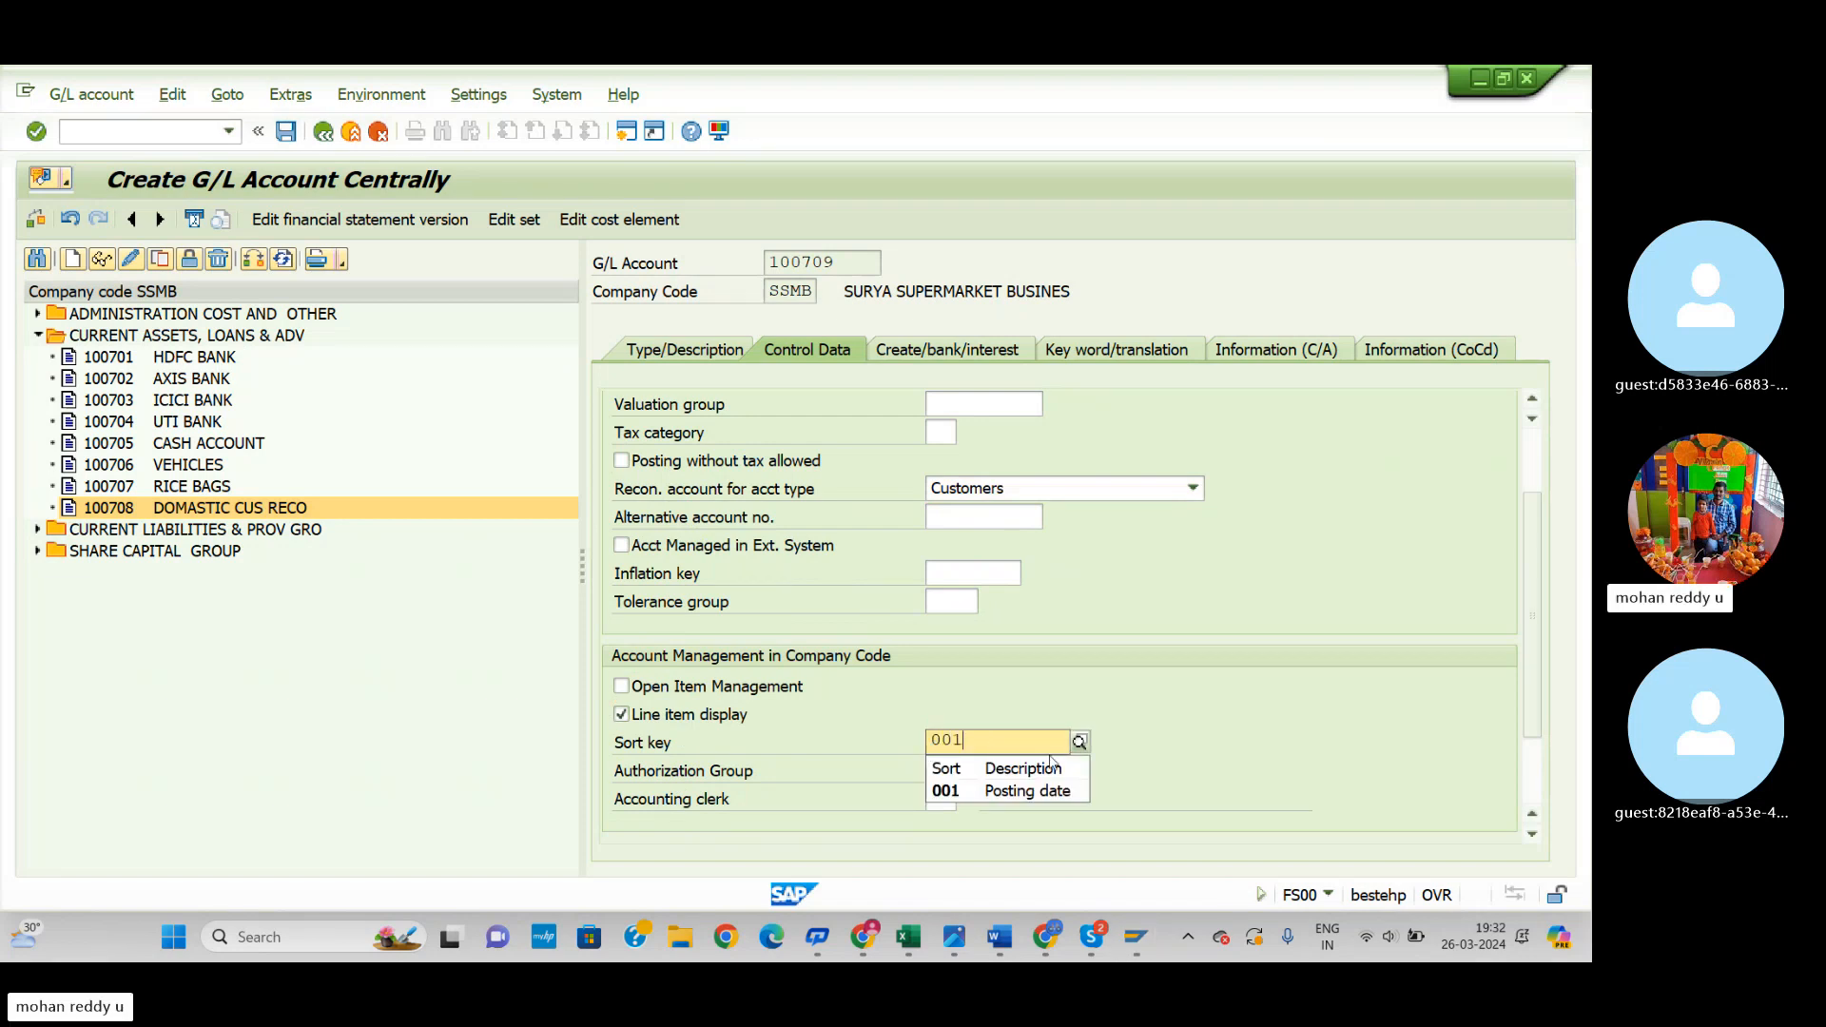
left_click(1075, 791)
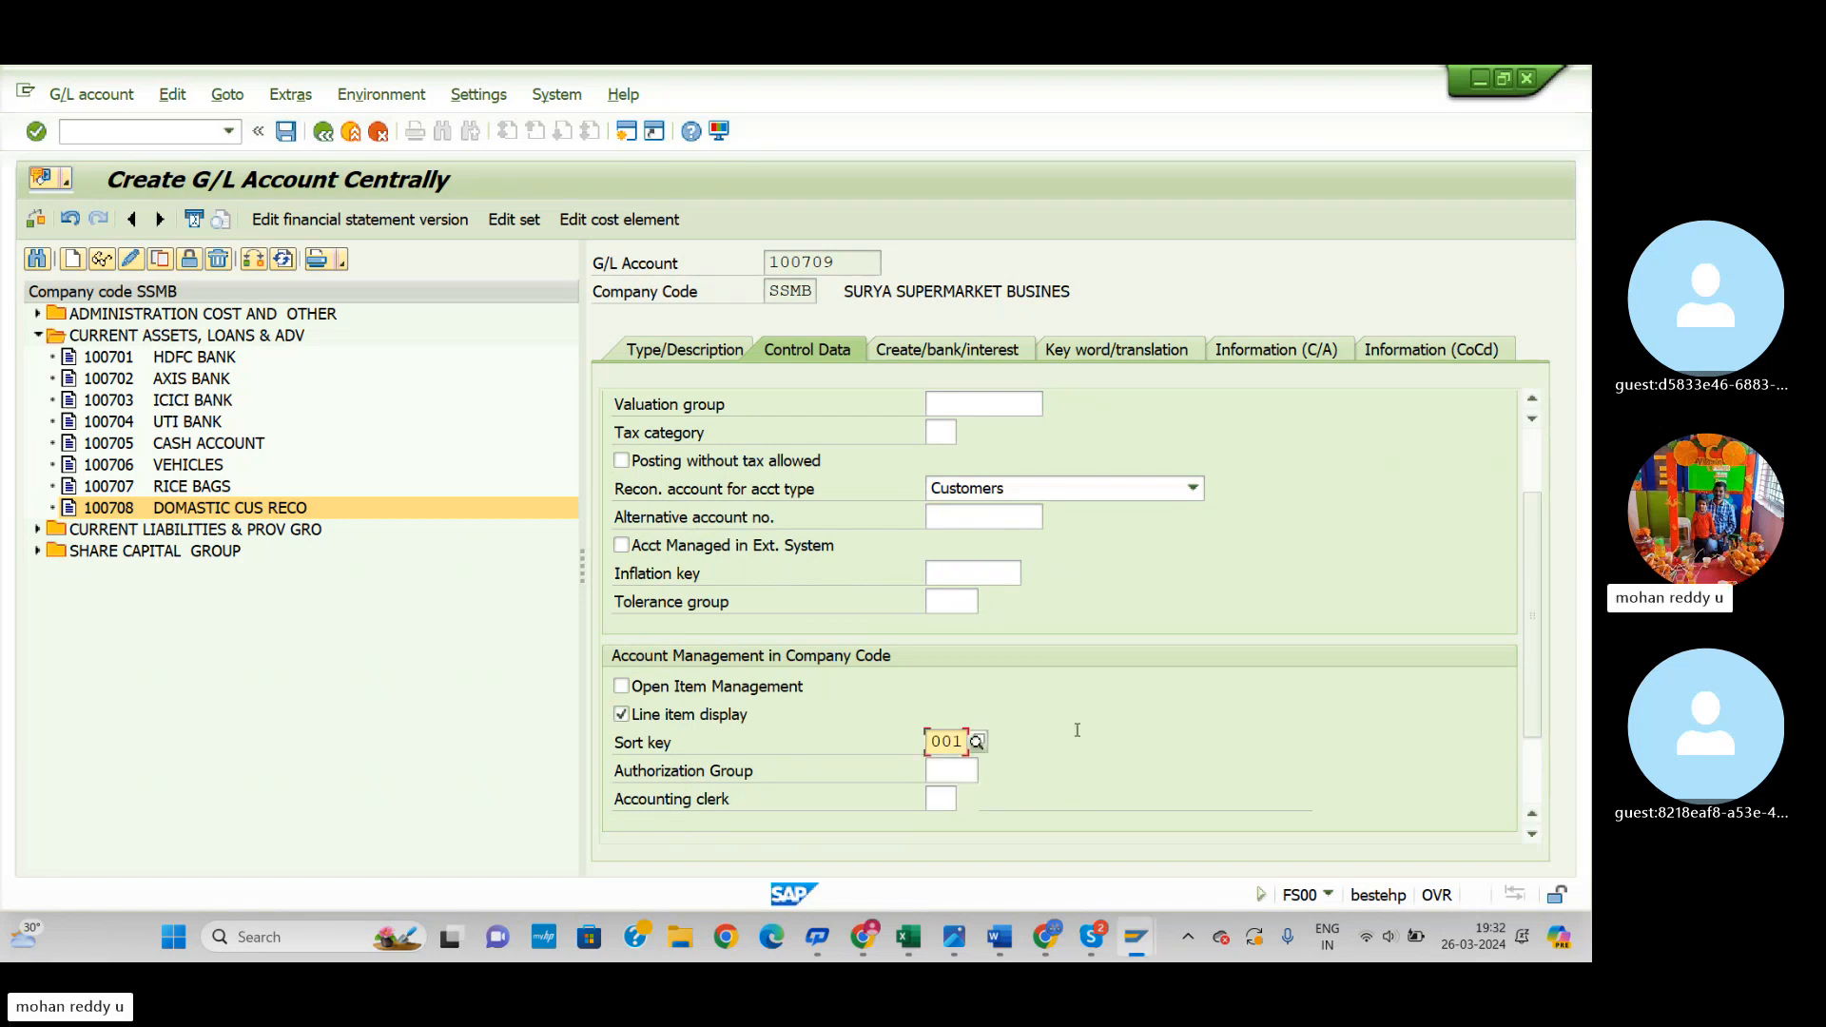
Step: Assign field status group G067 Reconciliation accounts to account 100709 and save the account
left_click(970, 350)
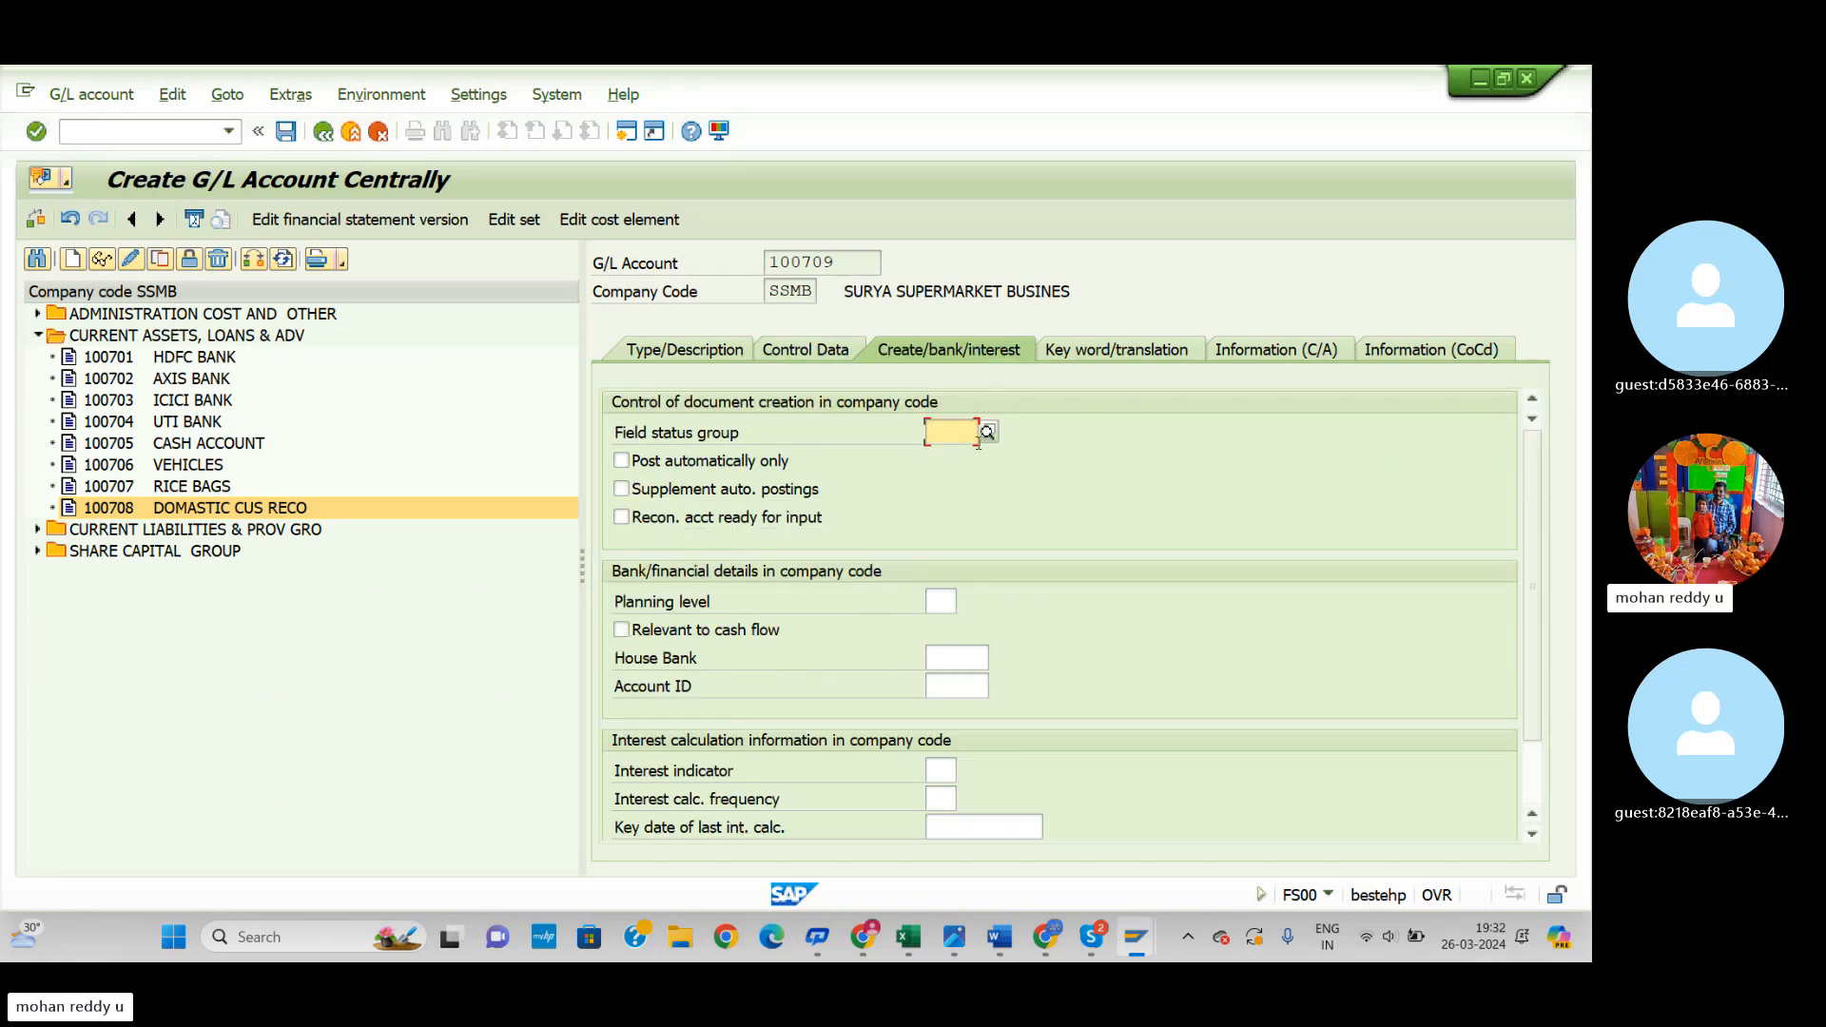
left_click(988, 433)
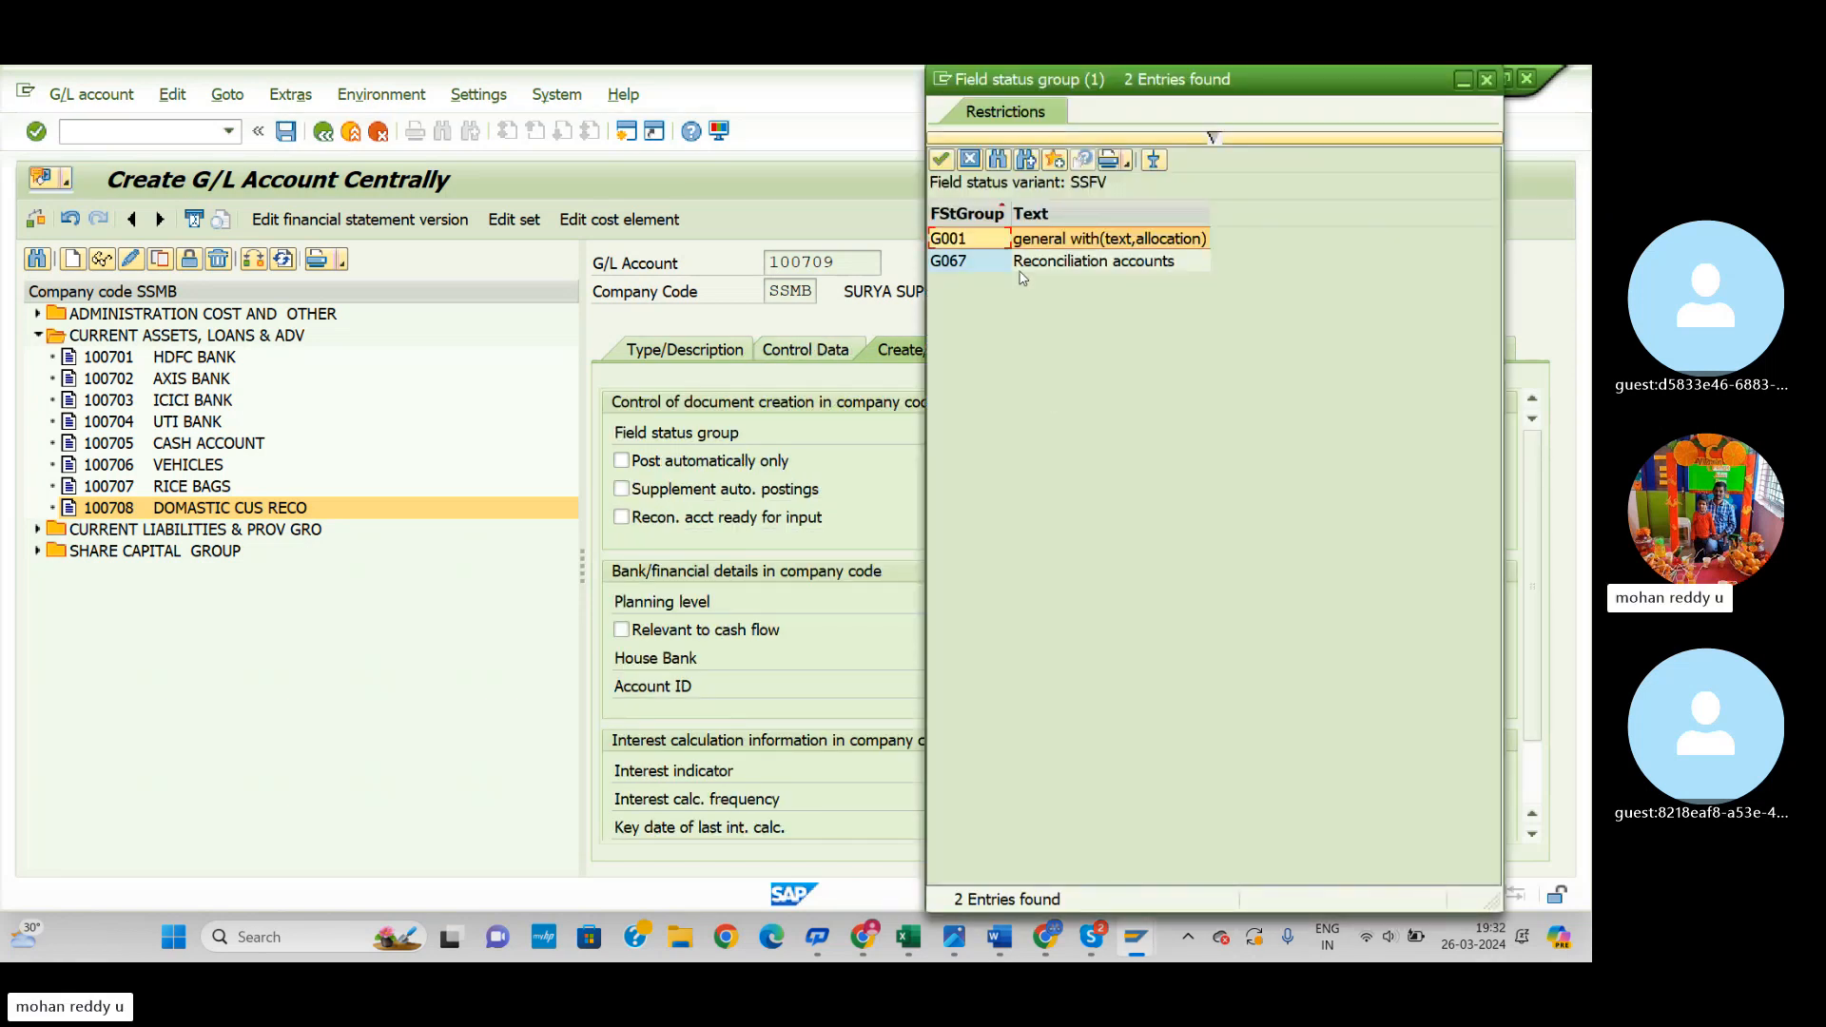
double_click(987, 269)
double_click(985, 270)
left_click(984, 269)
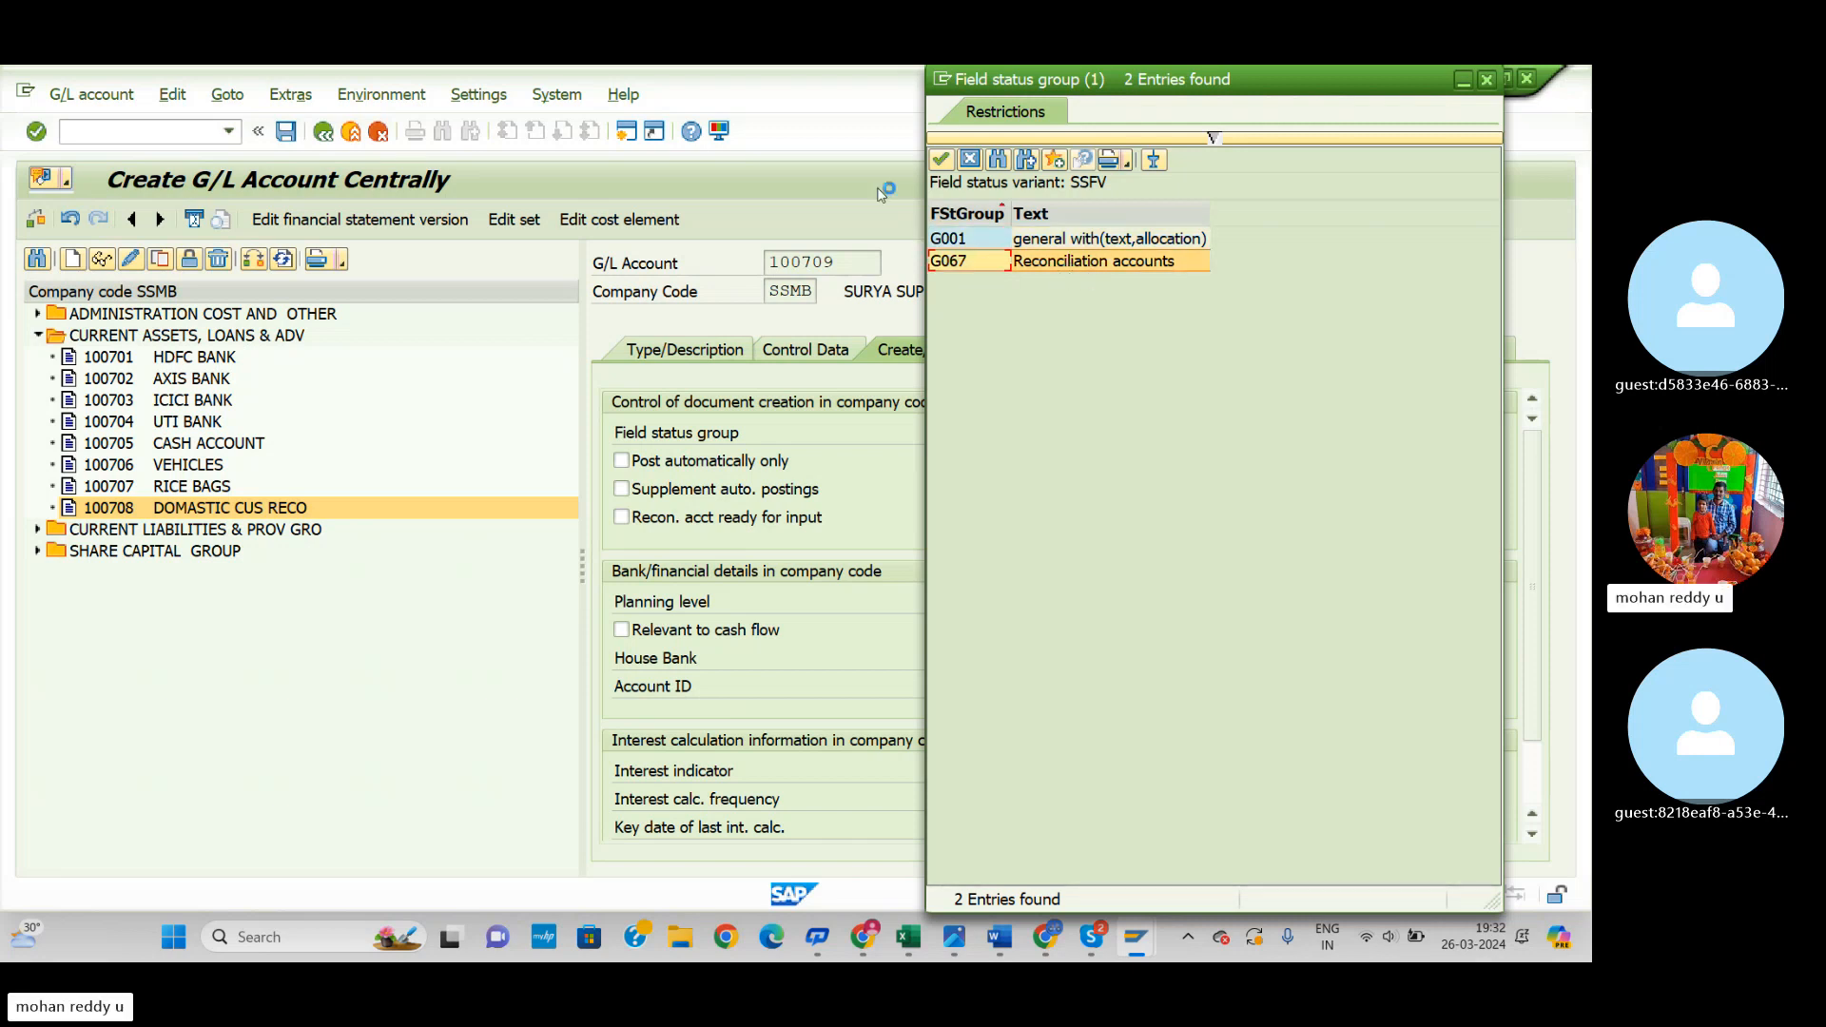
left_click(941, 159)
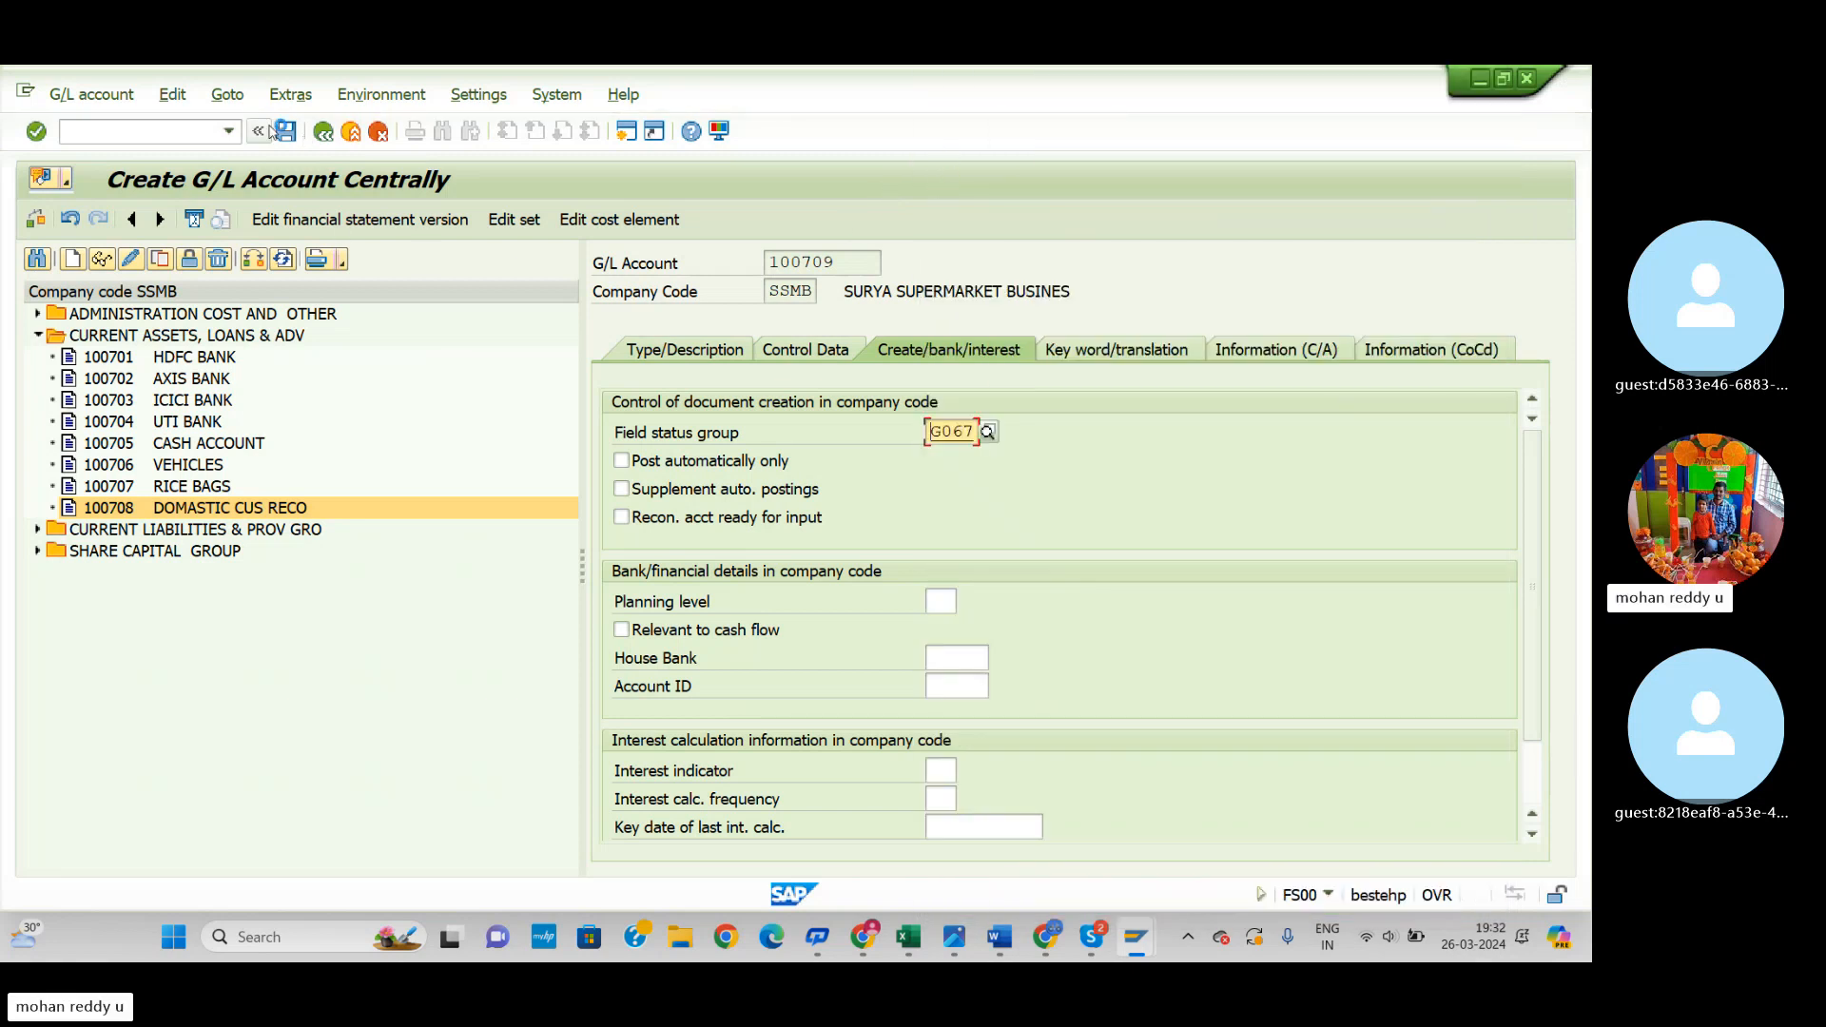
left_click(285, 131)
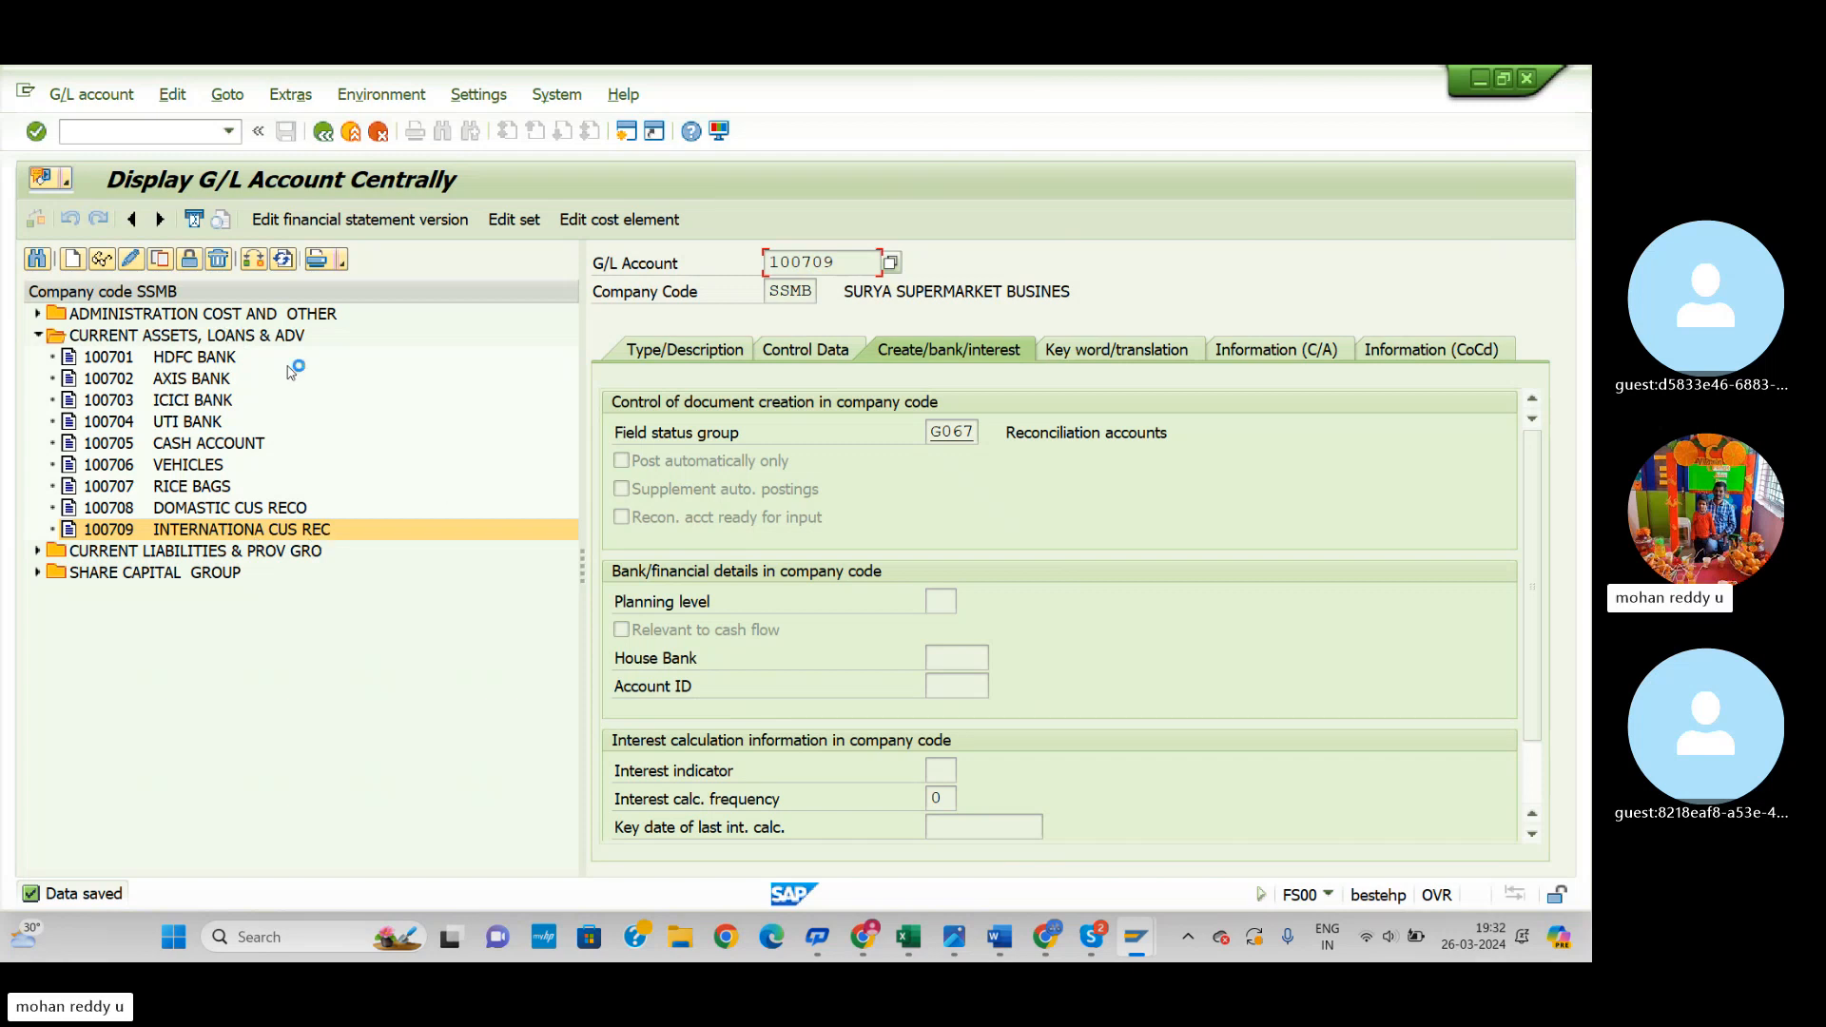
Step: Start creating G/L account 100800 in company code SSMB
left_click(72, 259)
left_click_drag(347, 374, 349, 631)
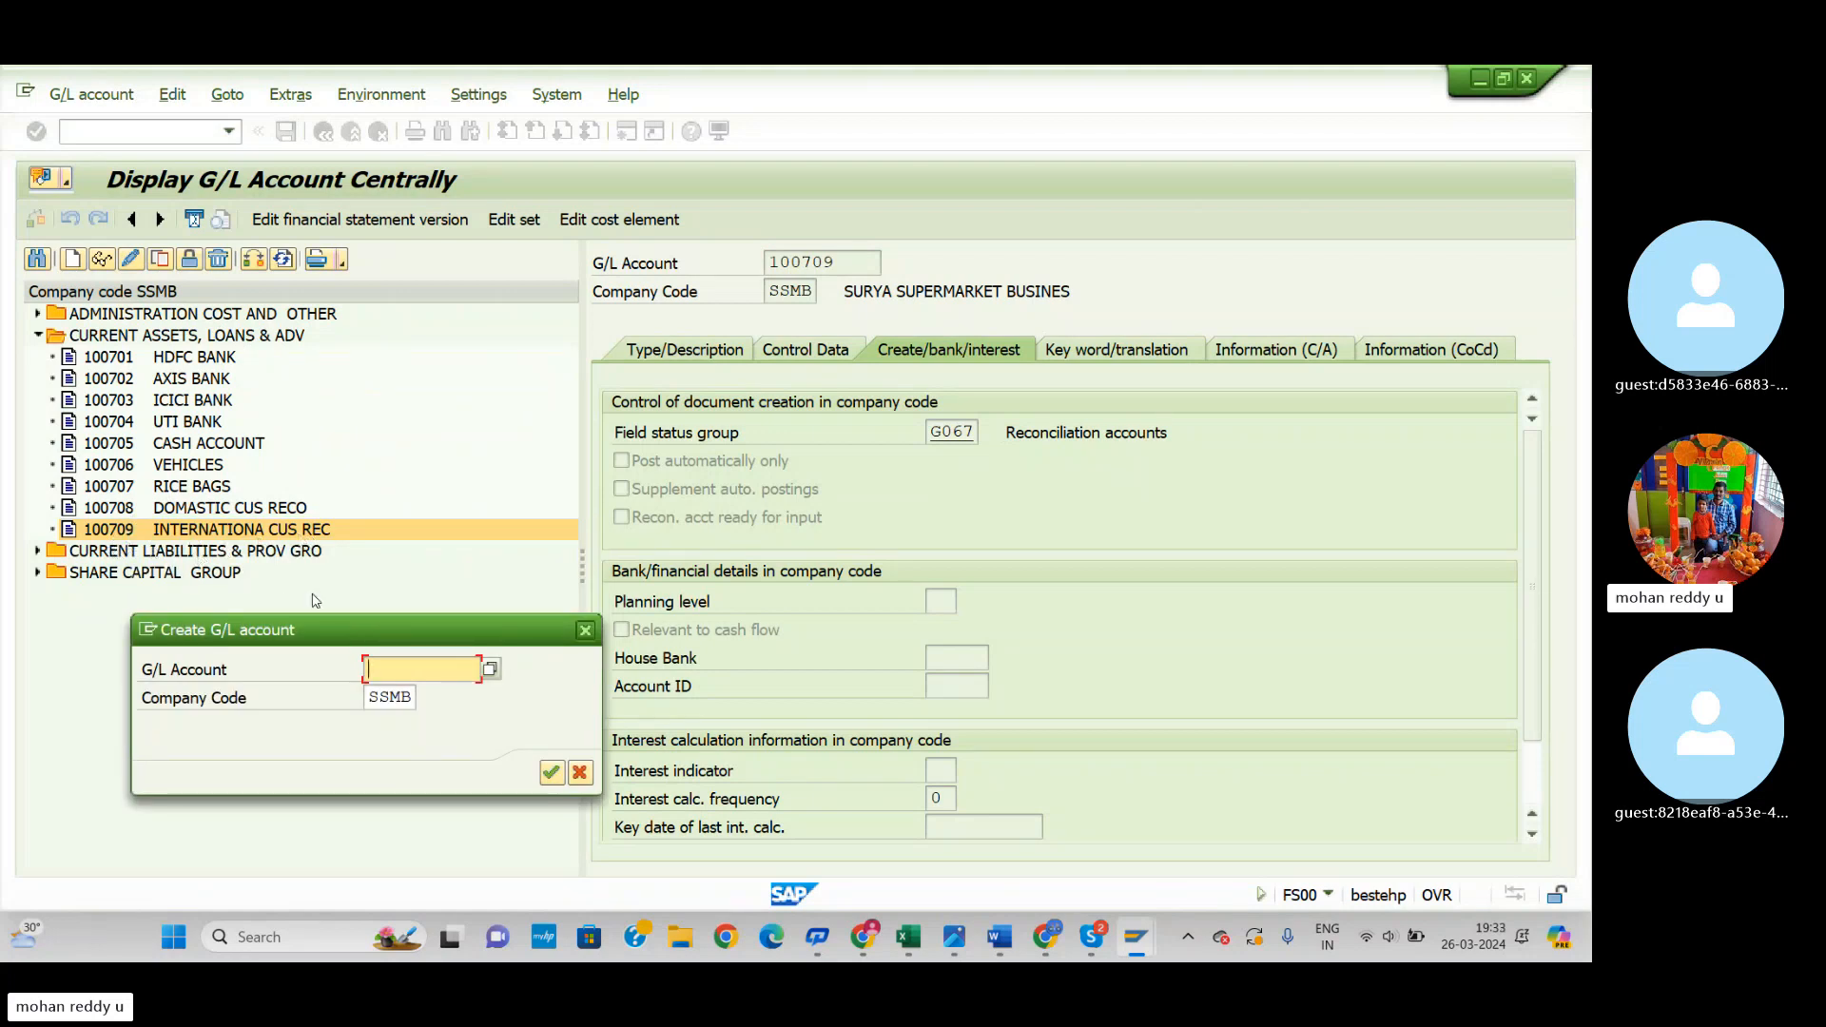
type("100800")
left_click(552, 772)
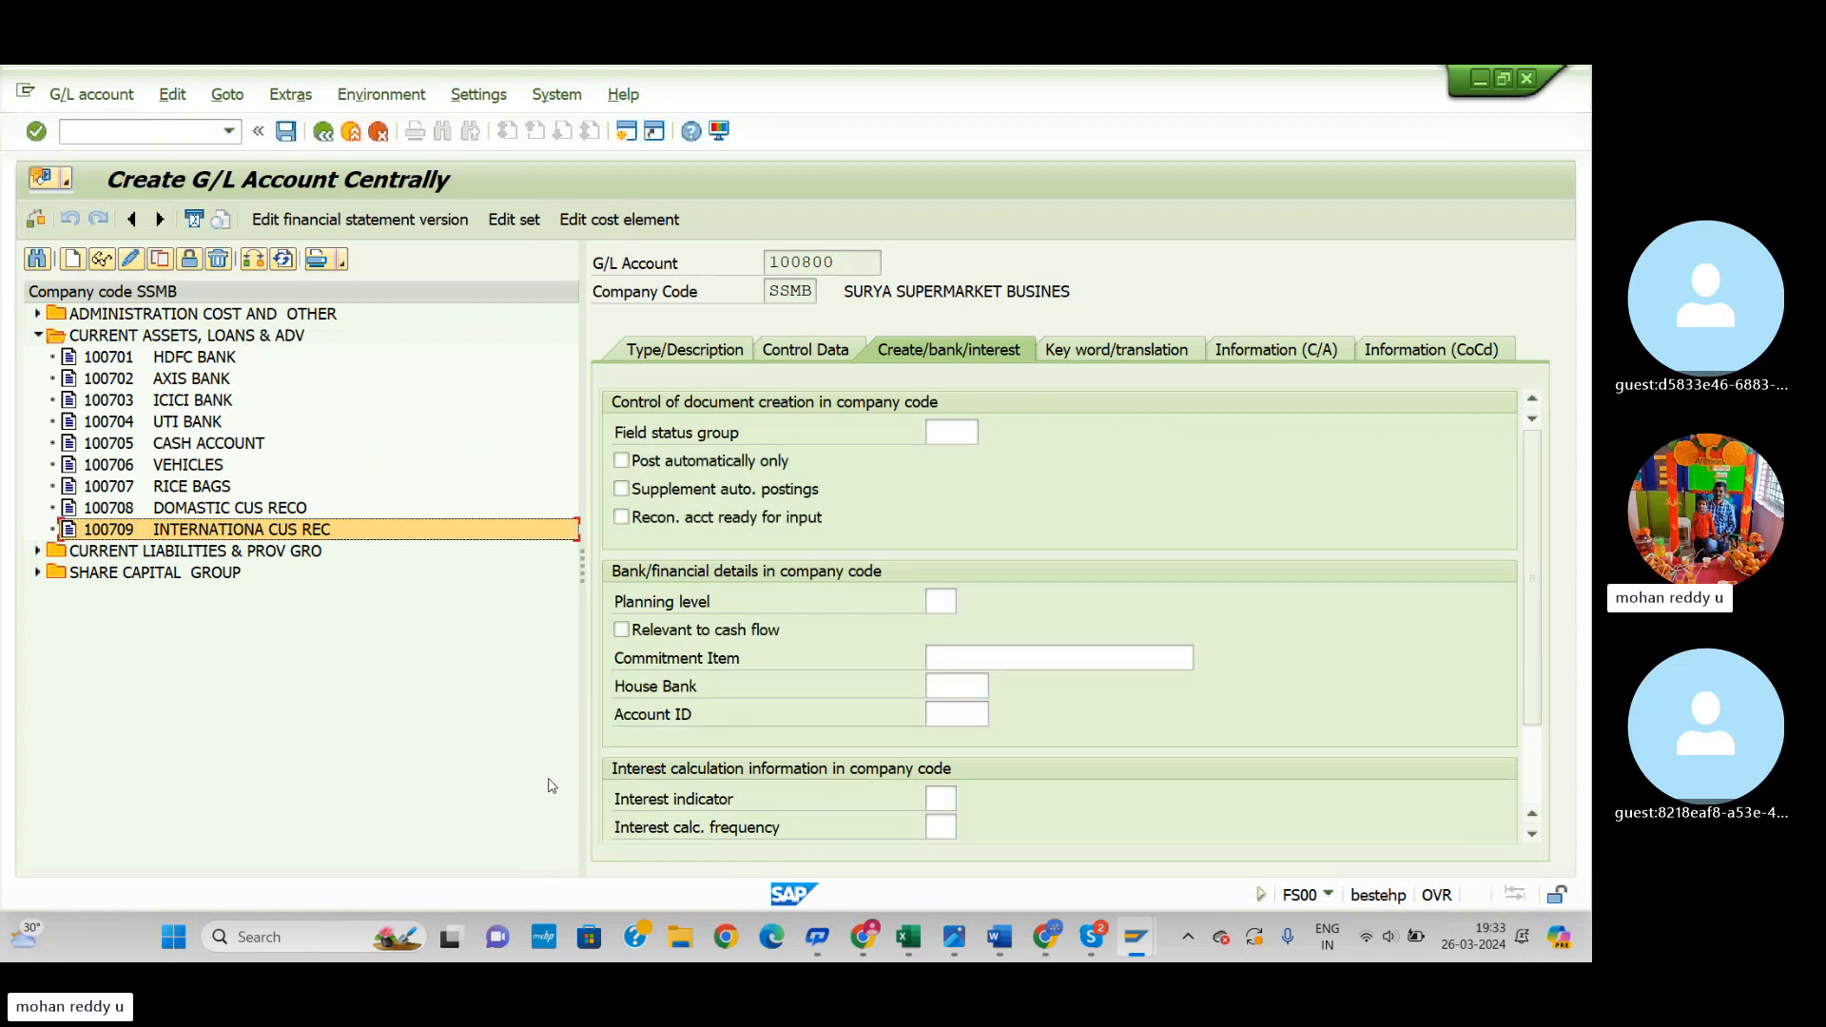
Step: Assign account 100800 to the account group CURRENT ASSETS, LOANS & ADV and classify it as a balance sheet account
left_click(684, 350)
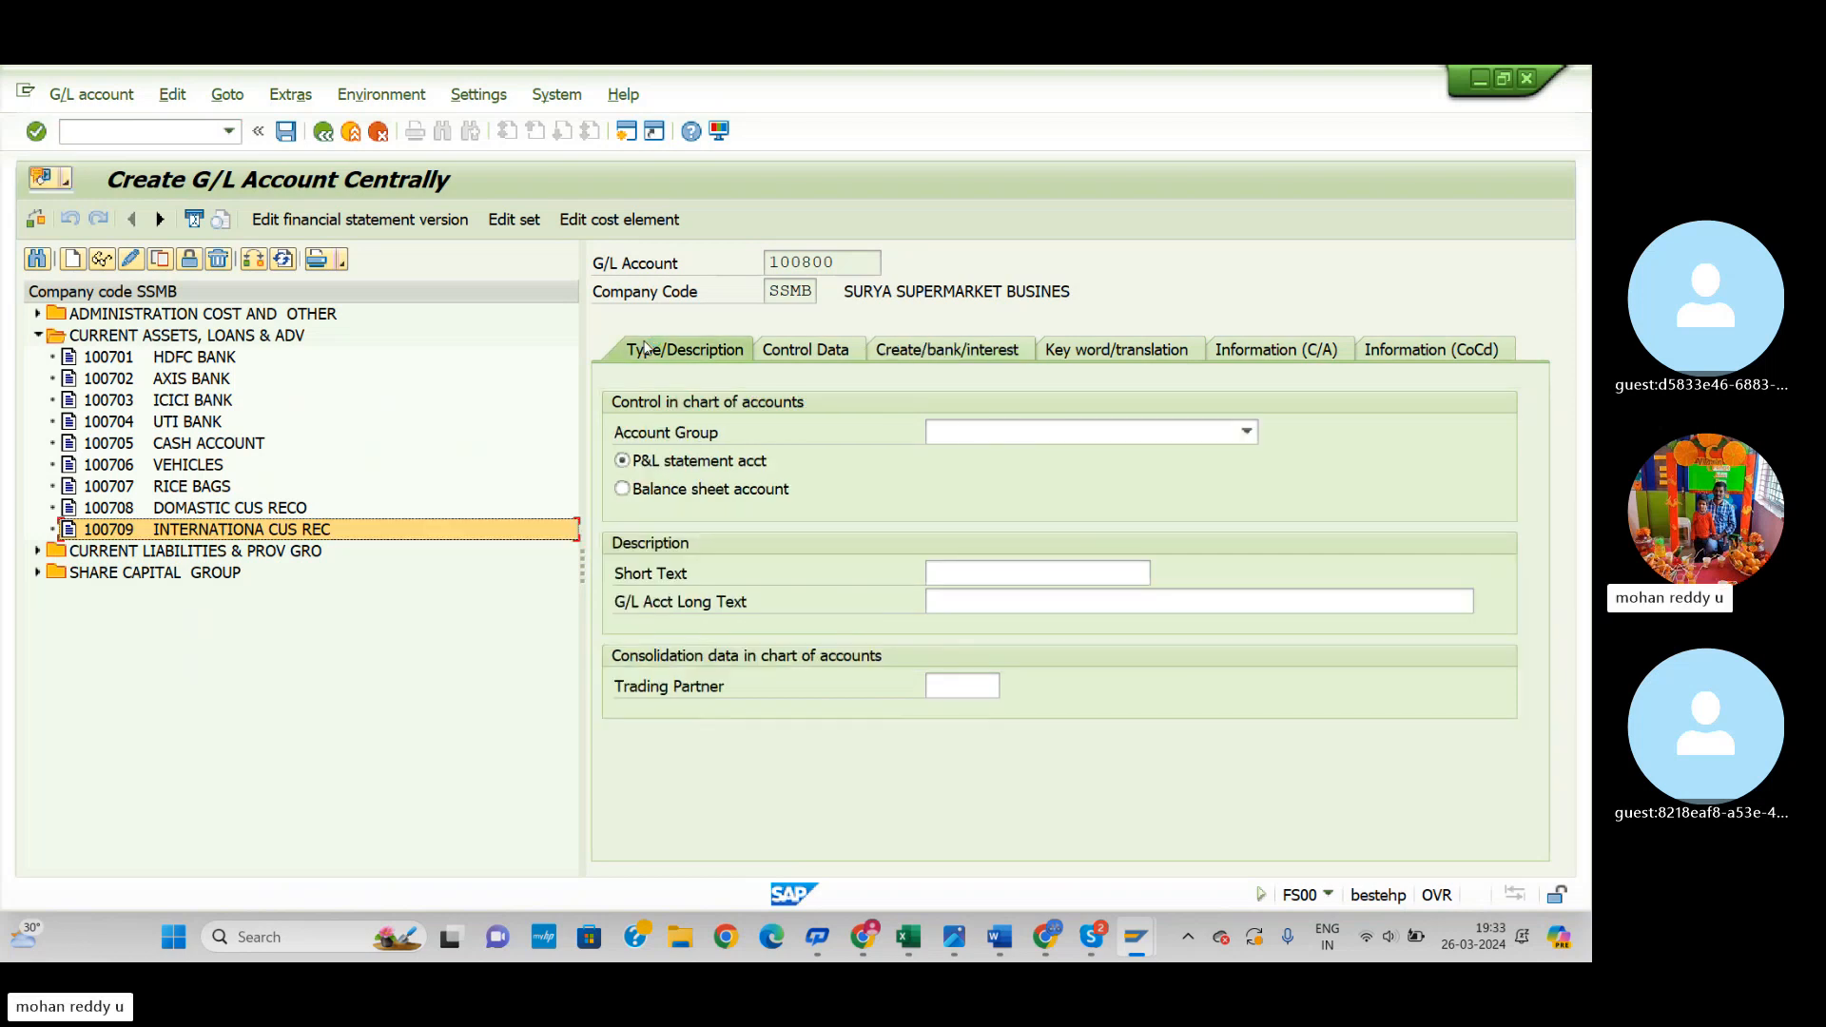
left_click(1124, 434)
left_click(1031, 504)
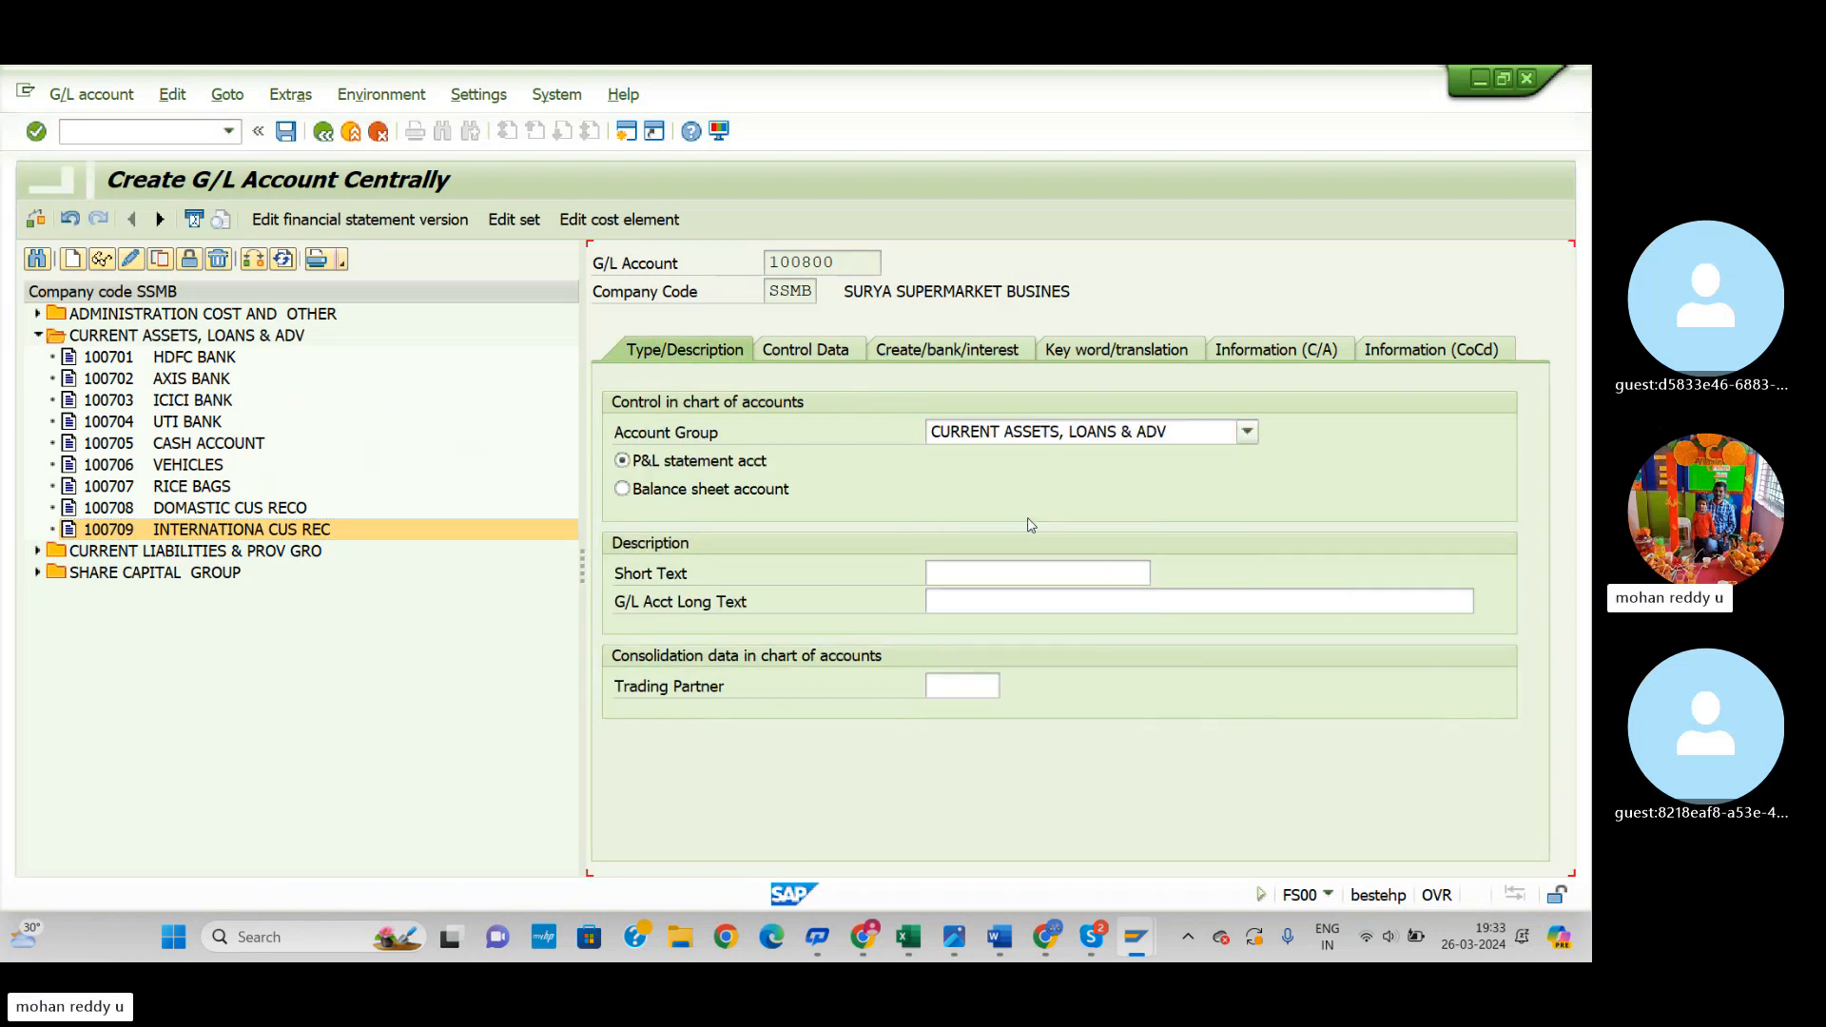
left_click(699, 492)
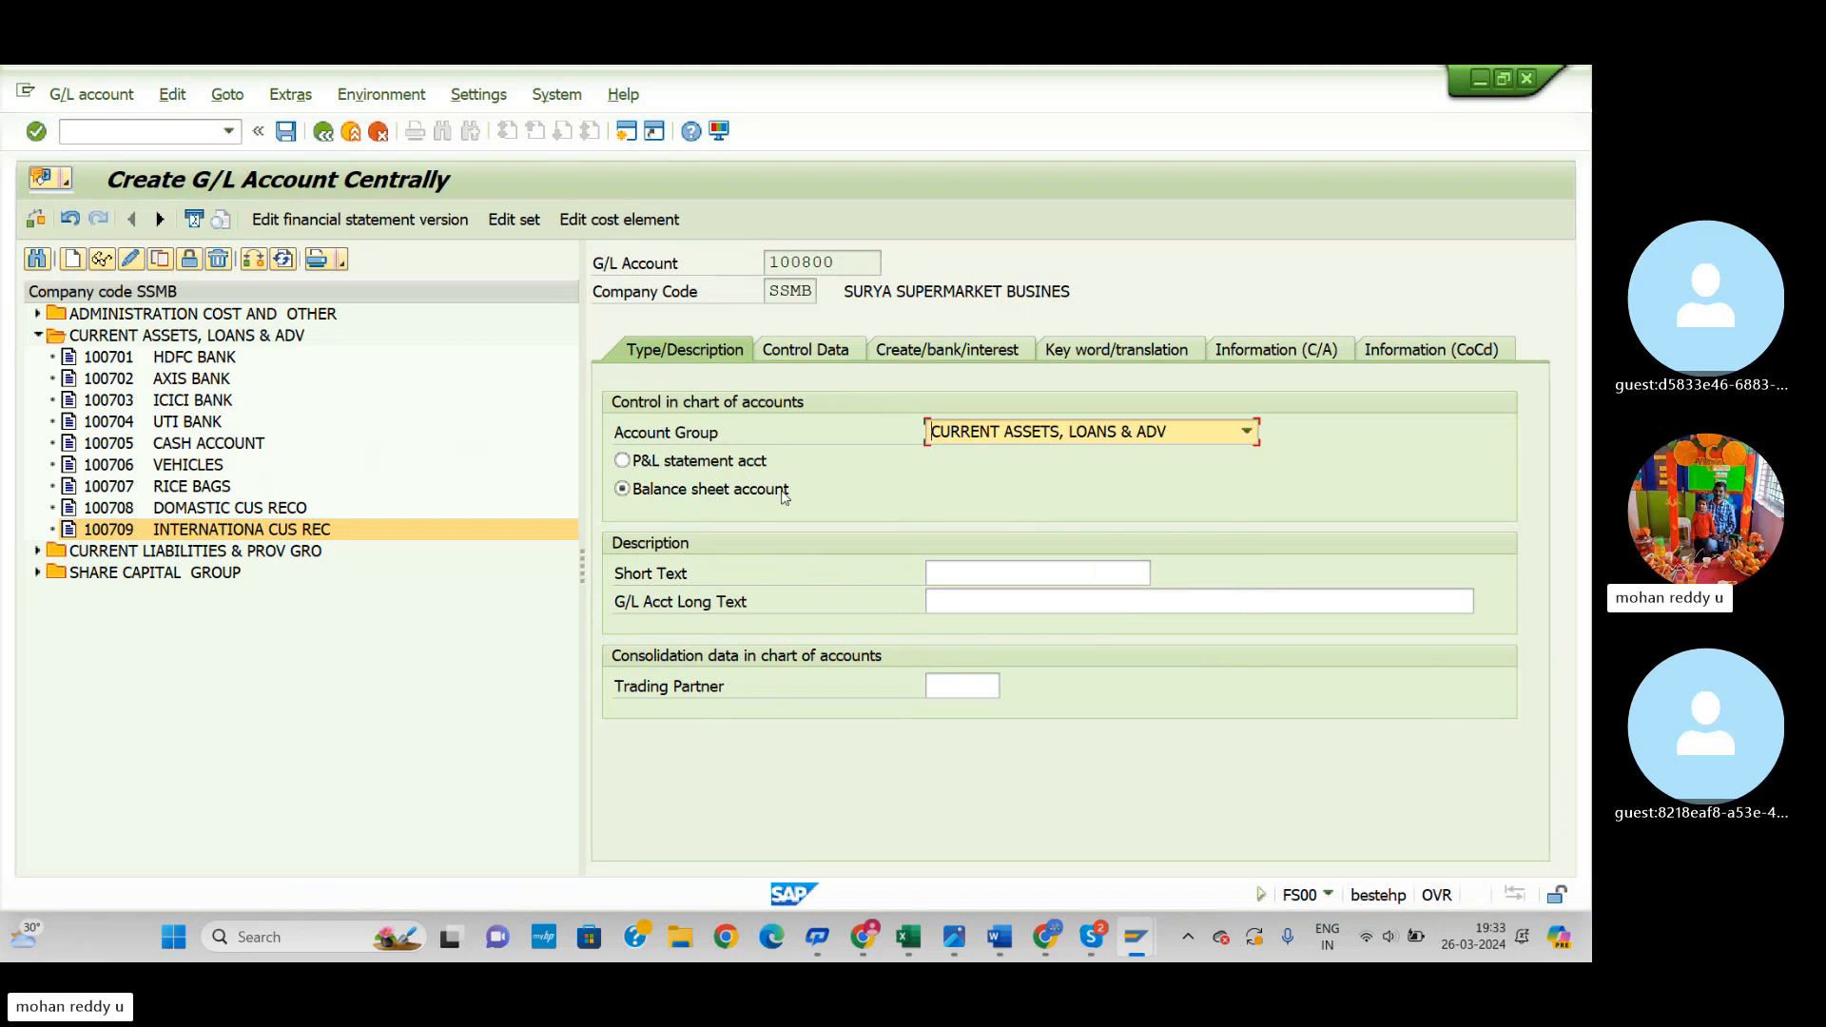
Step: Enter the short text ONETIME CUSTOMER REC and the long text ONETIME CUSTOMER RECON ACCOUNT for account 100800
left_click(1044, 572)
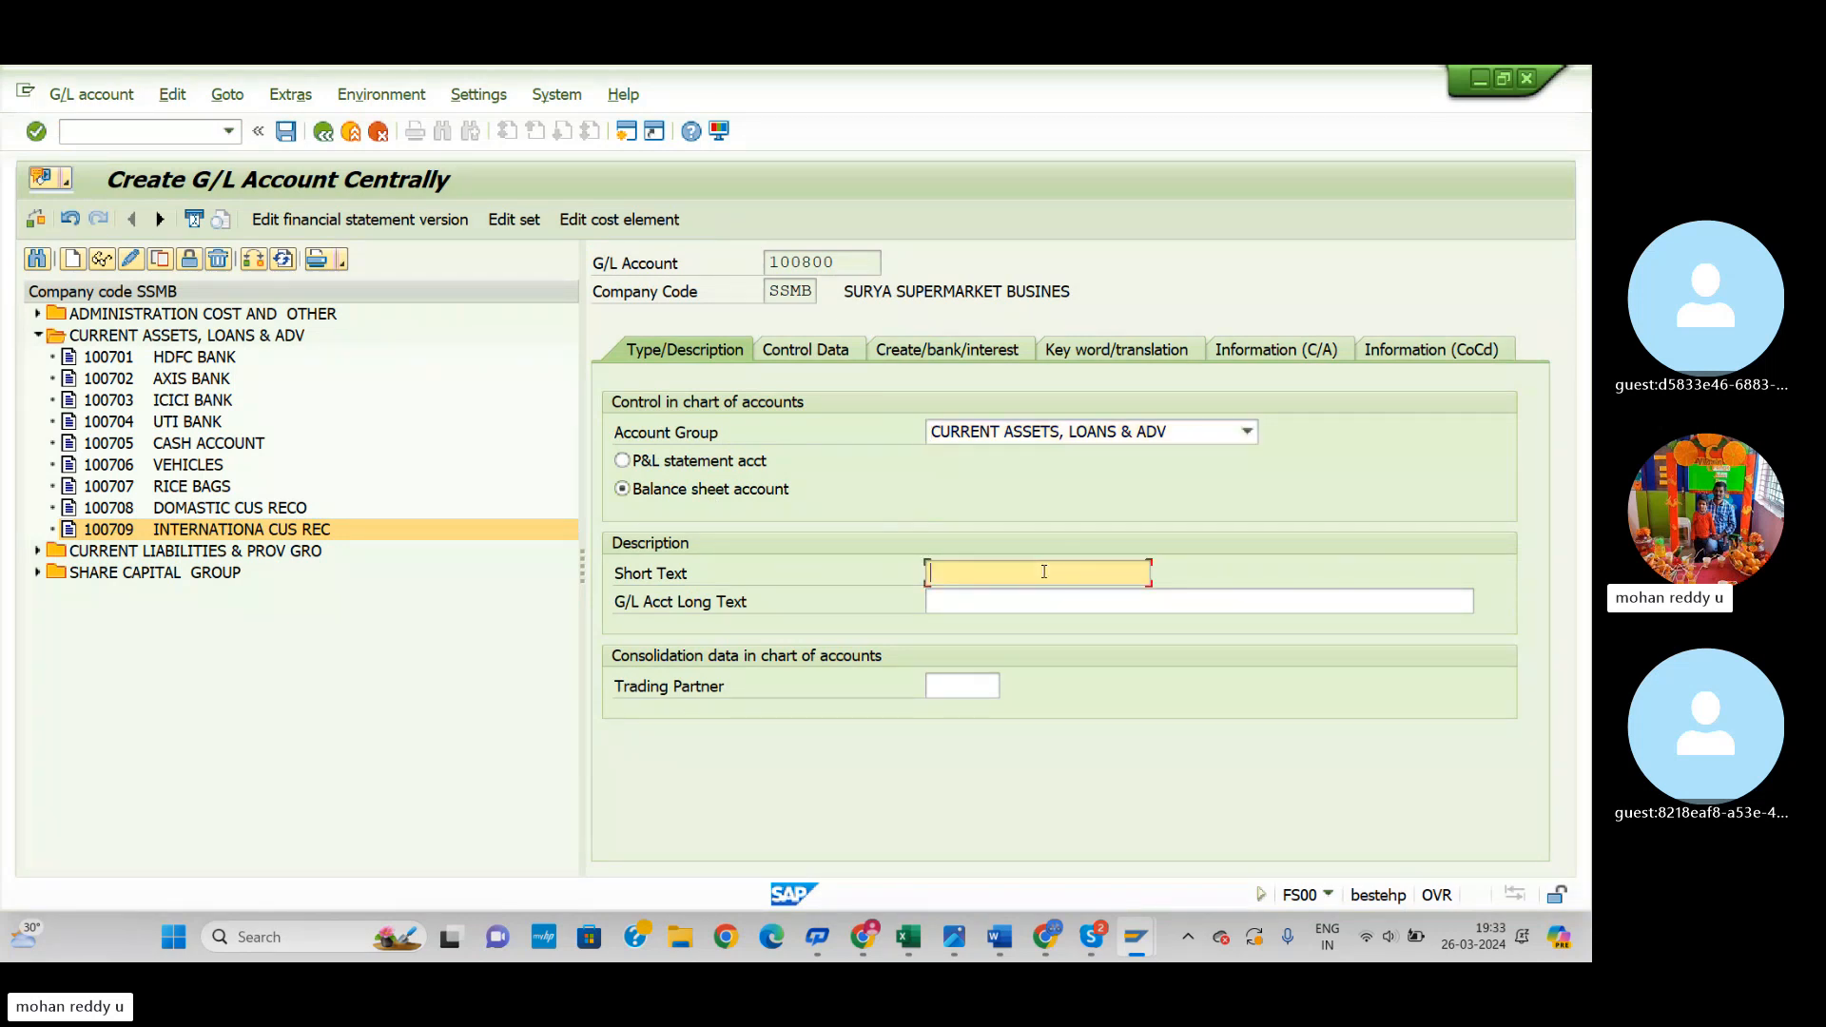
type("ONETIM")
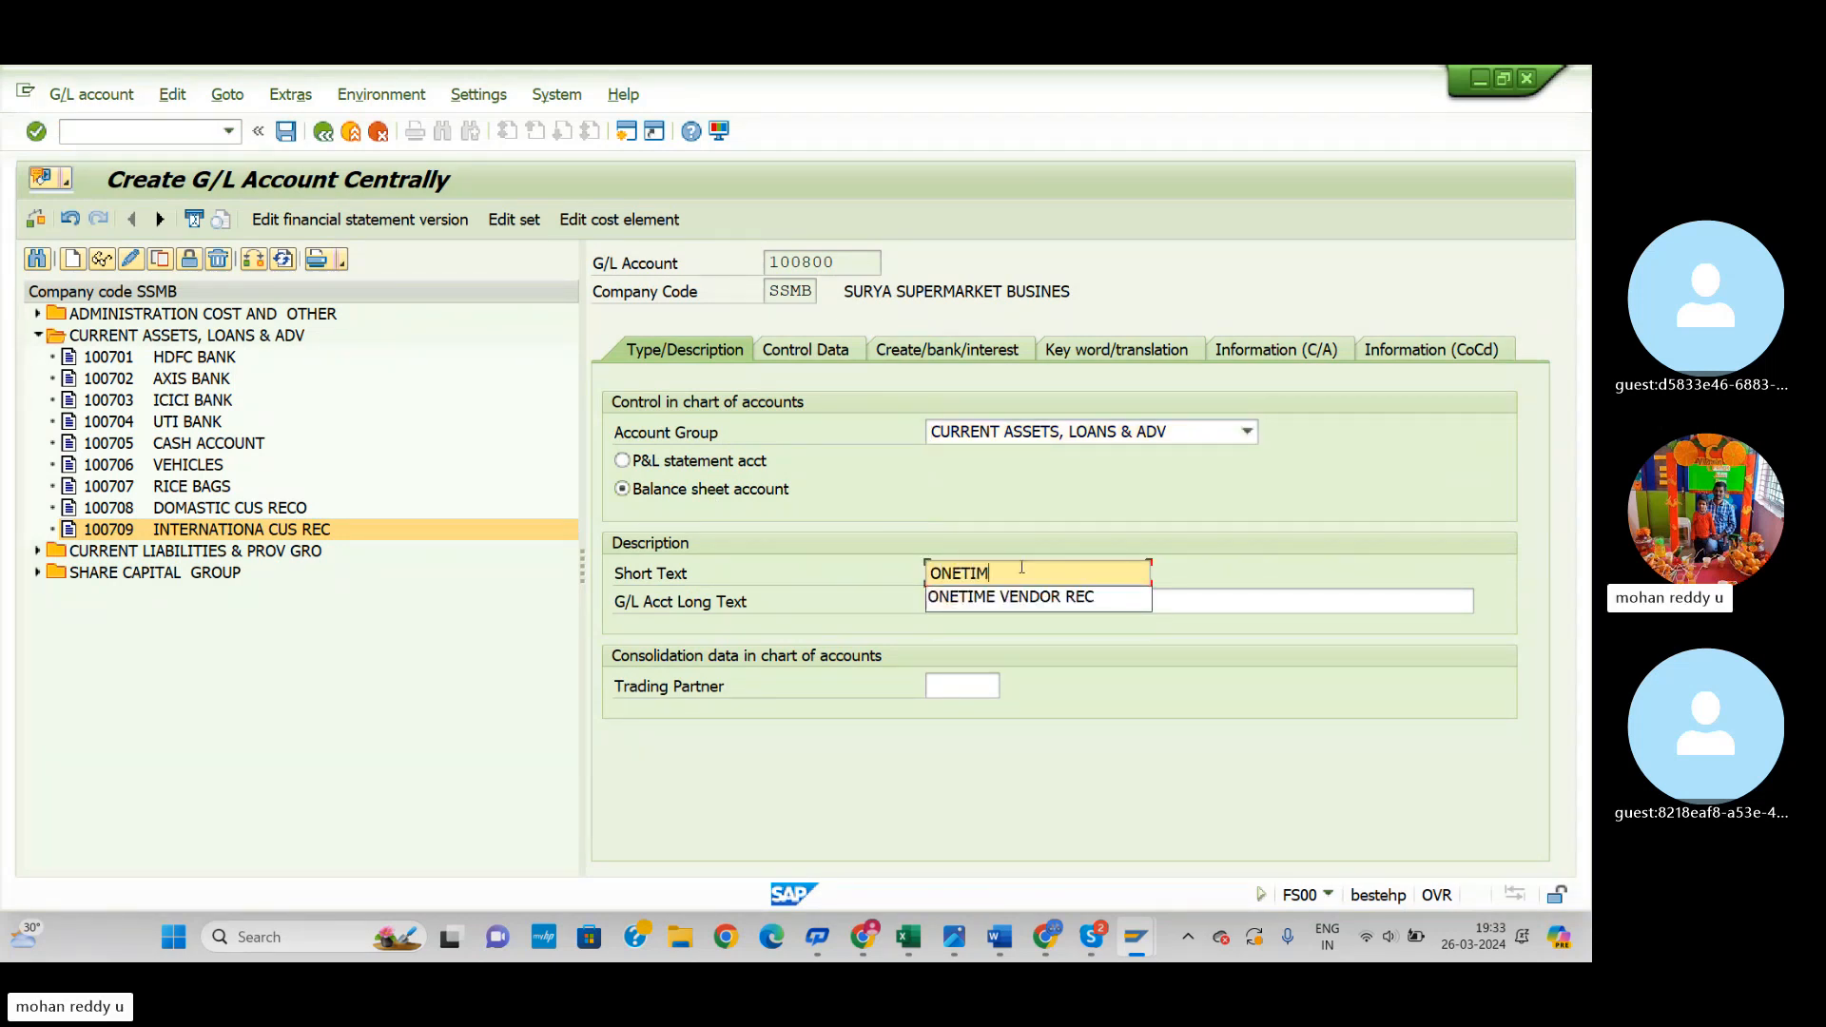
type("E CUSTOMER REC")
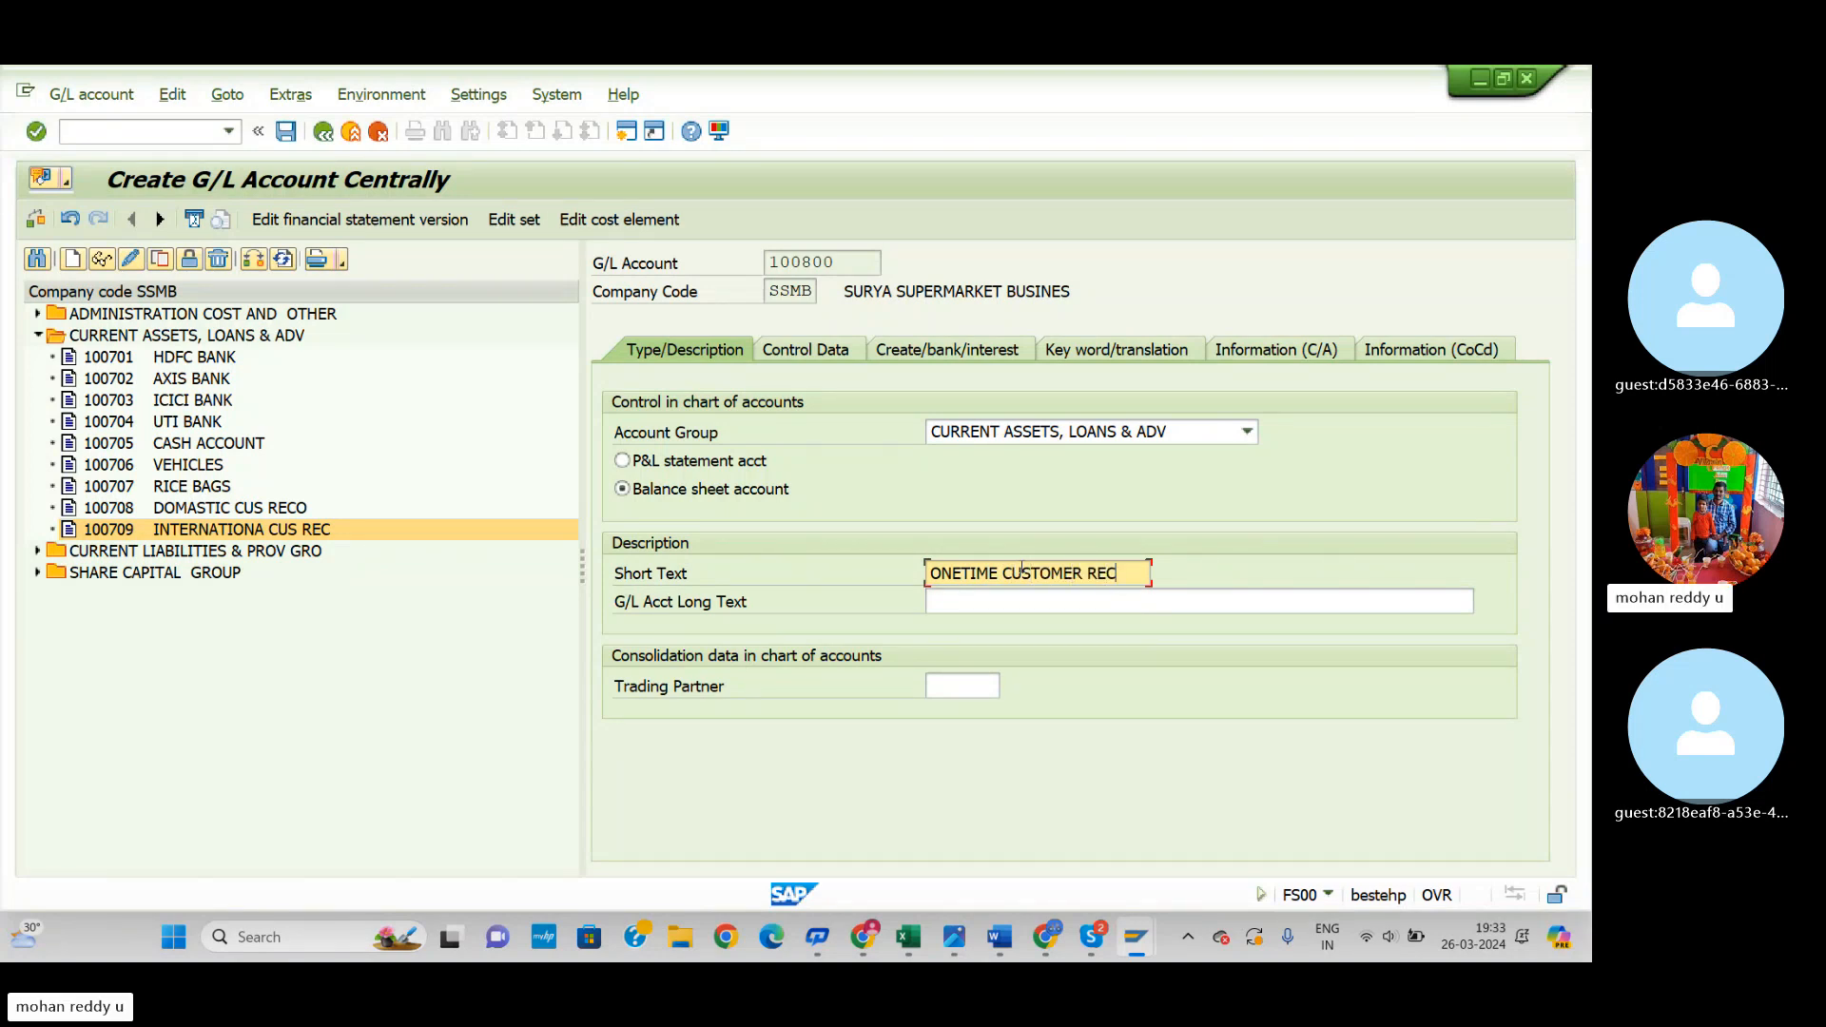
left_click(1050, 609)
type("ON")
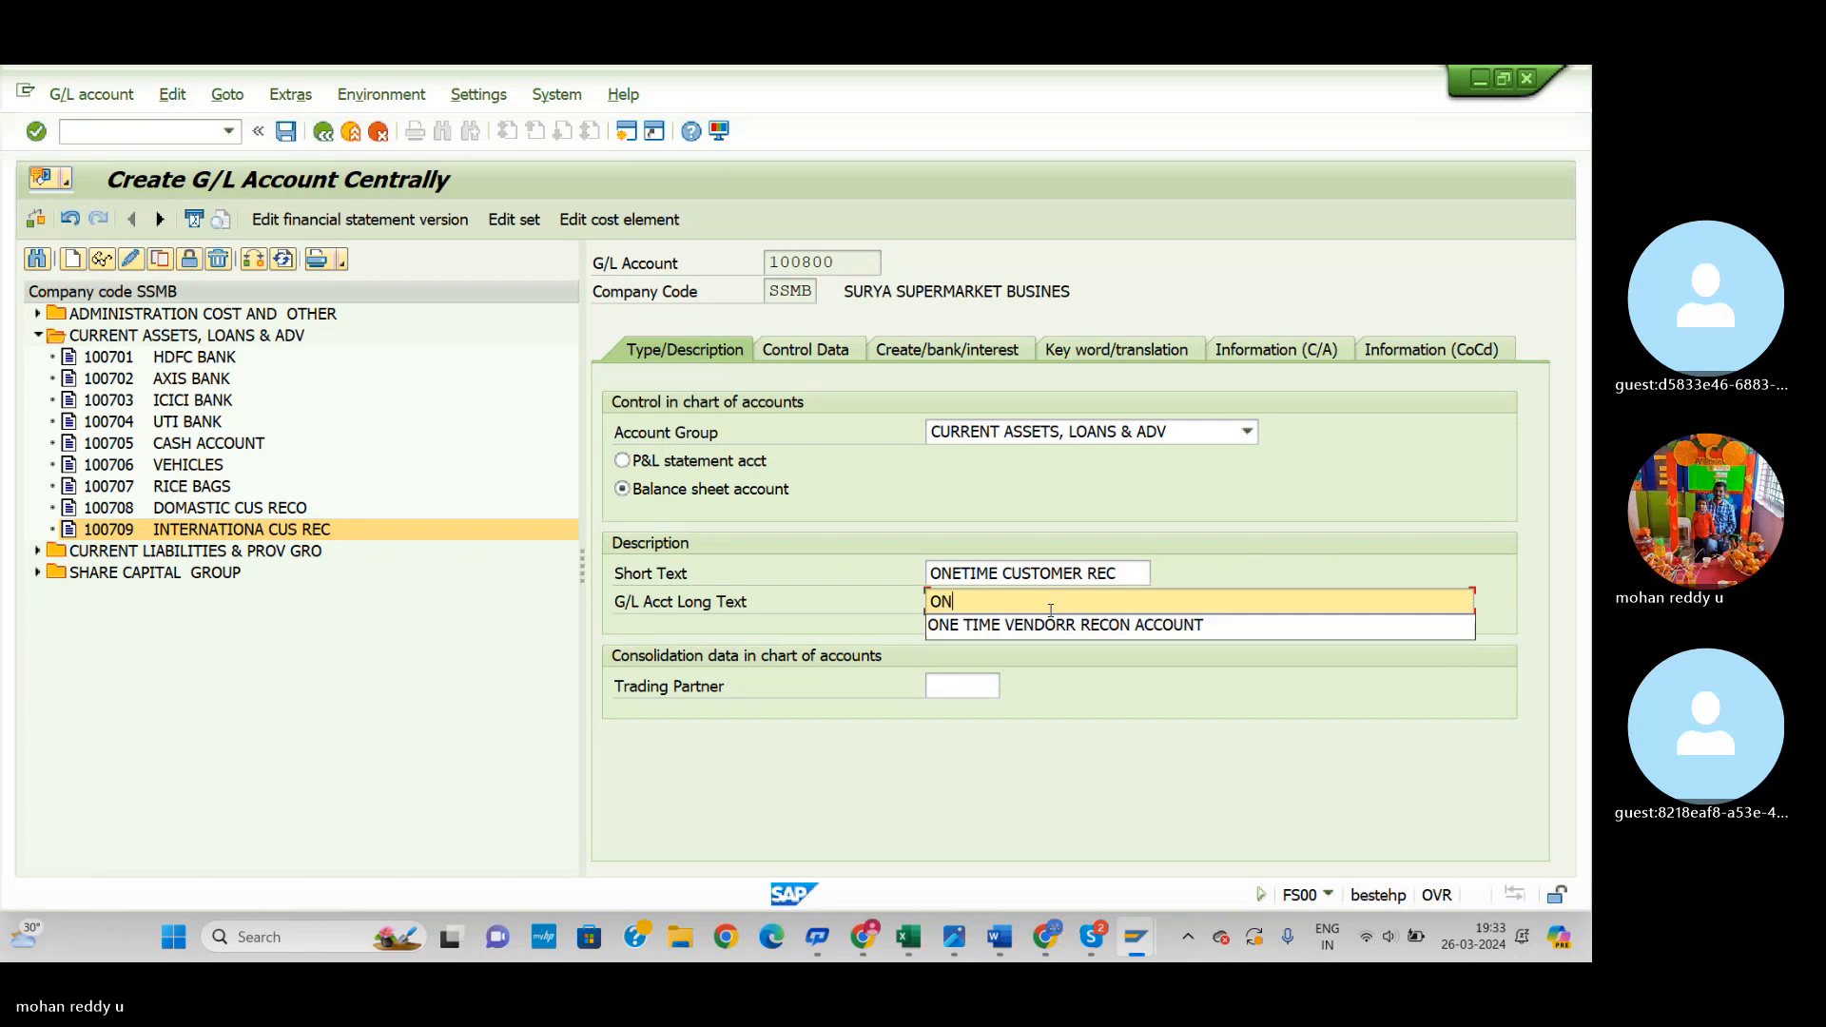
type("ETIME CUS")
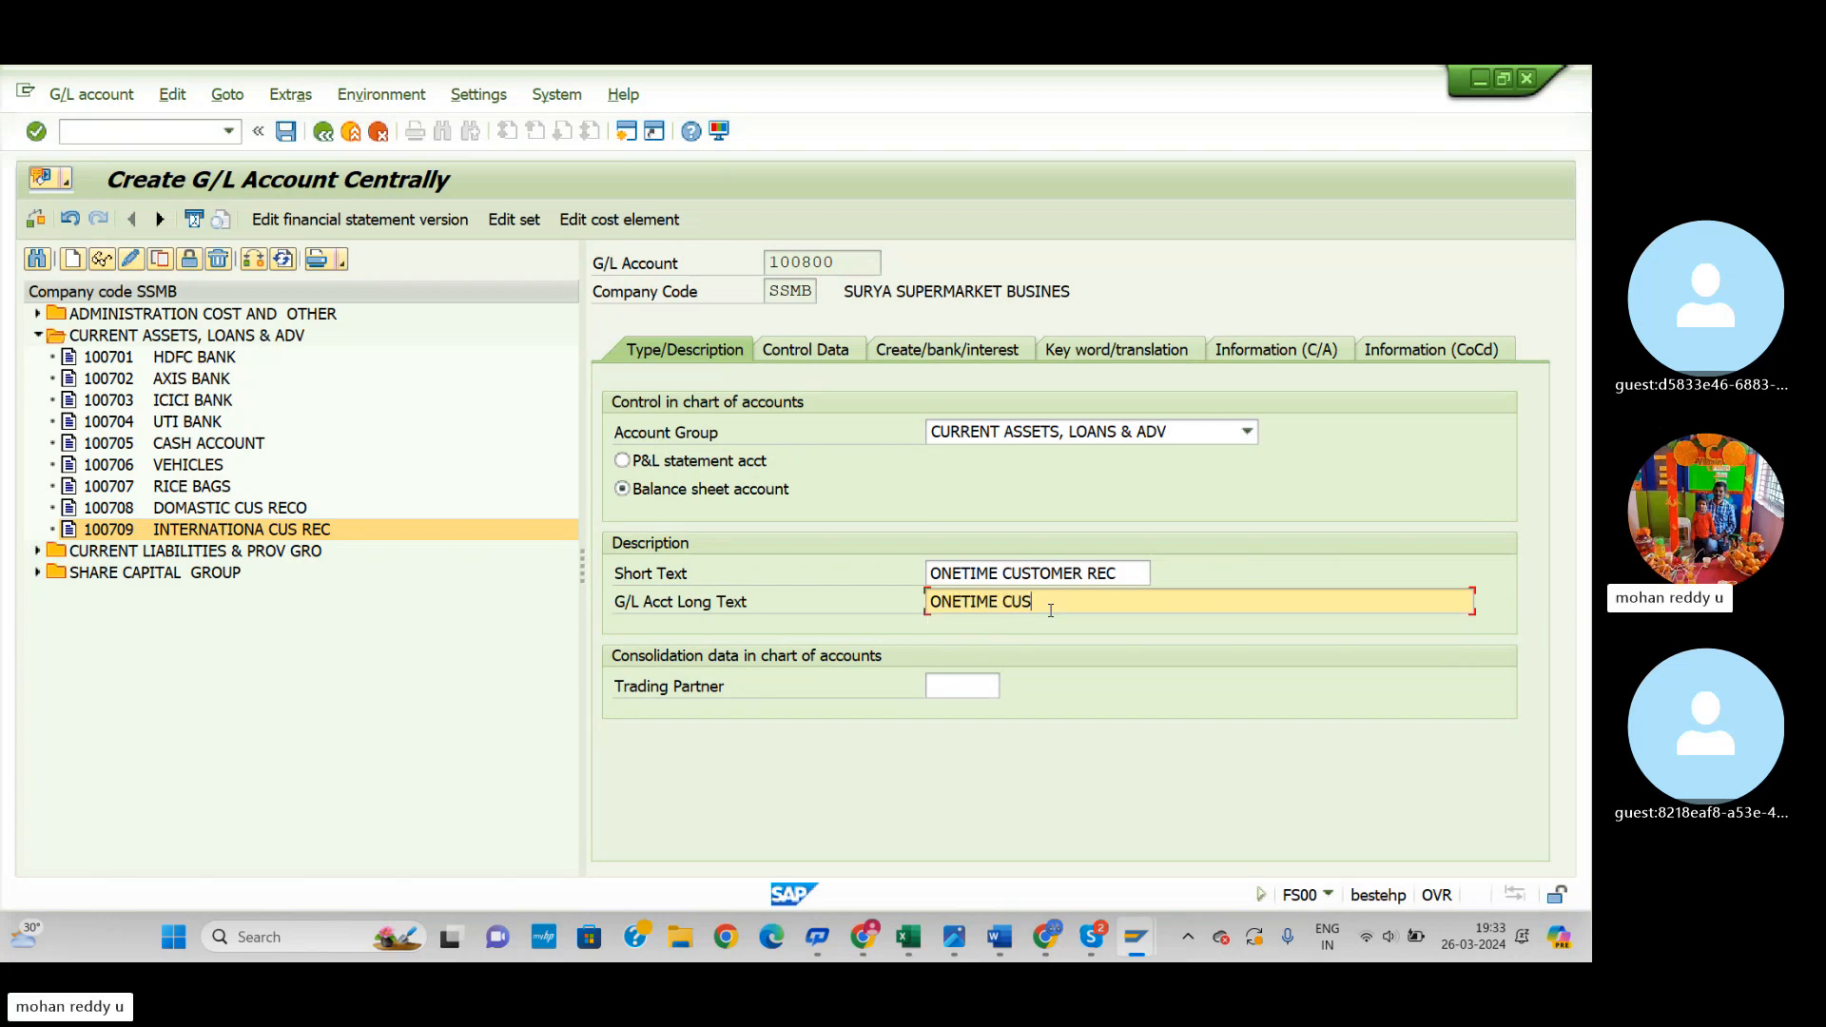
type("TOMER RECON ACCOUNT")
Step: In the control data of account 100800, set the reconciliation account type to Customers
left_click(818, 358)
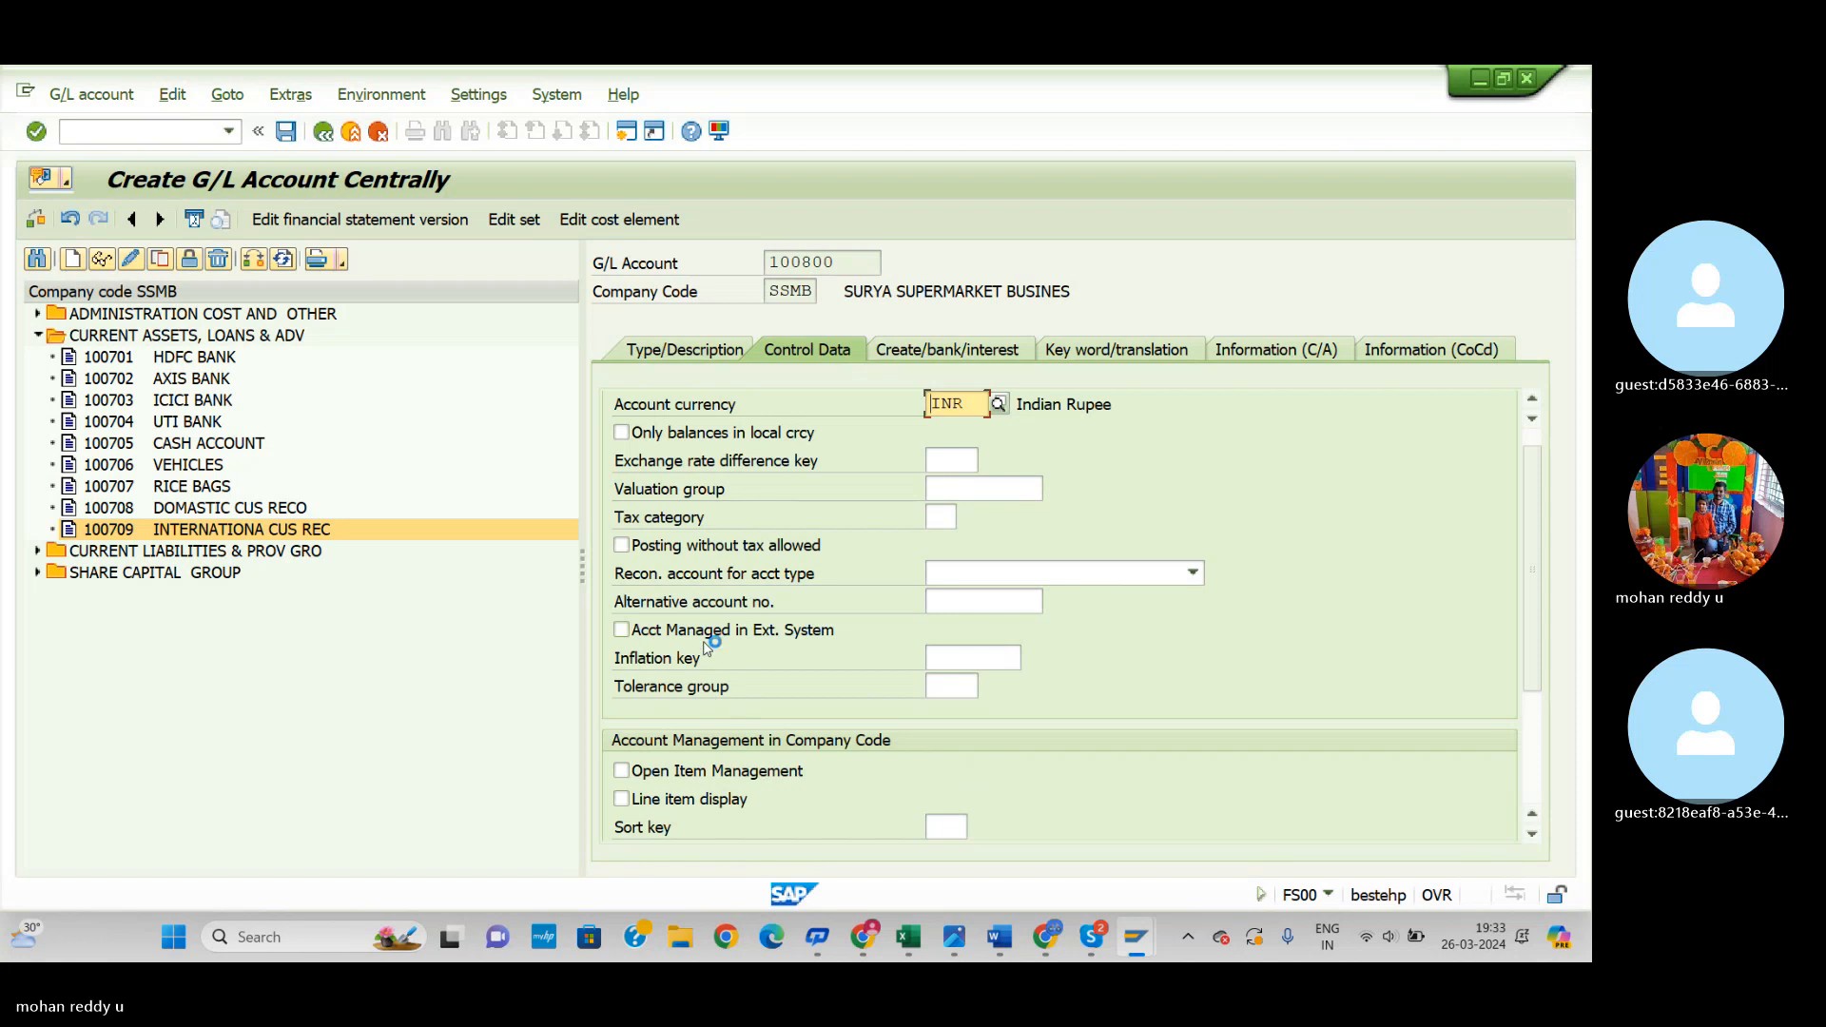
left_click(1076, 573)
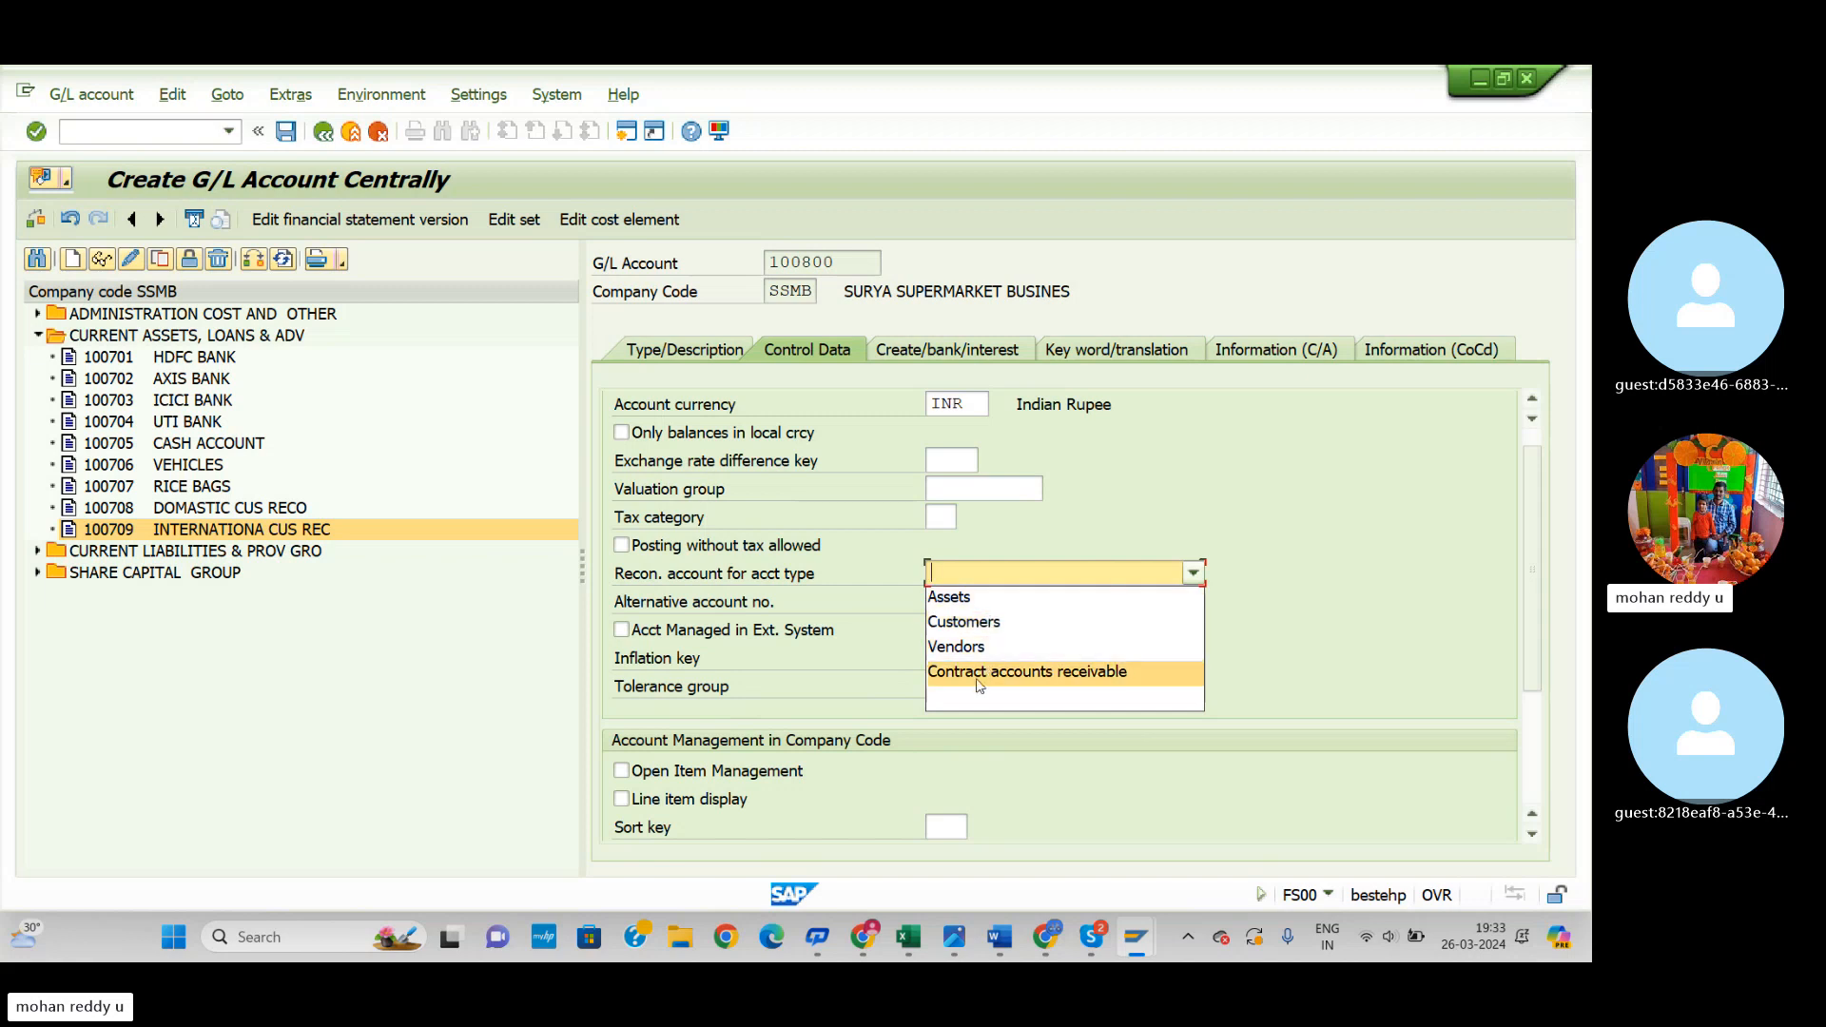
left_click(989, 627)
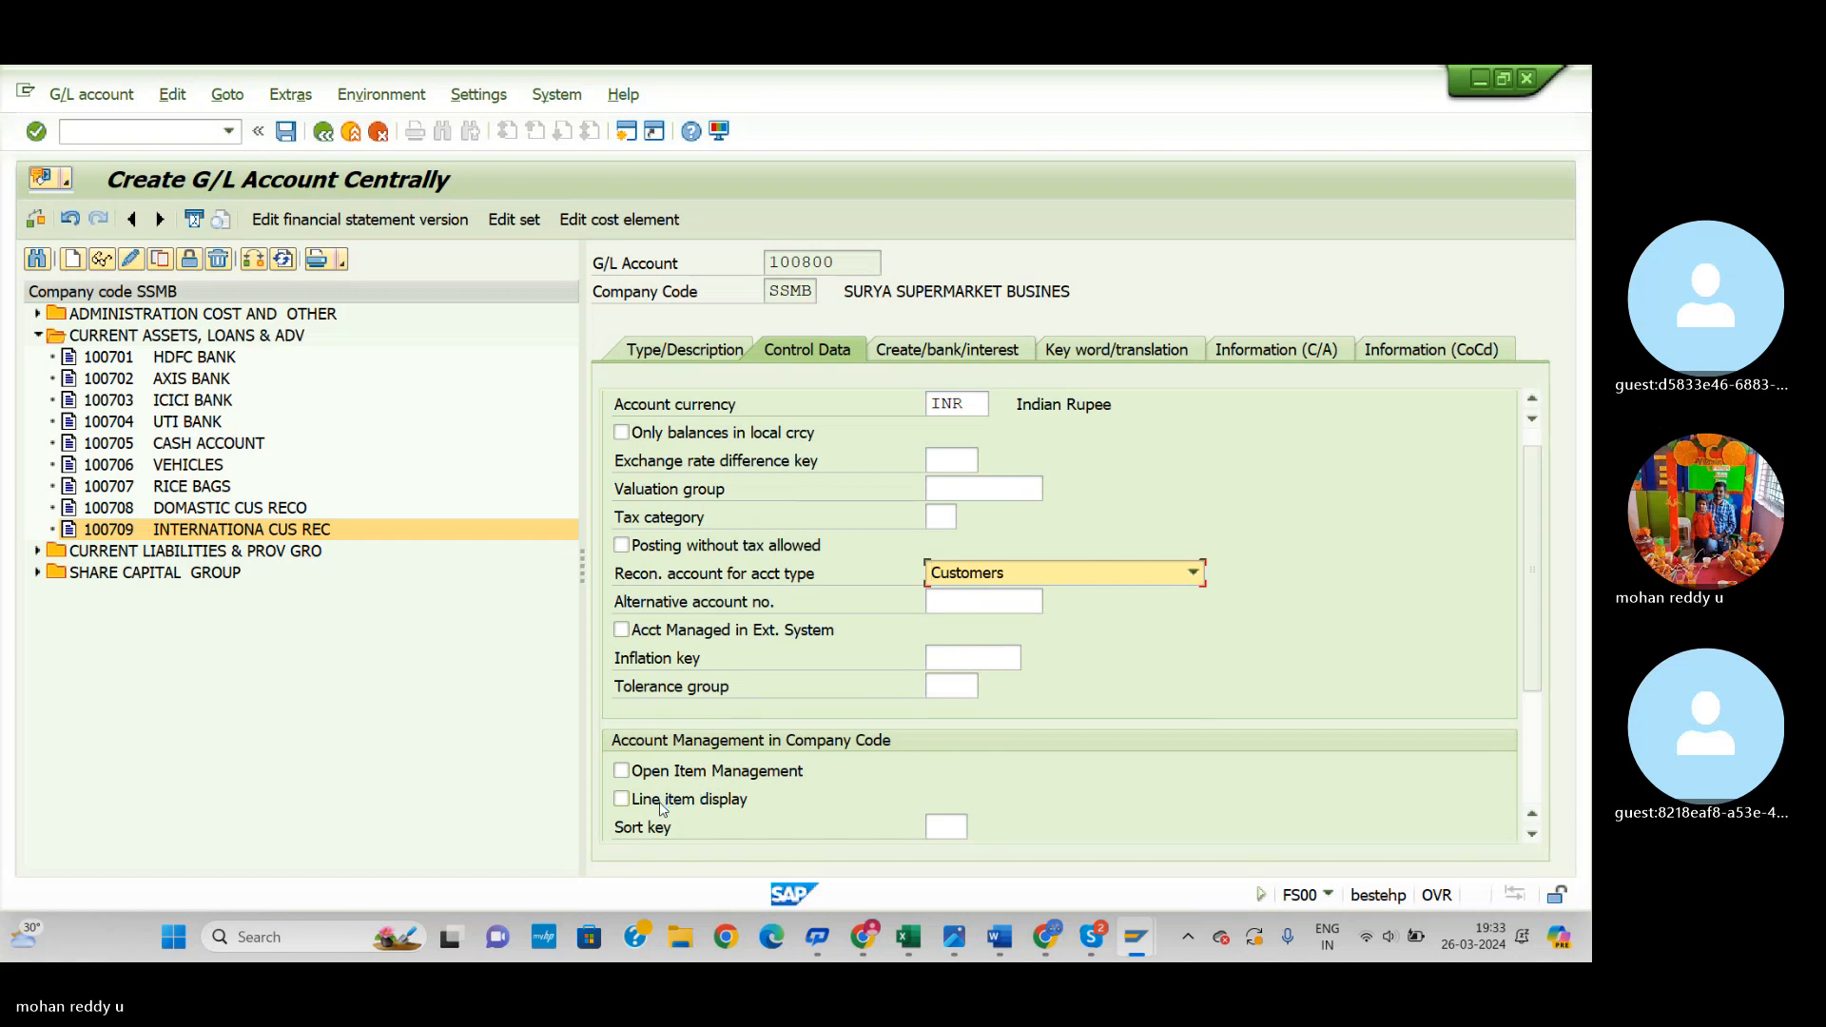
Step: Enable line item display for account 100800 and set its sort key to 001 Posting date
left_click(663, 809)
left_click(930, 826)
type("001")
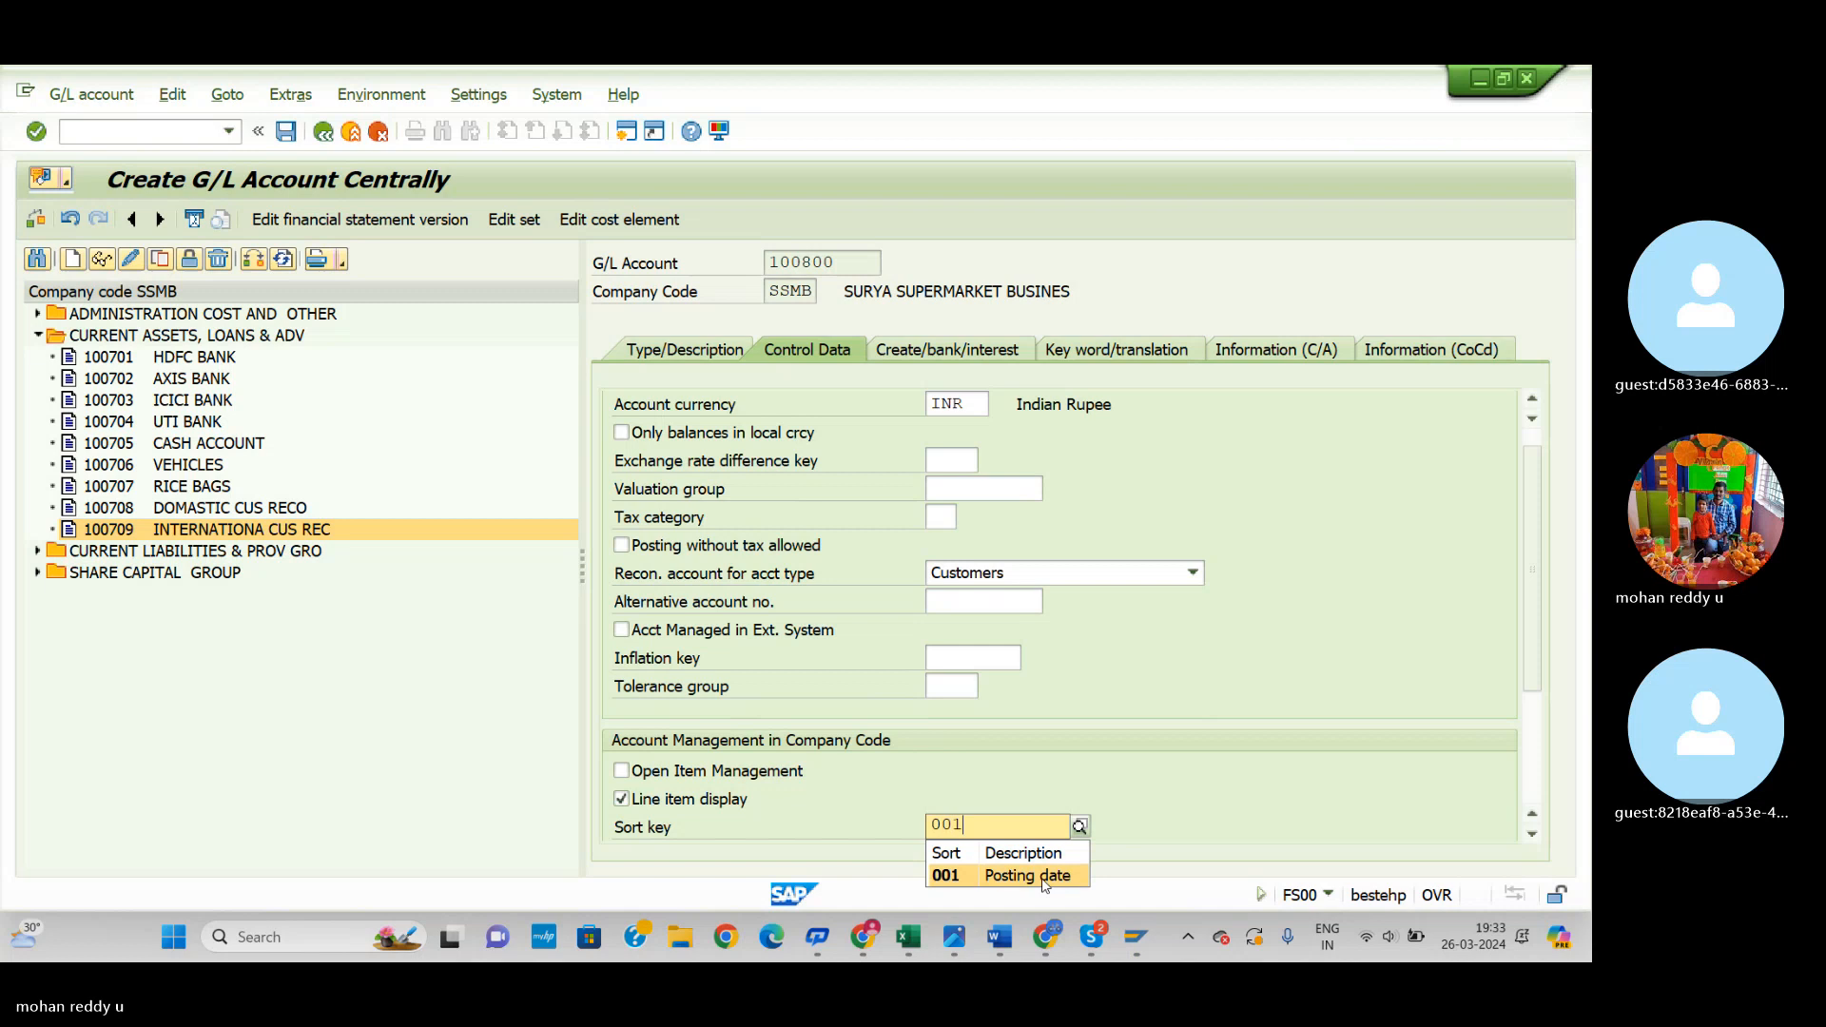
left_click(1044, 875)
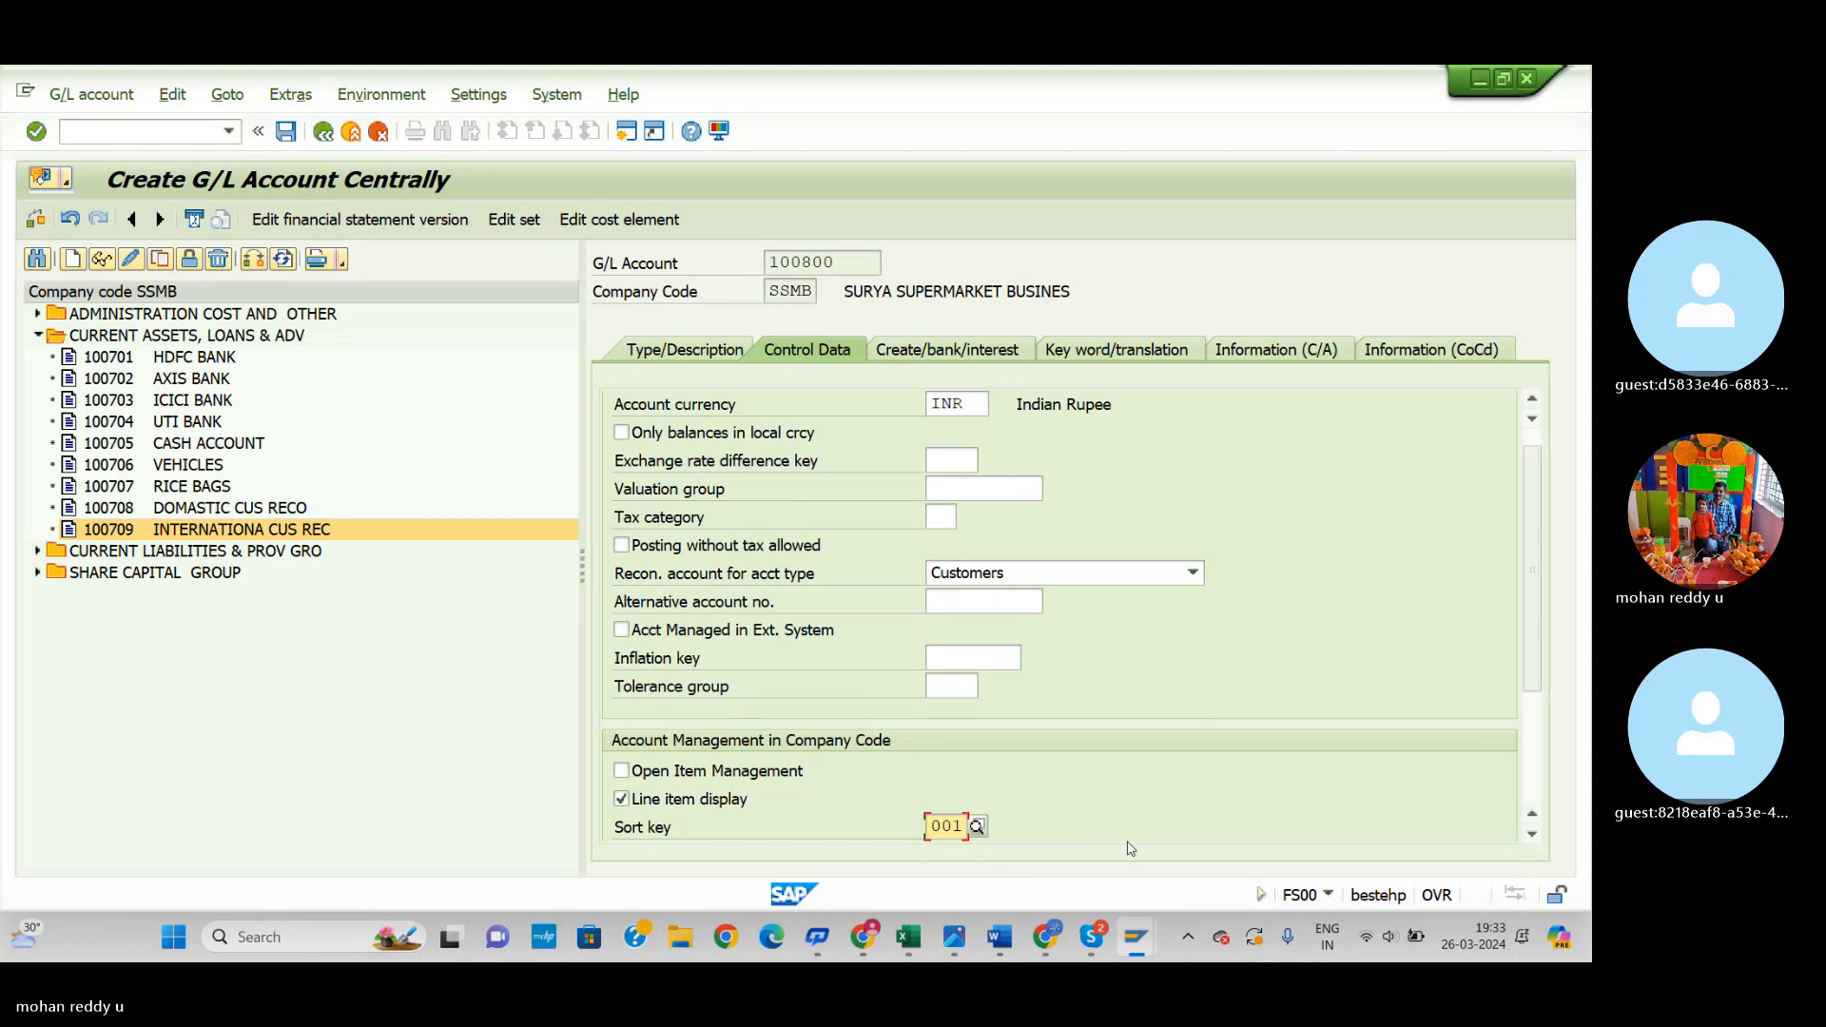
Step: Assign field status group G067 Reconciliation accounts to account 100800 and save the account
left_click(970, 358)
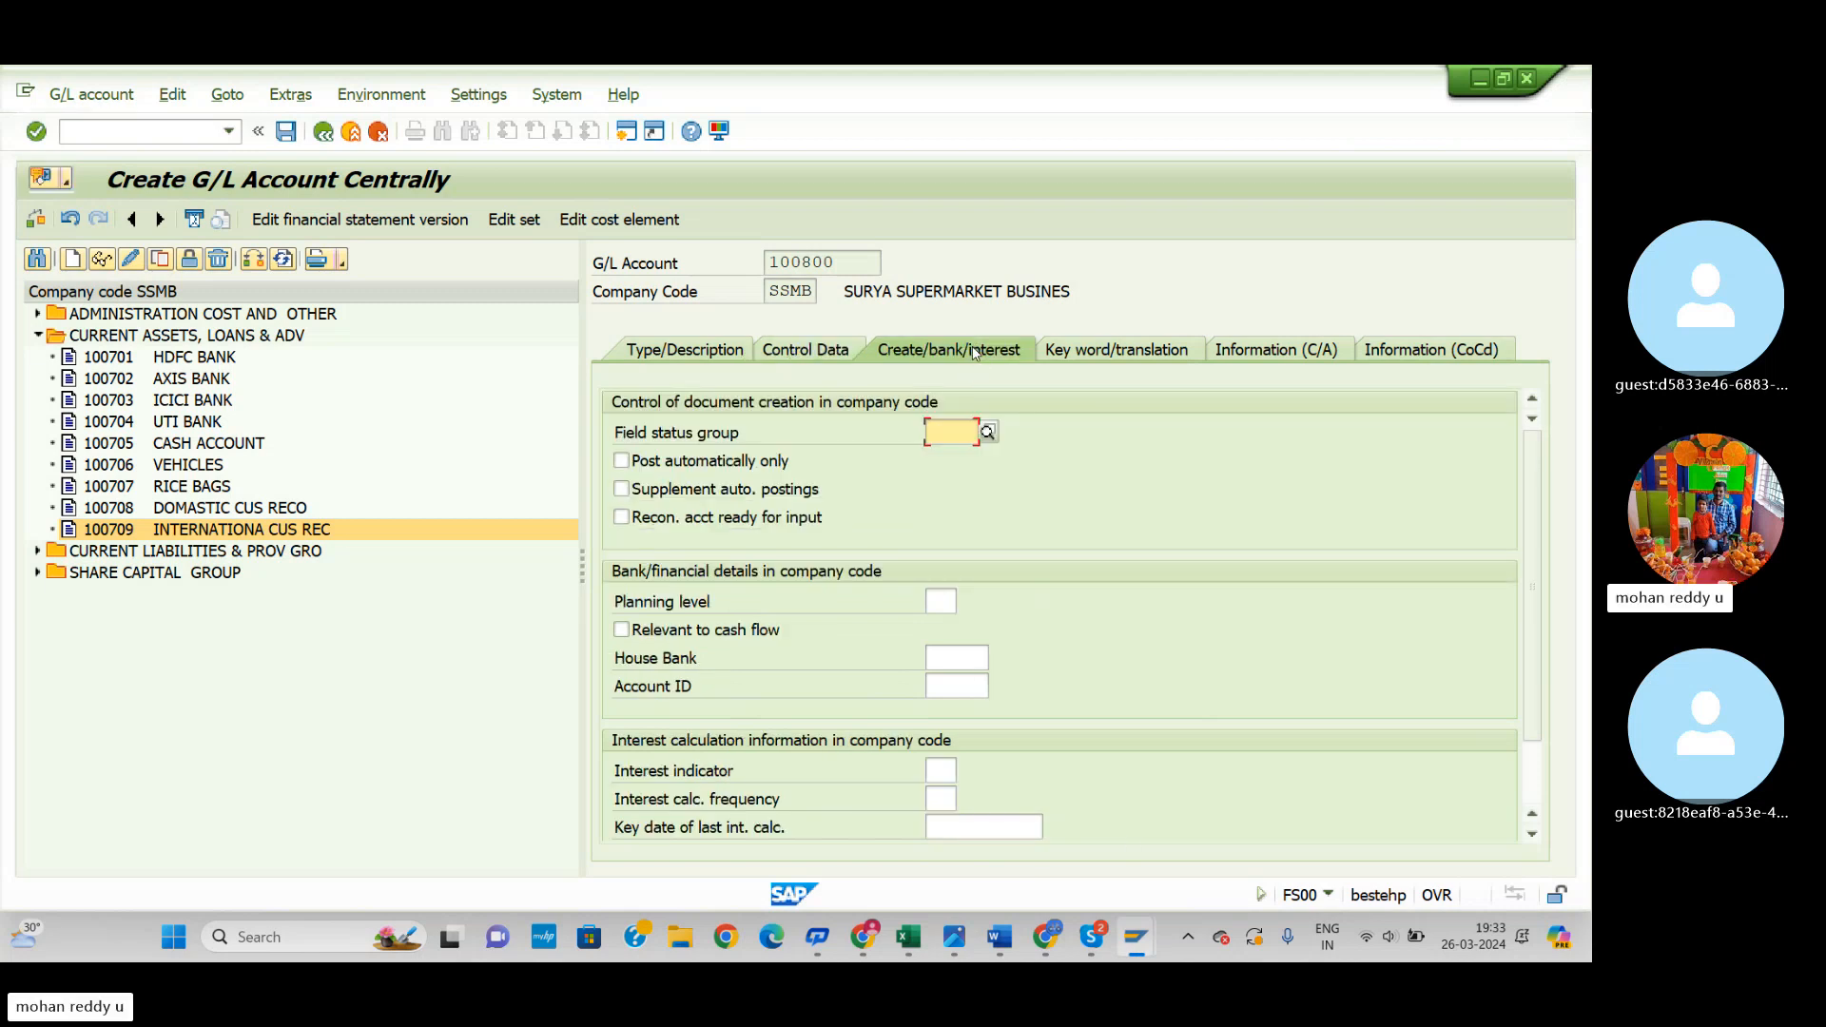
left_click(989, 432)
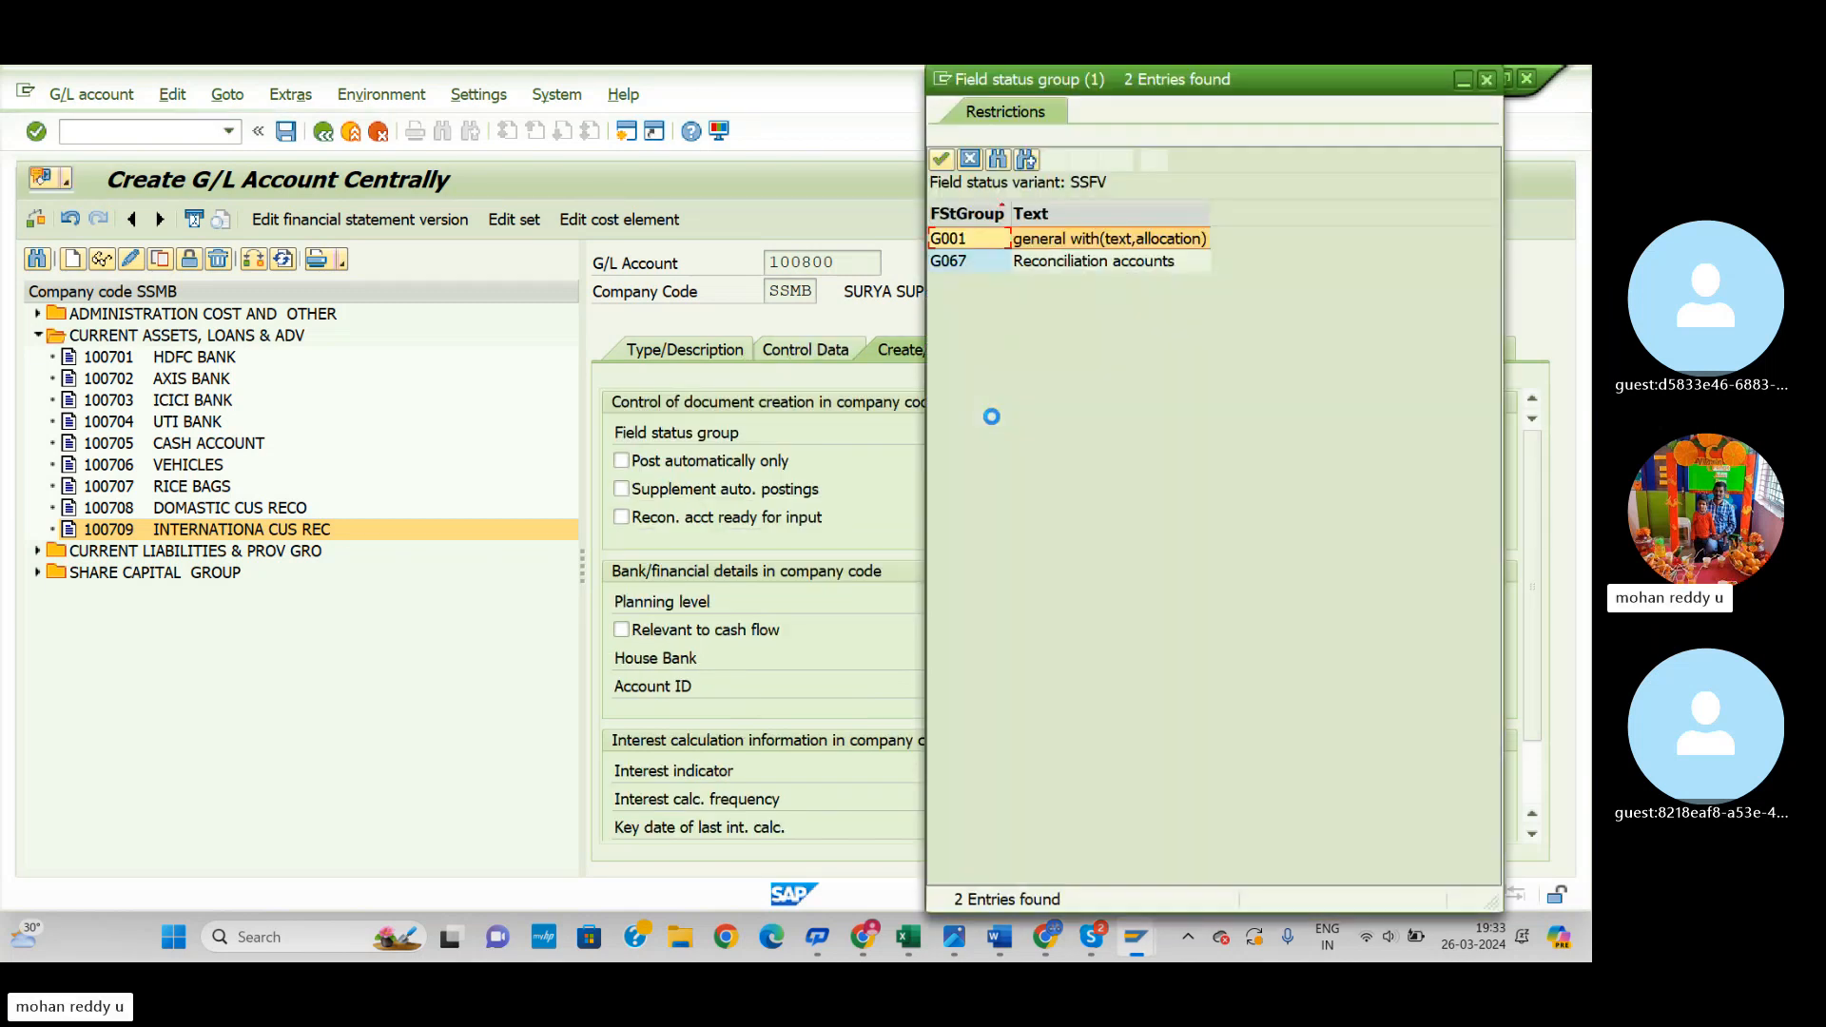
left_click(1069, 263)
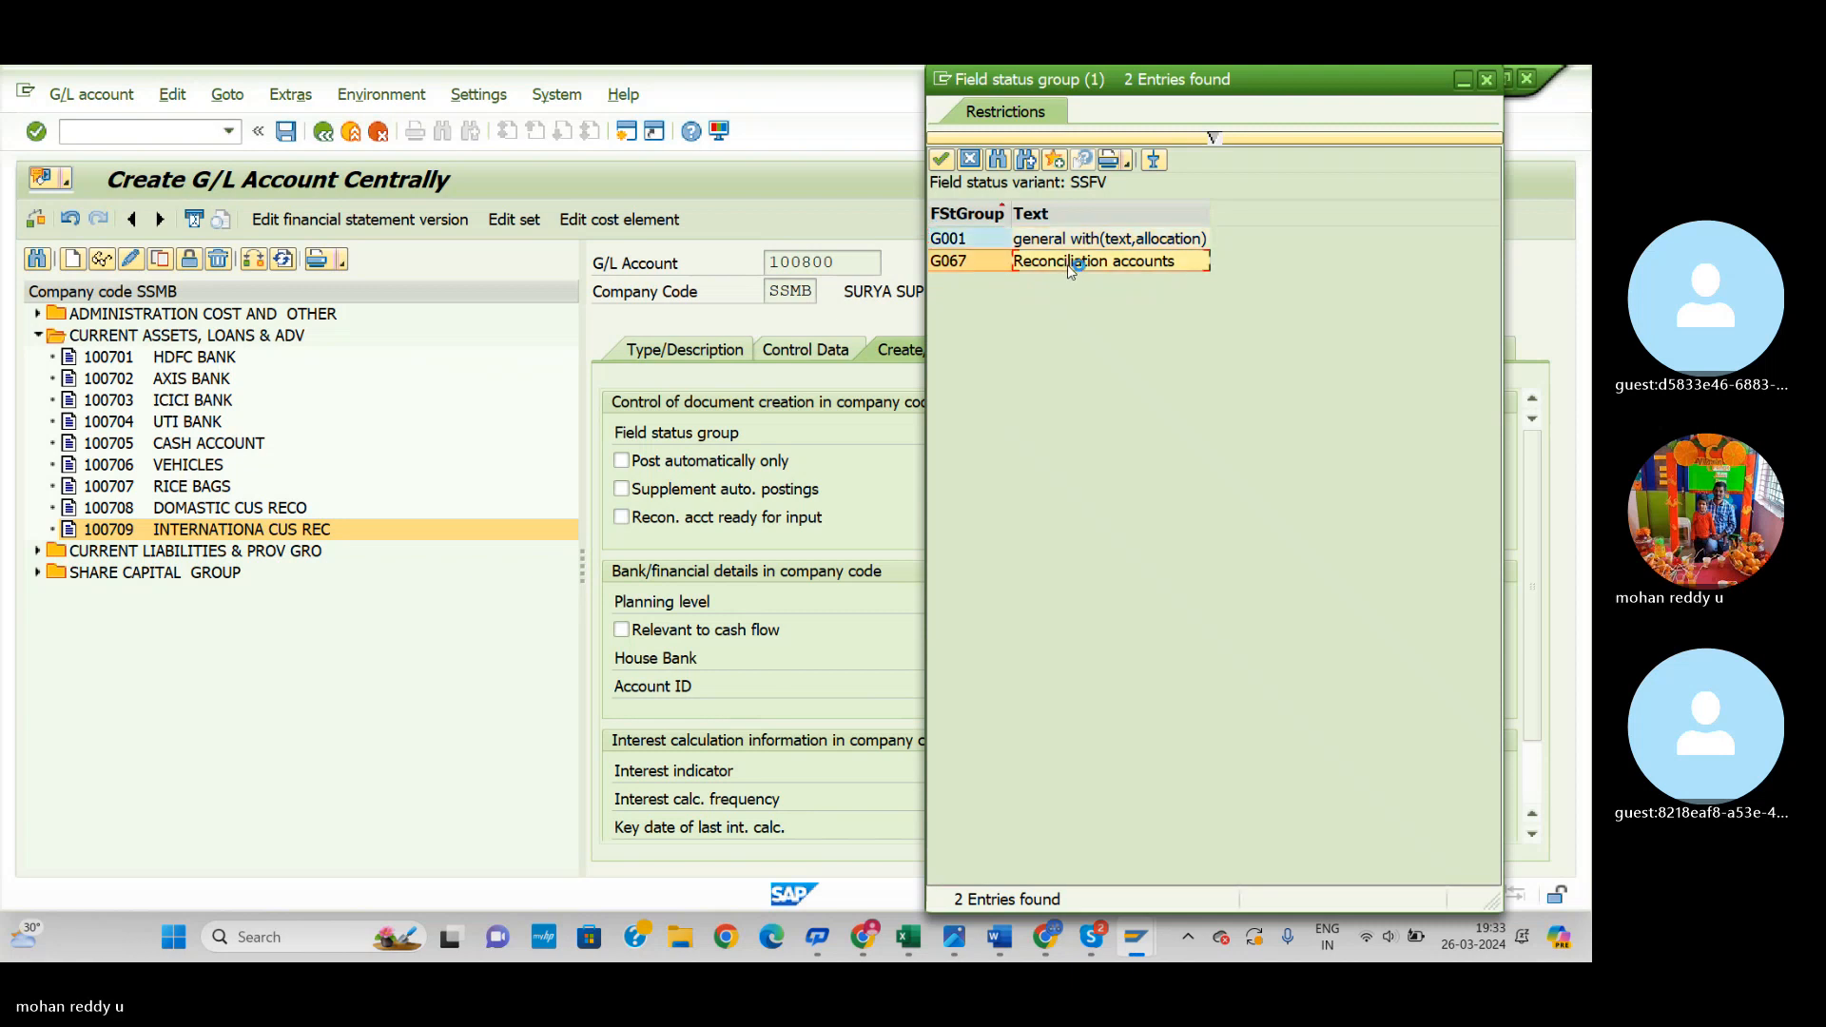
left_click(943, 161)
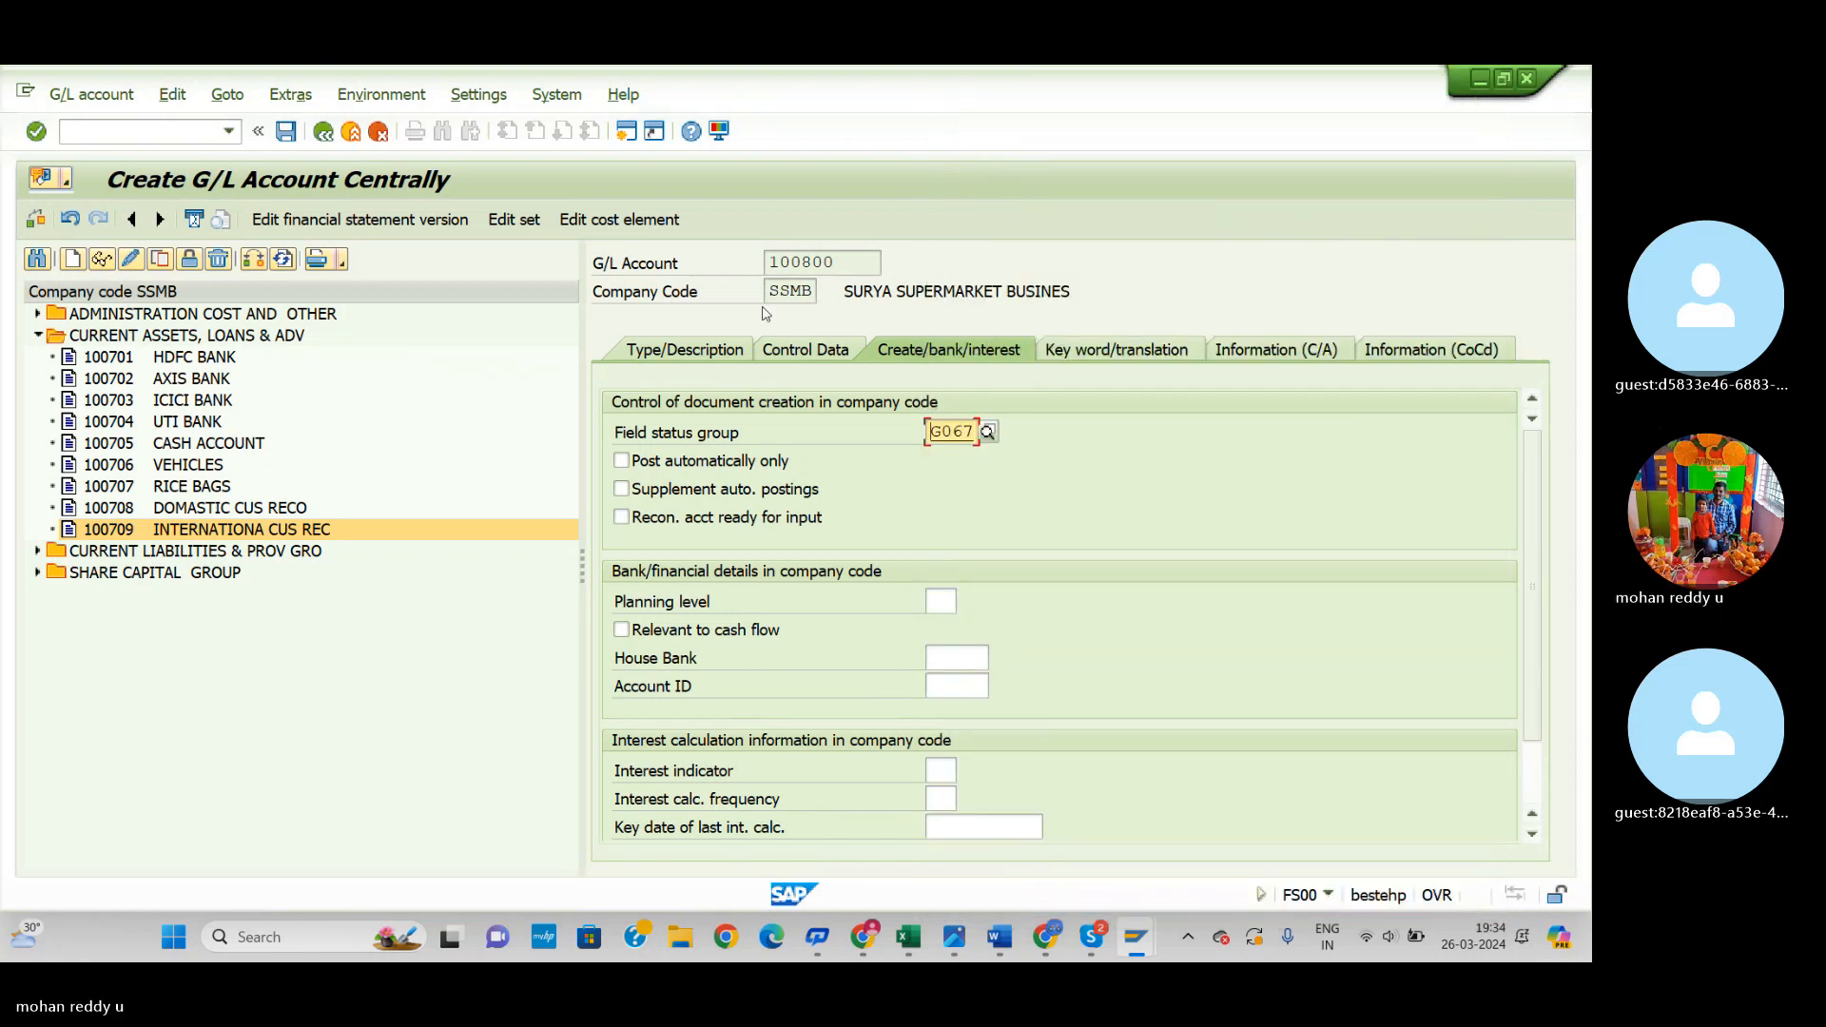
left_click(286, 131)
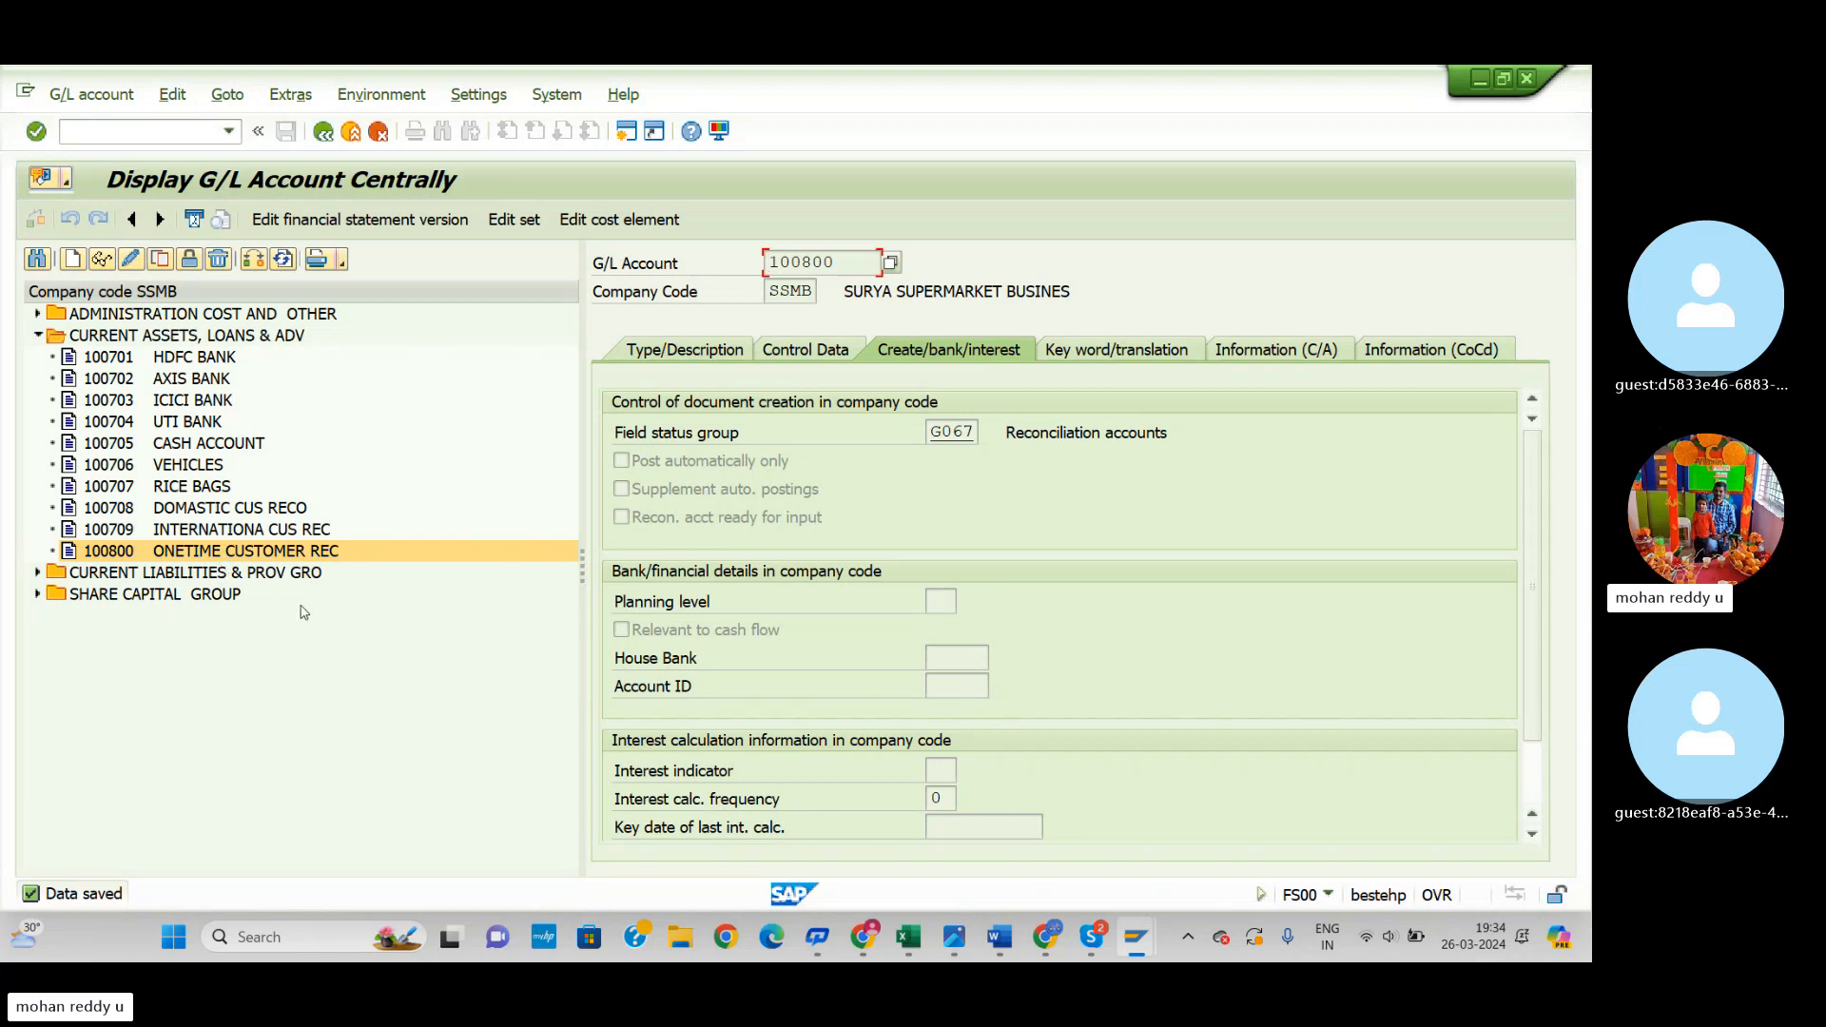
Step: Switch to the Excel checklist and fill the customer reconciliation account rows (step 4, FS00) with green
key("alt+Tab")
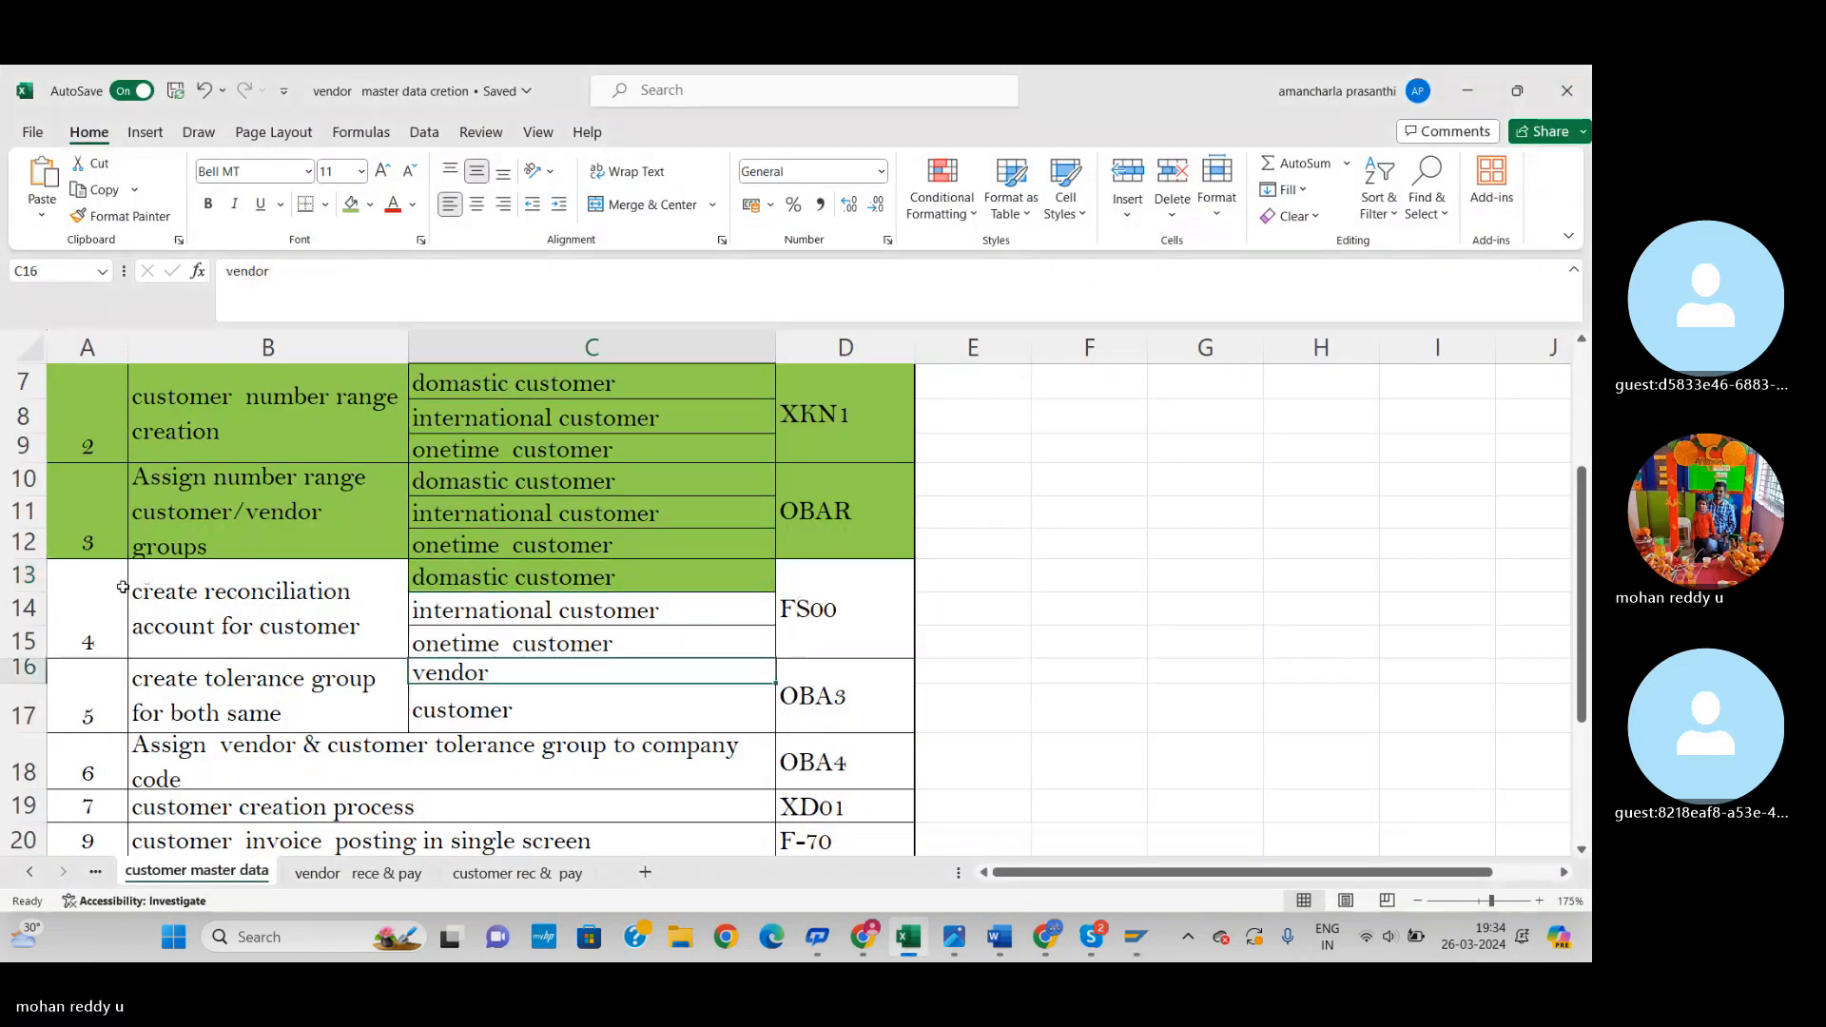
left_click_drag(123, 587, 827, 608)
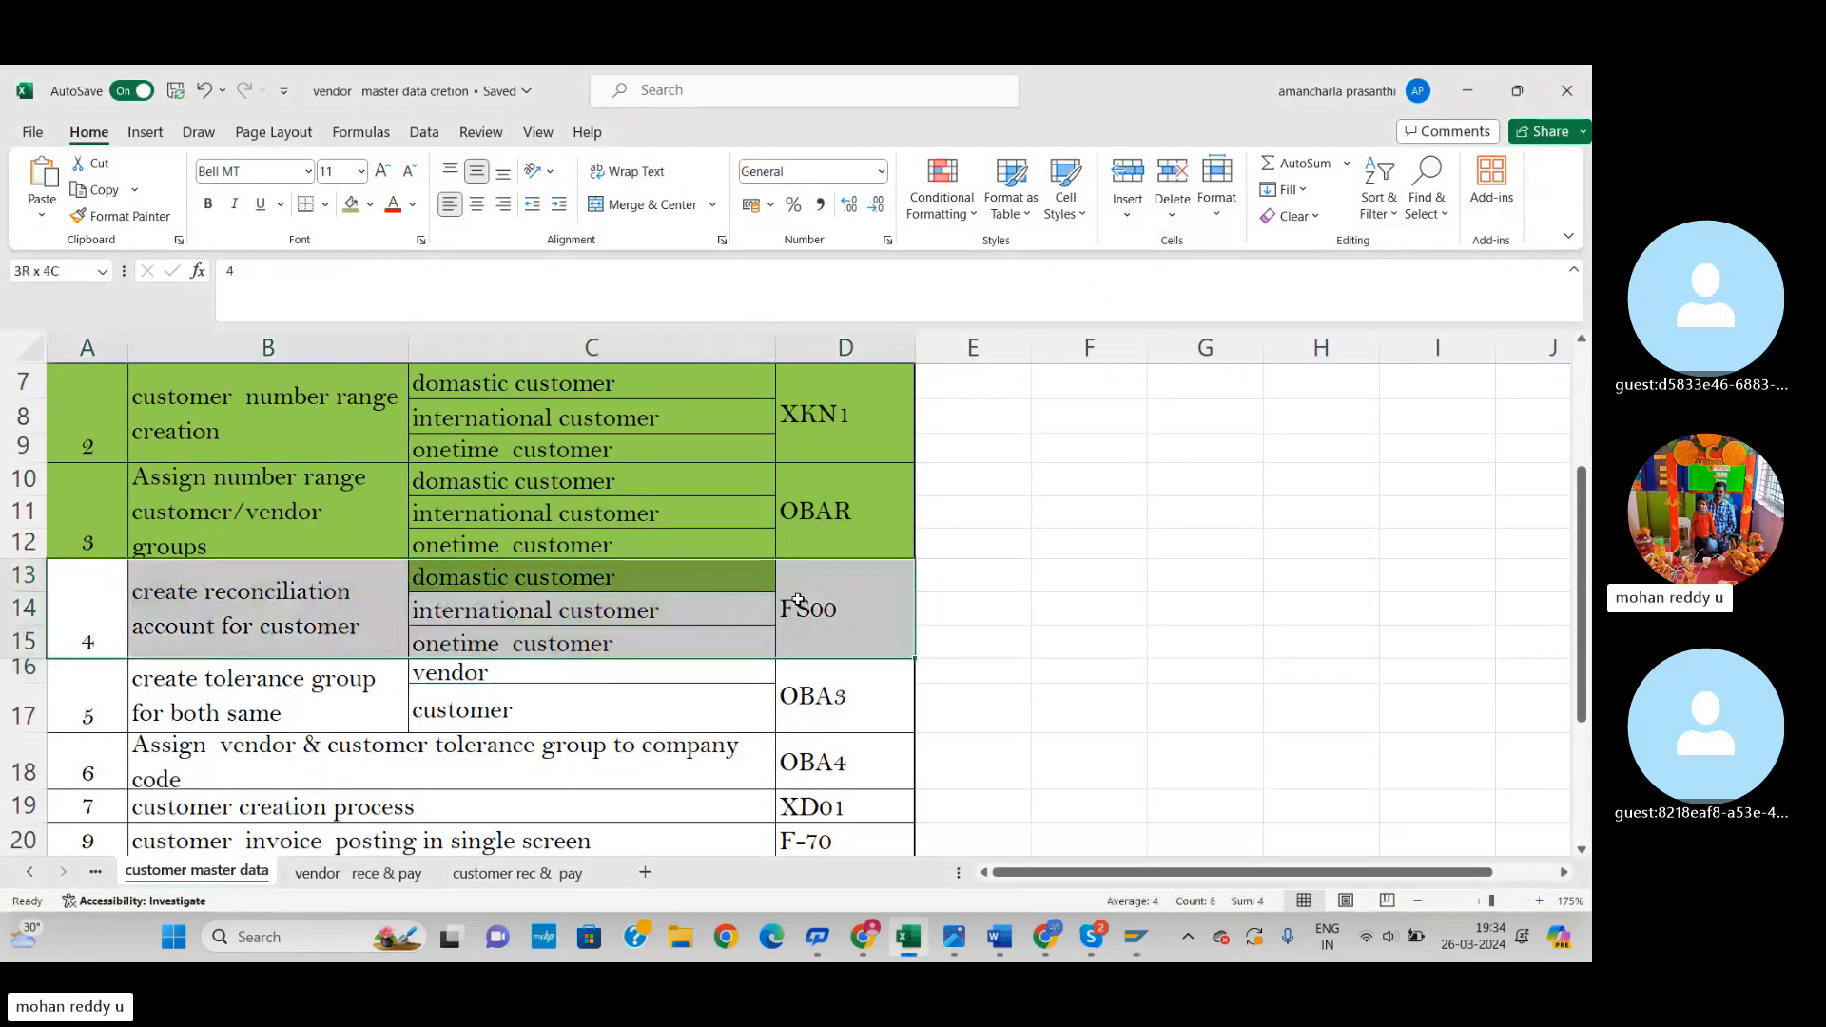
left_click(350, 205)
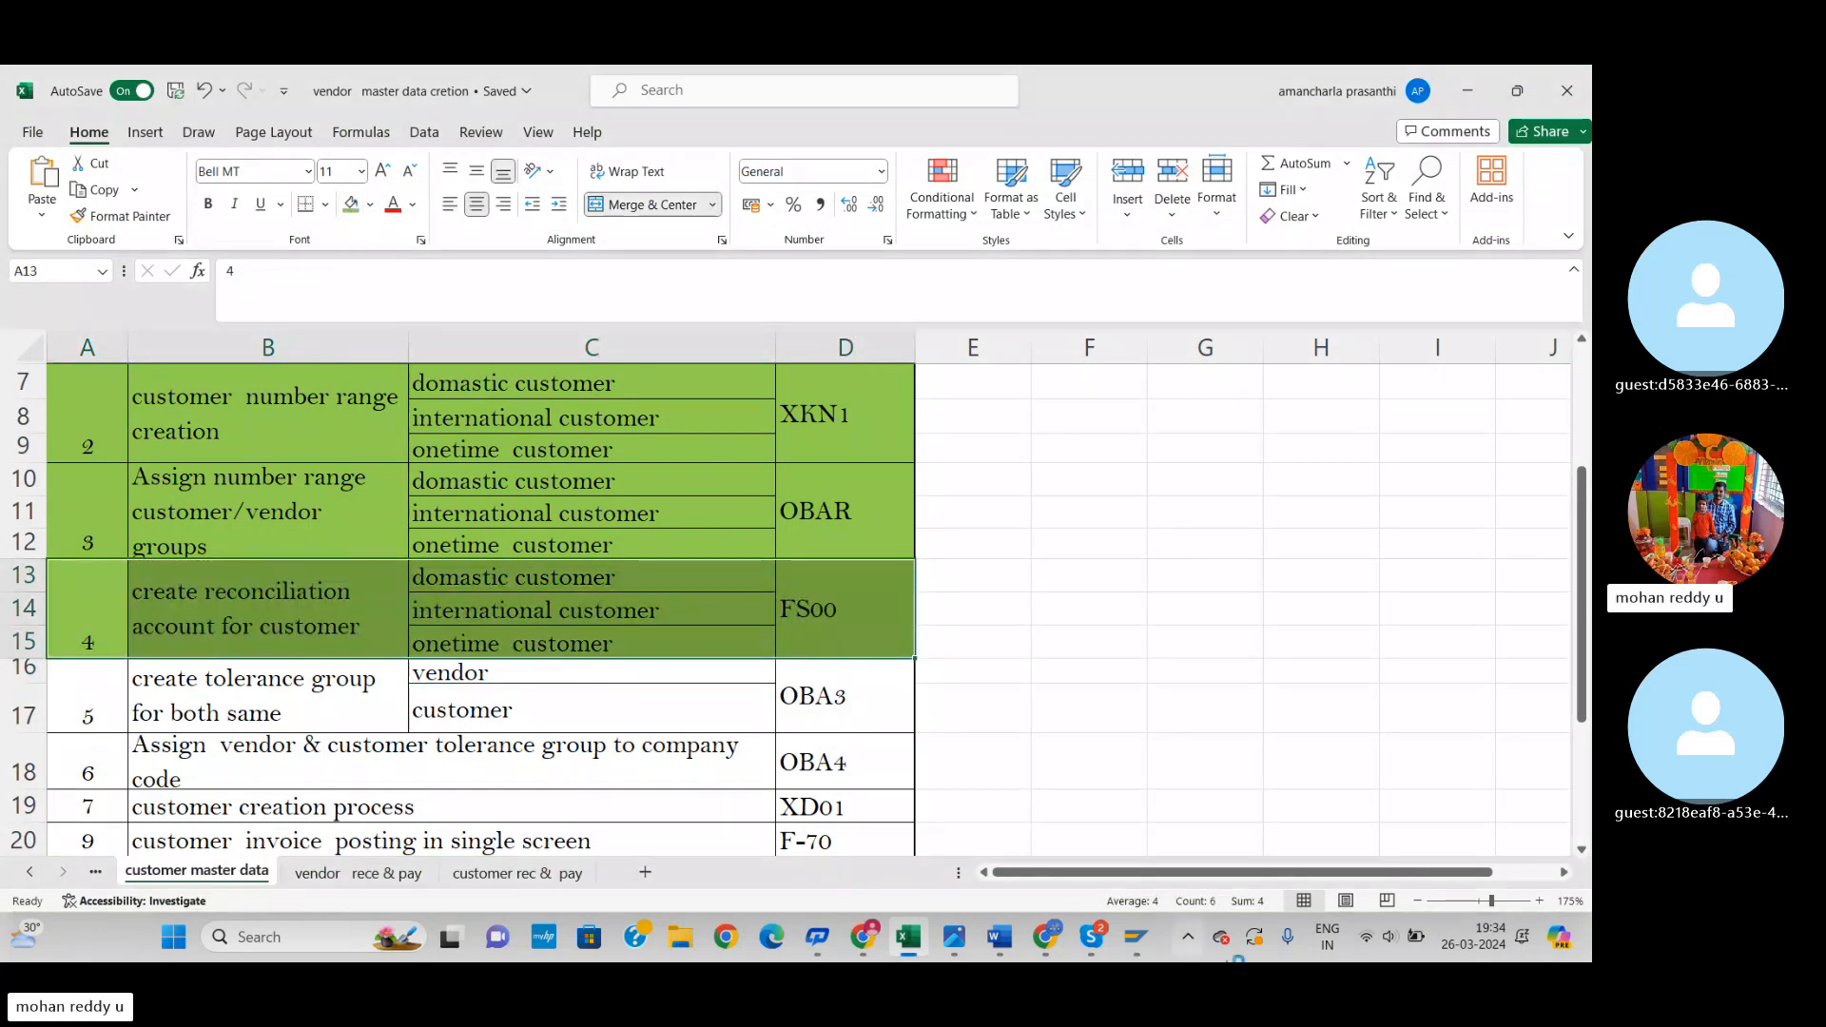
mouse_move(1091, 936)
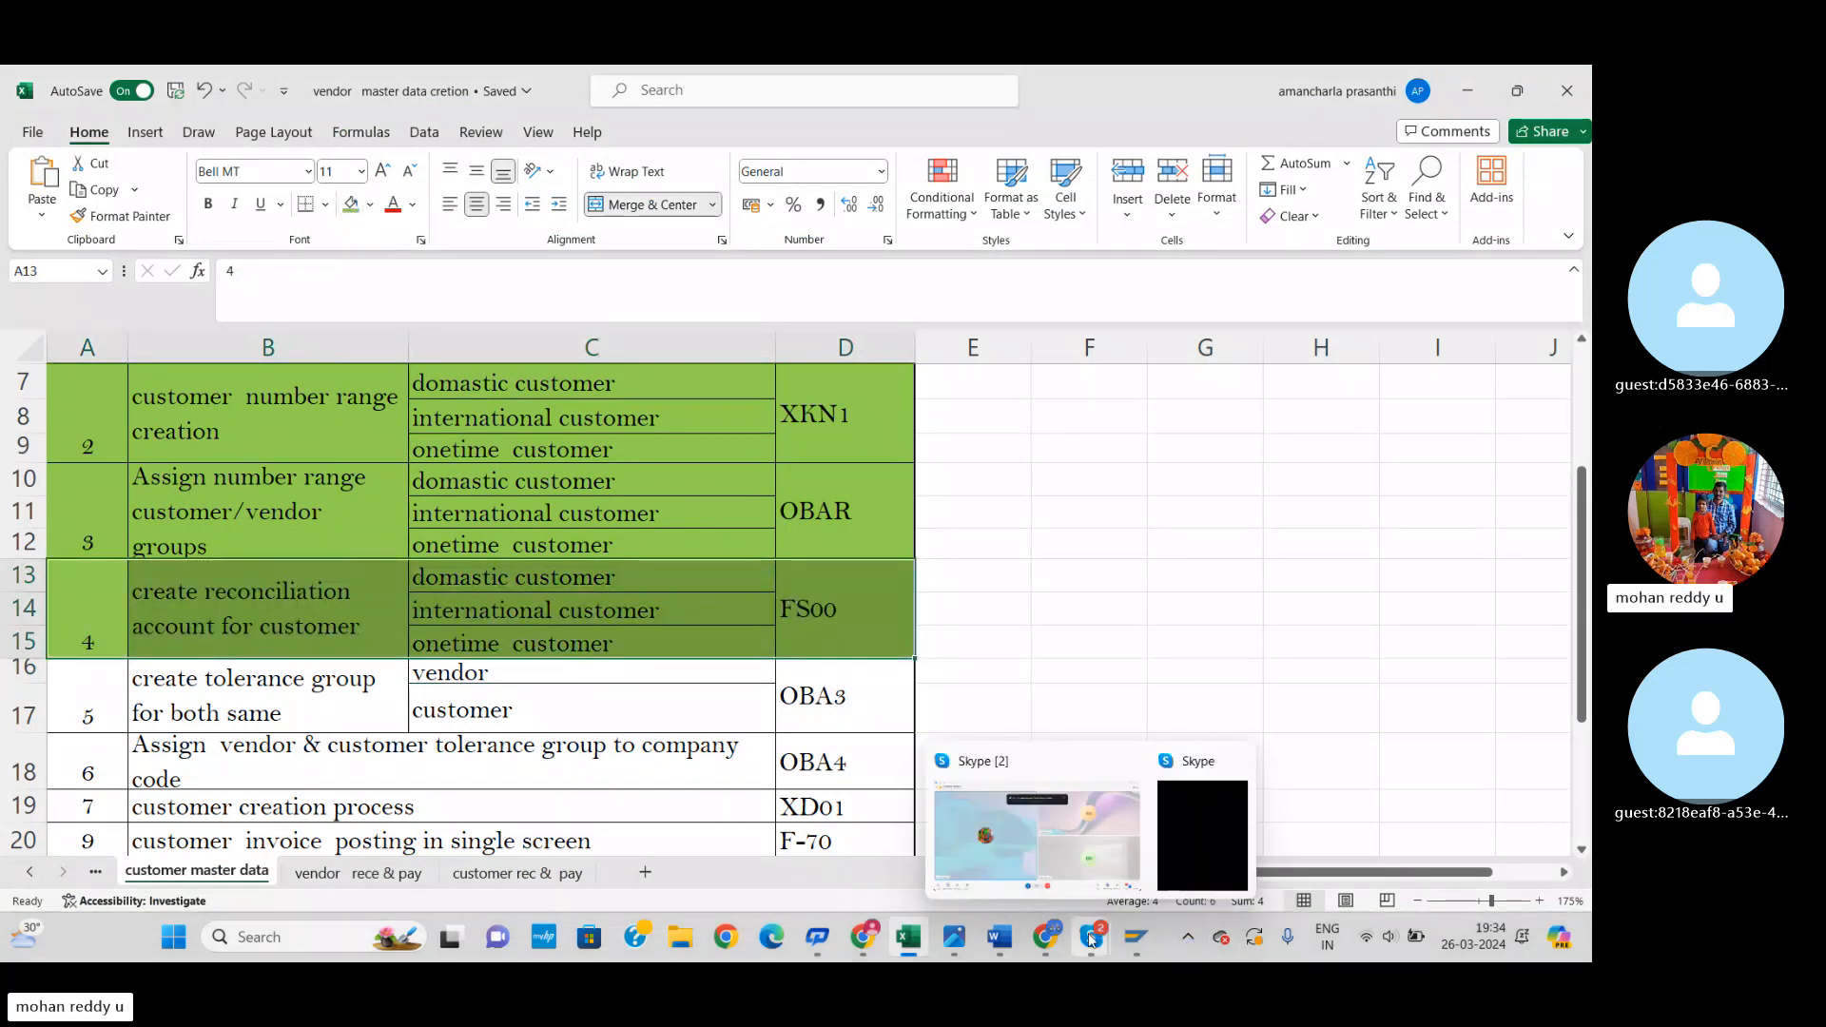
left_click(1074, 842)
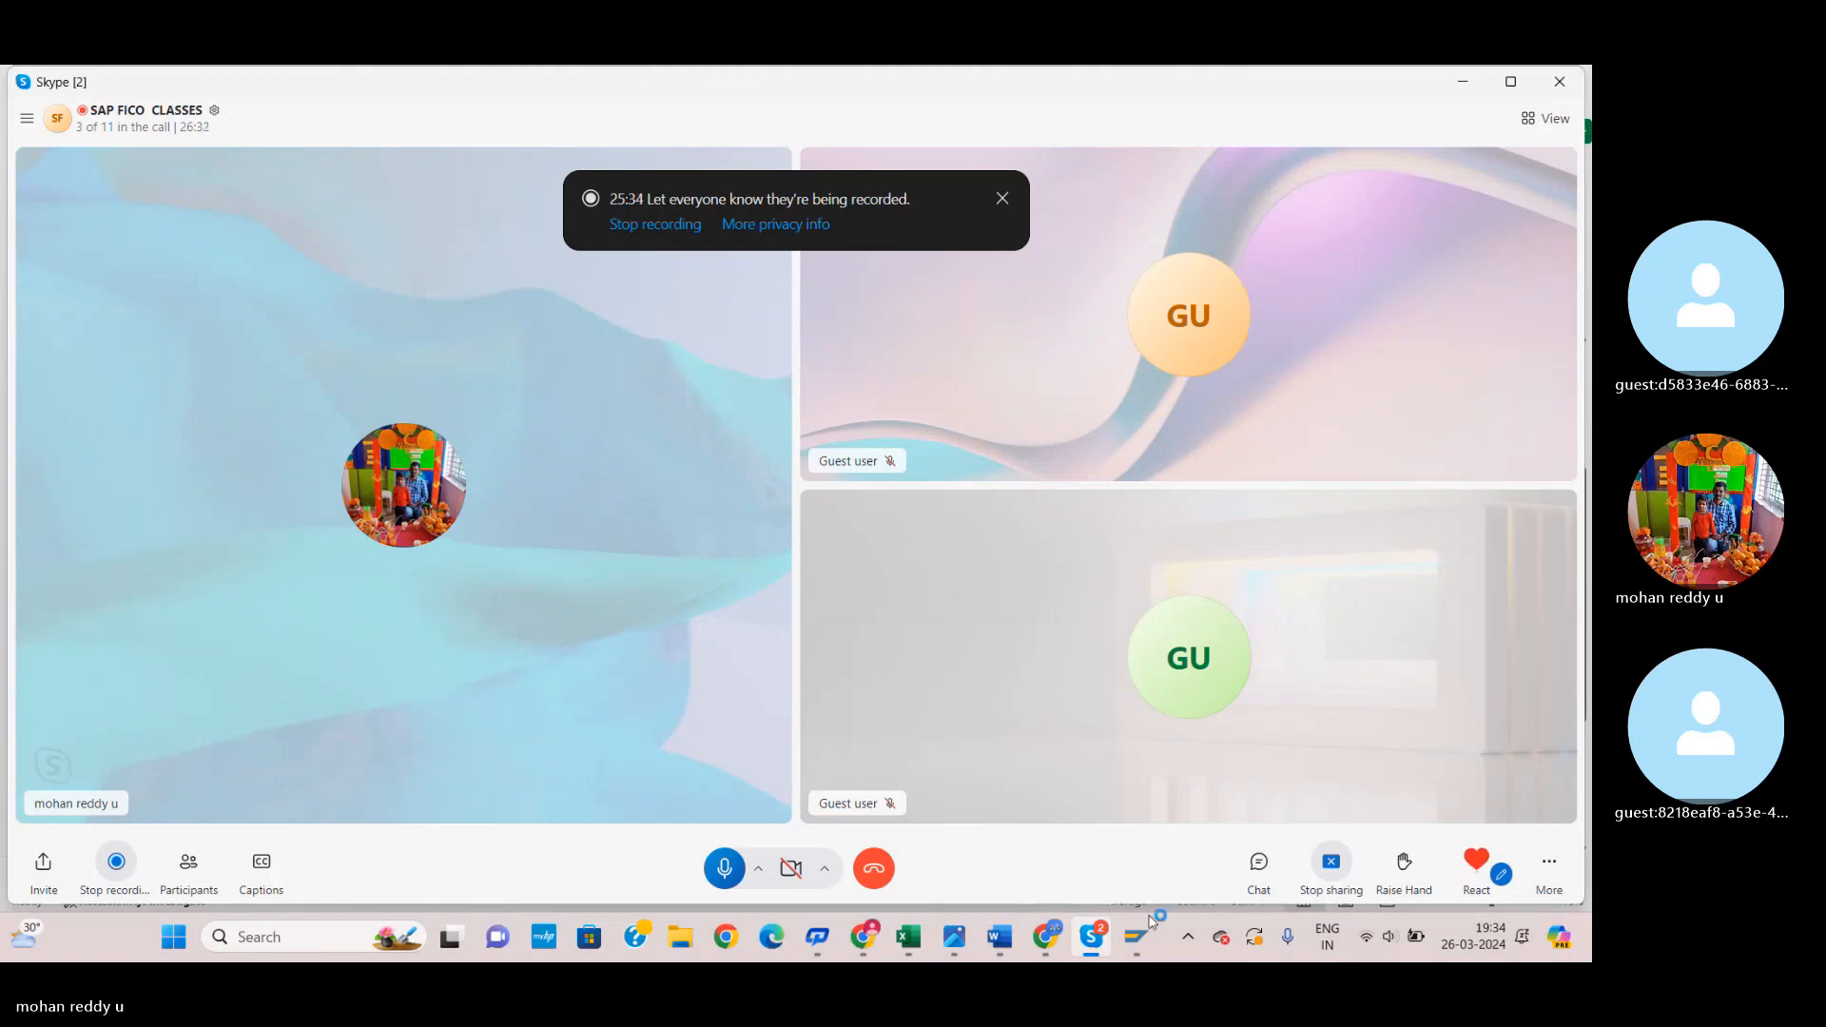
left_click(926, 932)
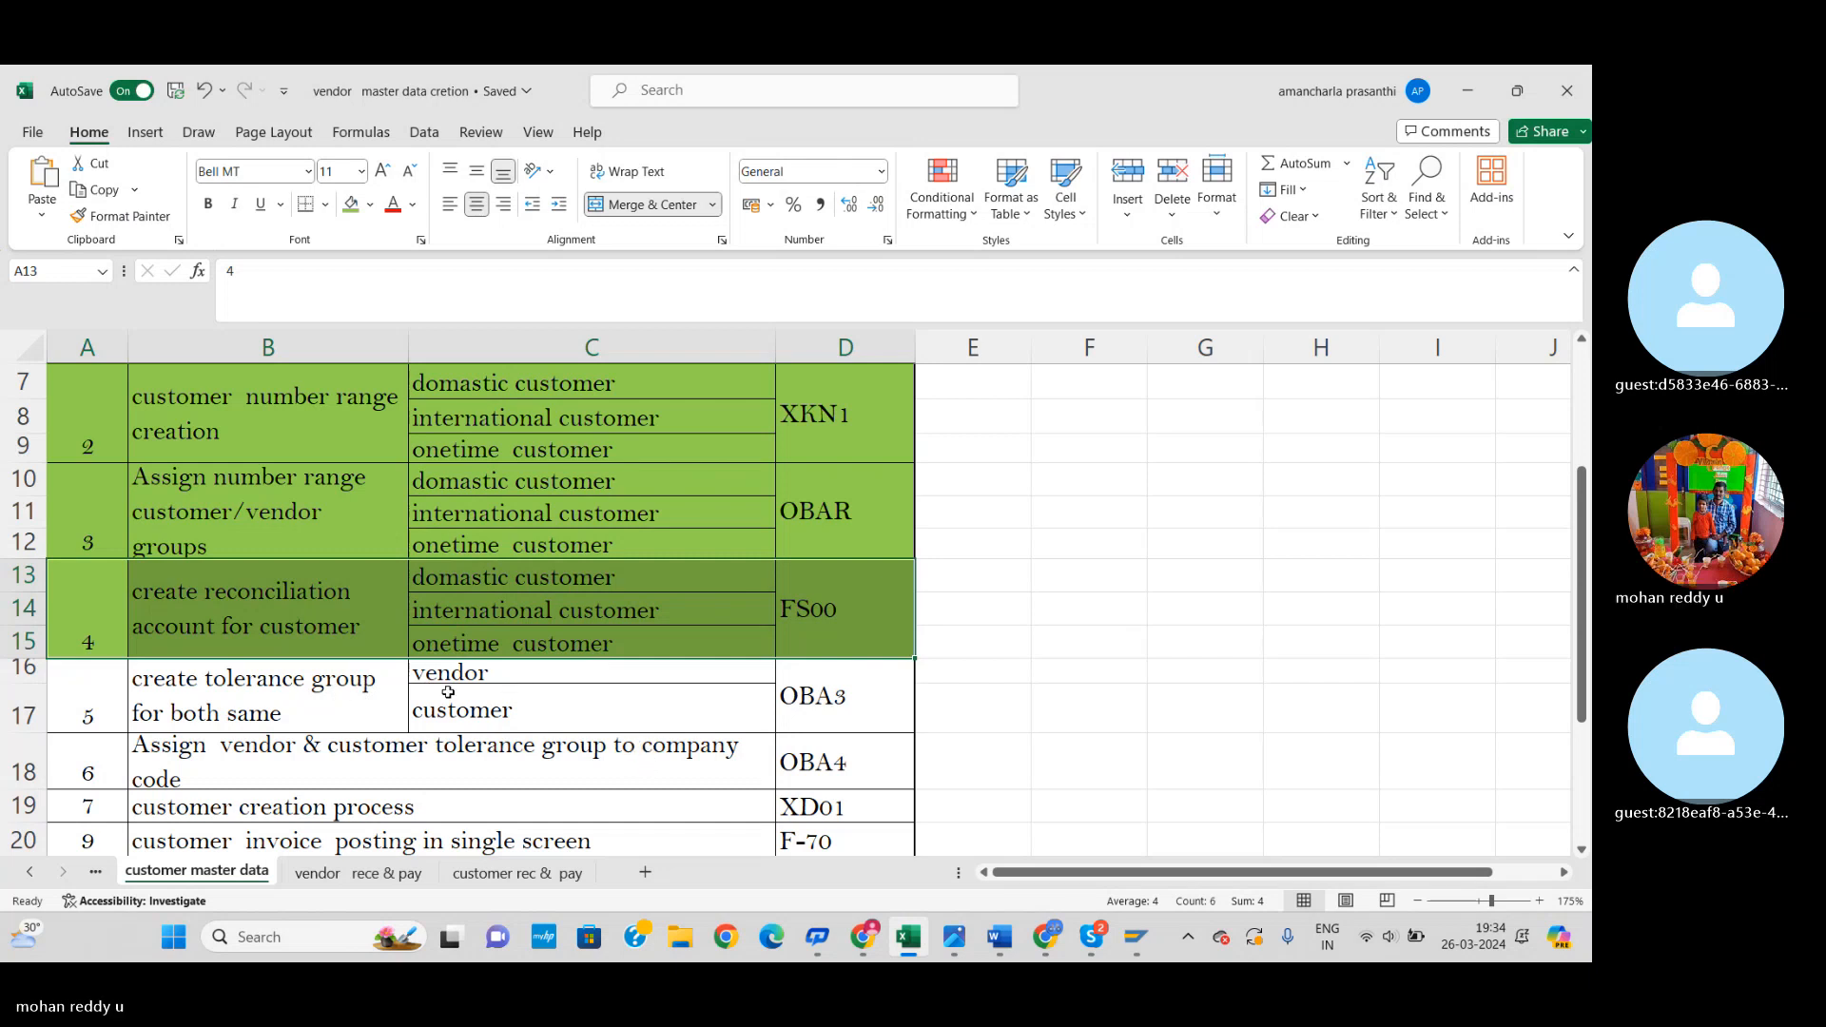
Step: Fill the checklist rows for tolerance group creation (OBA3) and assignment (OBA4) with the same green
left_click_drag(215, 683, 841, 766)
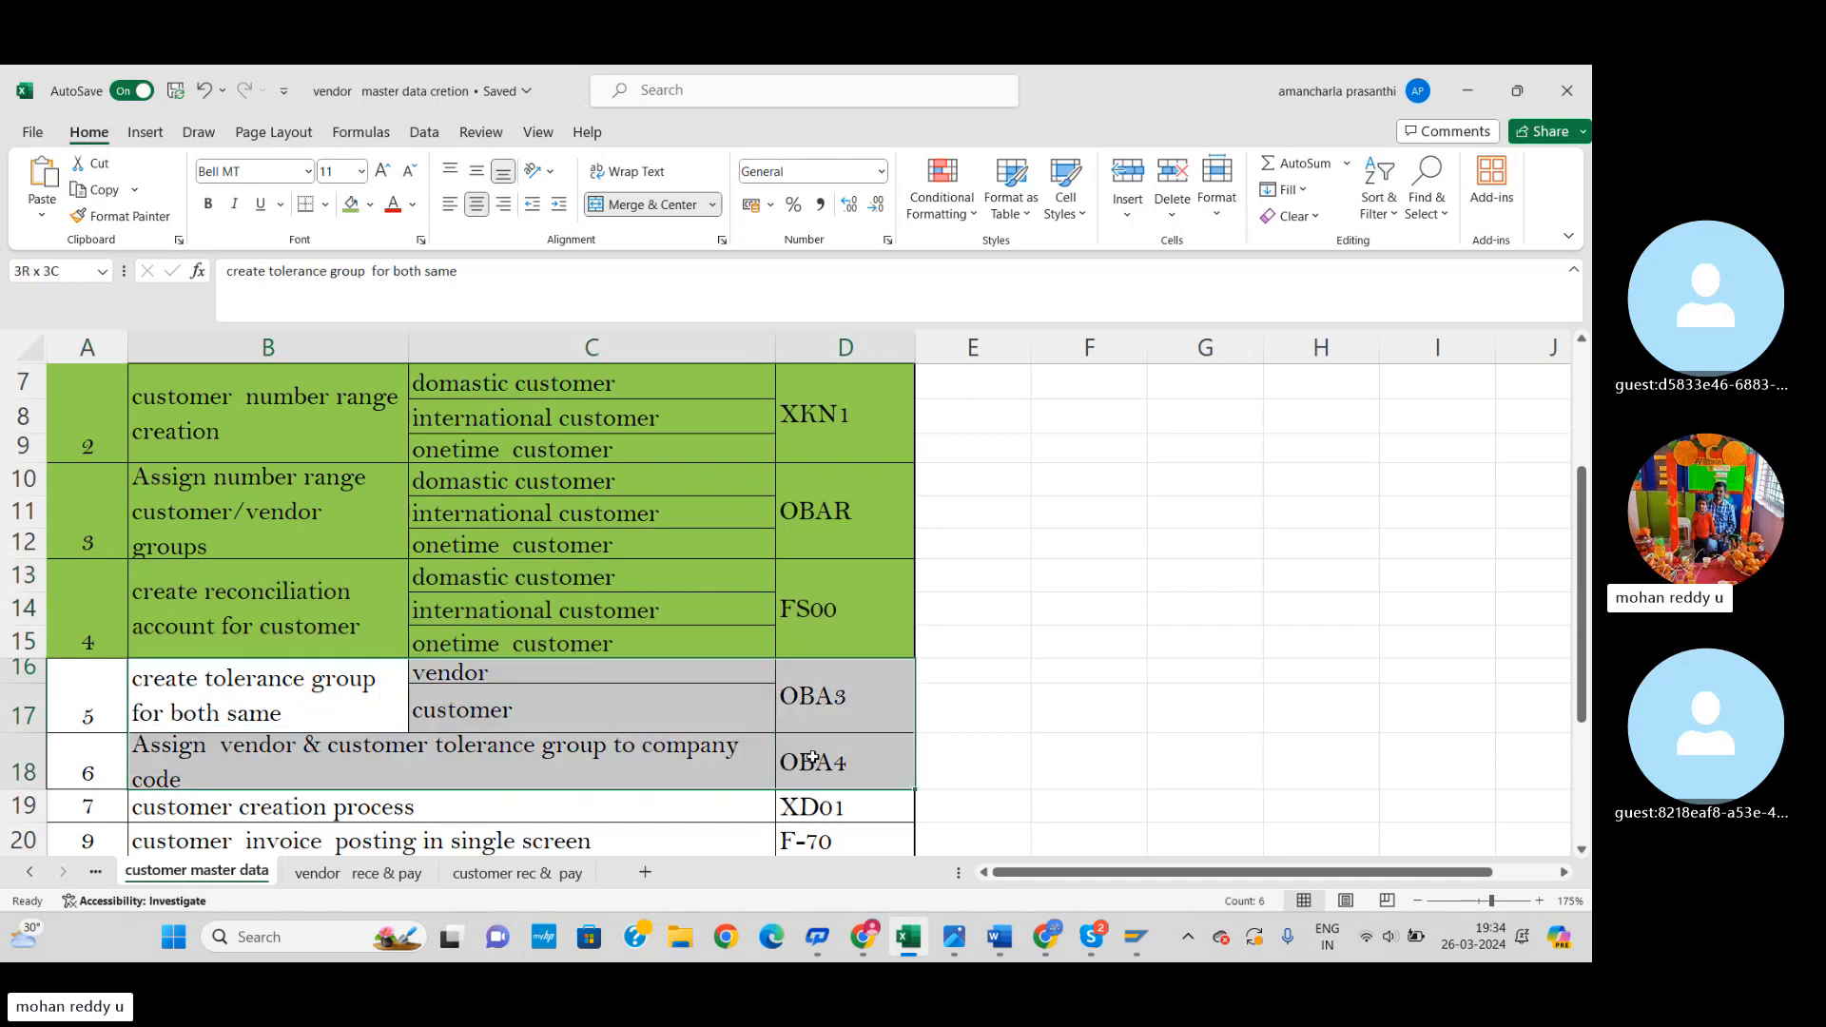
left_click(350, 203)
left_click(1047, 700)
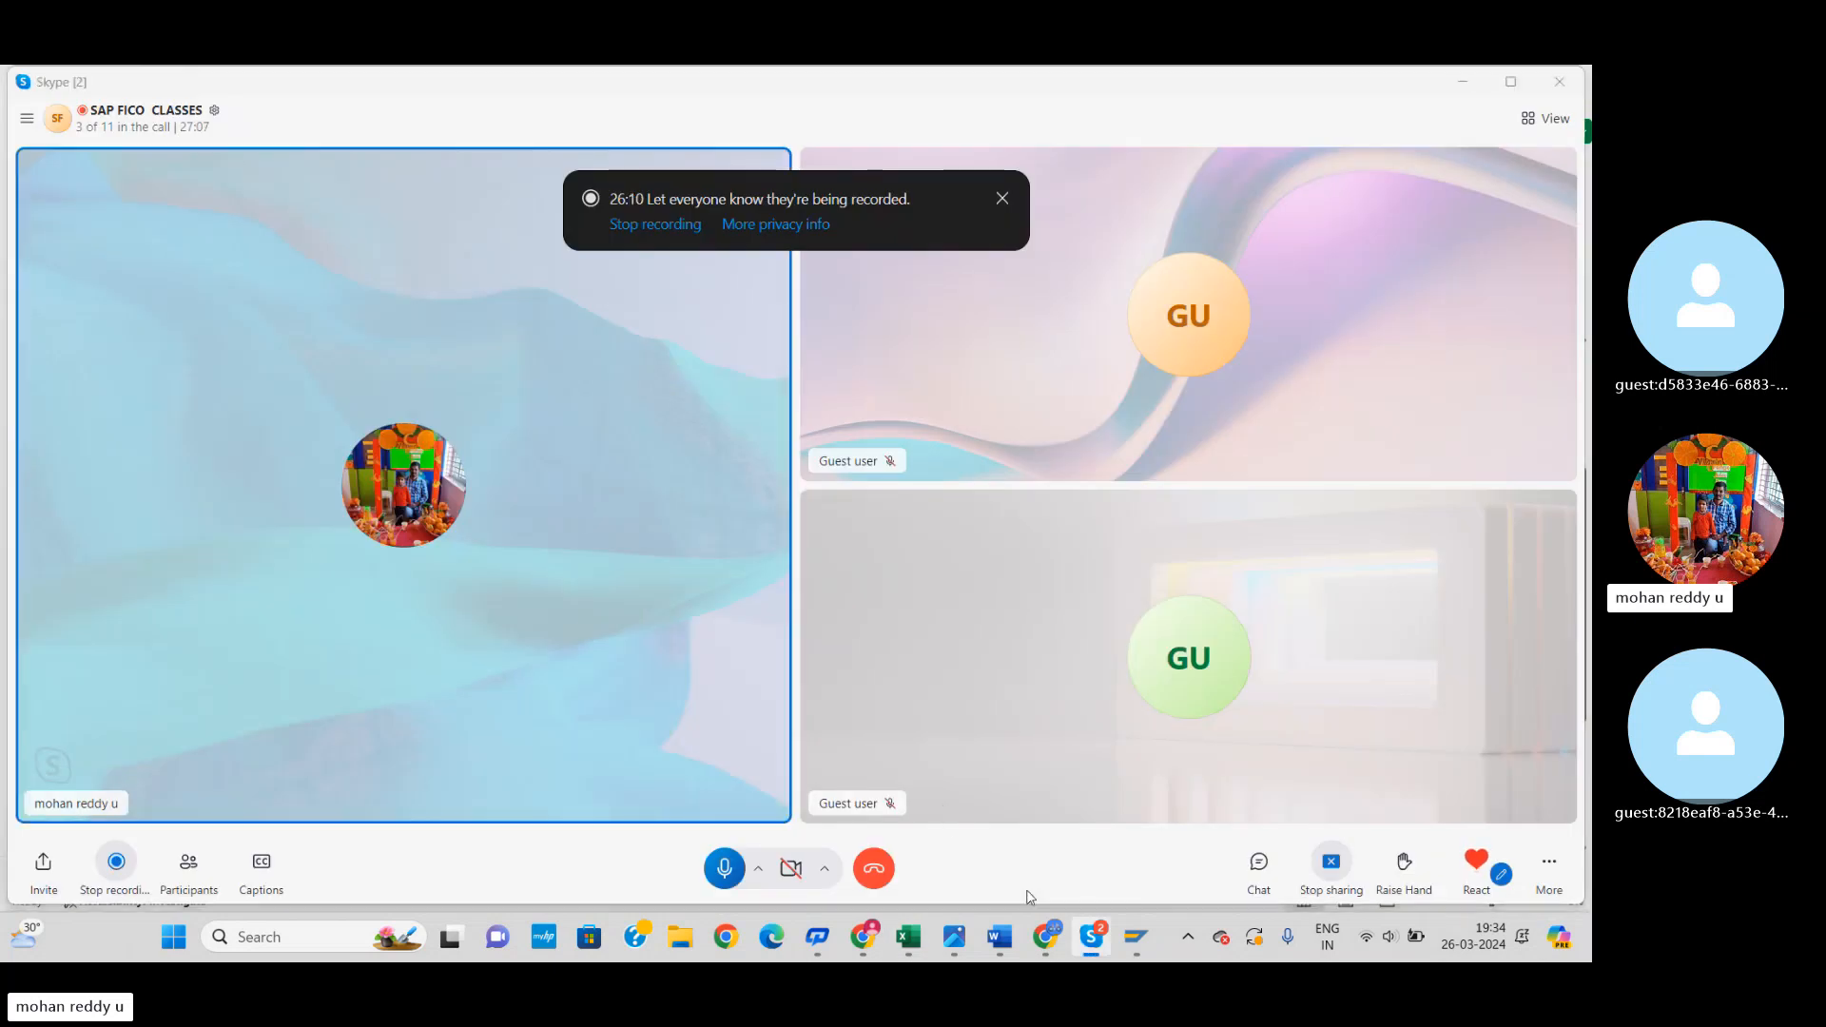
Step: Switch back to SAP and open the customer/vendor tolerances transaction with /NOBA3
mouse_move(1135, 954)
left_click(1199, 835)
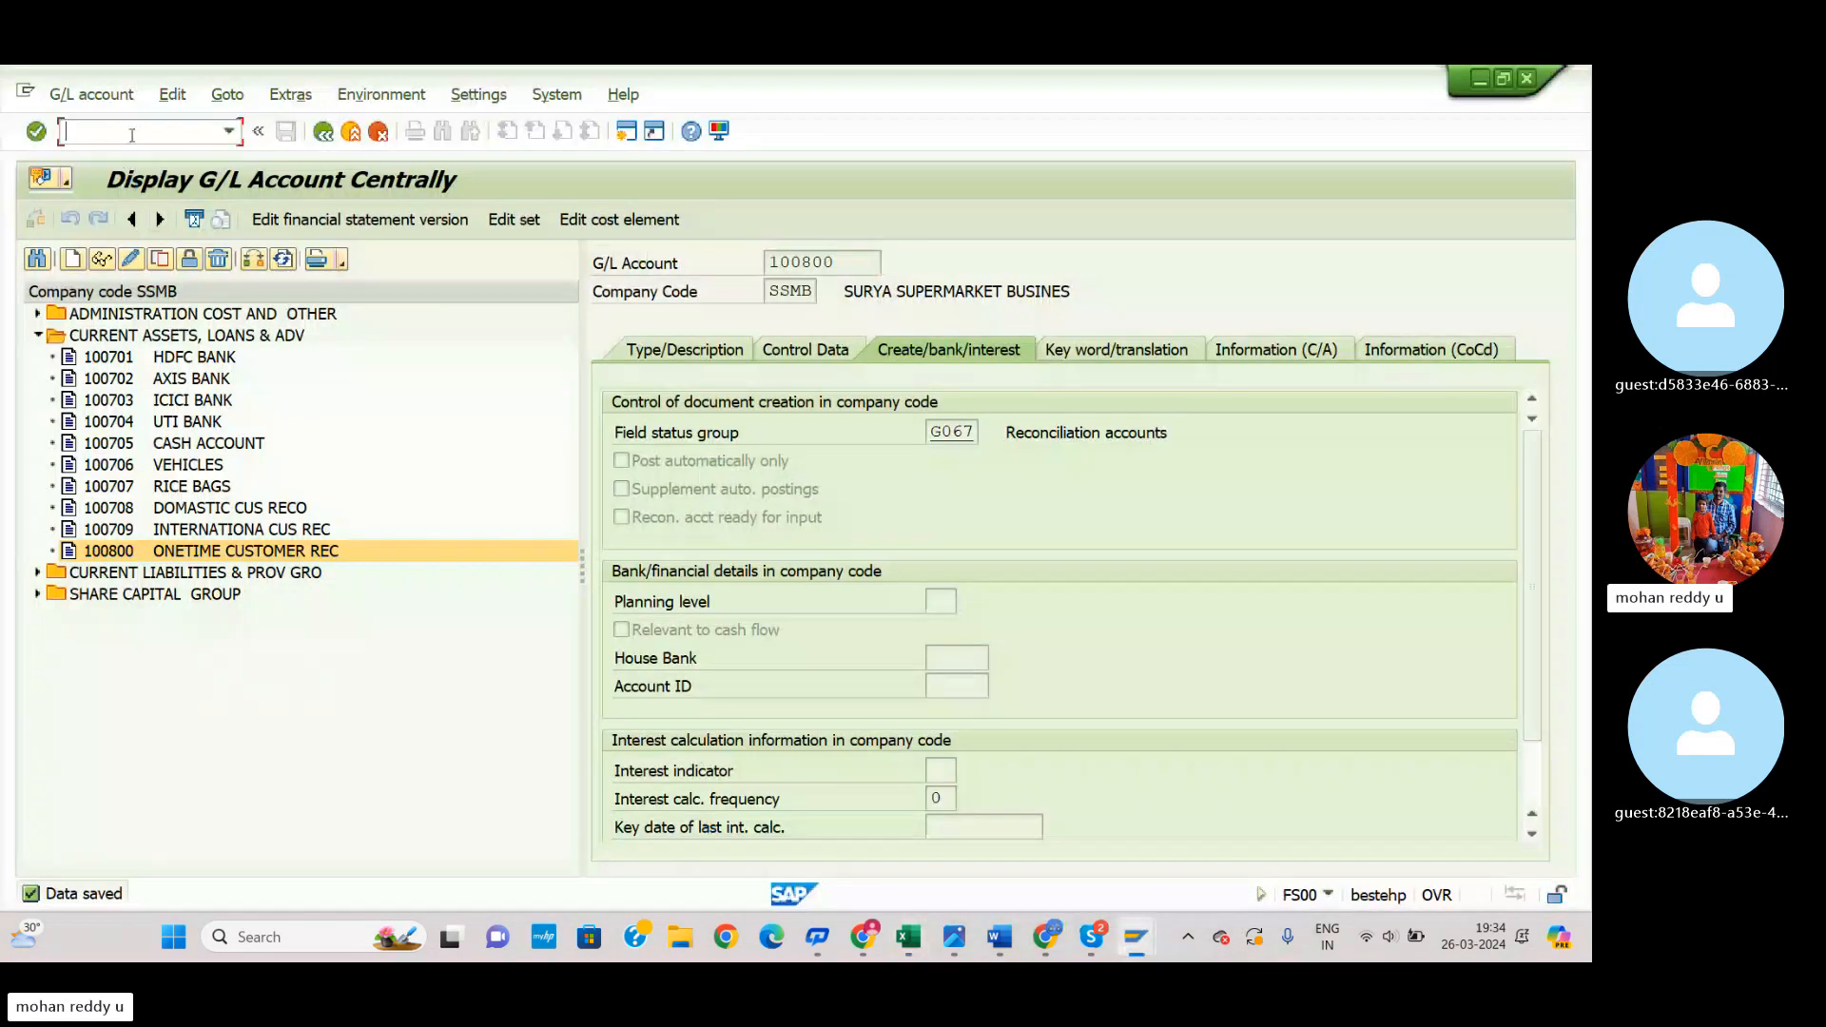
type("/NOBA3")
key("Return")
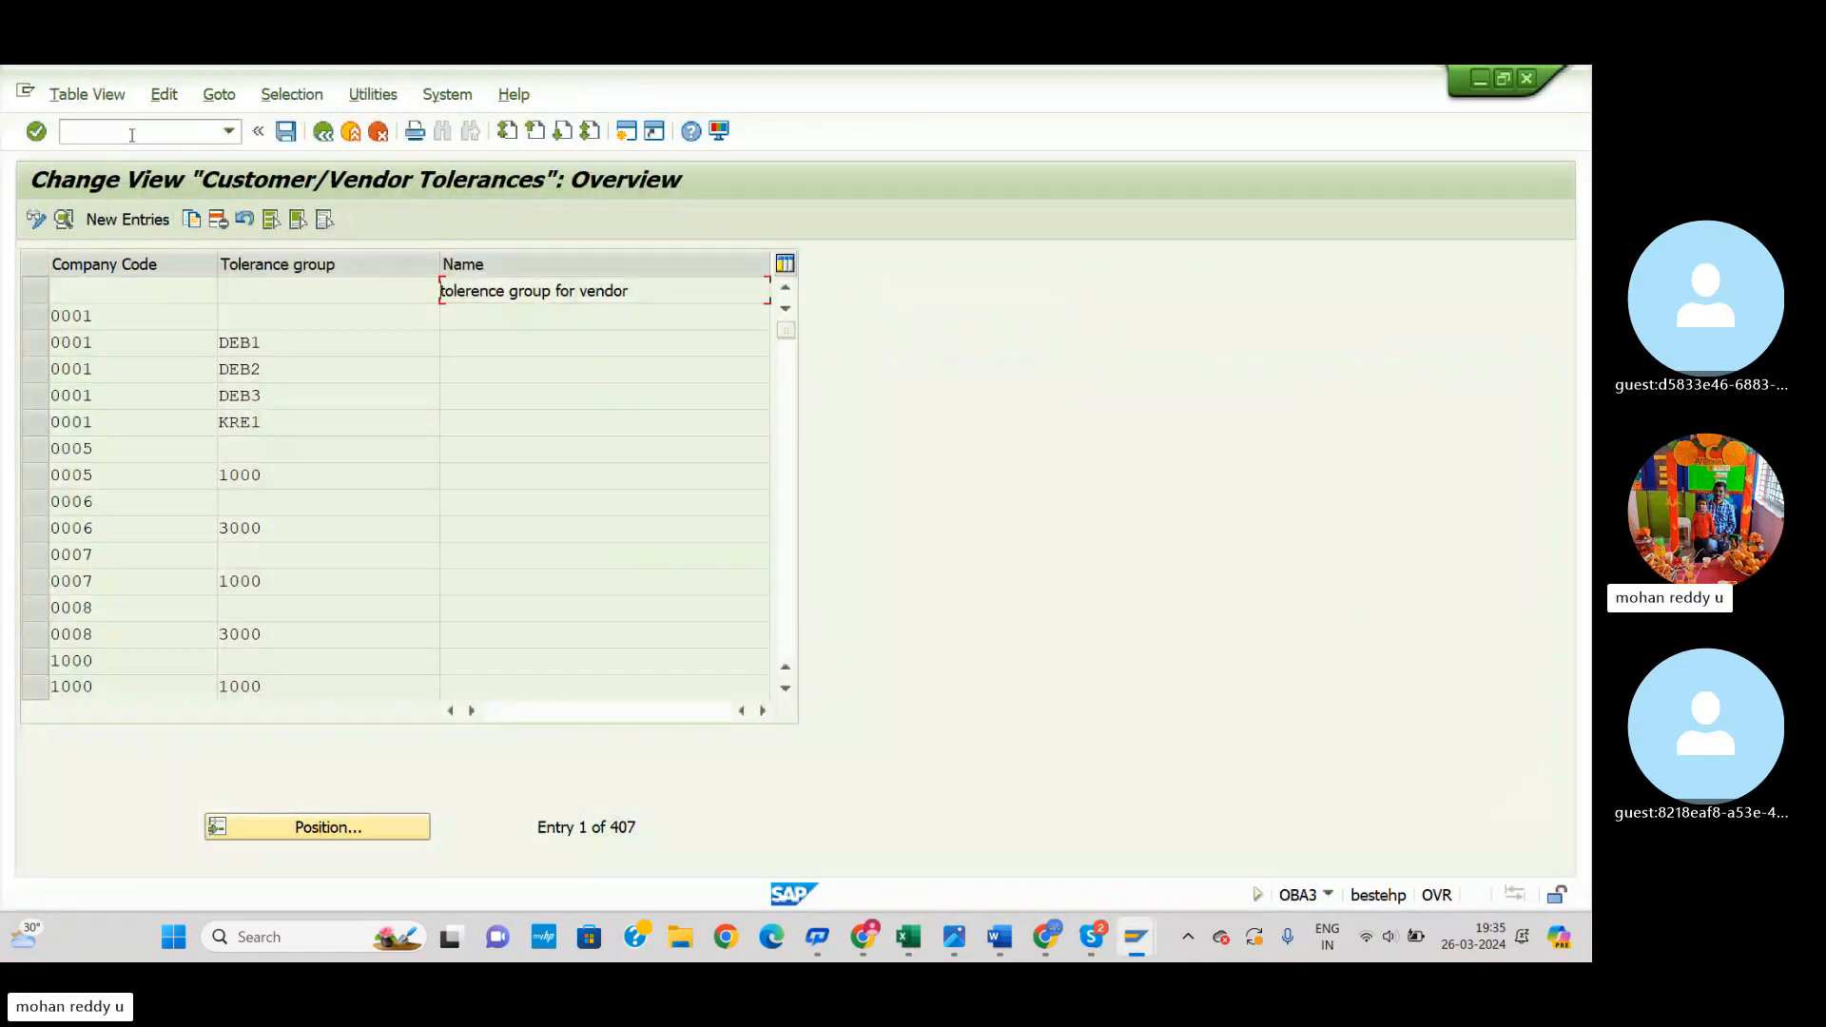
Step: Start a new customer/vendor tolerance entry with tolerance group SSVC and the name TOLERANCE GROUP/VEN& CUSTO
left_click(133, 220)
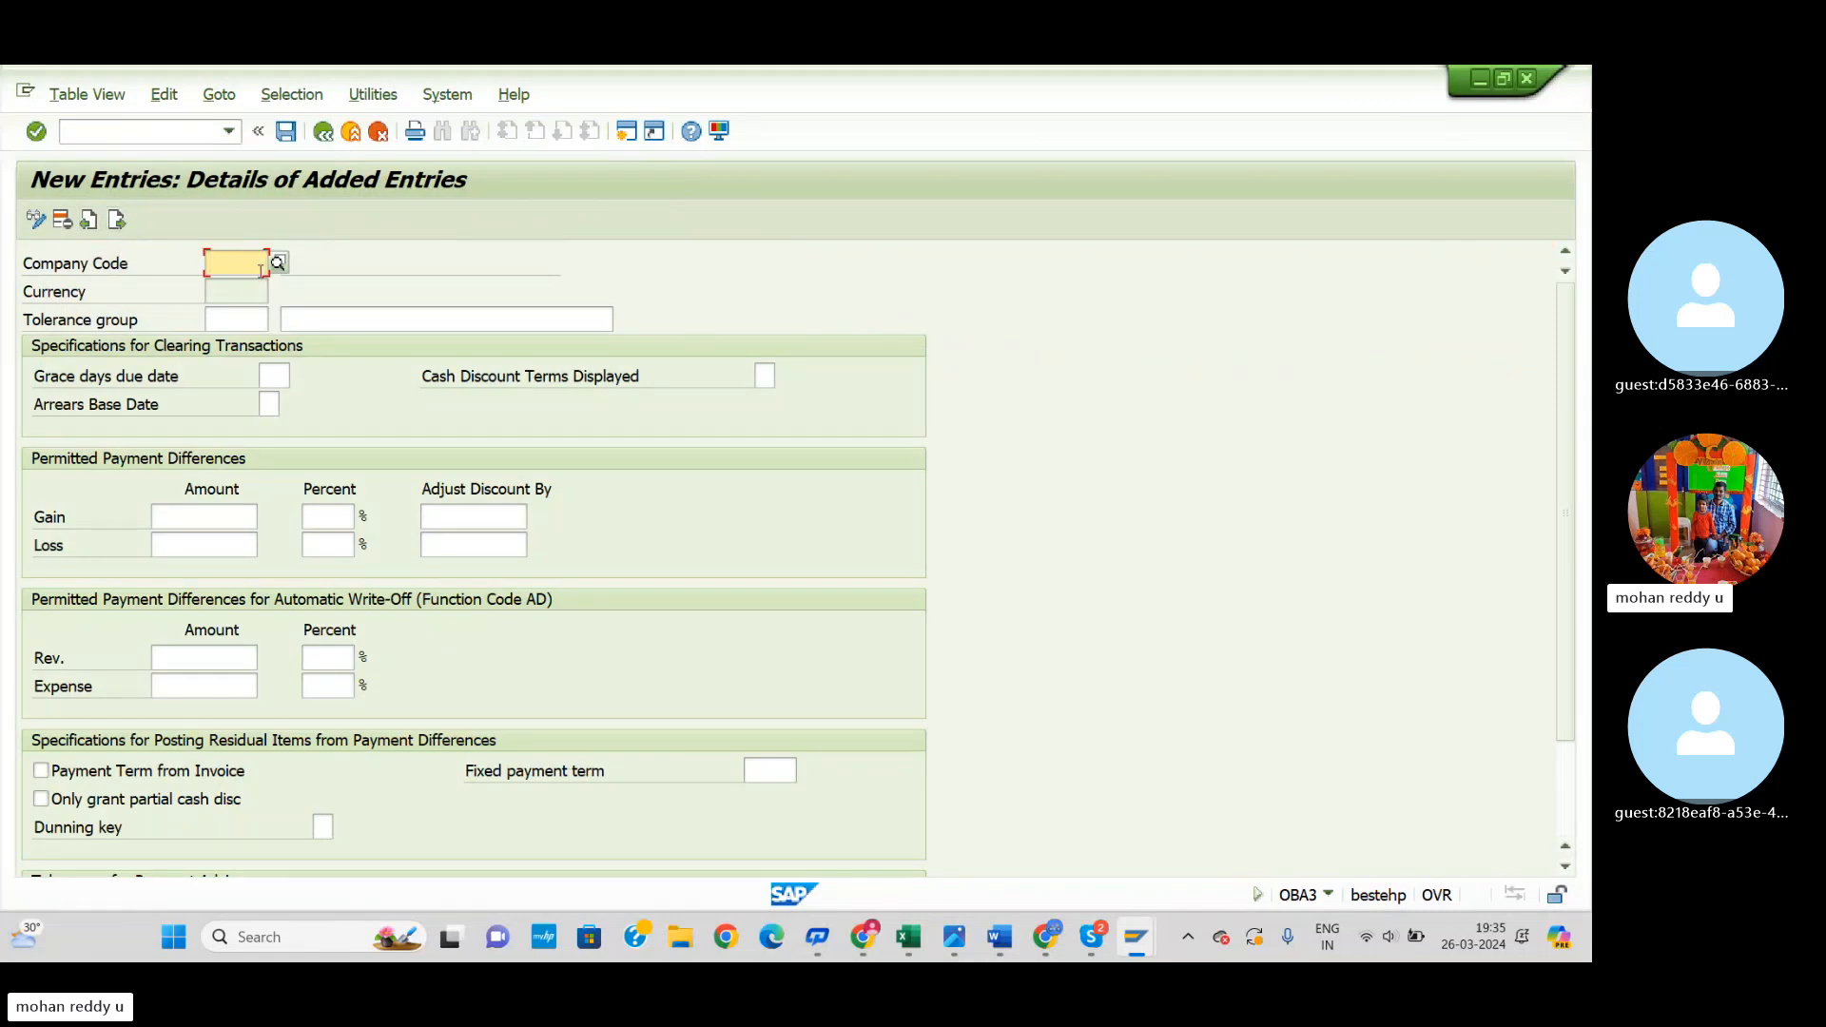
left_click(247, 320)
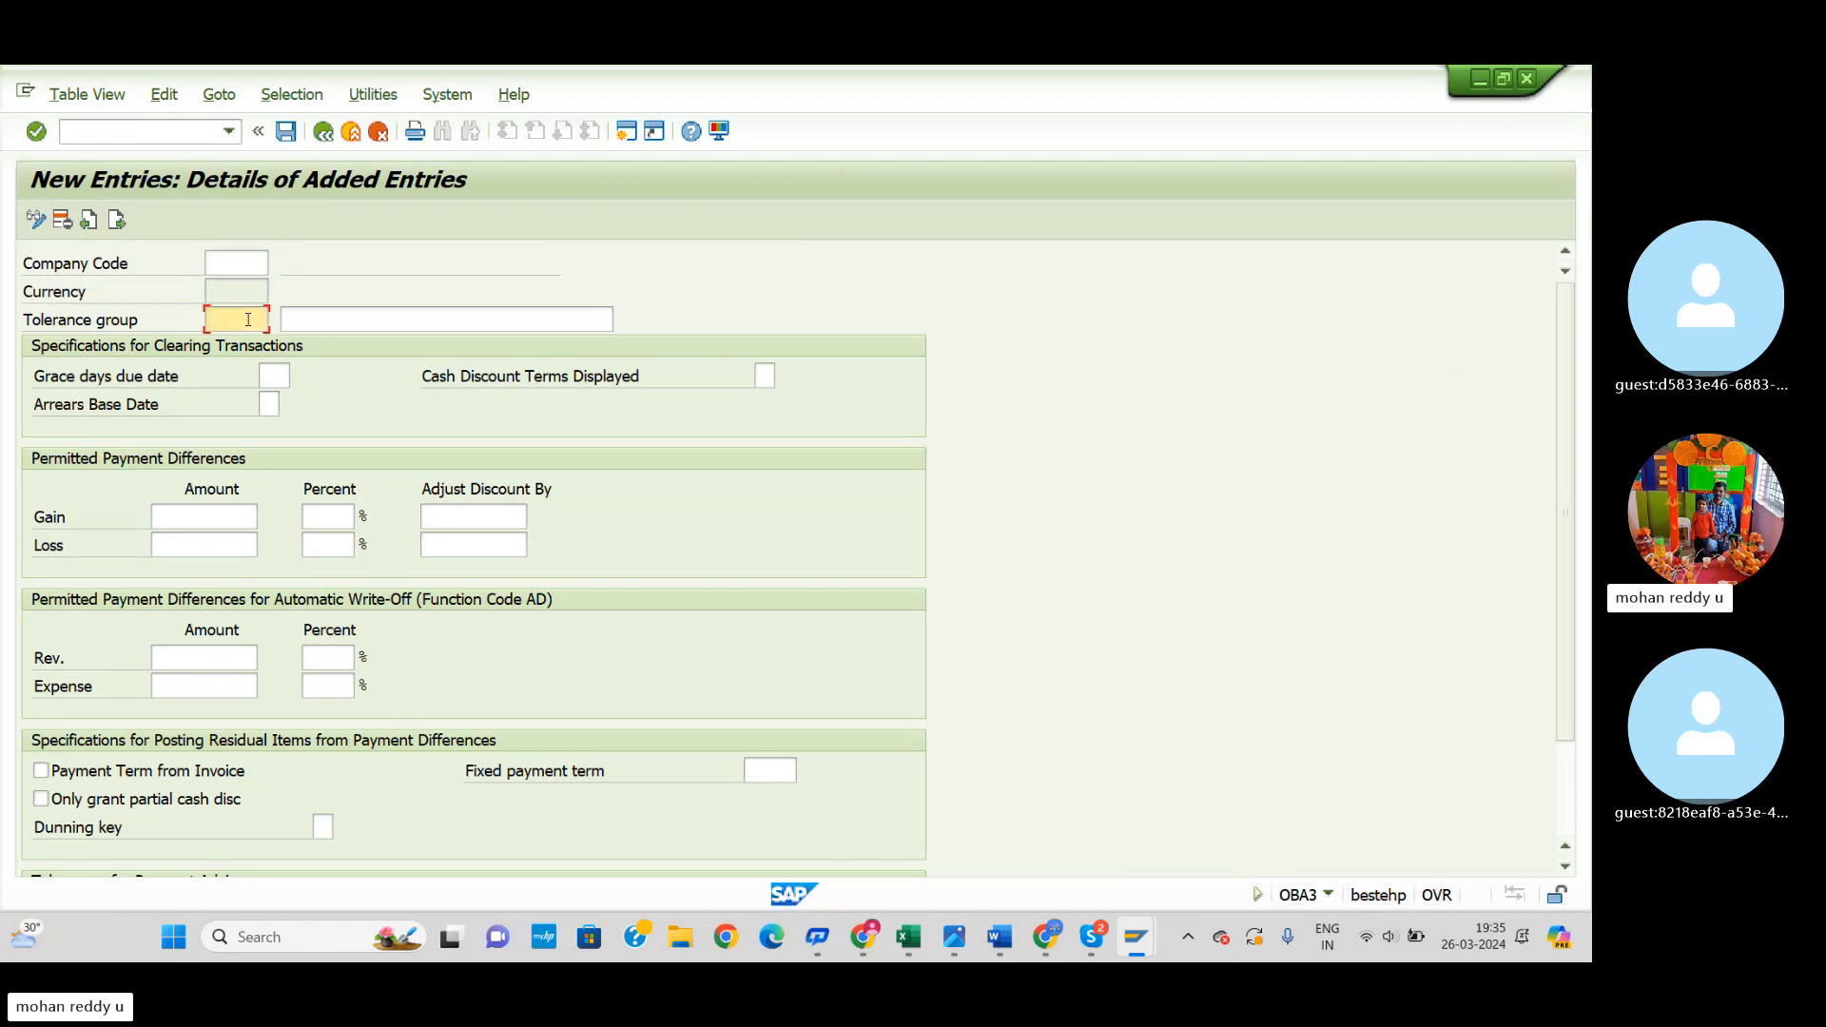
type("SS")
left_click(246, 352)
left_click(358, 316)
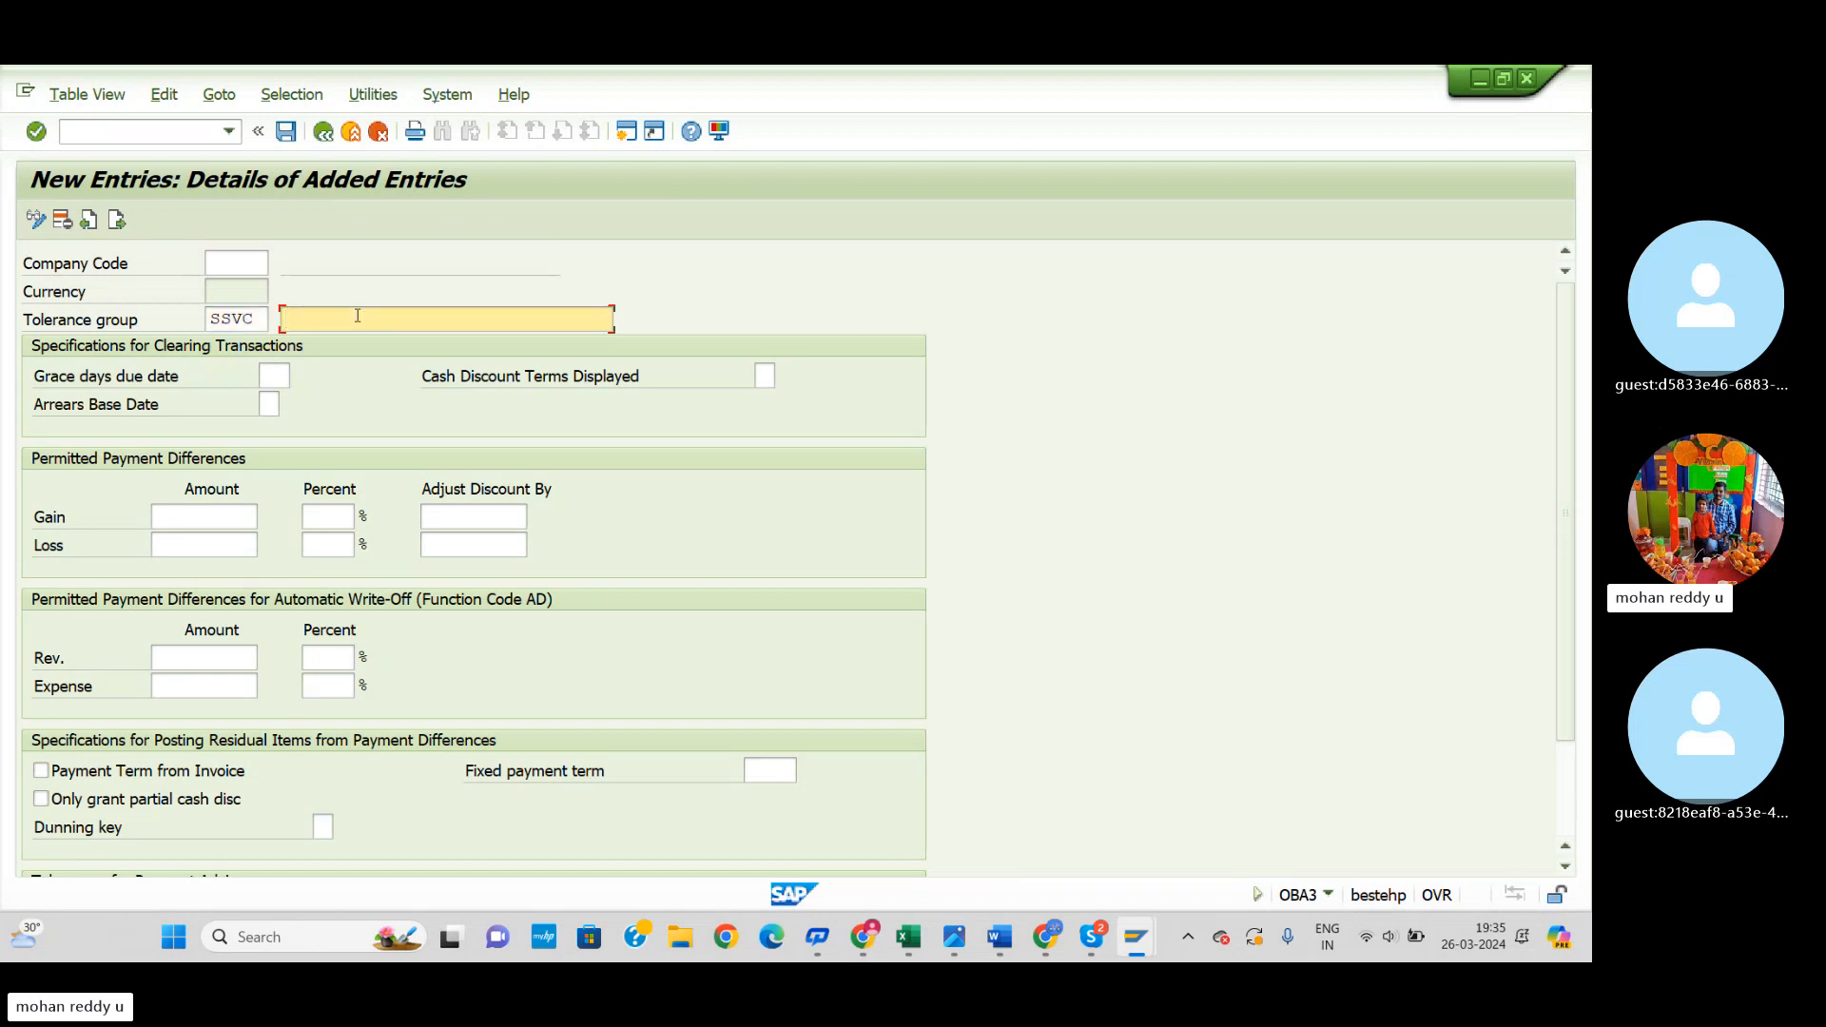
type("S")
key("BackSpace")
type("T")
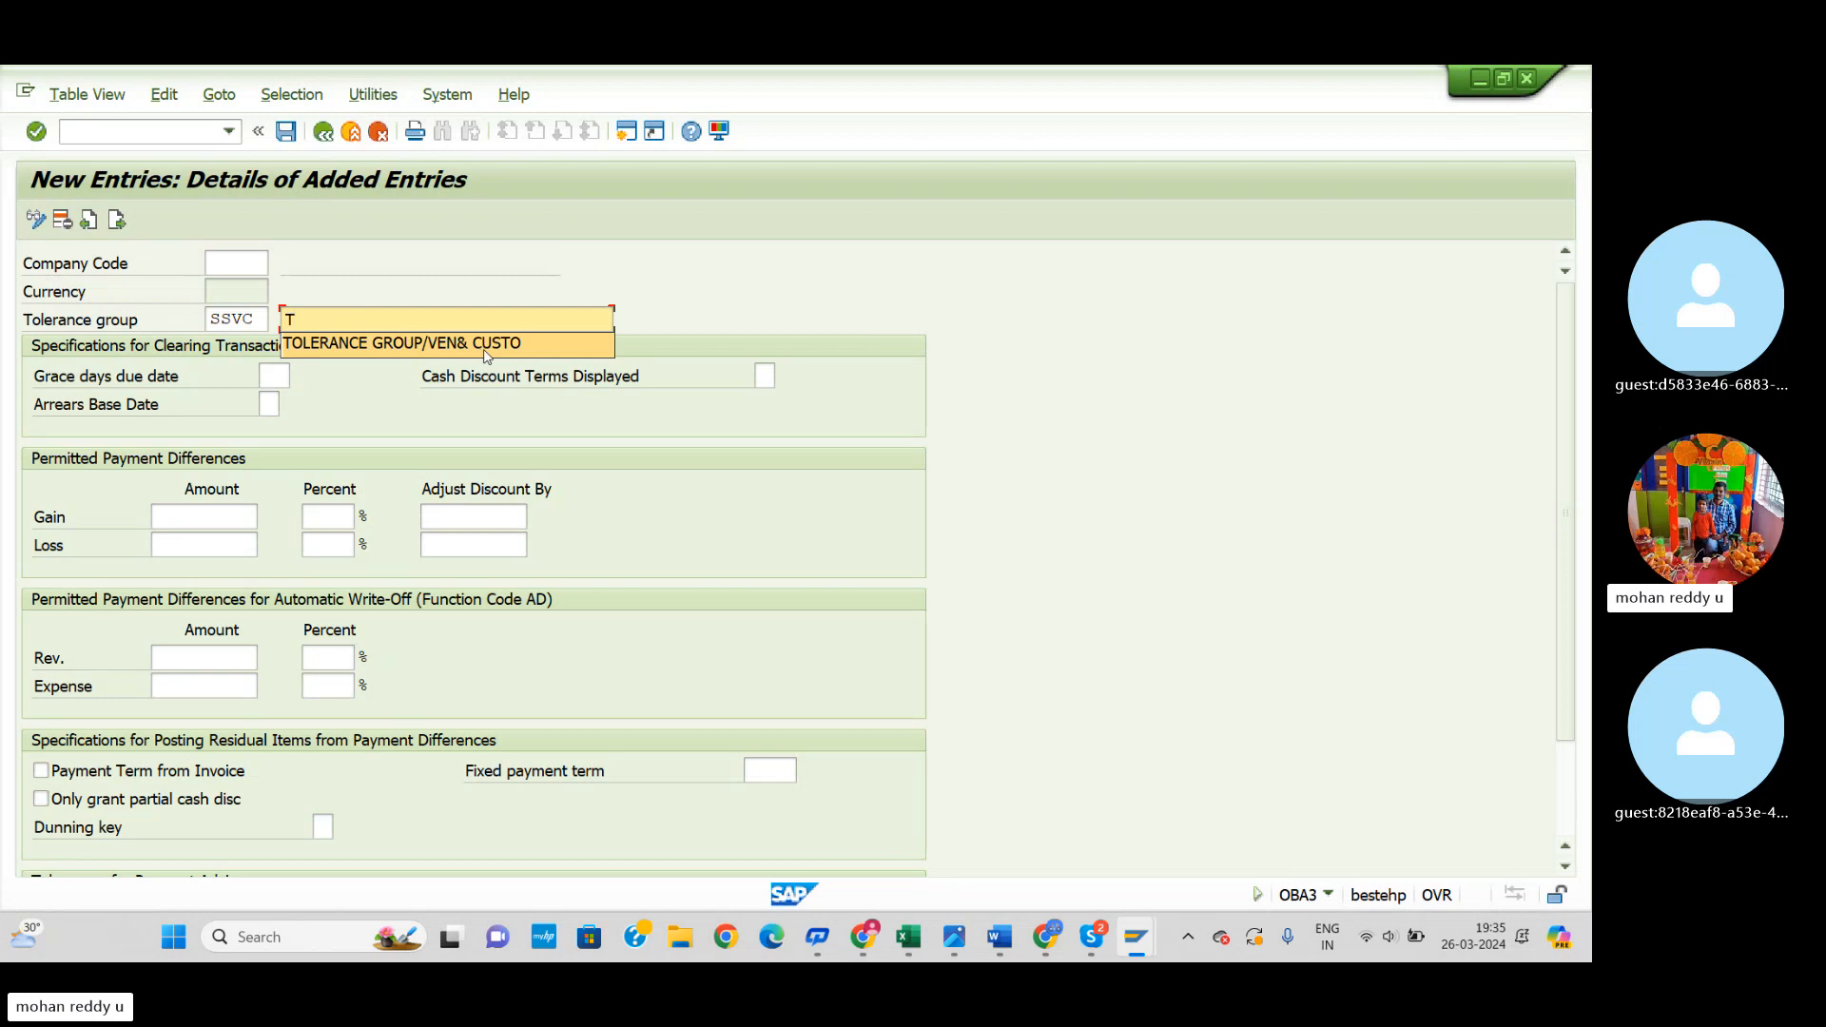
left_click(486, 344)
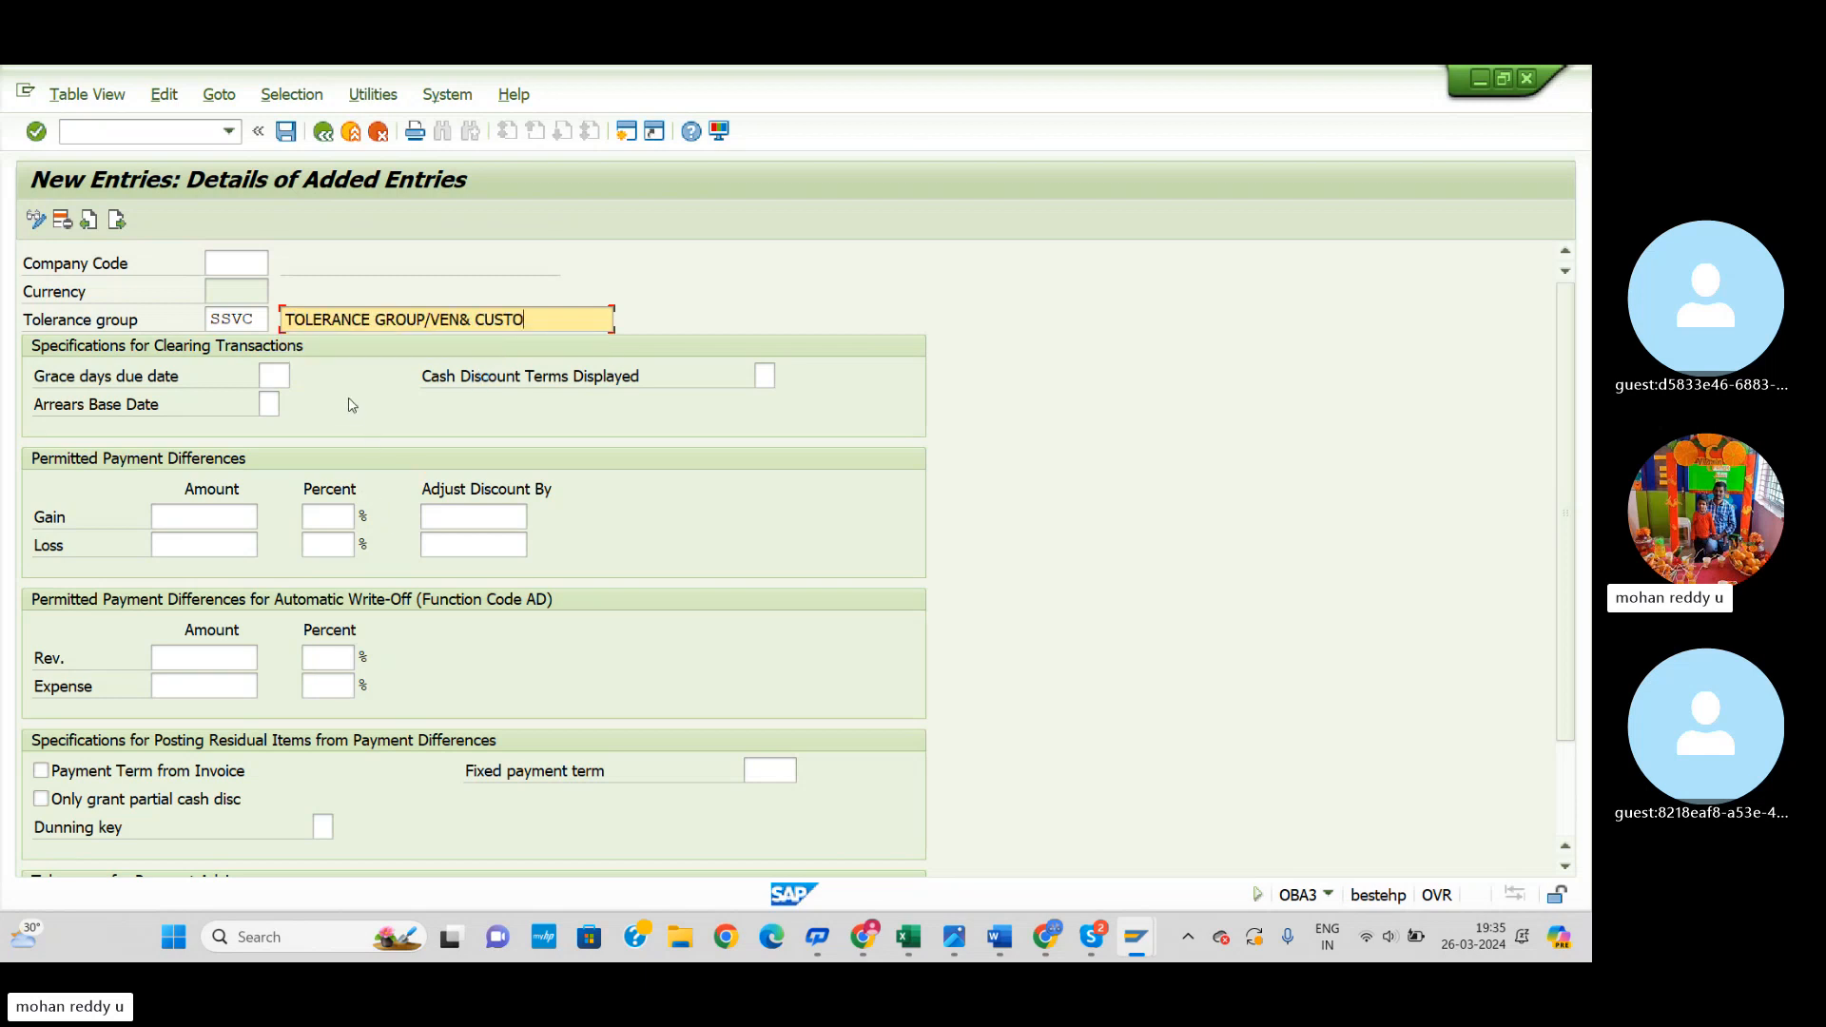
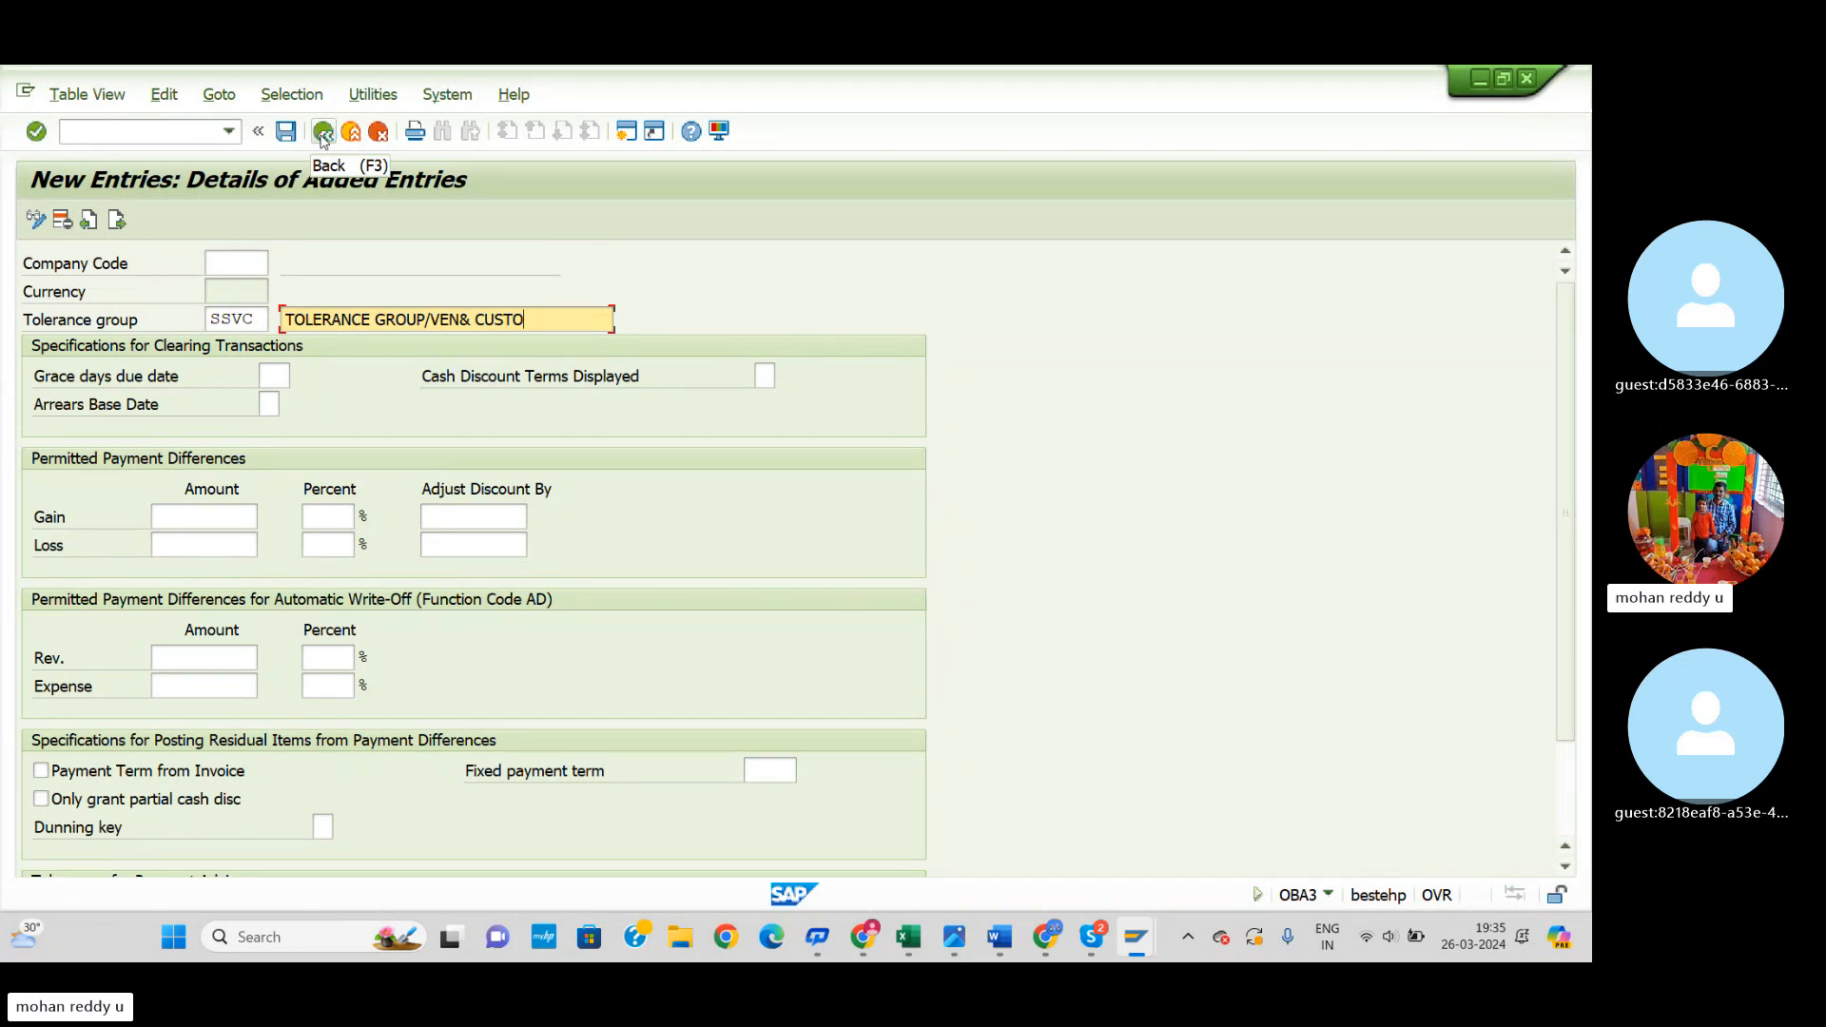
Step: Position the customer/vendor tolerances overview on company code SSMB with tolerance group SSVC and save the entry to the proposed customizing request
left_click(323, 133)
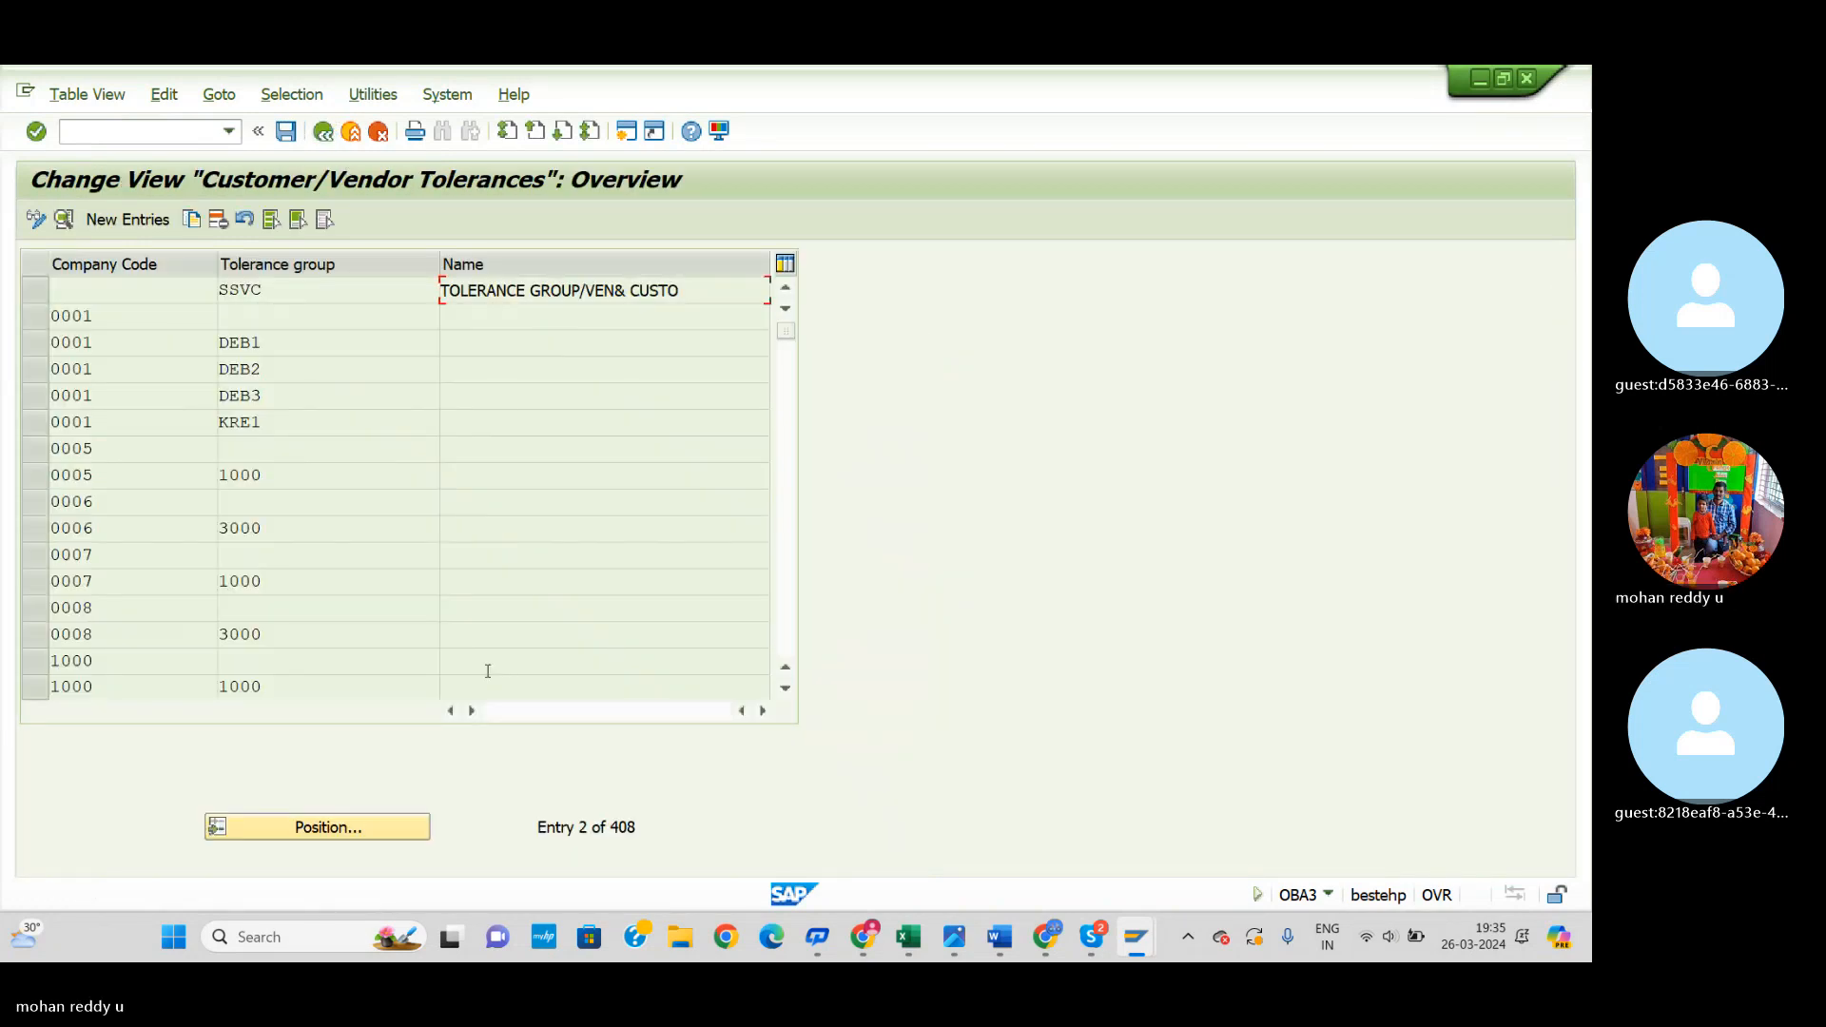
left_click(354, 828)
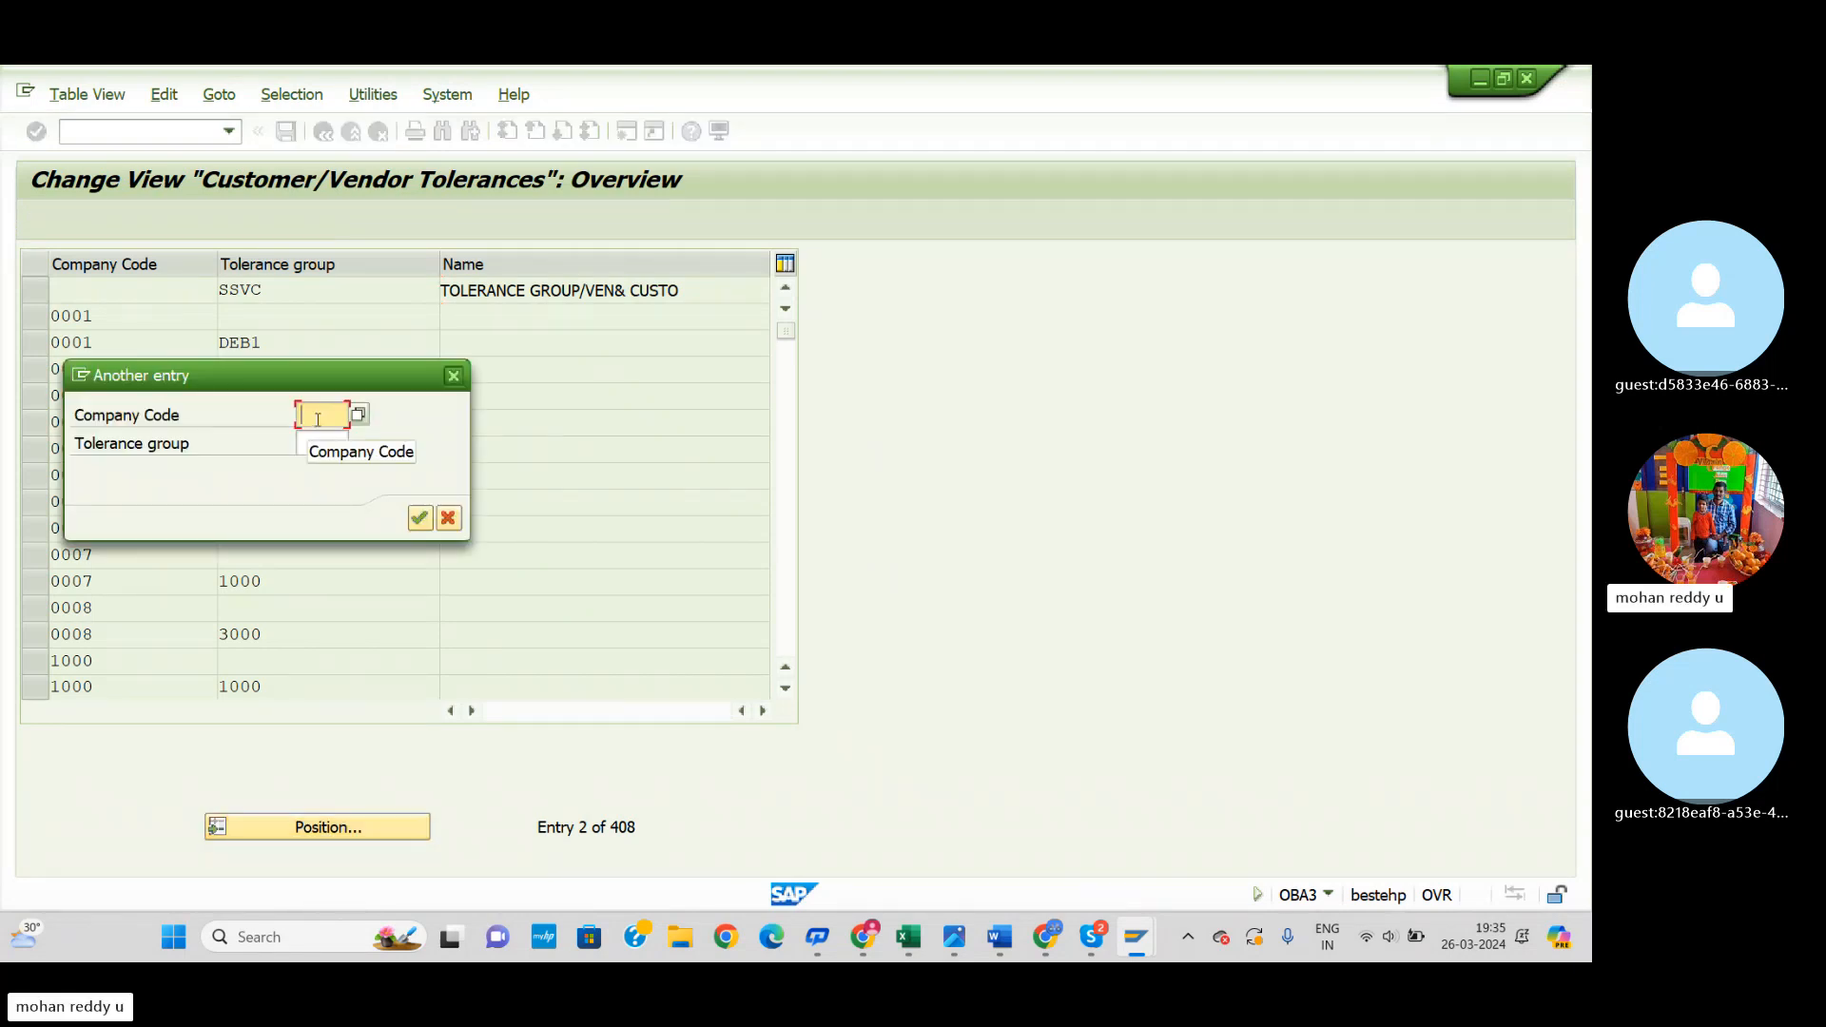
type("SSM")
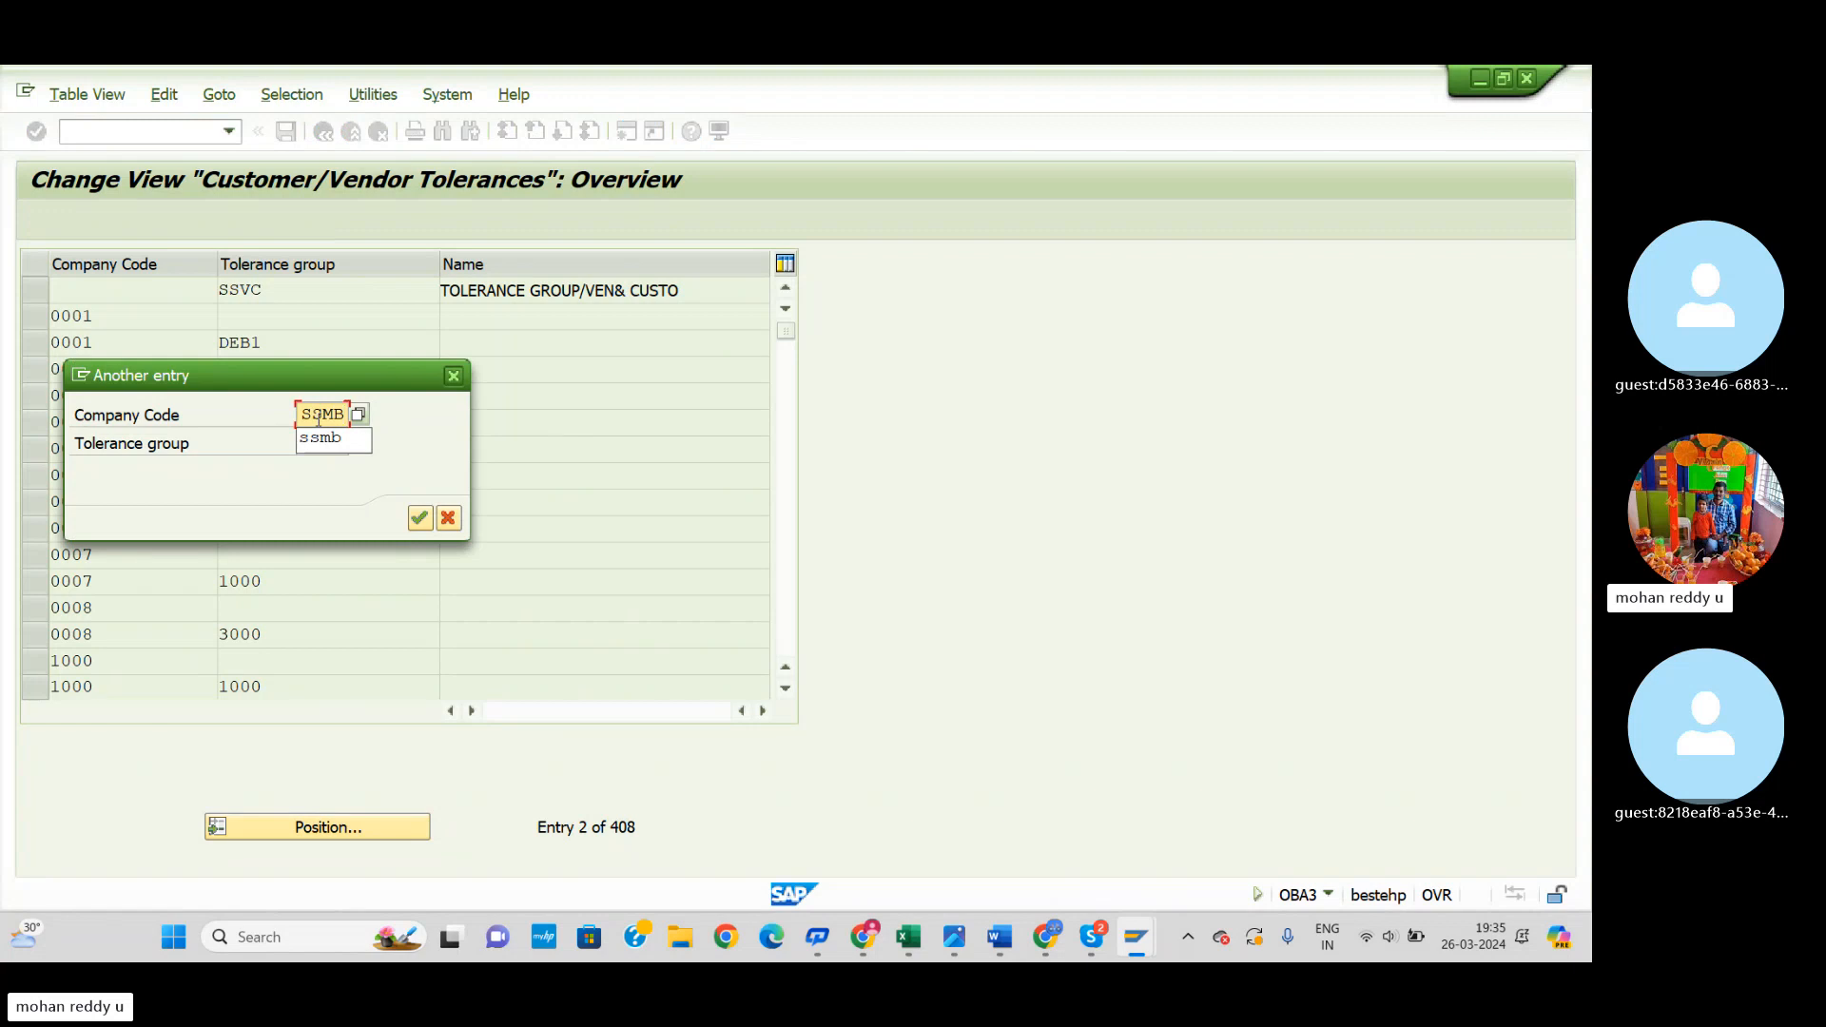
type("B")
left_click(320, 437)
left_click(326, 437)
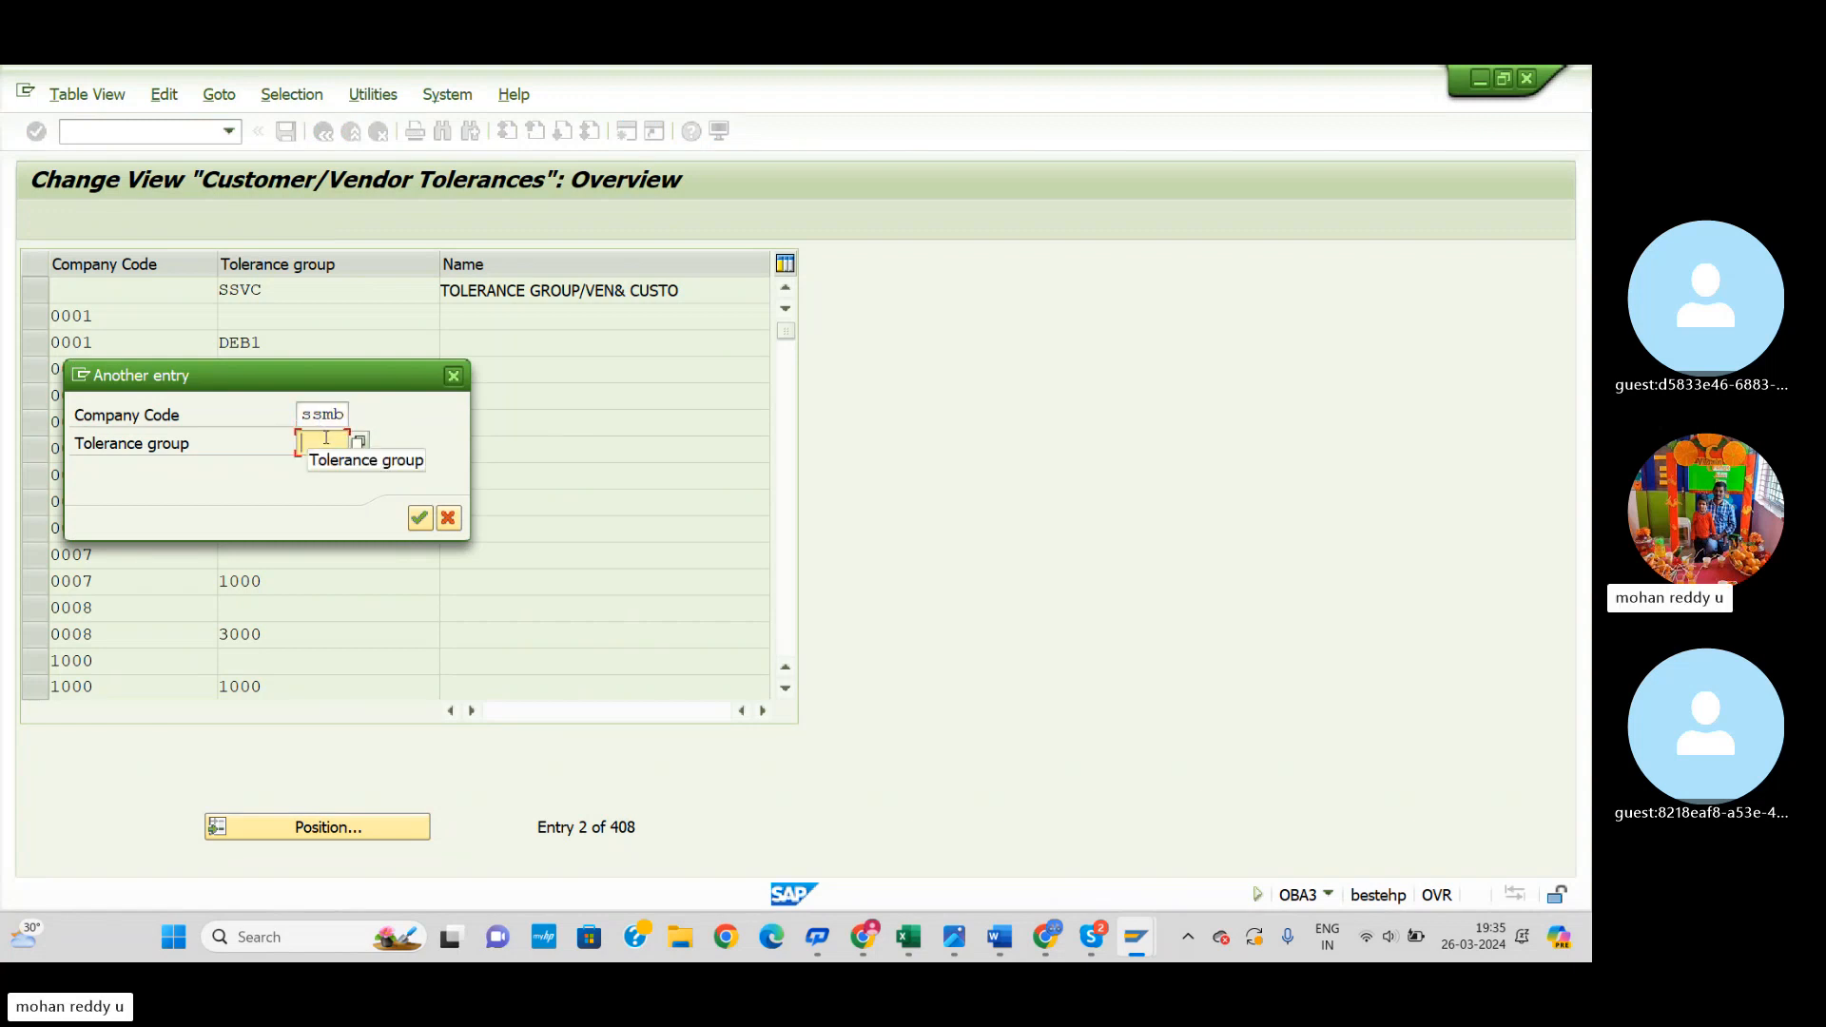
type("ssVC")
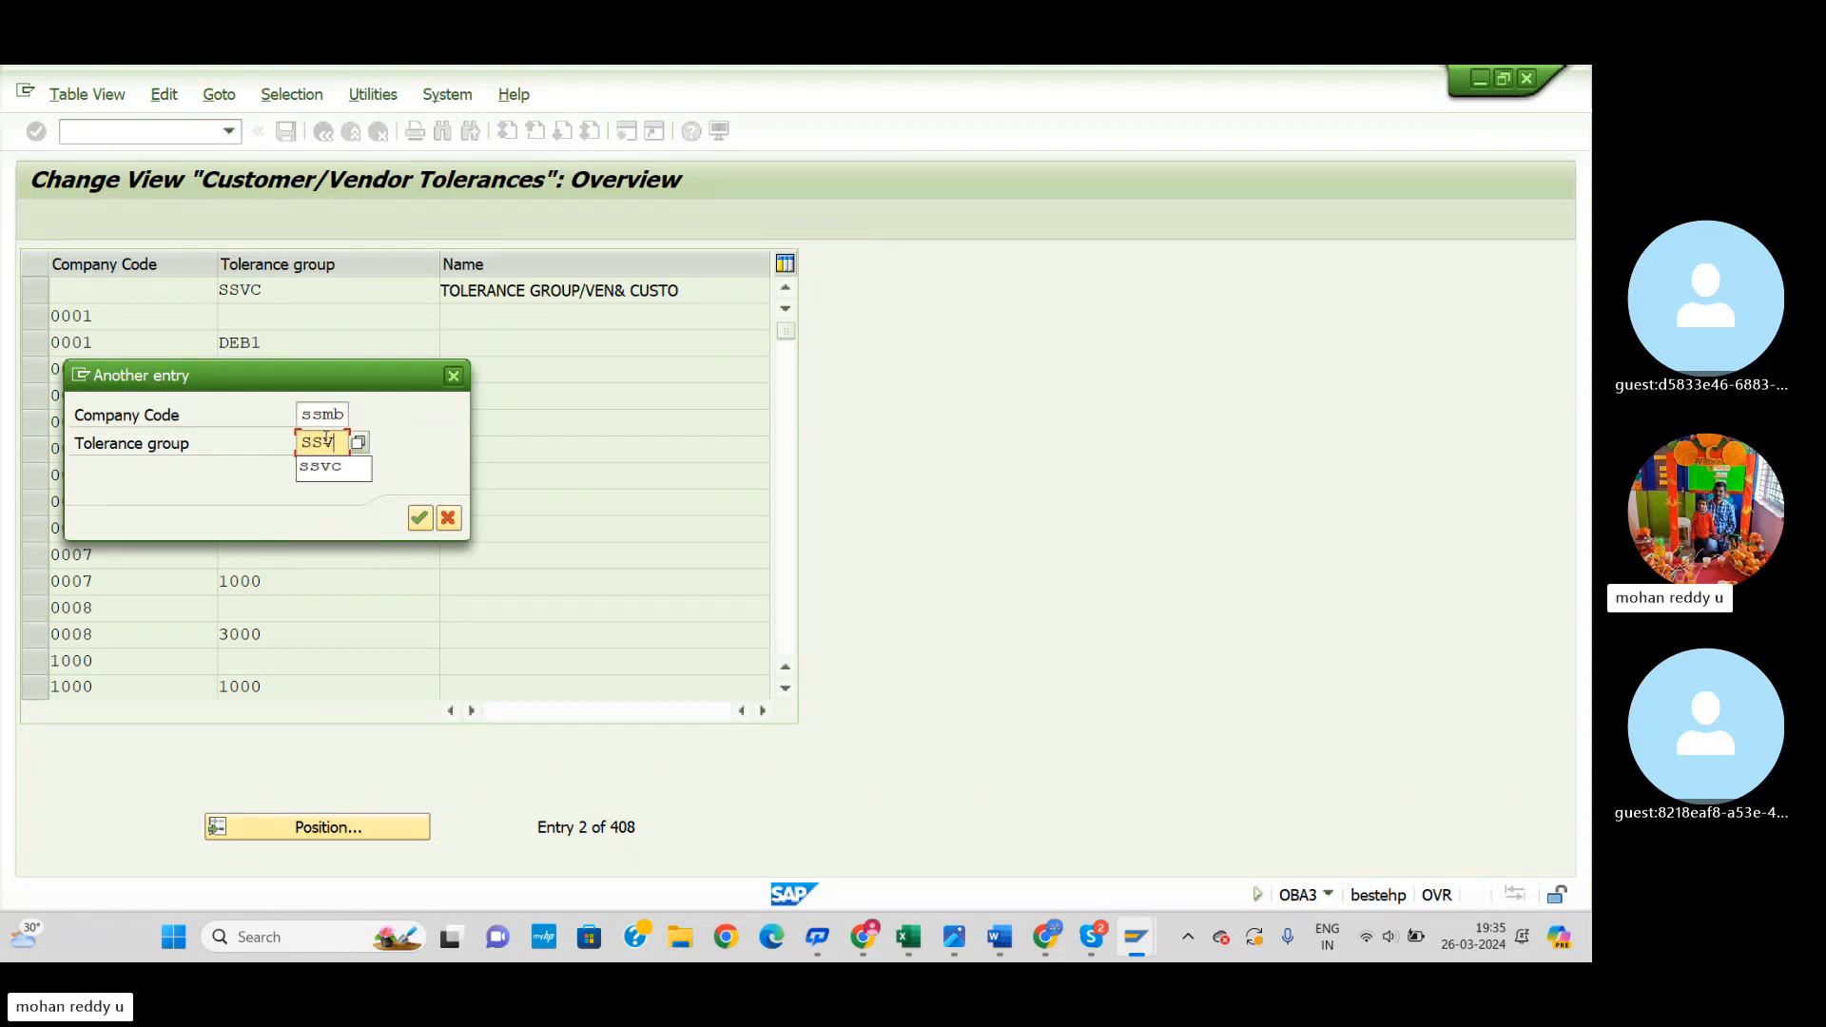
left_click(340, 464)
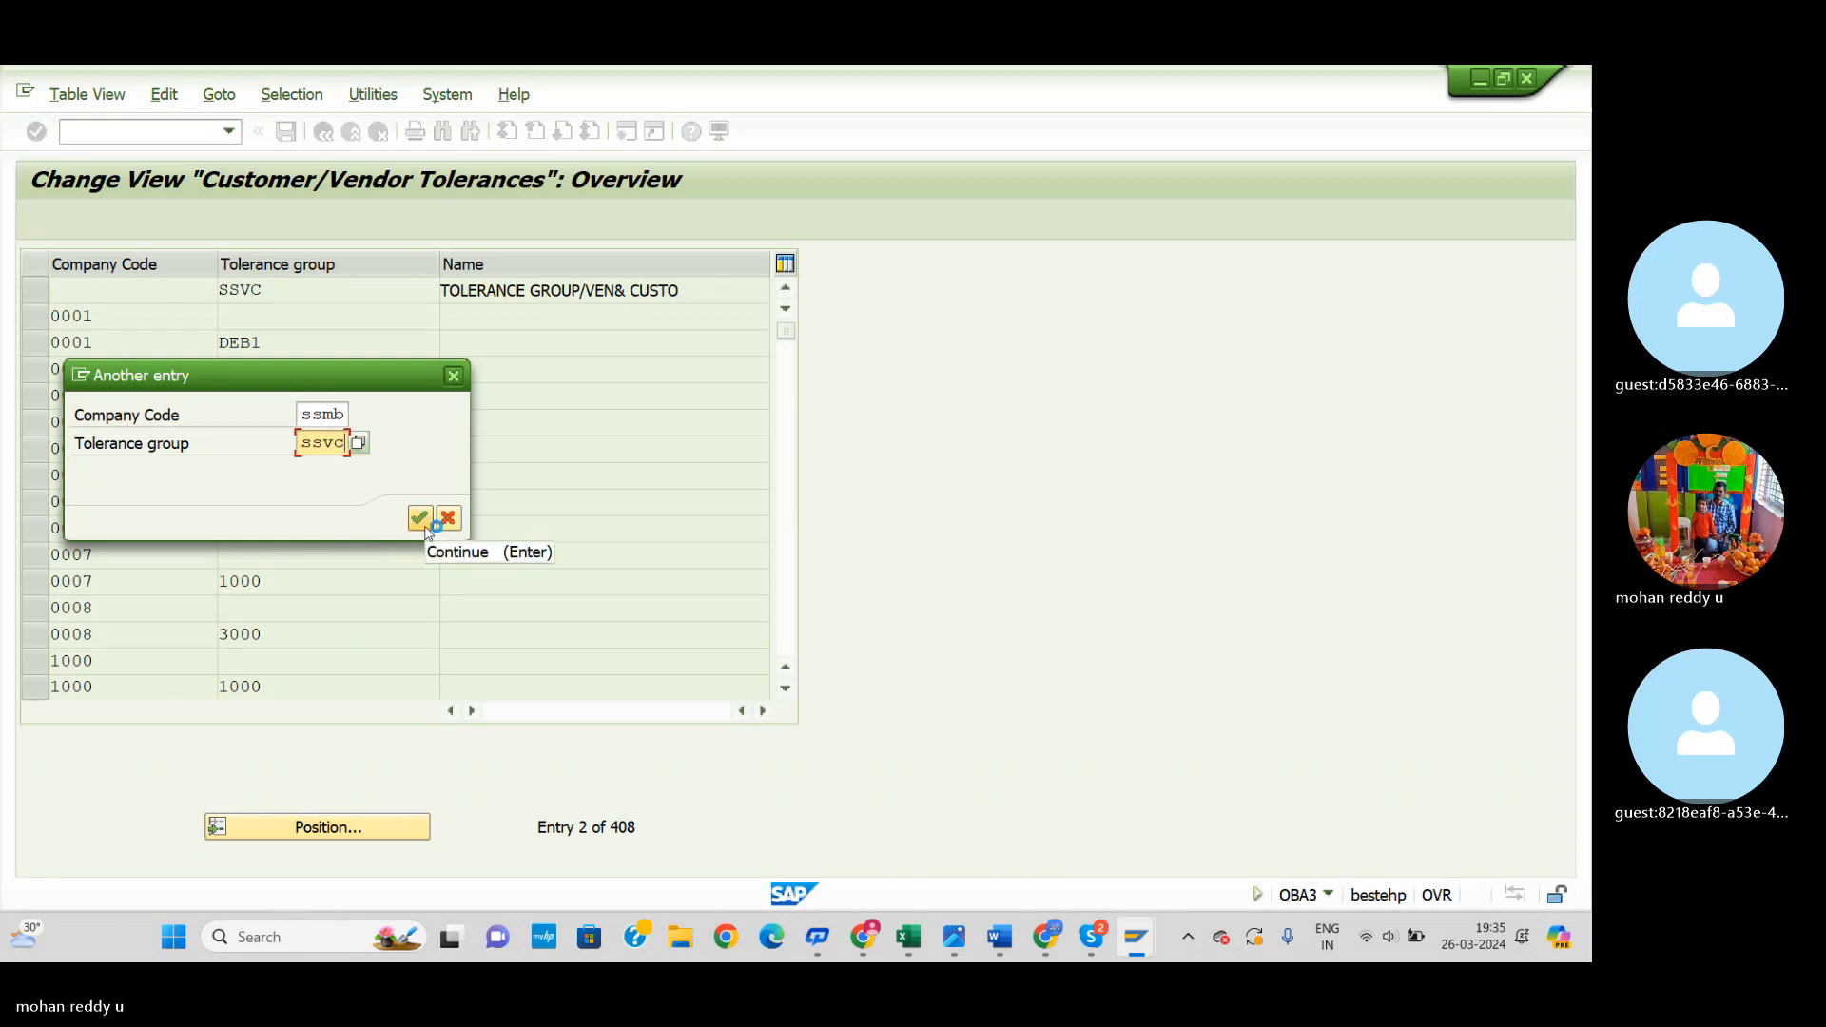
left_click(420, 519)
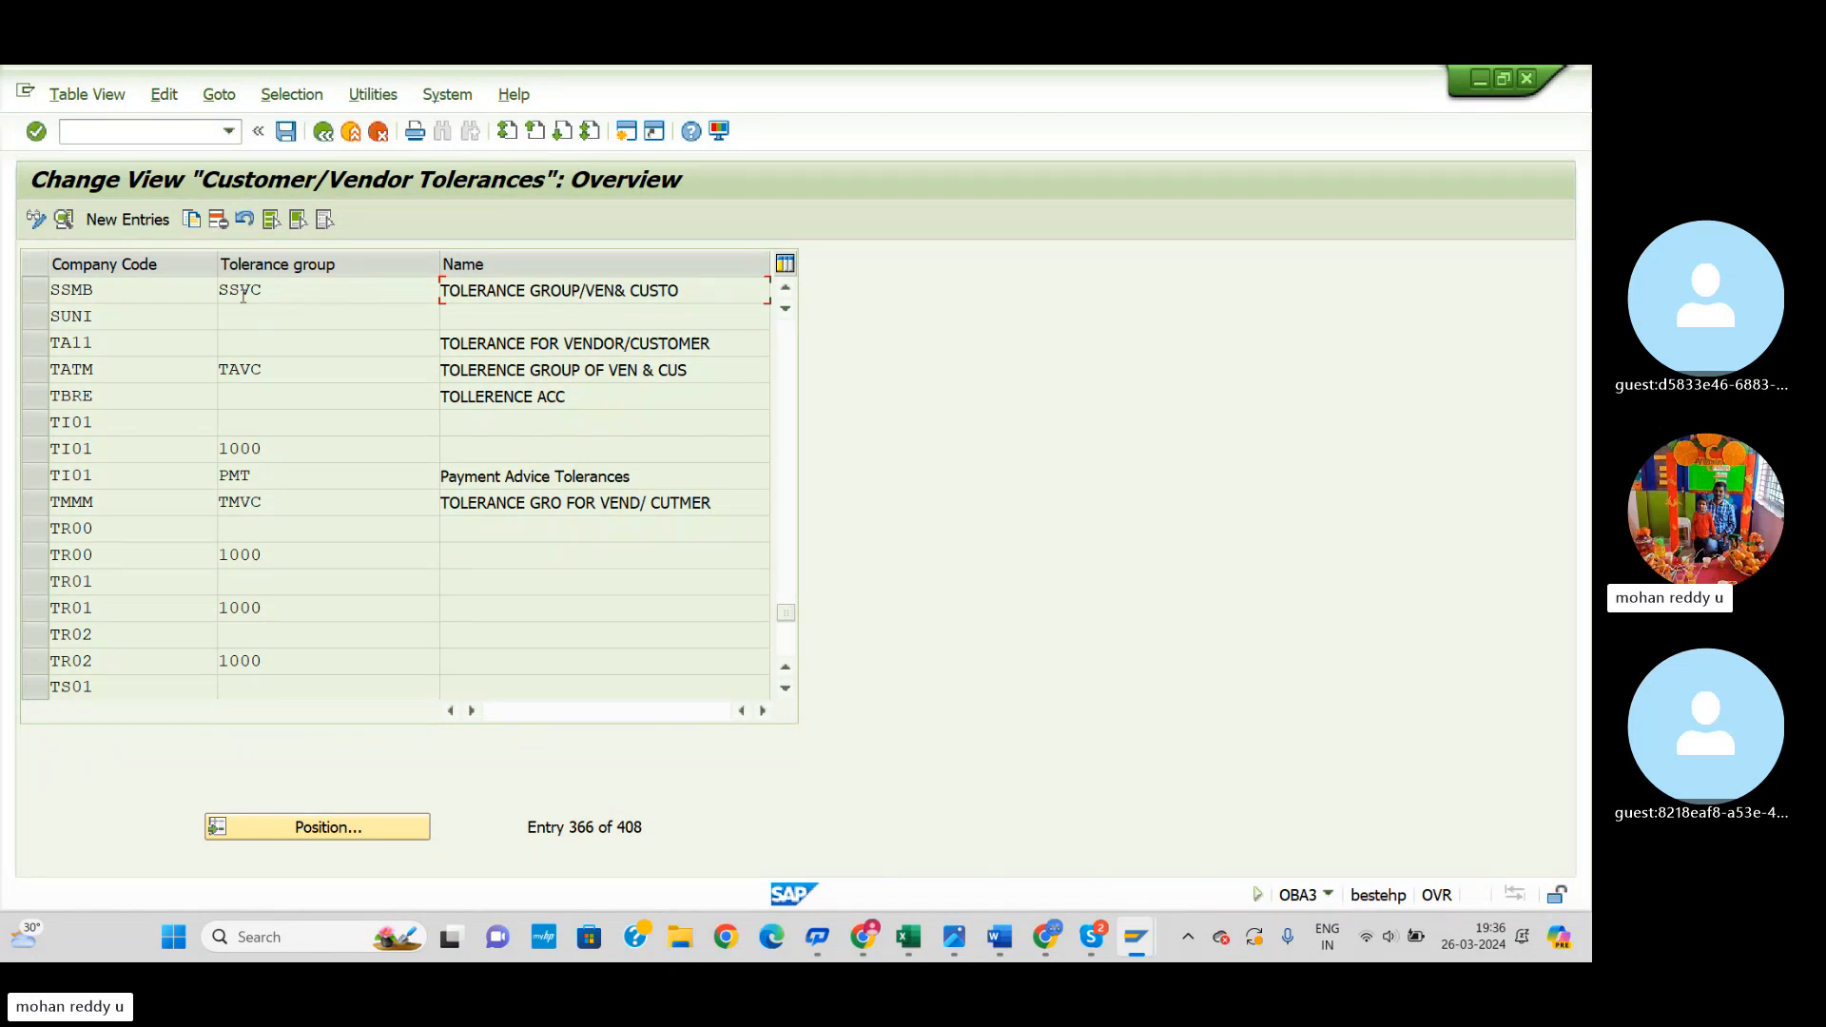
left_click(290, 133)
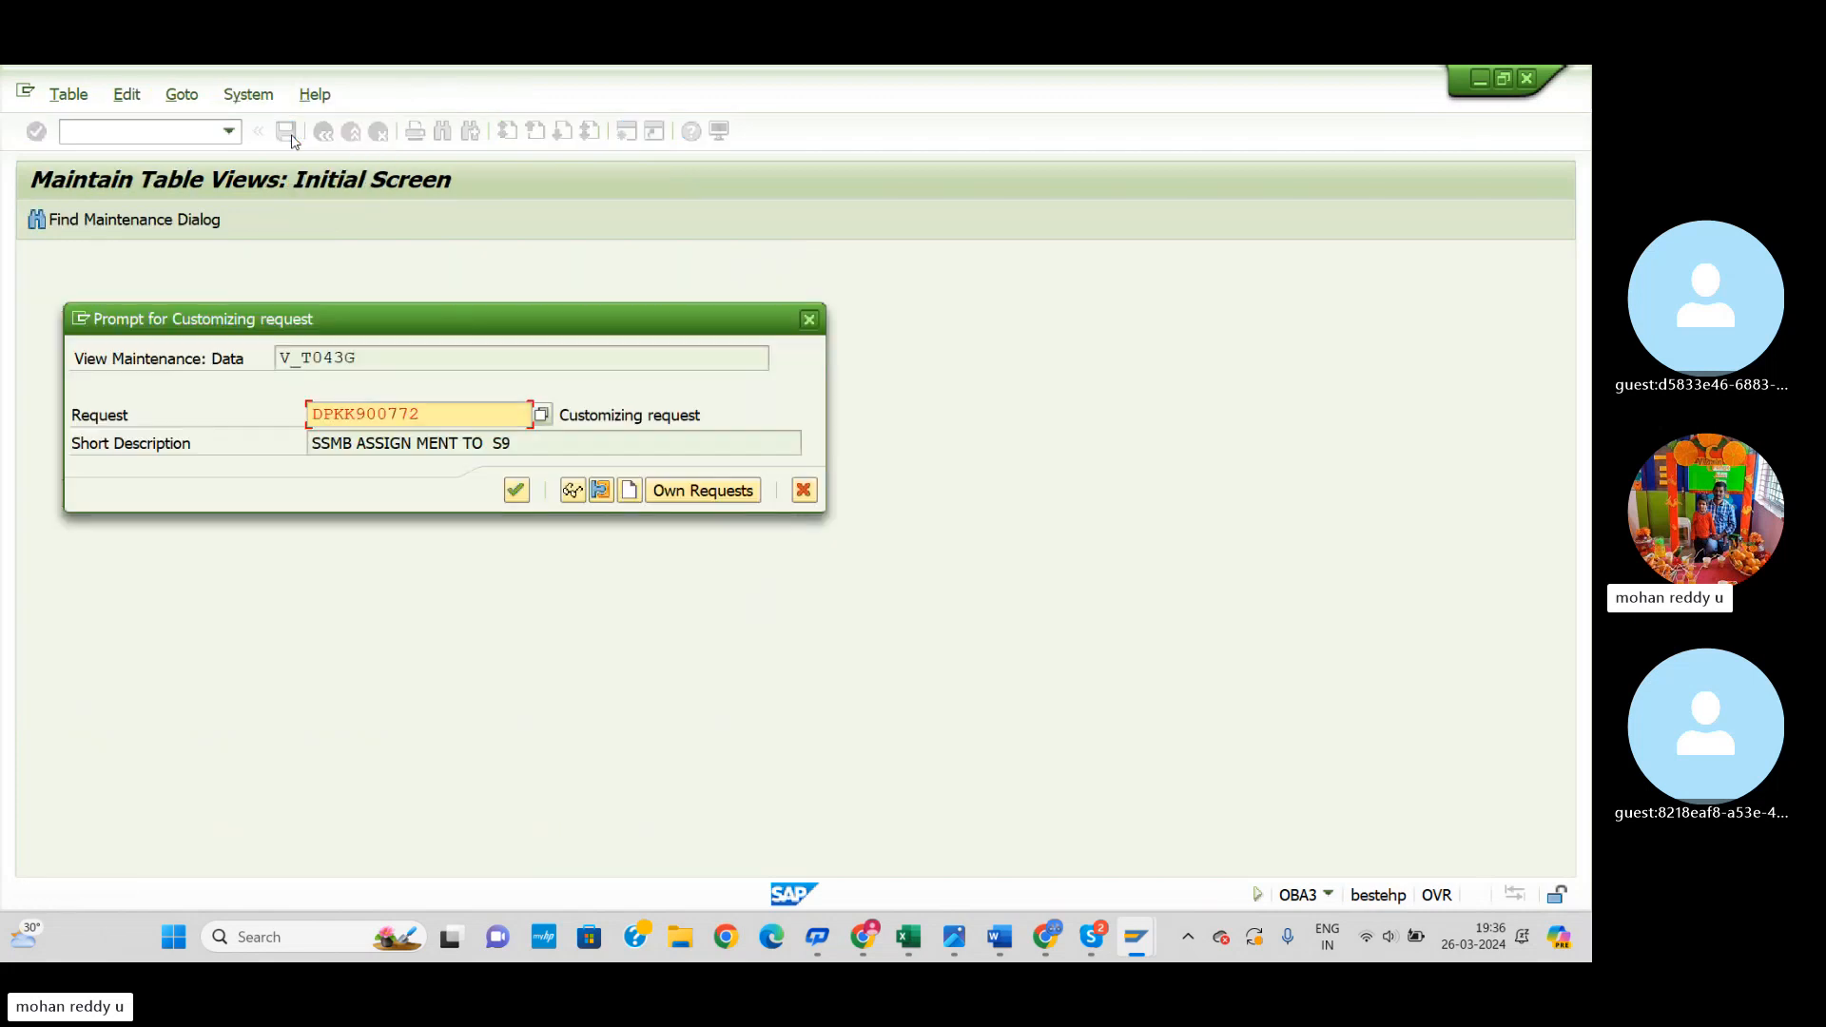
left_click(519, 490)
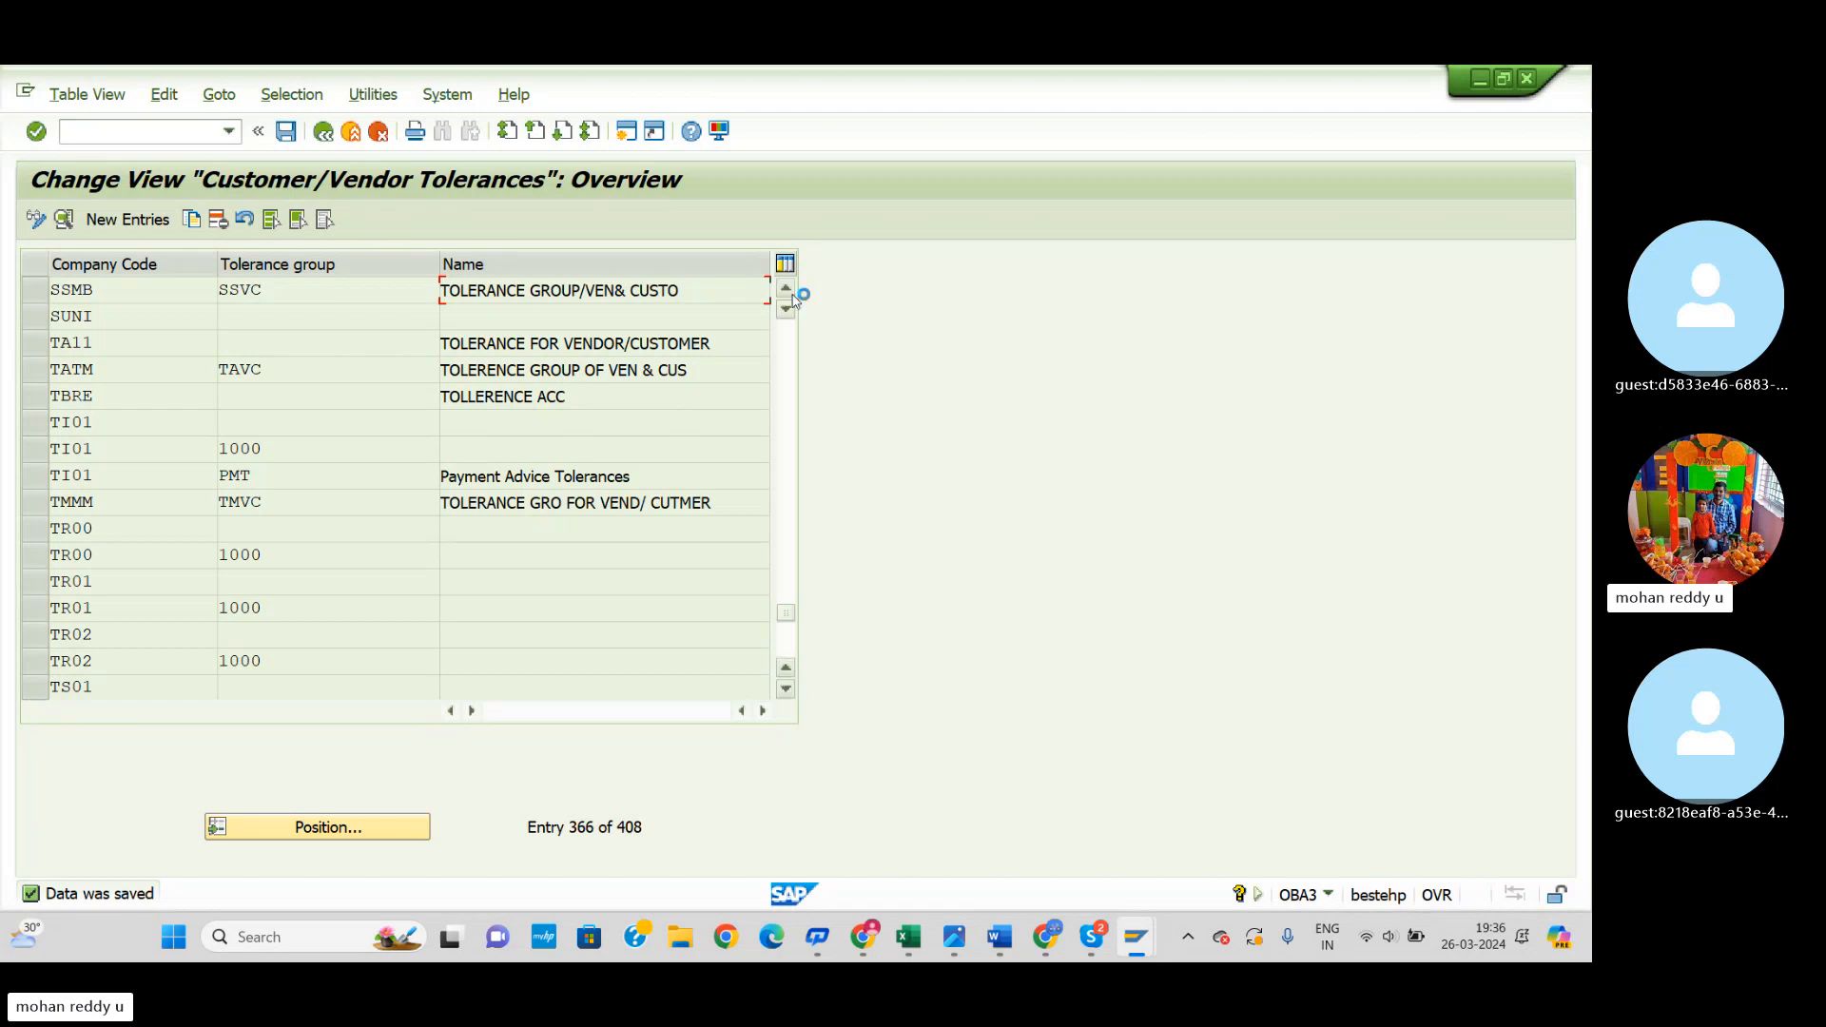
Step: Switch to the Excel checklist and look over the remaining customer steps below the tolerance group rows
mouse_move(1135, 937)
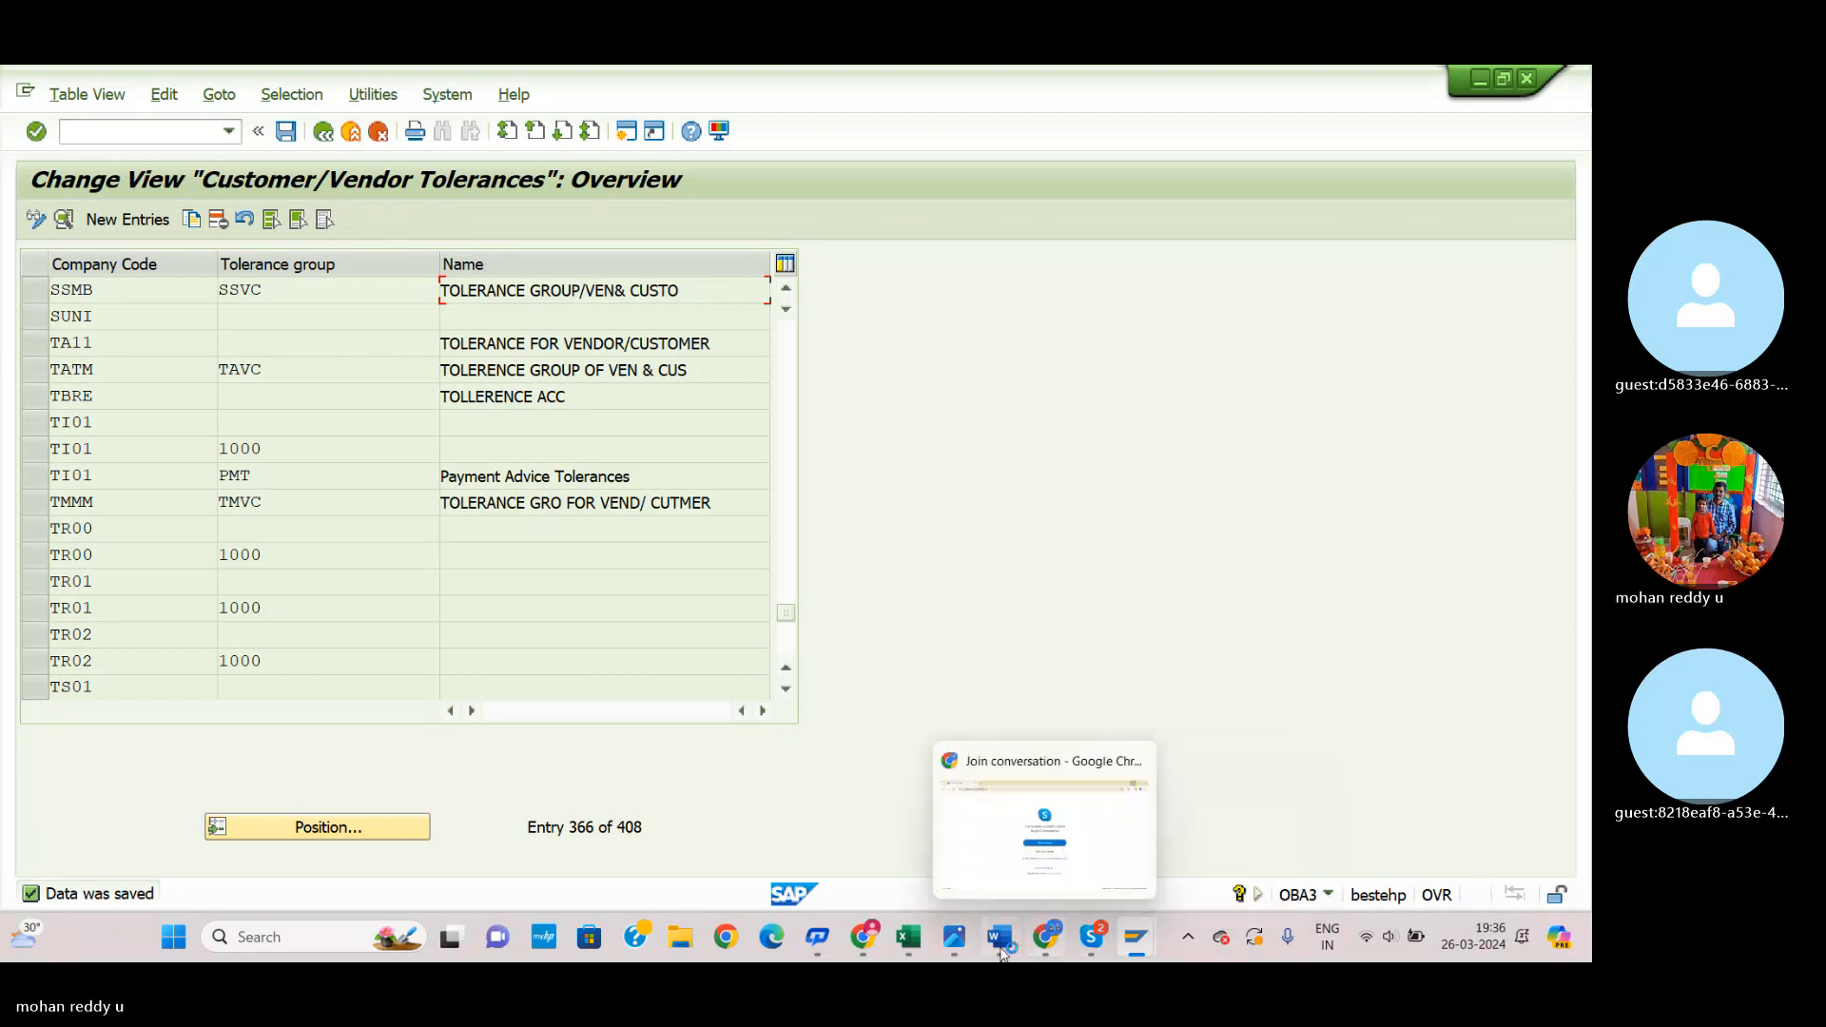
mouse_move(999, 936)
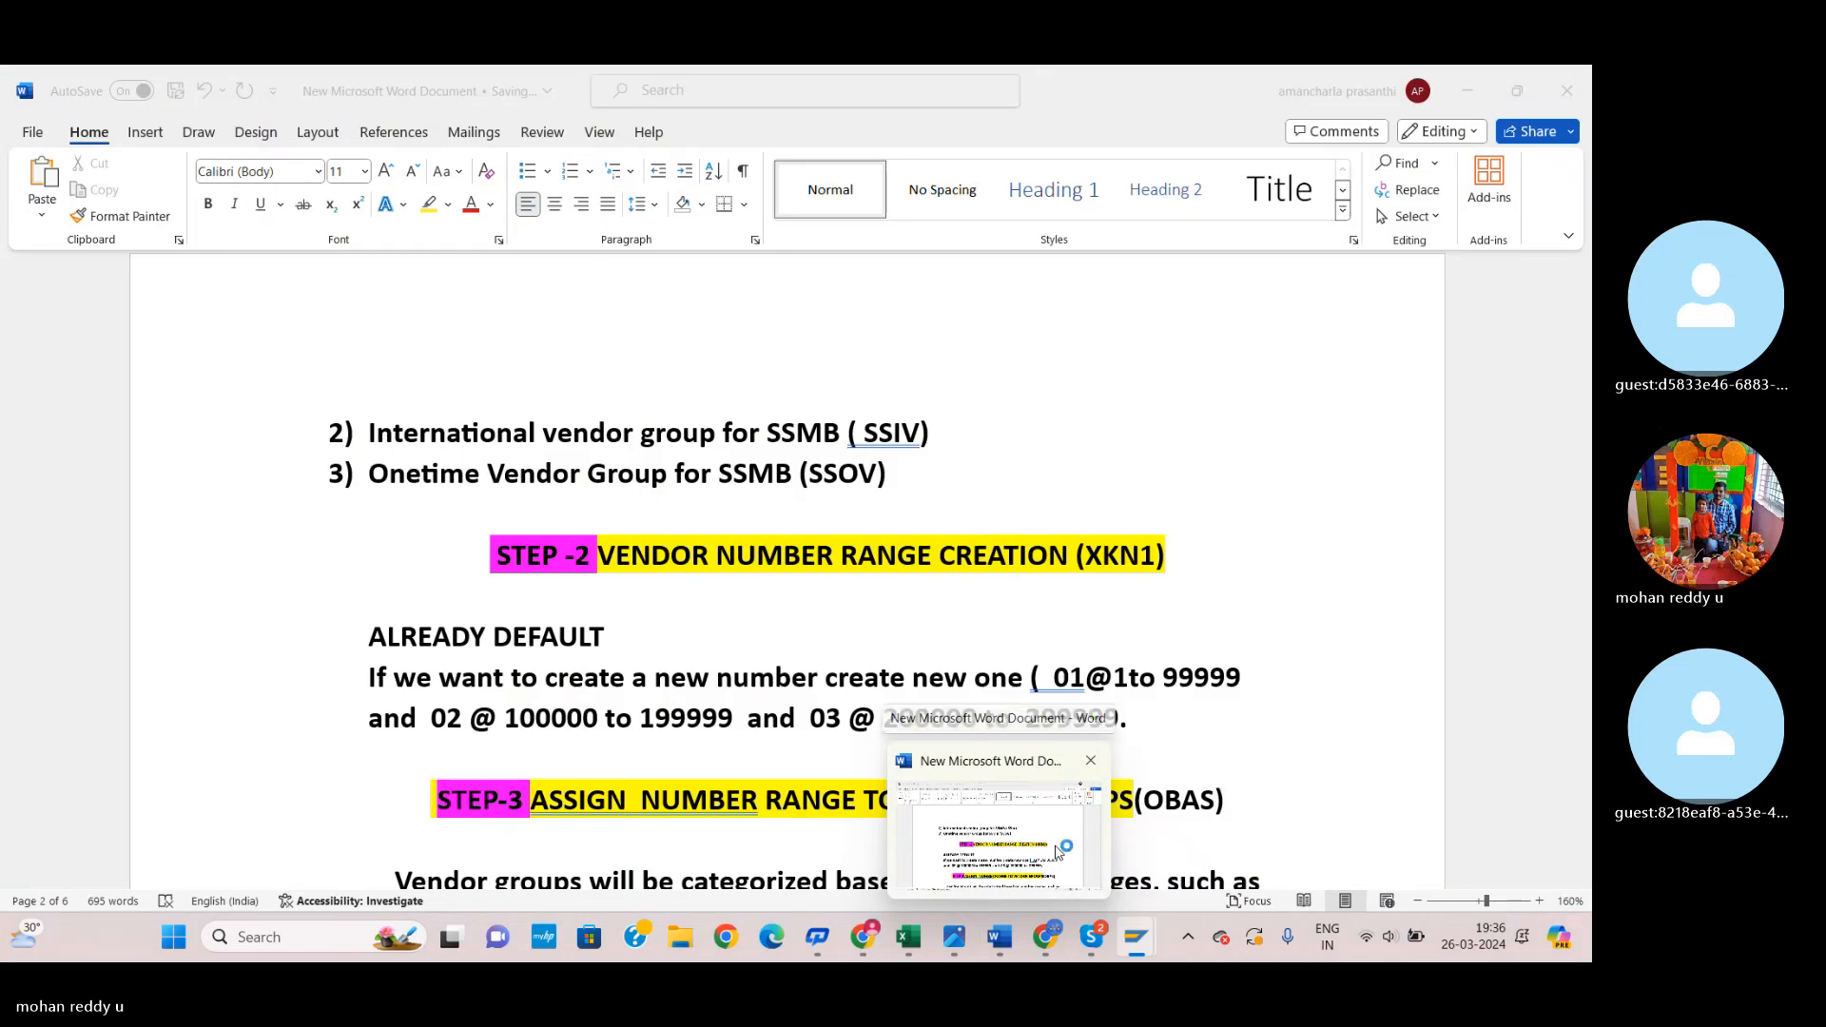
left_click(1065, 838)
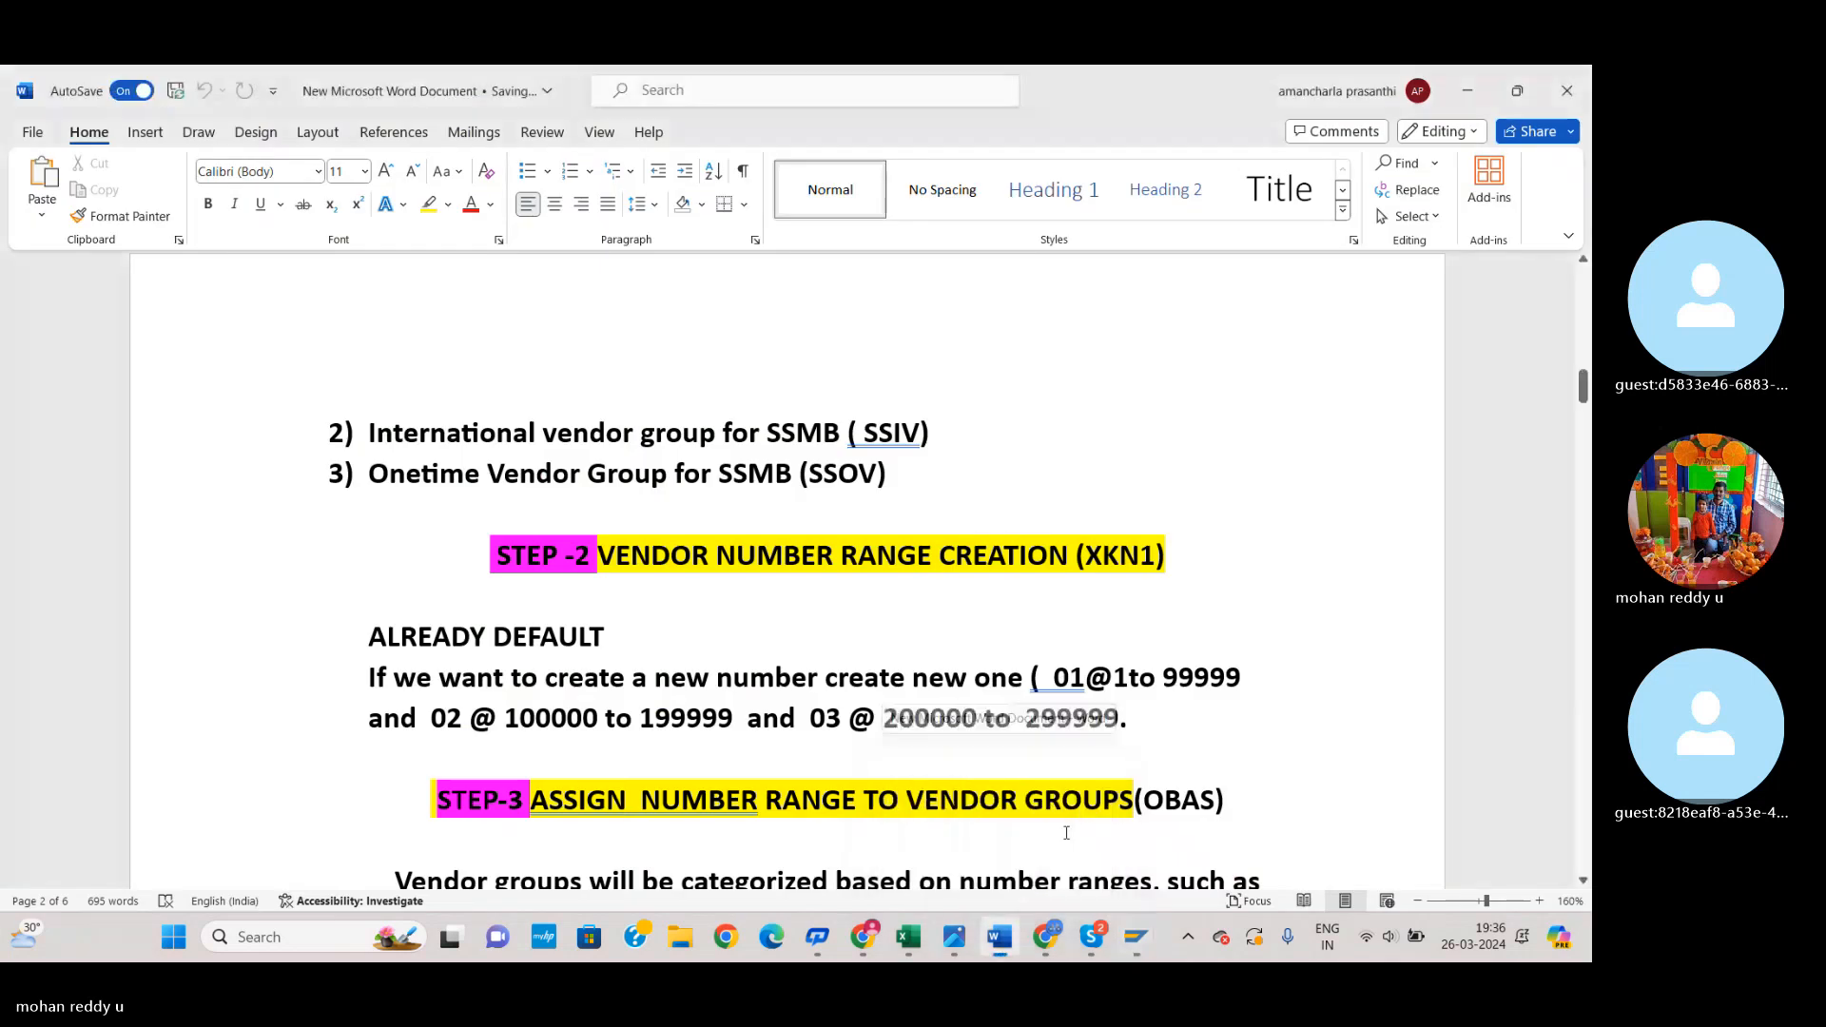
left_click(908, 936)
scroll(735, 768, "down", 3)
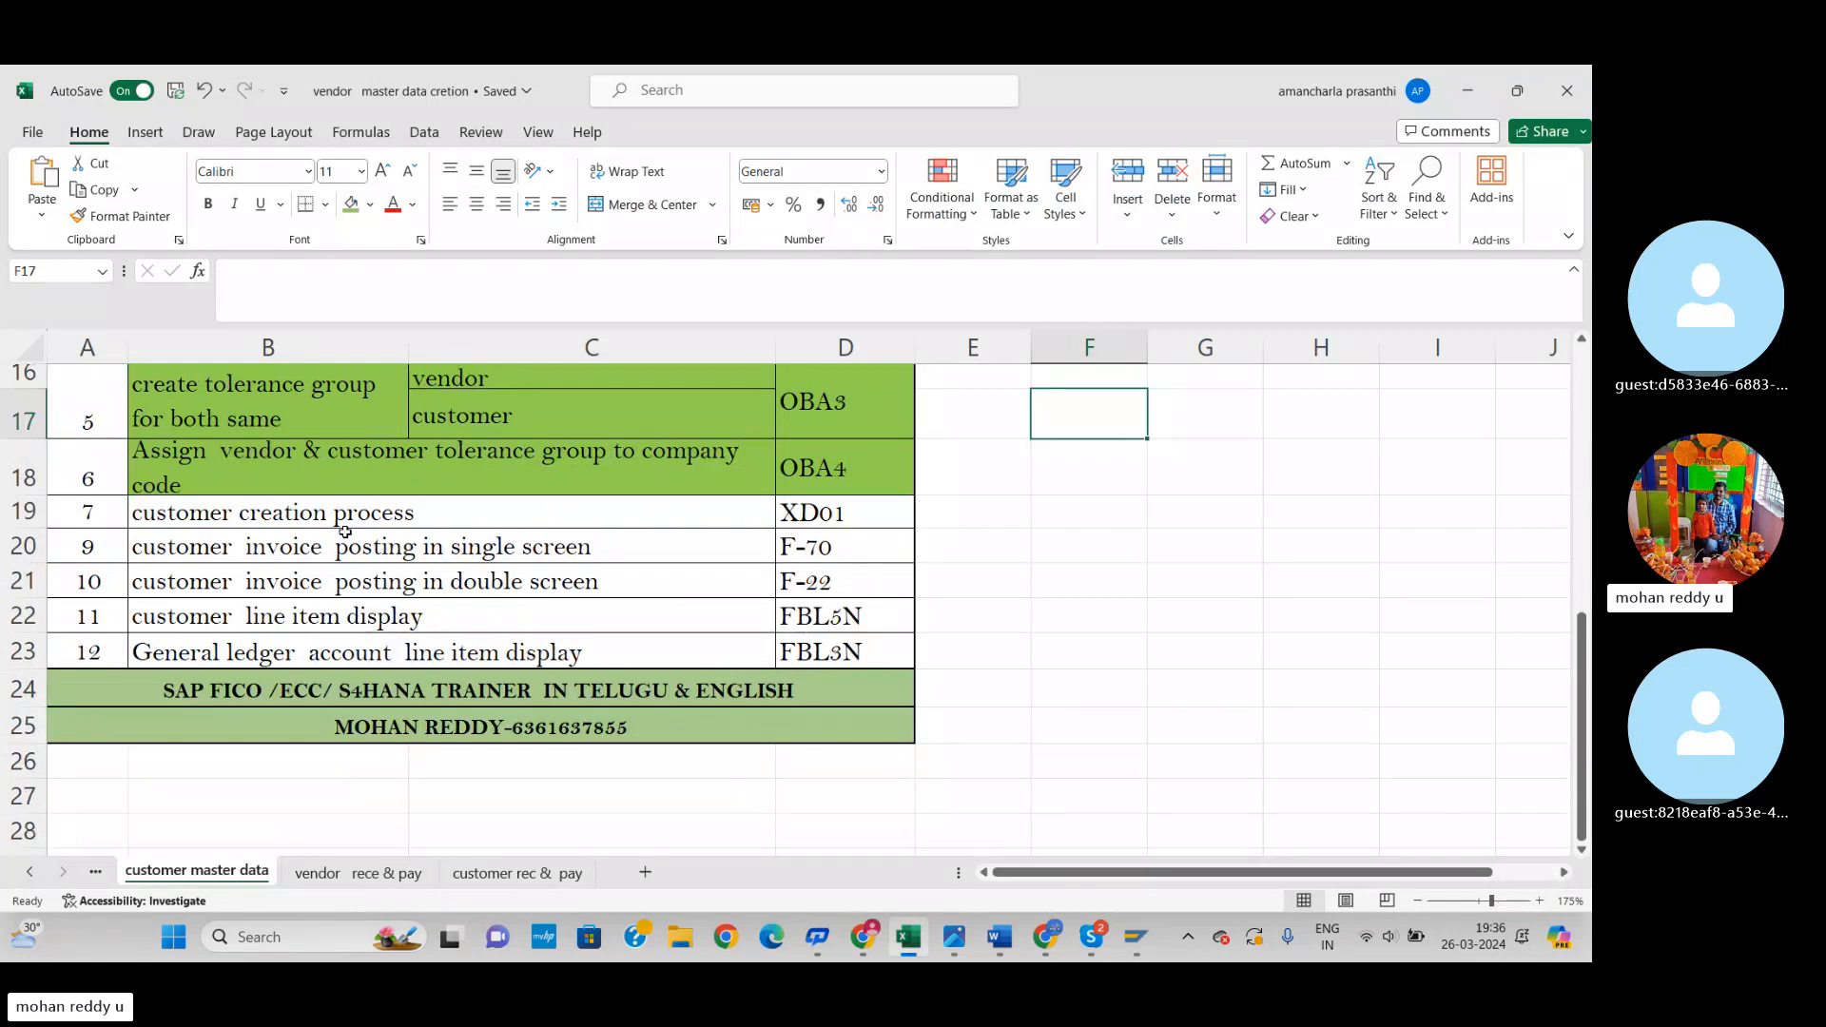
Step: Review the vendor creation steps and example customer names in the Word notes, checking them against the Excel checklist's customer creation row
left_click(1010, 946)
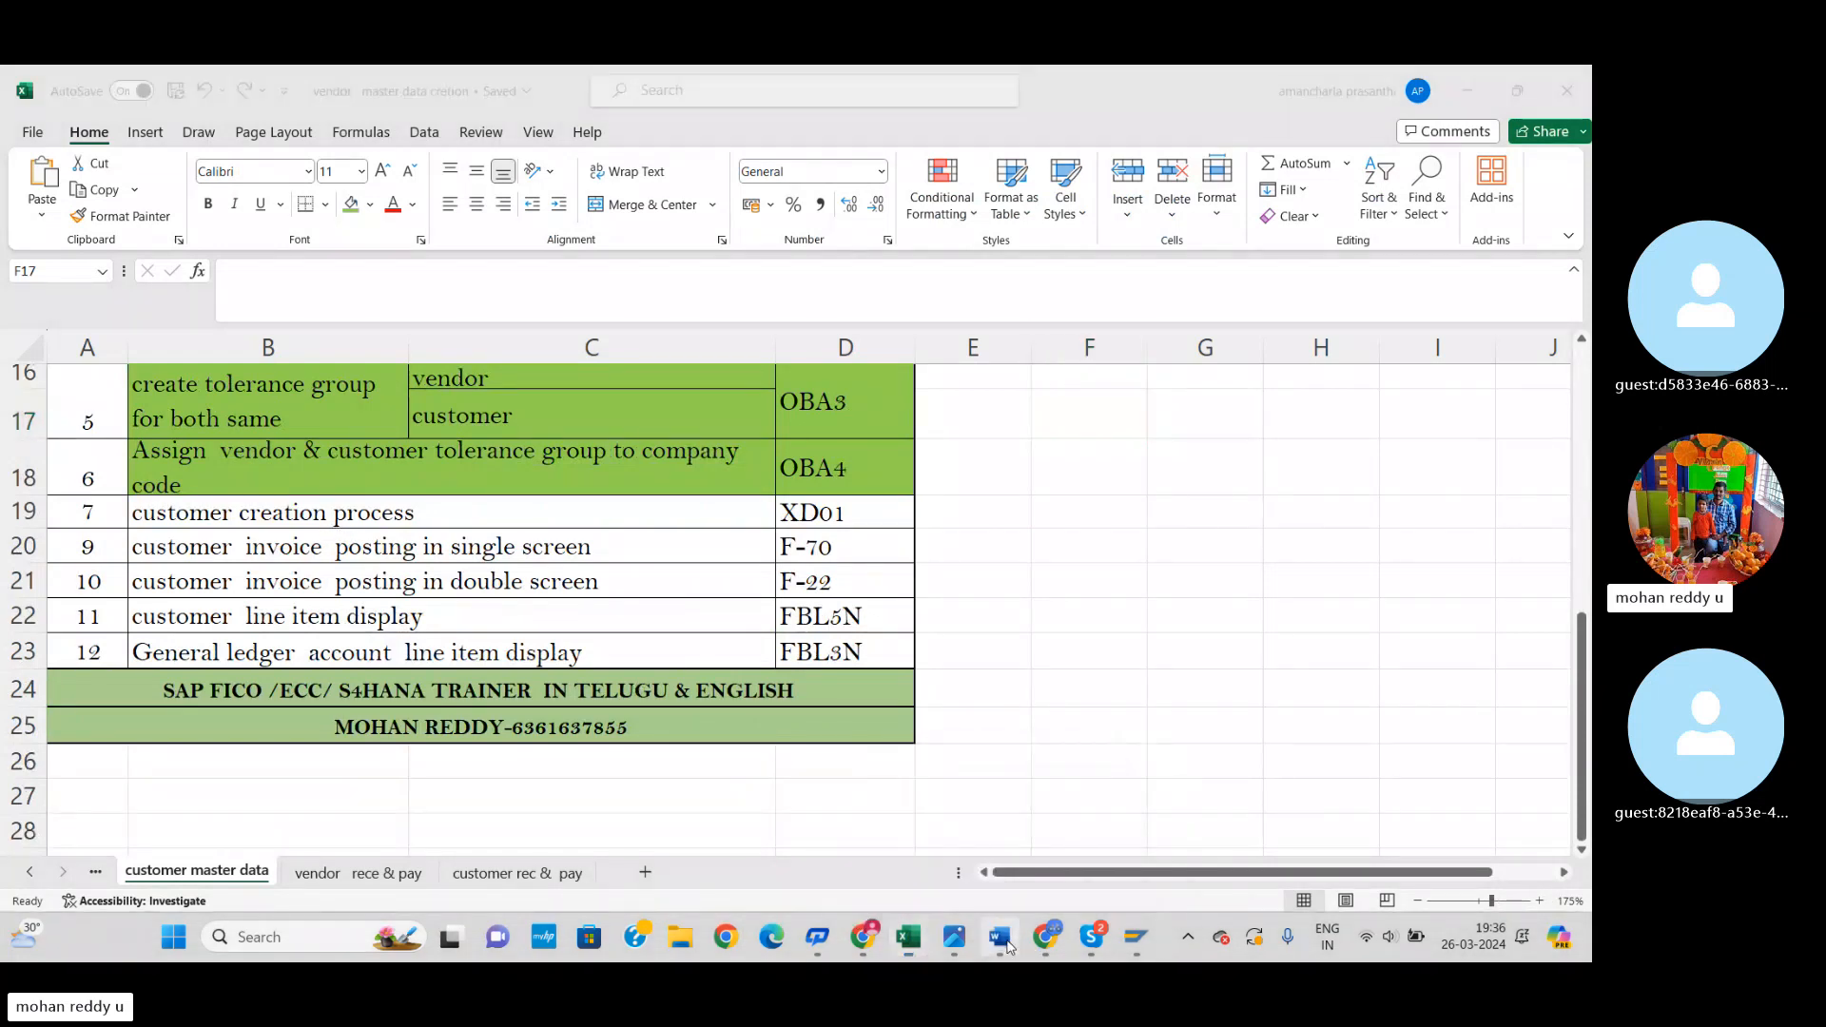
scroll(989, 694, "up", 6)
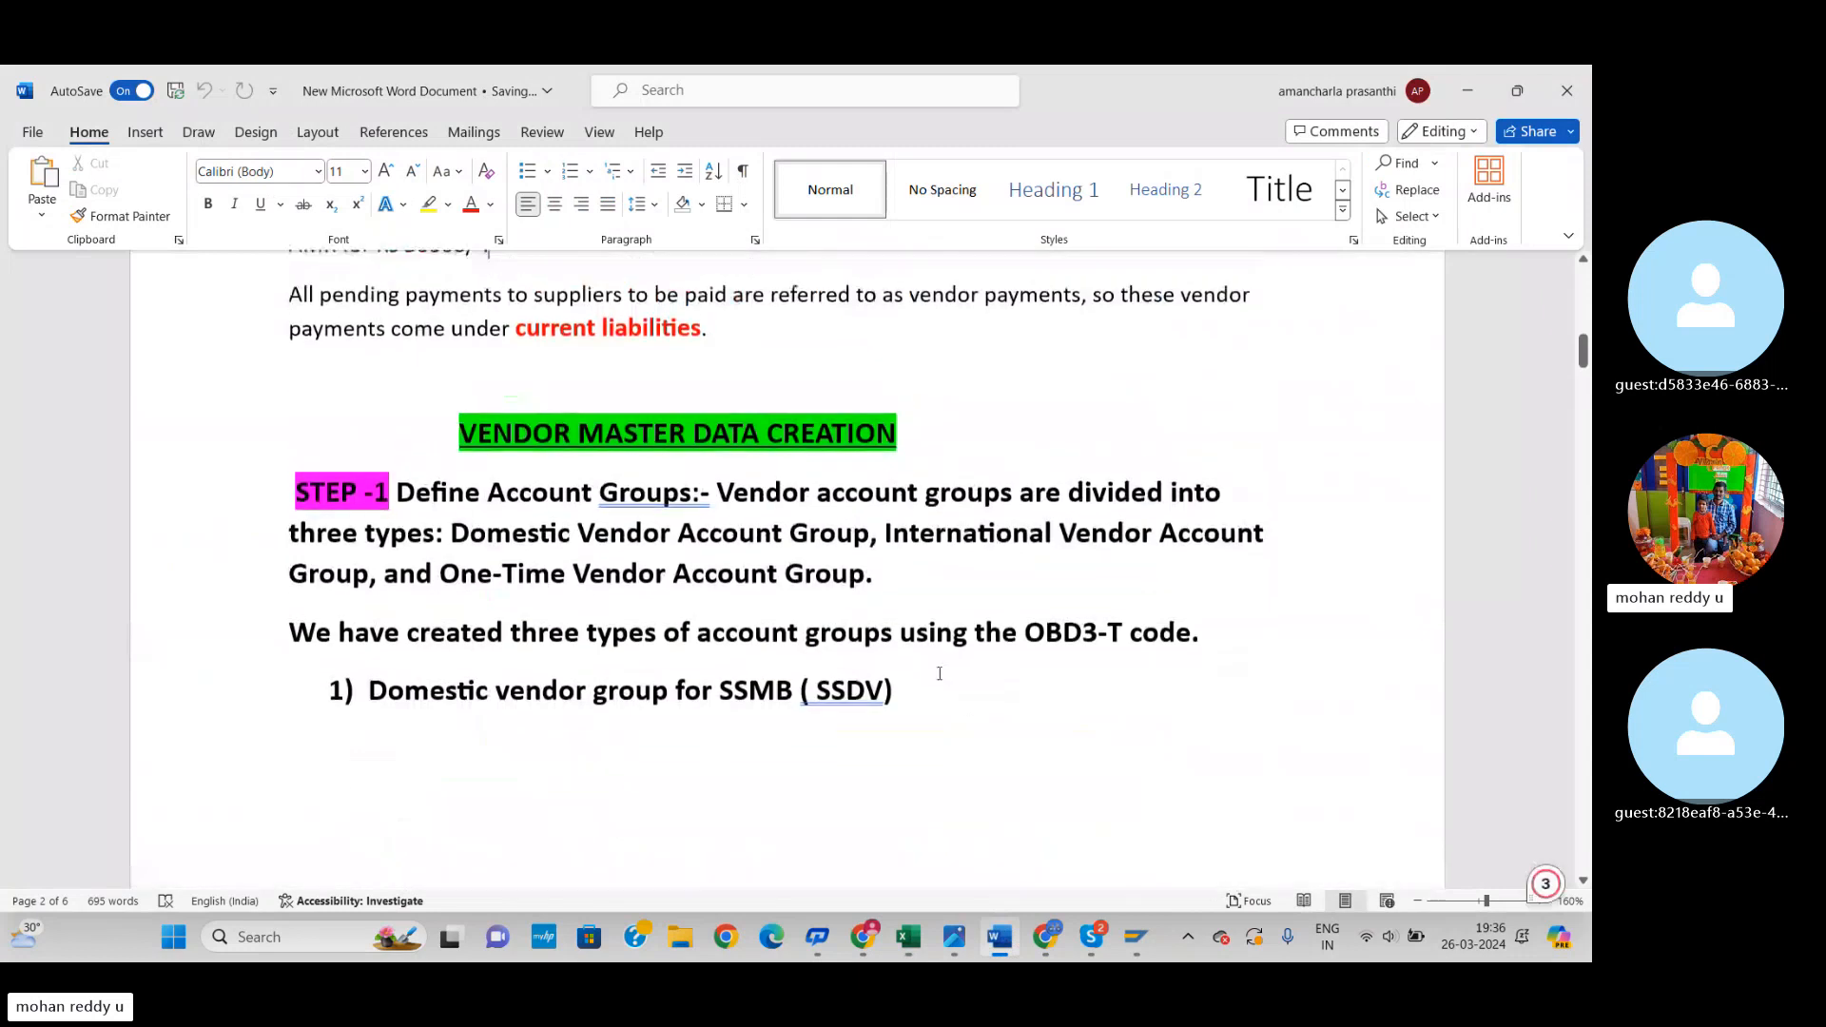
scroll(938, 671, "down", 3)
scroll(937, 670, "down", 12)
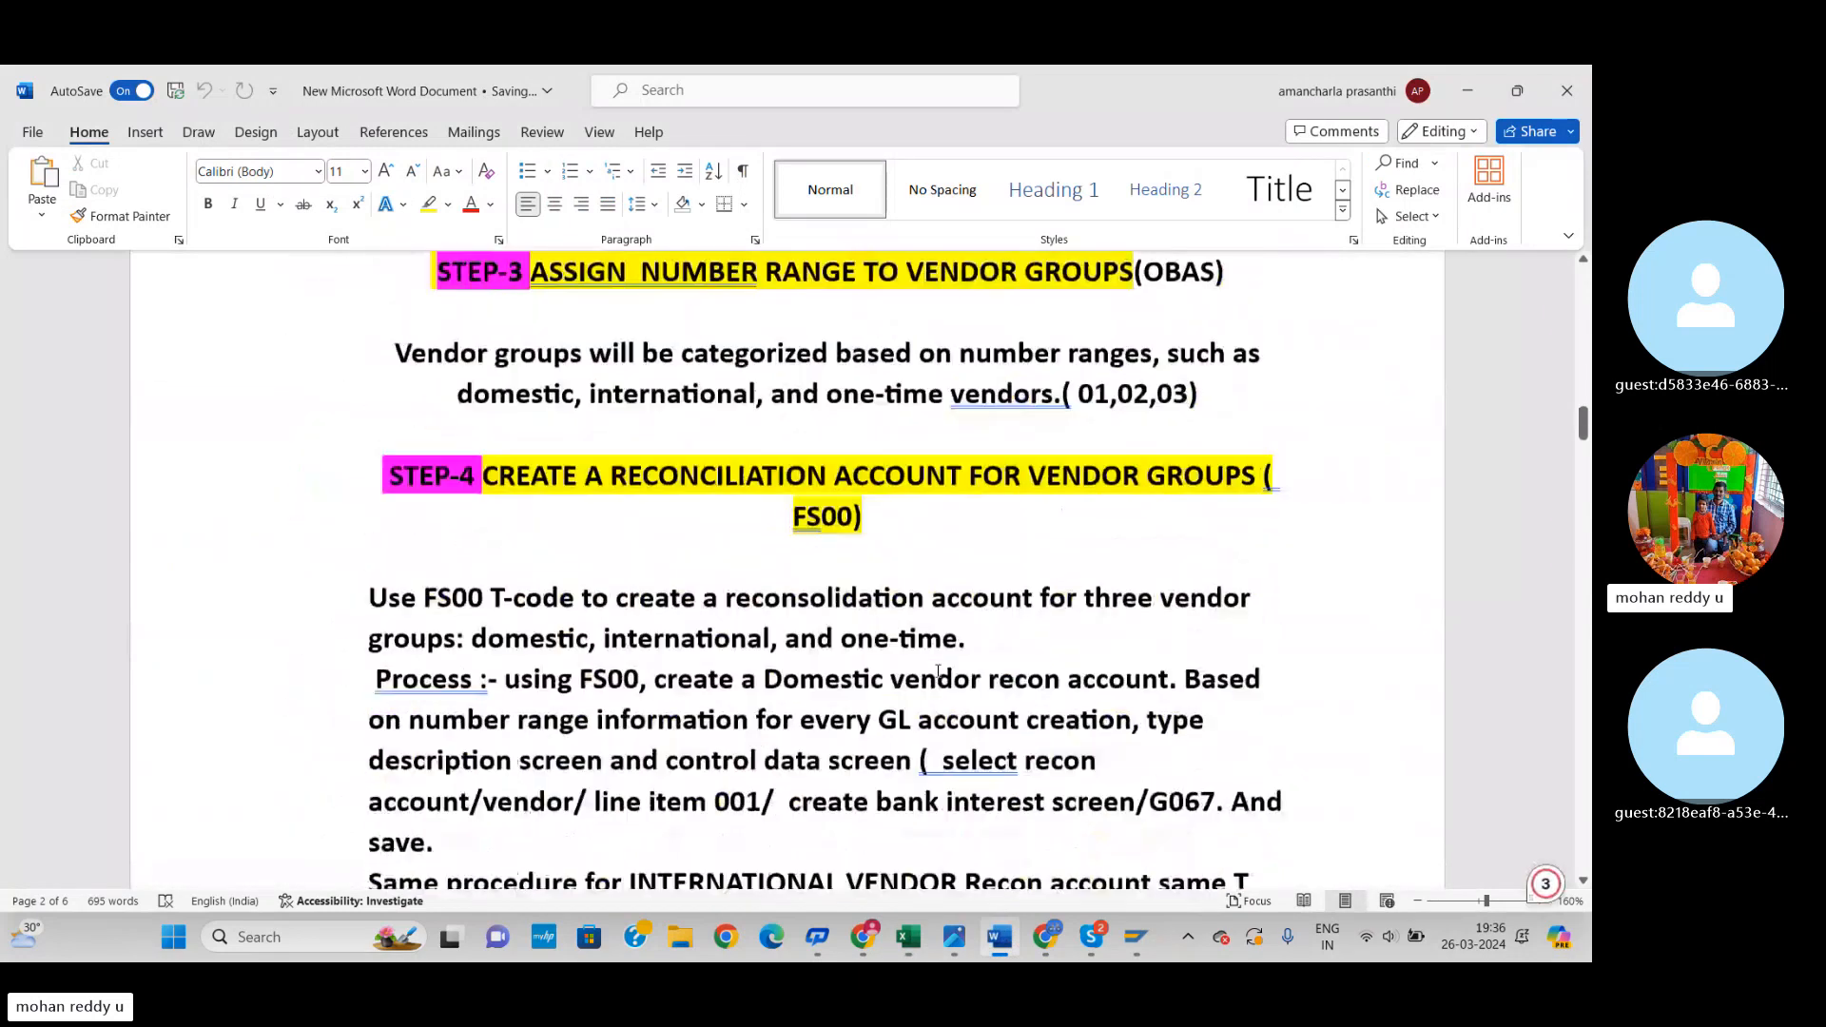
scroll(932, 704, "down", 10)
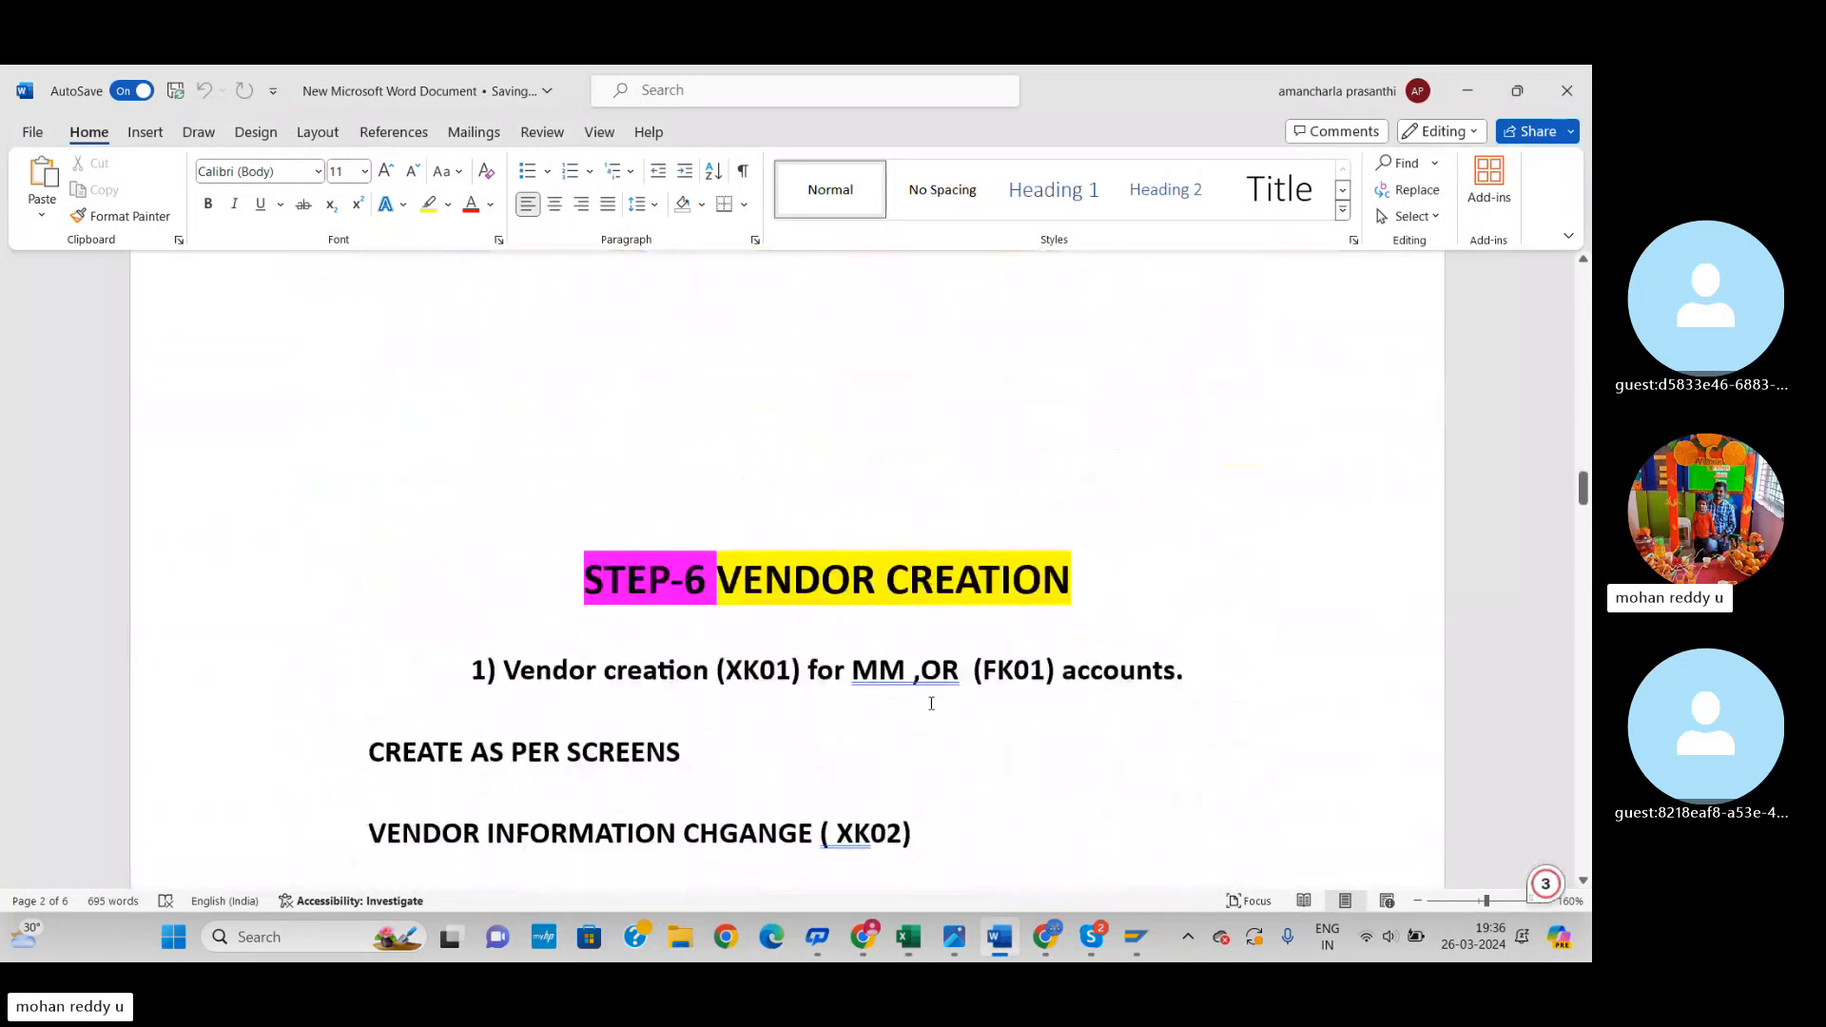
scroll(926, 700, "up", 20)
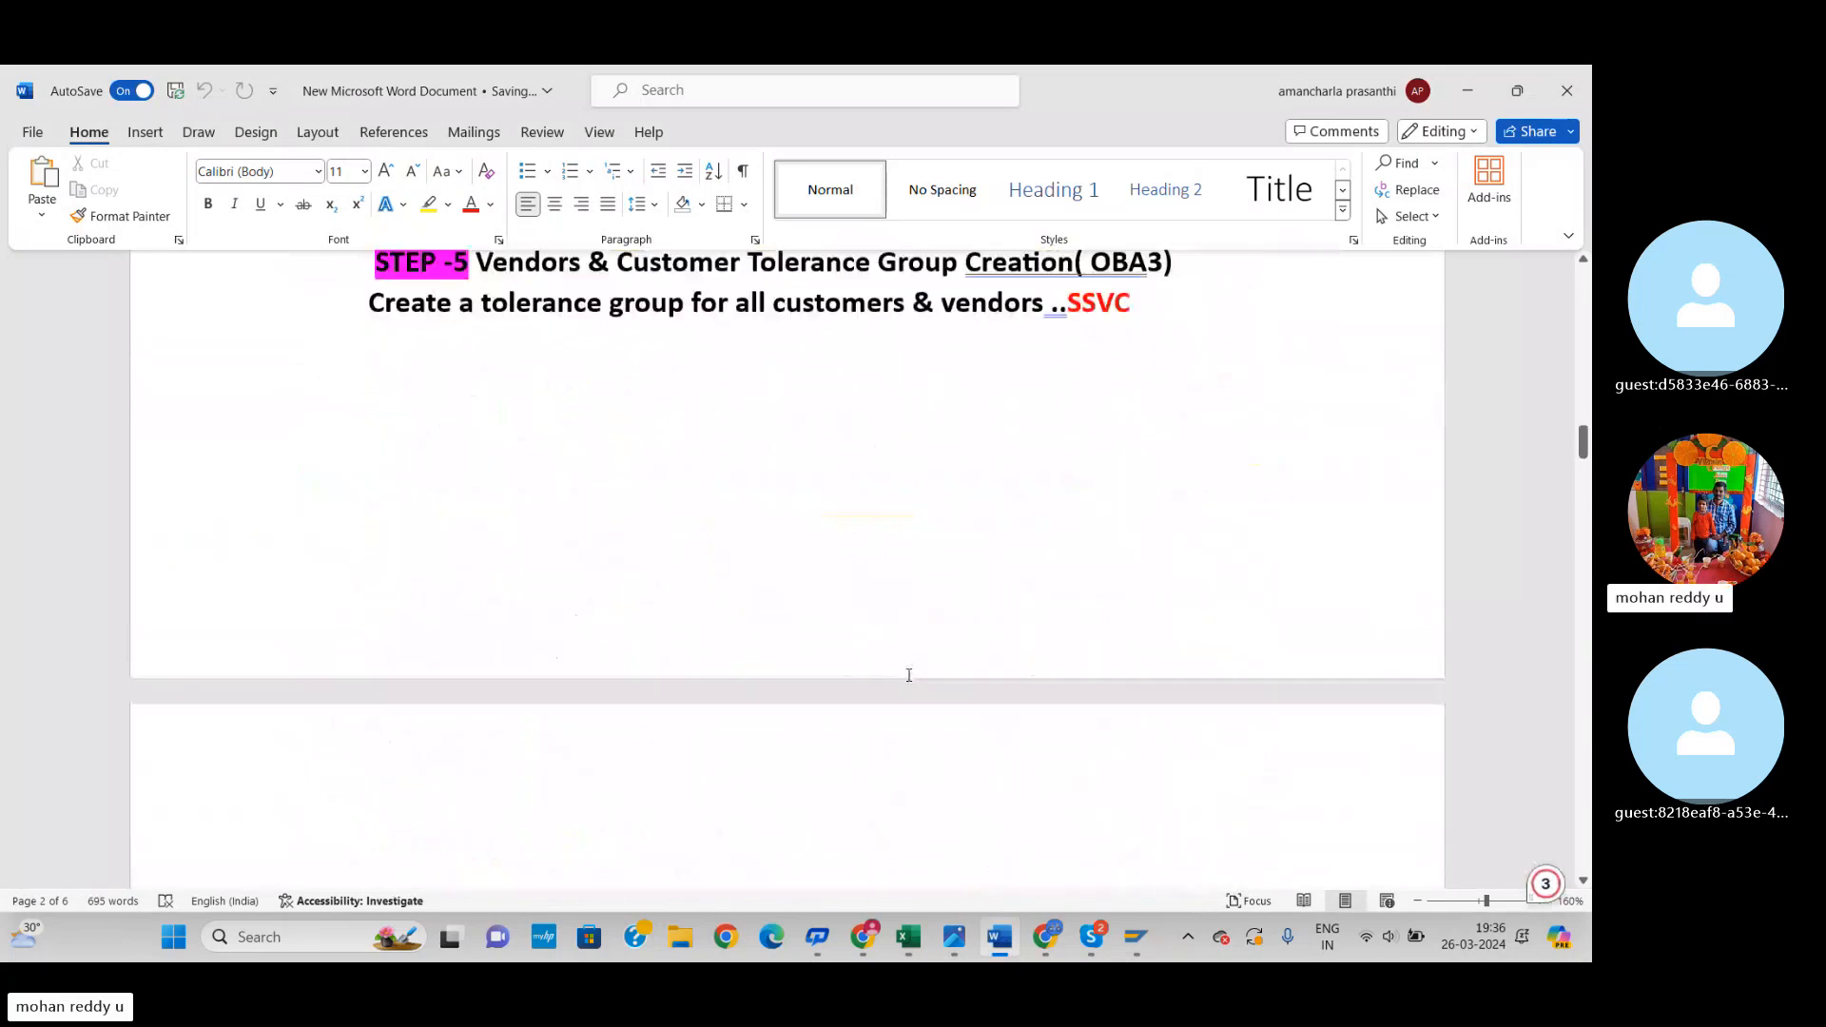
scroll(906, 676, "up", 6)
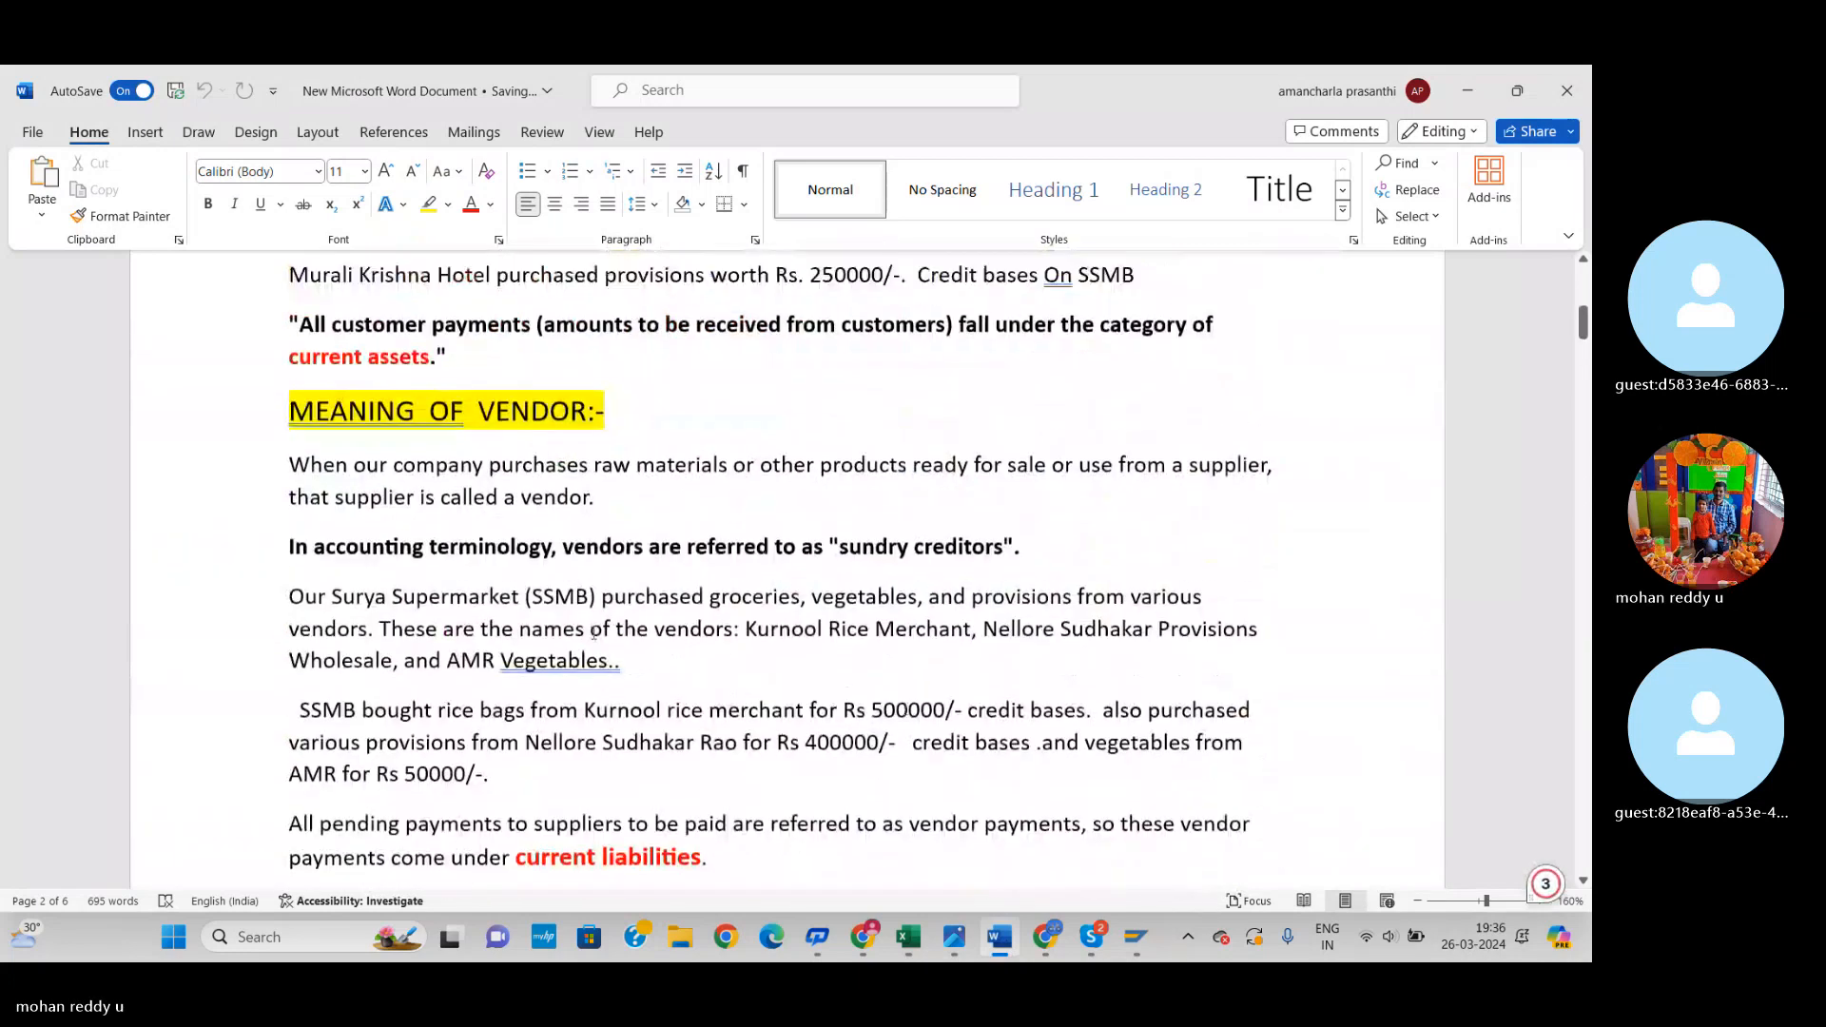
scroll(746, 646, "down", 1)
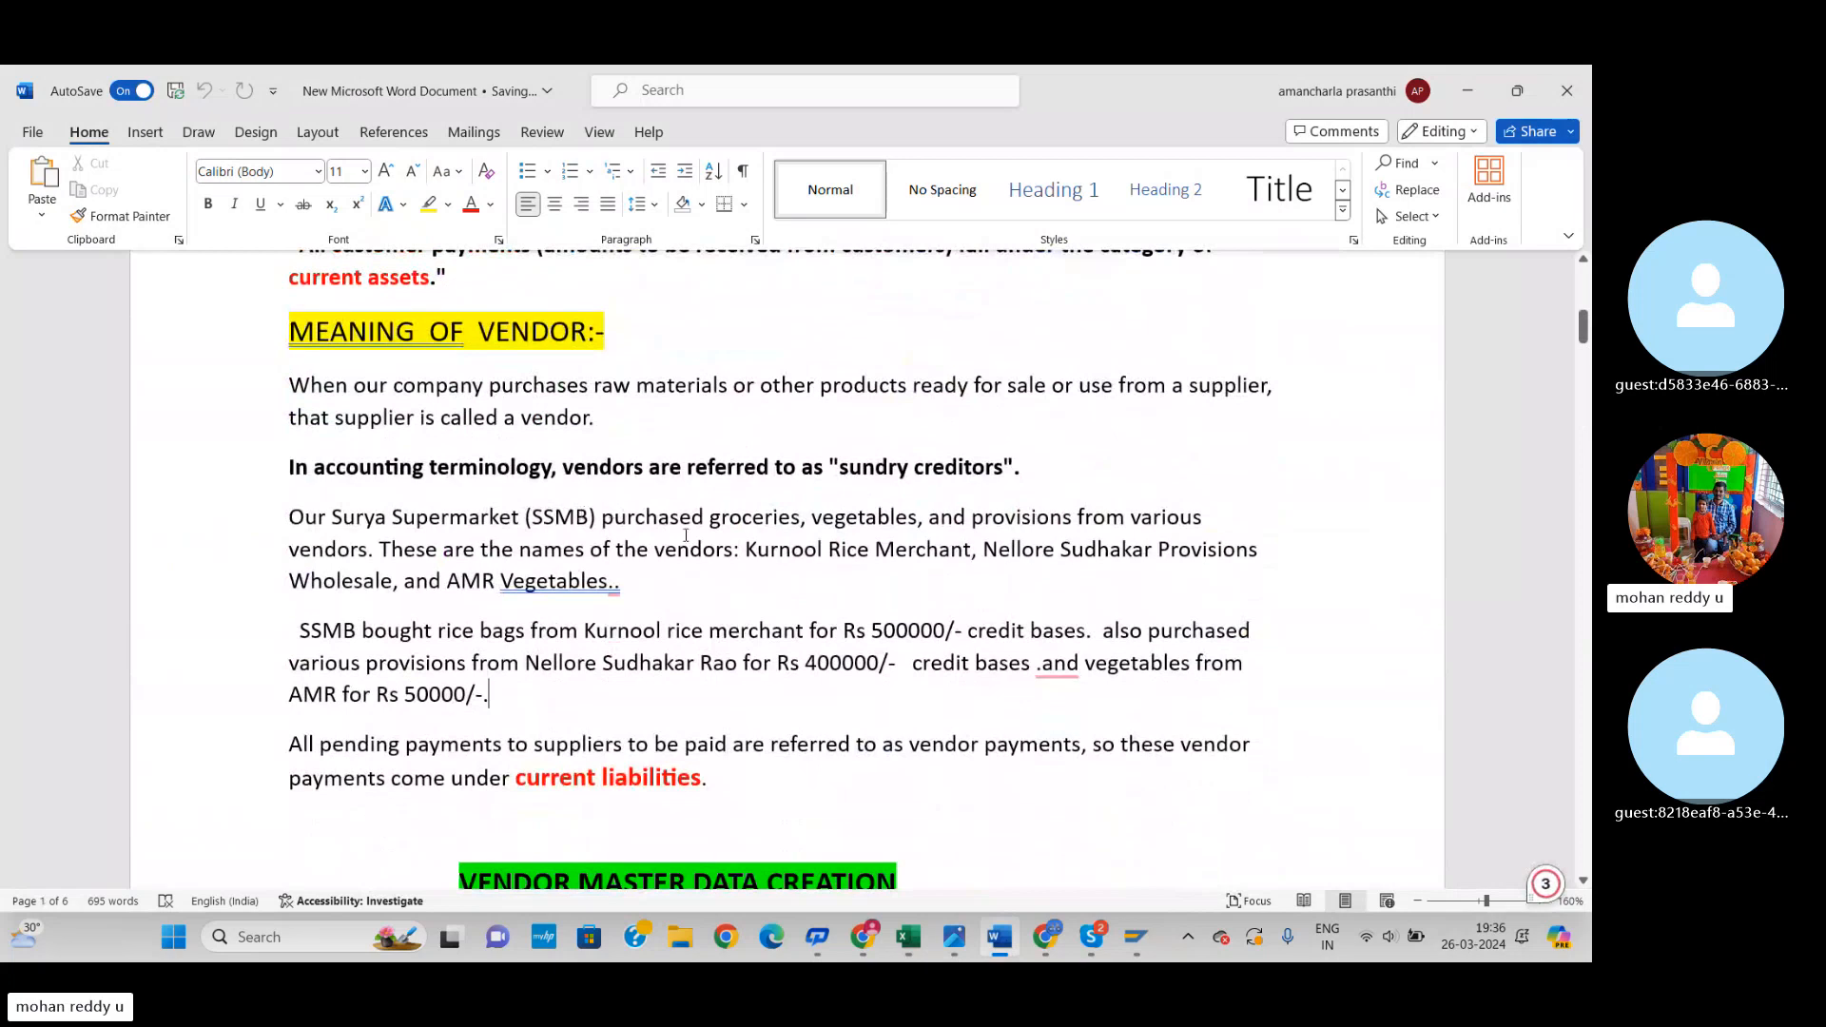
scroll(718, 600, "up", 4)
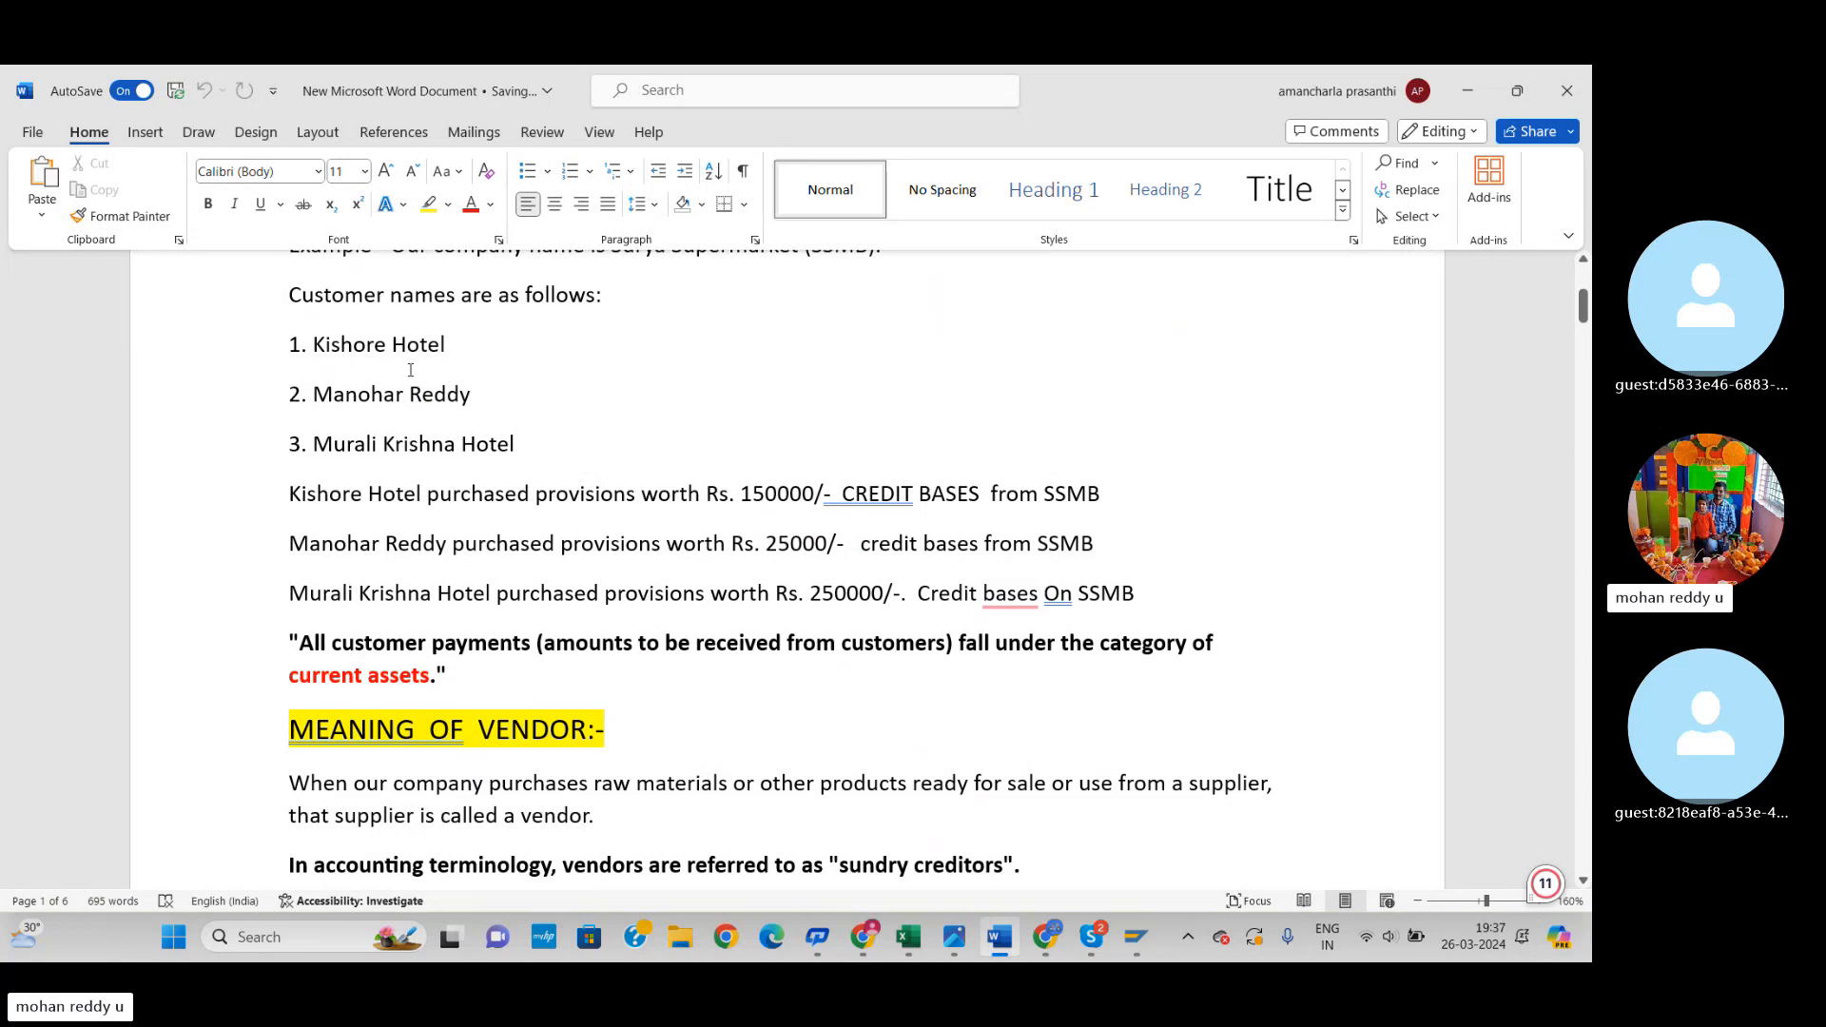
key("alt+Tab")
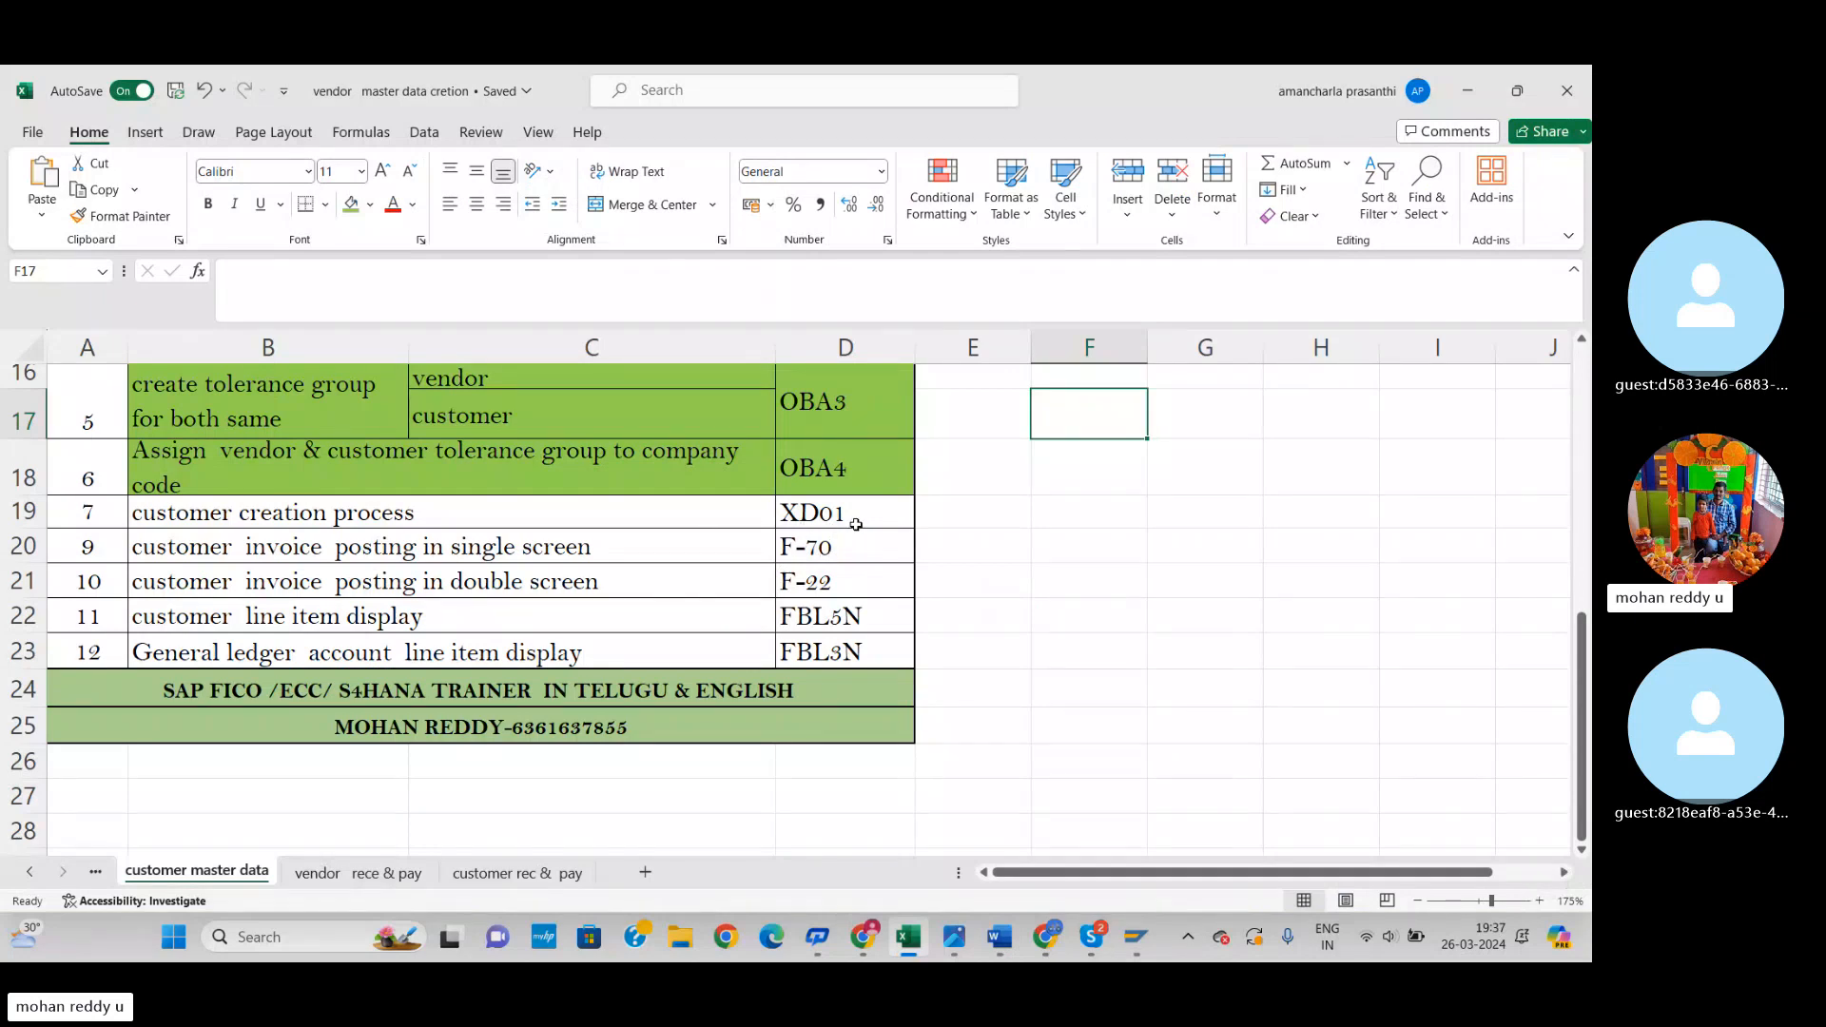
key("alt+Tab")
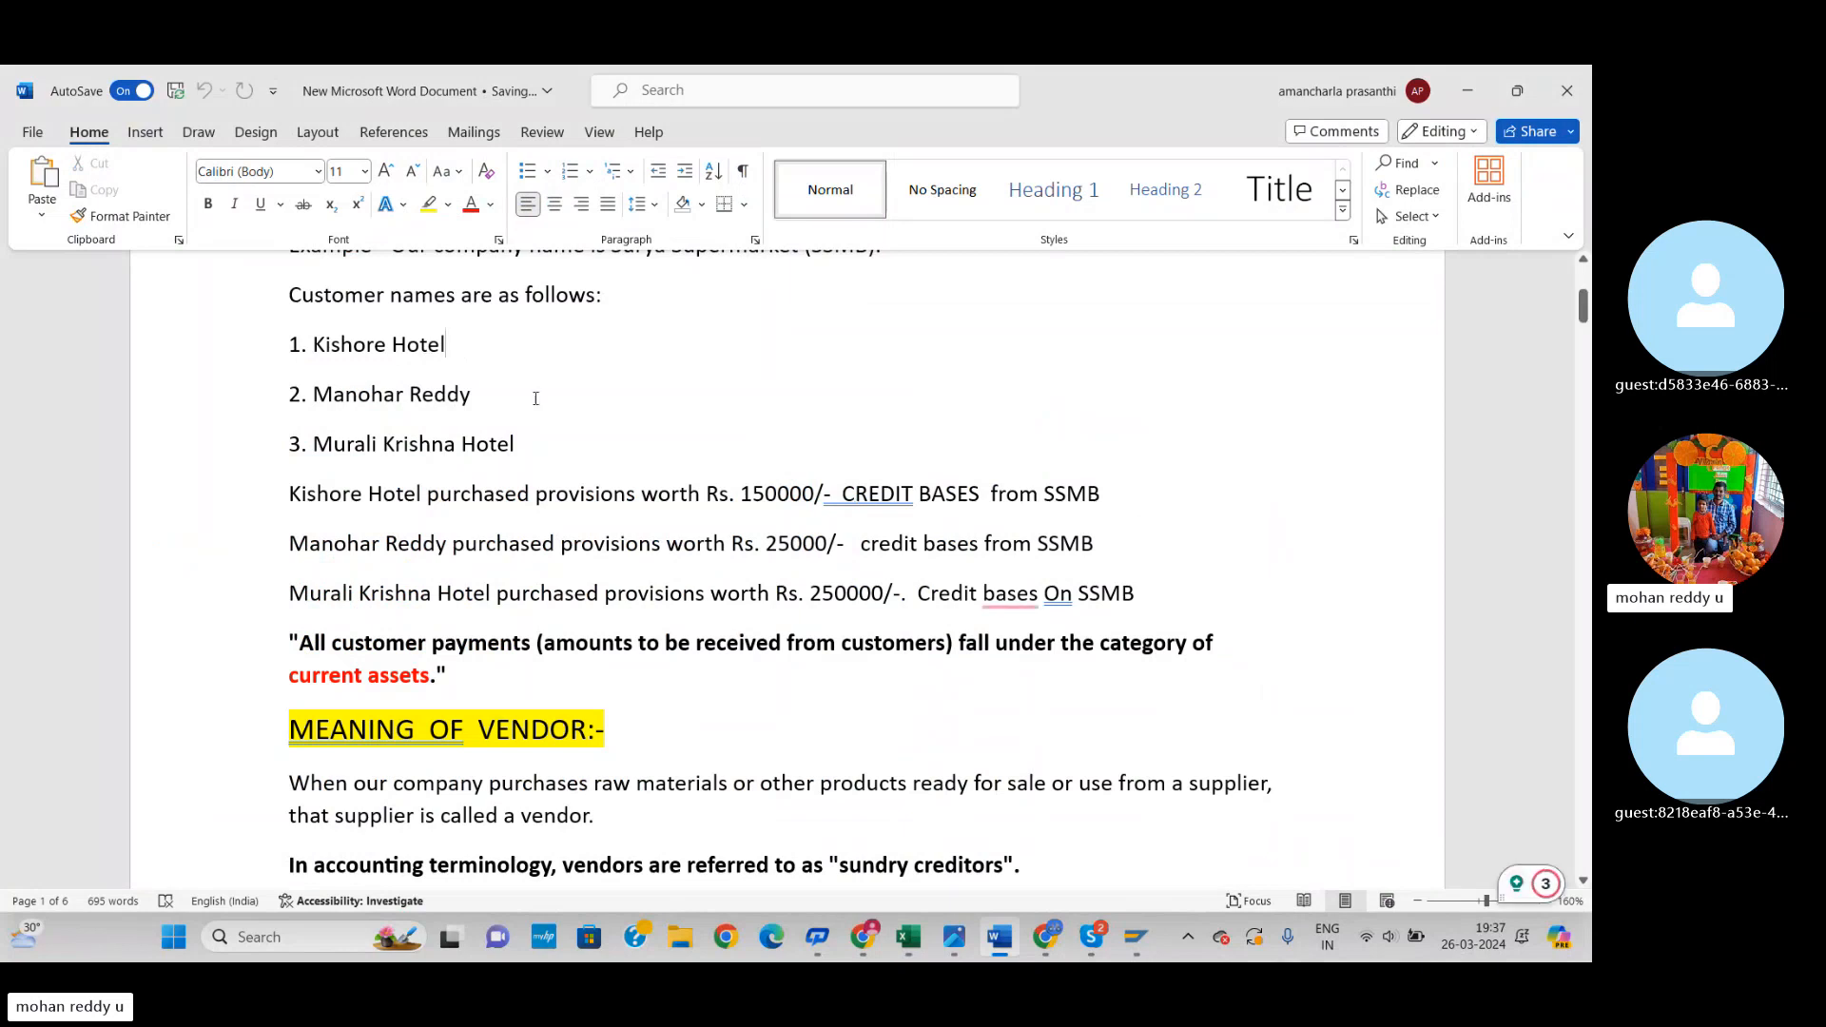
key("alt+Tab")
Step: Switch back to SAP and open the customer creation transaction with /NXD01
mouse_move(1136, 937)
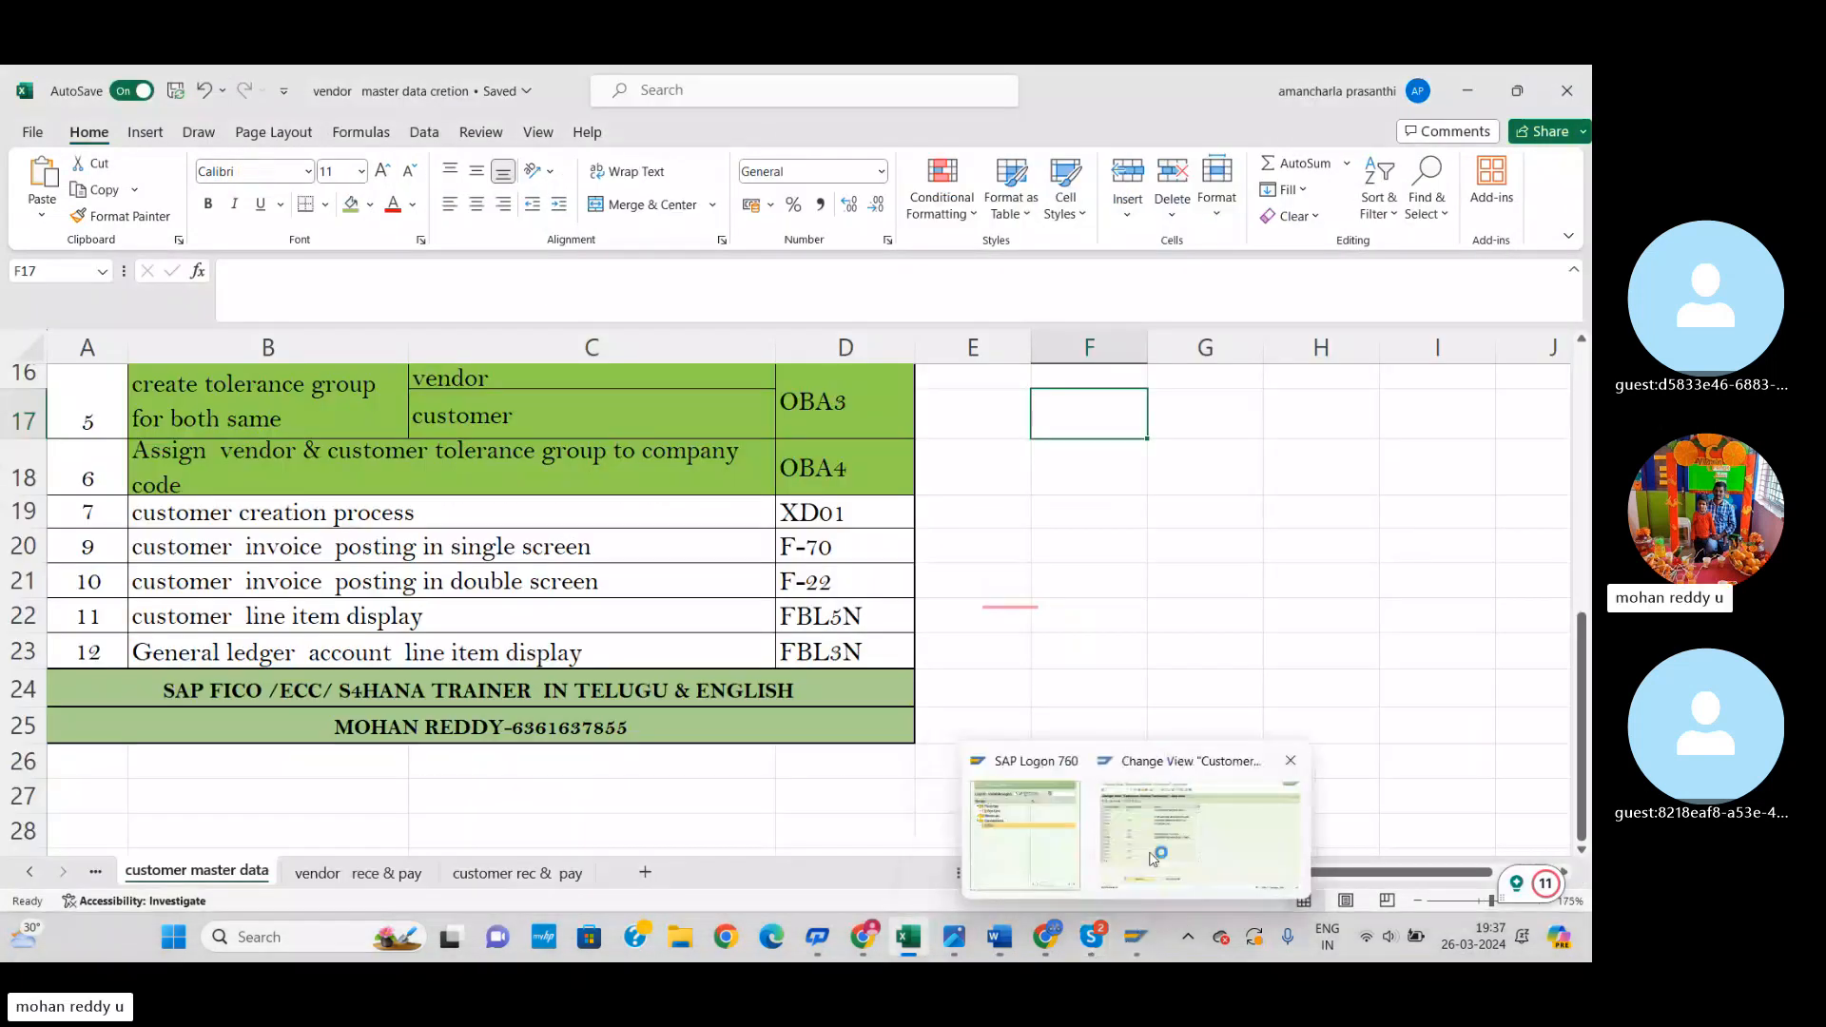
left_click(1209, 830)
key("ctrl+slash")
type("/N")
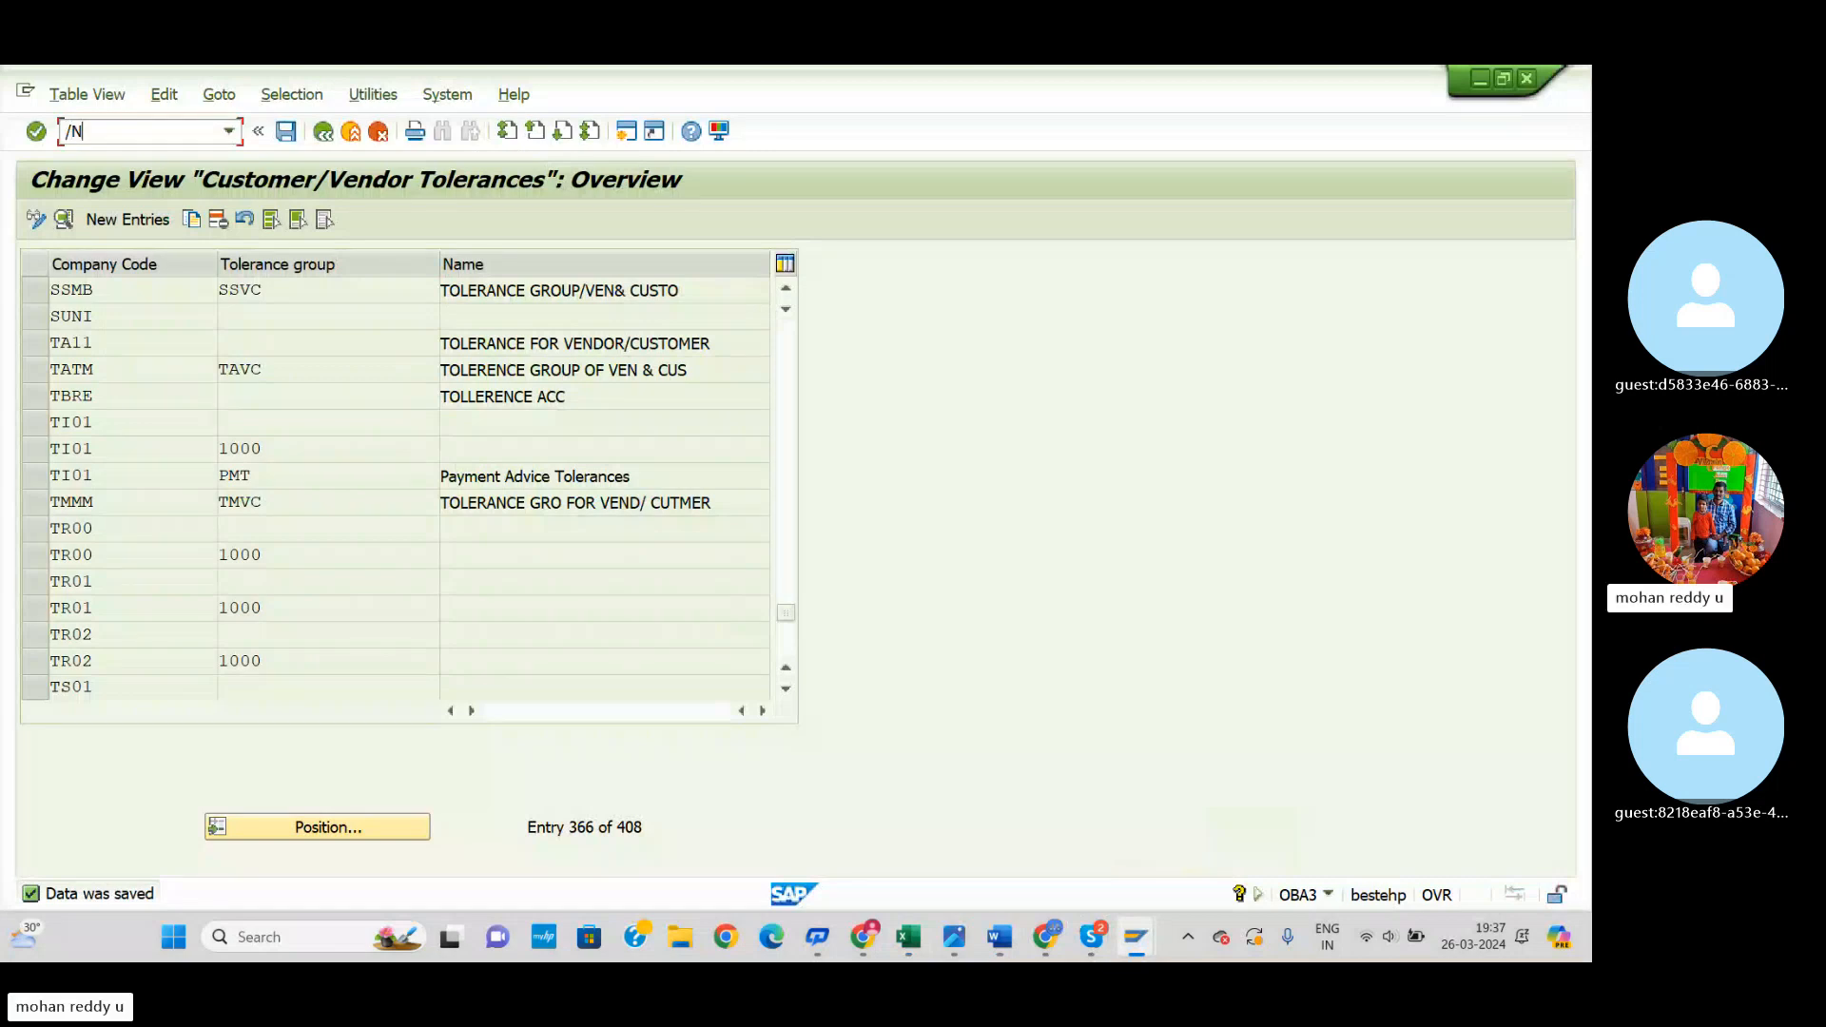
type("XD01")
key("Return")
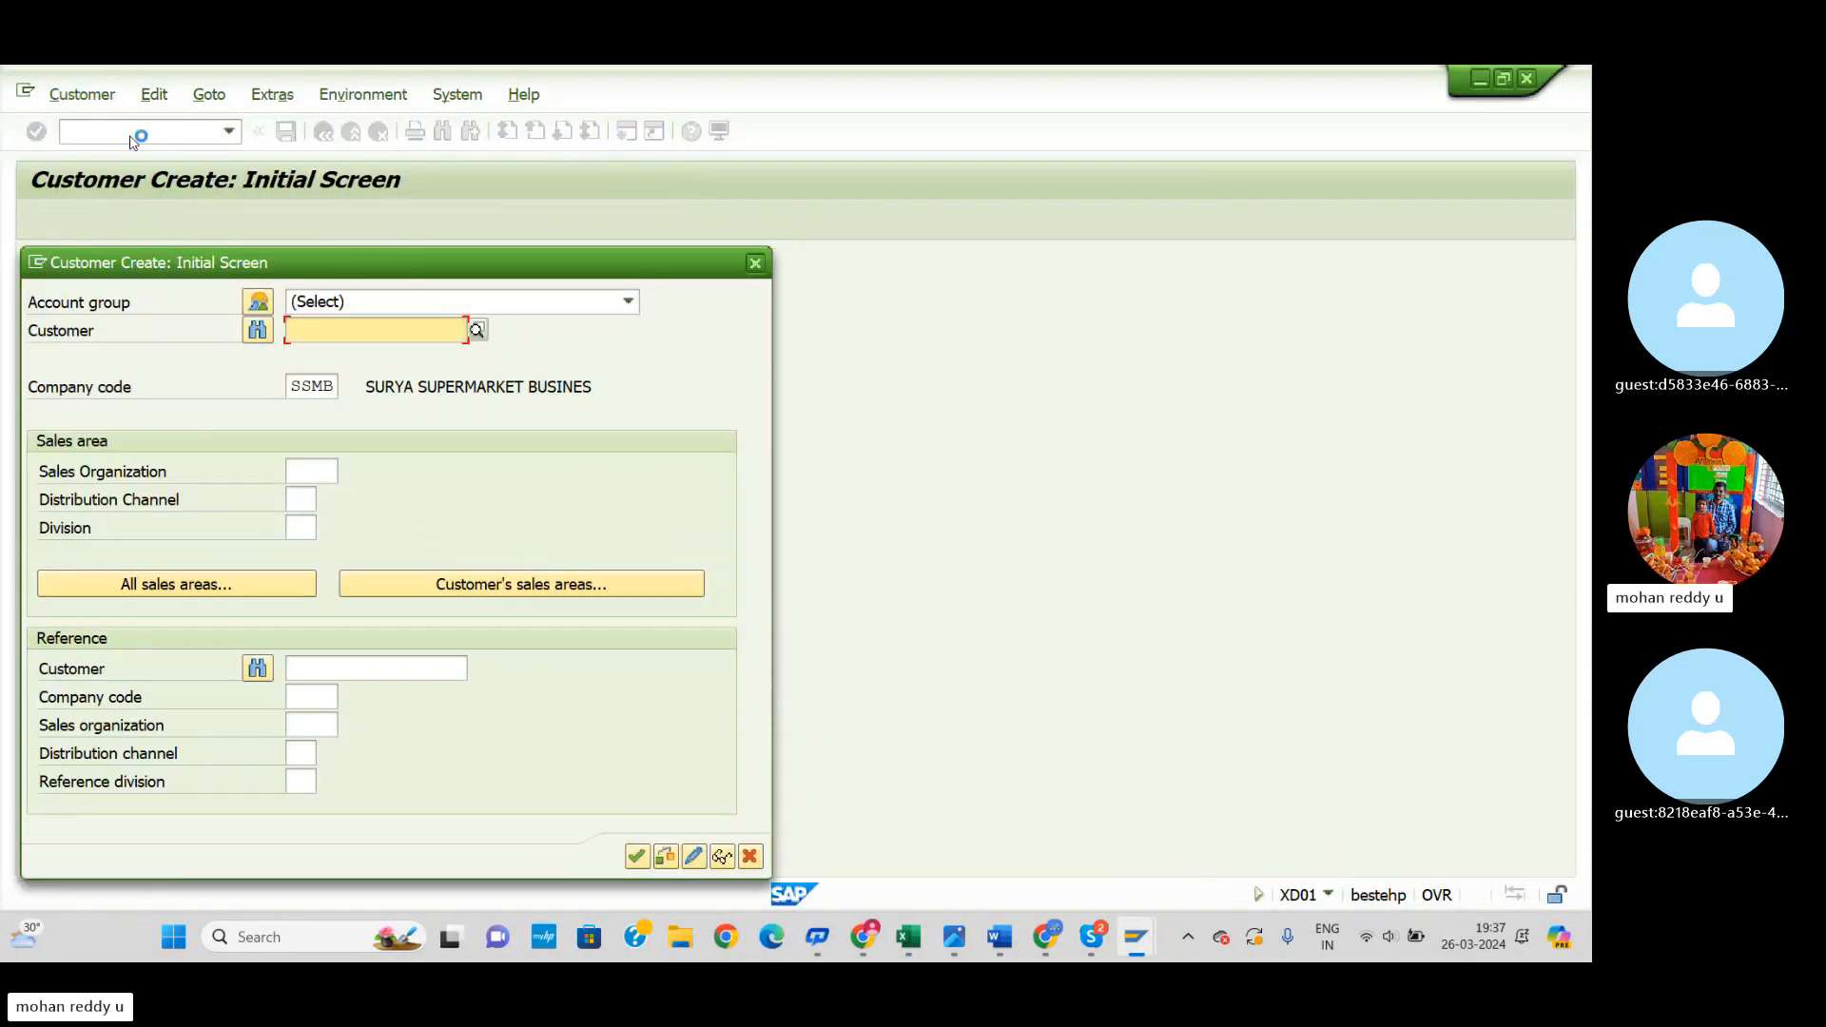
Step: Look at the available account groups for the new customer in company code SSMB without choosing one
left_click(452, 303)
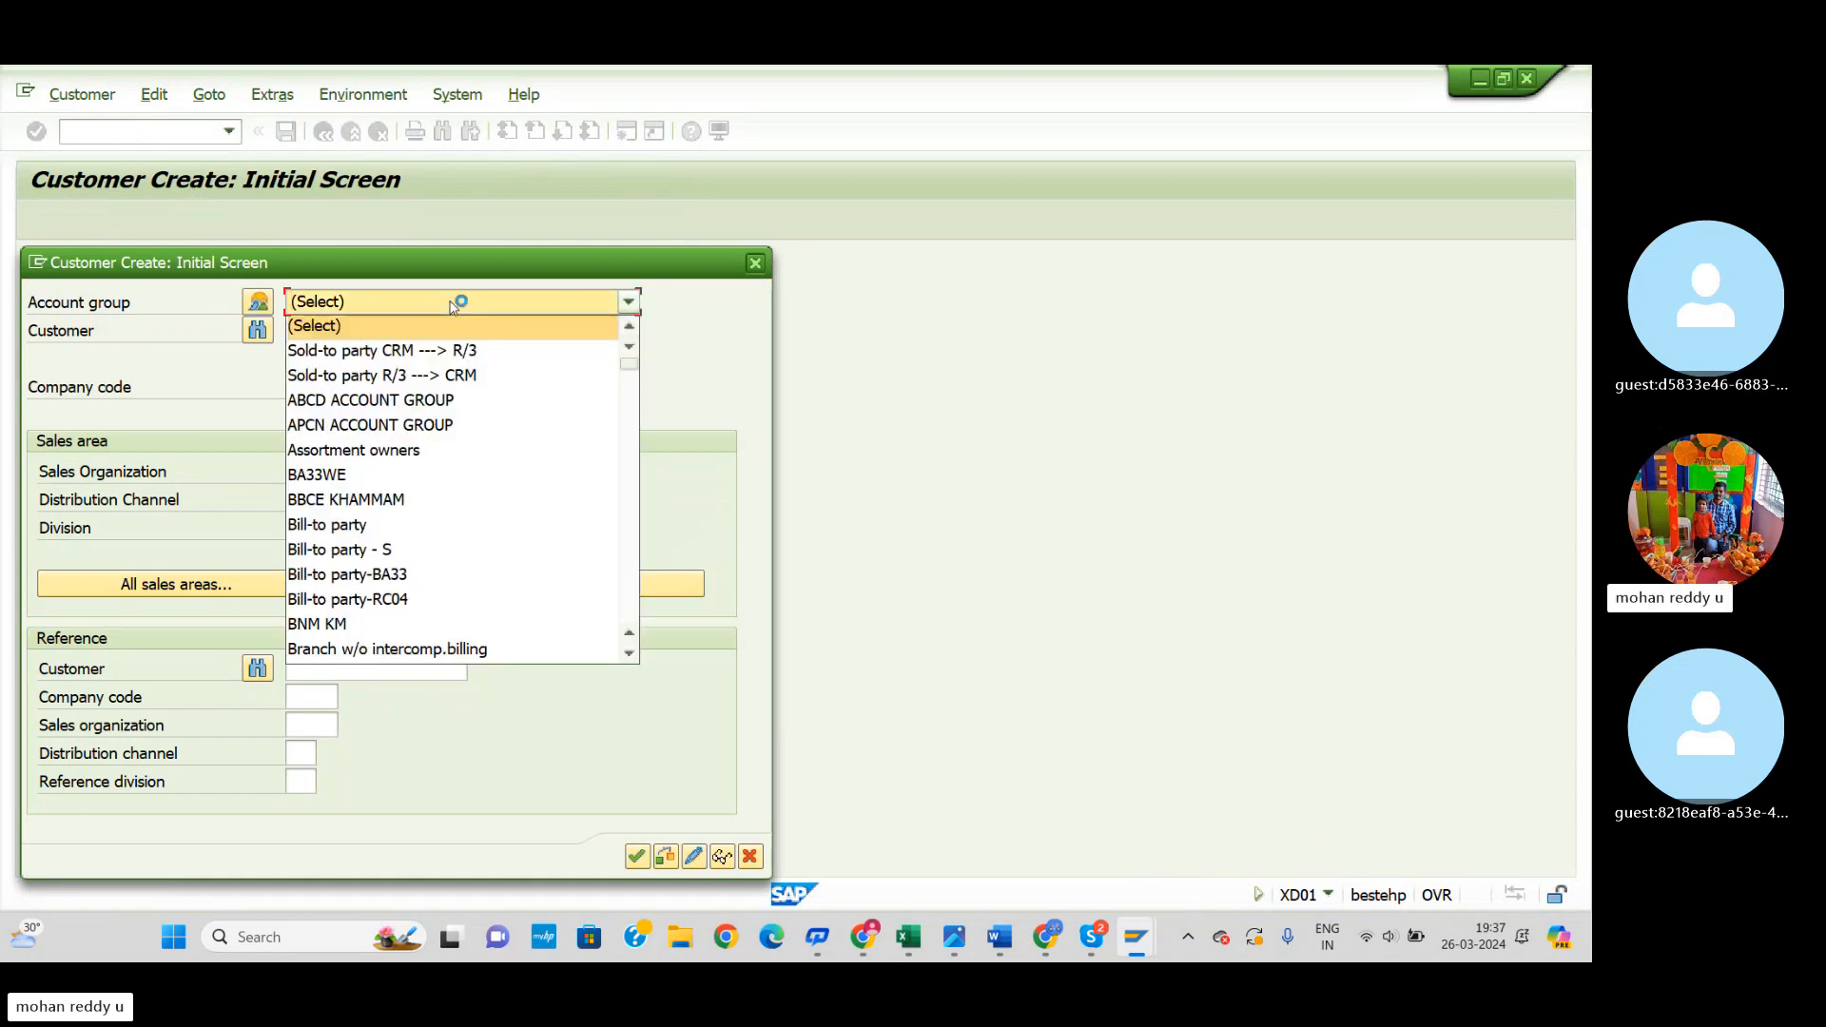
left_click(707, 377)
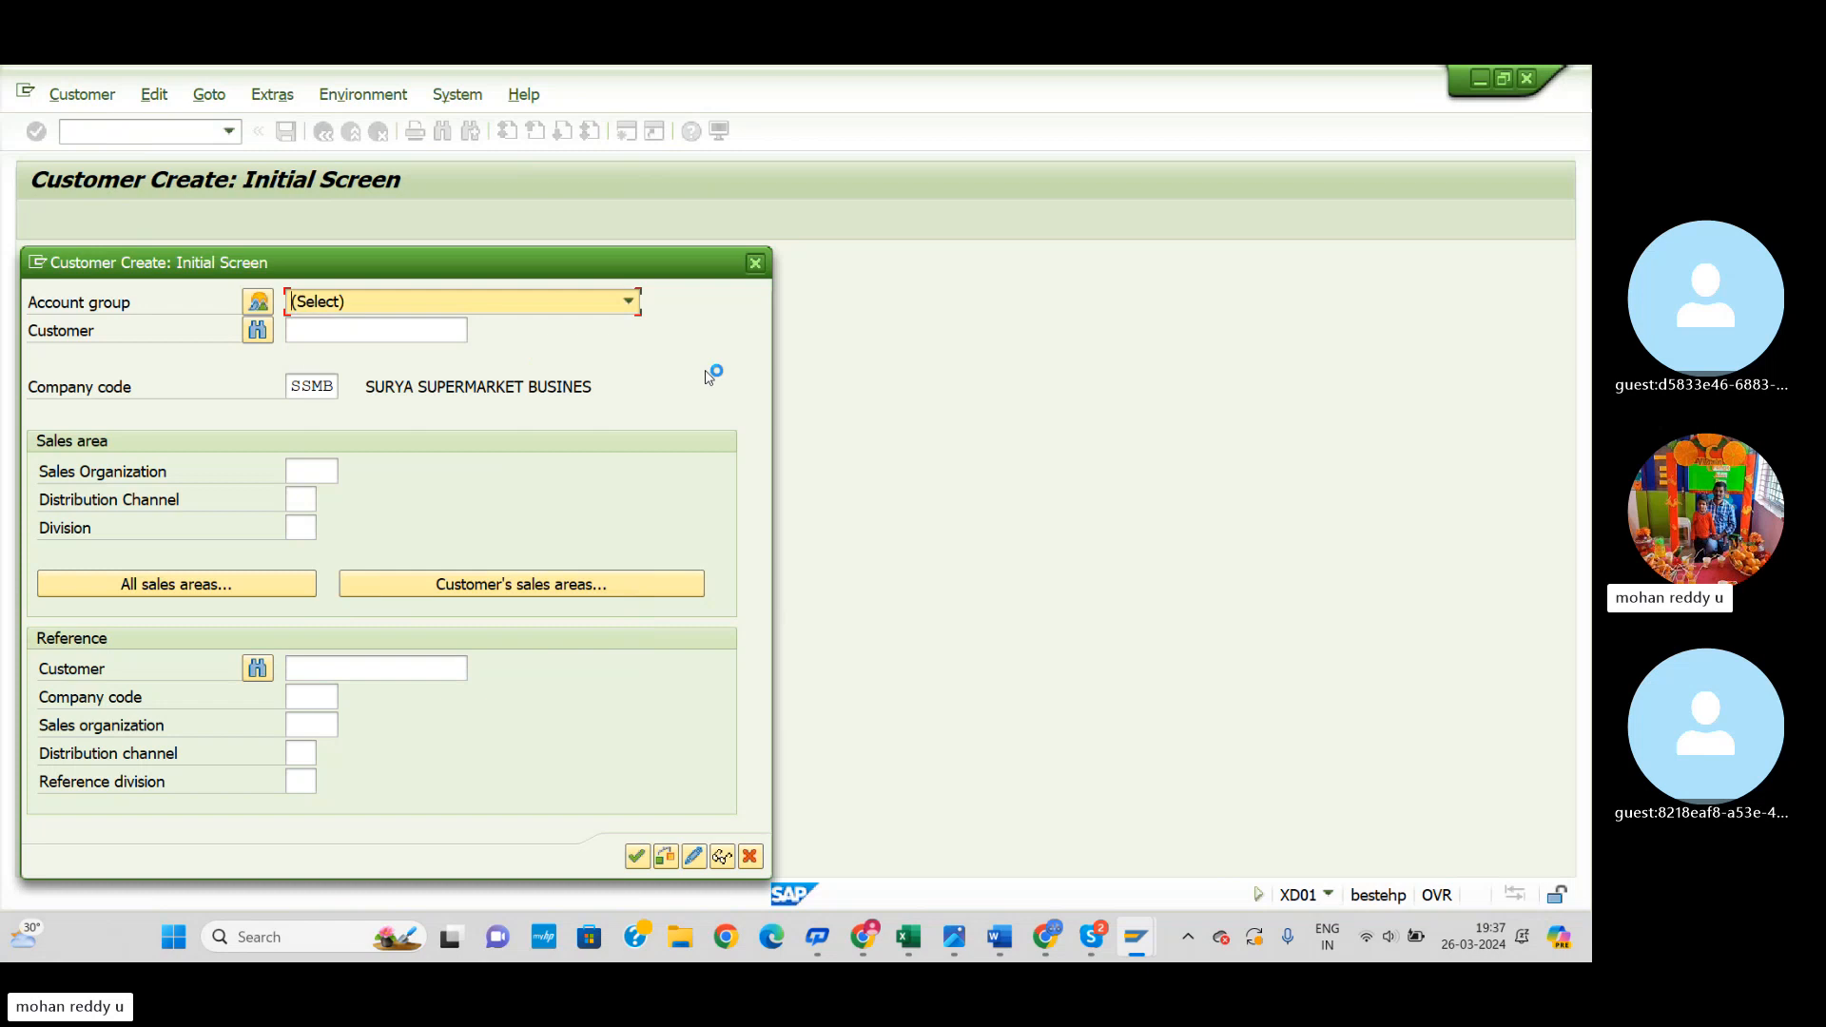
left_click(371, 336)
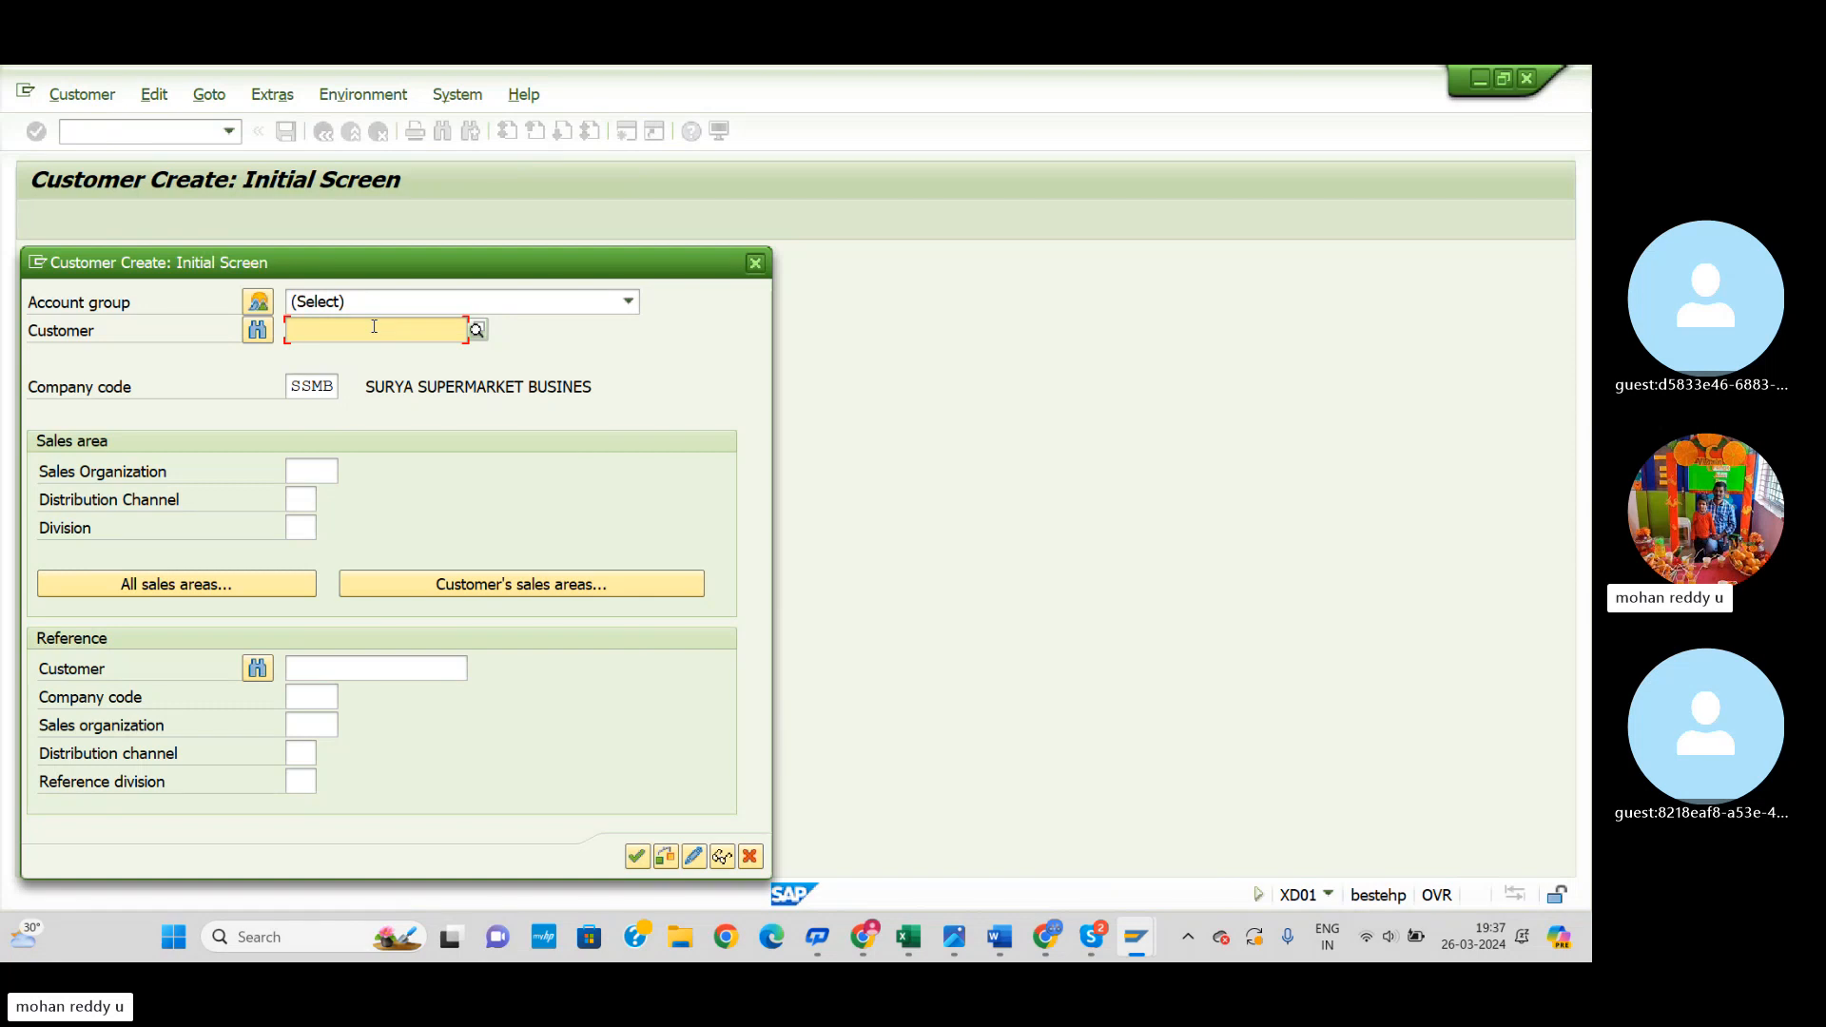
Step: Check the Excel checklist and the list of example customer names in the Word notes again
left_click(908, 936)
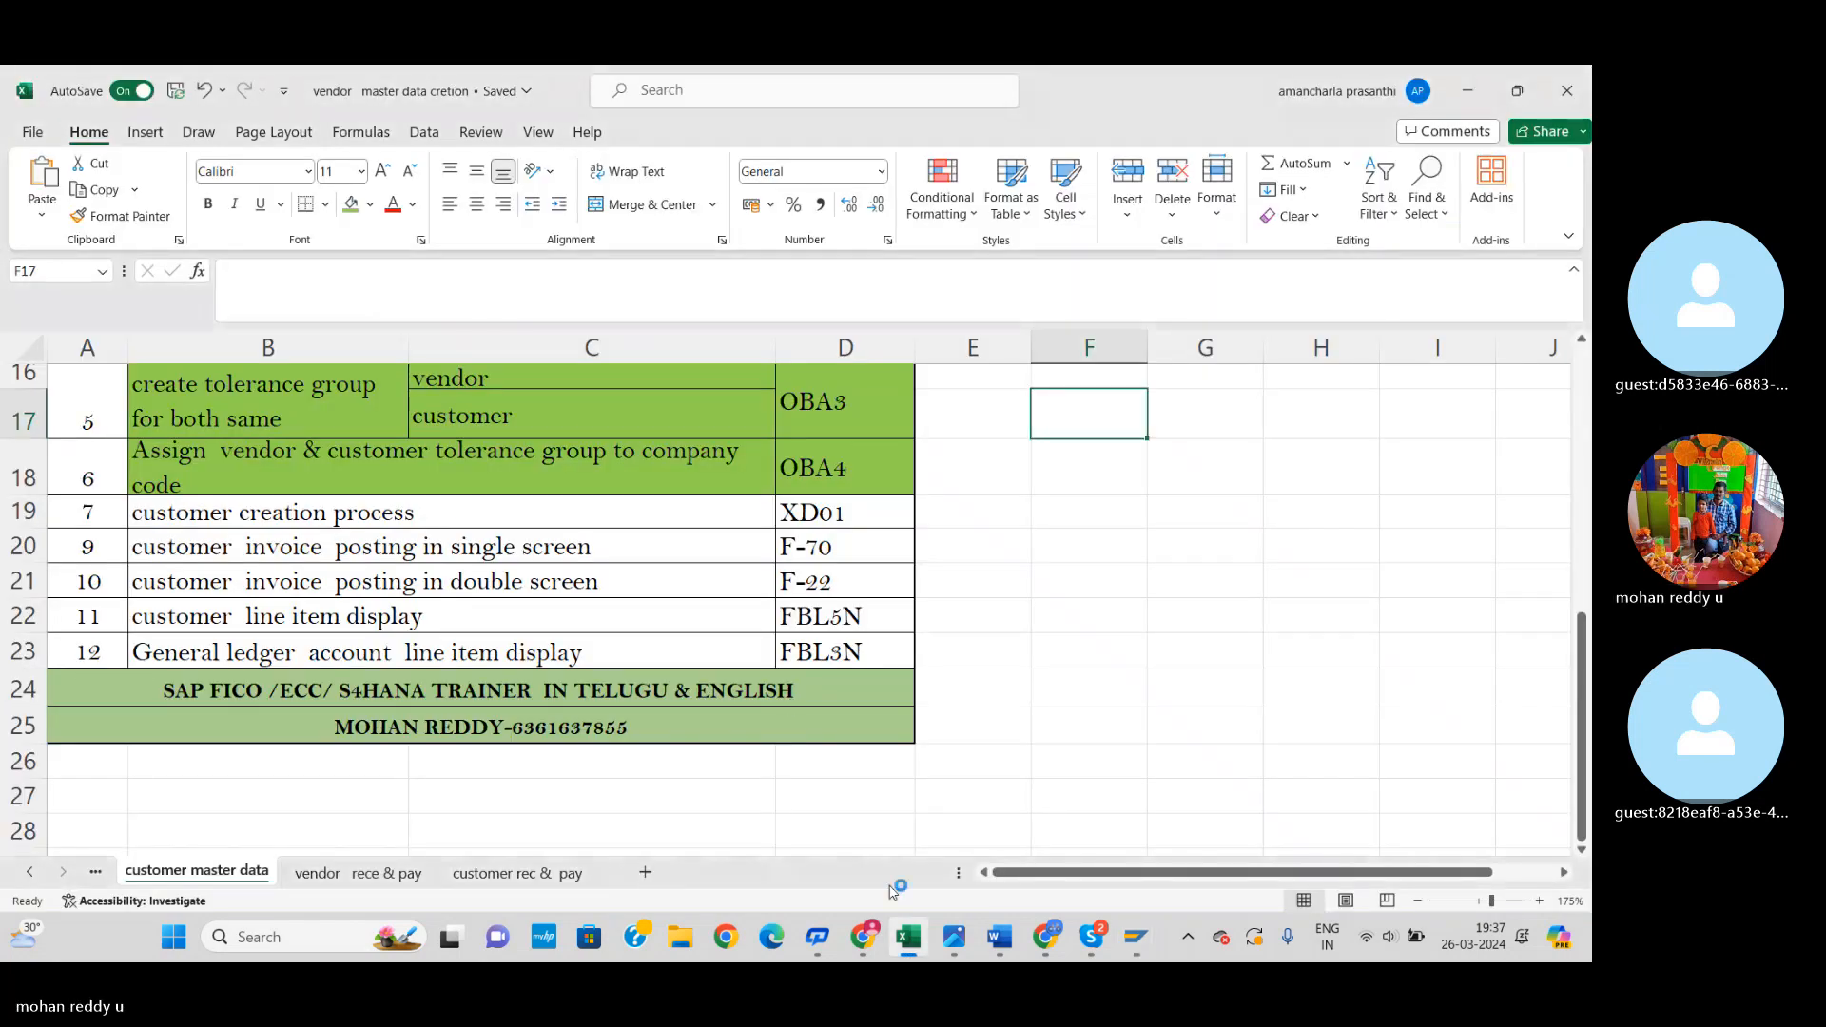
mouse_move(969, 954)
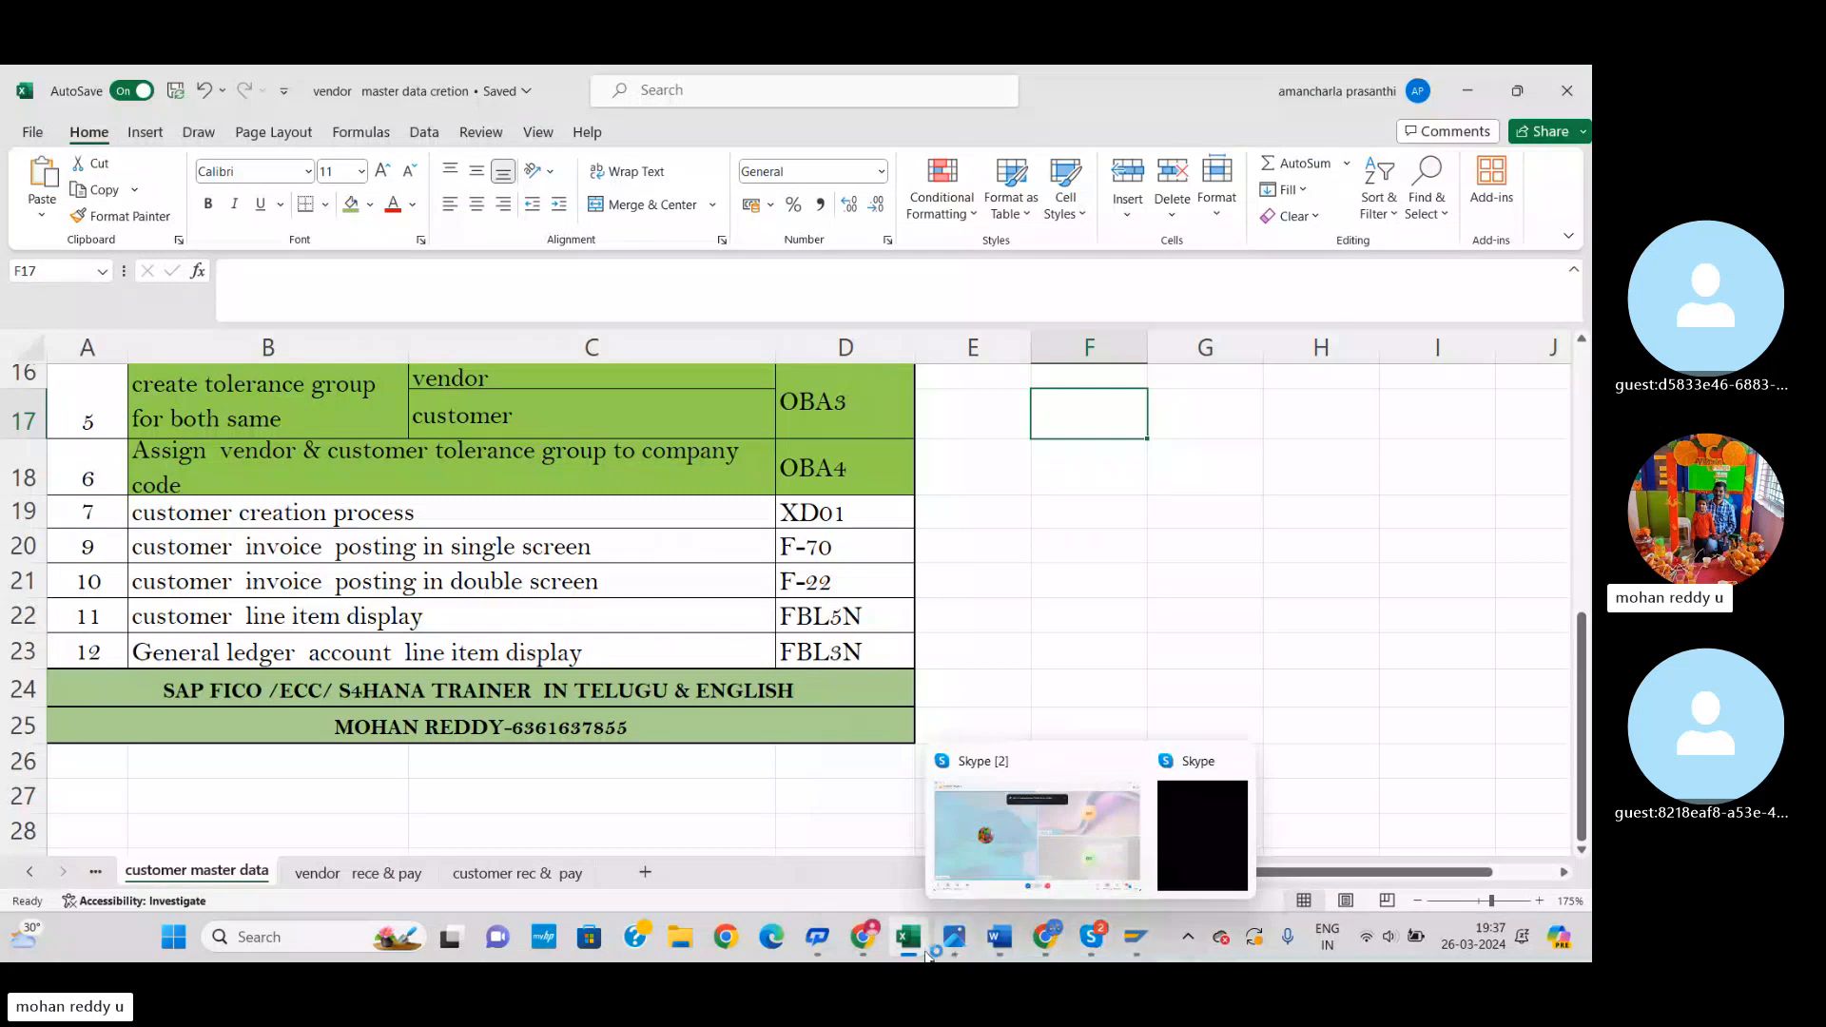
left_click(949, 941)
left_click(908, 936)
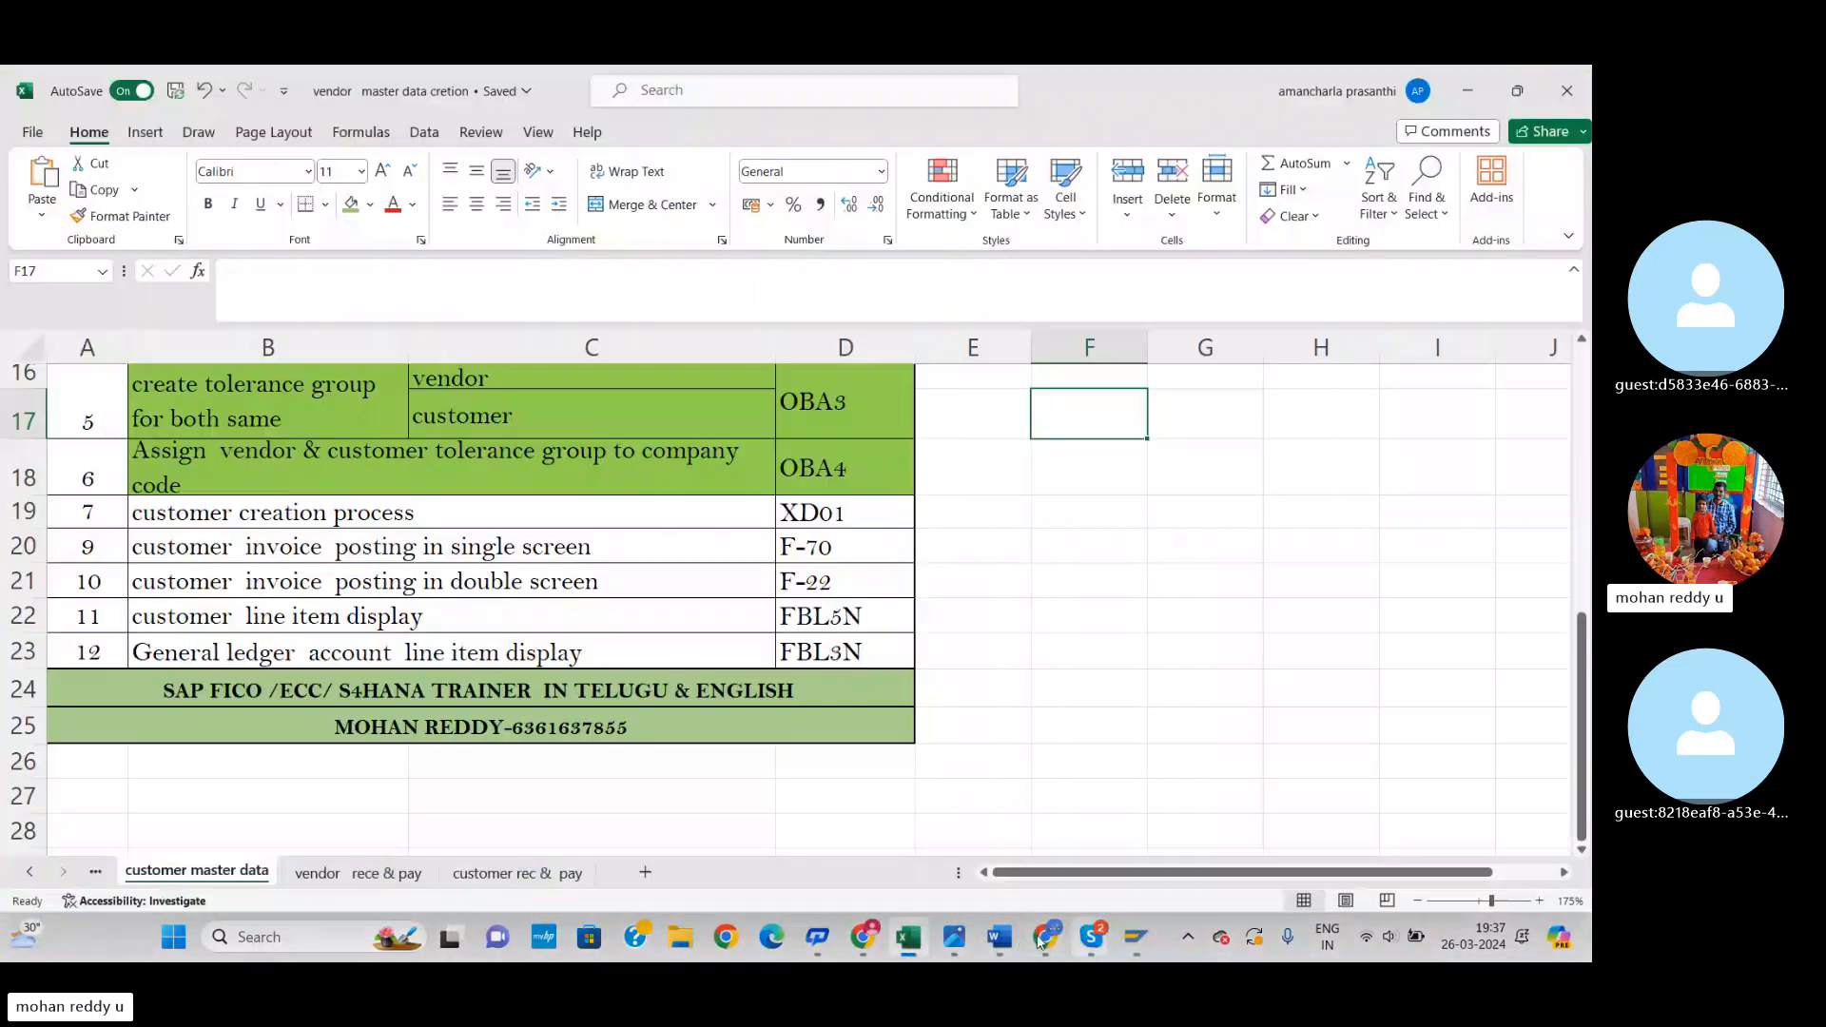
left_click(999, 937)
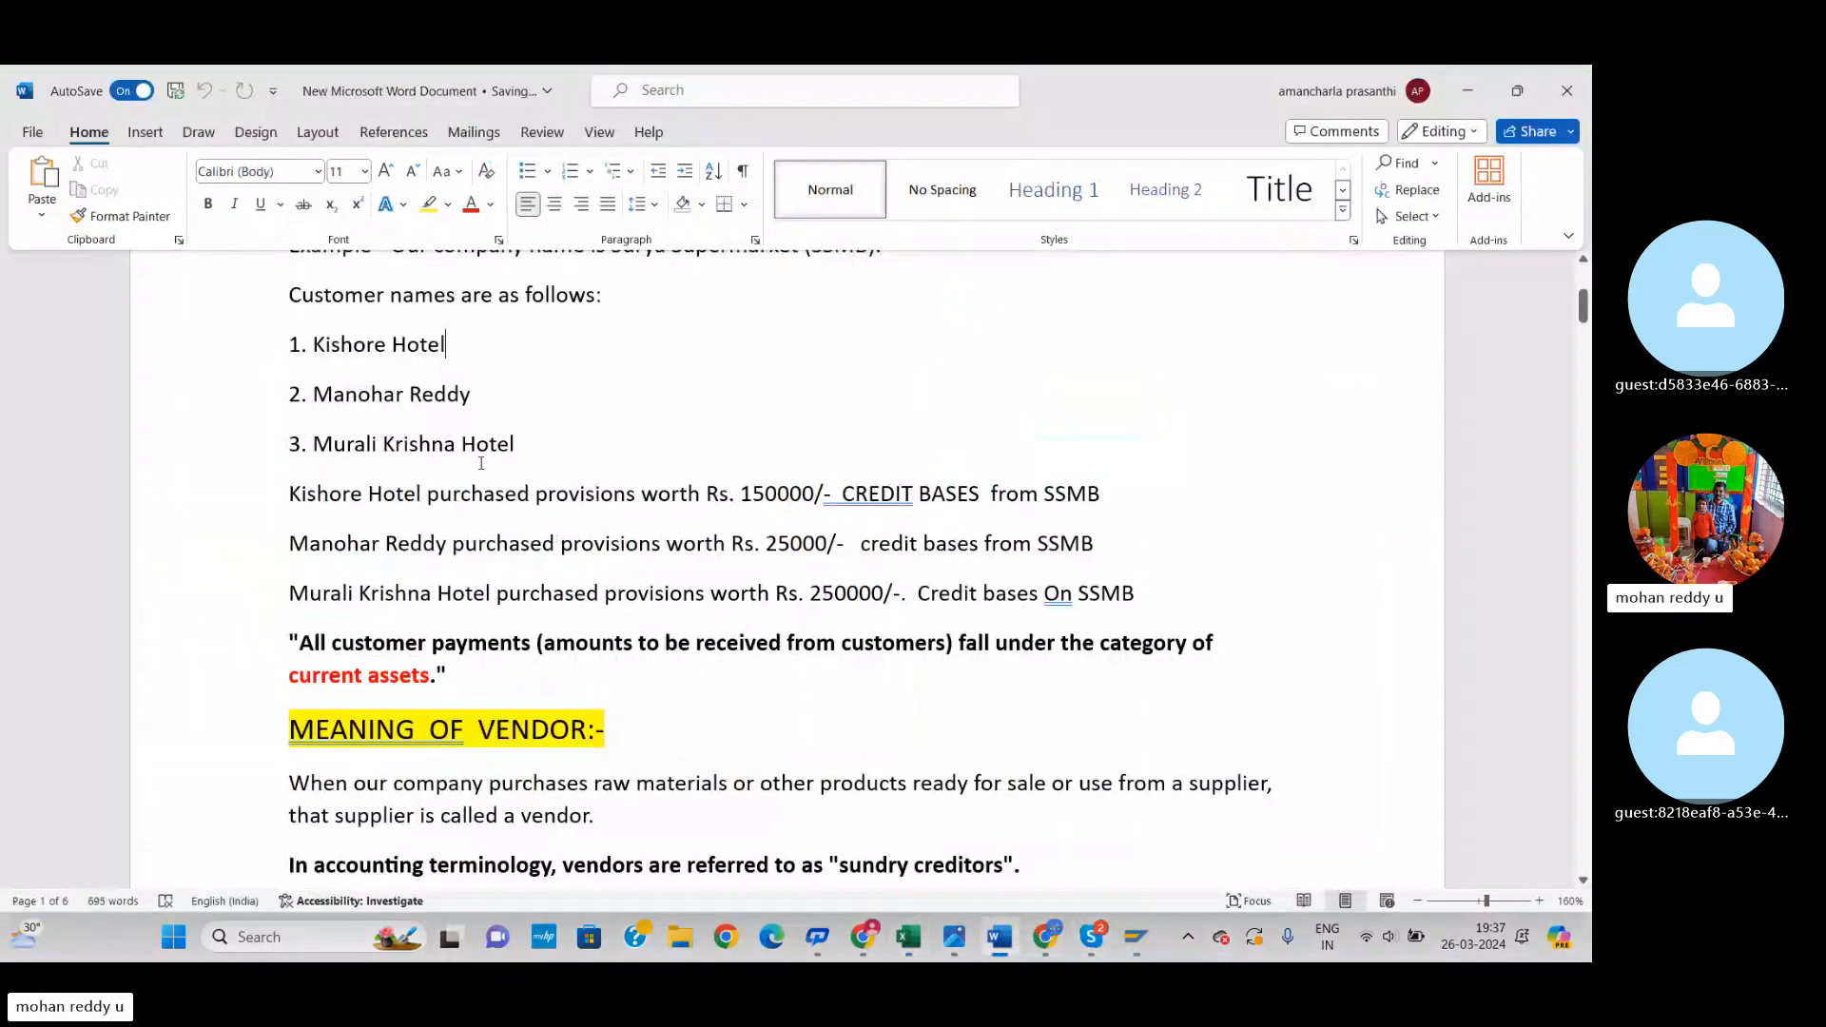
key("alt+Tab")
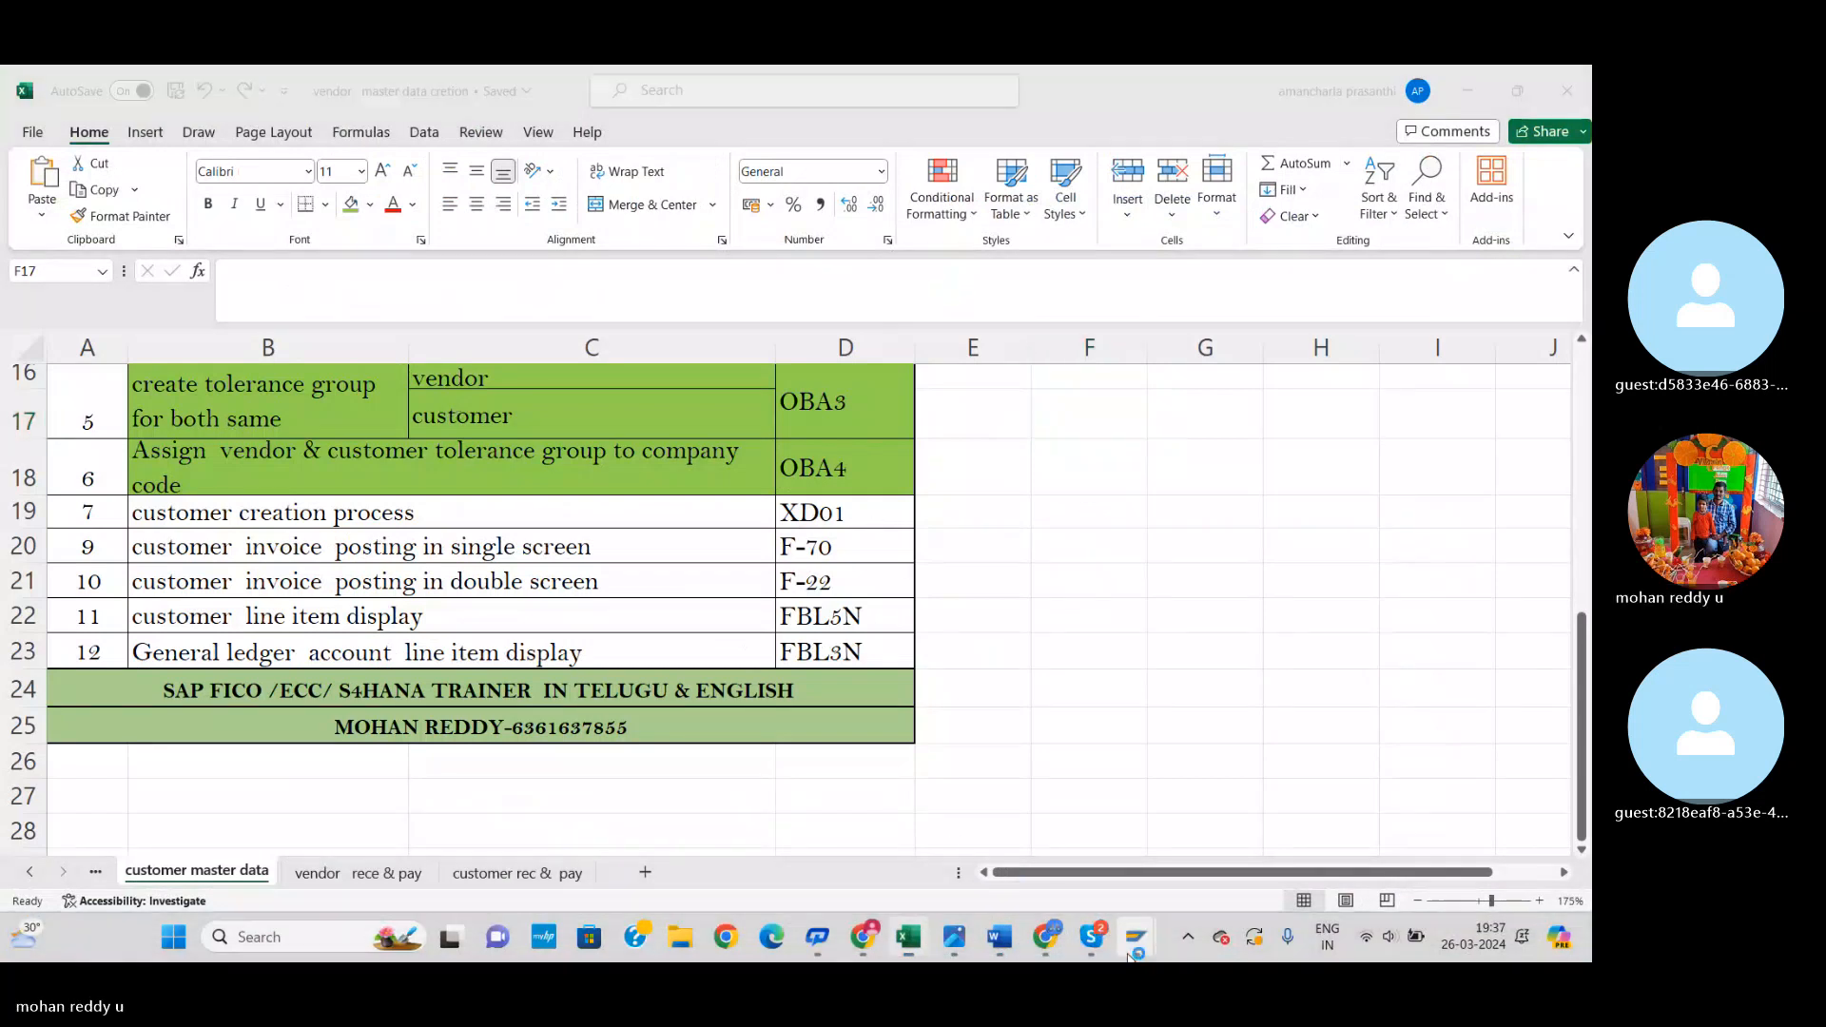
Step: Switch back to SAP and enter KISHORE HOTEL as the customer on the creation screen for company code SSMB
left_click(1206, 871)
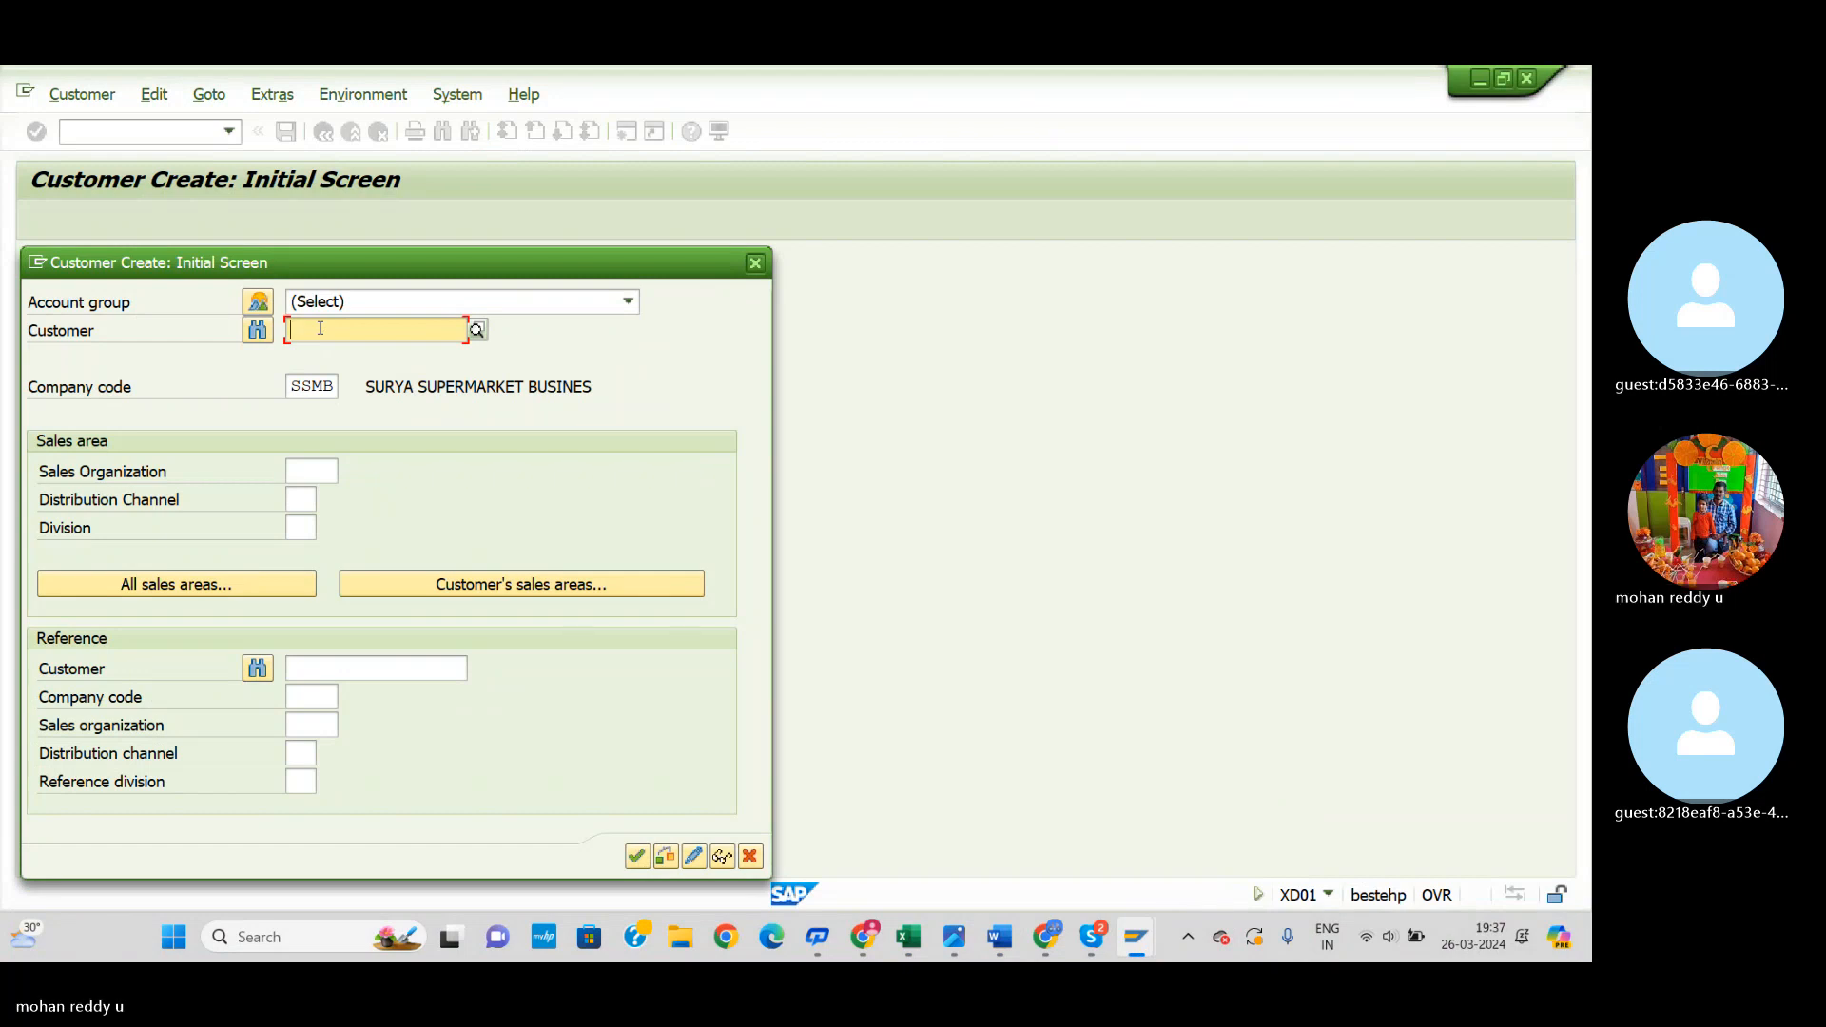
type("KIS")
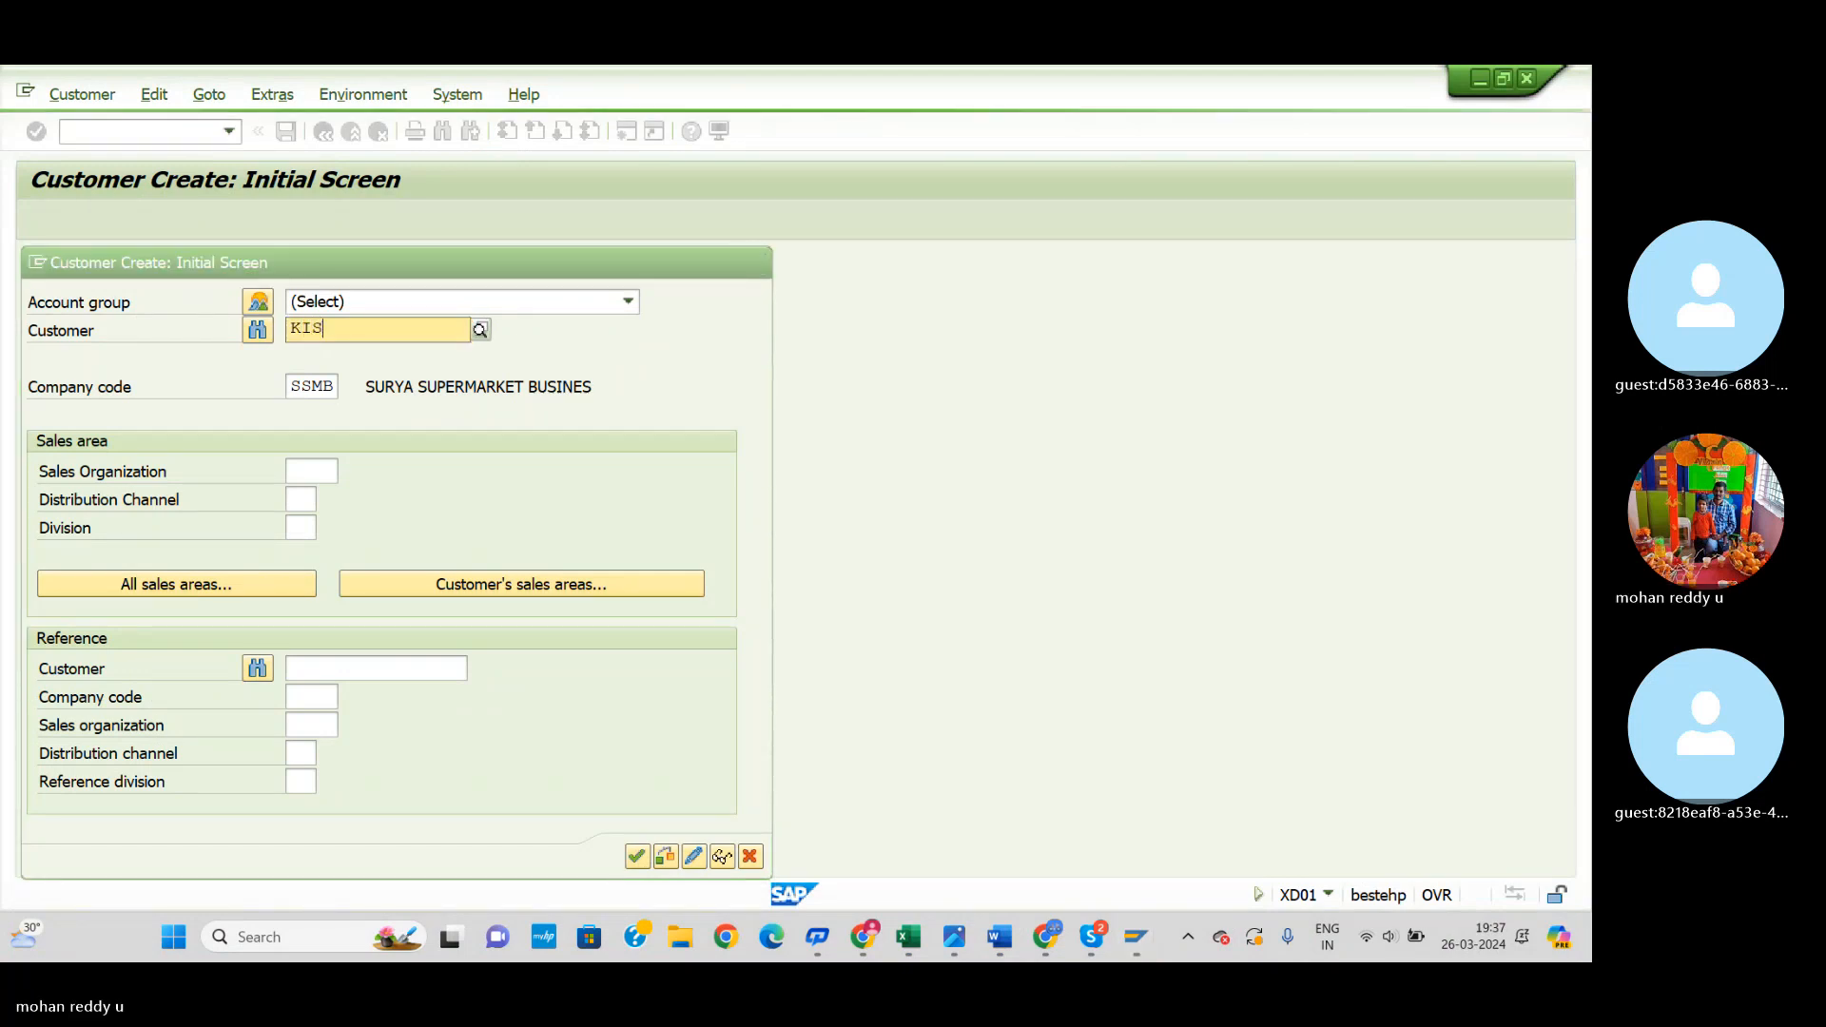
type("HORE H")
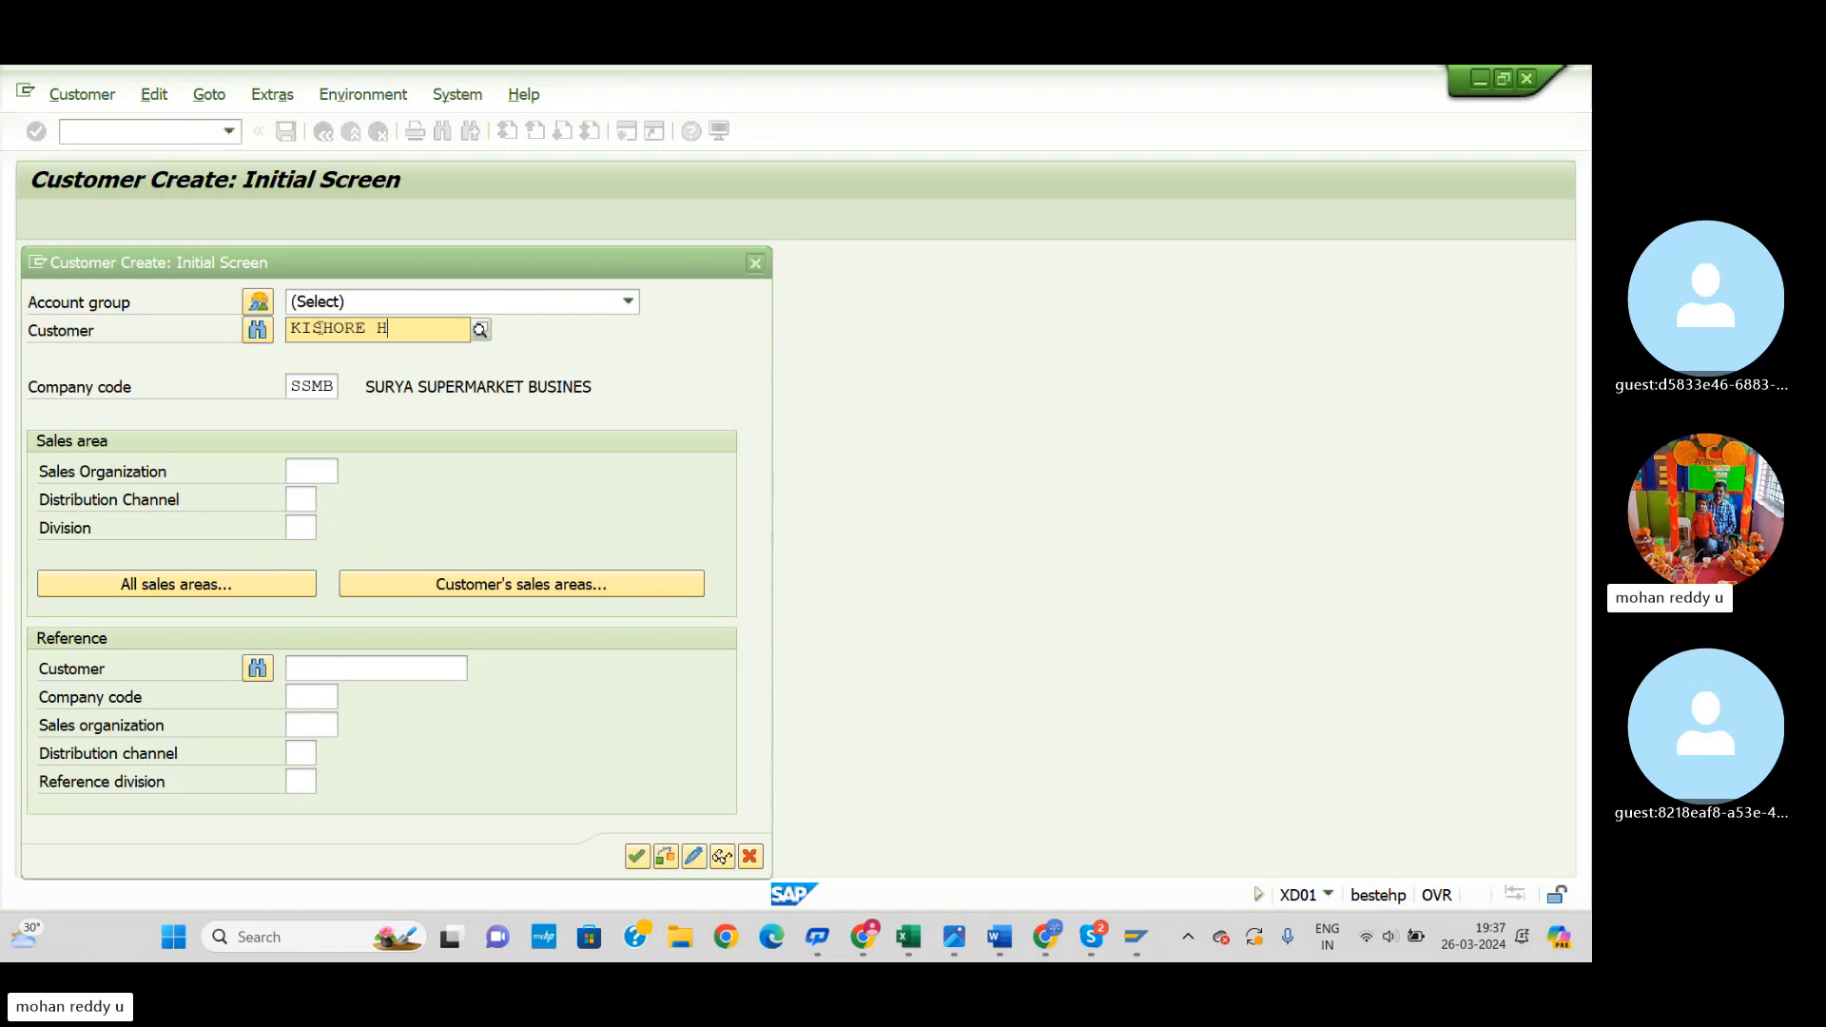
type("OTEL")
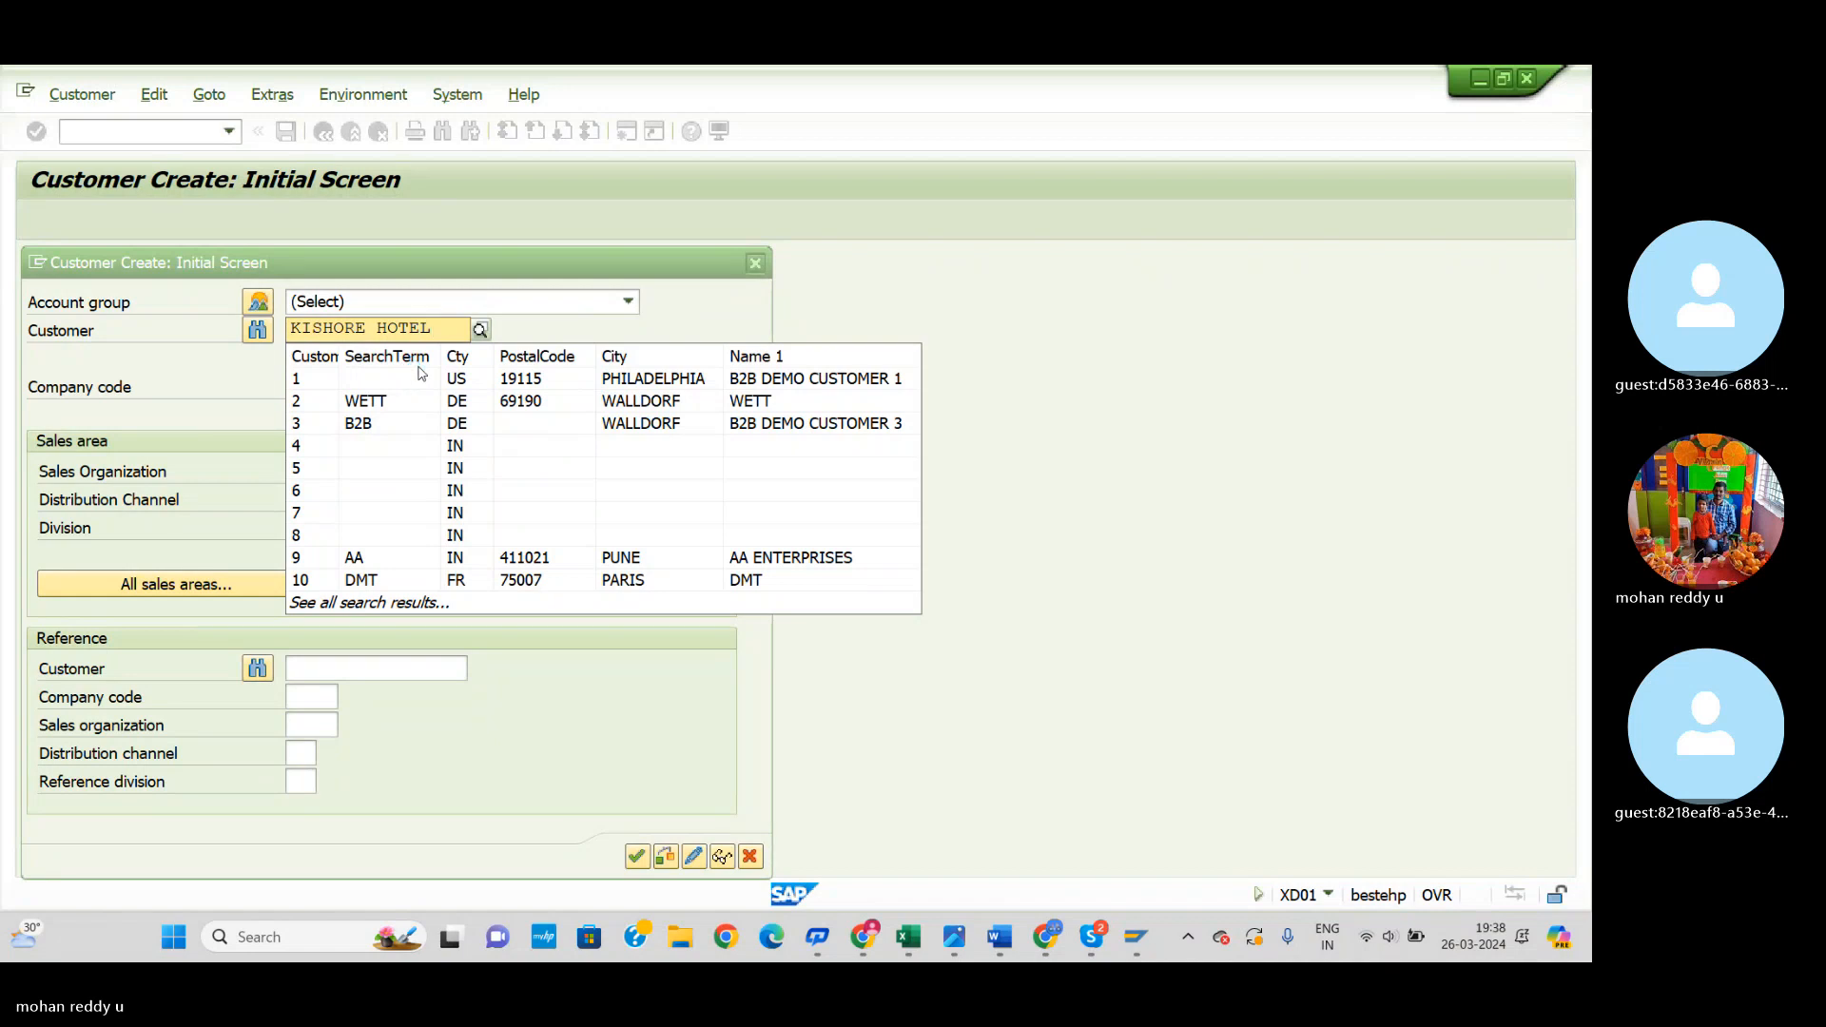
key("Return")
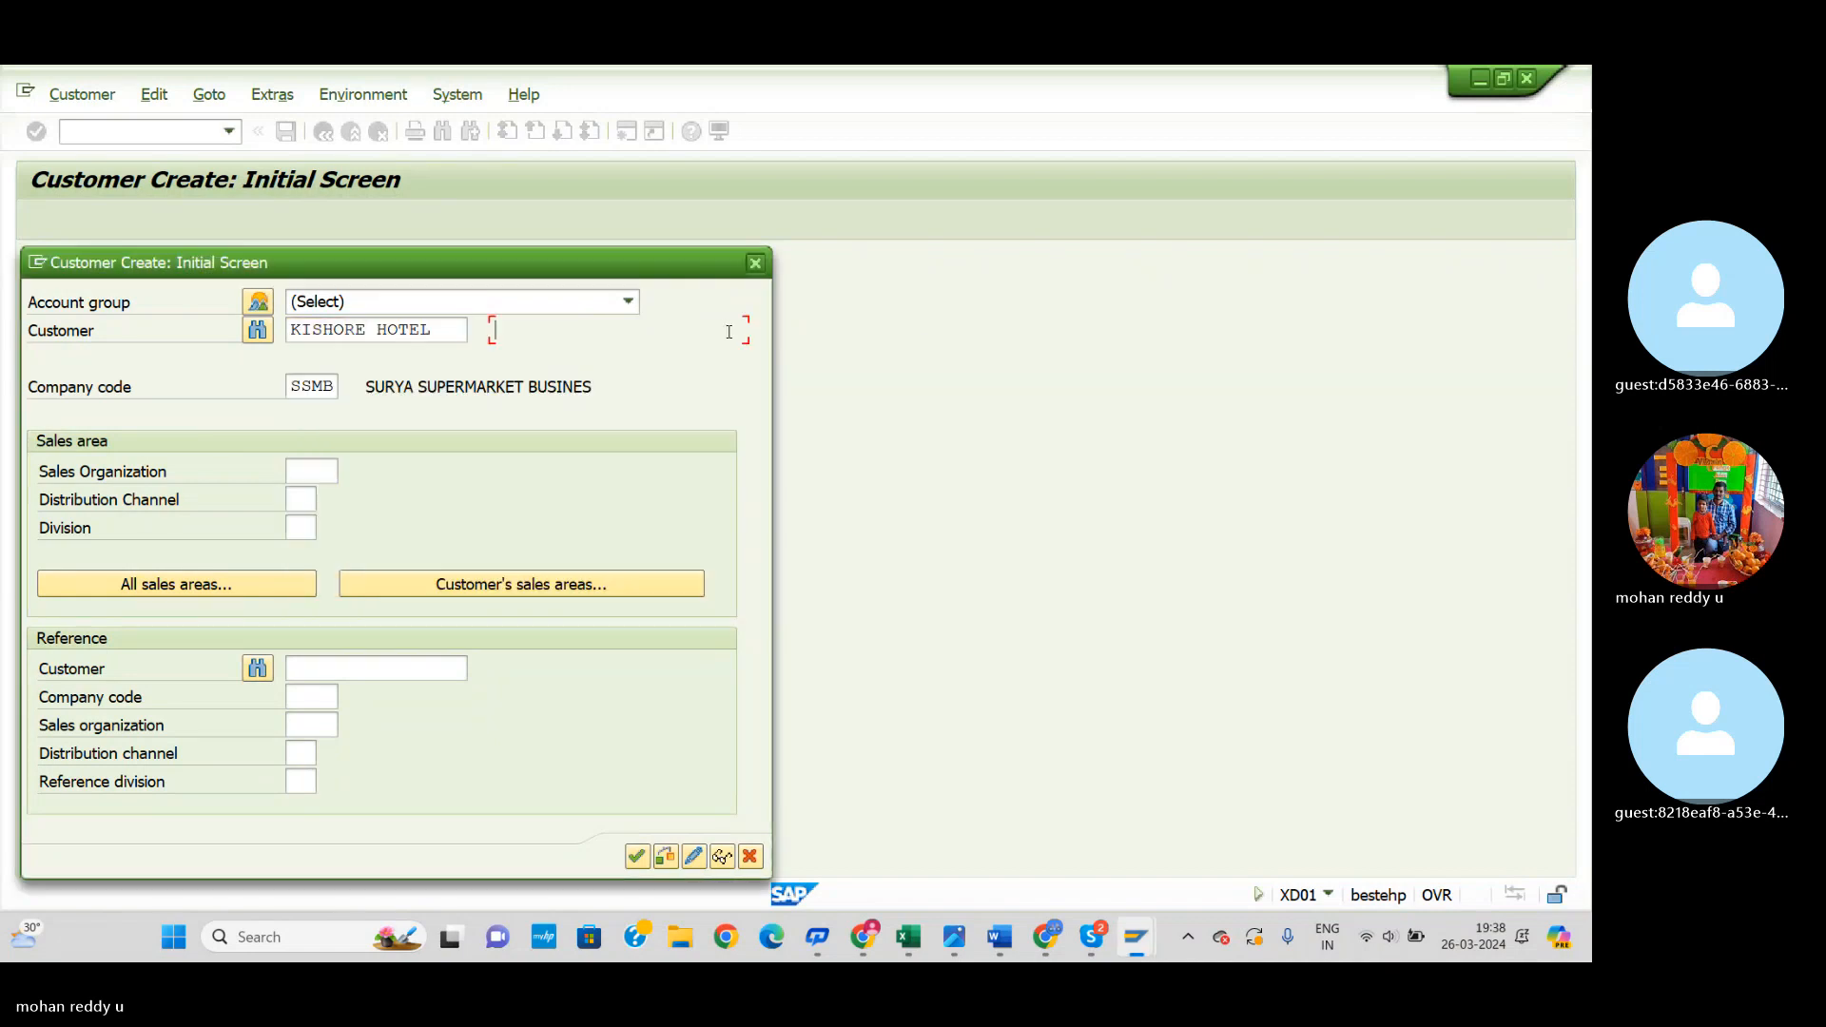
Step: Look through the available sales organizations for the new customer without choosing one
left_click(329, 471)
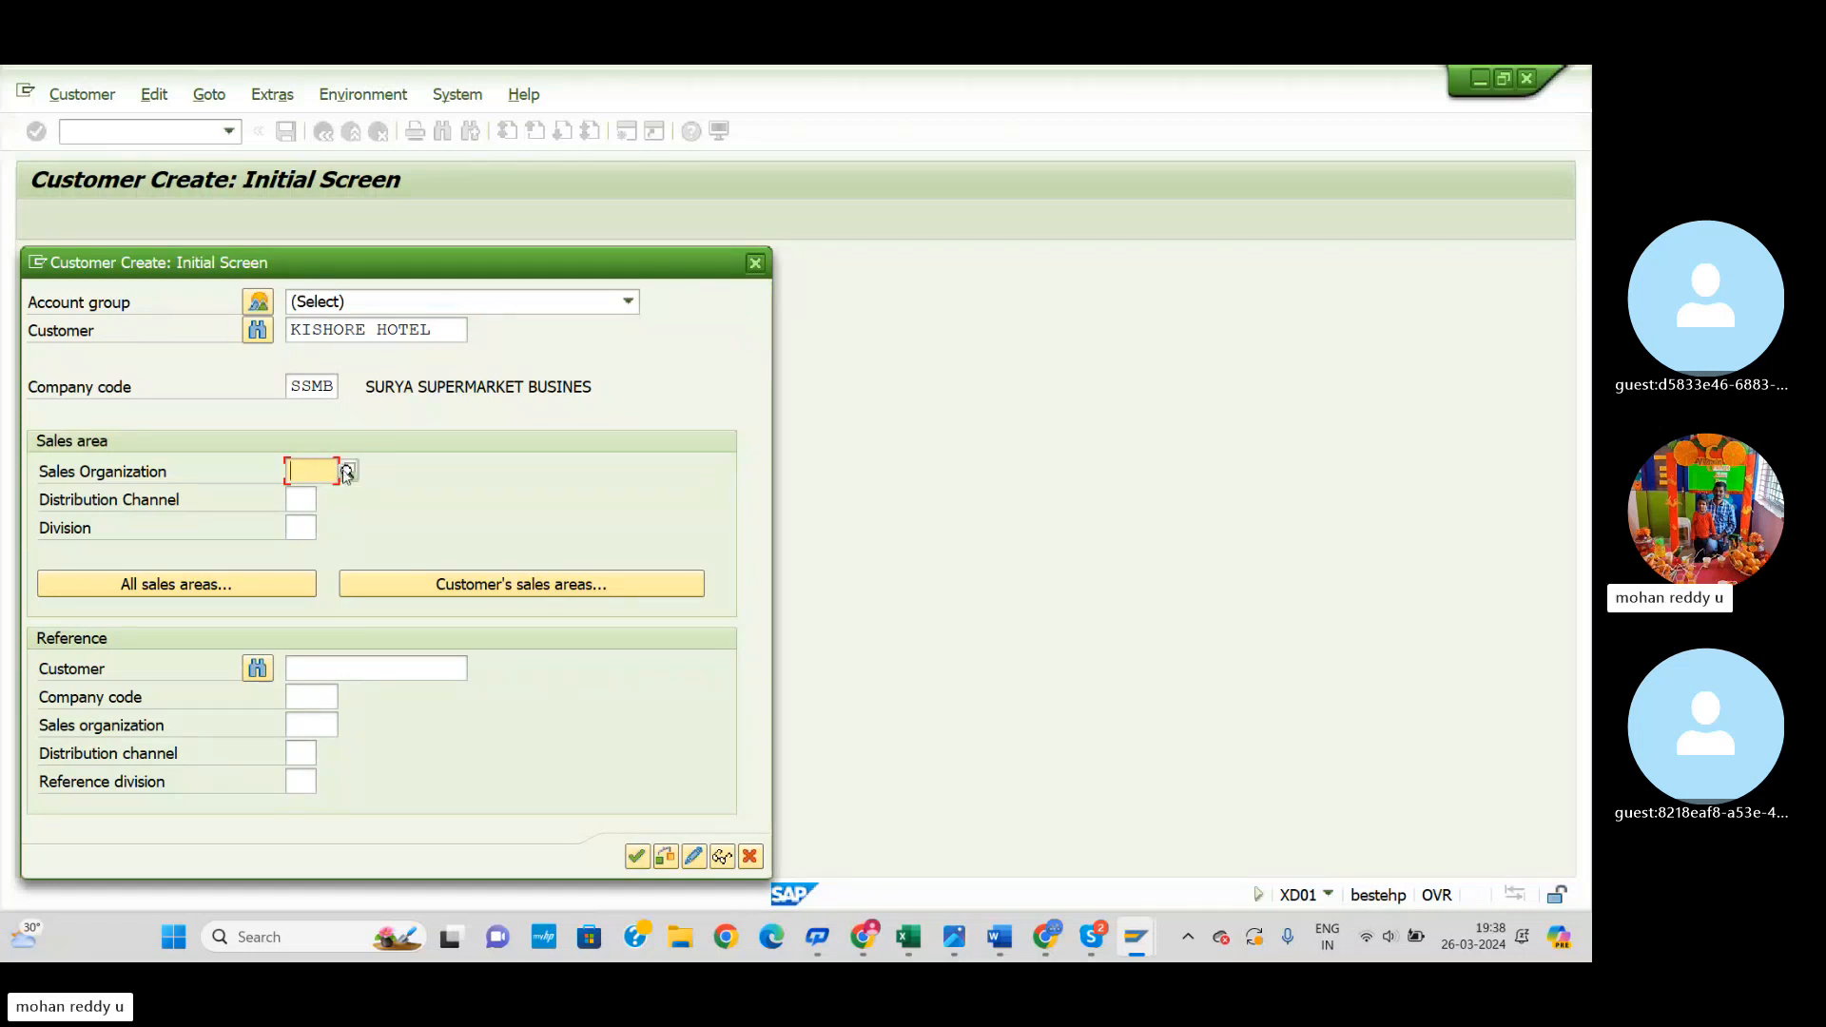
left_click(348, 471)
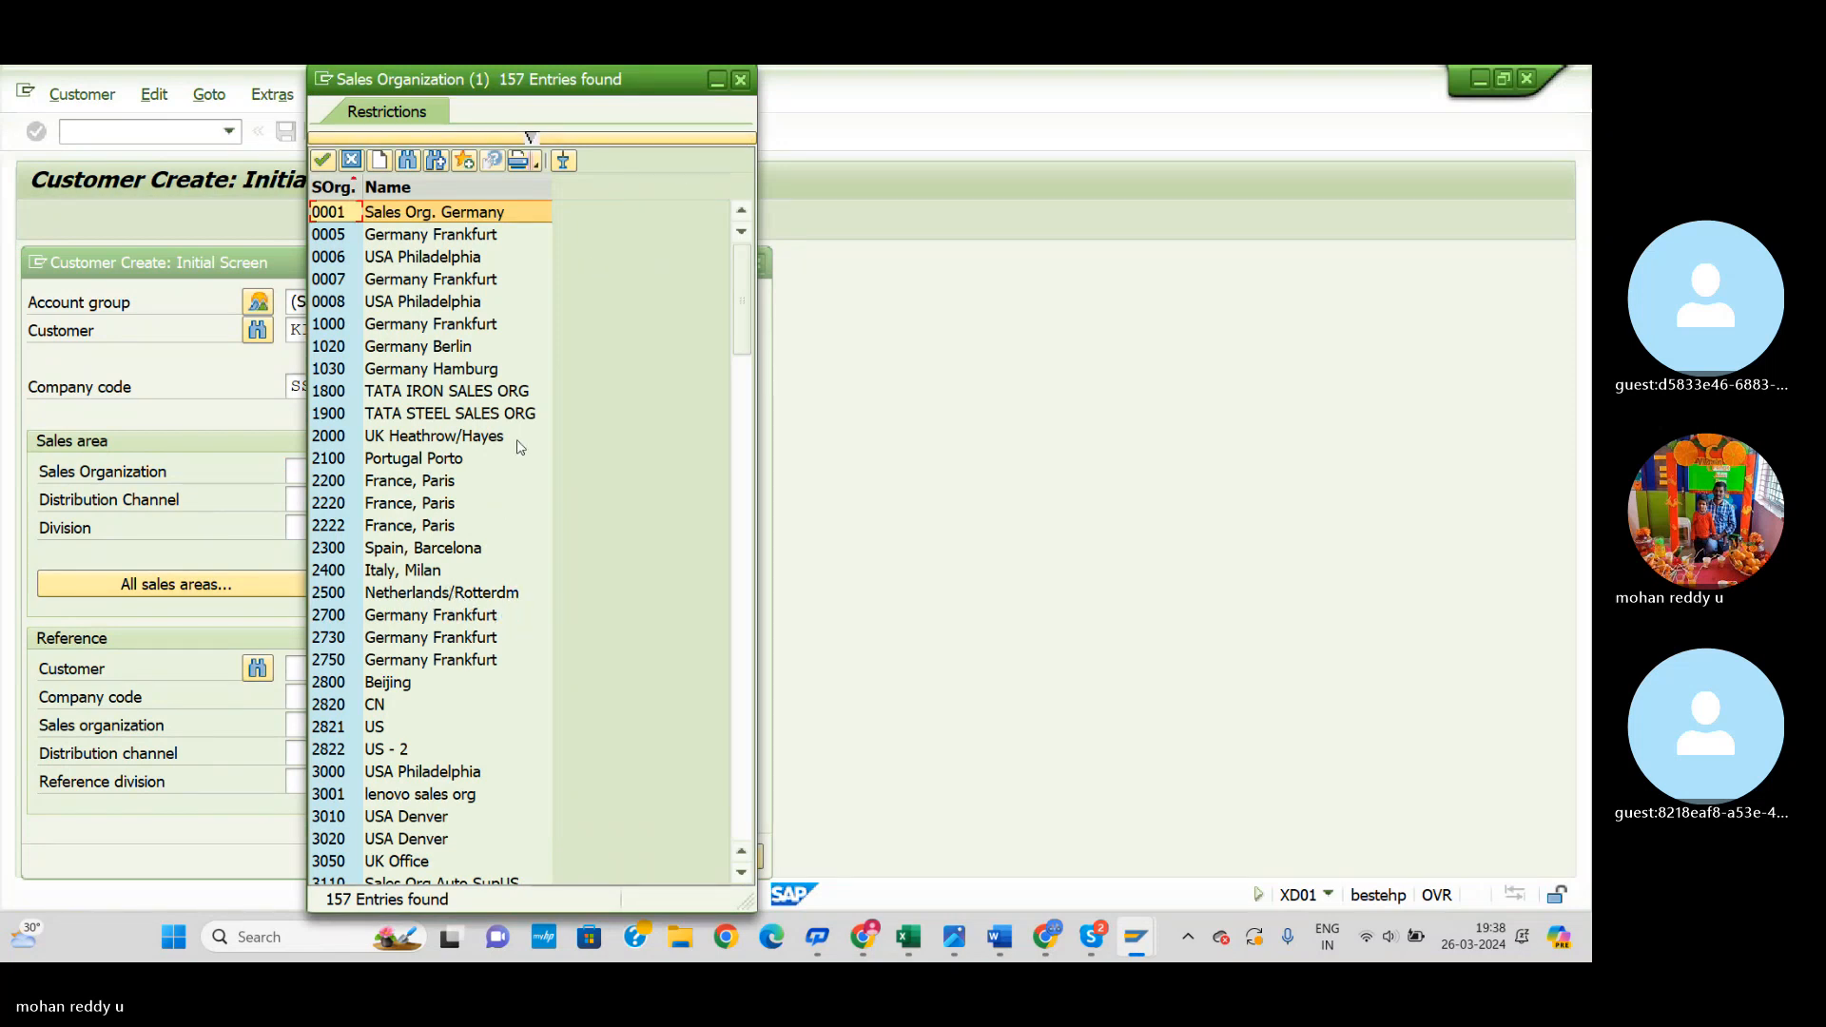
scroll(445, 465, "down", 3)
scroll(426, 511, "up", 3)
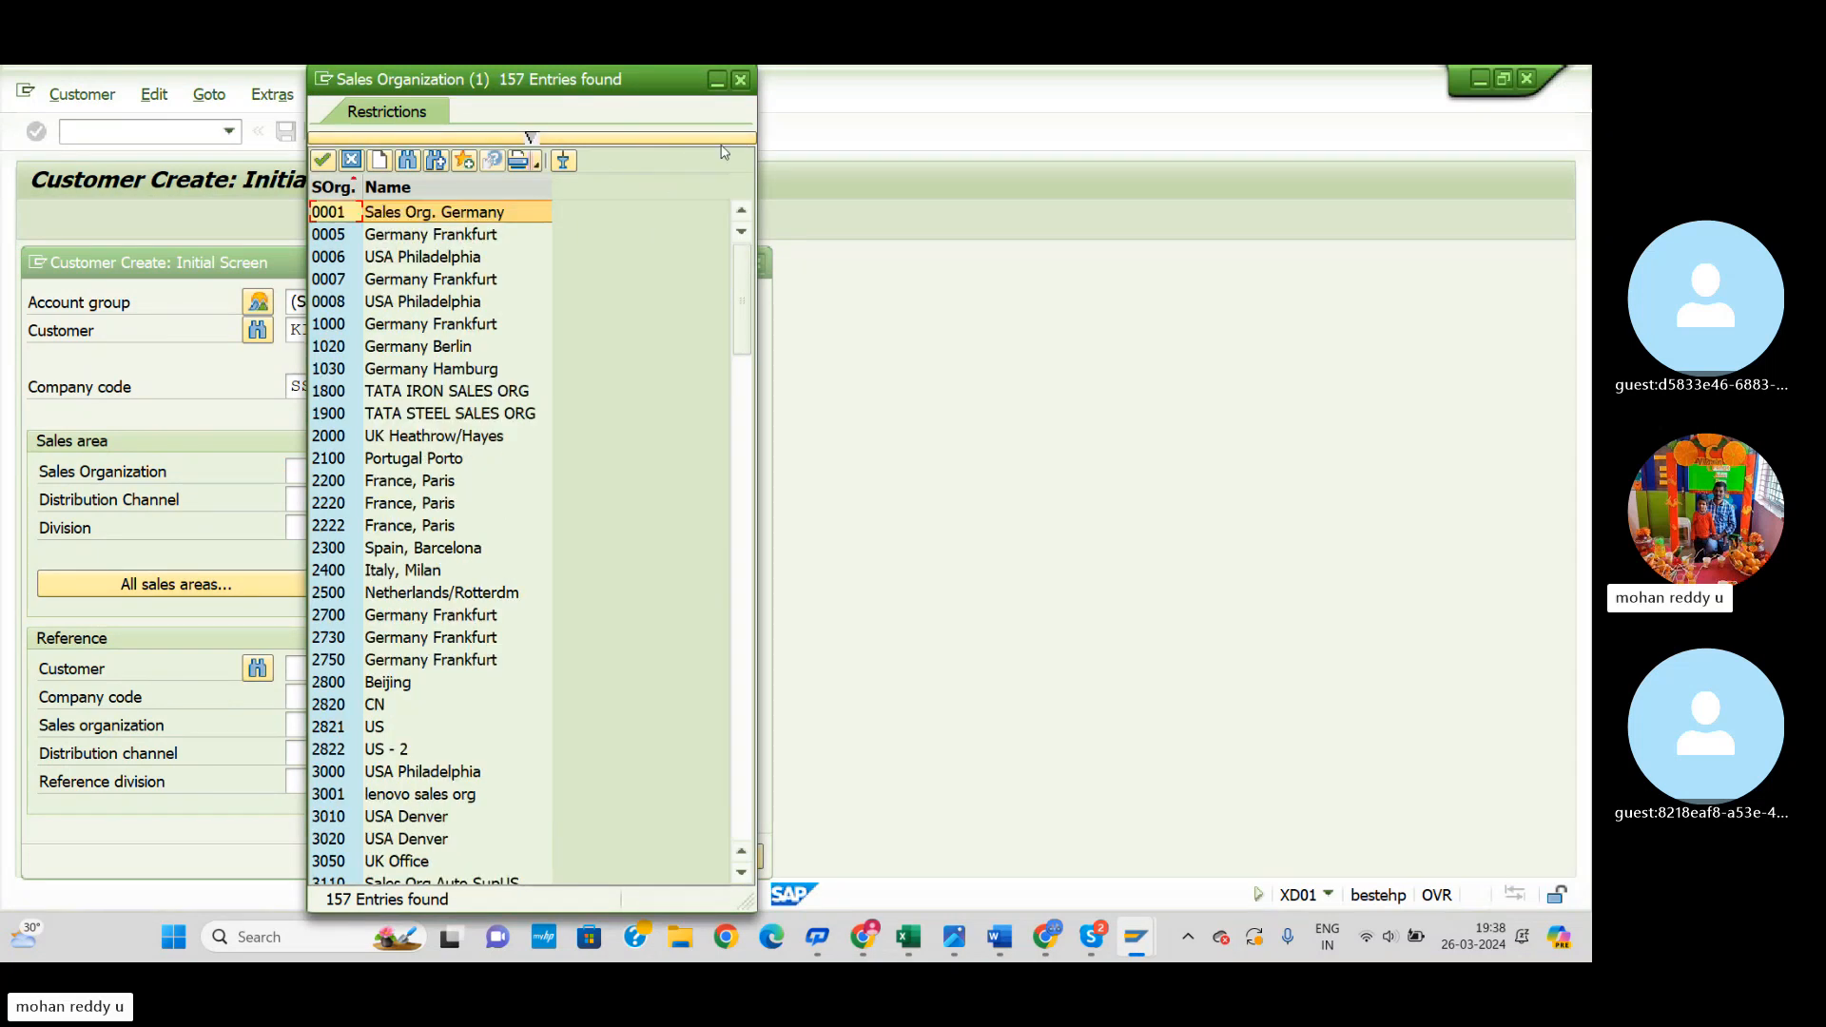
left_click(741, 81)
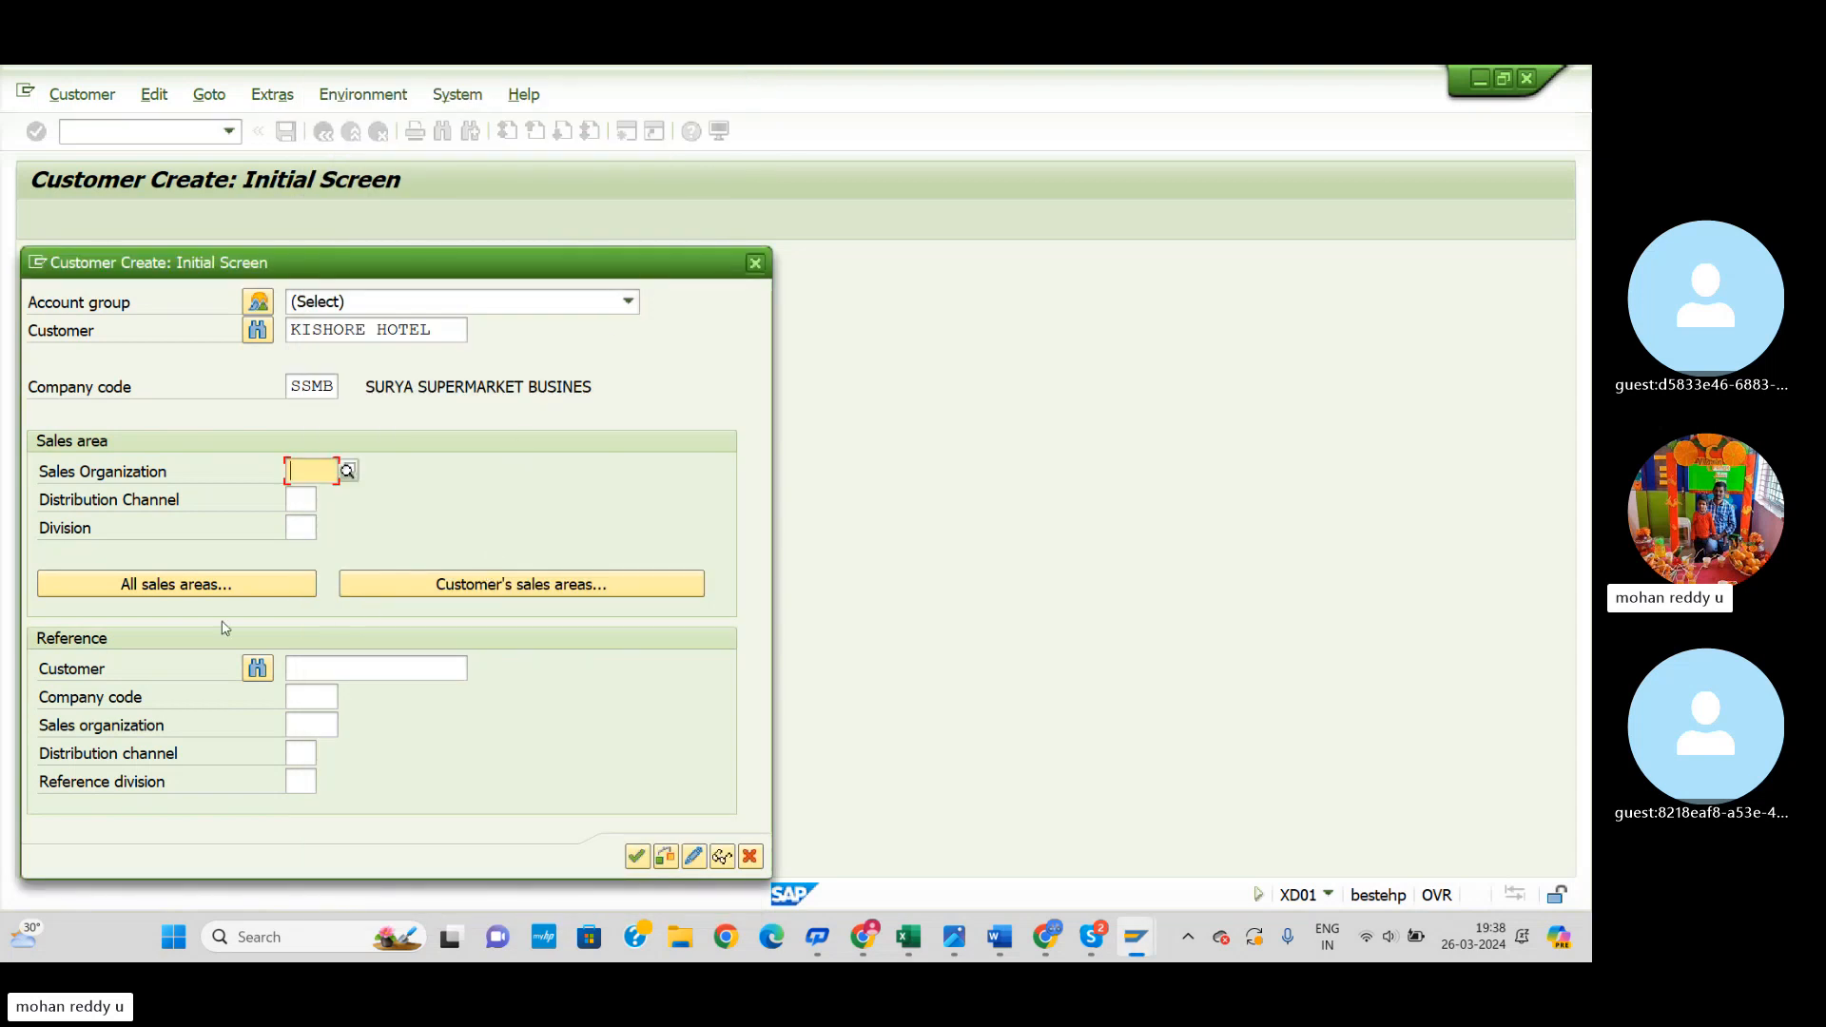
Step: Search for existing reference customers in company code SSMB and close the search
left_click(451, 669)
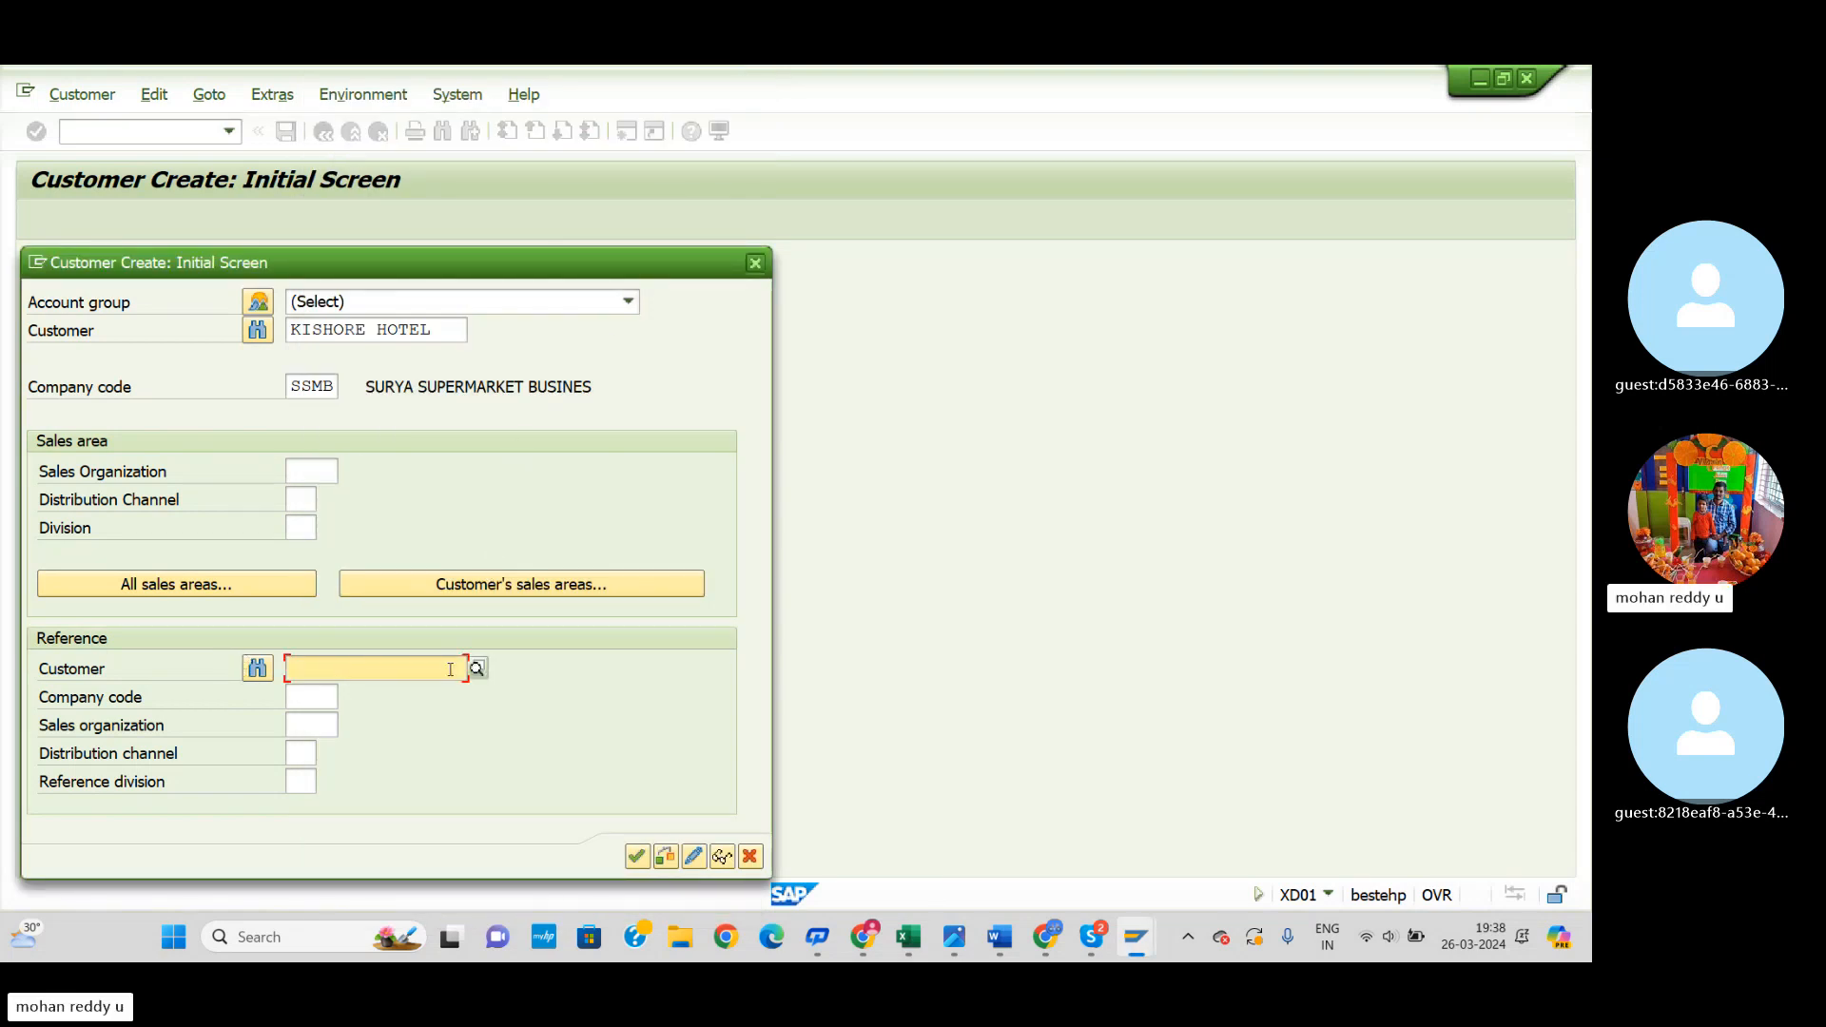
left_click(480, 671)
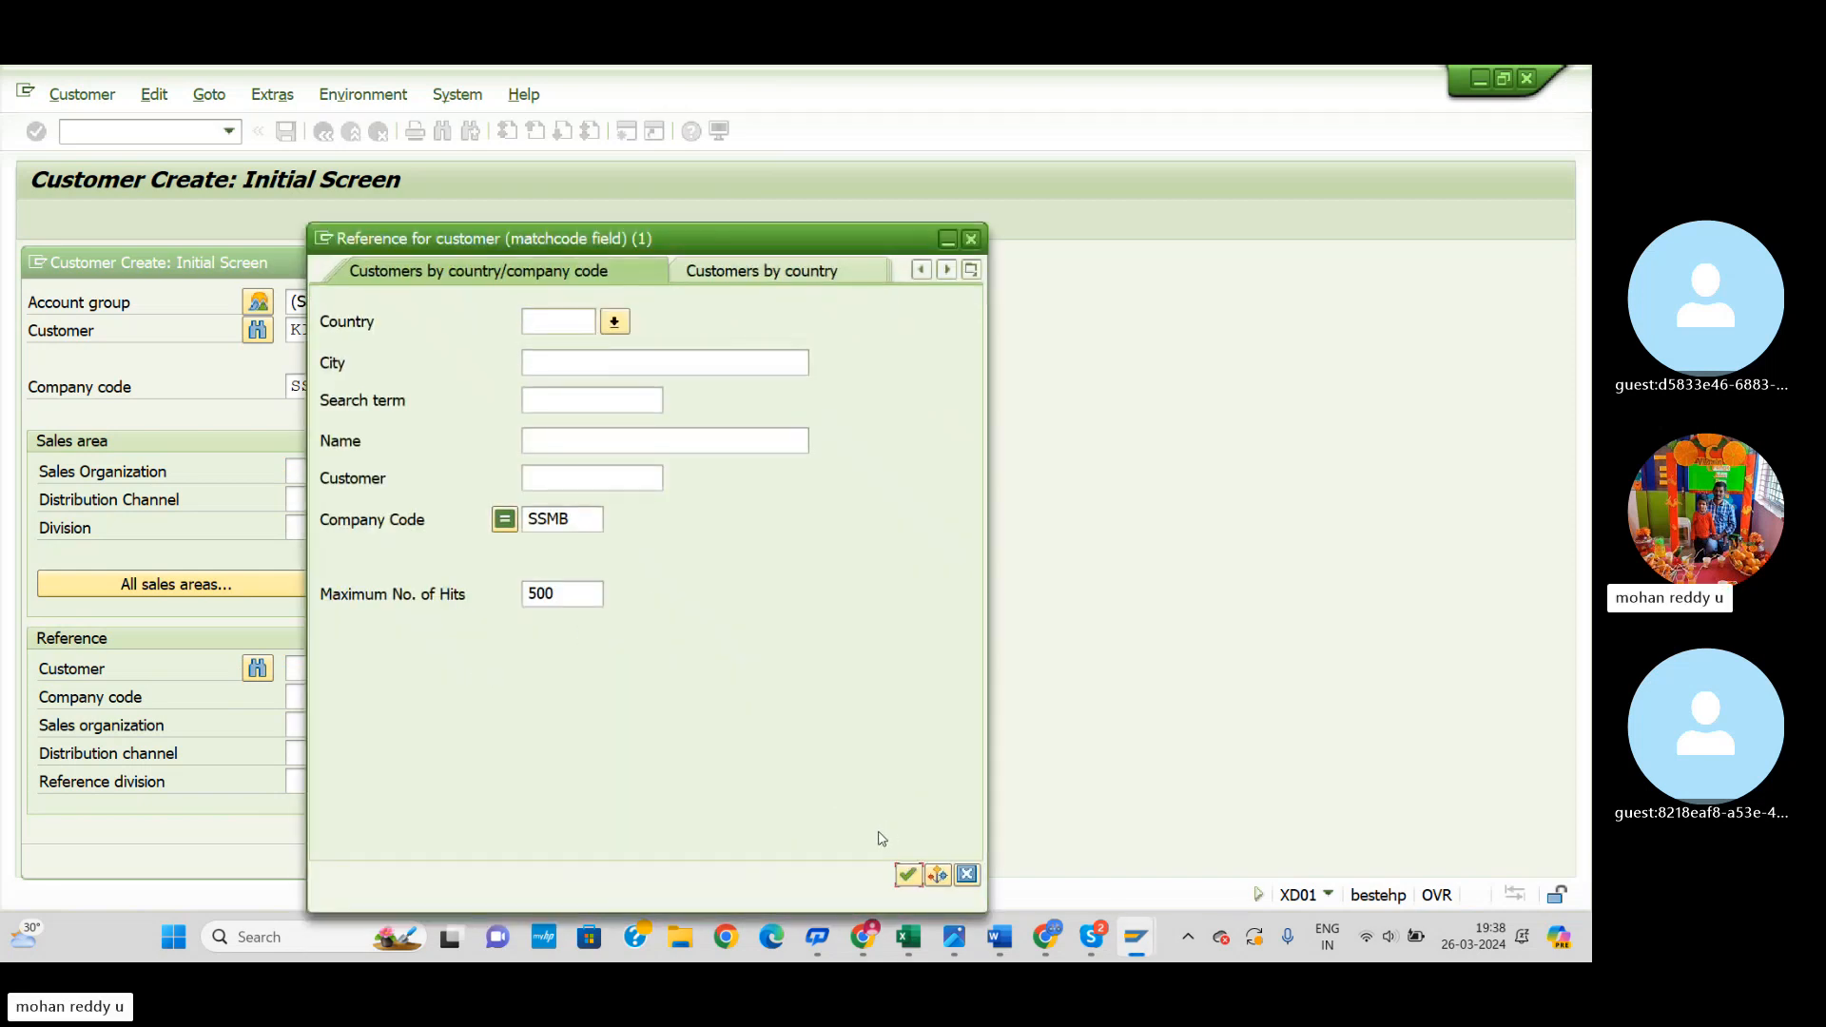
left_click(907, 873)
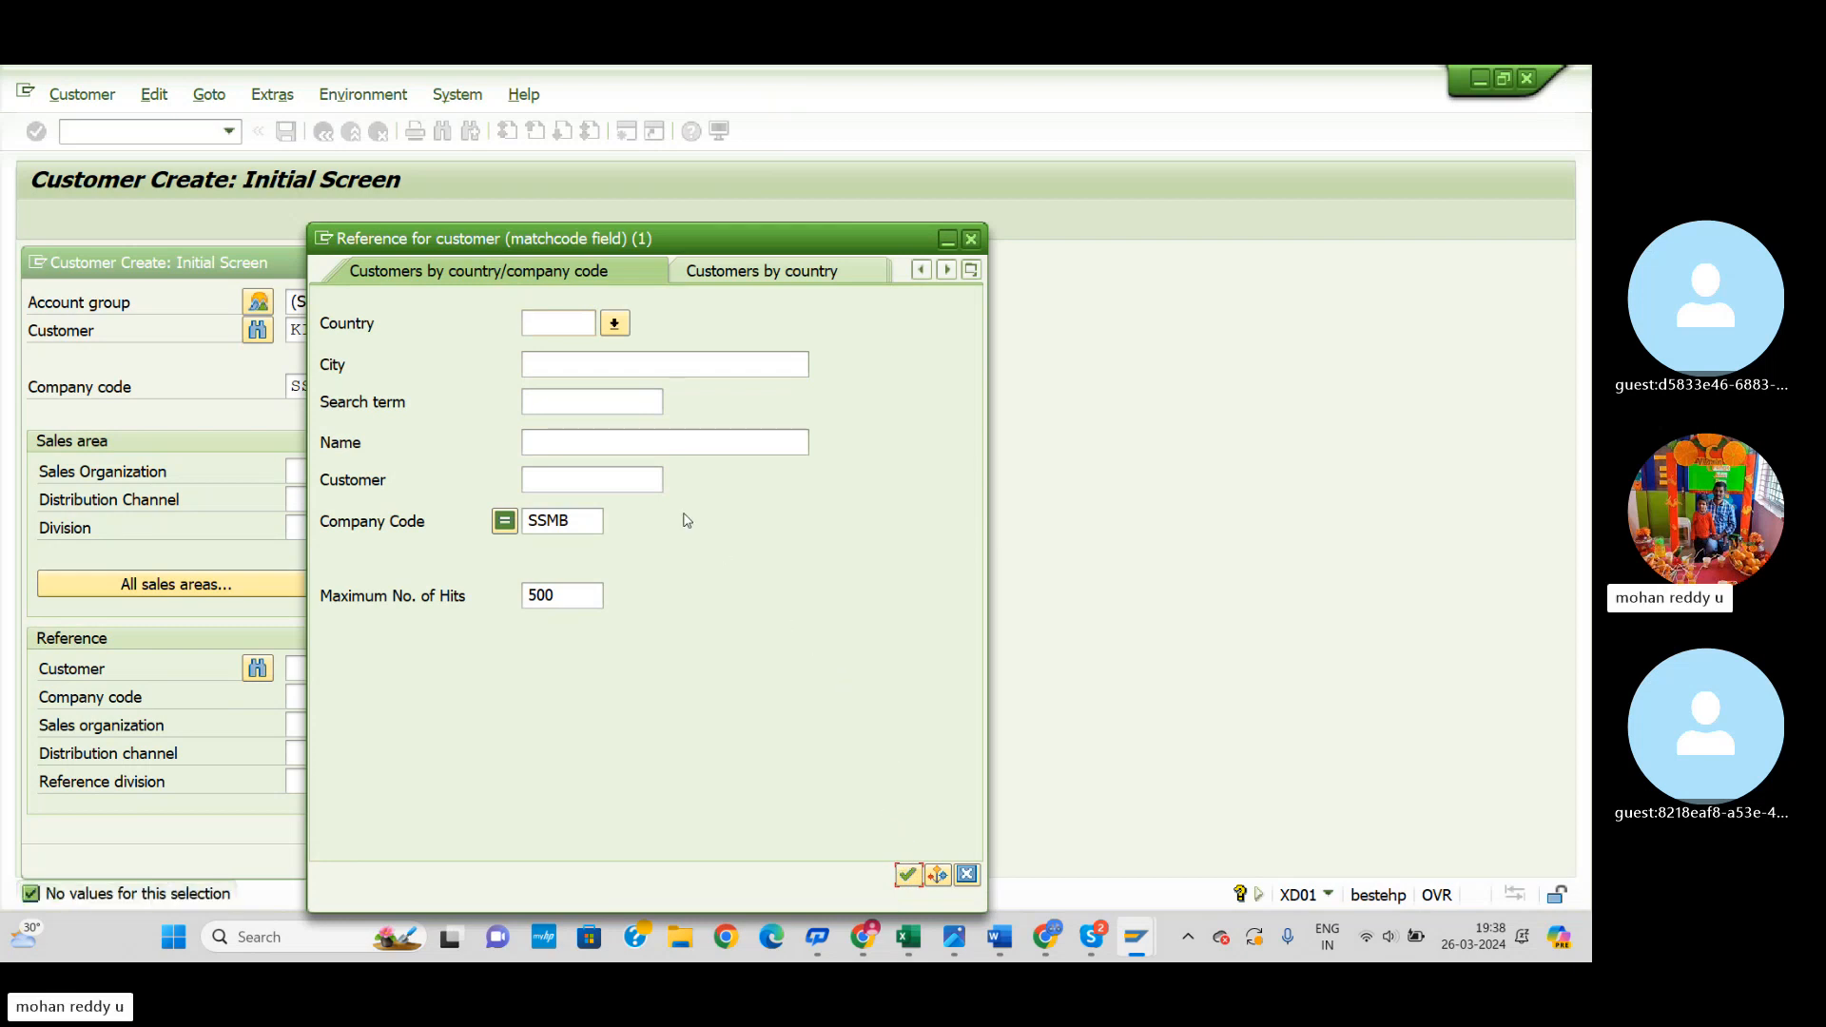
left_click(970, 237)
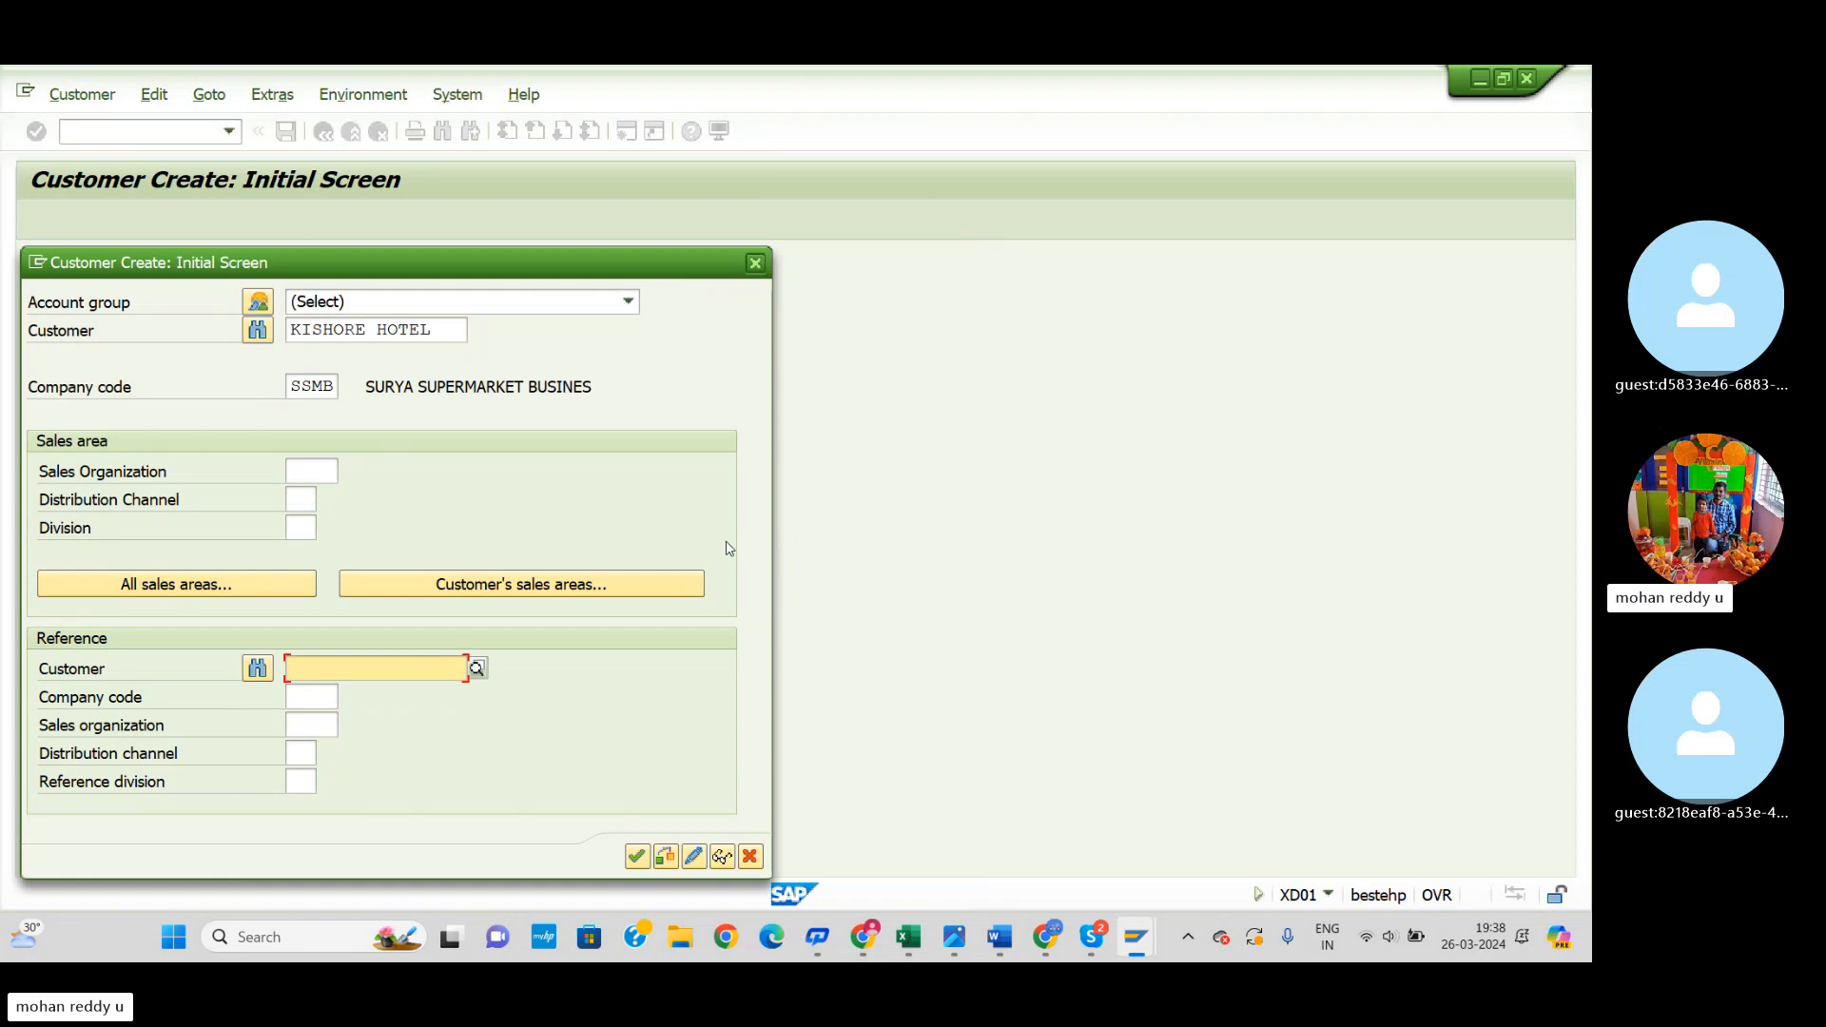
Step: Try to proceed with KISHORE HOTEL without an account group, and close the customer creation form
key("Return")
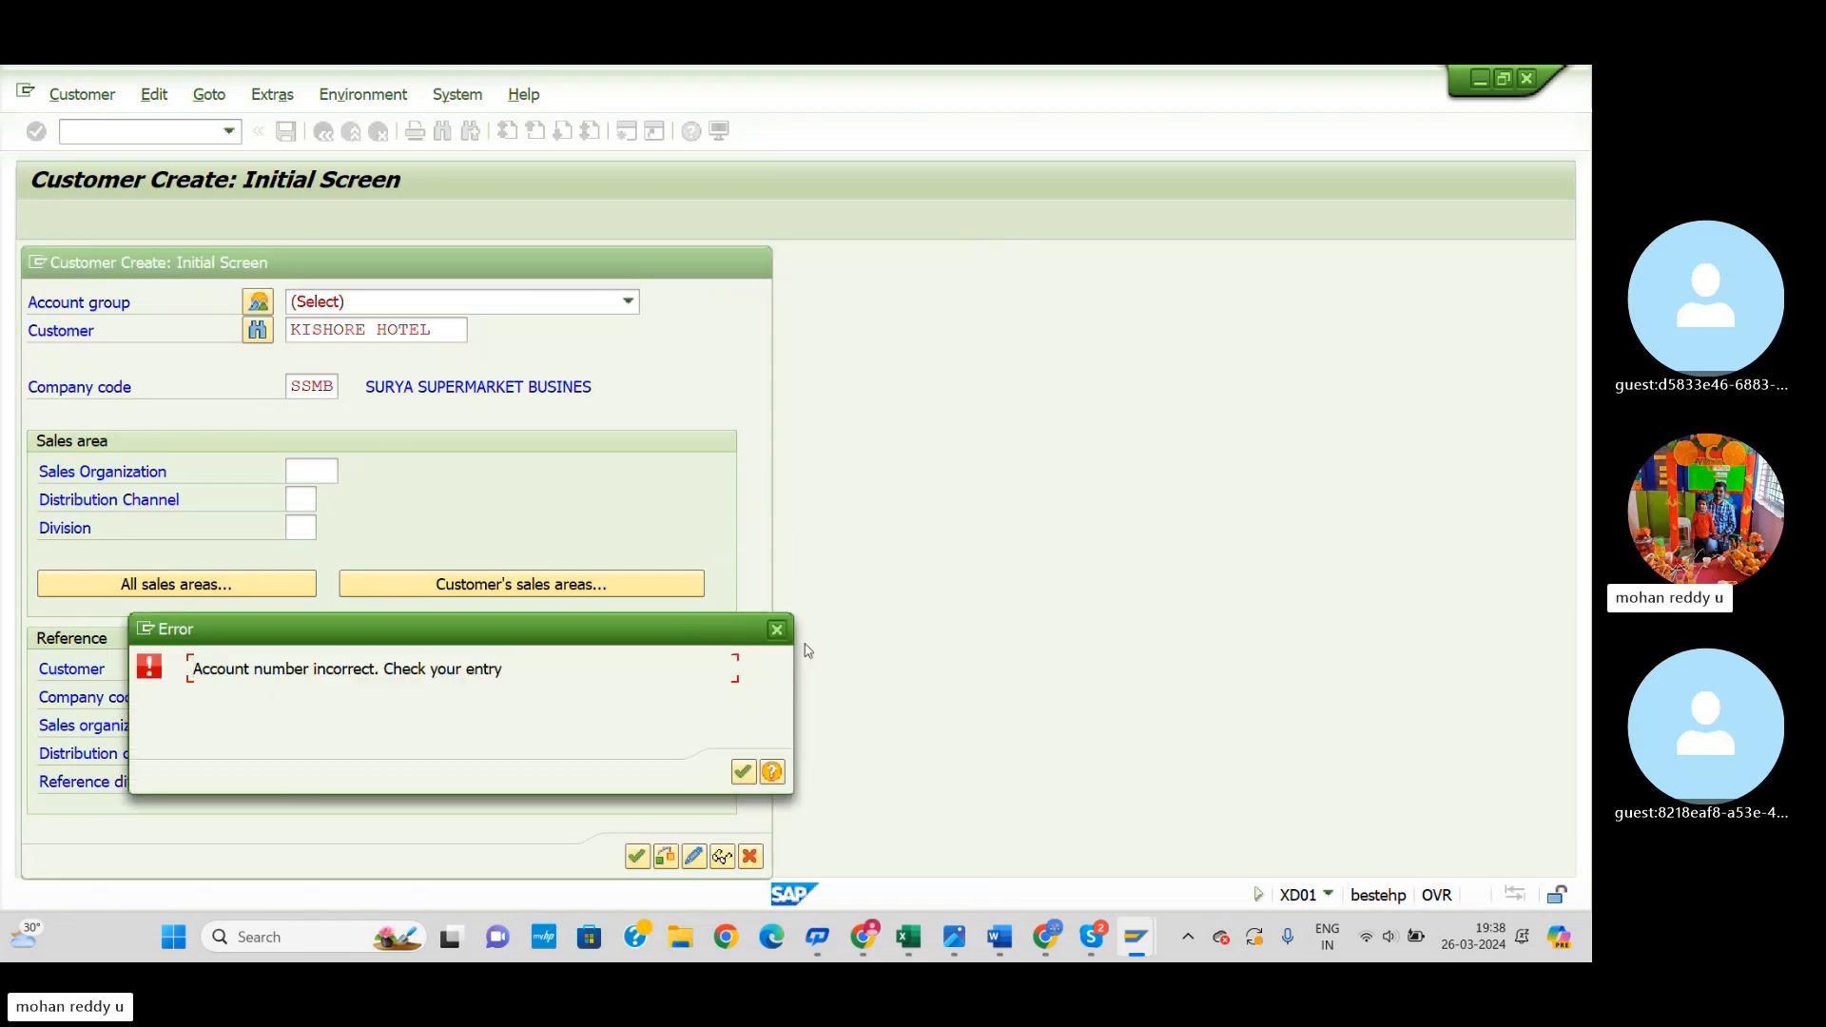
left_click(776, 629)
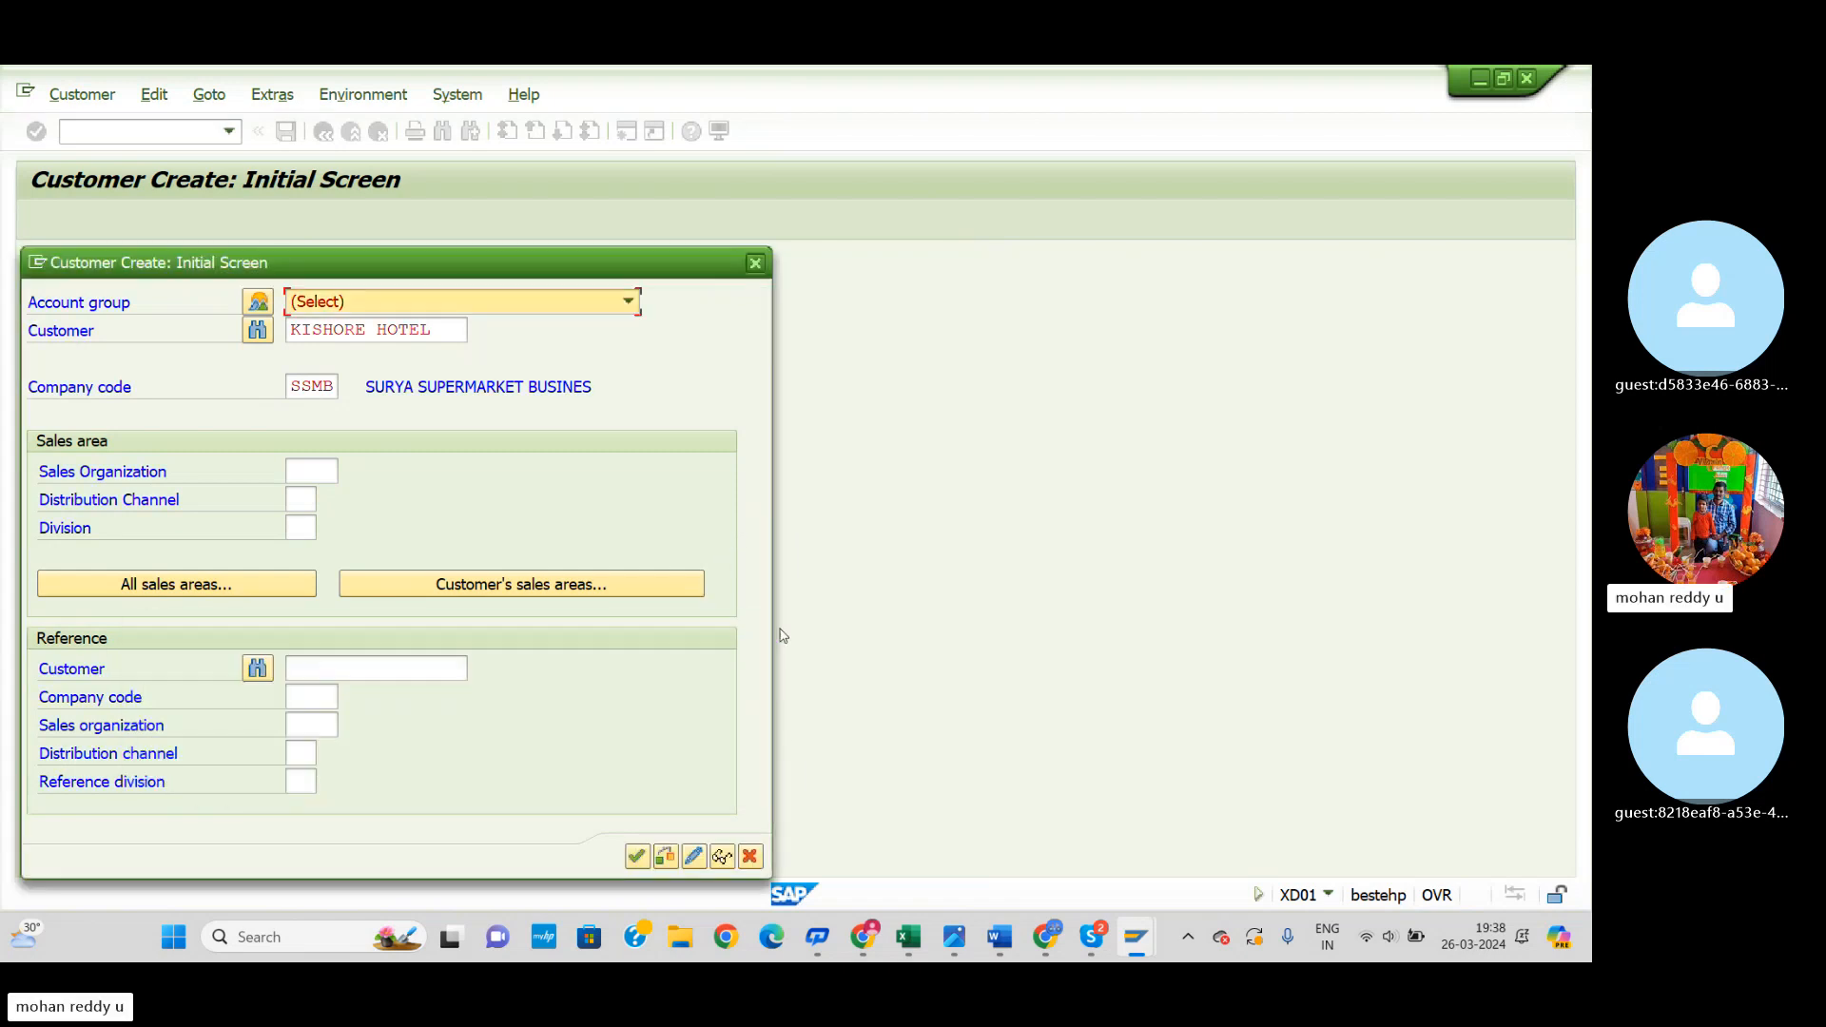
left_click(401, 312)
scroll(475, 438, "down", 4)
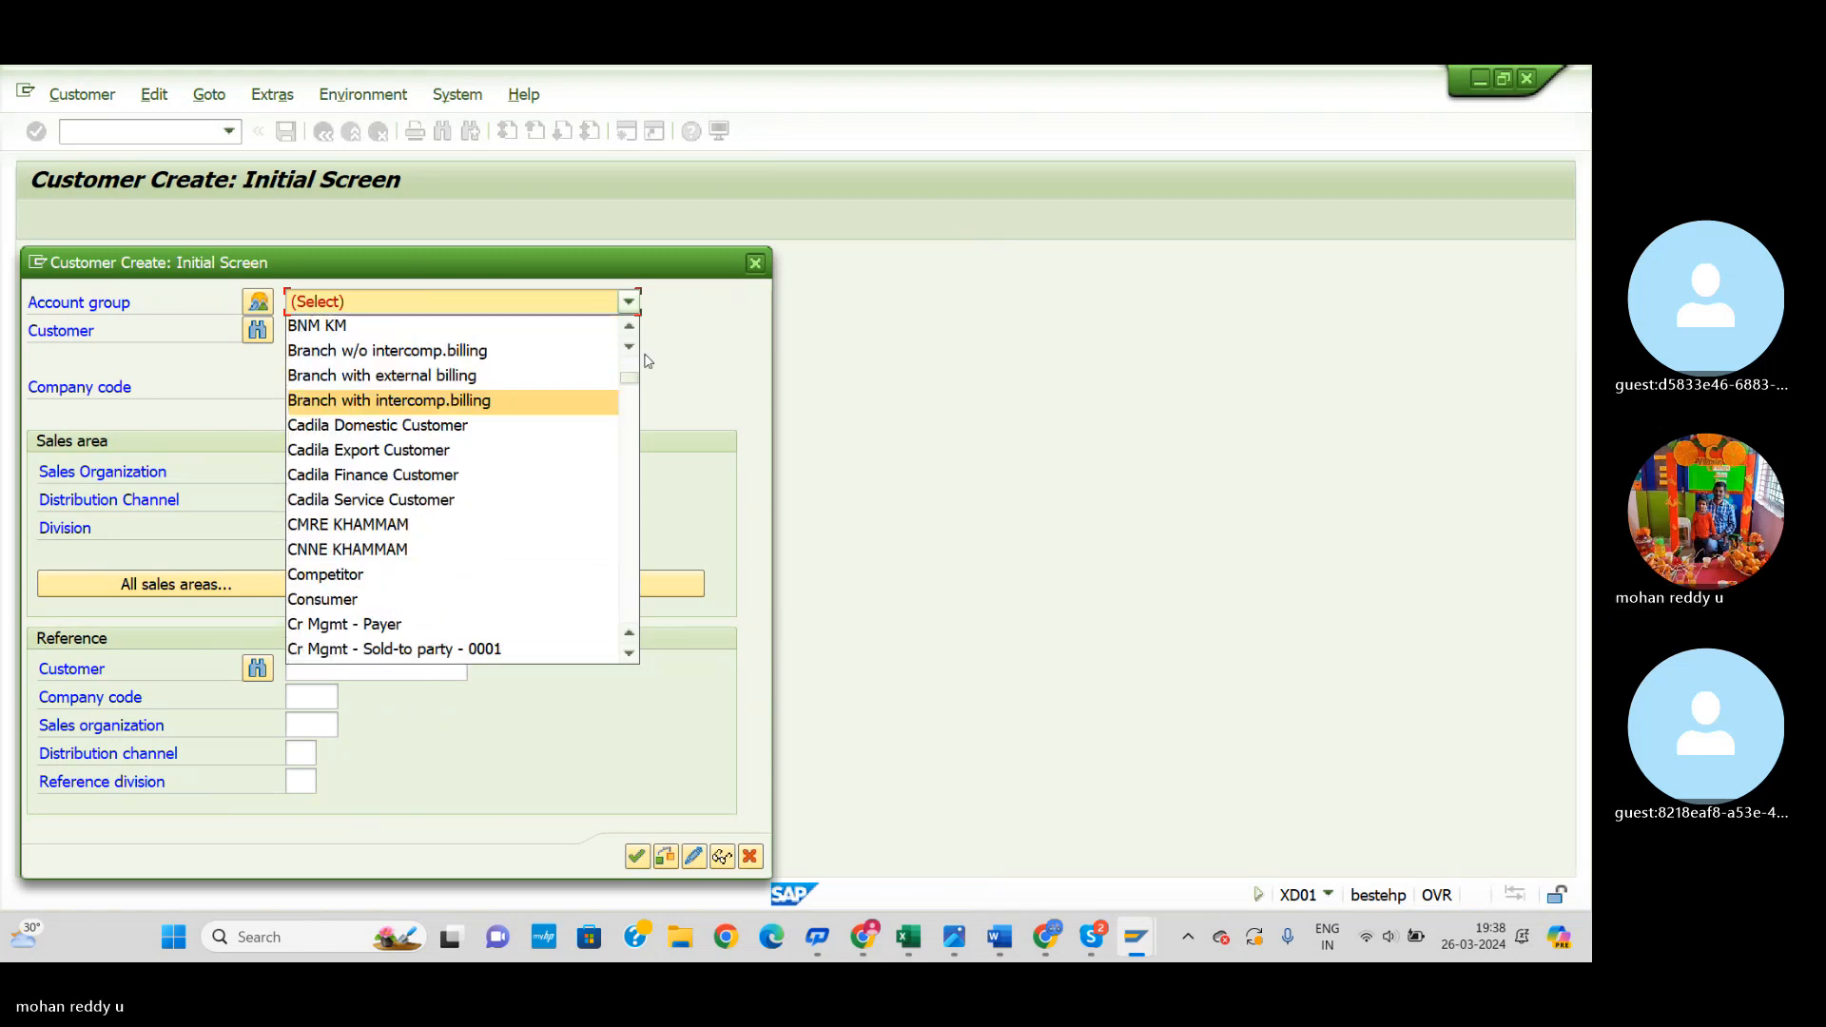
scroll(652, 354, "up", 3)
scroll(680, 343, "down", 3)
left_click(749, 277)
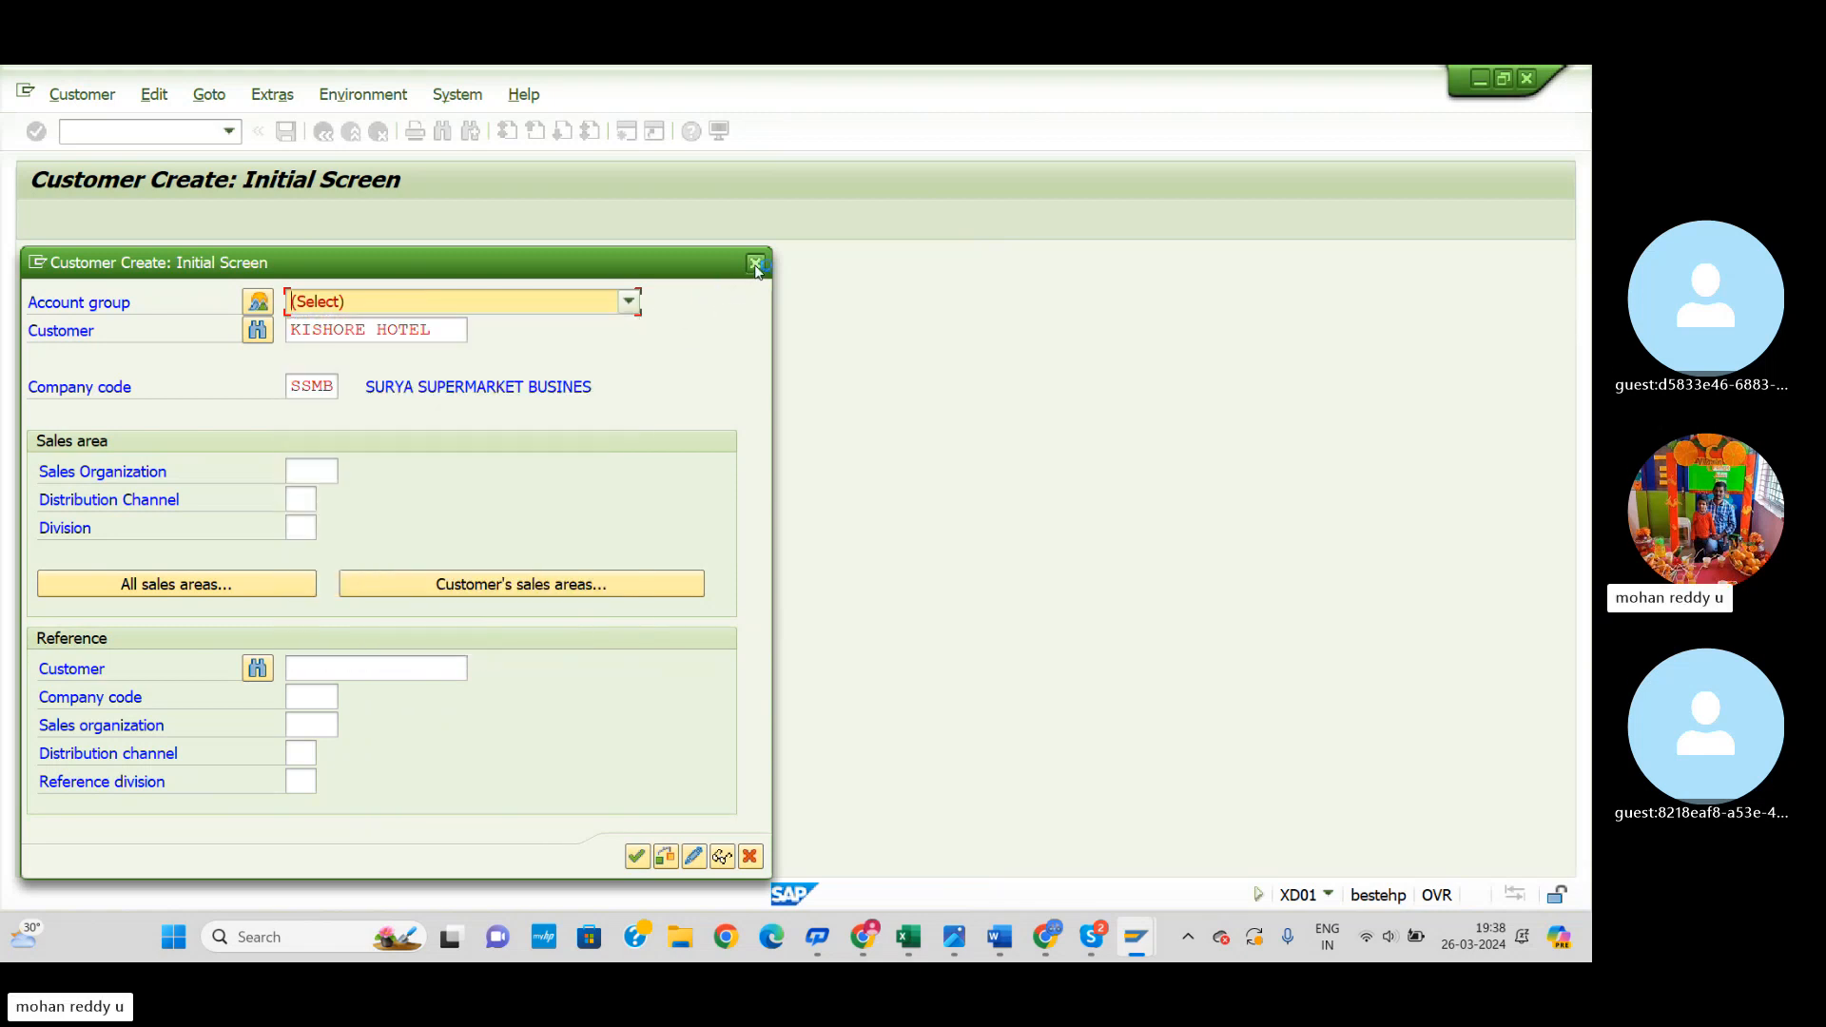
left_click(754, 263)
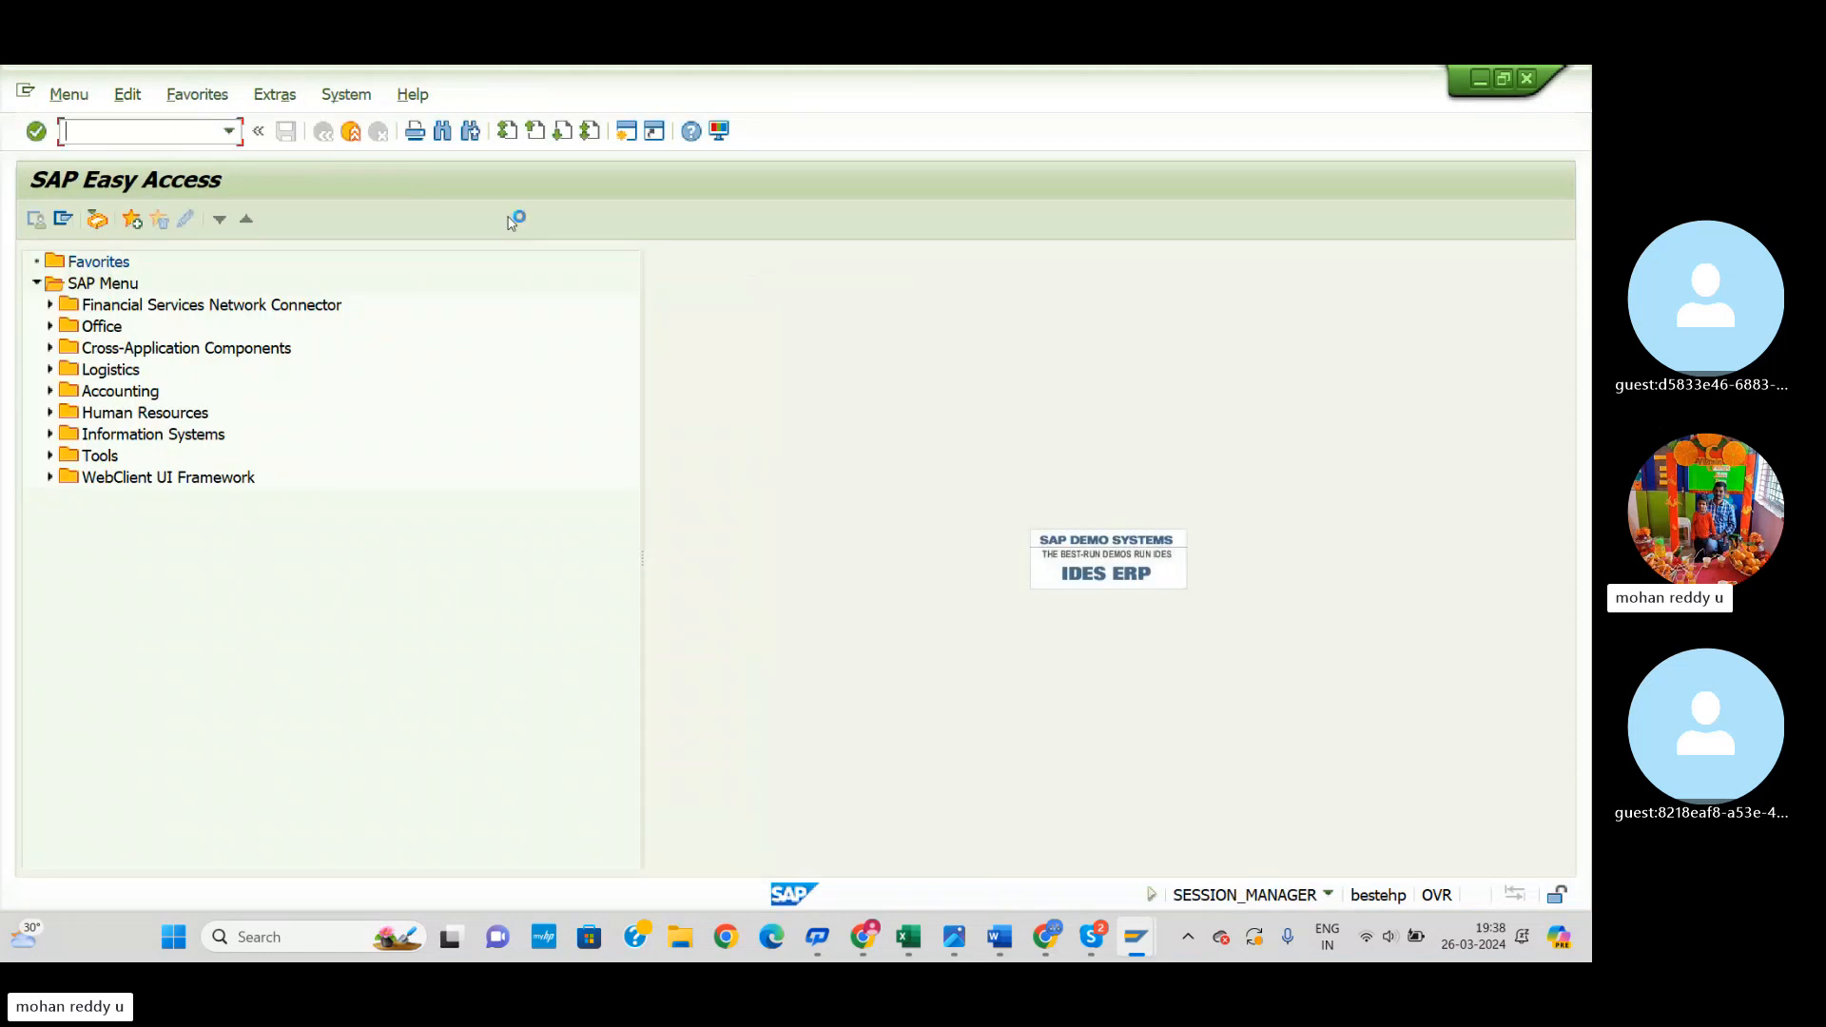
Step: Check the transaction code in the Excel checklist and reopen customer creation in SAP with XD01
key("alt+Tab")
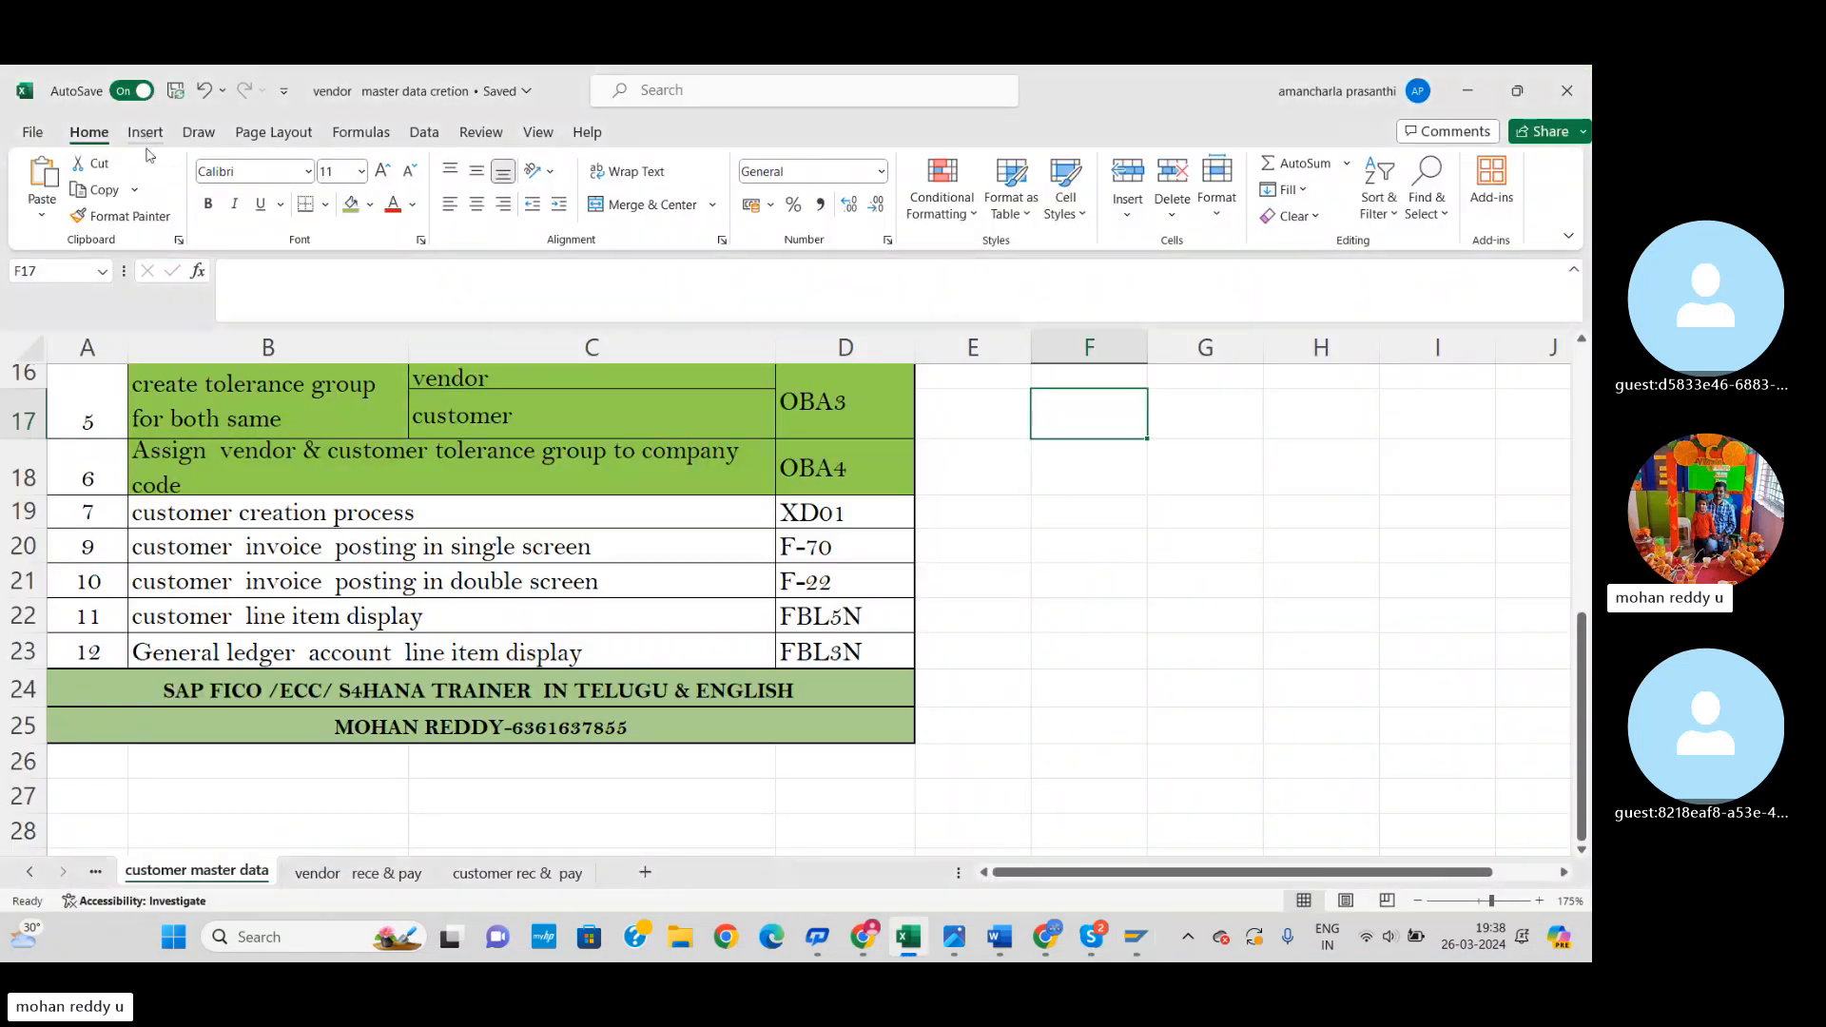
key("alt+Tab")
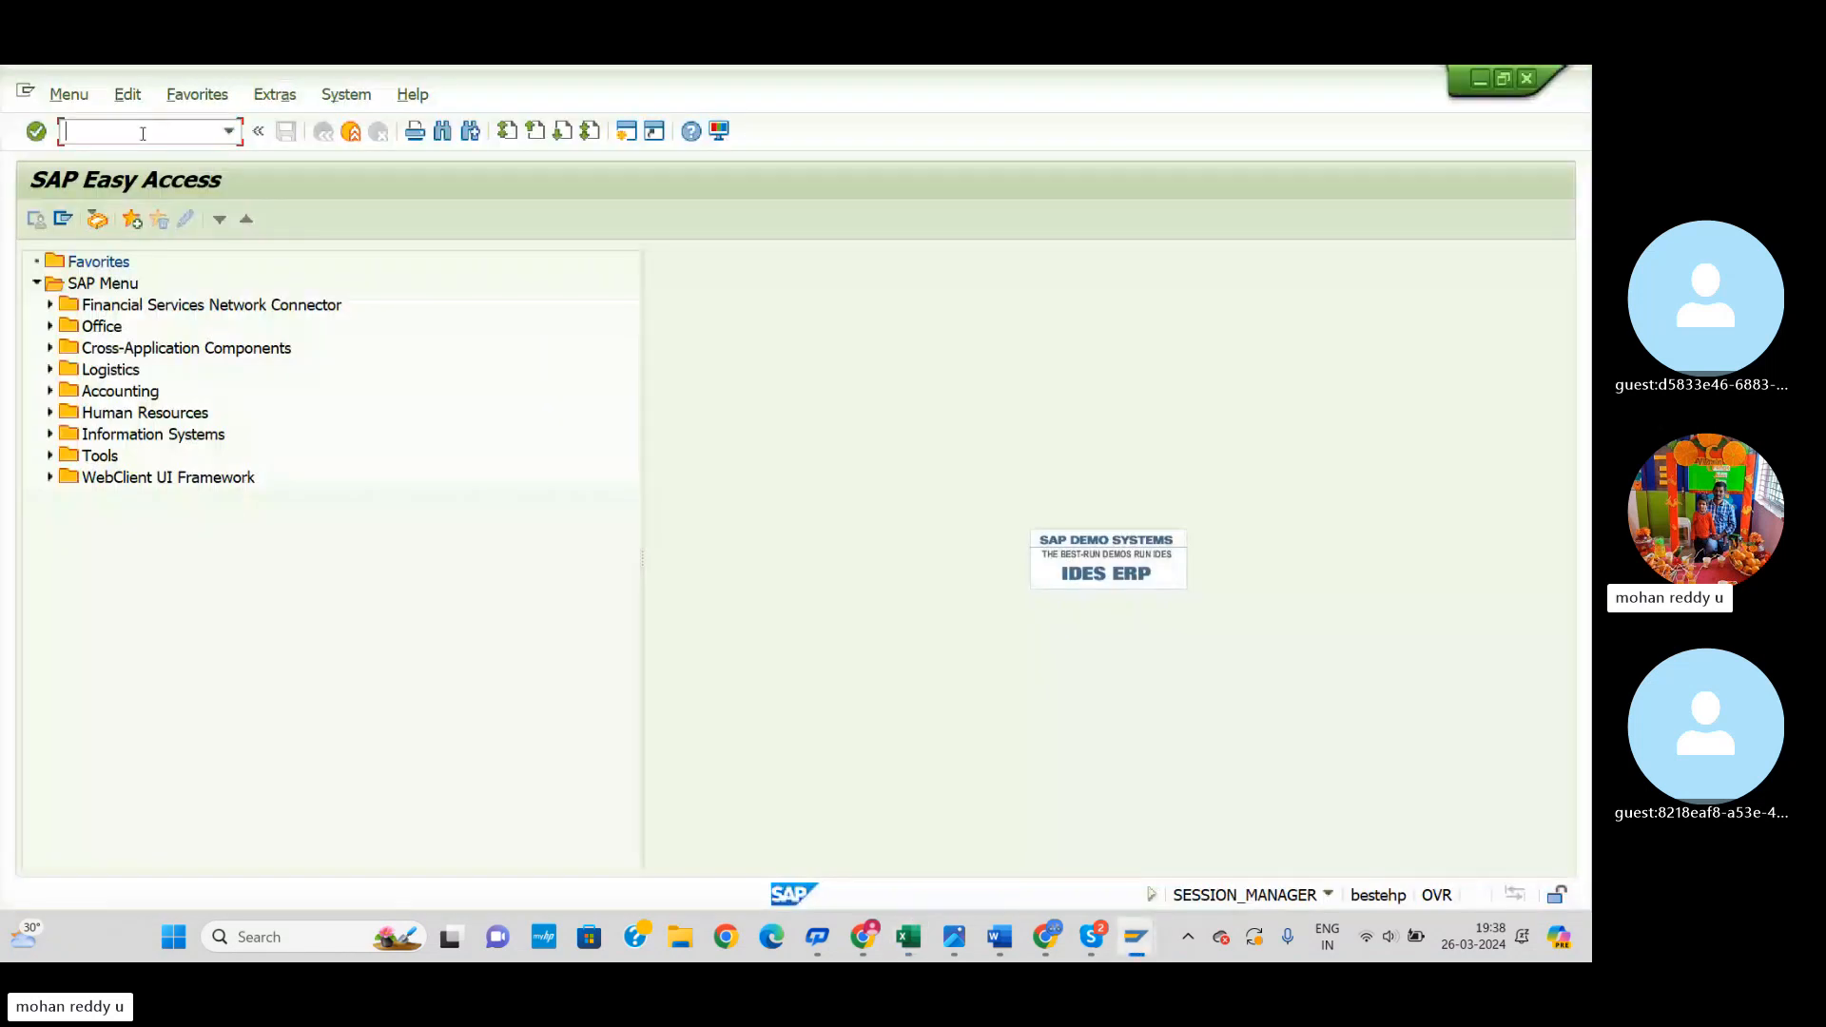
type("XD01")
key("Return")
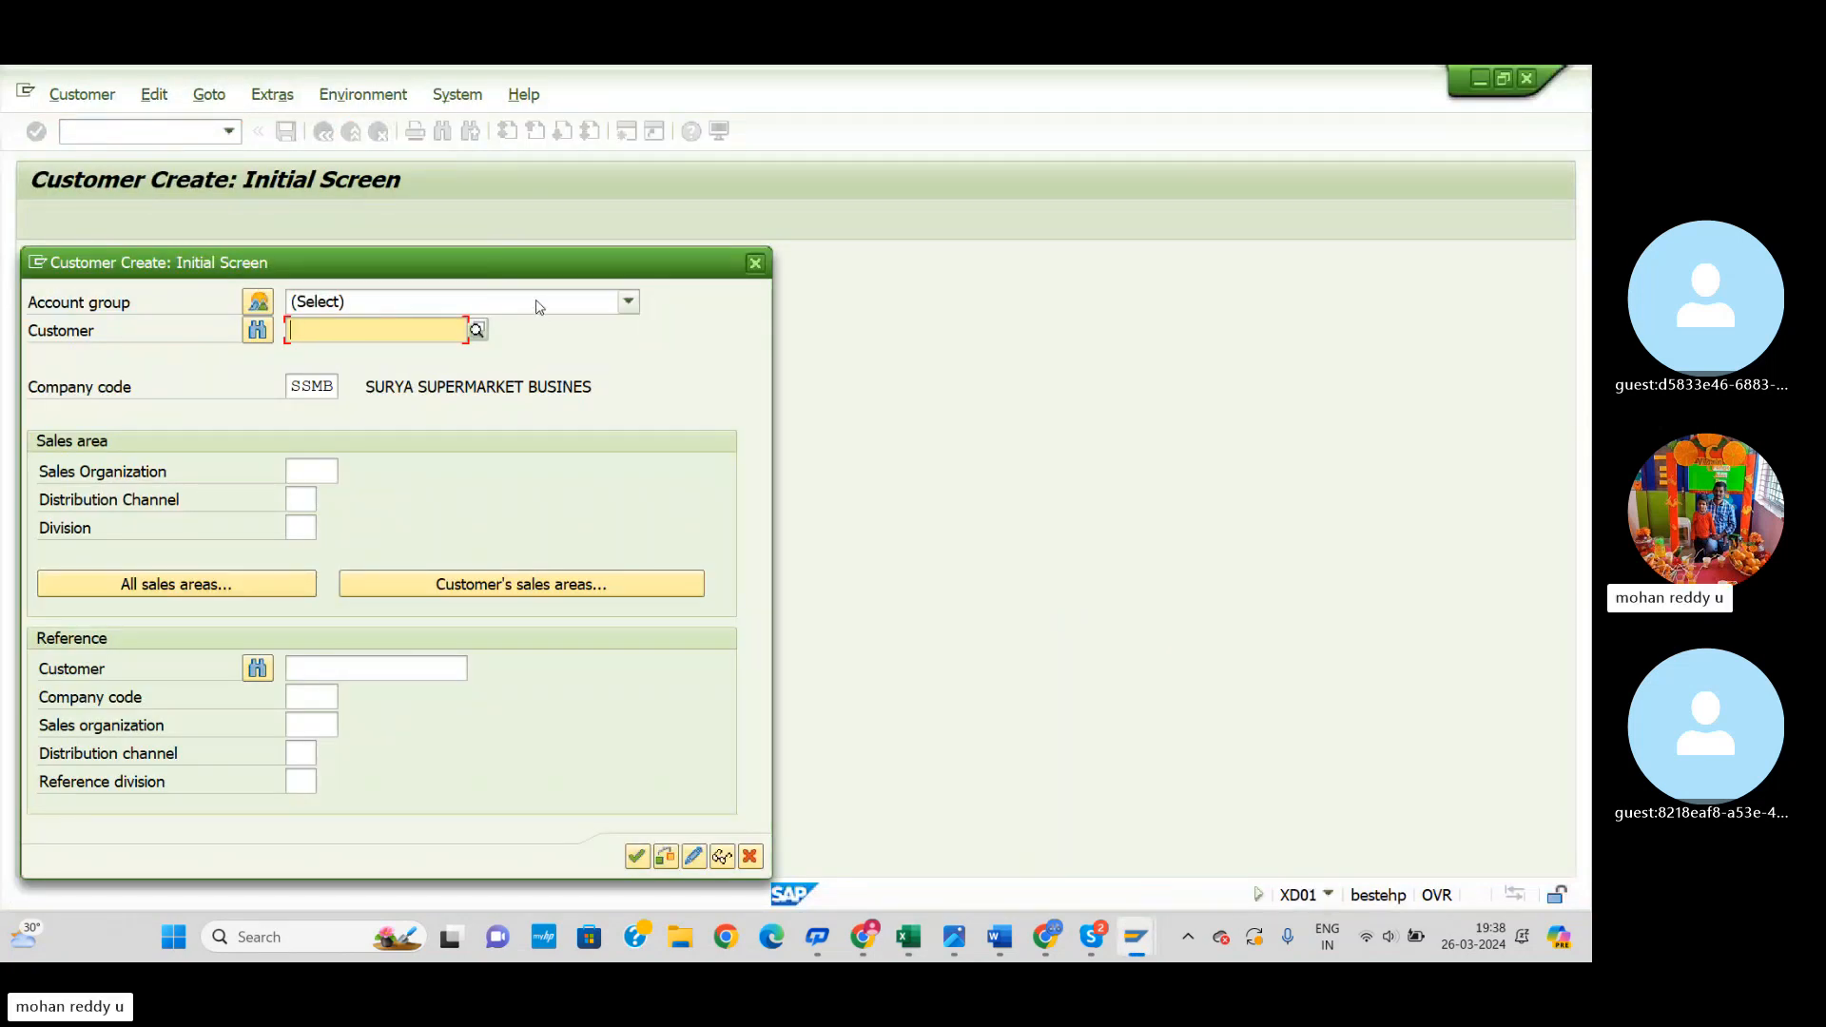
Step: Choose DOMASTIC CUSROMER GROUP SSMB as the new customer's account group
left_click(537, 302)
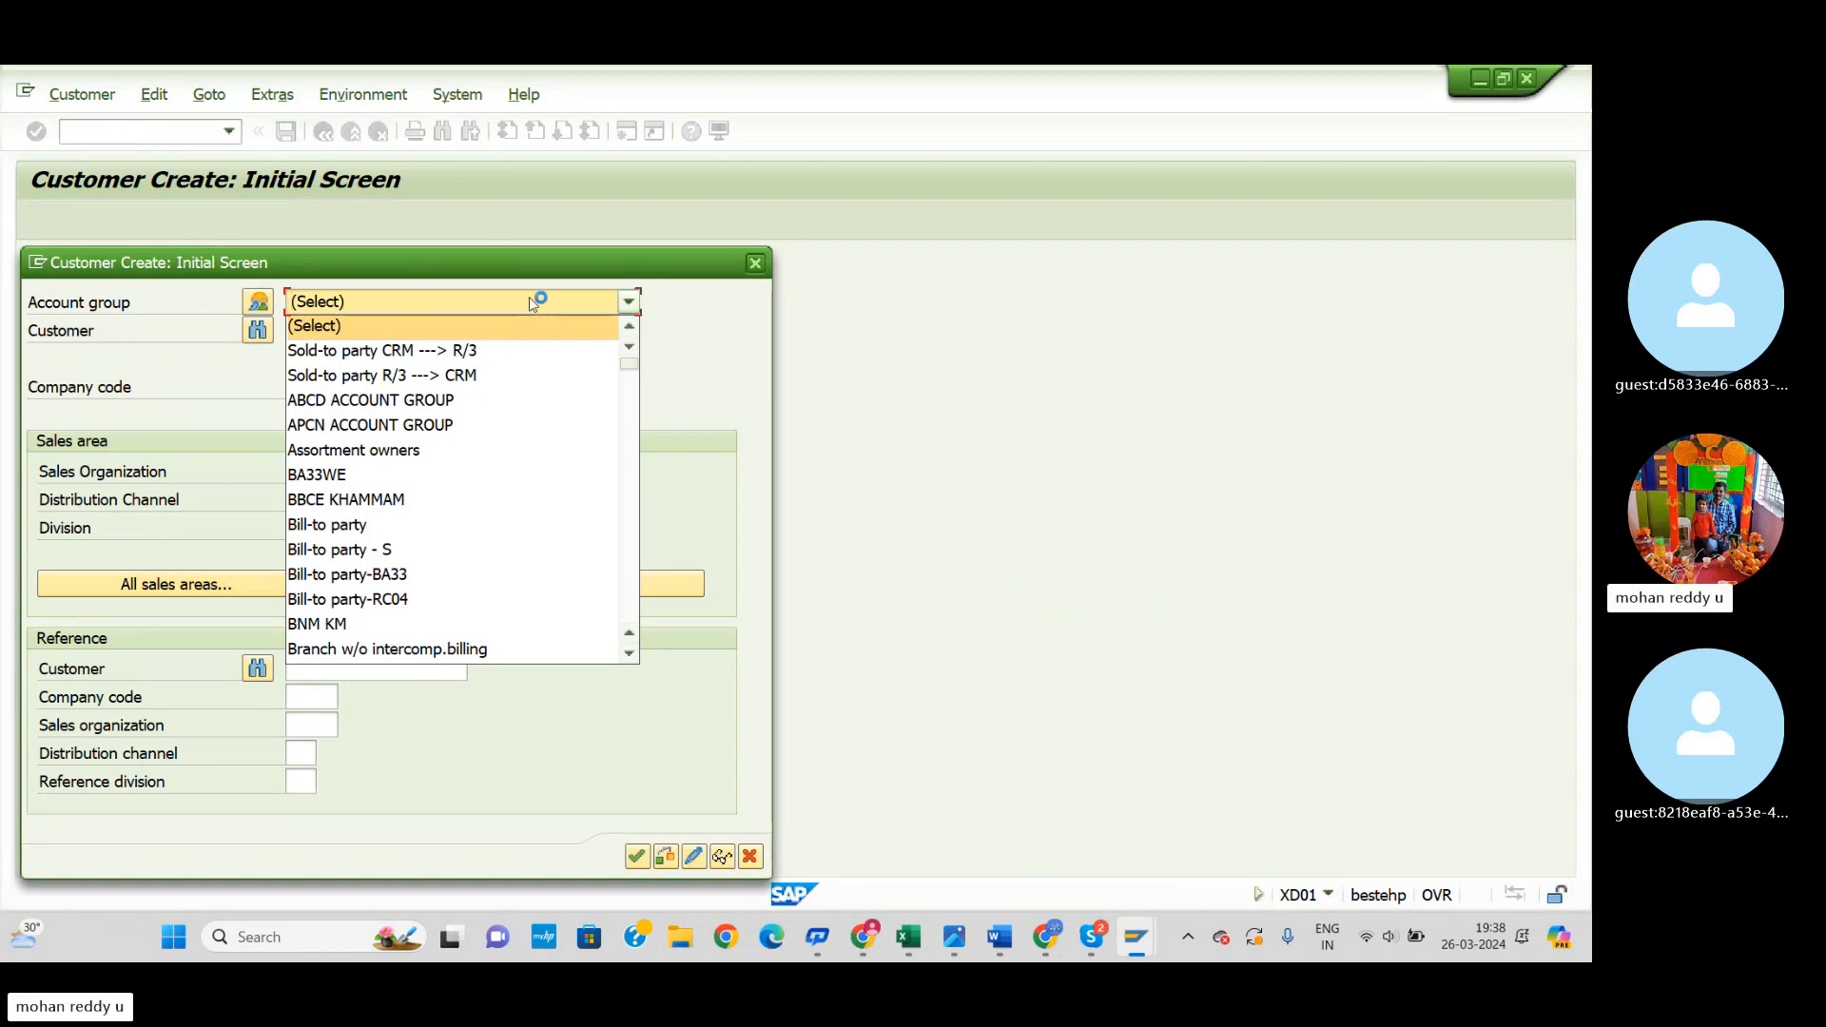
scroll(581, 469, "down", 7)
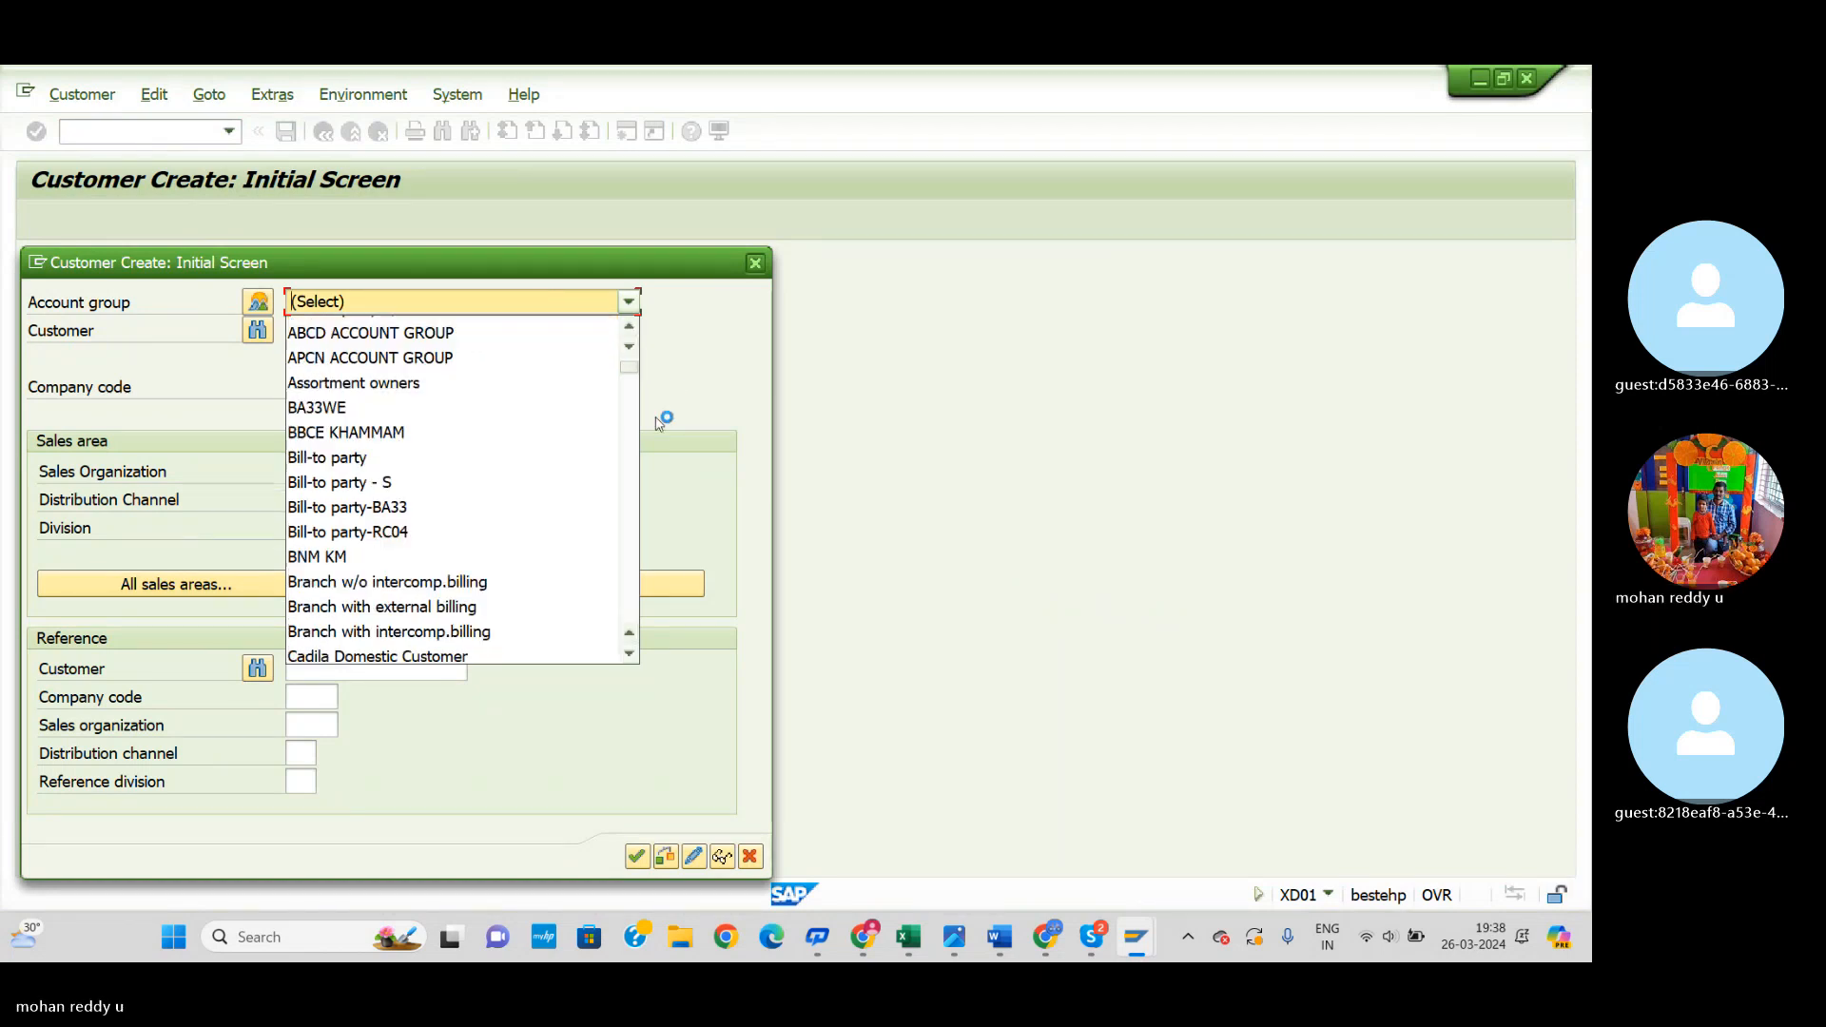
scroll(581, 469, "down", 6)
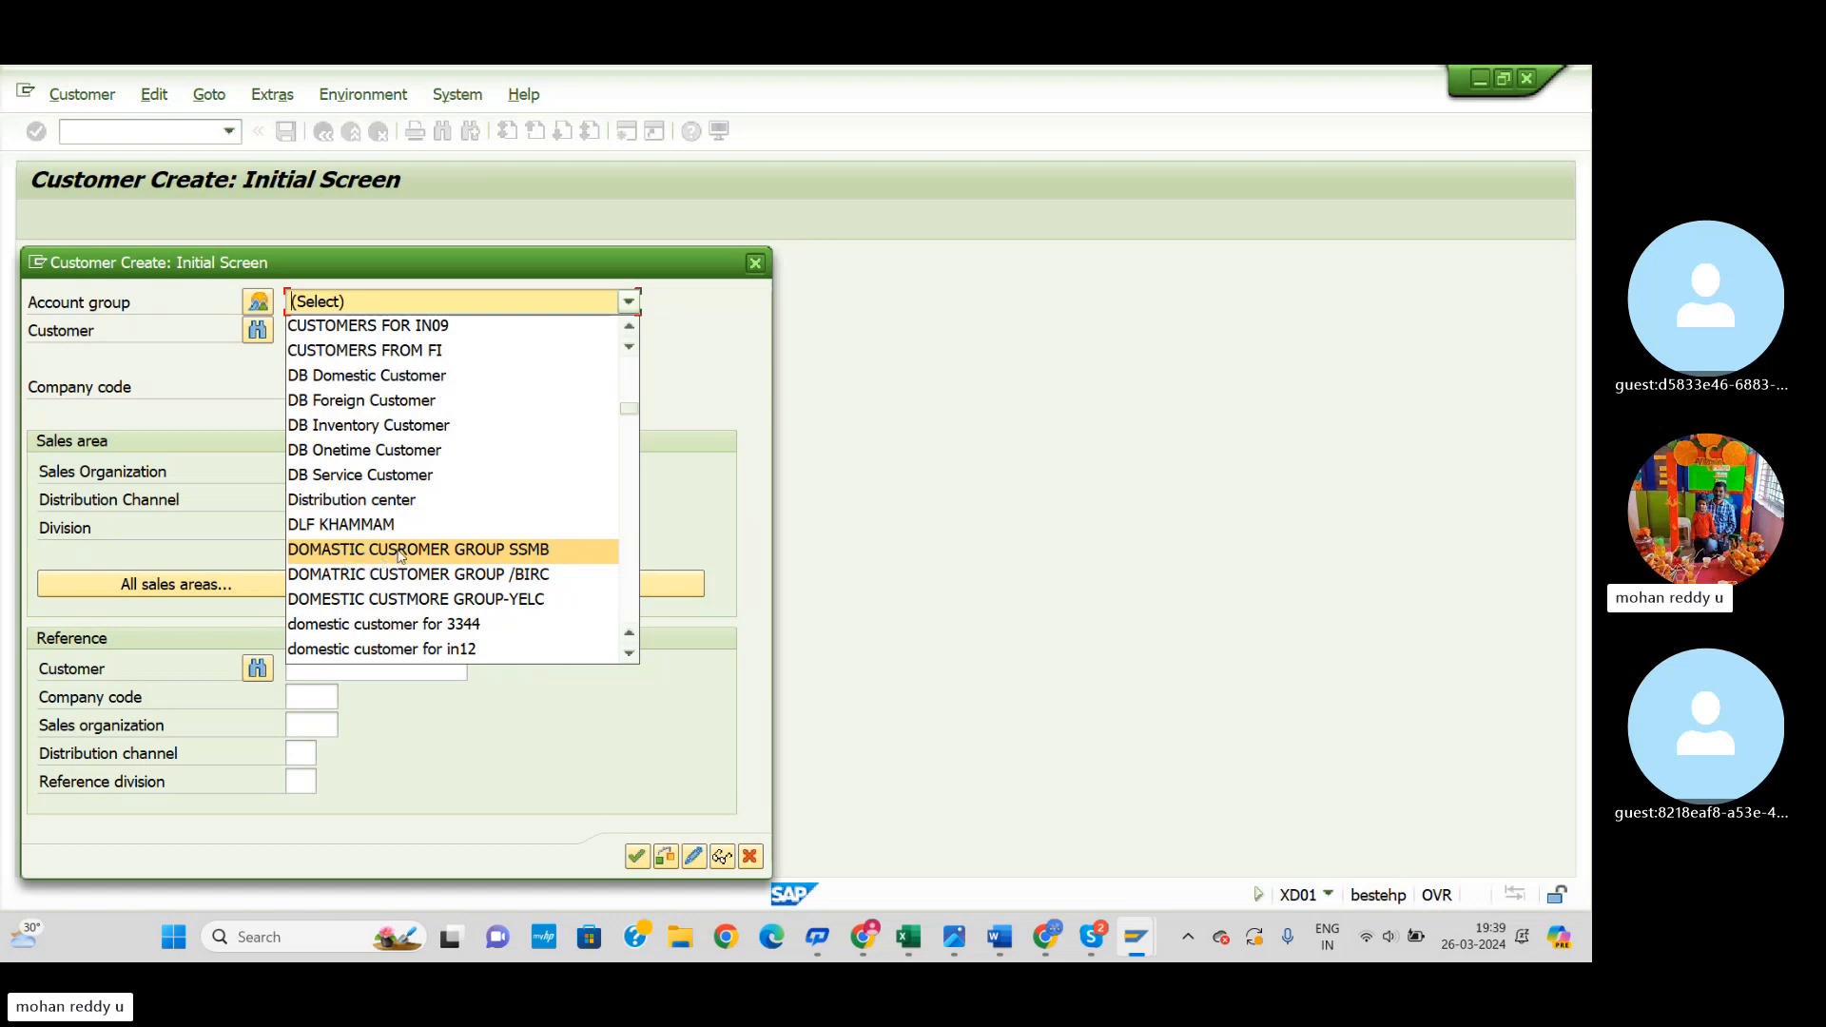
left_click(468, 550)
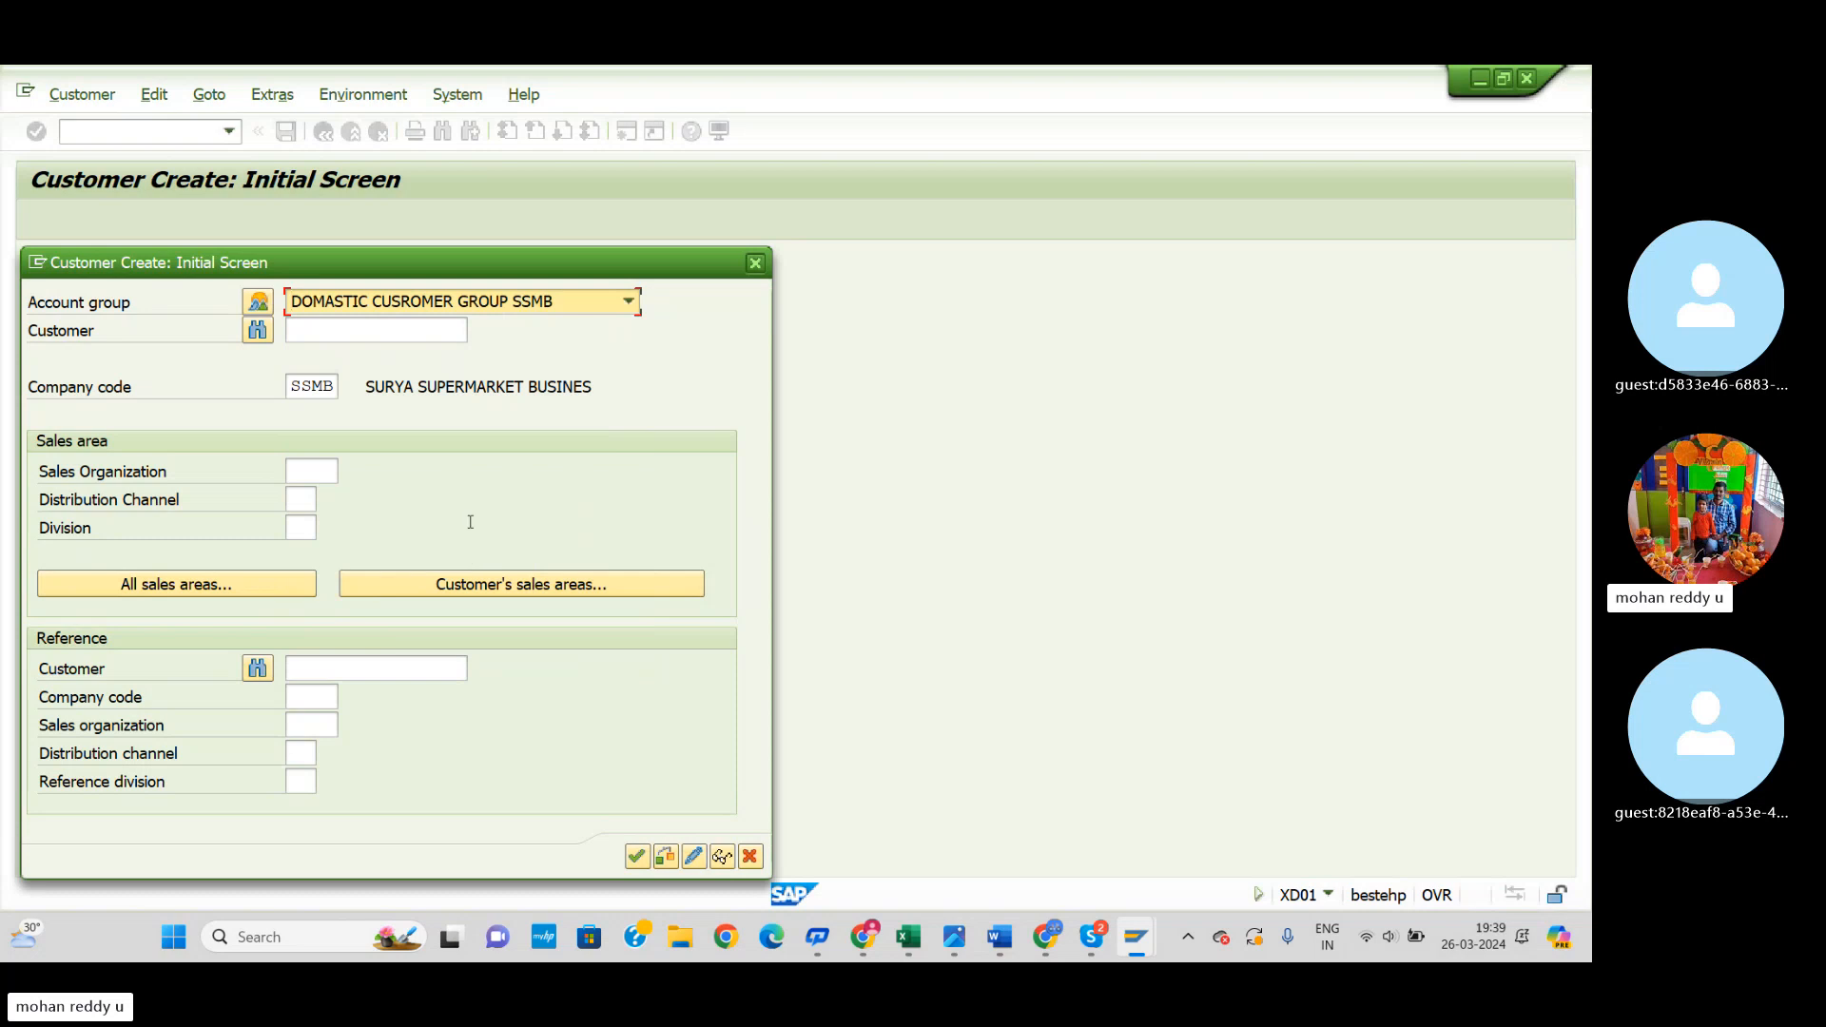
Step: Check the customer name in the Word notes, enter KISHORE HOTEL as the customer, and try to continue
left_click(399, 328)
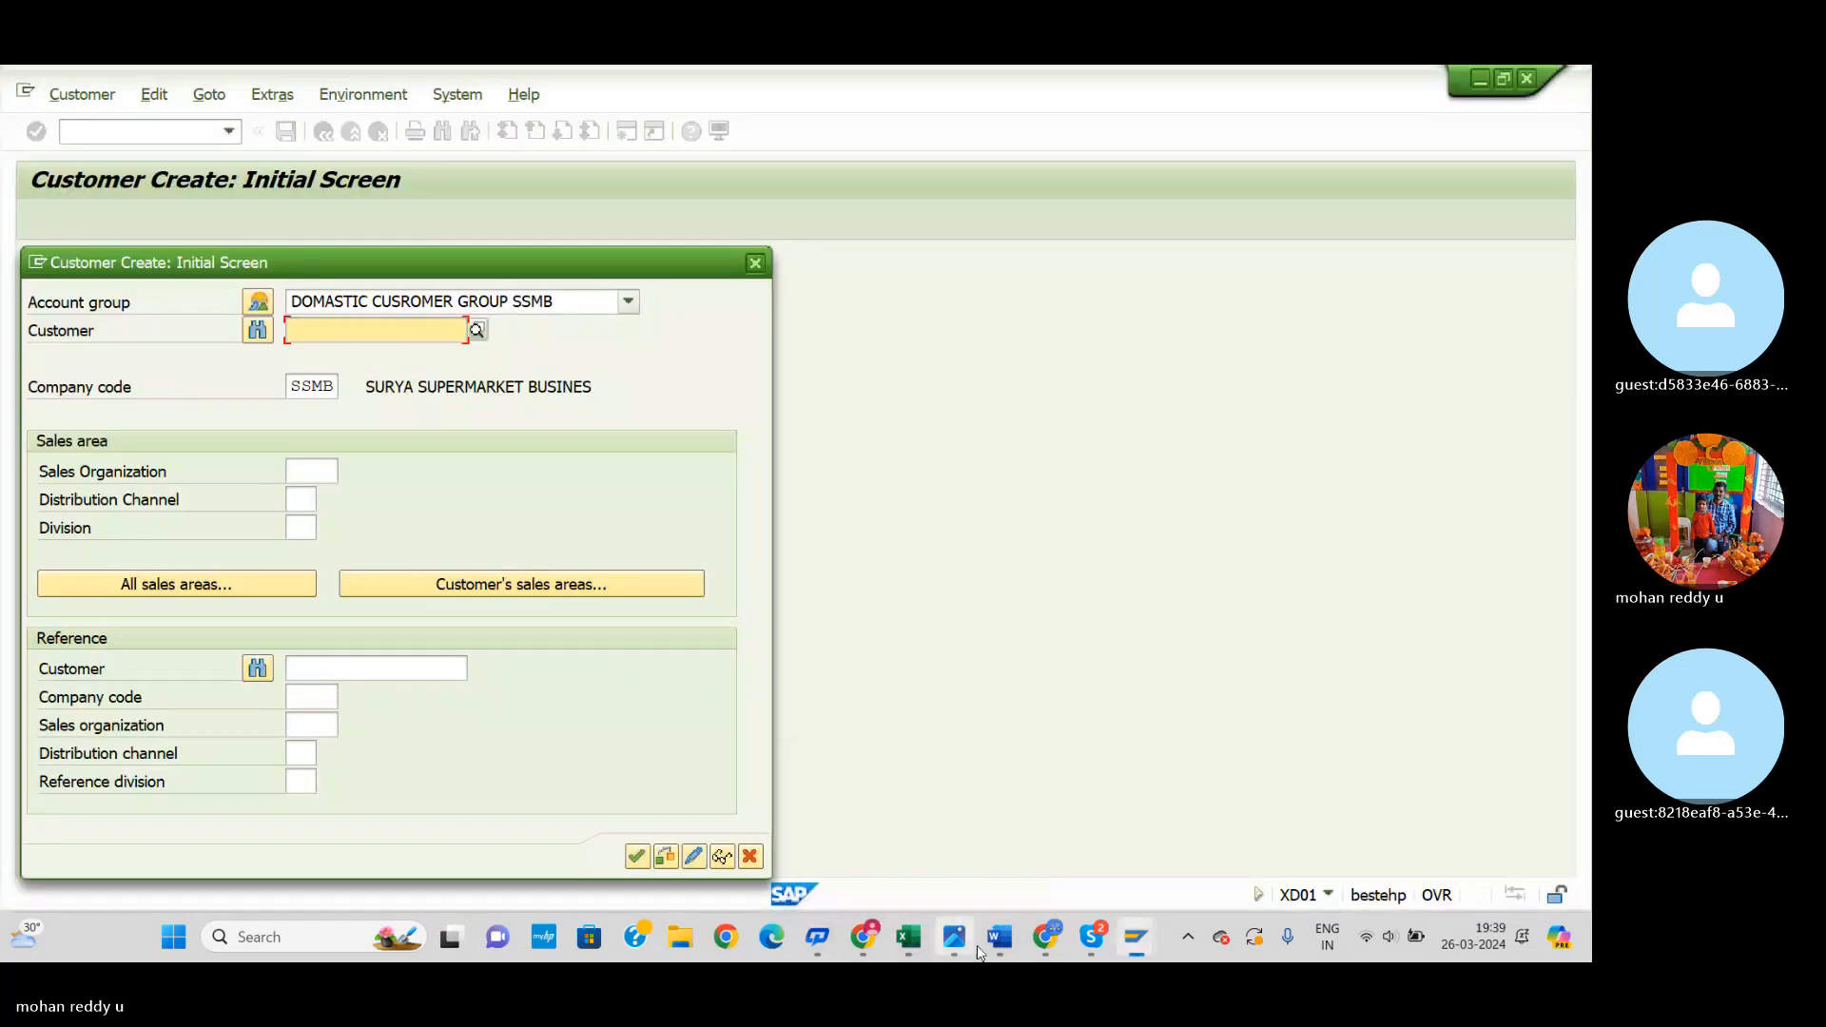
left_click(995, 939)
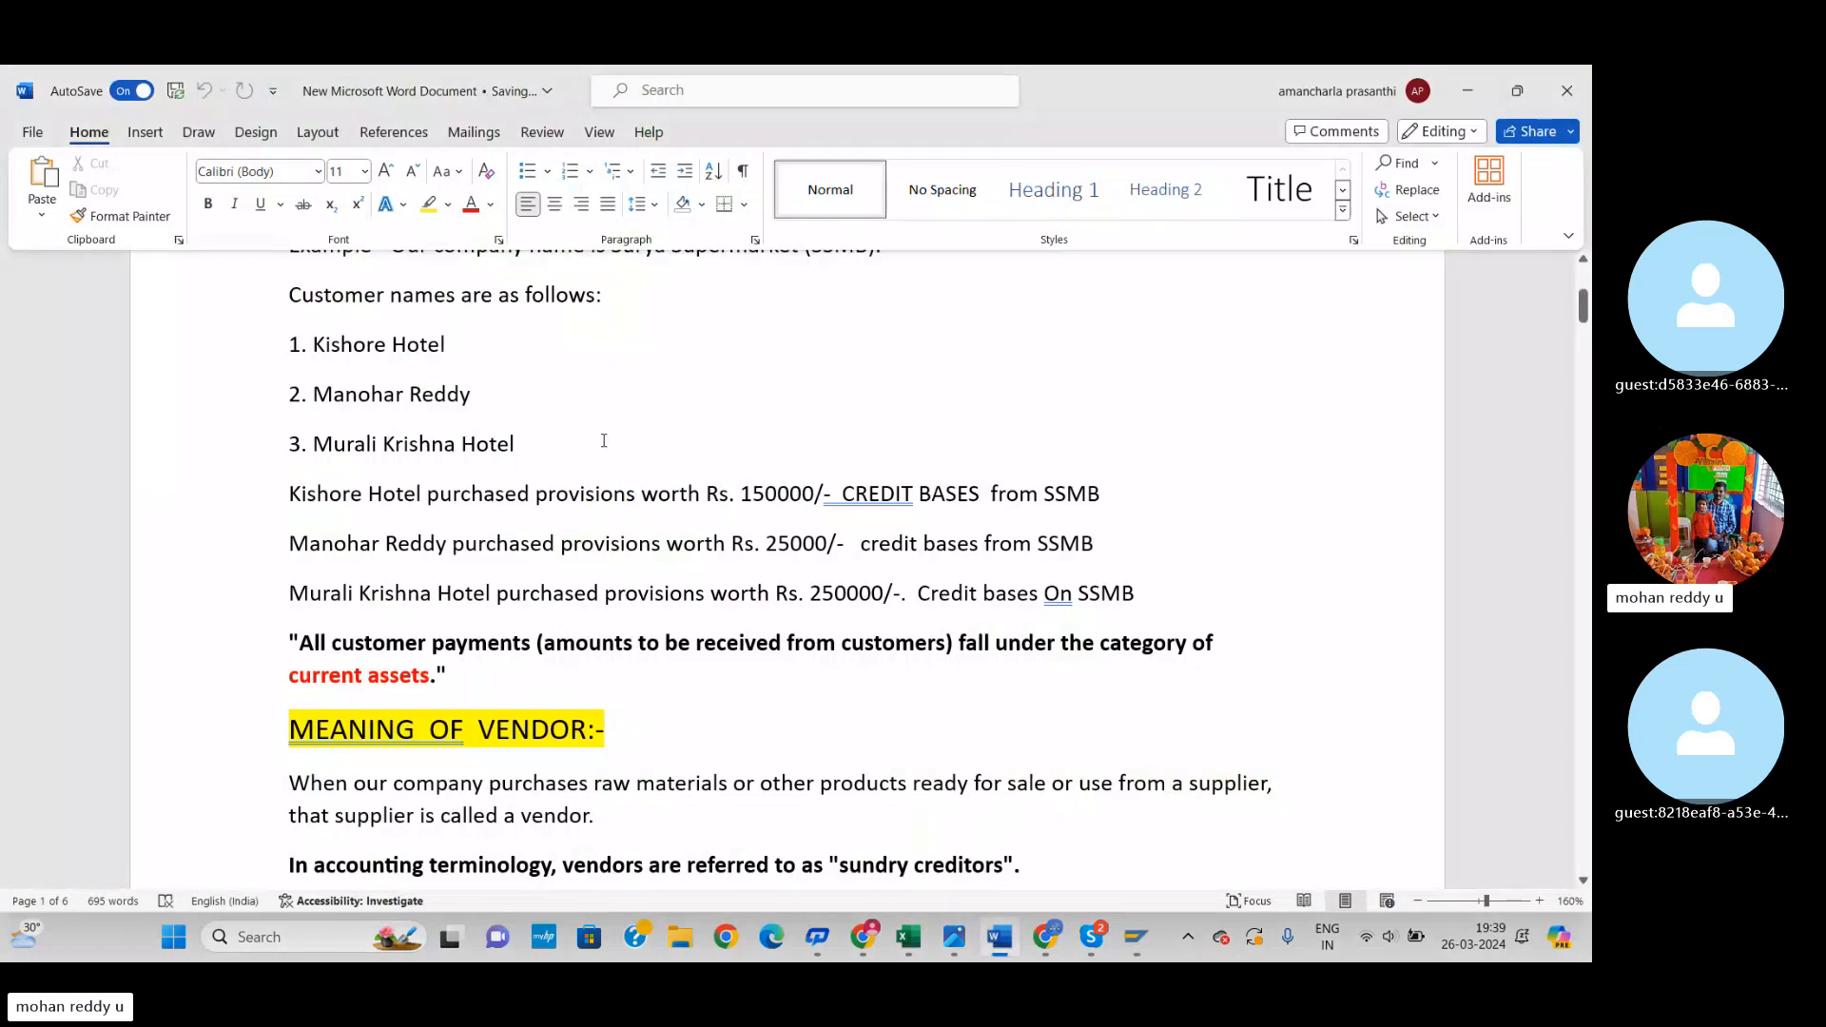
key("alt+Tab")
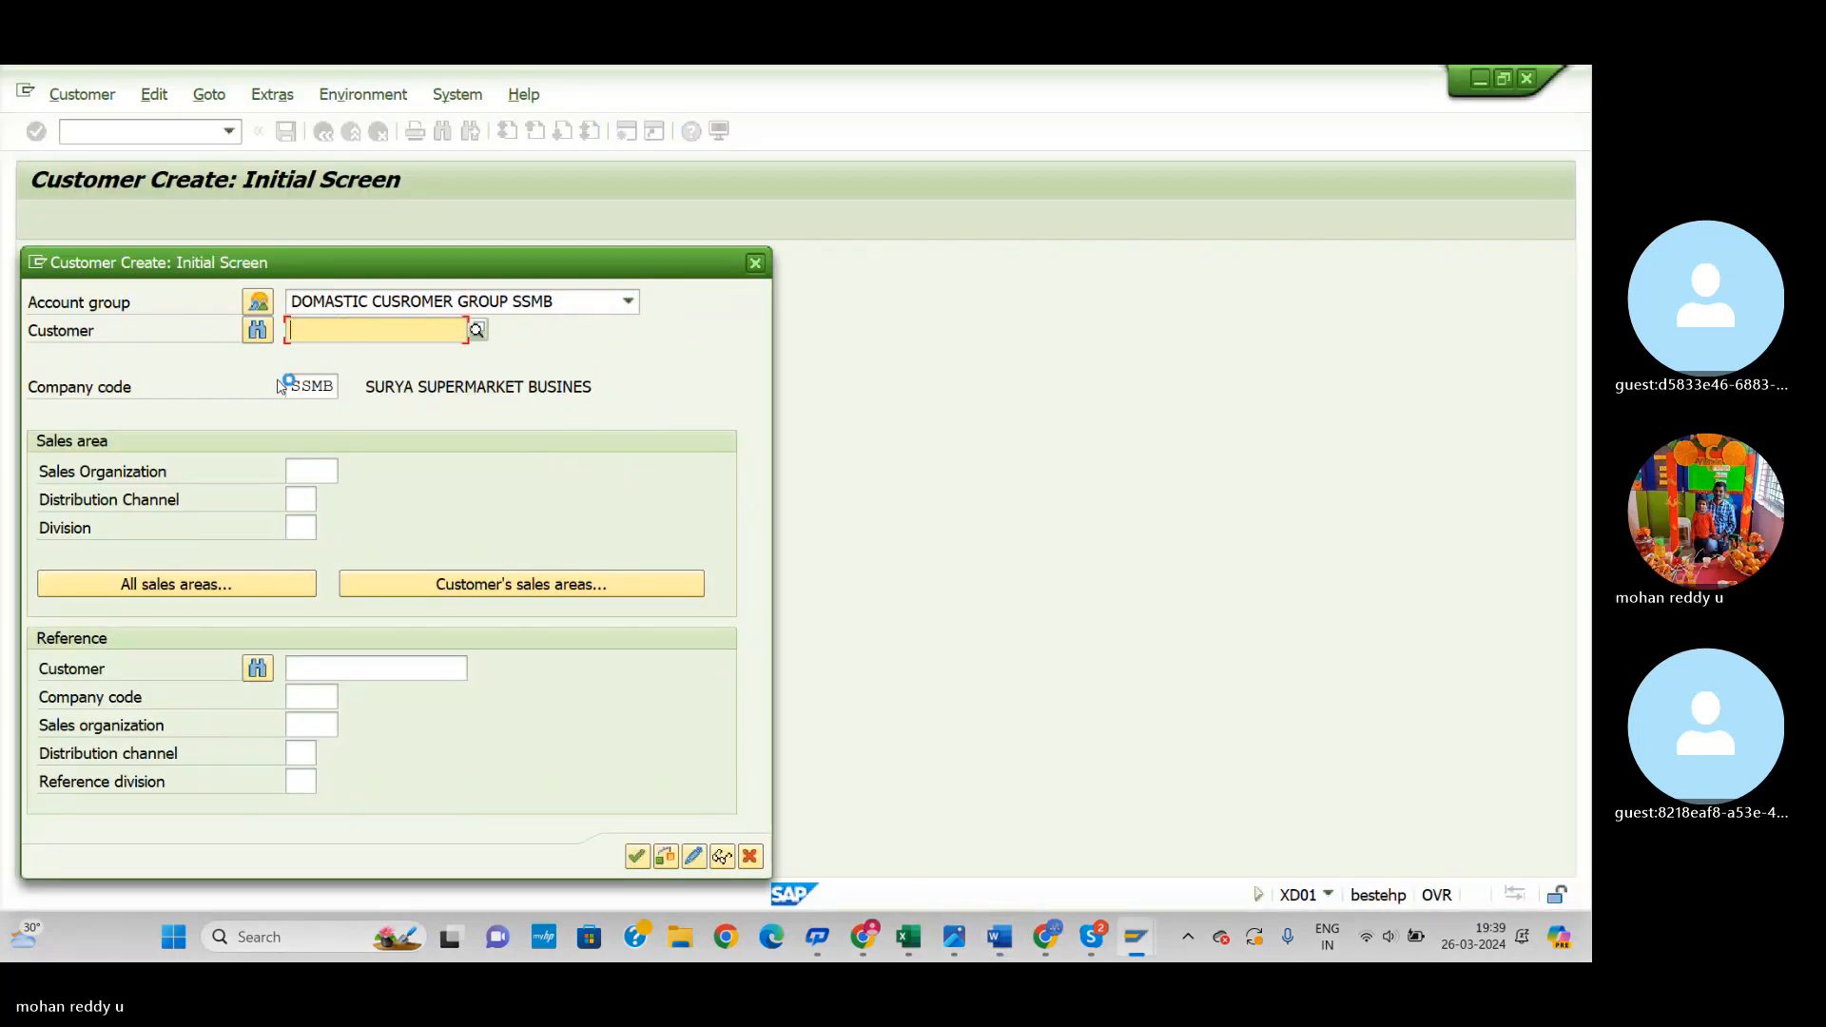
type("KISHORE ")
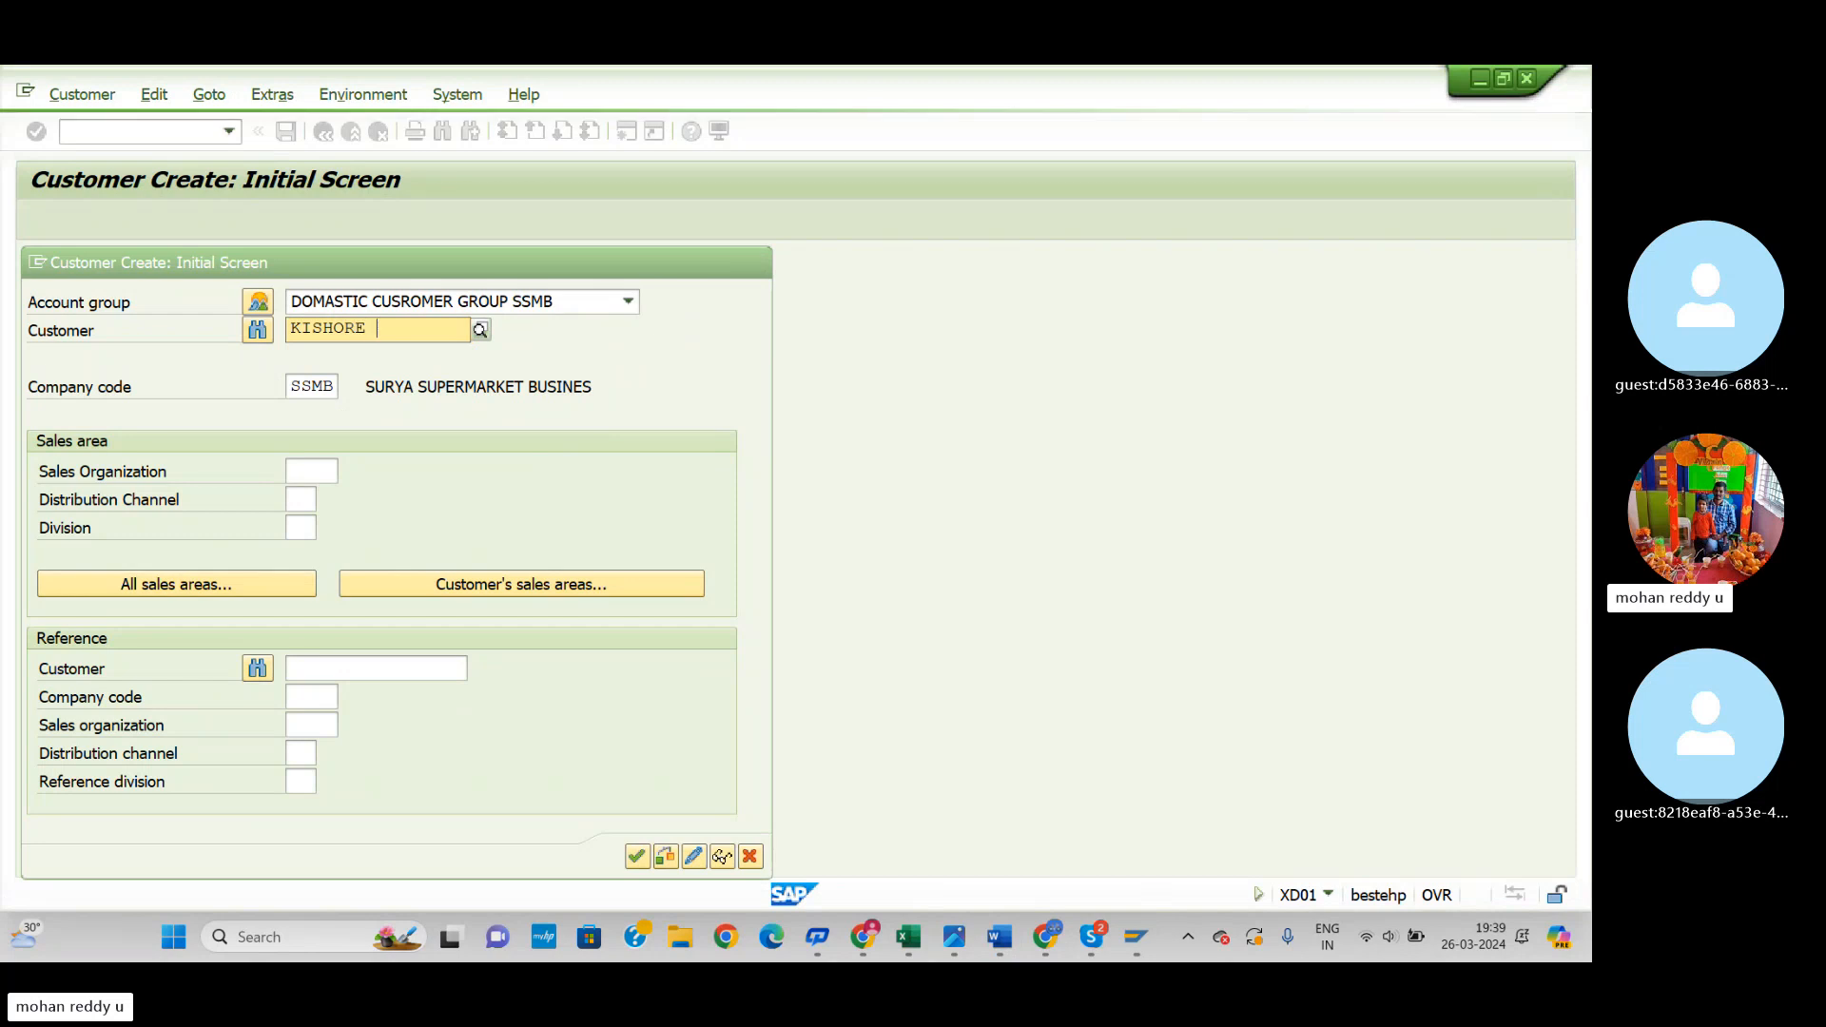
type("HOTEL")
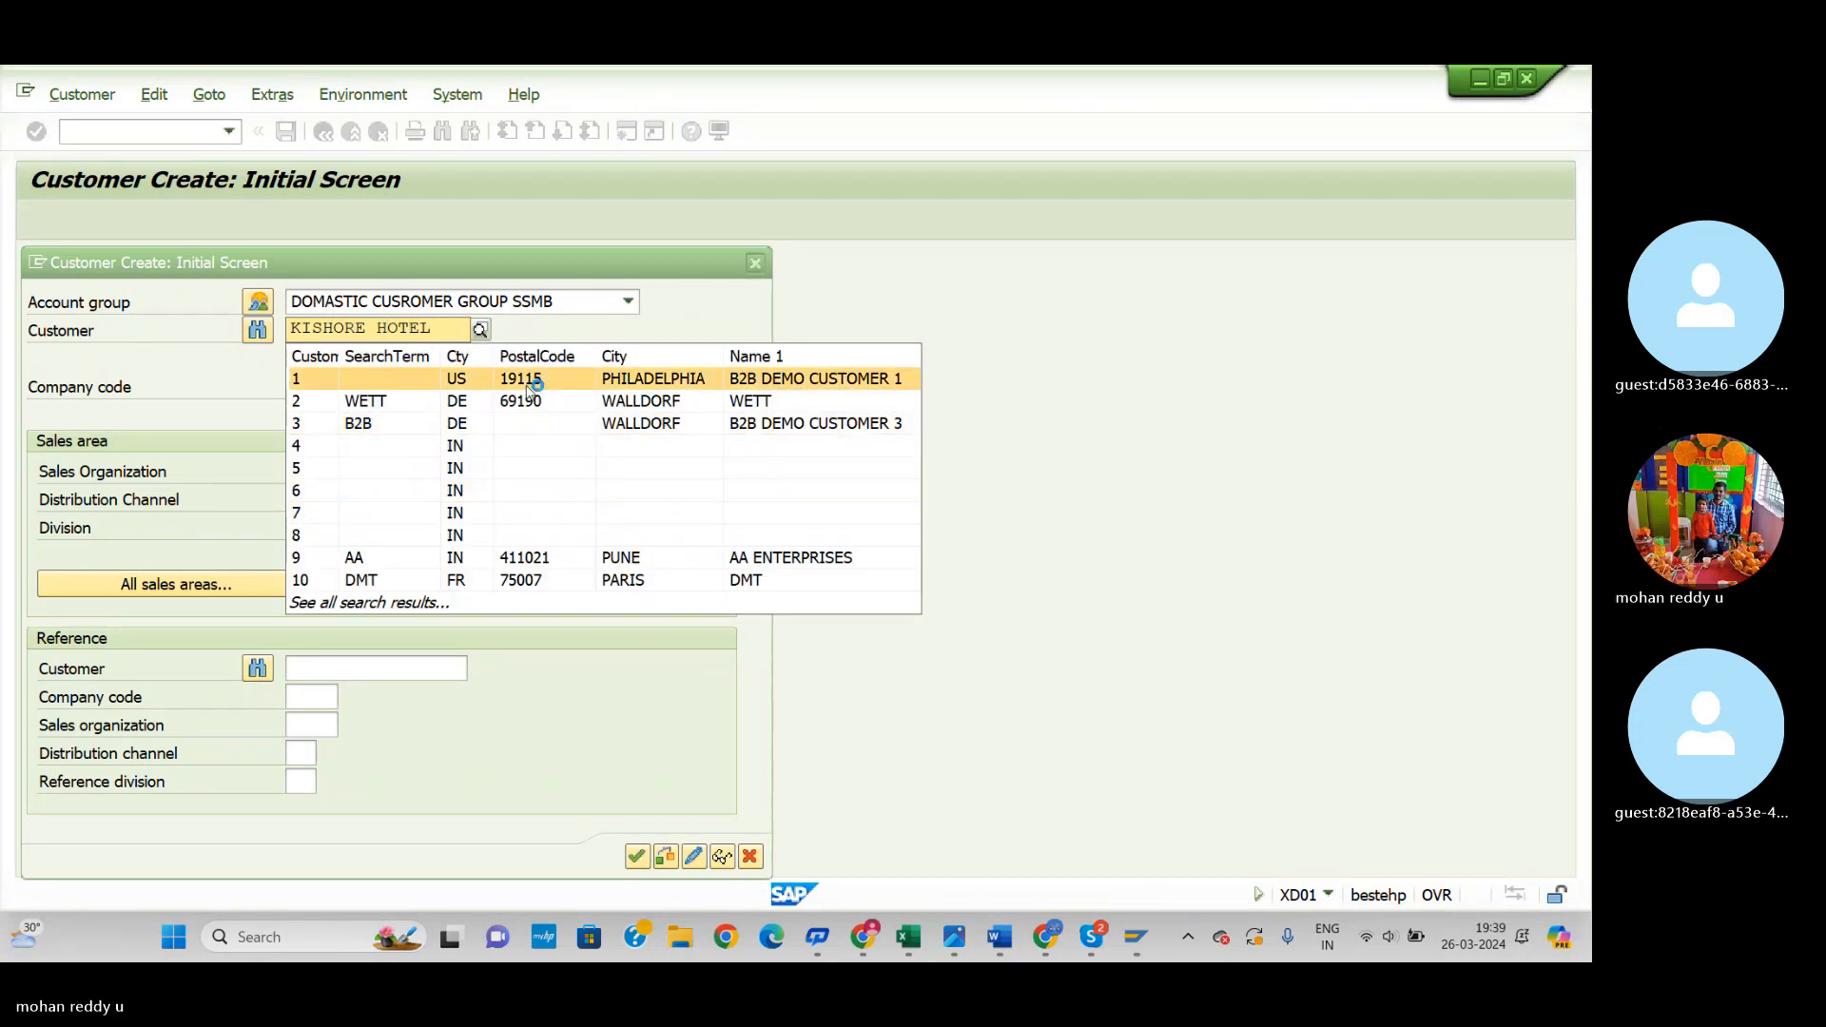
left_click(1064, 427)
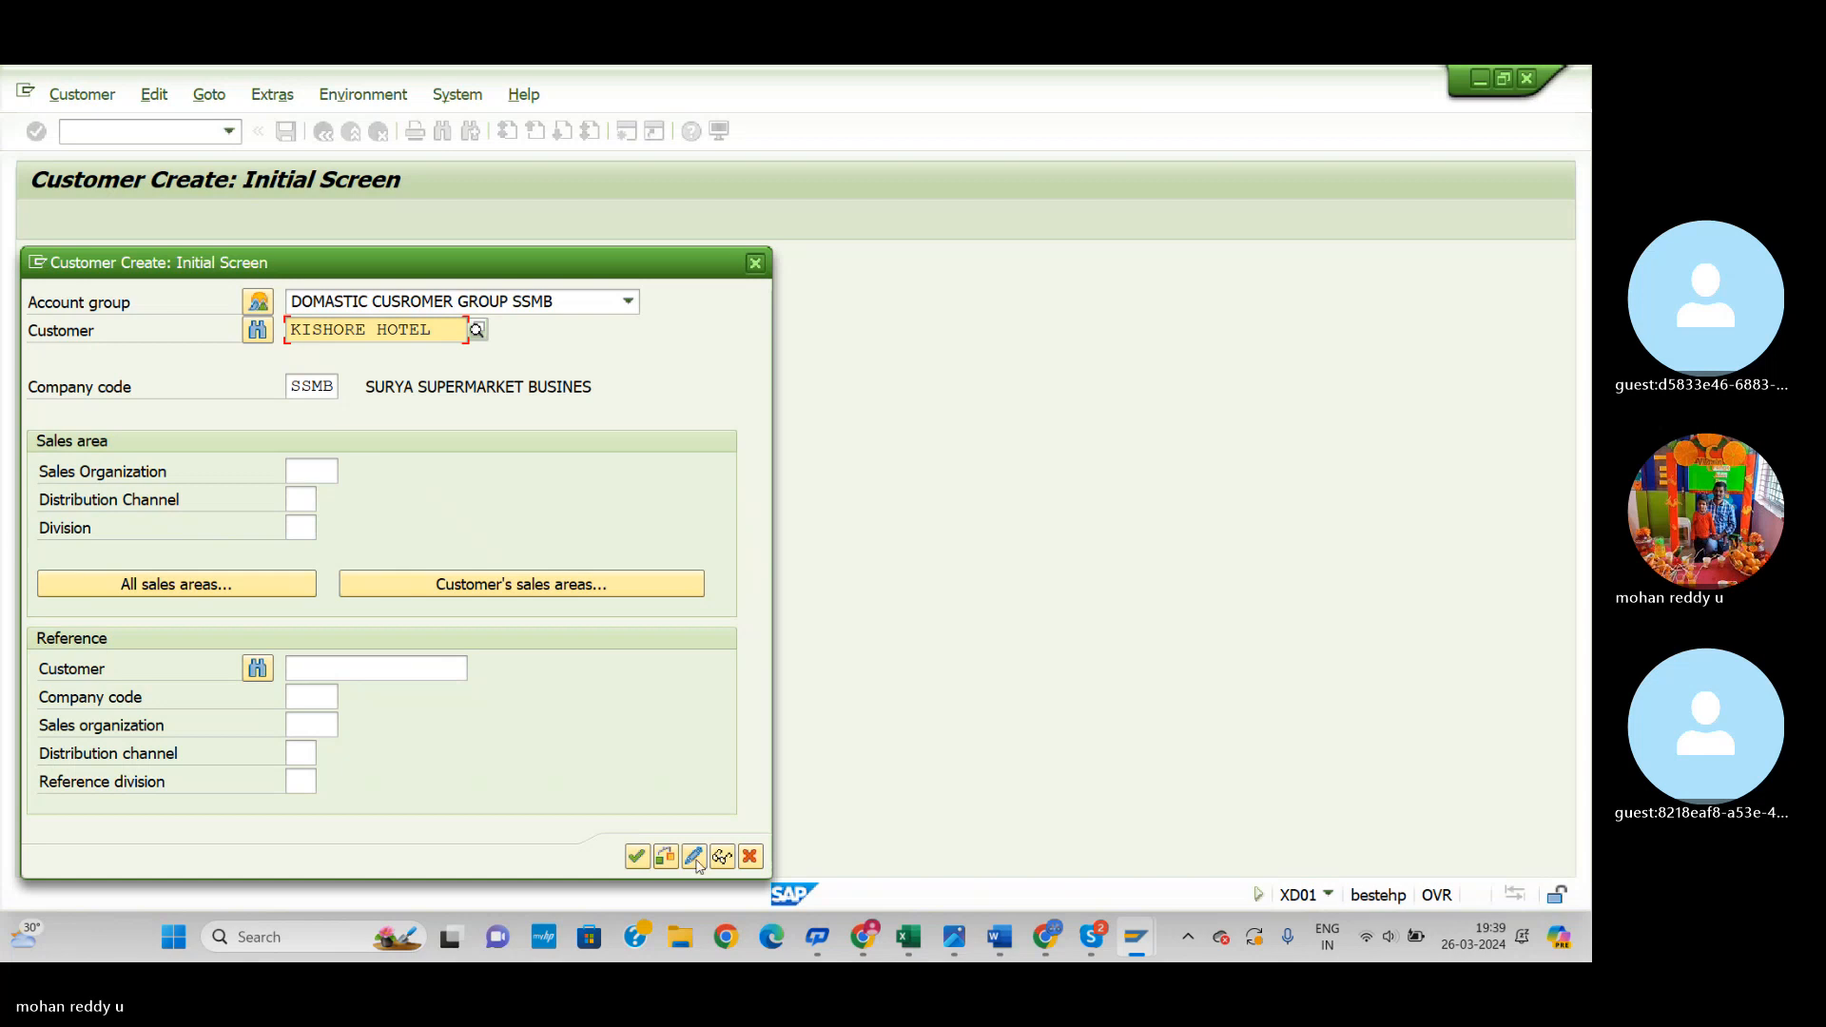
left_click(637, 857)
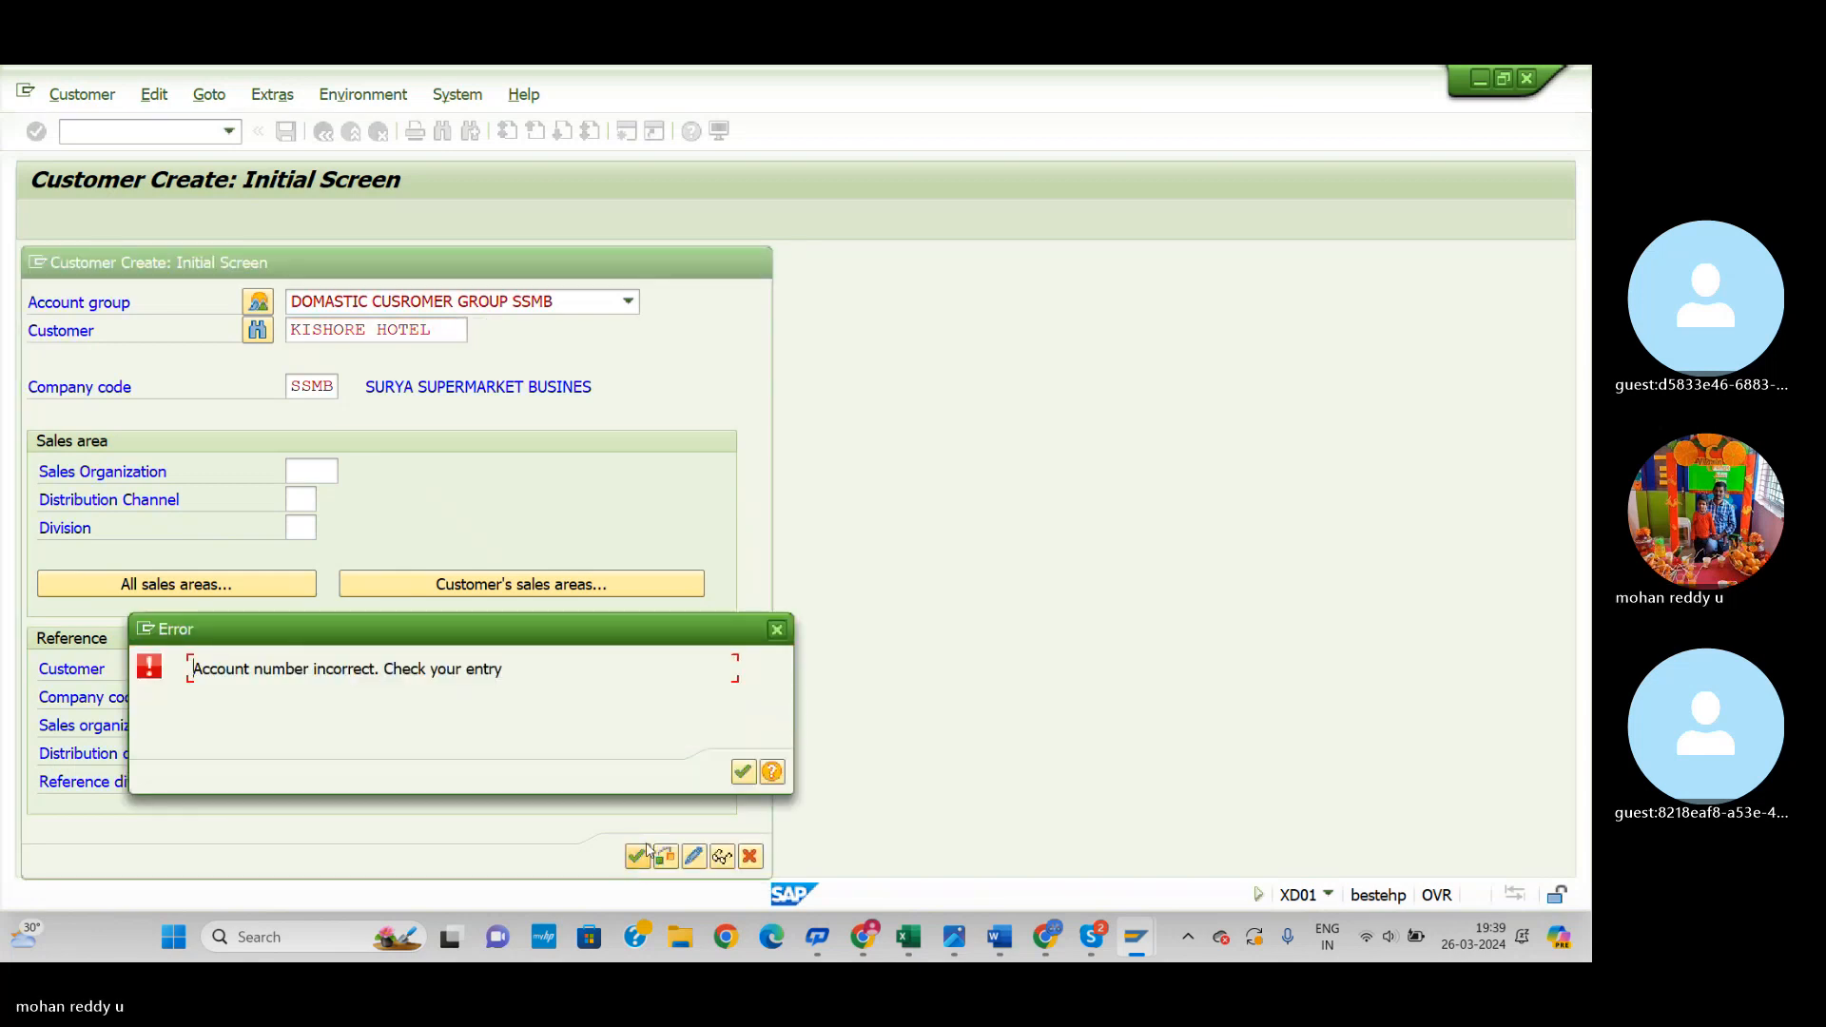
left_click(774, 628)
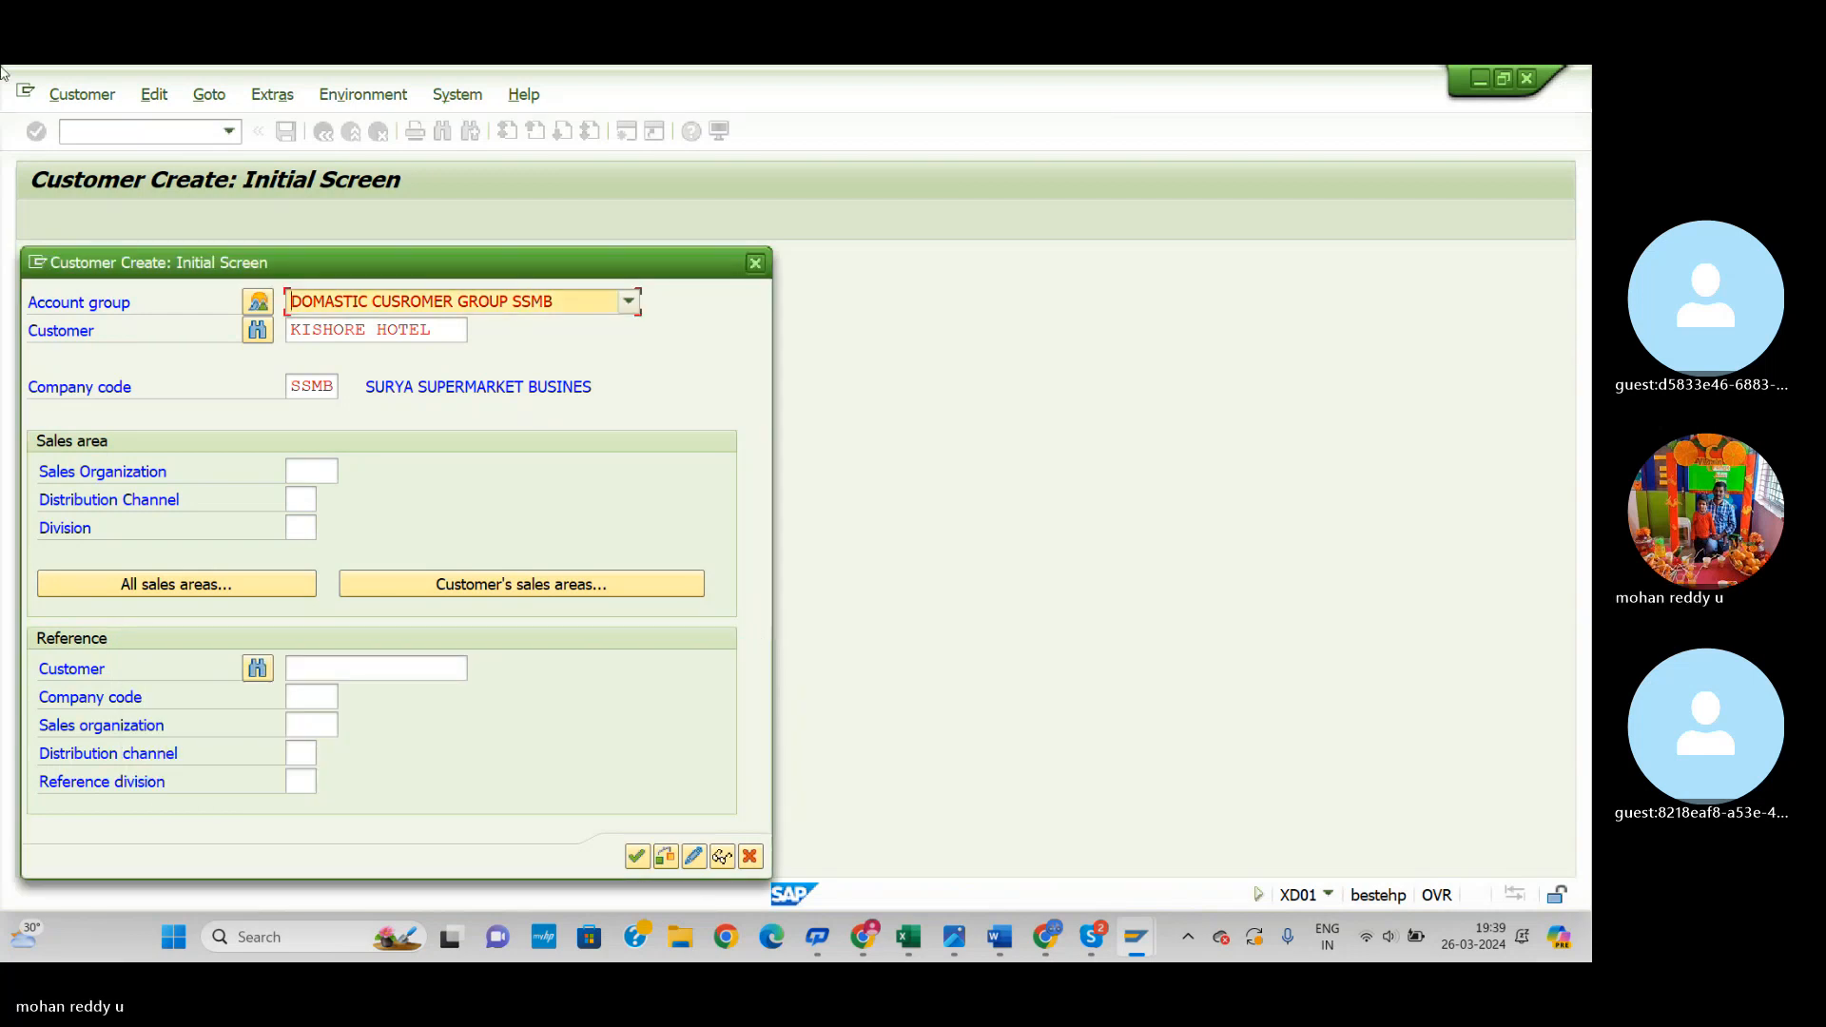
Step: Look through the account groups and their number ranges, and position the list at account group SSDC
left_click(256, 304)
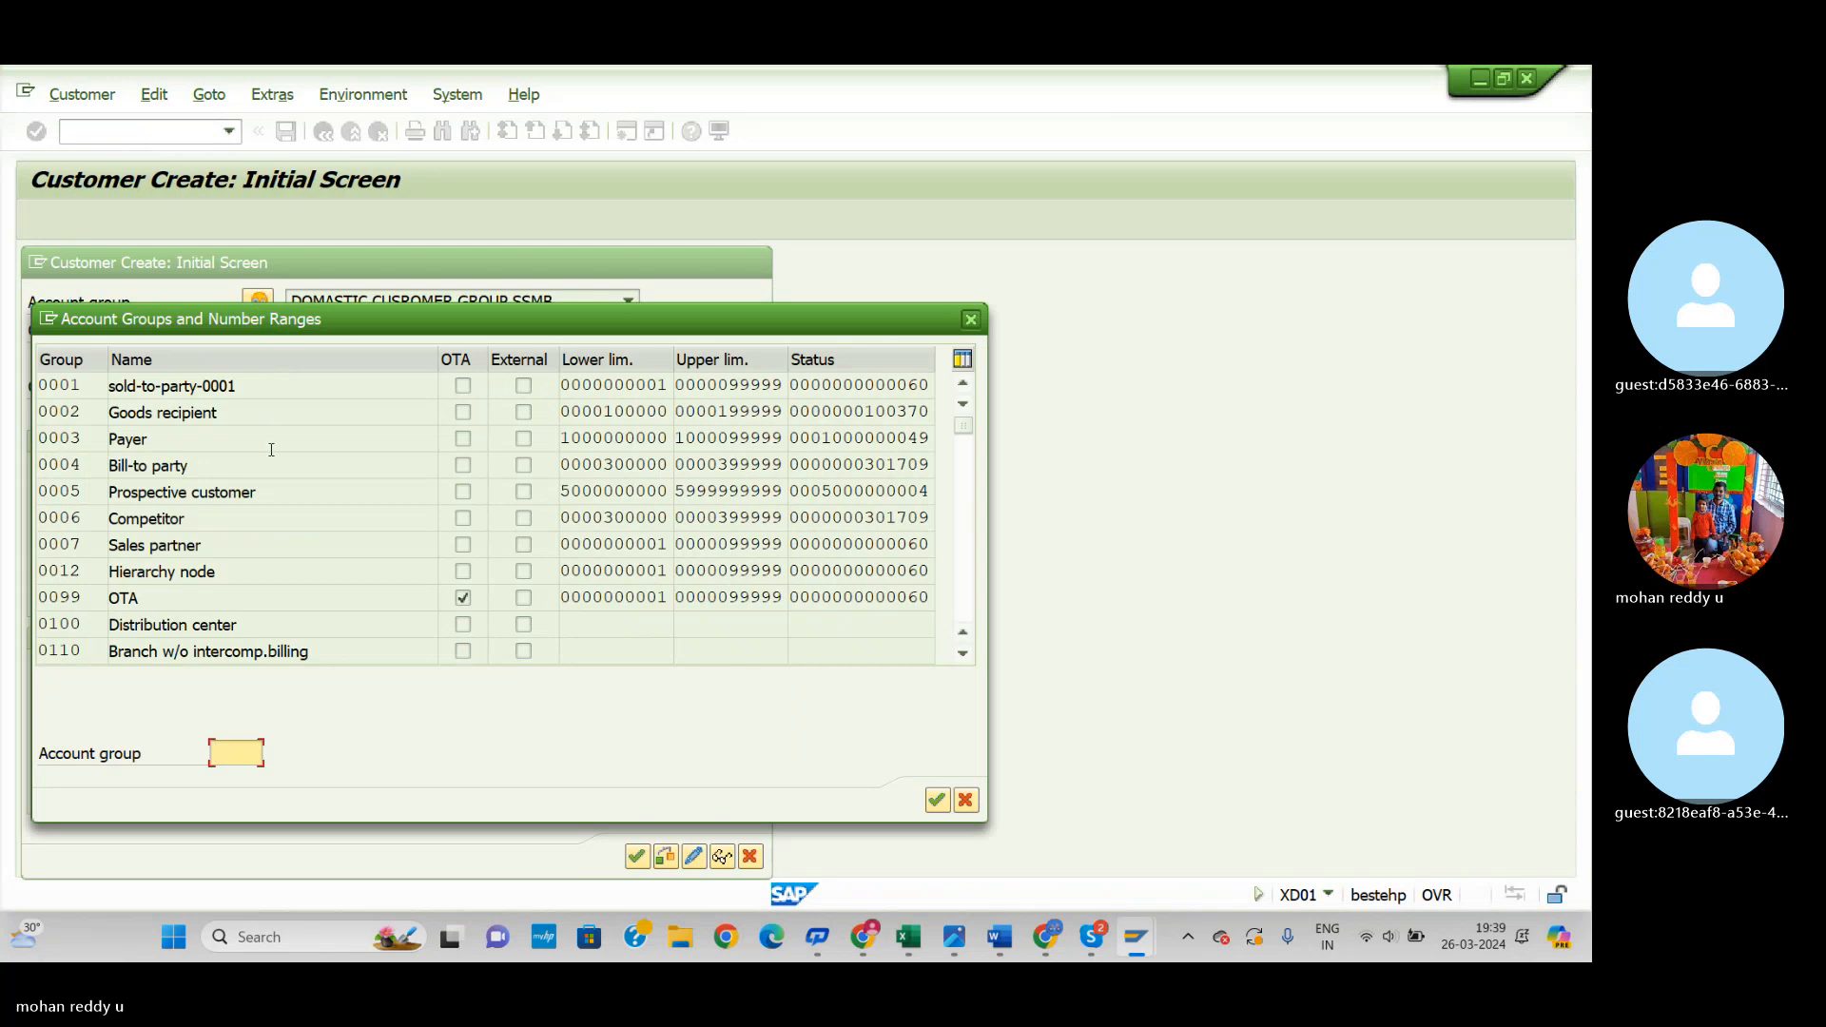
scroll(106, 623, "down", 2)
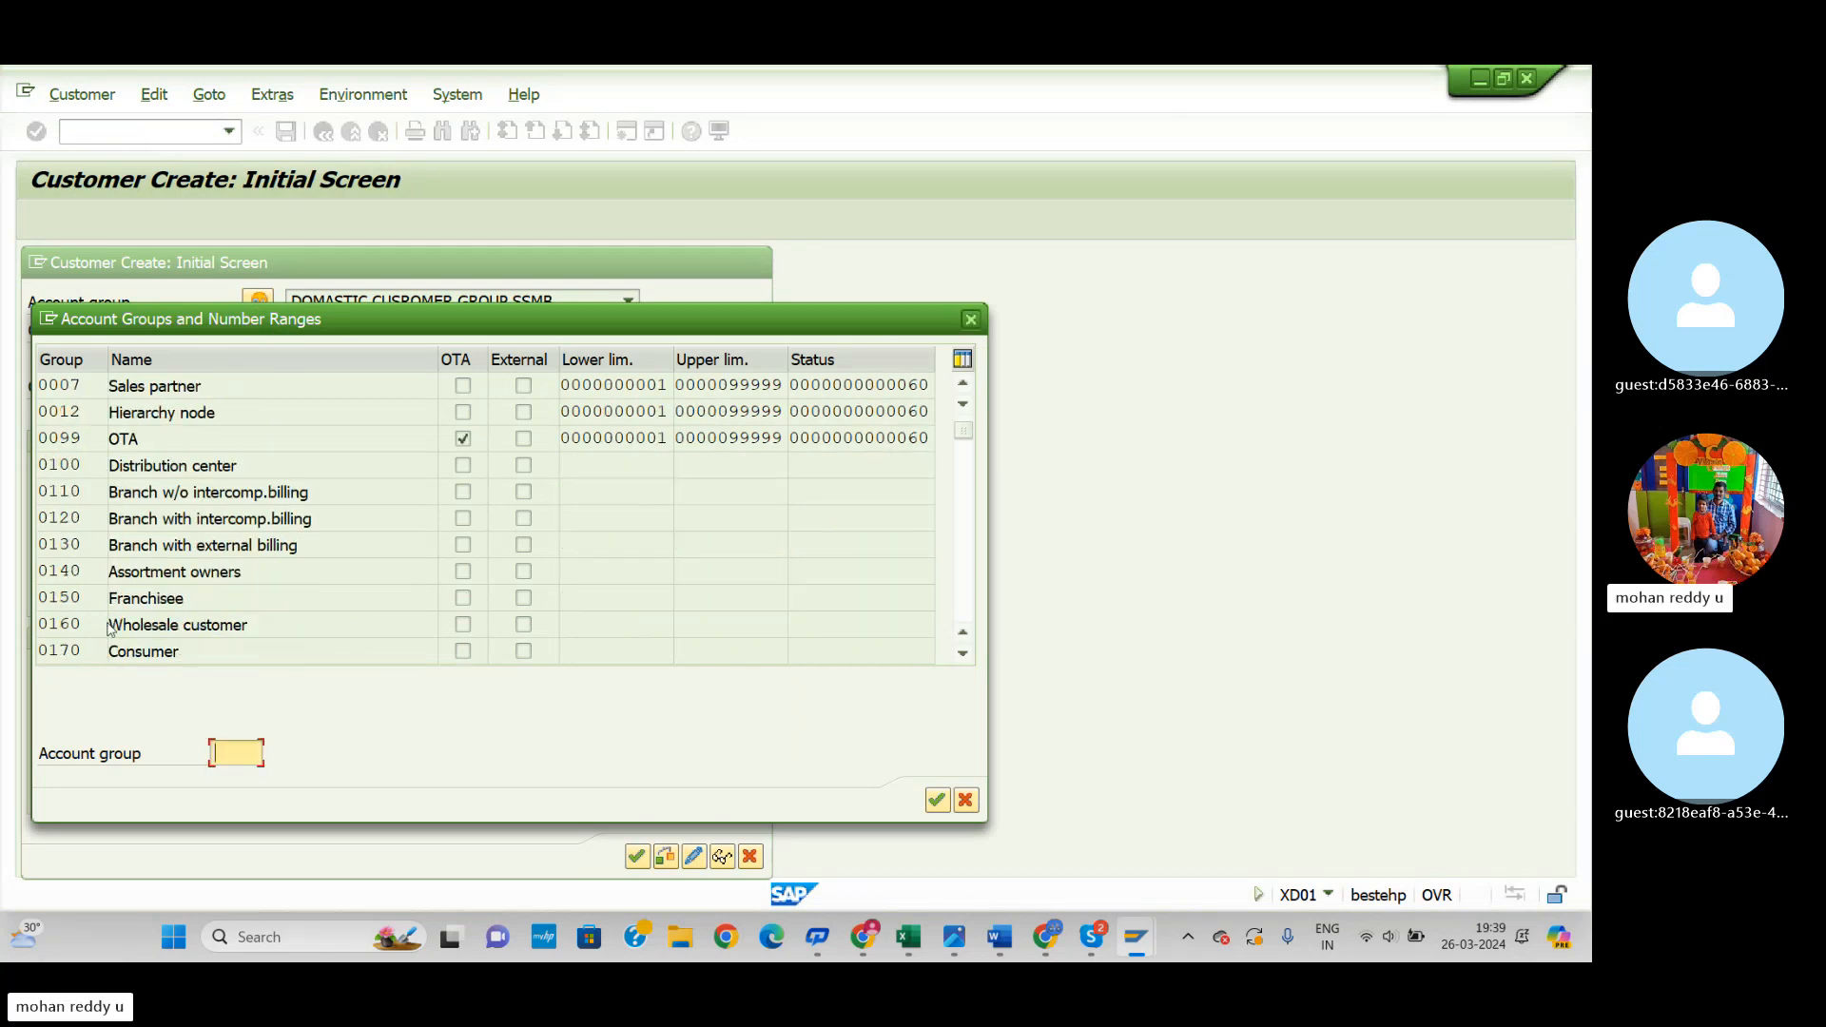
scroll(108, 628, "down", 3)
scroll(140, 581, "up", 3)
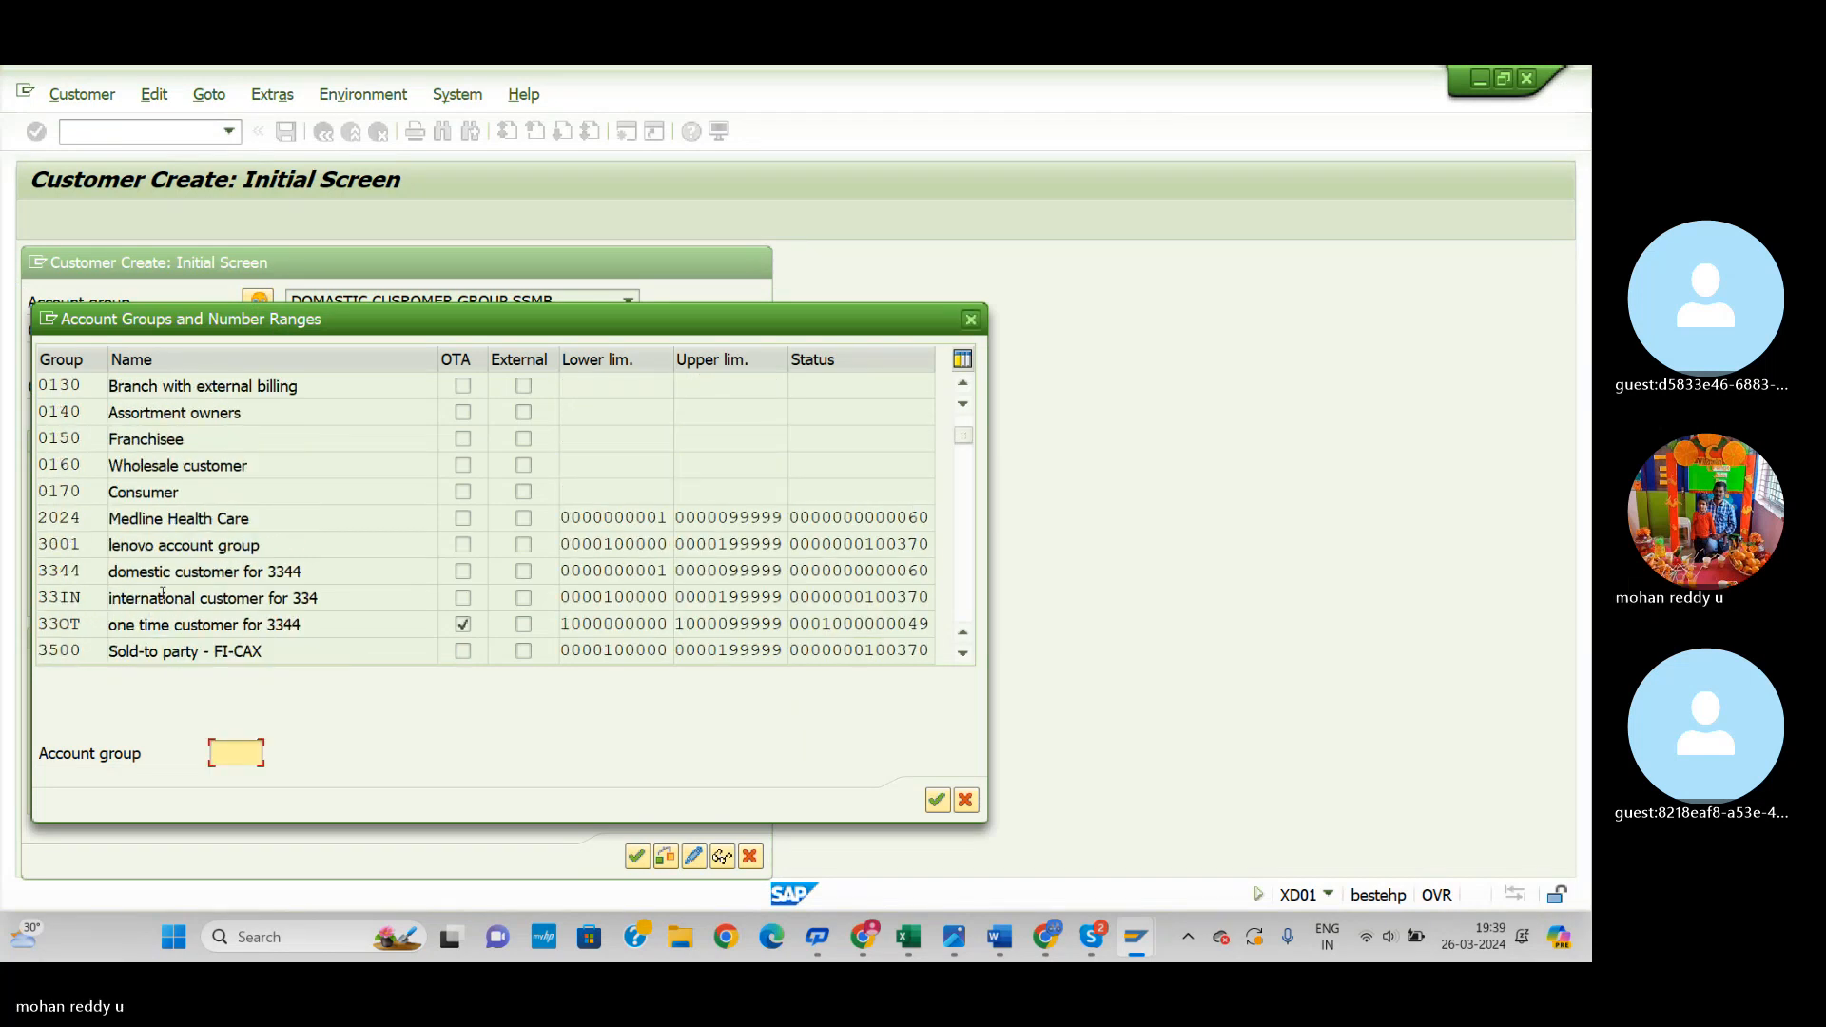
scroll(162, 593, "up", 2)
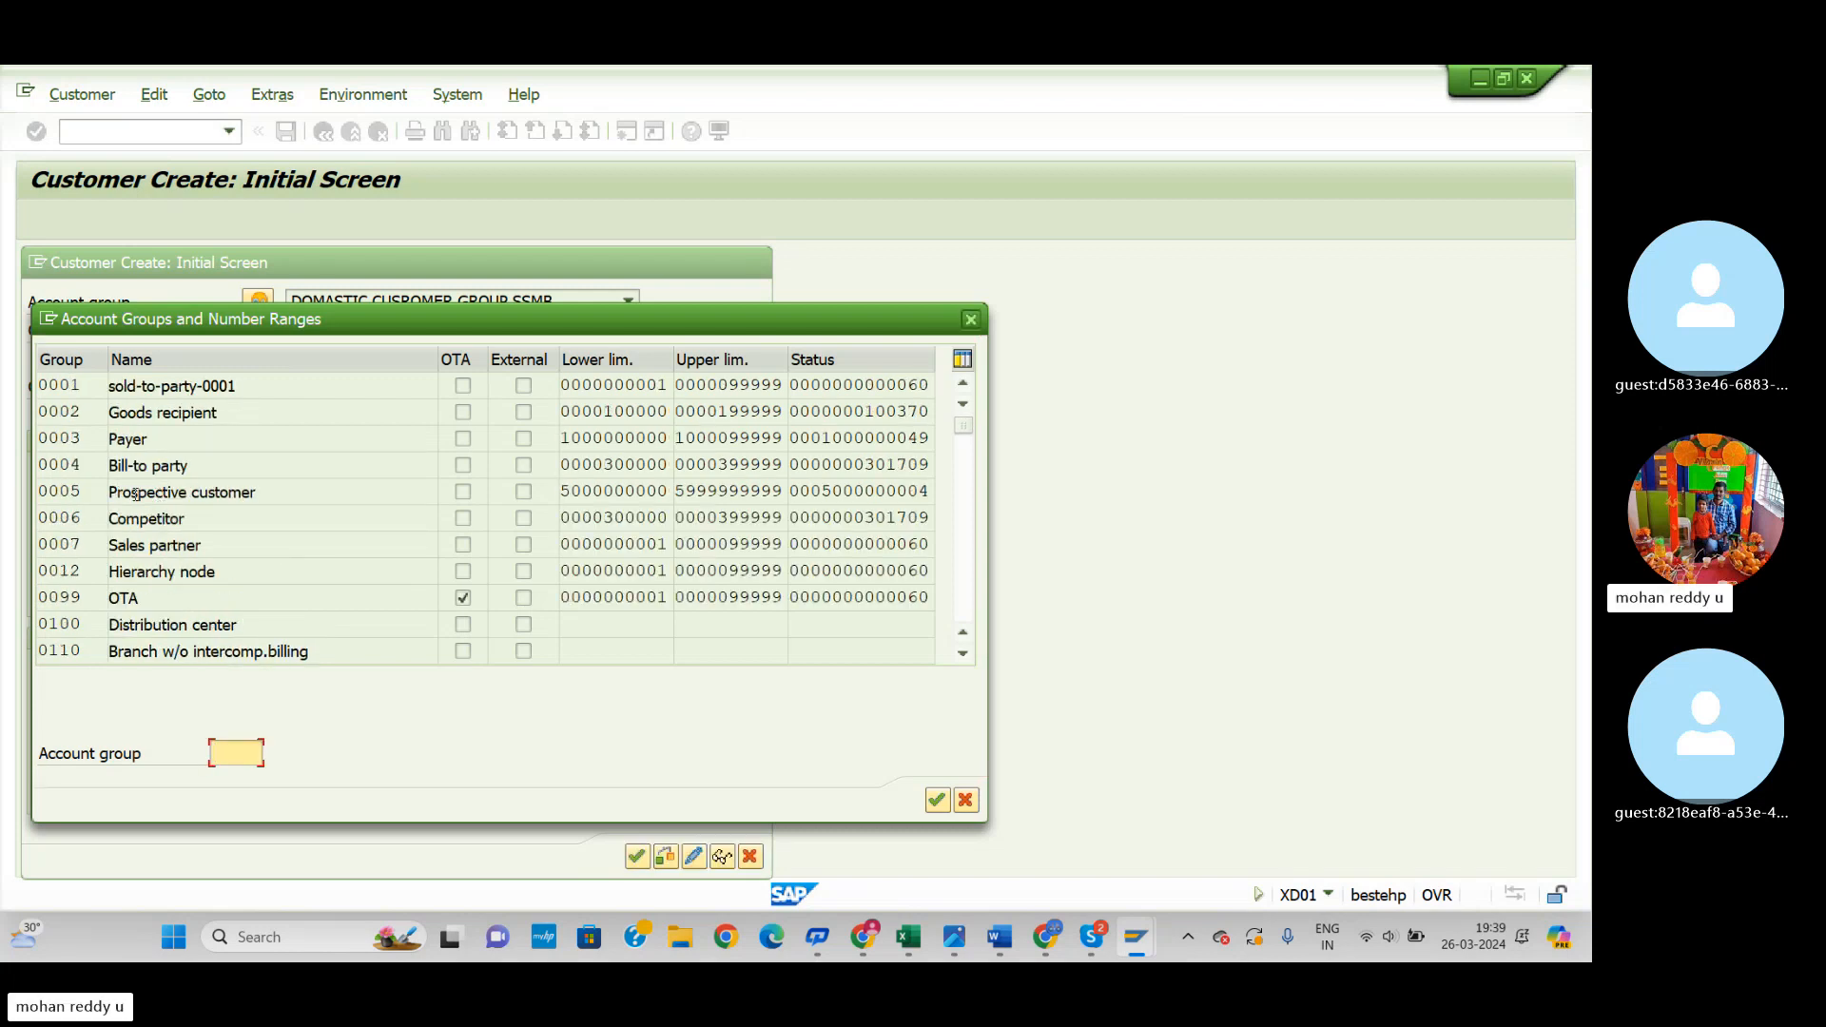
scroll(171, 509, "down", 2)
scroll(186, 526, "down", 2)
scroll(187, 526, "down", 2)
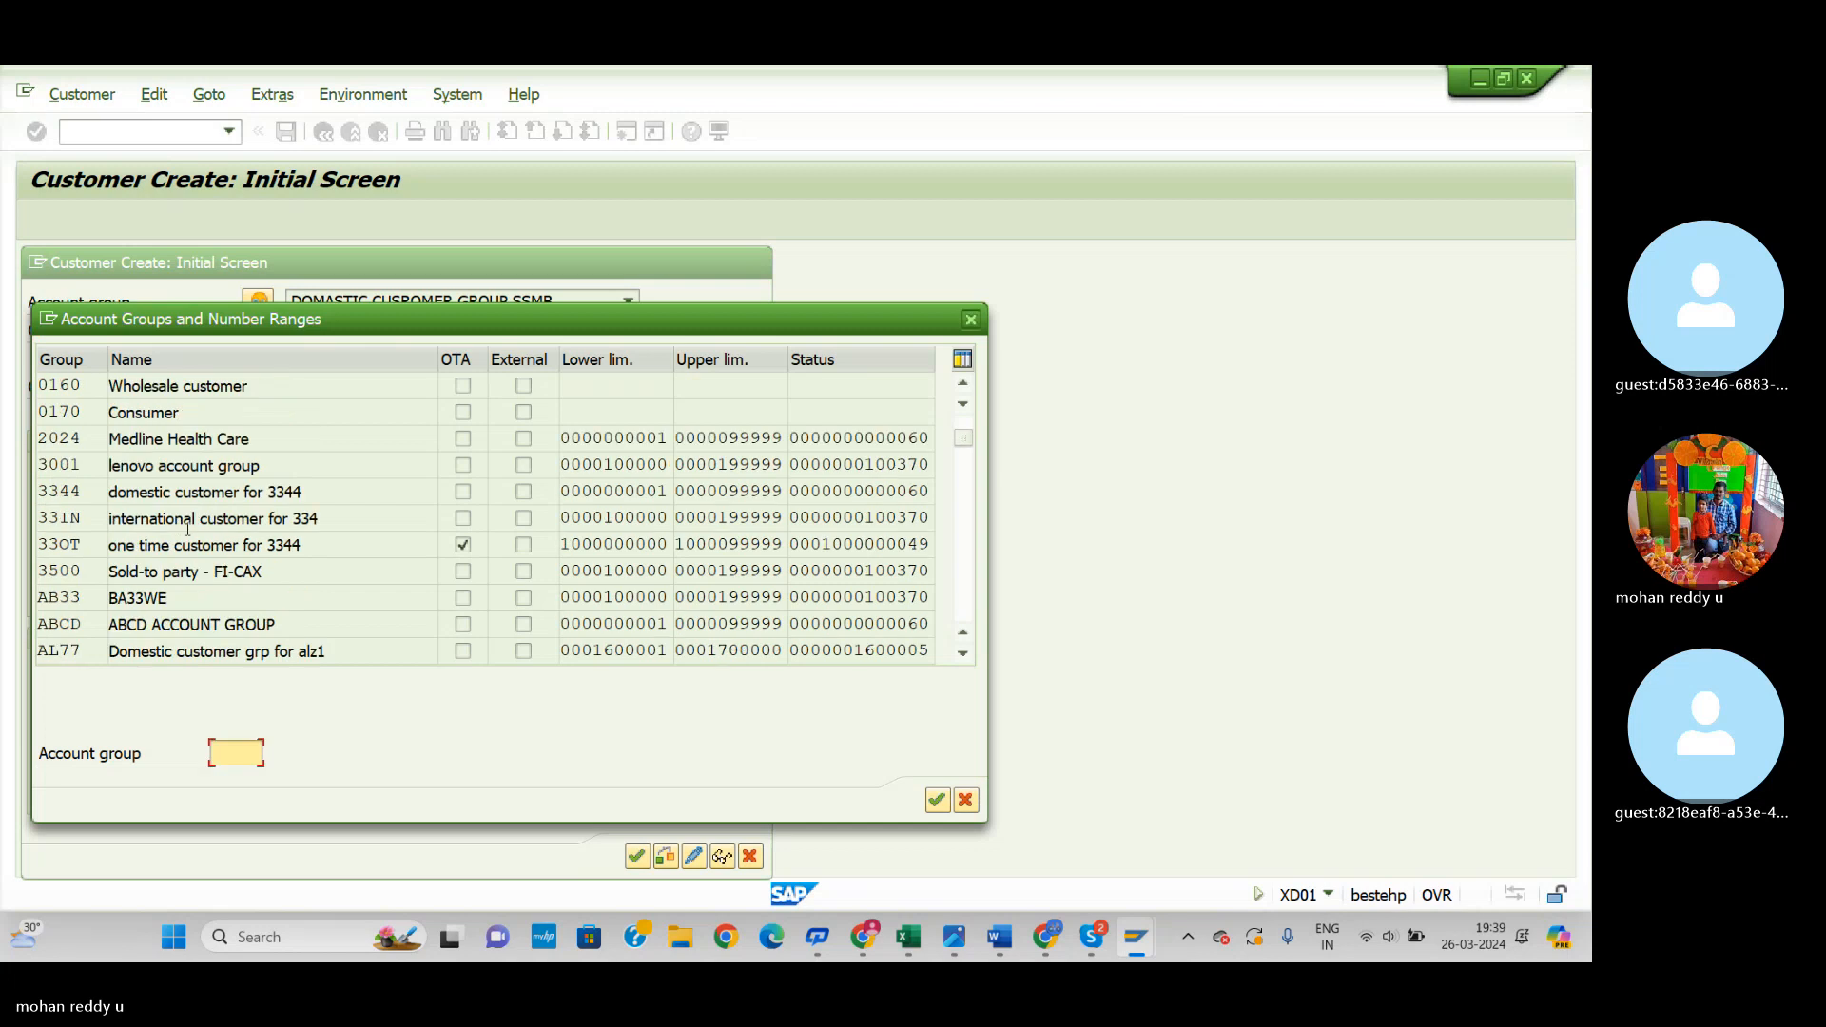
scroll(187, 526, "down", 1)
scroll(188, 526, "down", 7)
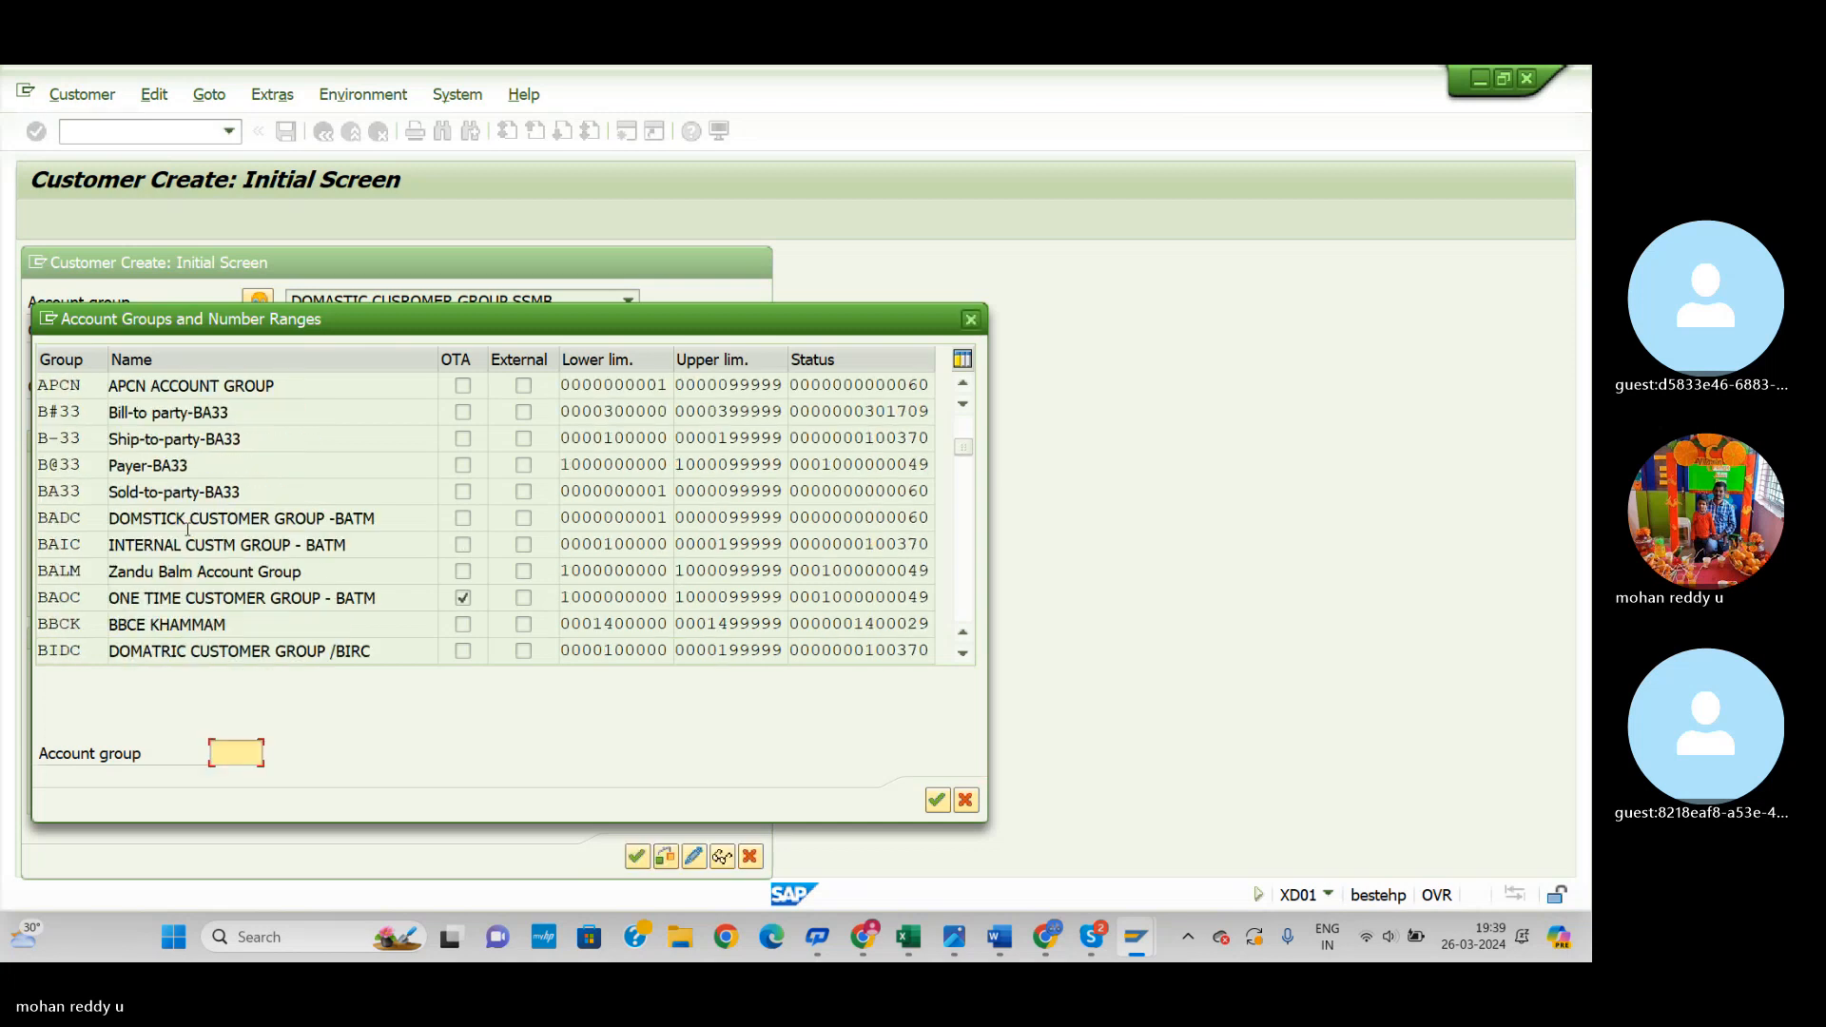
scroll(188, 529, "down", 3)
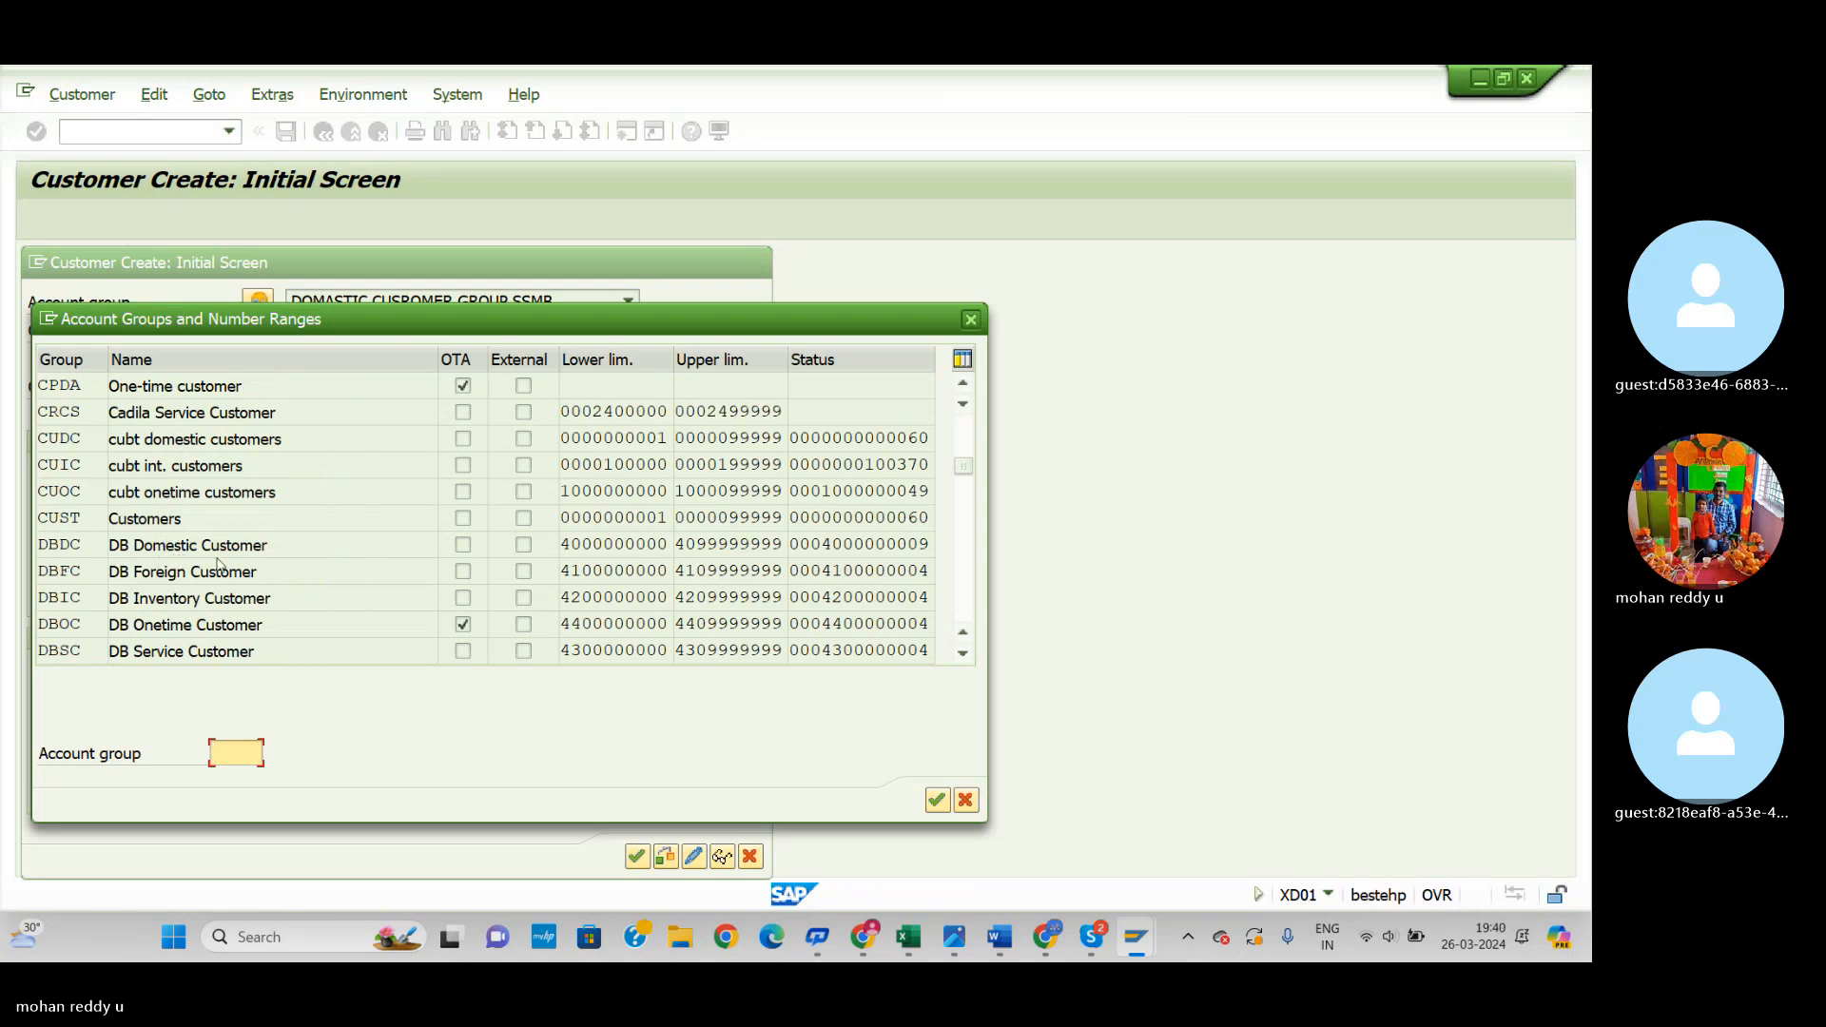
scroll(220, 565, "up", 1)
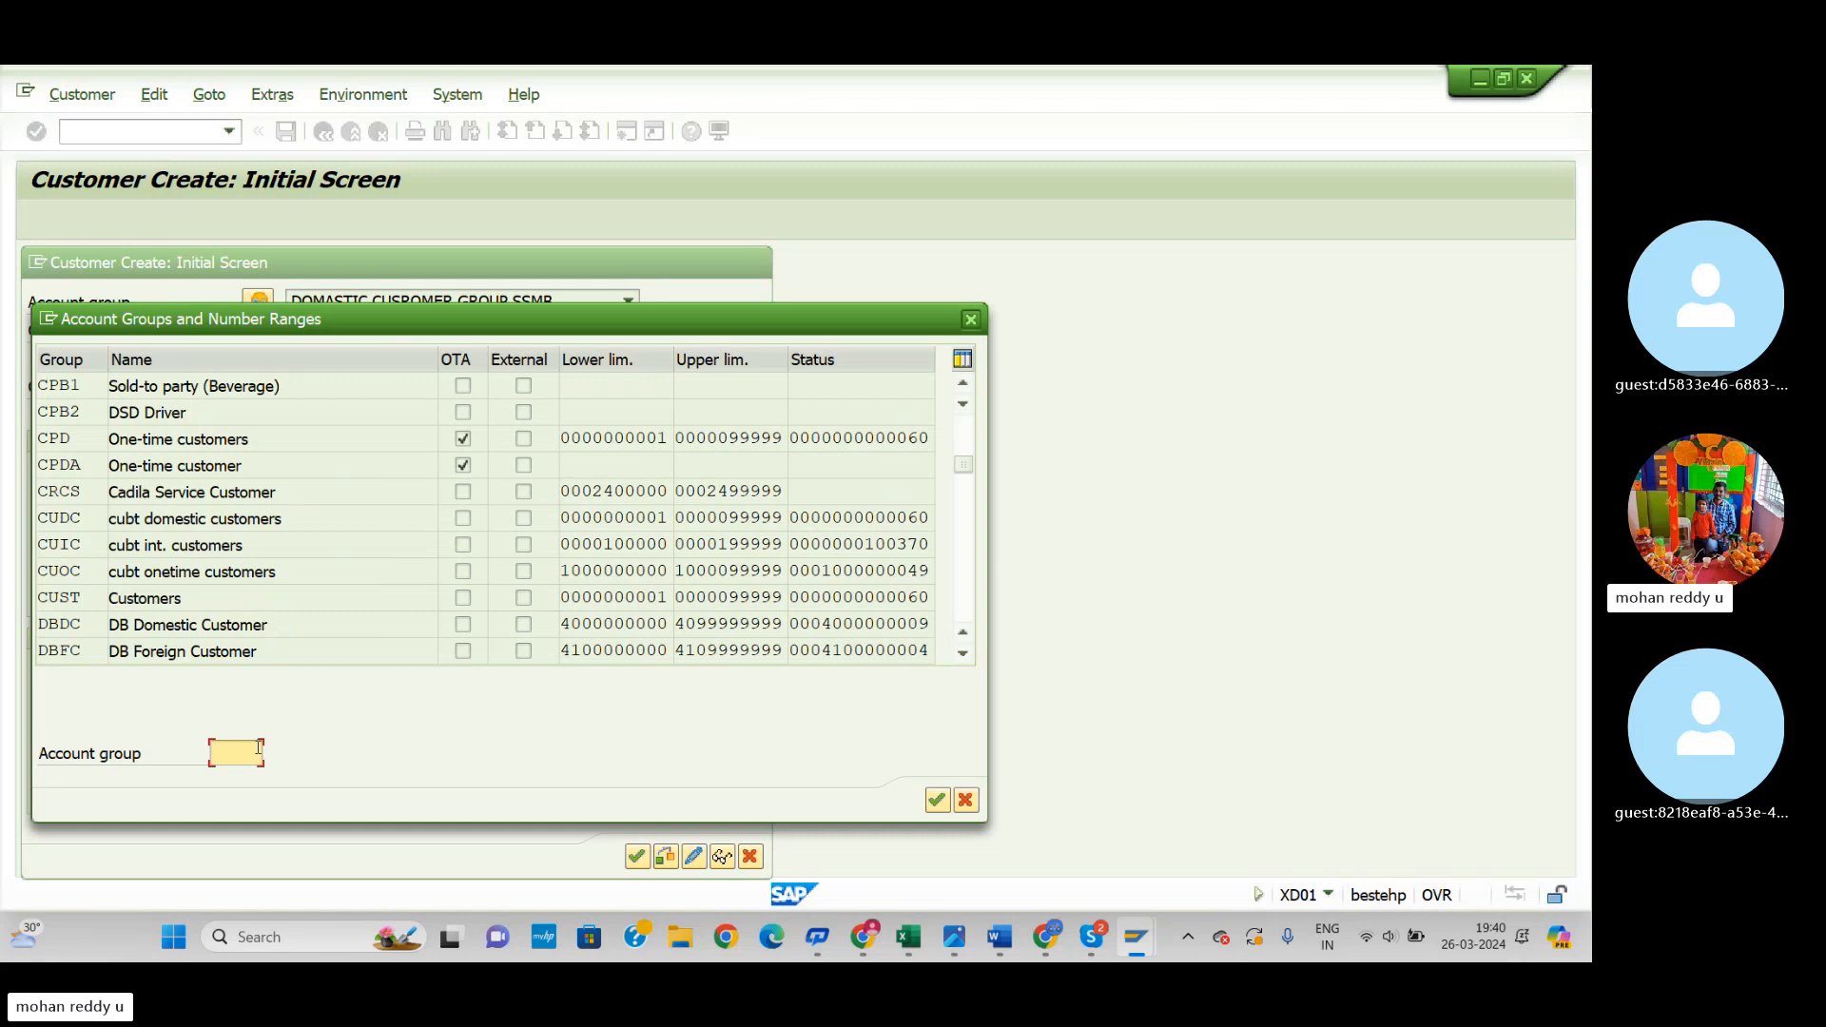
type("SSDC")
left_click(932, 802)
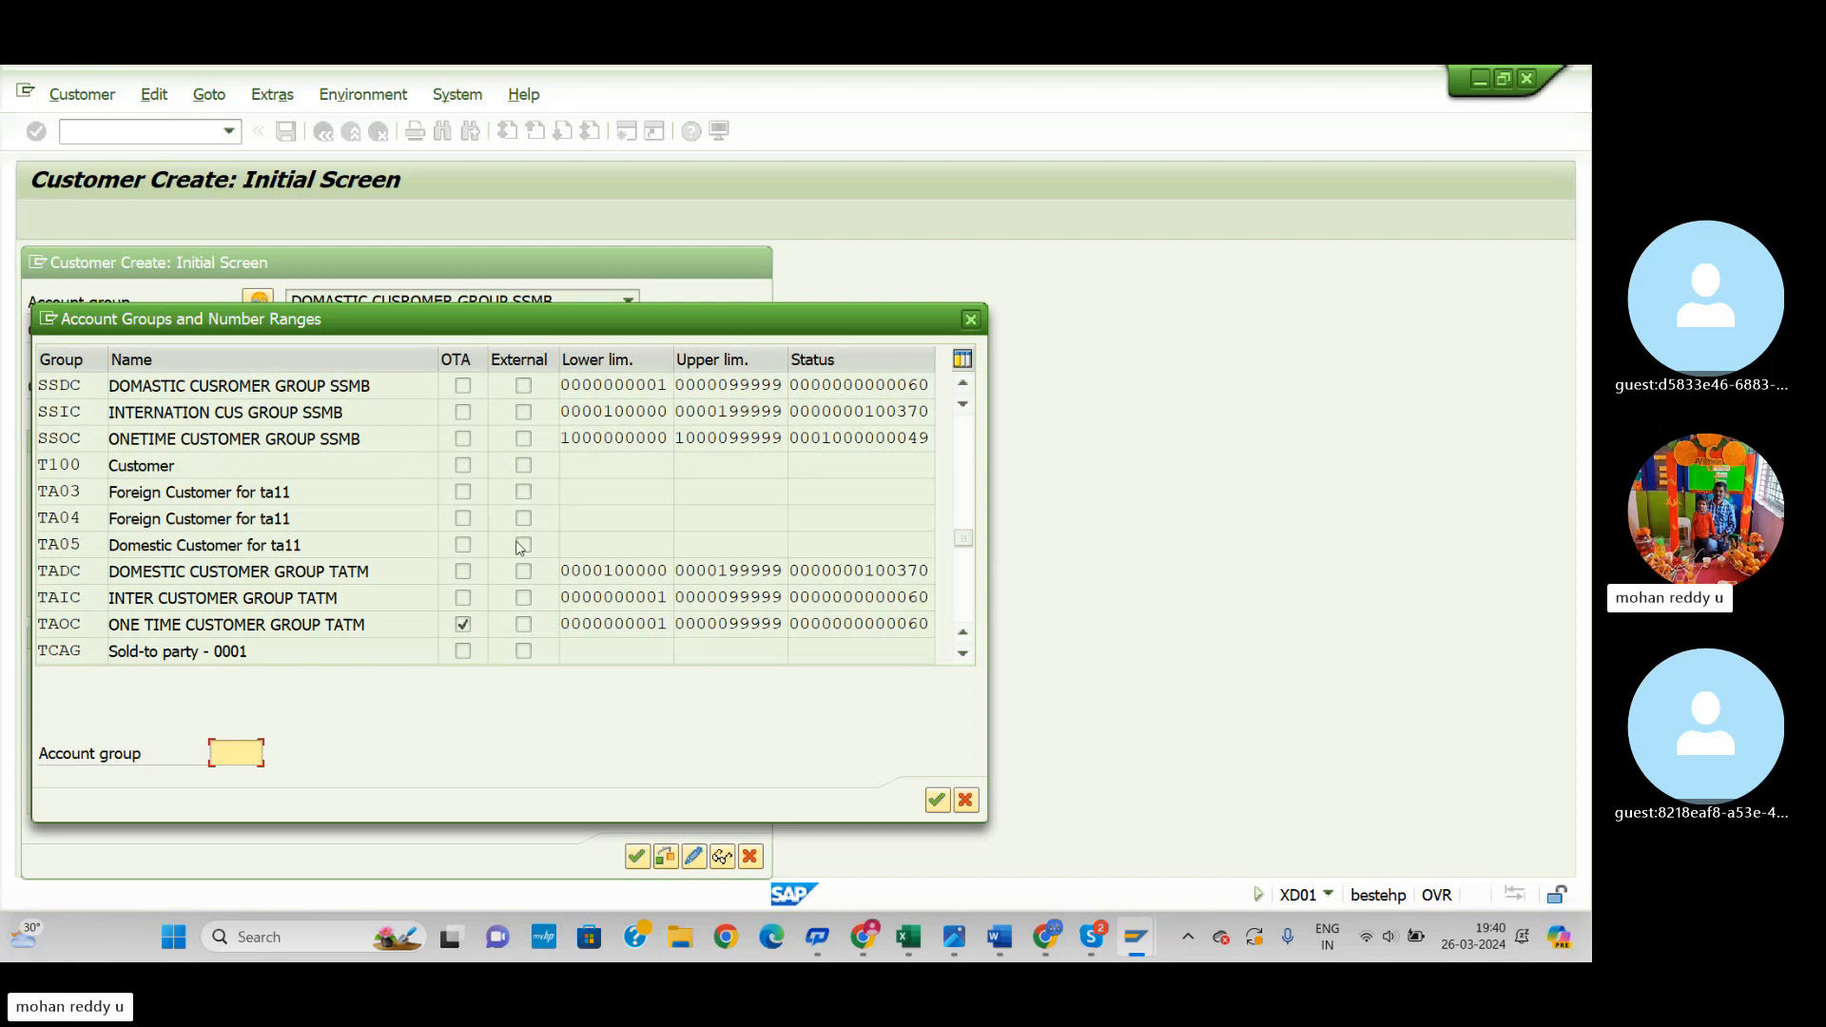
Step: Try to adopt an account group from the number range list, and close the list
left_click(937, 799)
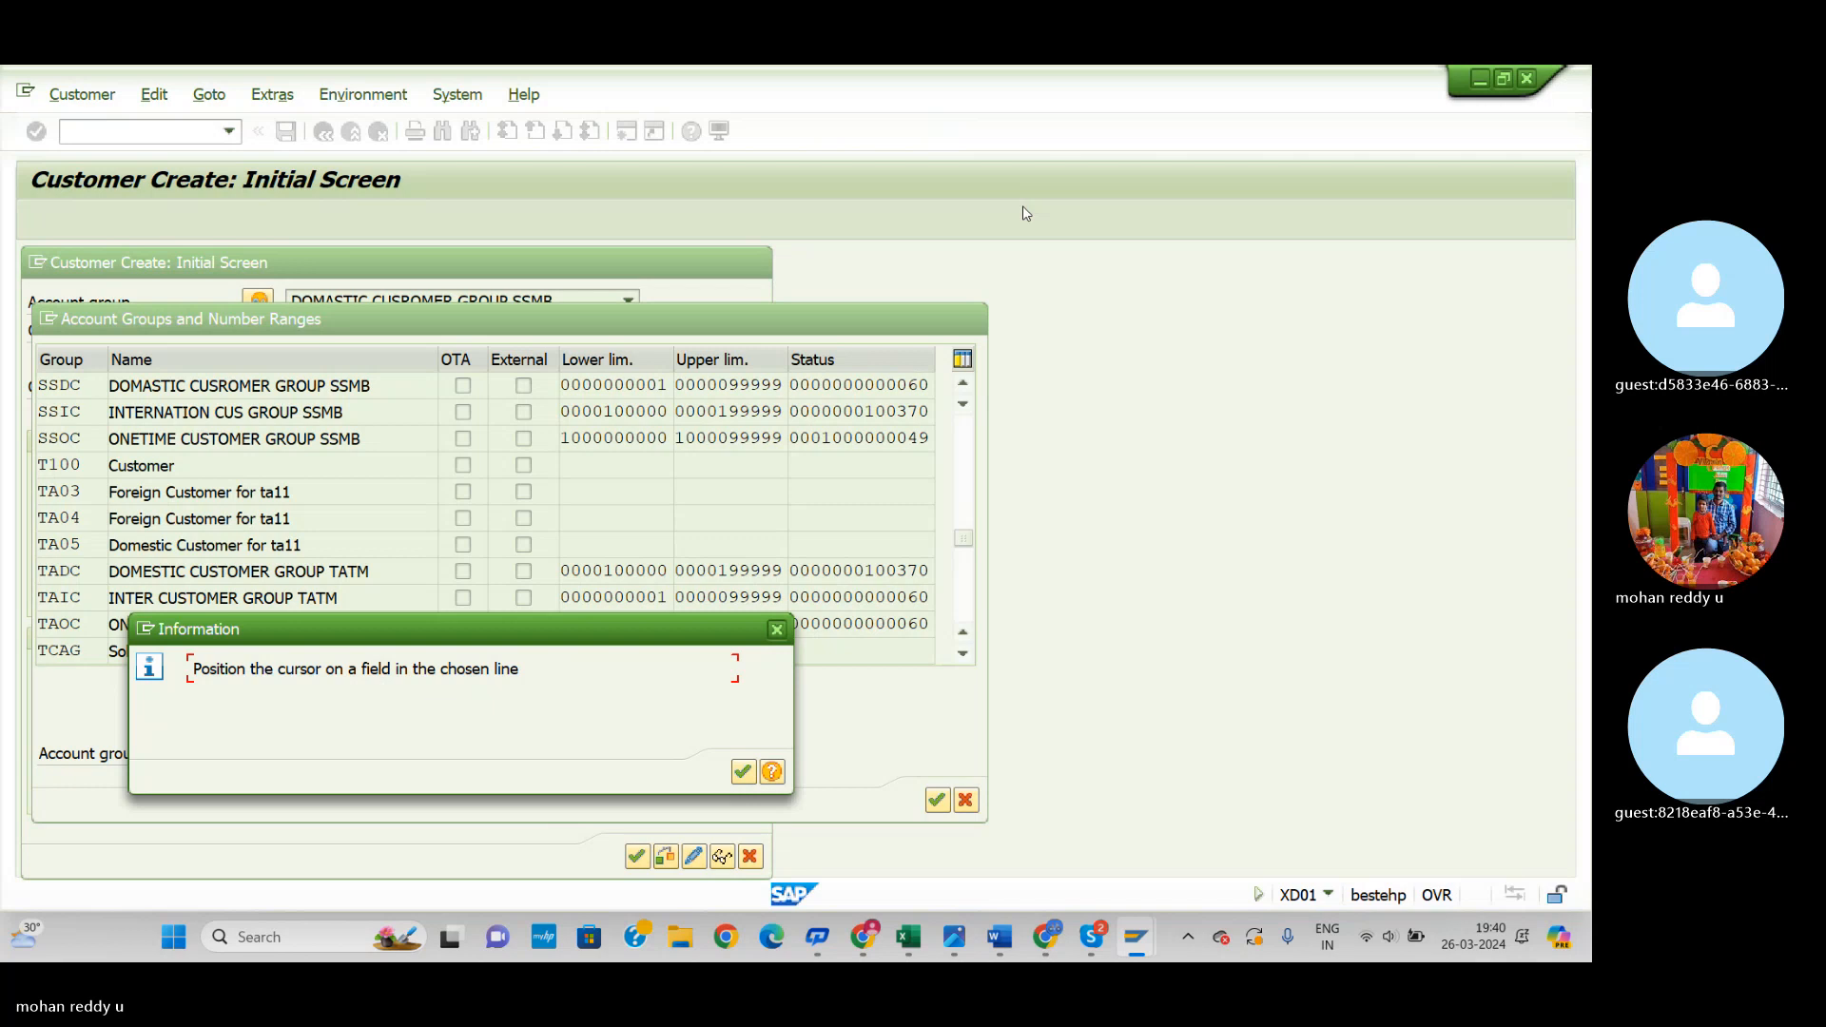
left_click(777, 630)
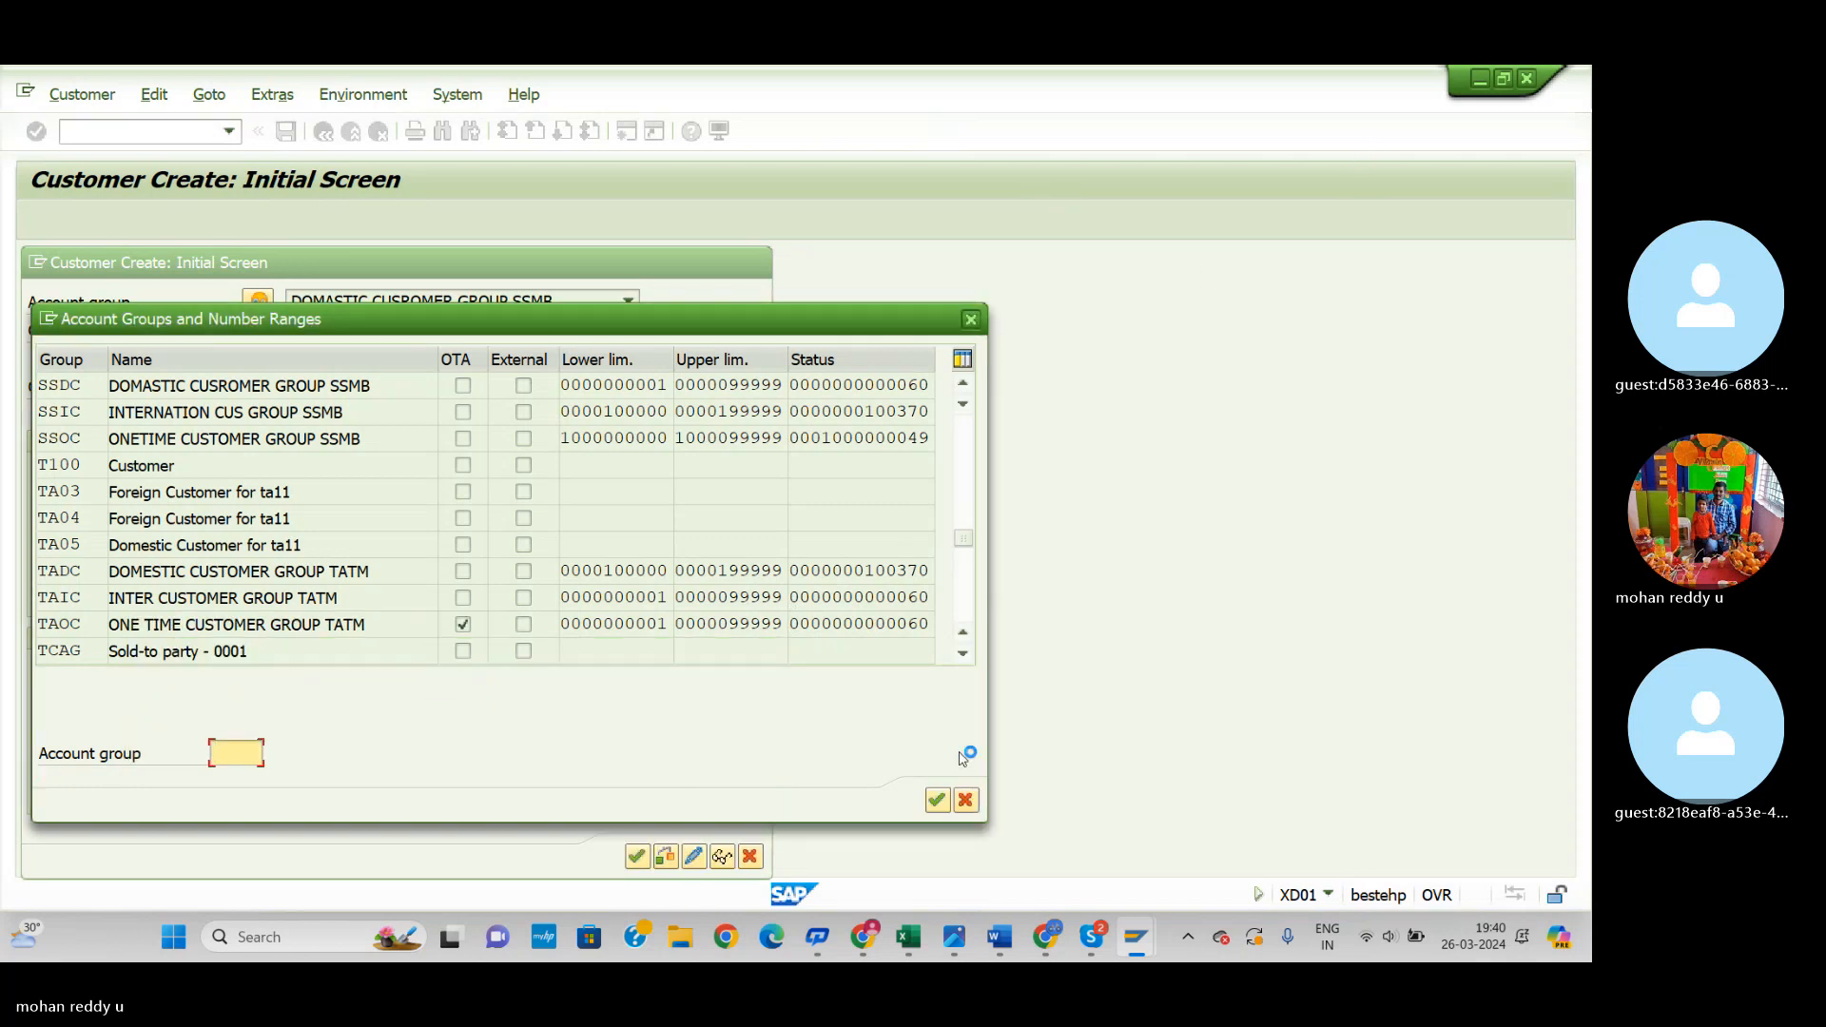
left_click(936, 800)
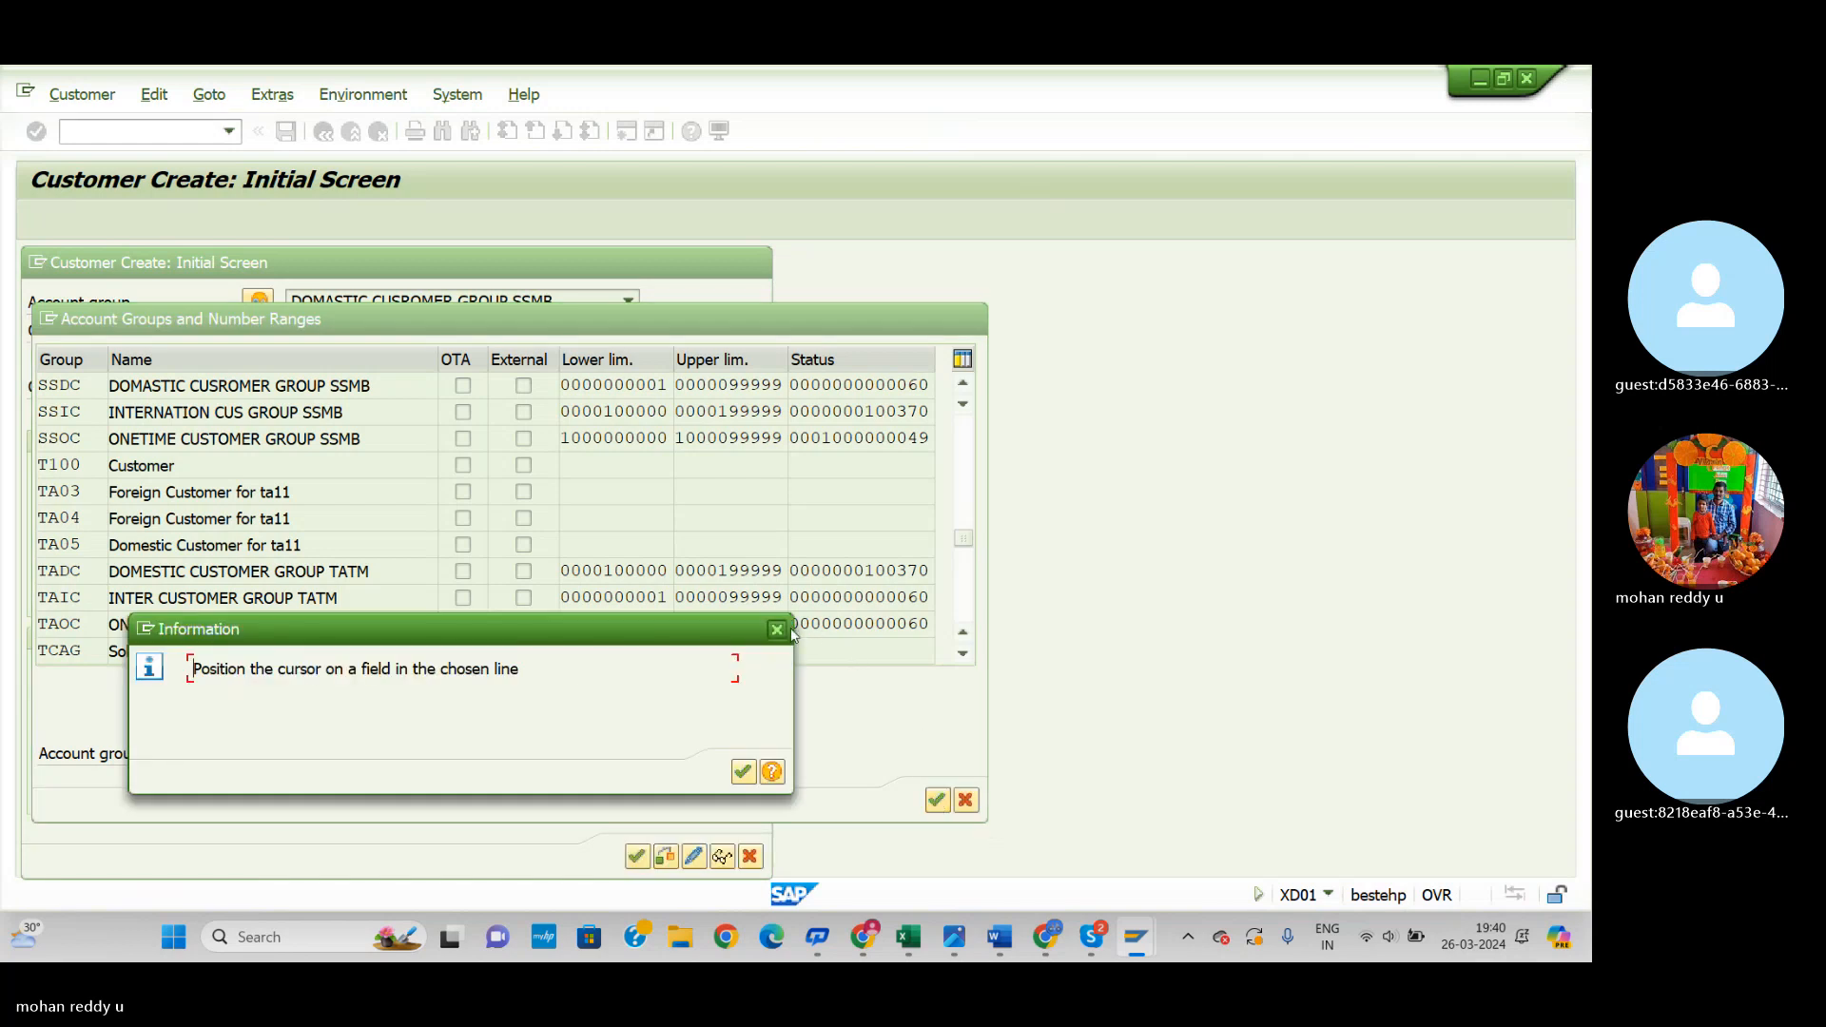
left_click(780, 630)
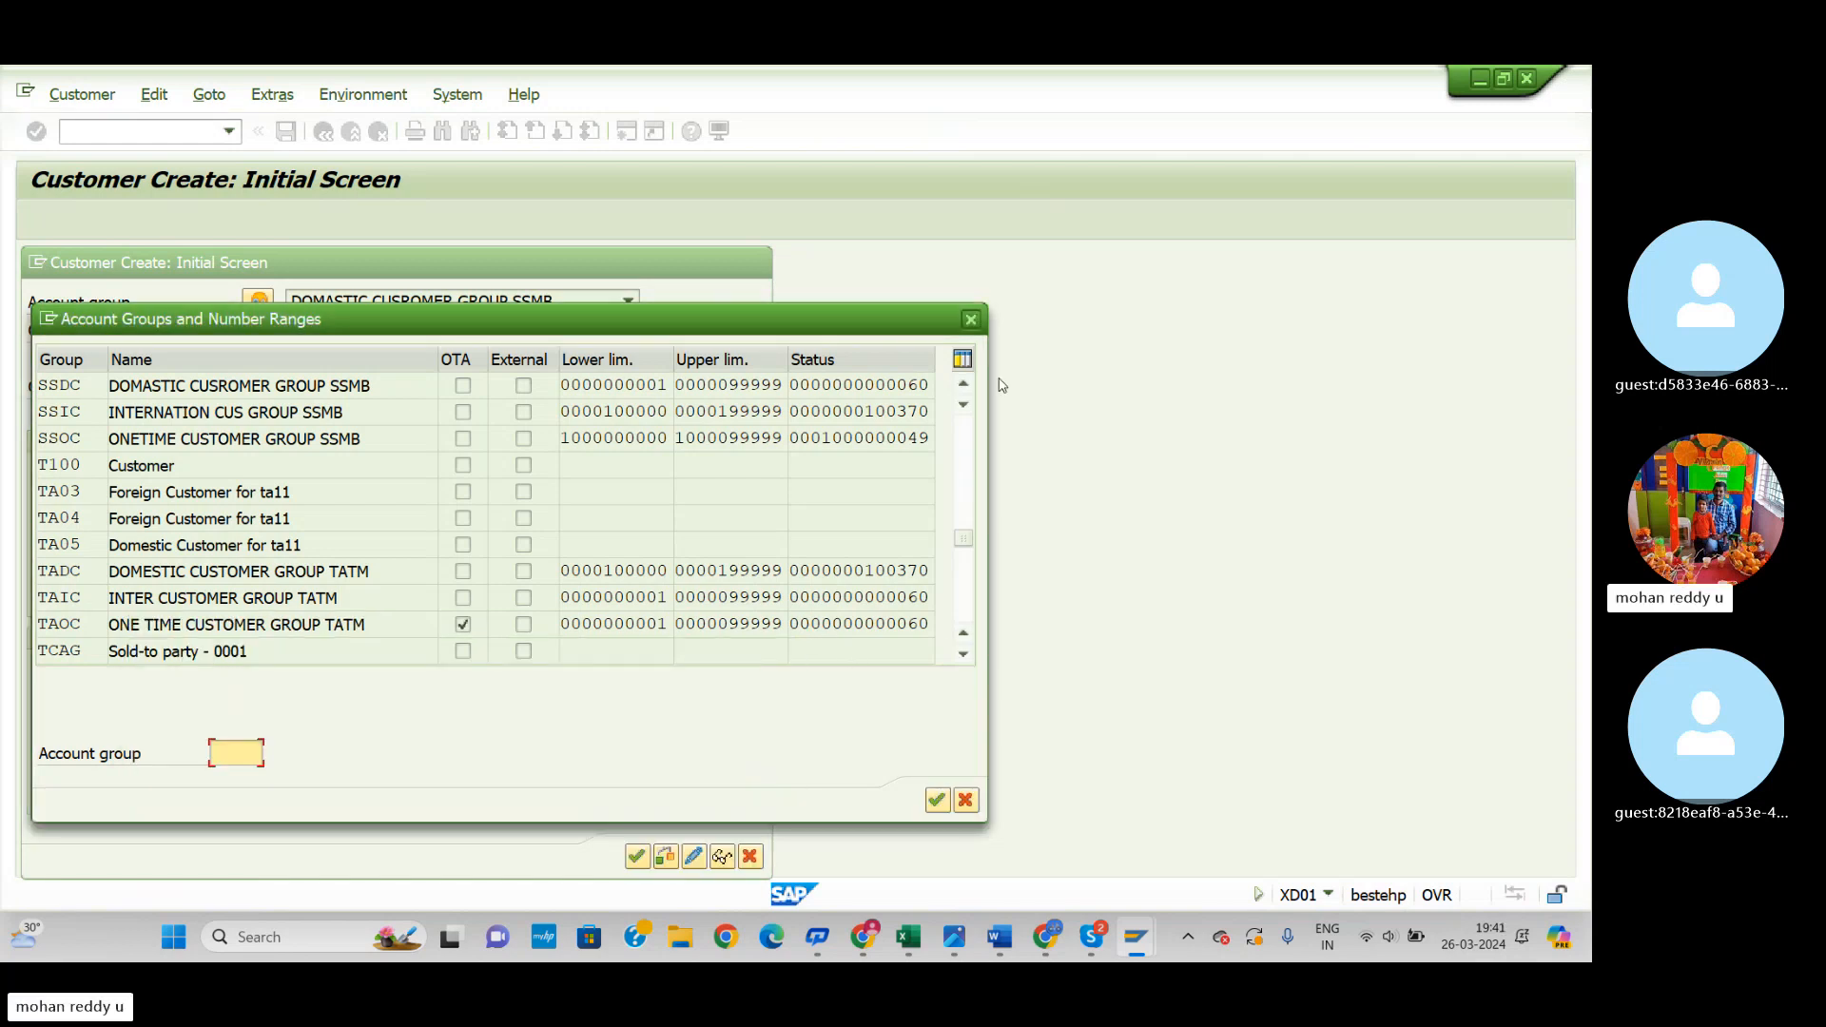
left_click(971, 320)
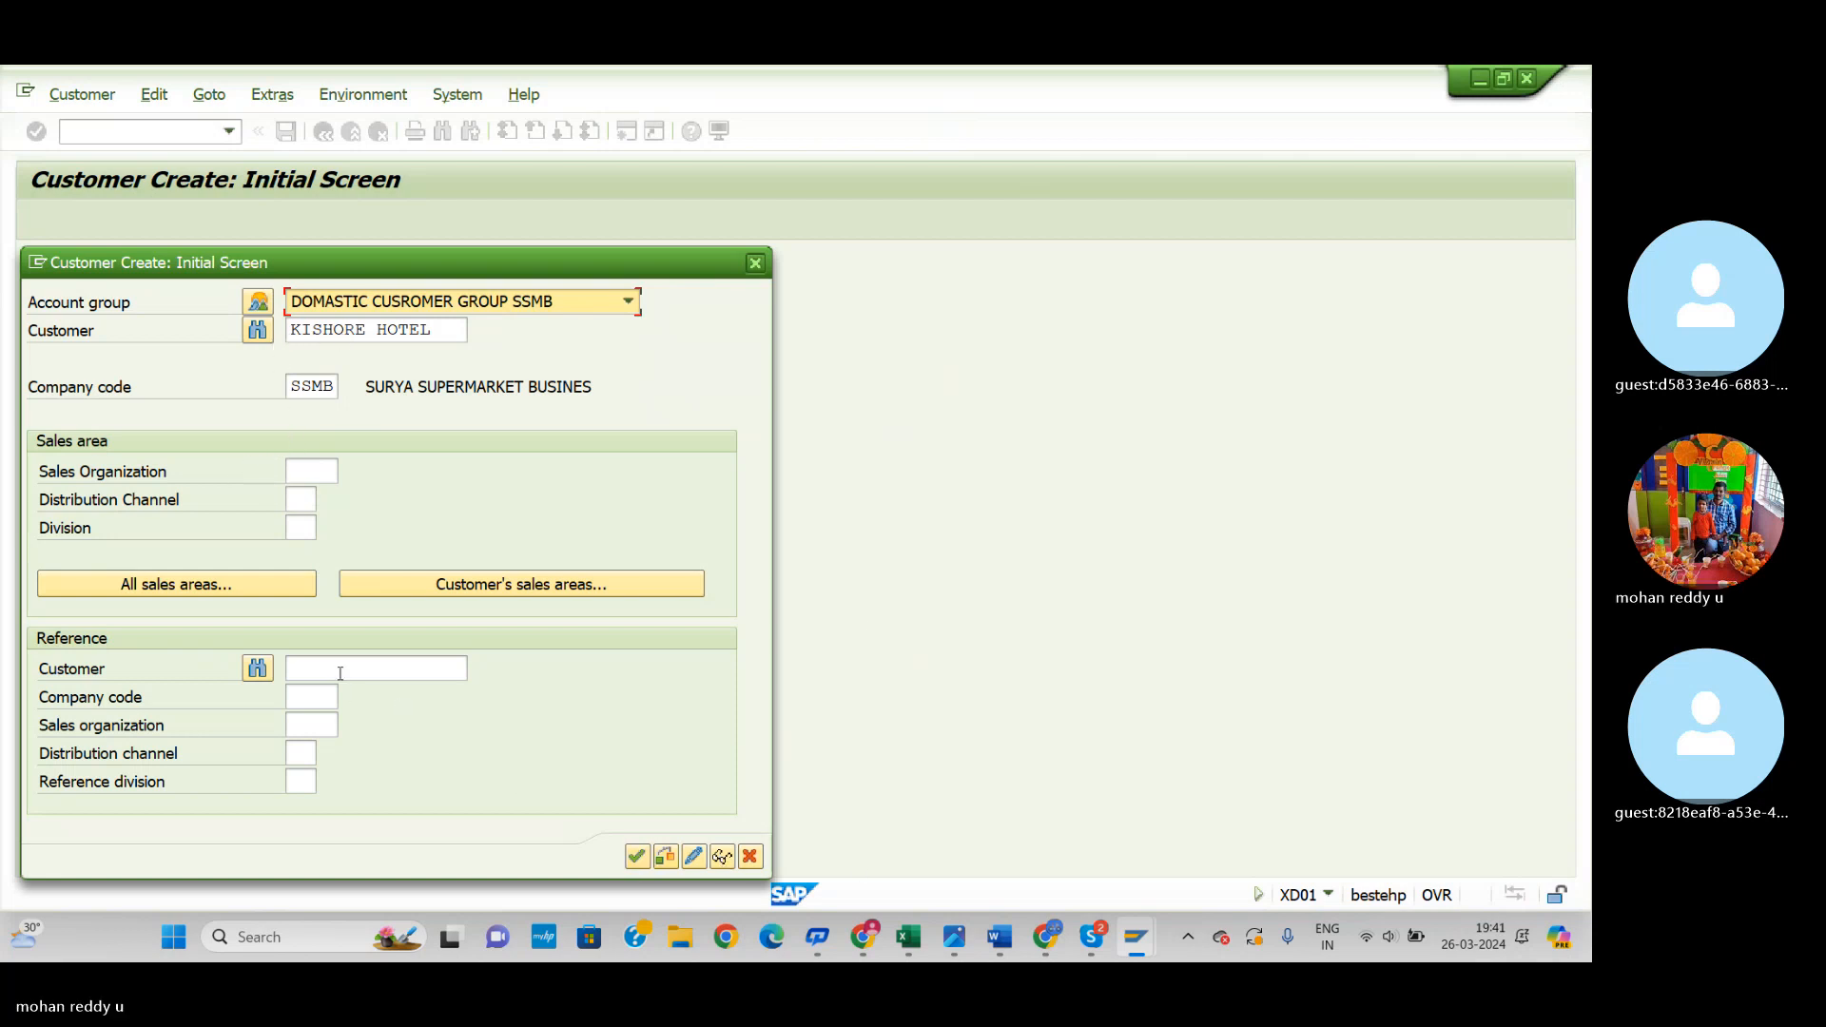
Step: View the reference customer search by country/company code and by country, and close it without choosing a customer
left_click(381, 672)
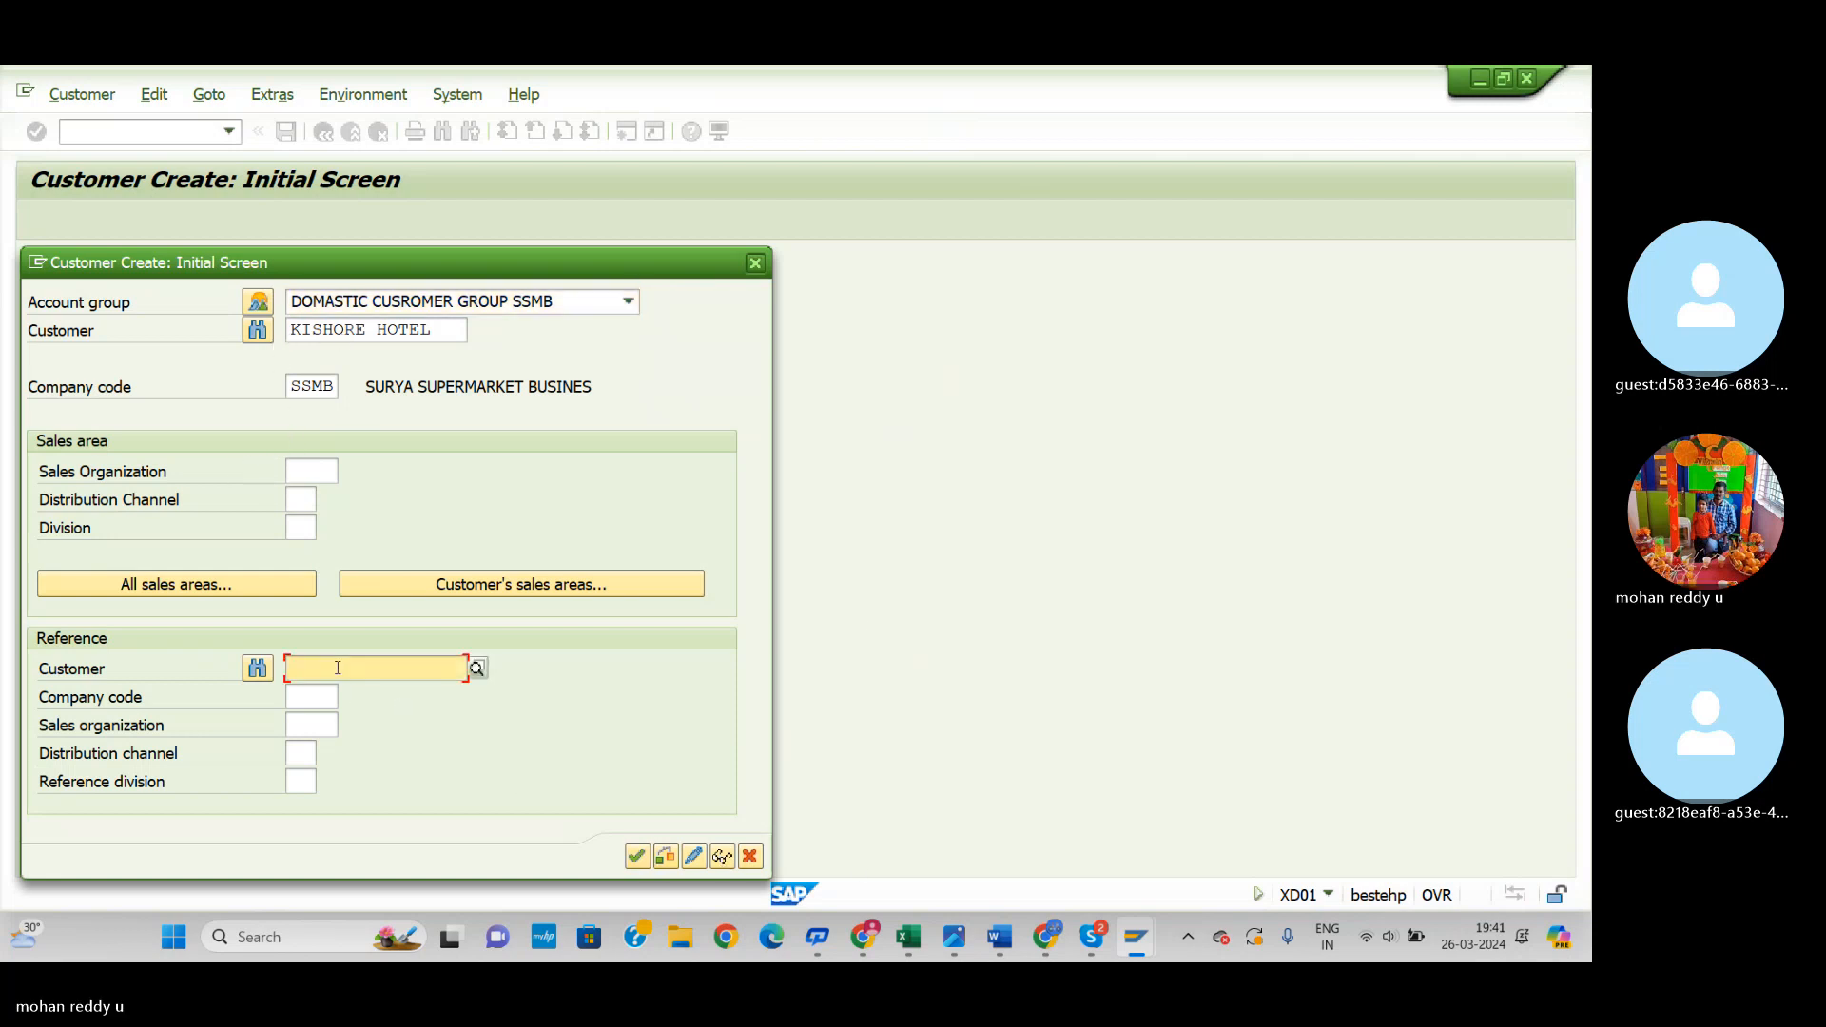
left_click(479, 669)
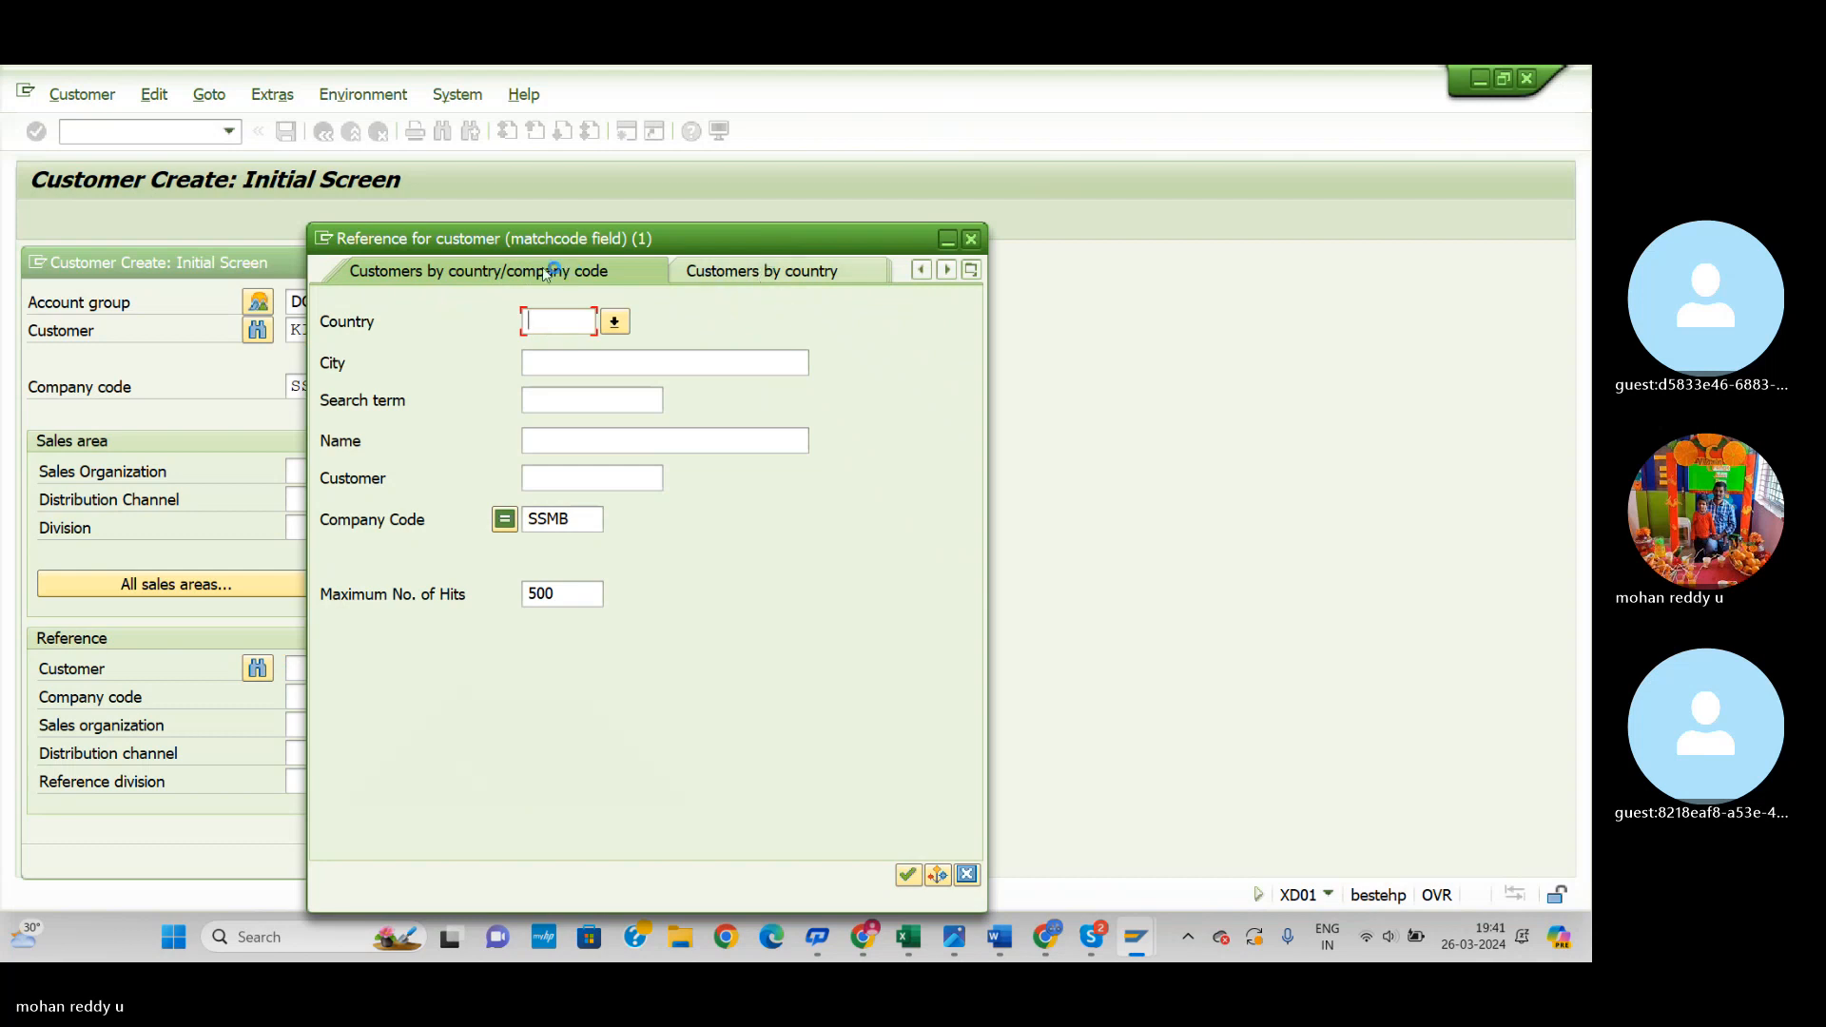
left_click(809, 269)
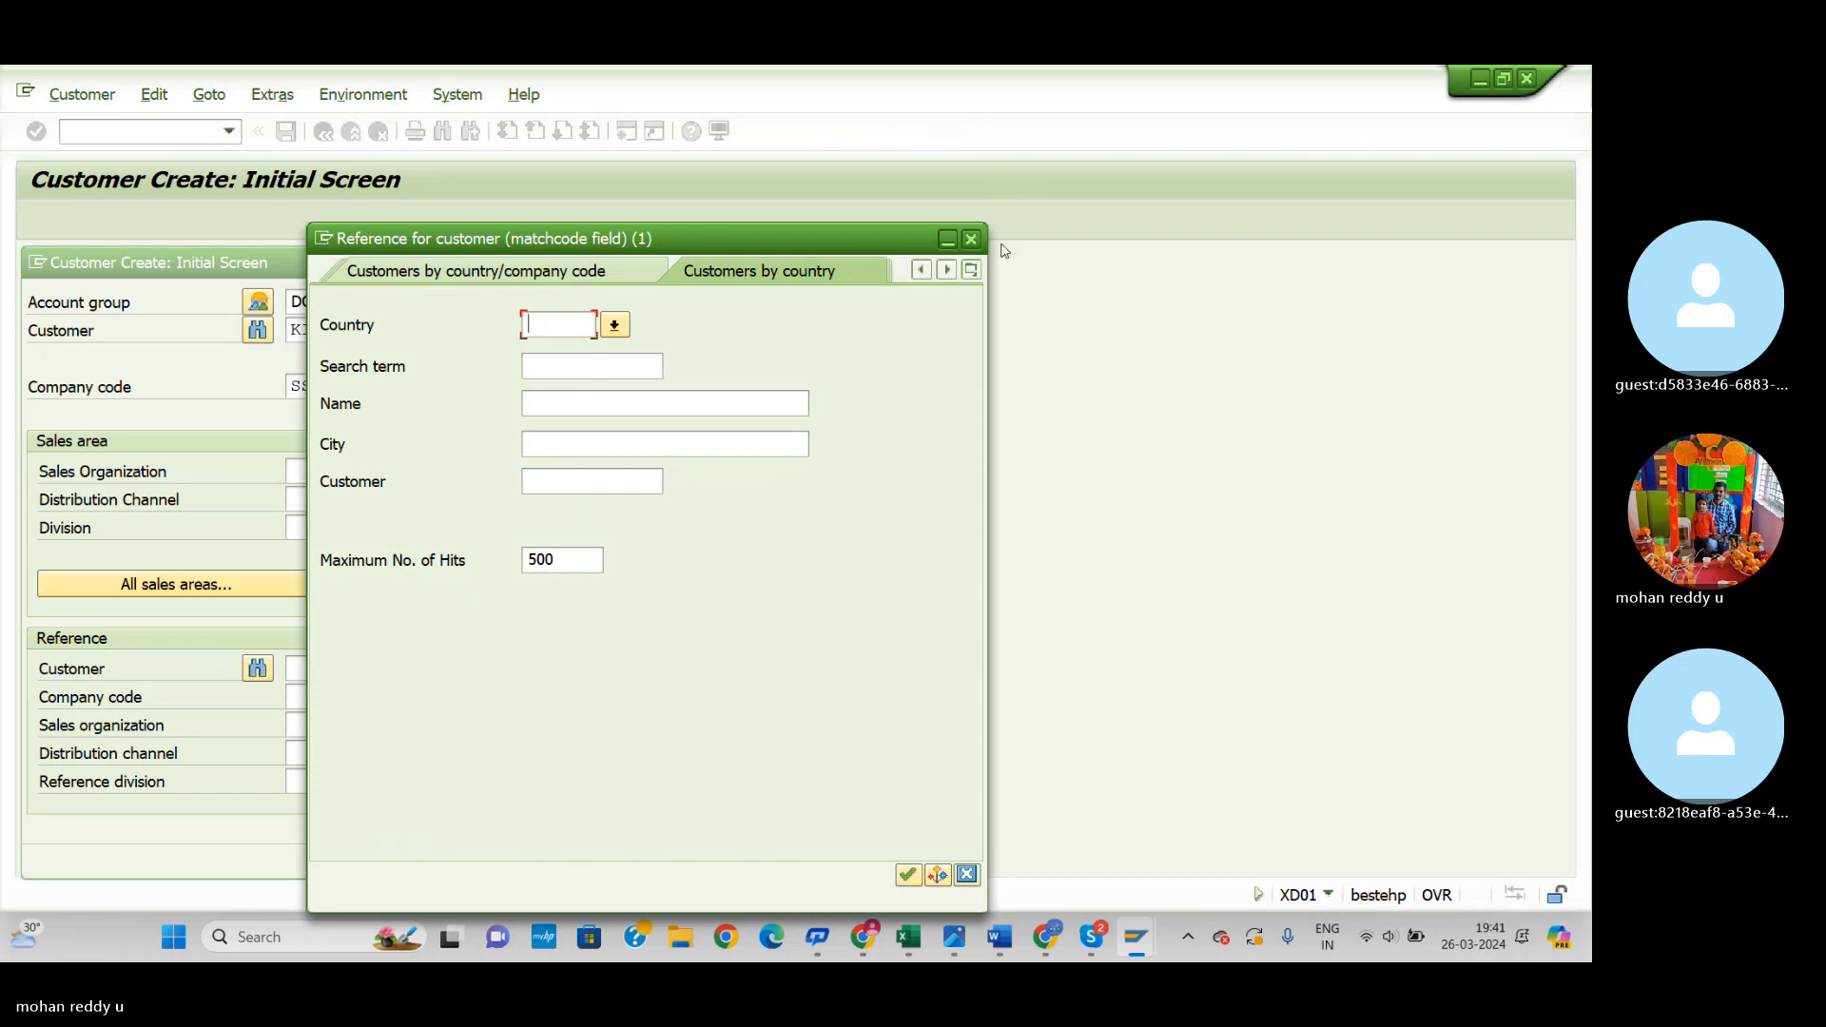
left_click(972, 239)
left_click(750, 856)
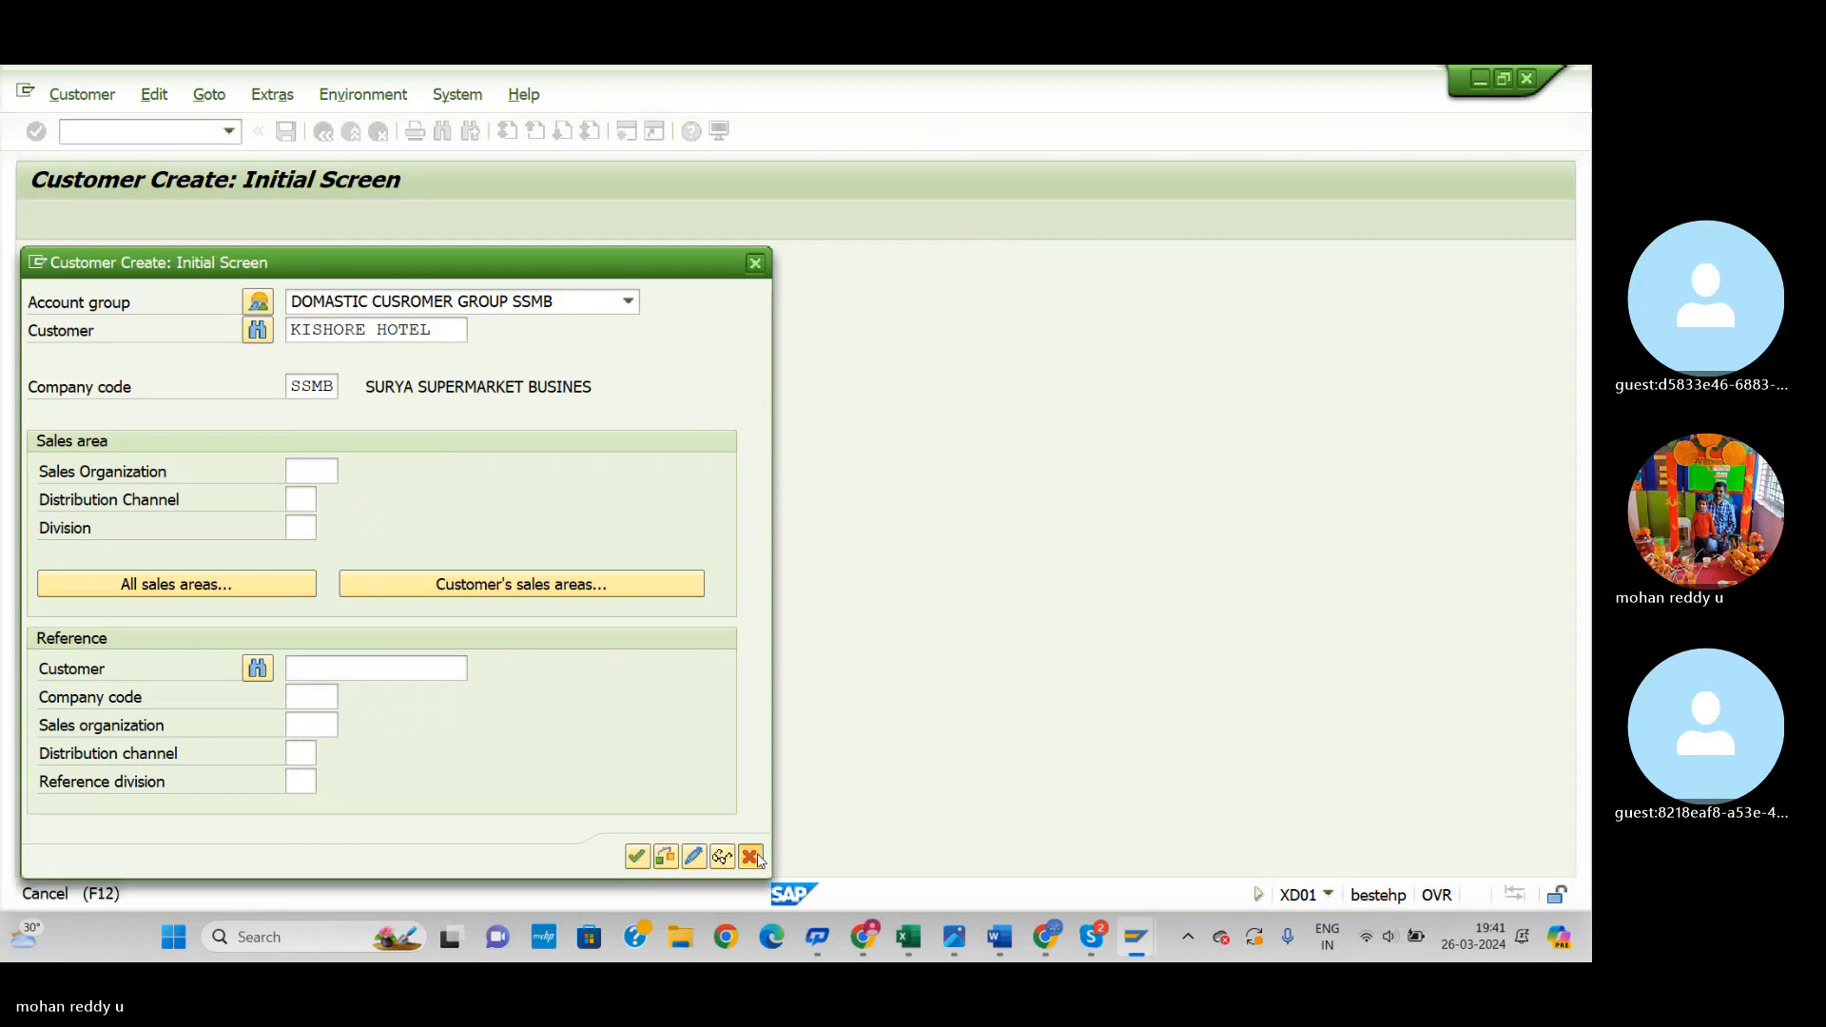
Step: Switch to the Word notes and review the meaning of vendor and the start of the vendor master data creation section
key("alt+Tab")
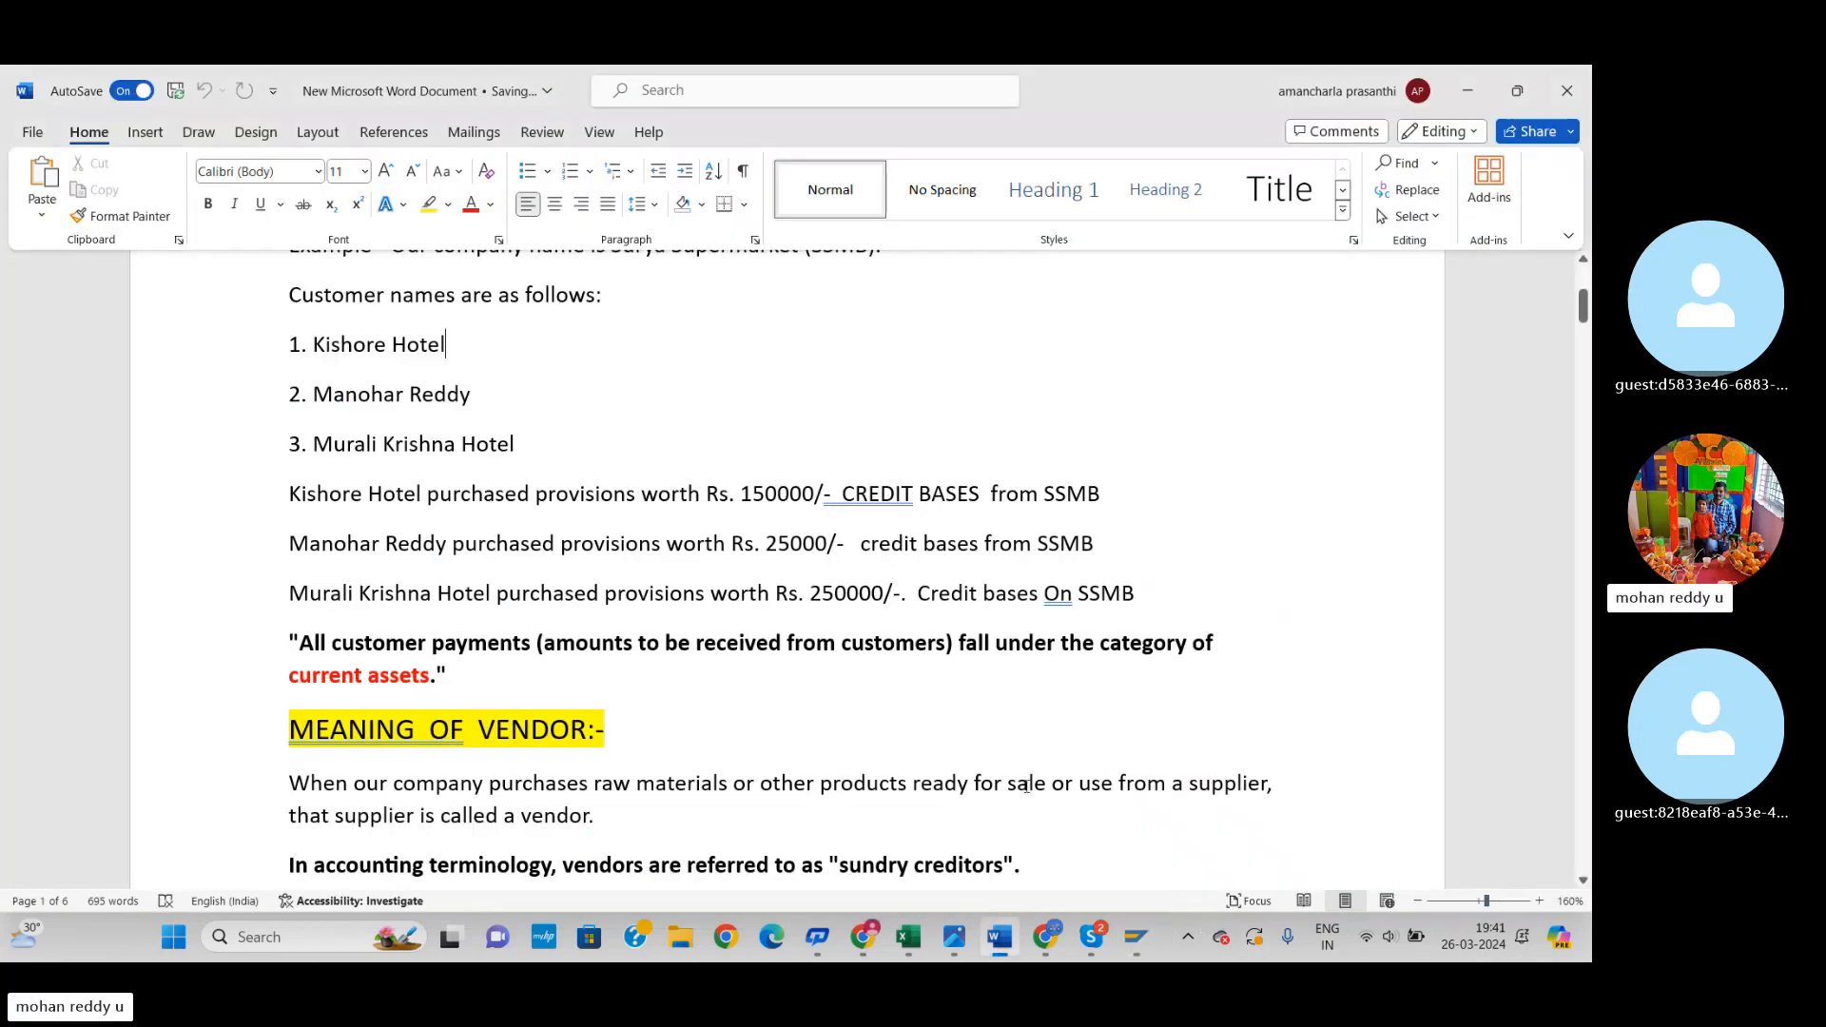
scroll(1066, 802, "down", 4)
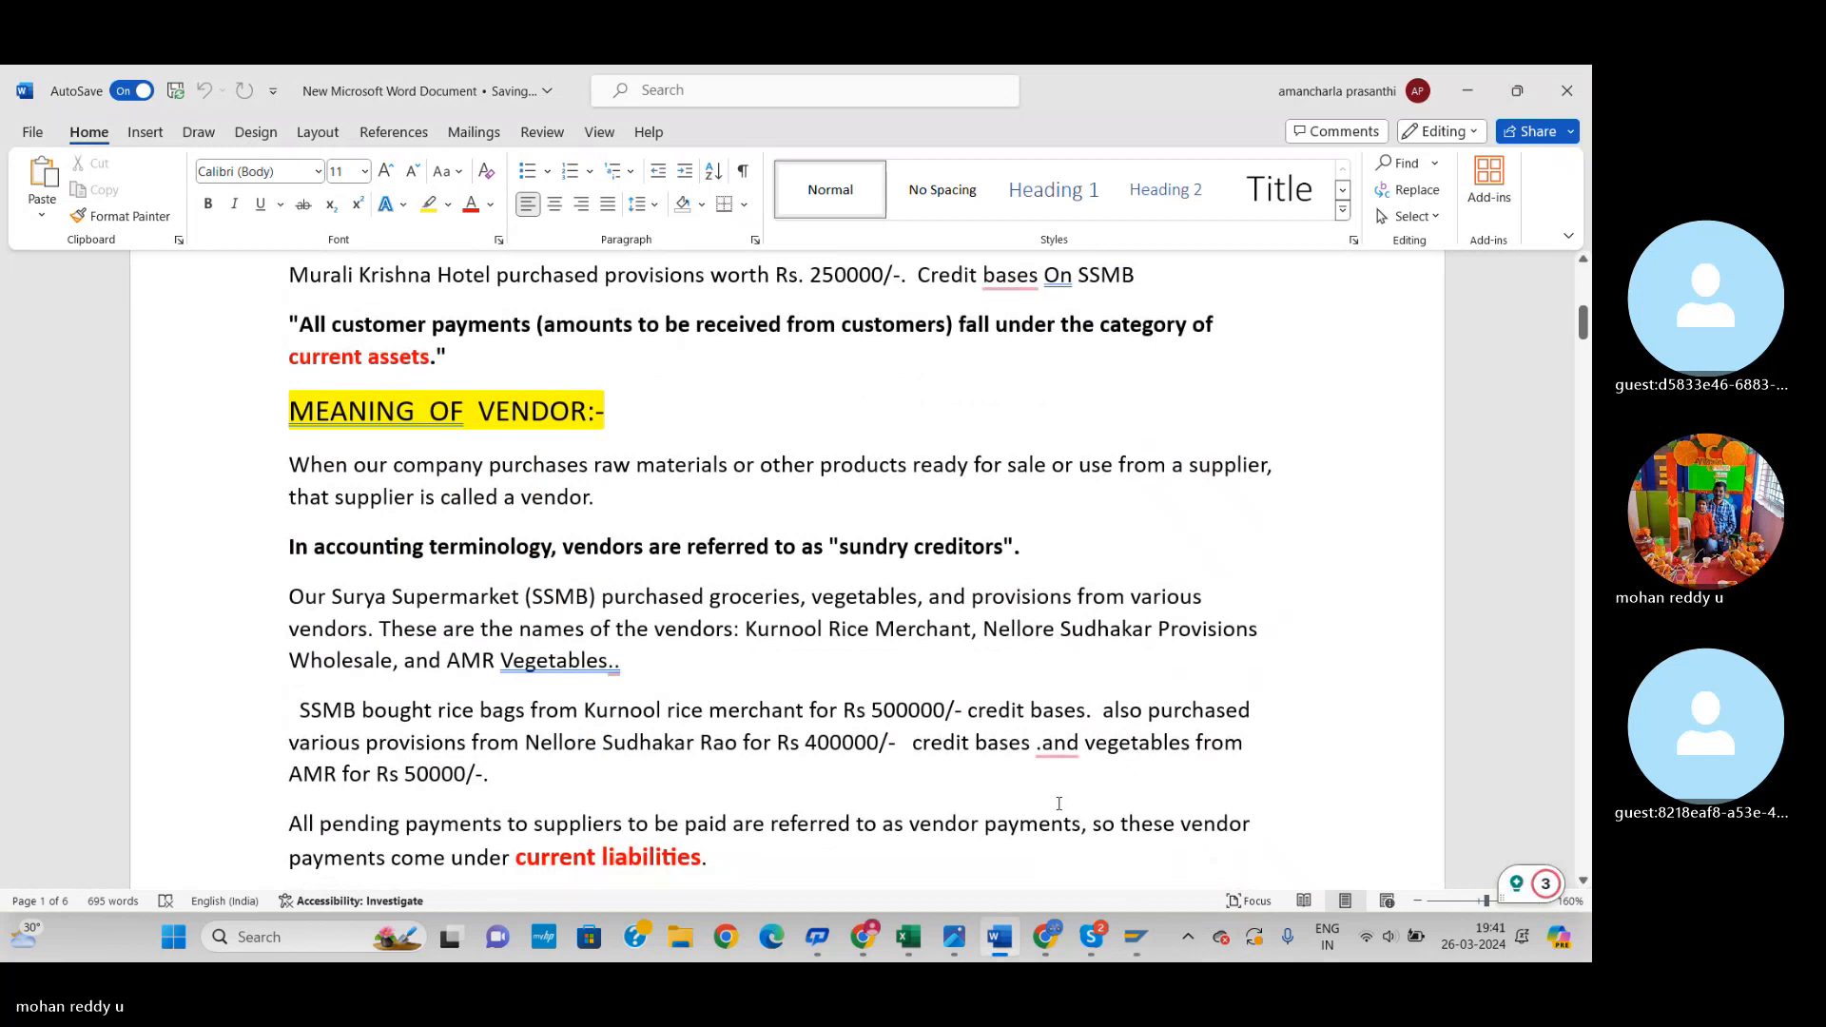
scroll(1051, 799, "down", 2)
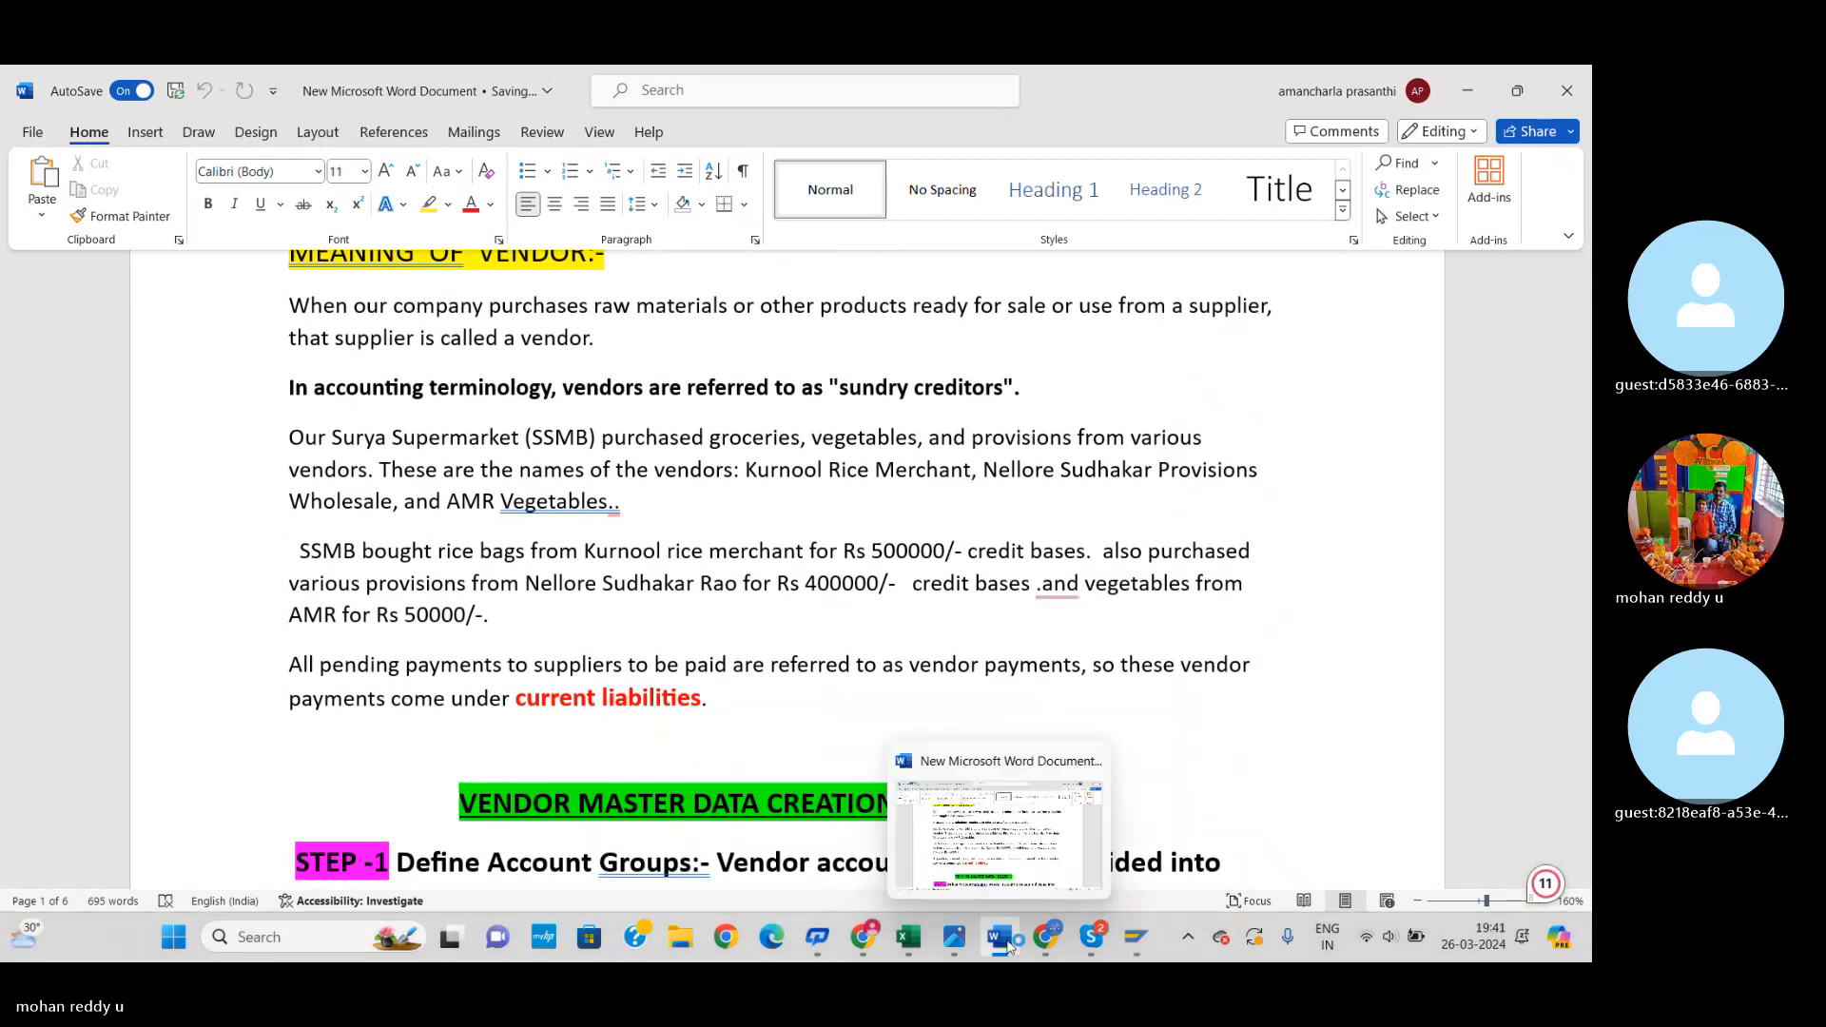
scroll(1008, 714, "down", 1)
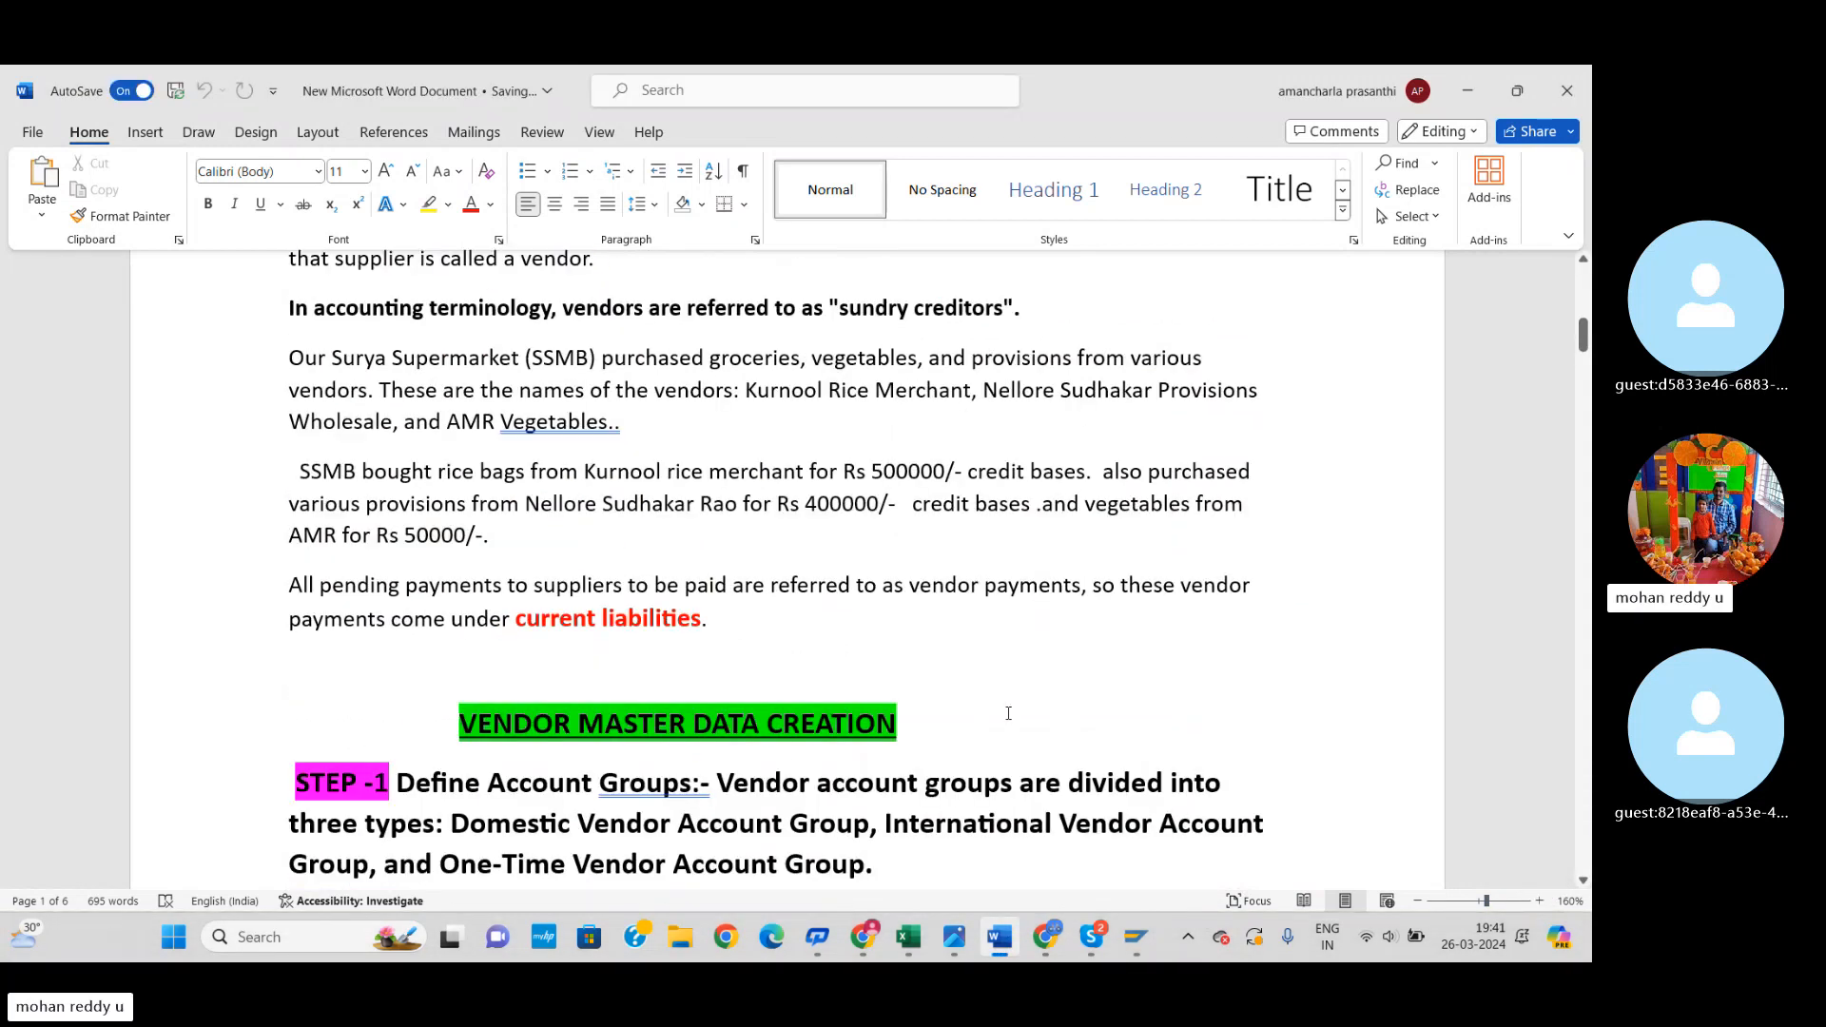
scroll(1004, 721, "up", 2)
scroll(993, 732, "down", 2)
scroll(992, 732, "down", 1)
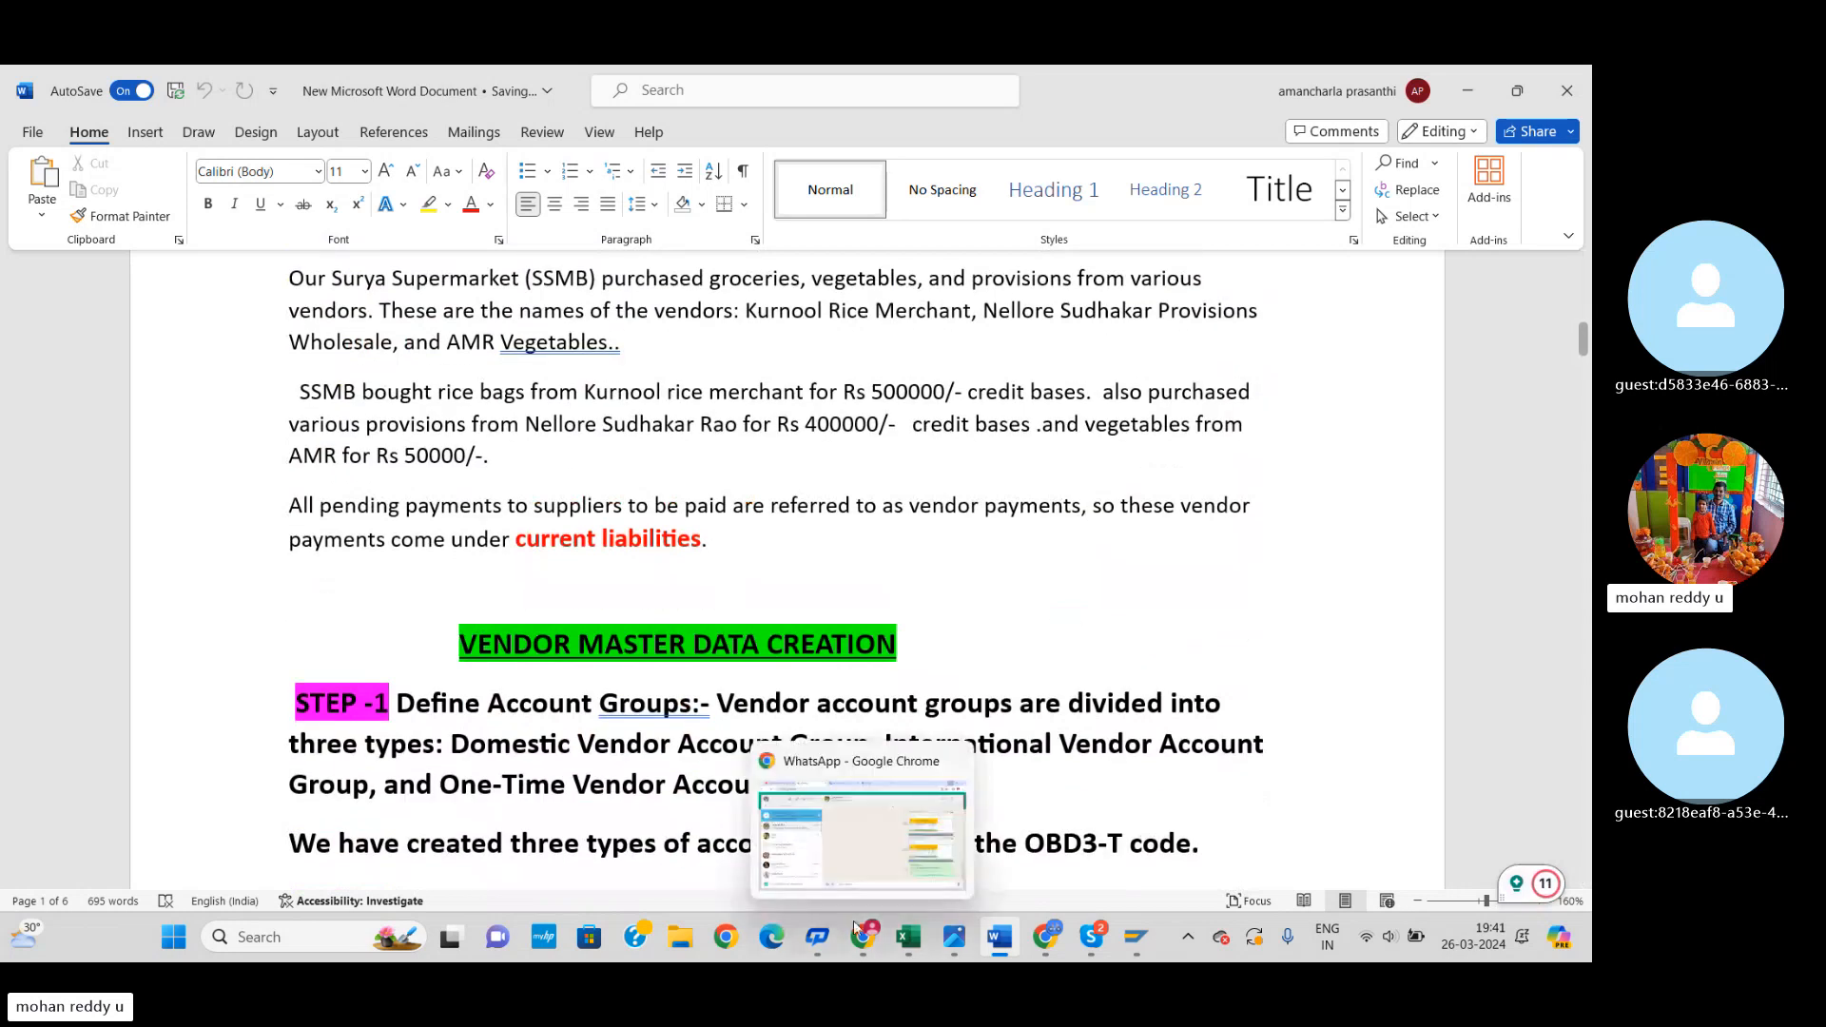
Step: Switch to the Excel checklist, select the customer creation process row, and review the customer master data steps around it
left_click(913, 939)
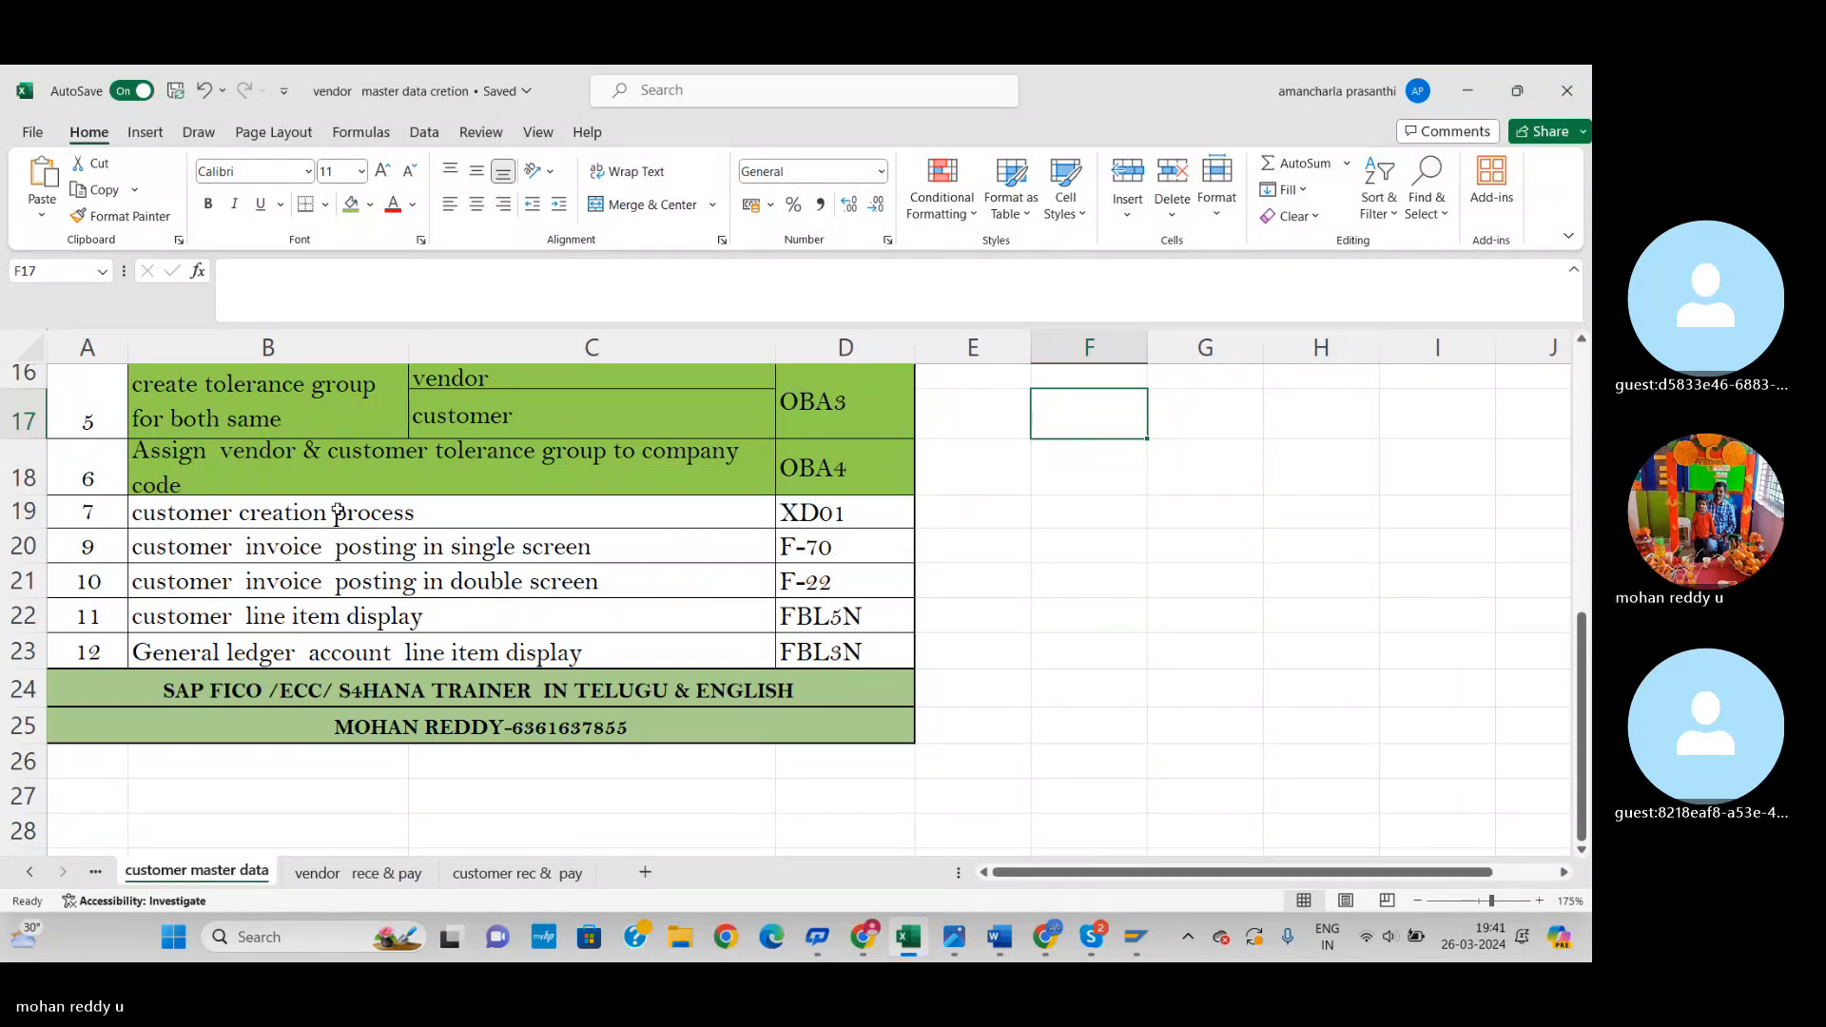
left_click(3, 518)
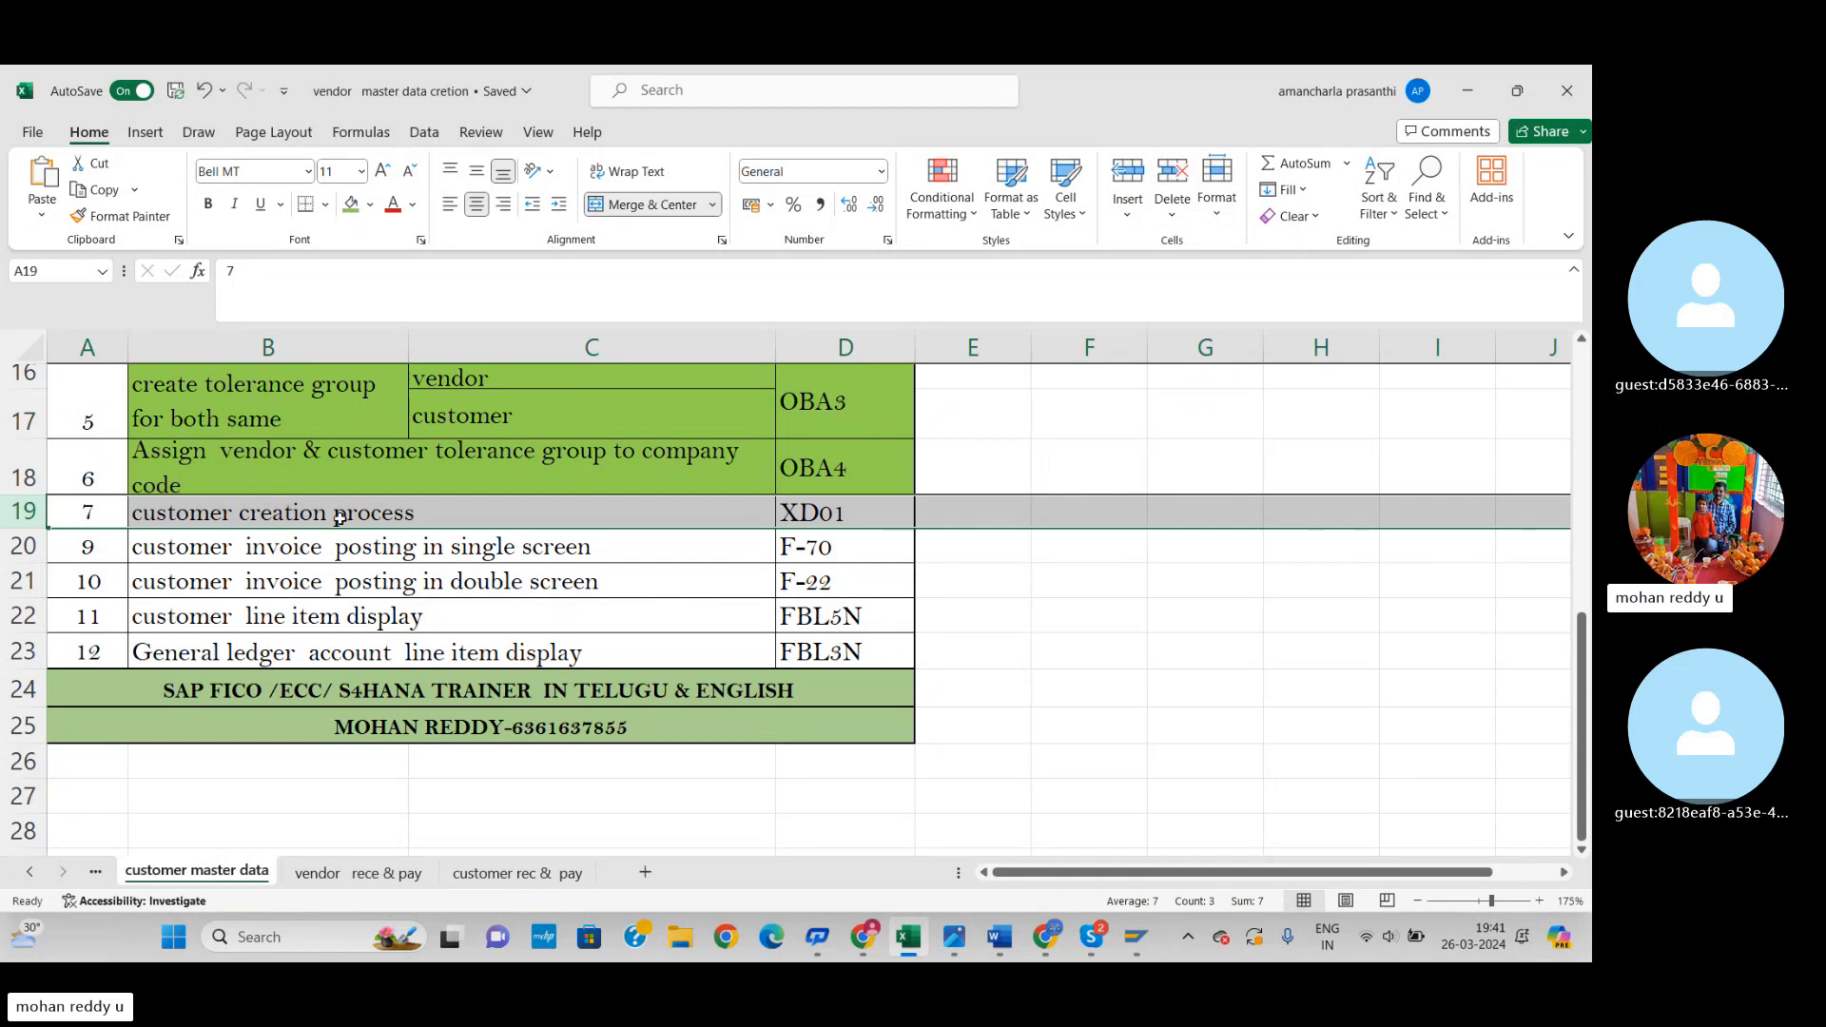
scroll(159, 531, "up", 5)
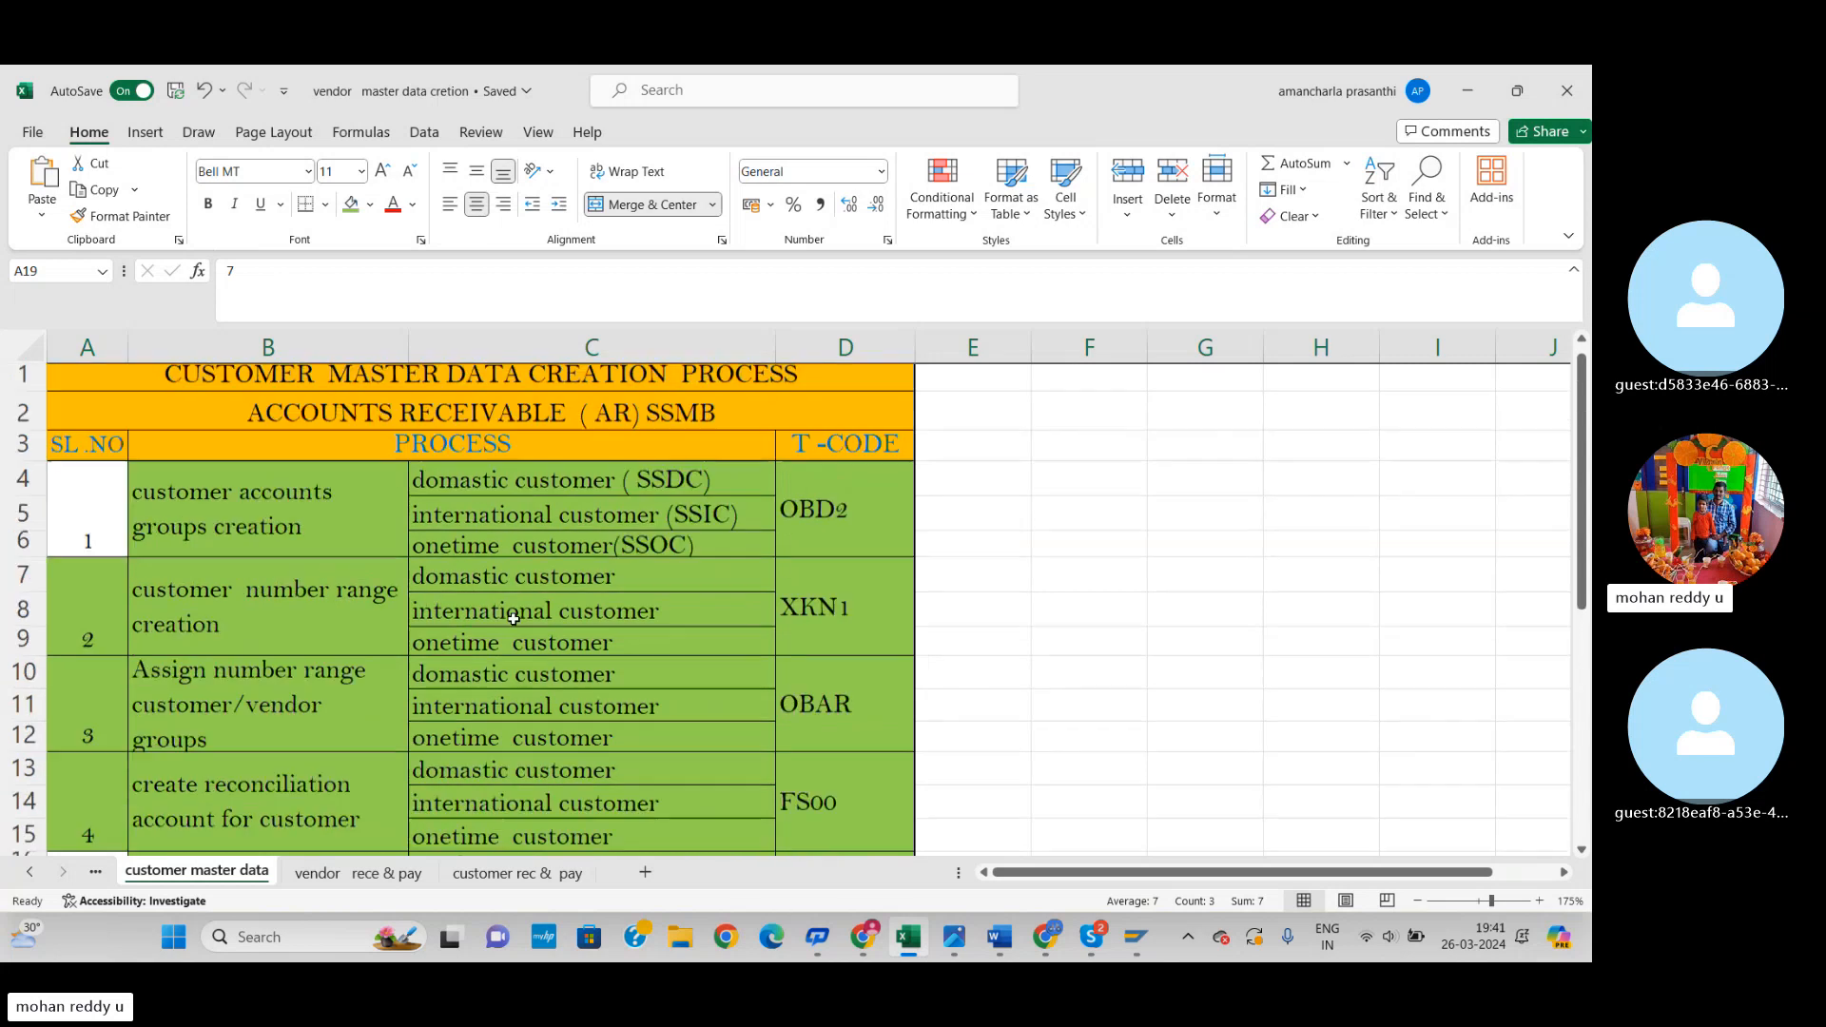
scroll(536, 630, "down", 1)
scroll(536, 629, "down", 2)
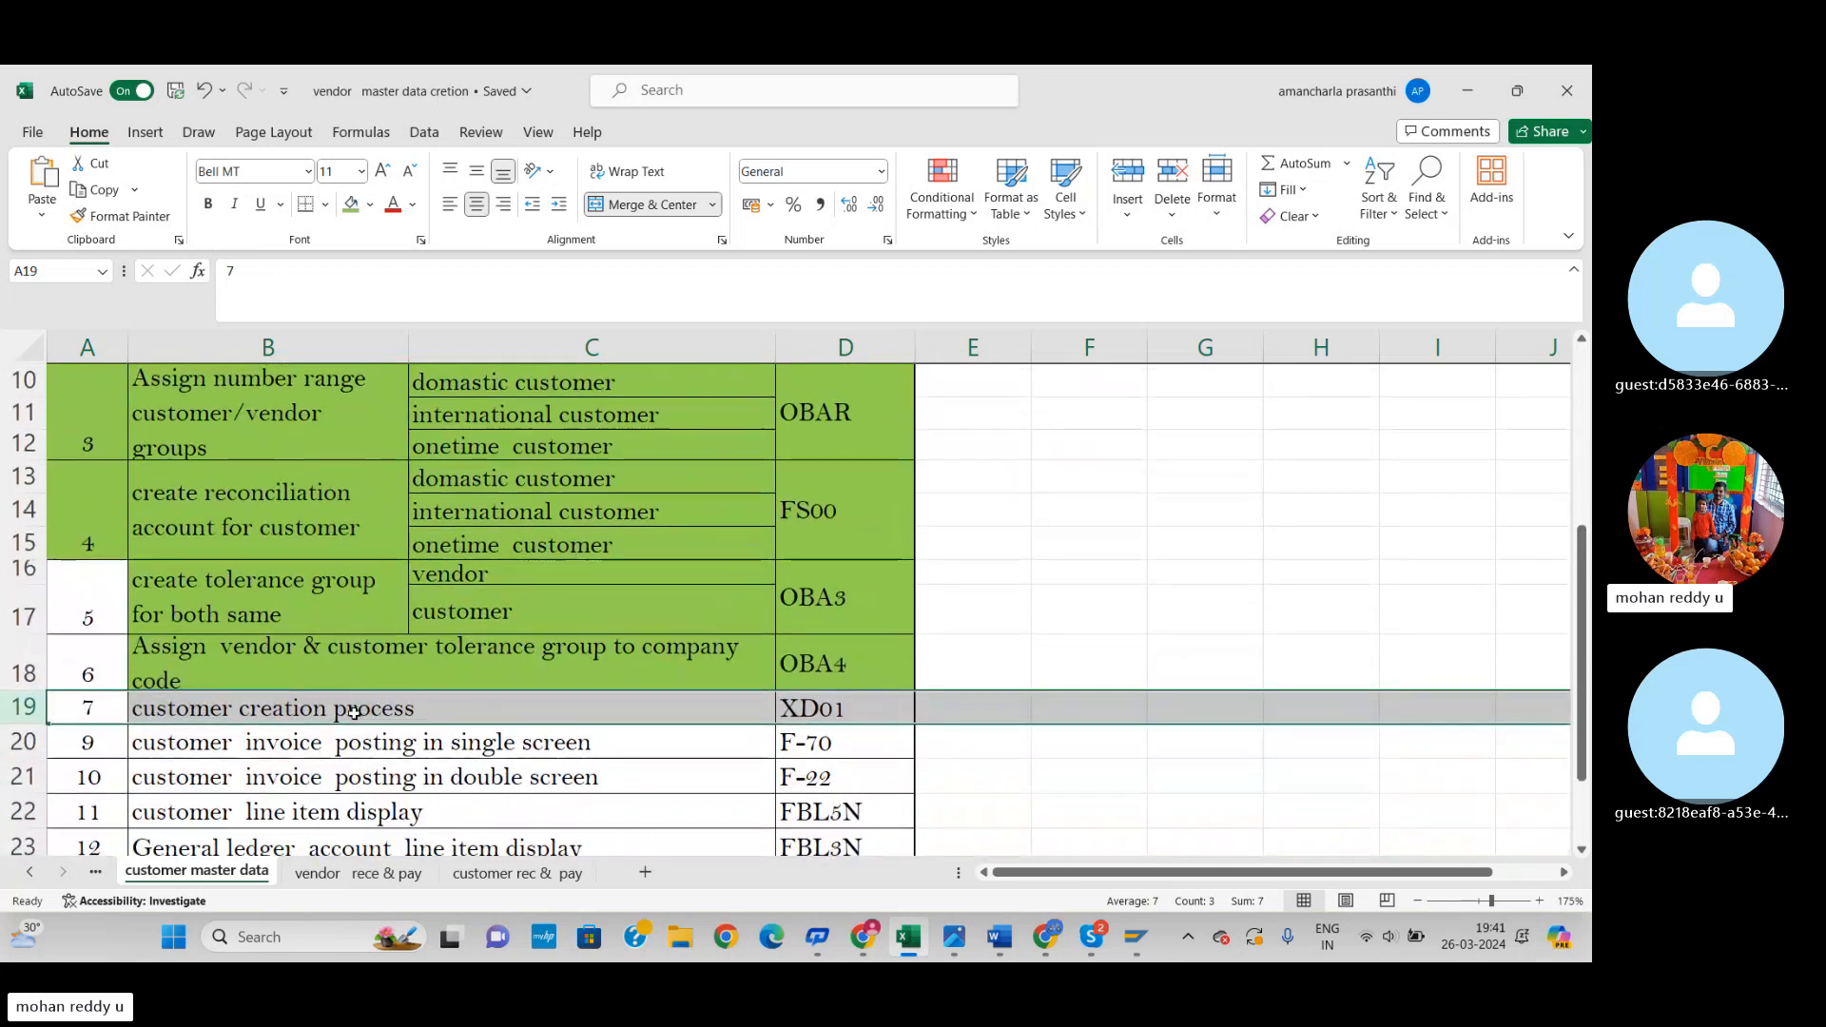
scroll(701, 758, "down", 1)
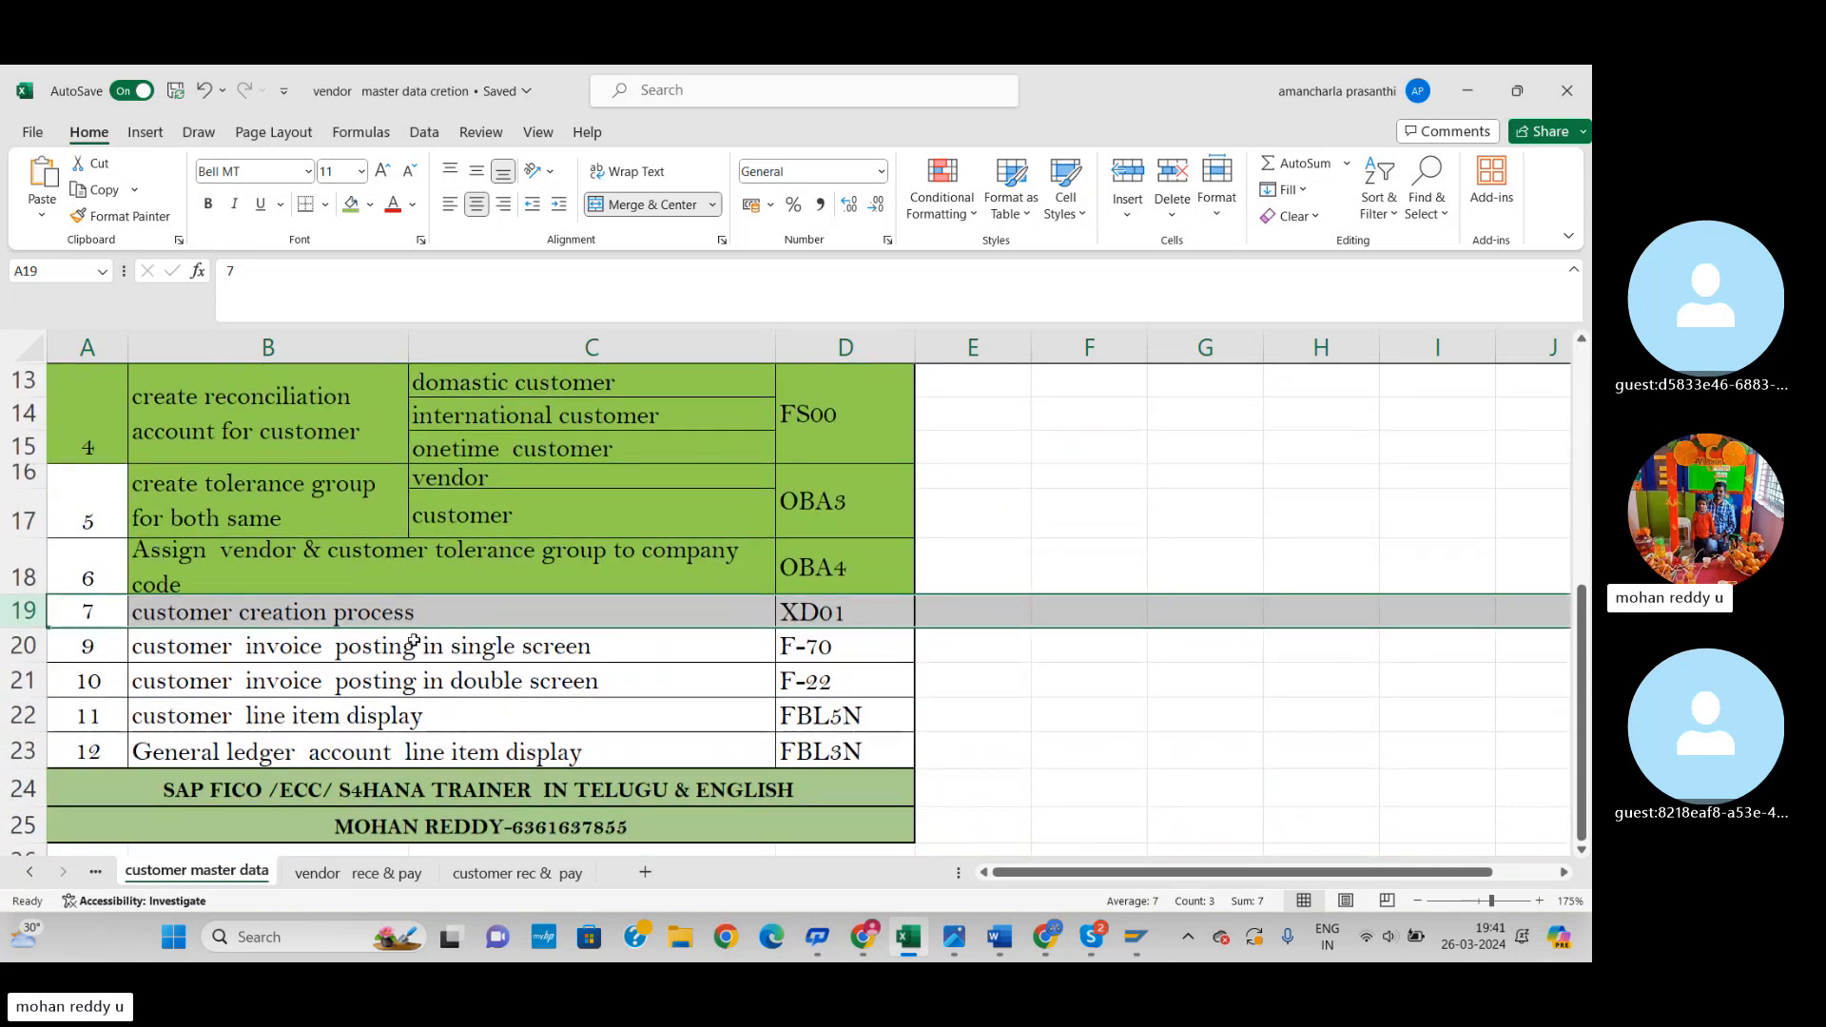